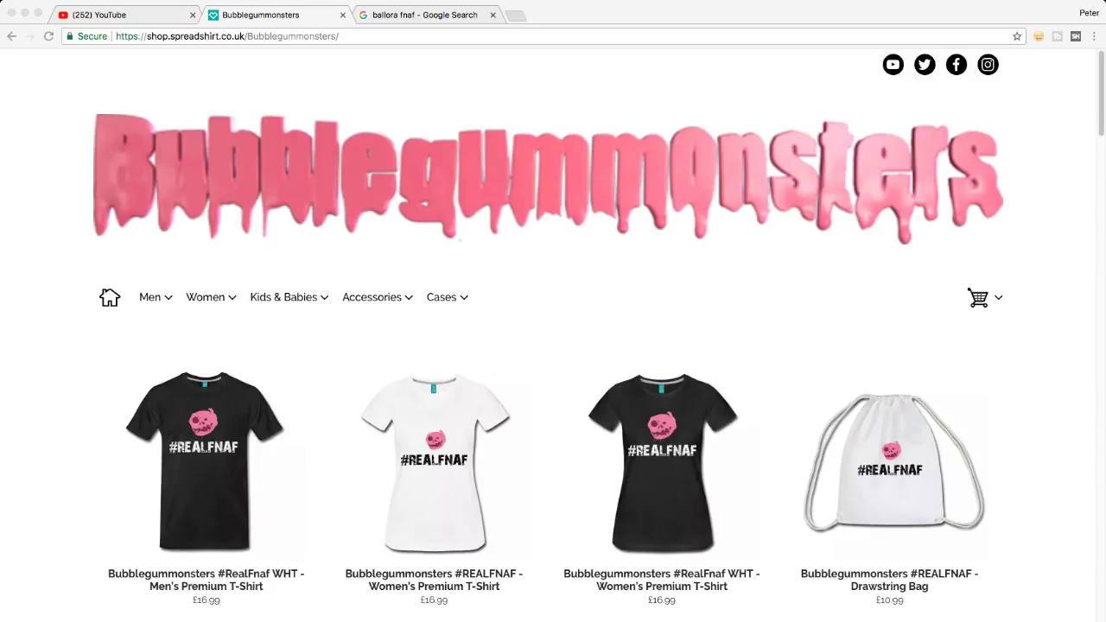
Step: Look through the #REALFNAF merchandise in the Bubblegummonsters shop, from the premium T-shirts to the bags, hoodies and teddy bear
scroll(553, 346, down, 5)
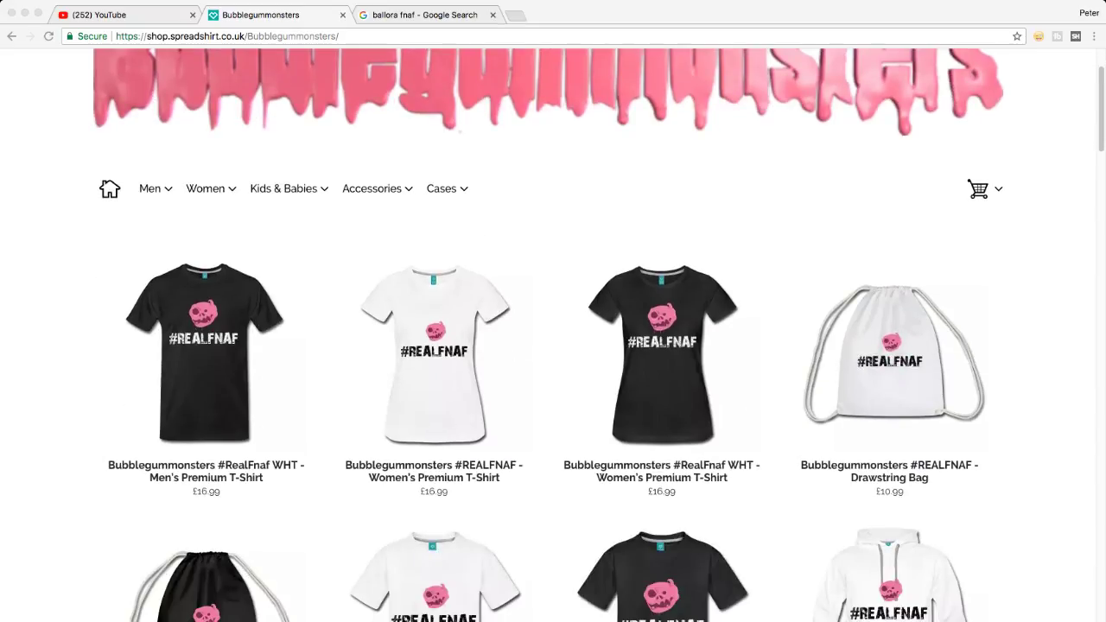
scroll(553, 345, down, 5)
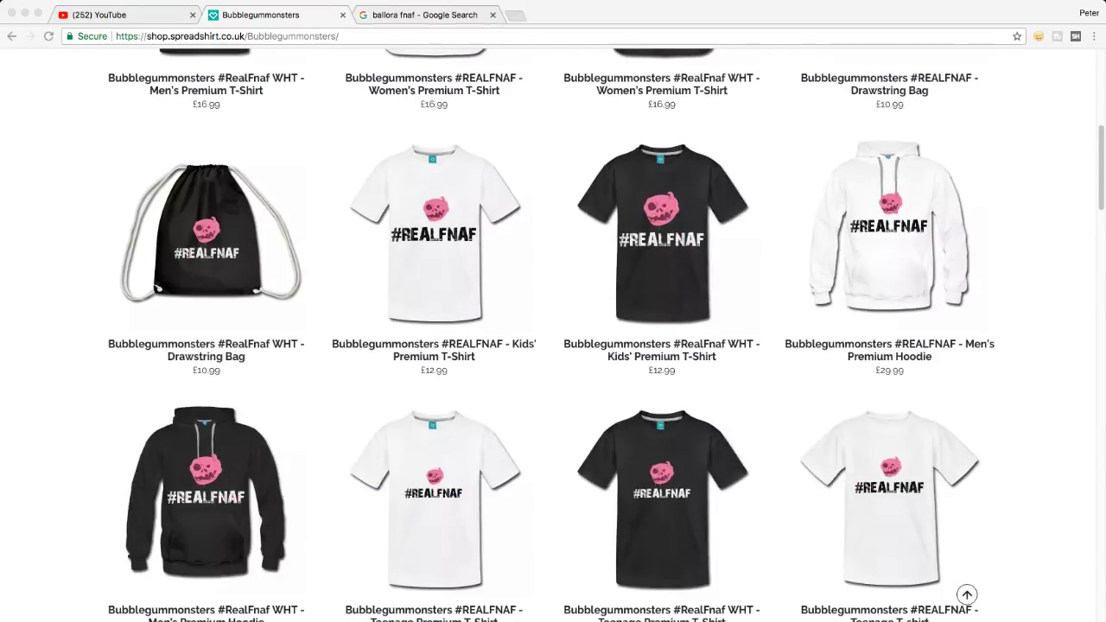
scroll(553, 346, down, 3)
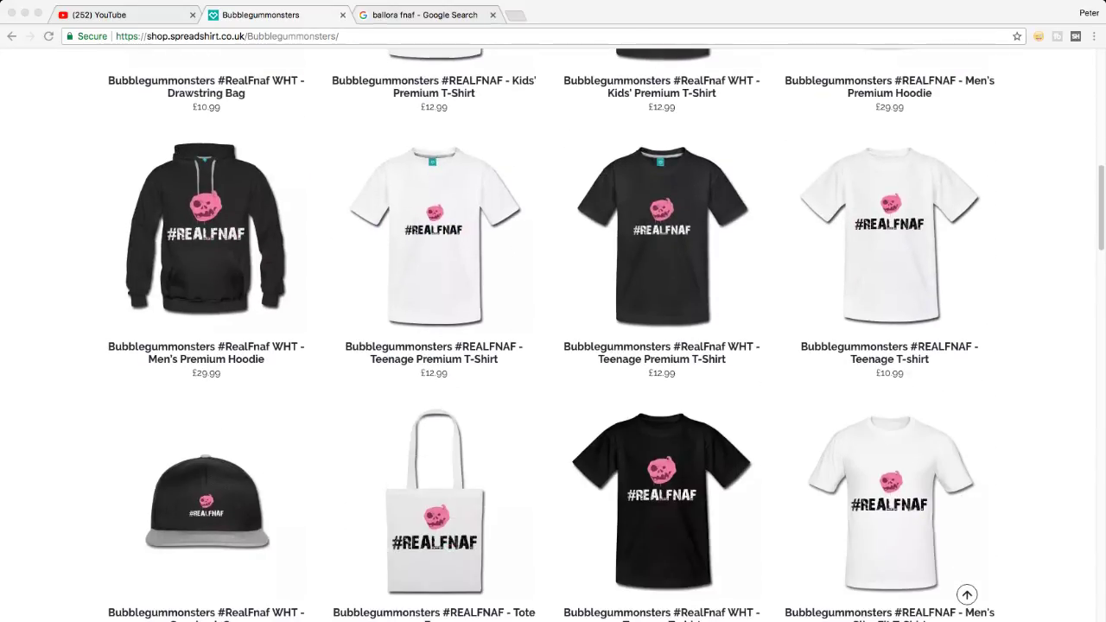
scroll(553, 337, down, 4)
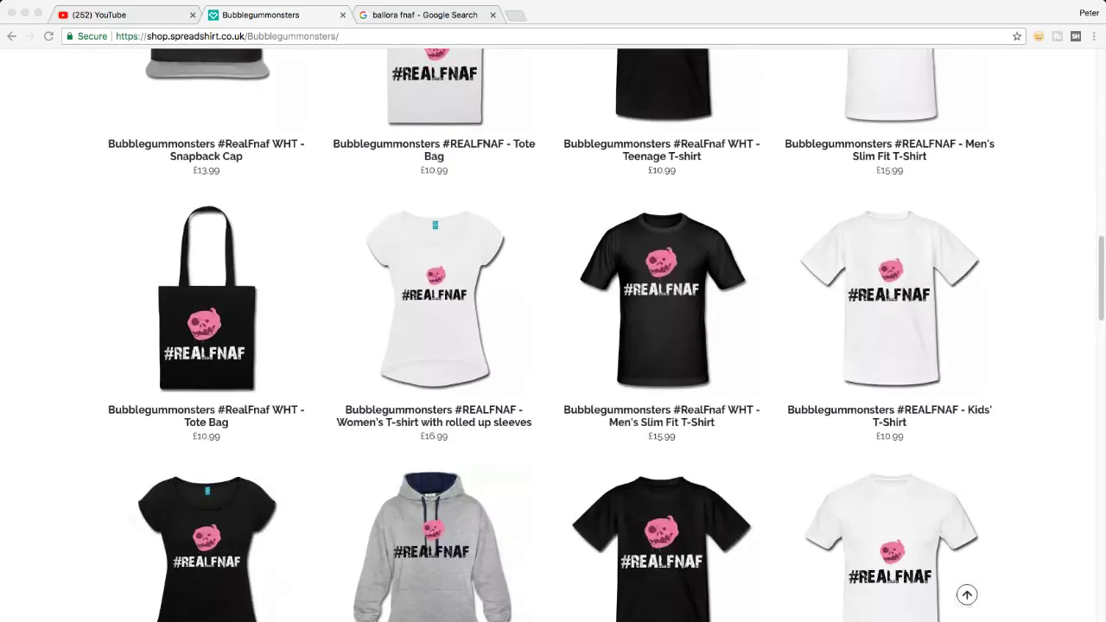
scroll(553, 337, down, 2)
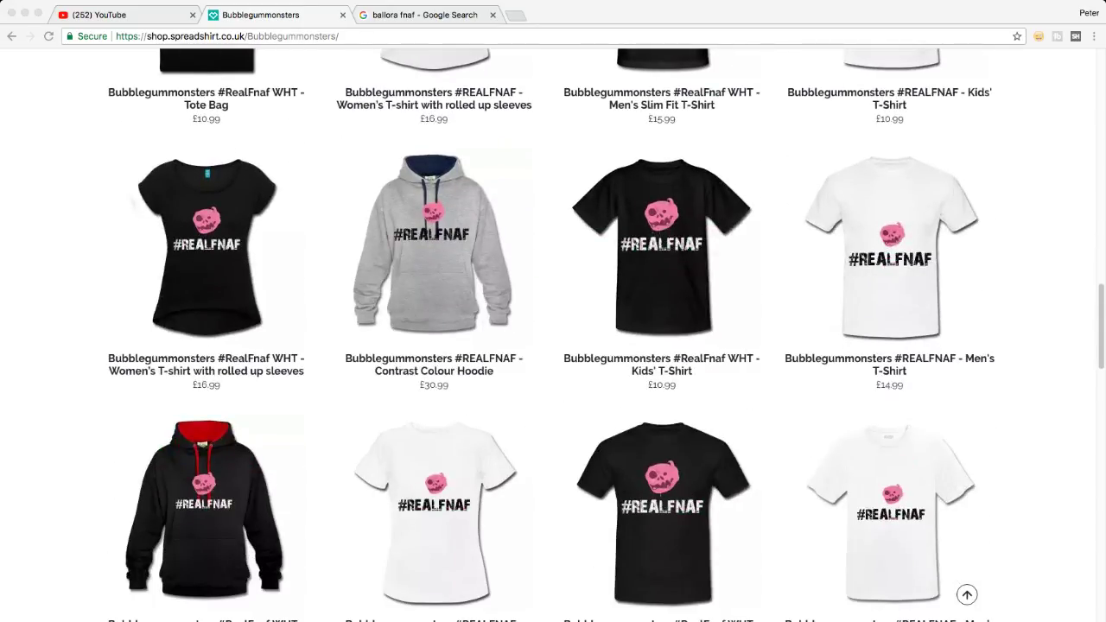
scroll(553, 337, down, 4)
scroll(553, 337, down, 2)
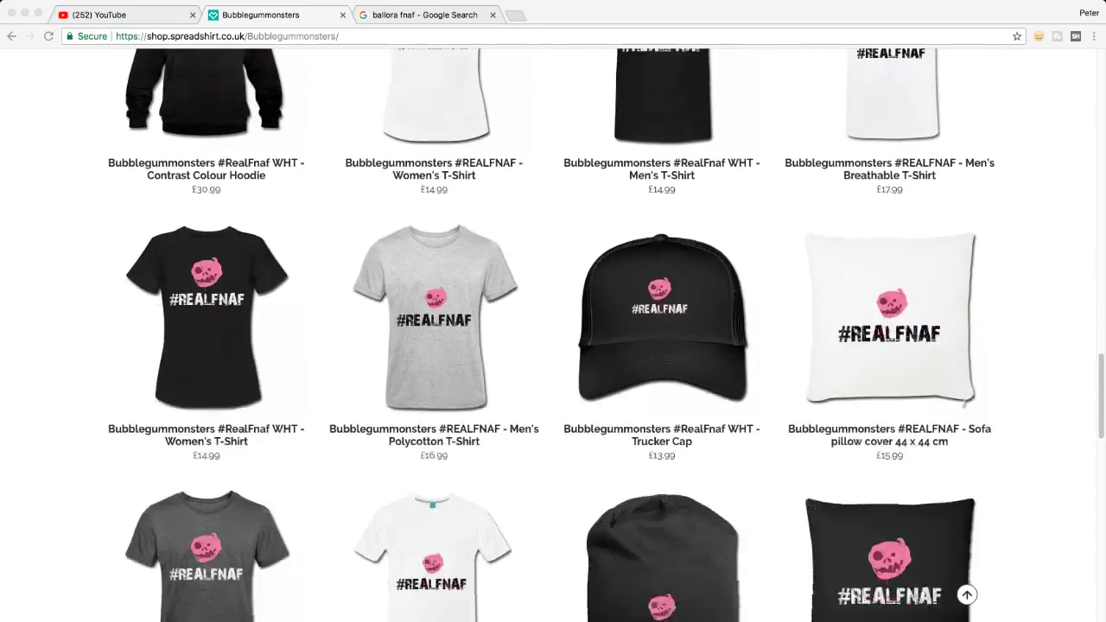
scroll(553, 337, down, 9)
scroll(553, 337, down, 4)
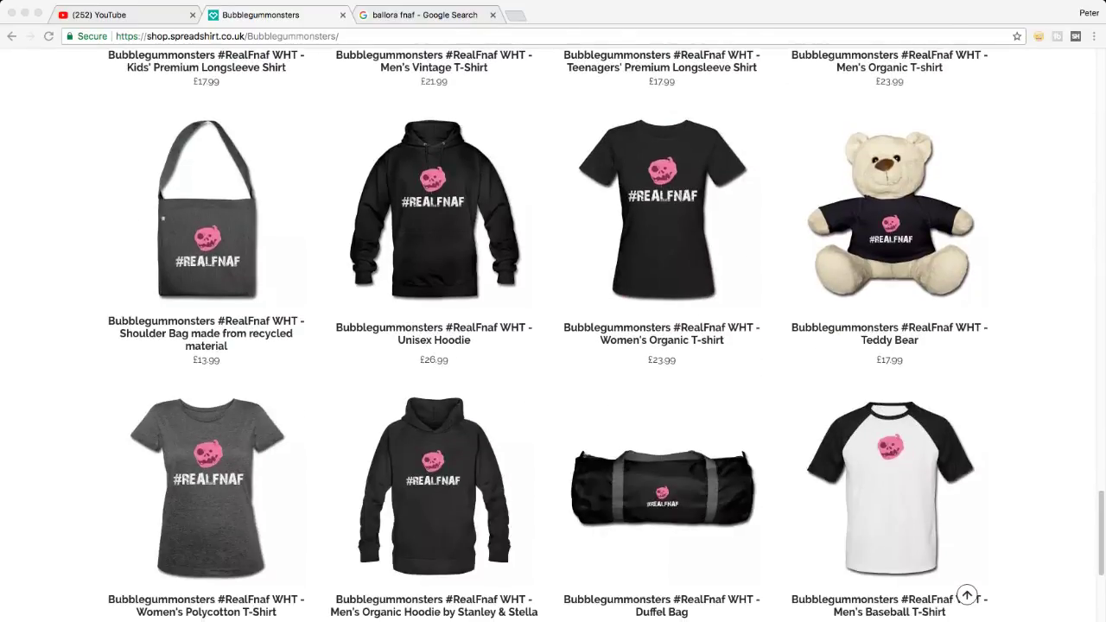
scroll(553, 337, up, 5)
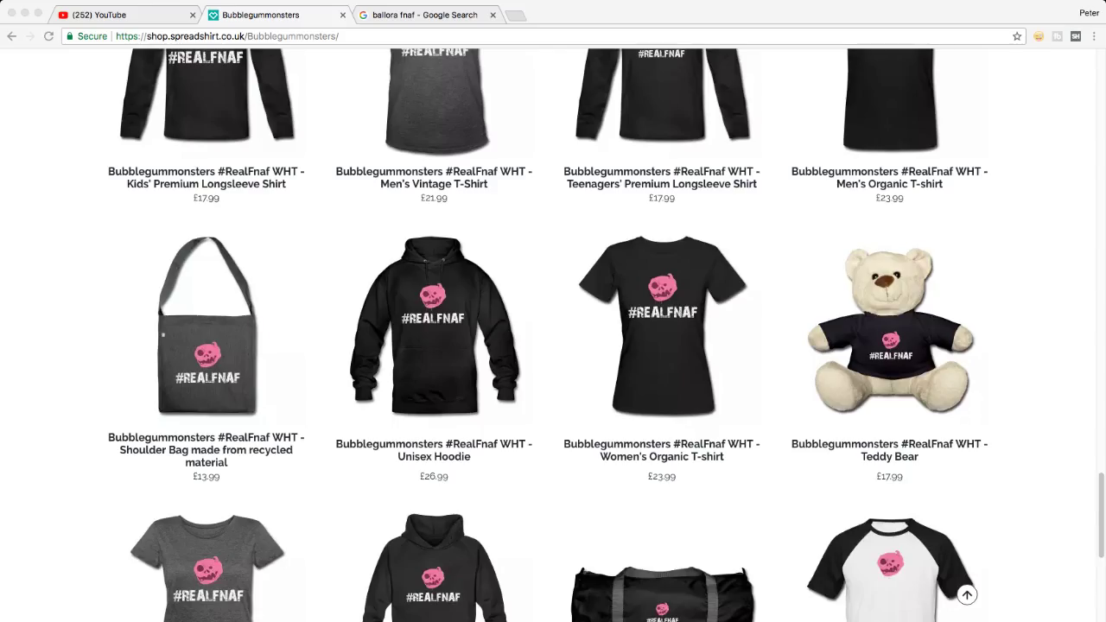
Step: Reload the Bubblegummonsters shop page and browse the caps, tote bags, slim fit T-shirts and contrast colour hoodies again
click(49, 36)
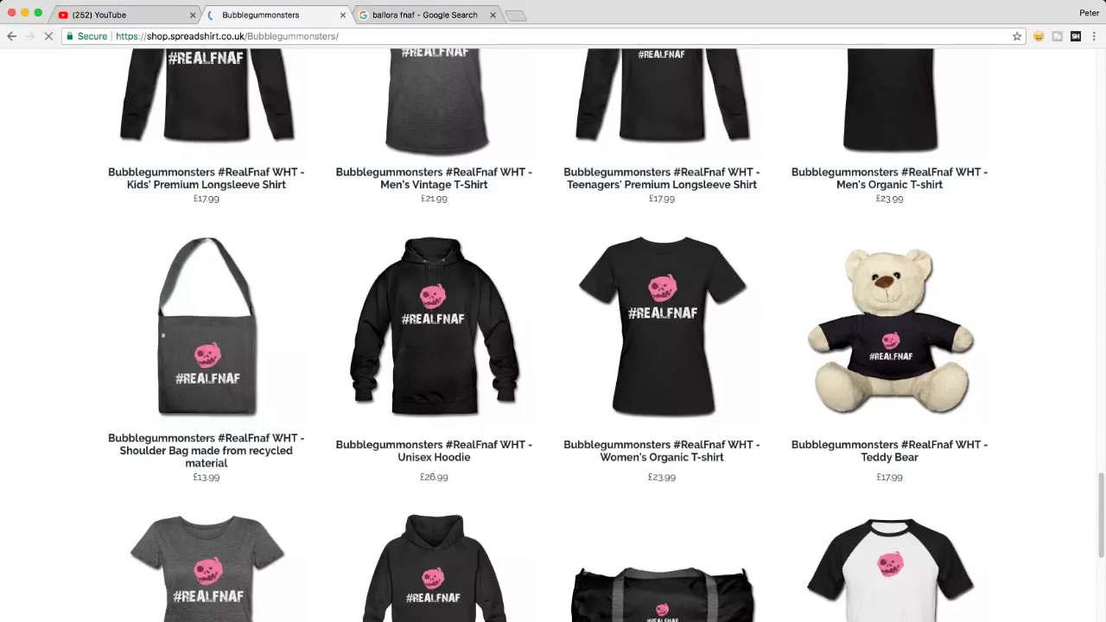
scroll(554, 337, up, 13)
scroll(207, 259, down, 3)
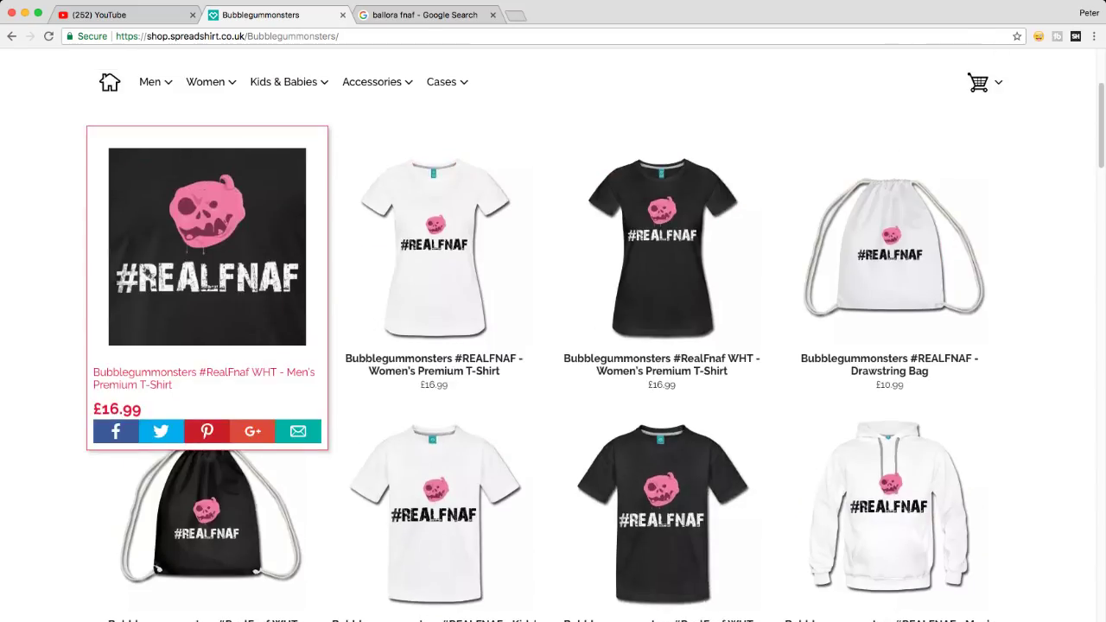
scroll(553, 337, down, 9)
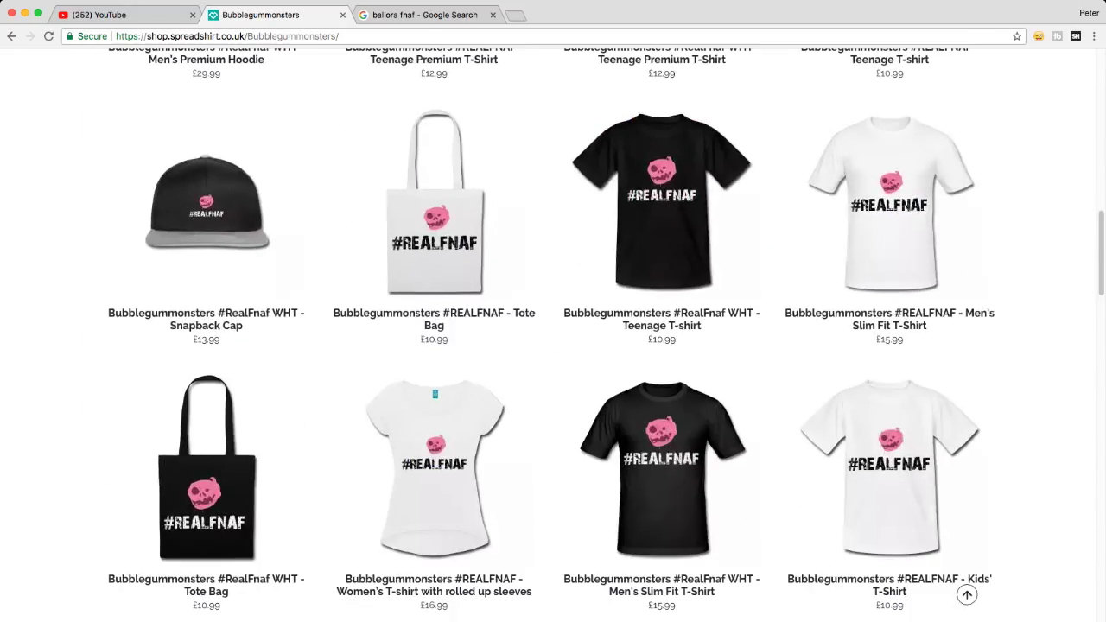
scroll(662, 433, down, 1)
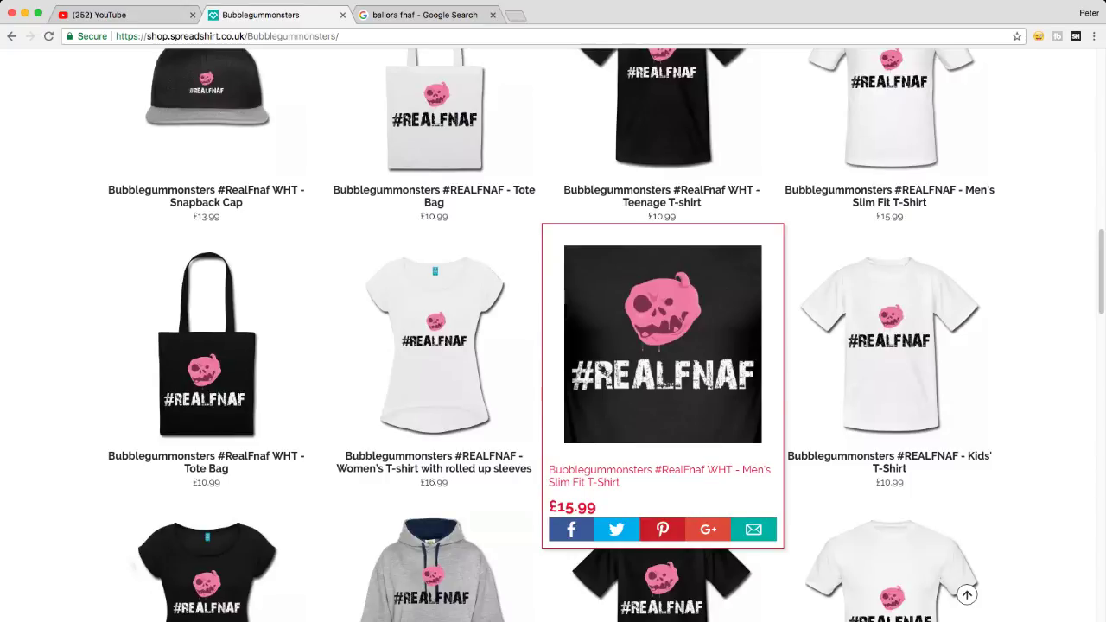
scroll(662, 432, down, 2)
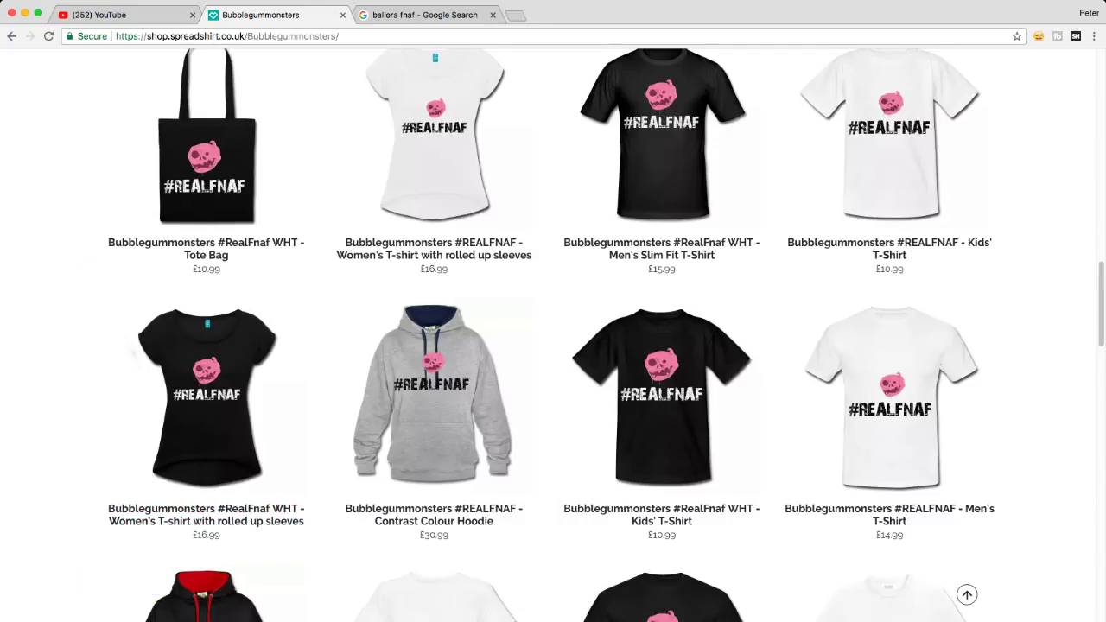
scroll(553, 335, down, 1)
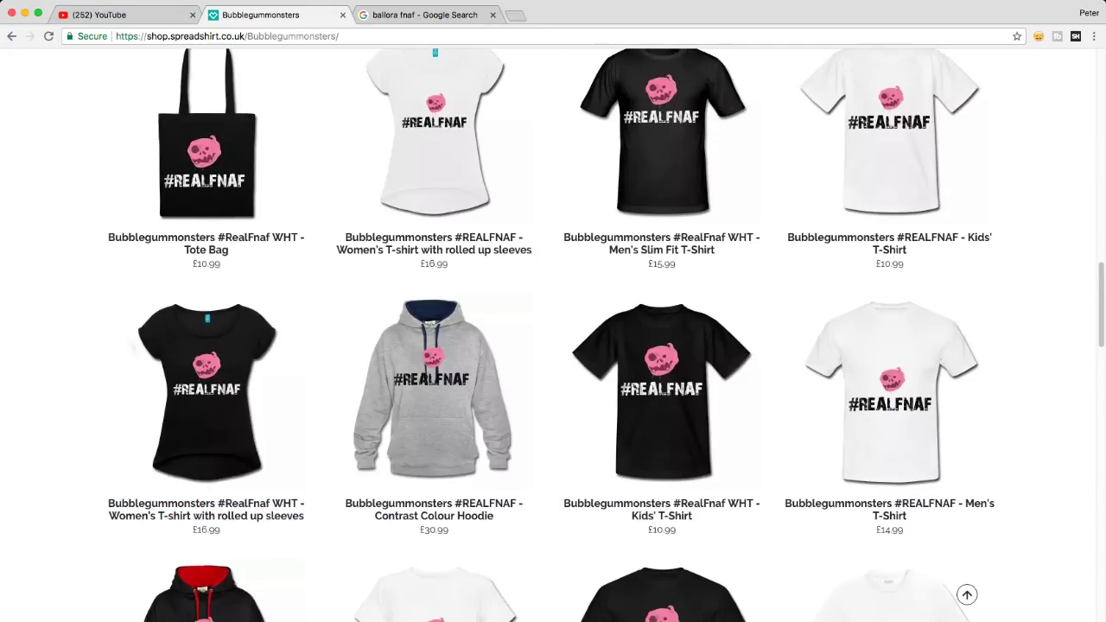
scroll(553, 345, down, 2)
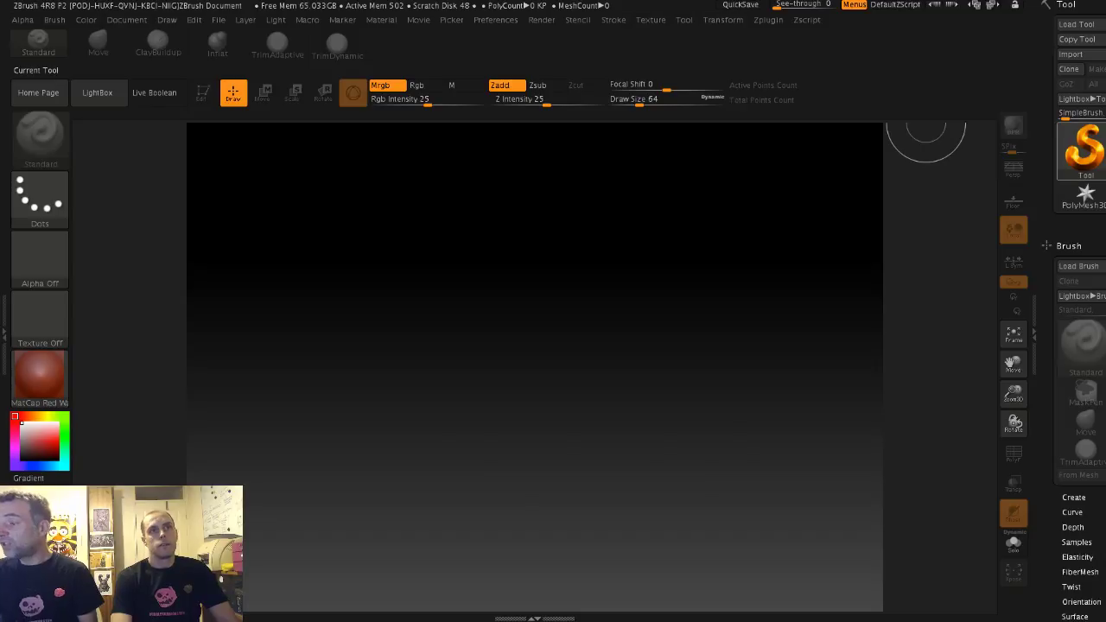
Step: Switch to ZBrush, choose the Sphere3D primitive as the current tool and convert it to a PolyMesh3D
click(1084, 147)
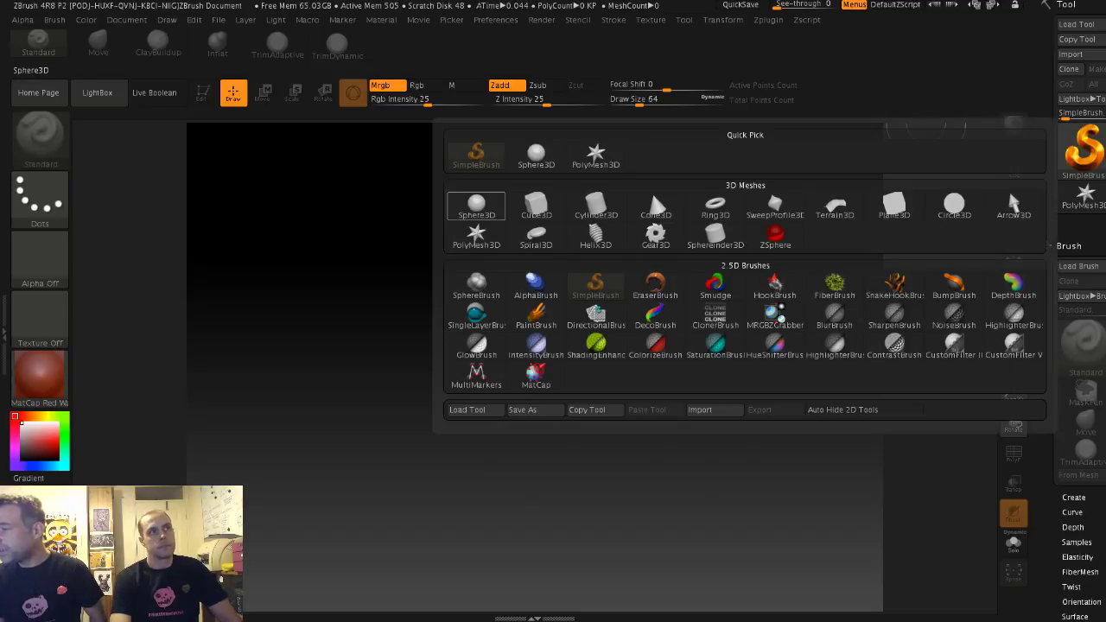
click(476, 207)
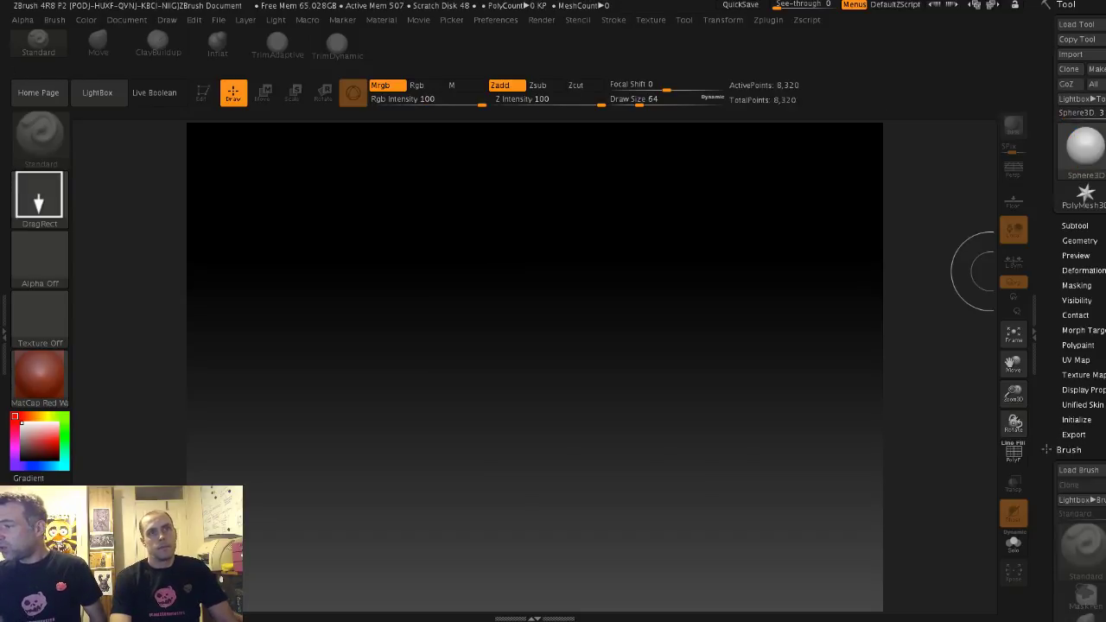
click(1080, 241)
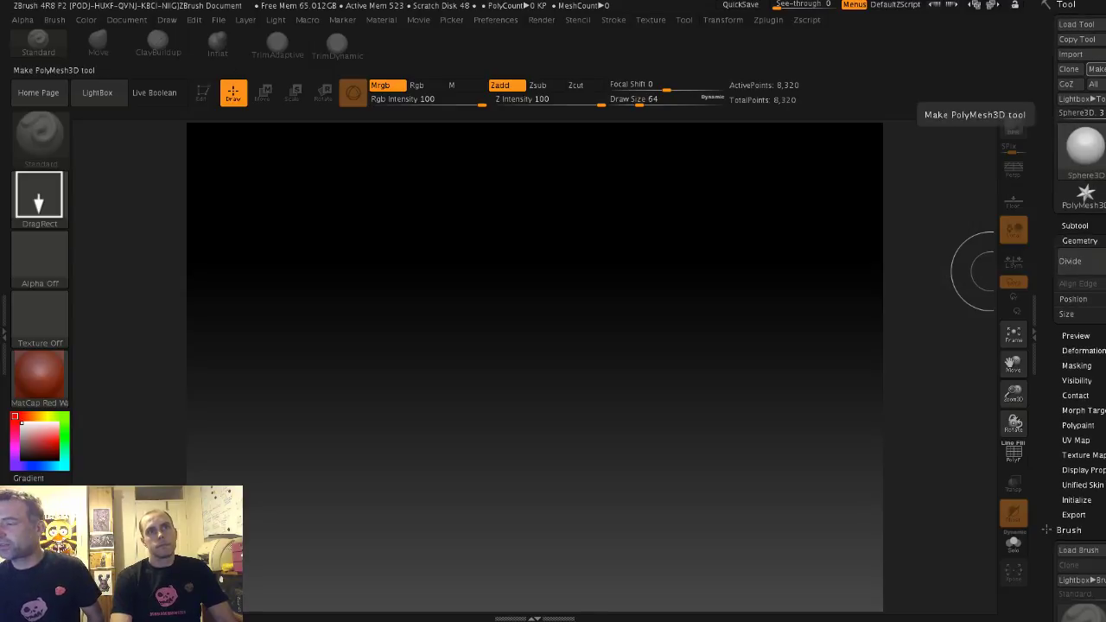
click(1096, 70)
Step: Draw the sphere near the middle of the canvas and enter Edit mode
drag(632, 323, 698, 331)
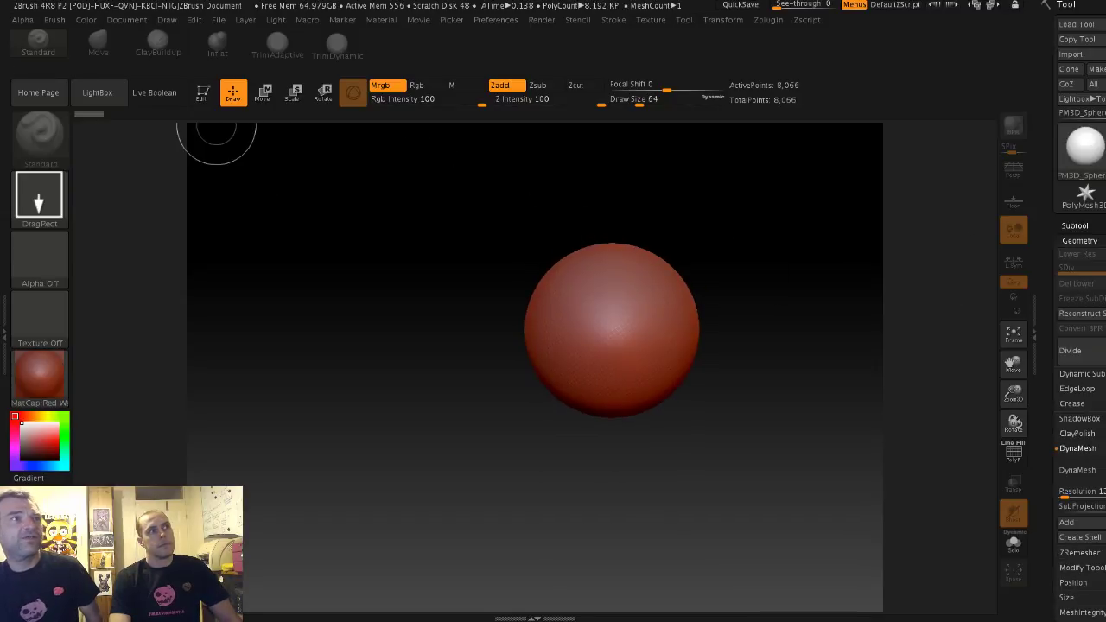
key(t)
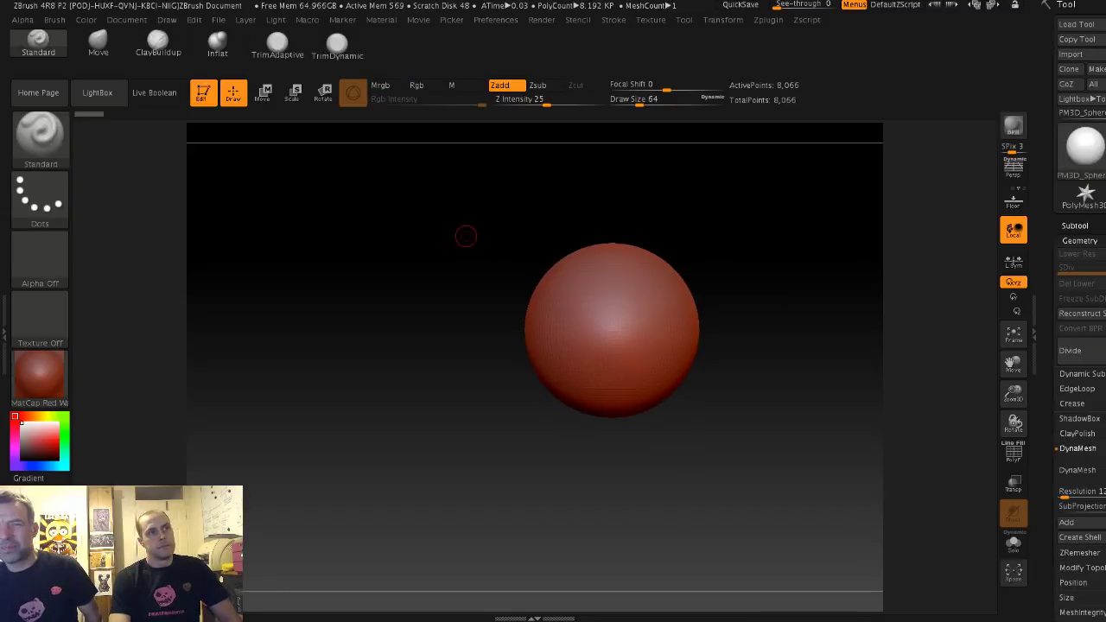
alt+drag(466, 236, 463, 343)
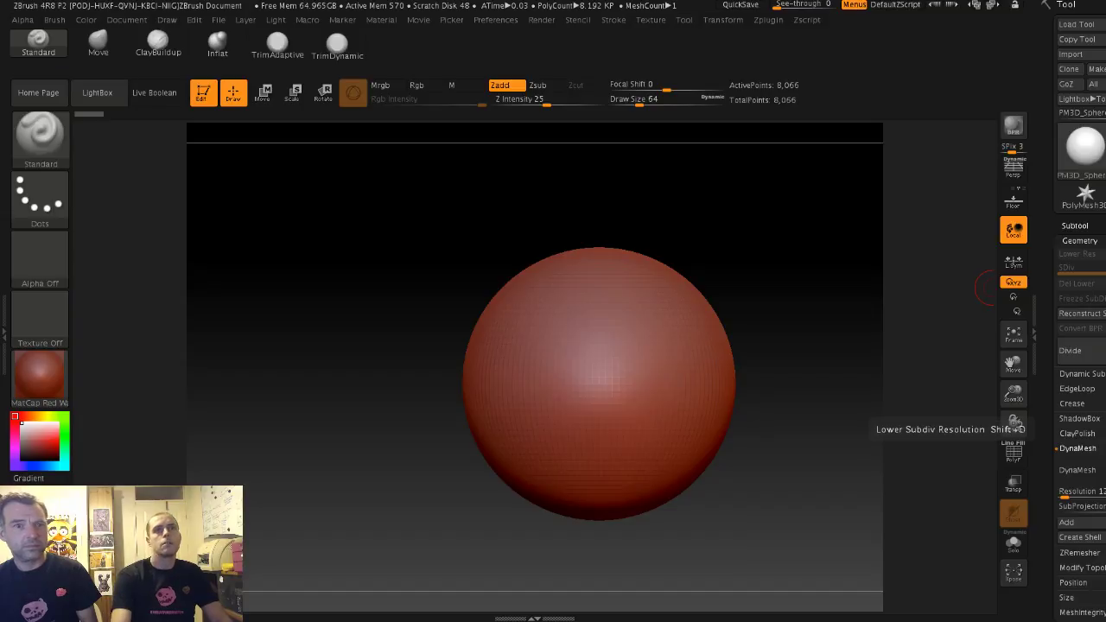
Step: Apply BasicMaterial to the sphere and turn on DynaMesh for it
click(1075, 225)
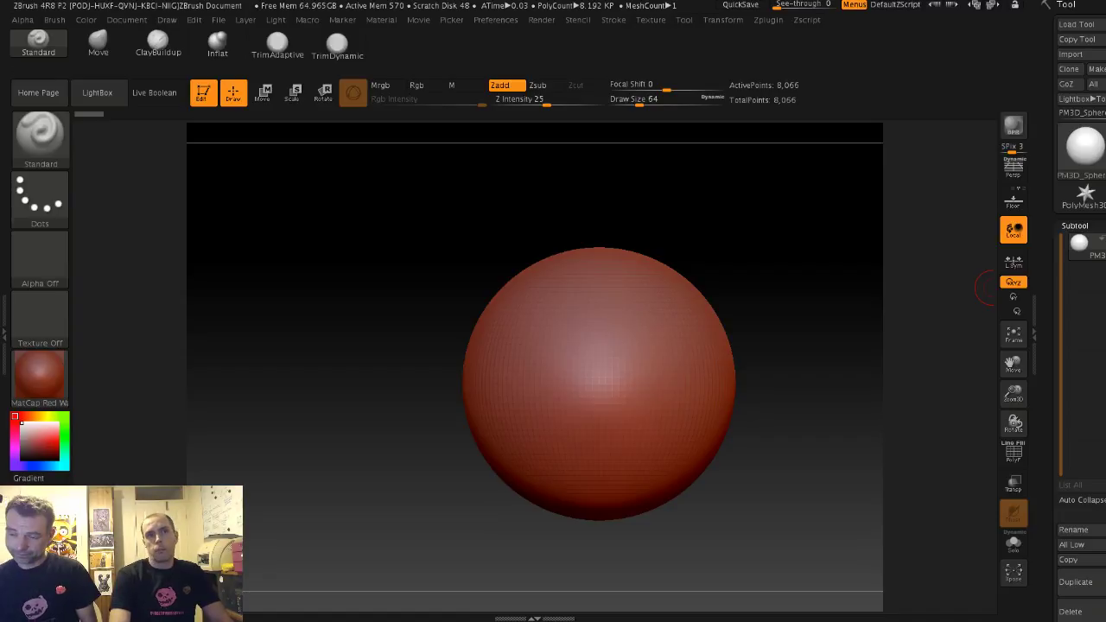
click(1075, 225)
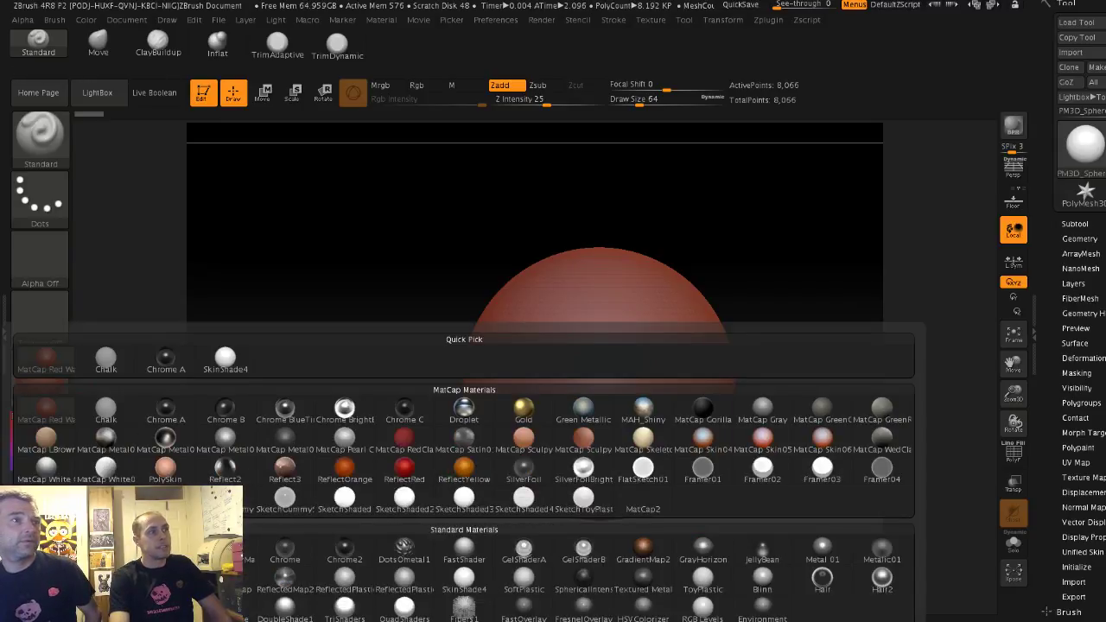
click(61, 375)
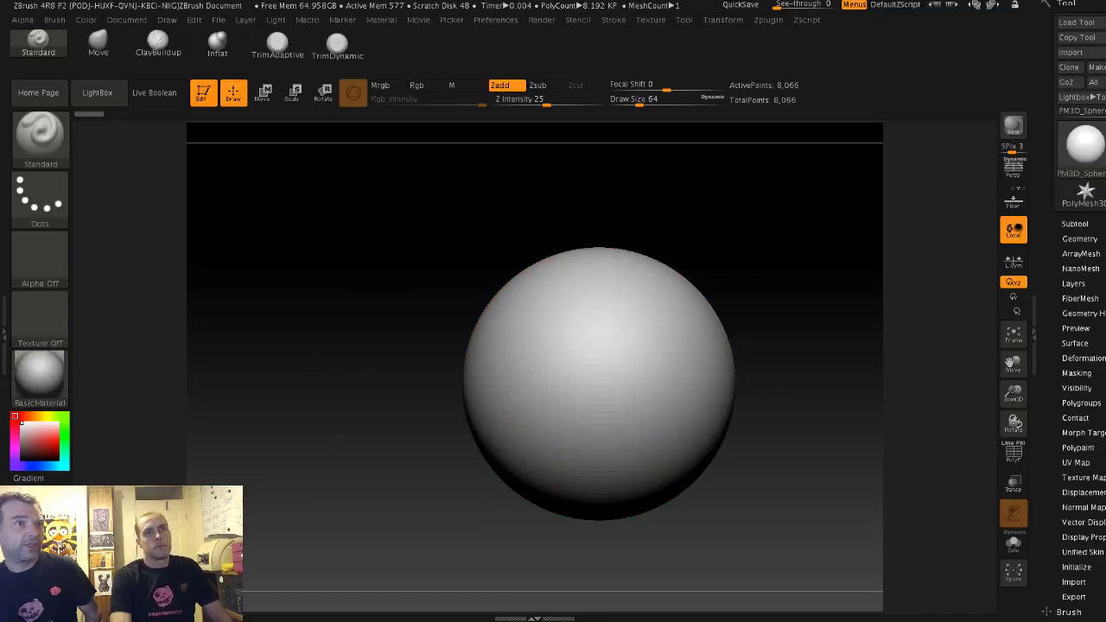
click(1079, 238)
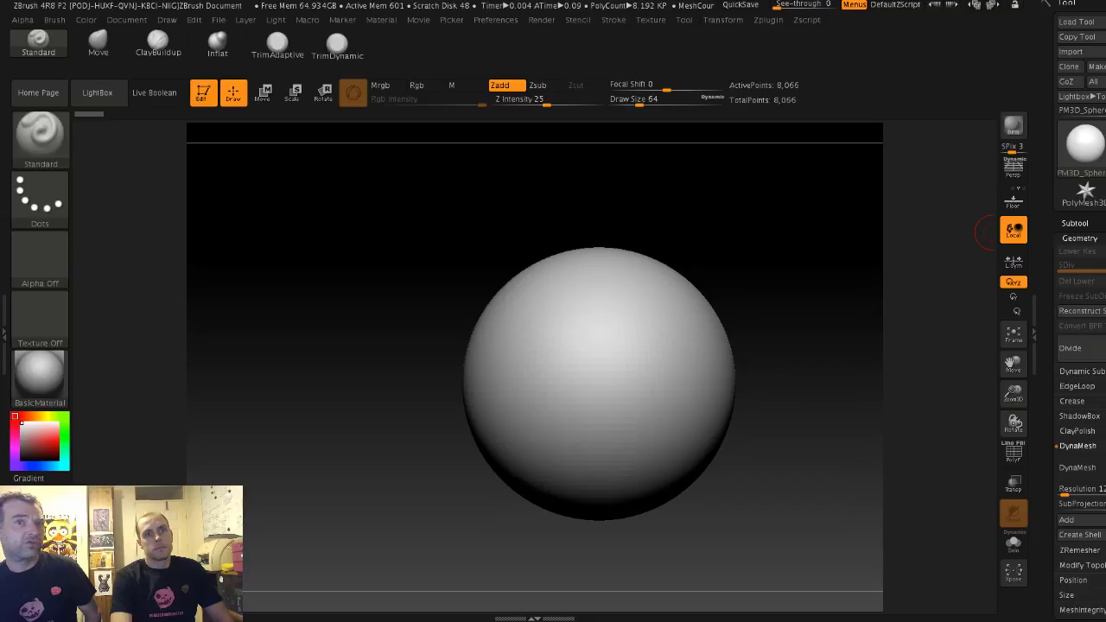
click(1078, 467)
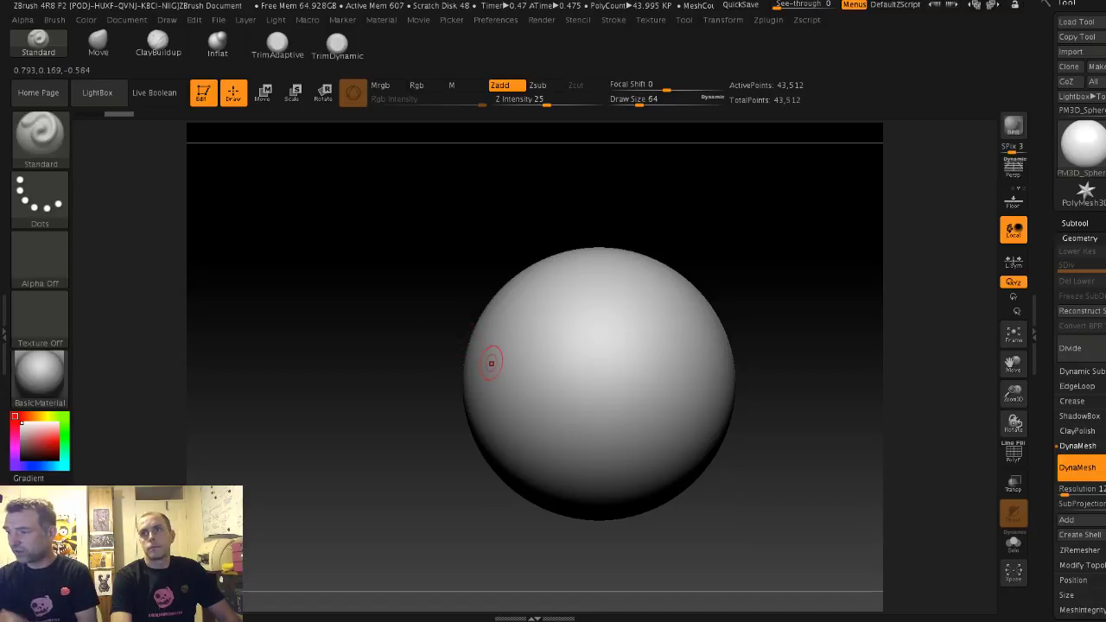
Step: Pull the sphere's underside downward with the Move brush at draw size 415 to form a tapered jaw
key(b)
key(m)
key(v)
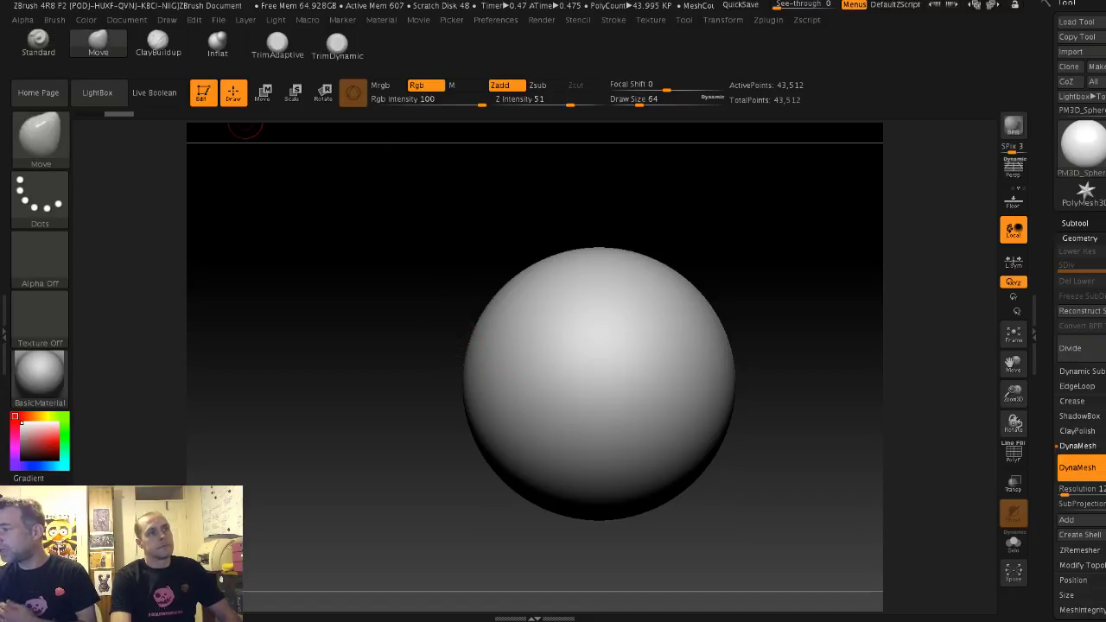
key(s)
drag(535, 406, 585, 409)
alt+right_drag(554, 488, 562, 422)
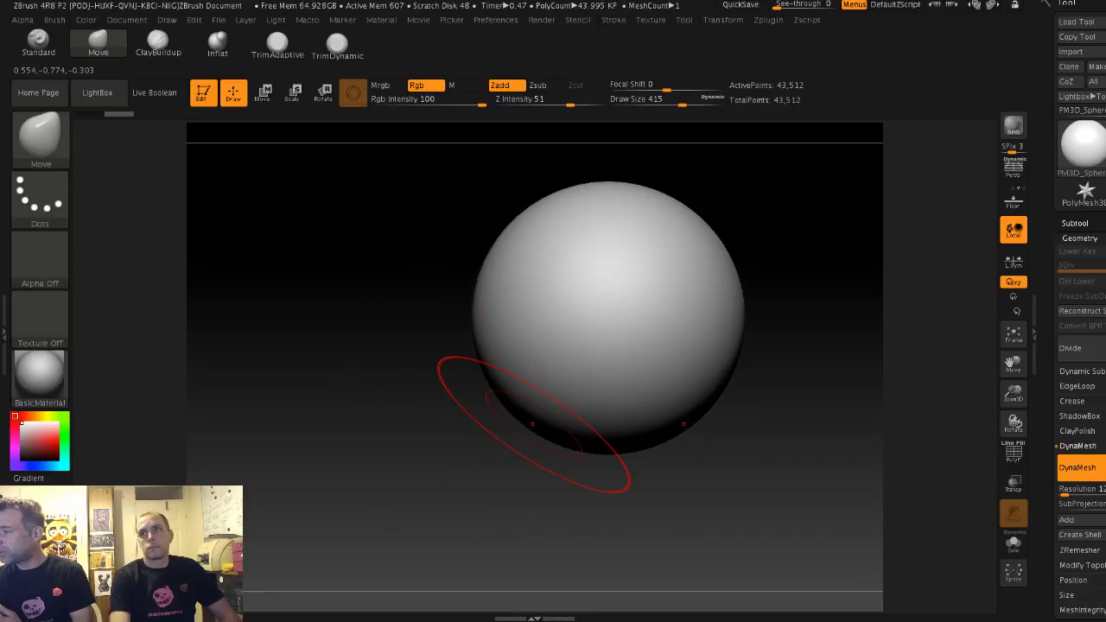
mouse_move(535, 428)
mouse_down()
mouse_move(557, 462)
mouse_move(485, 455)
mouse_move(505, 471)
mouse_up()
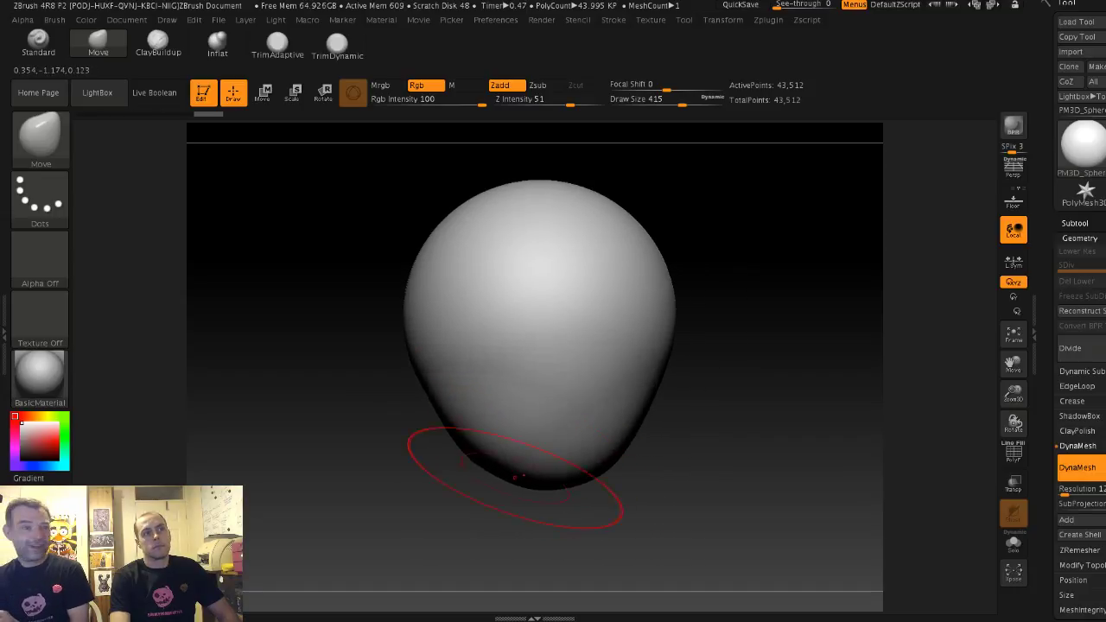
Step: Lengthen the lower face a little with the Move brush and smooth the jaw and the area below the brow
drag(597, 452, 603, 462)
drag(691, 494, 777, 490)
drag(639, 467, 637, 471)
drag(679, 518, 706, 491)
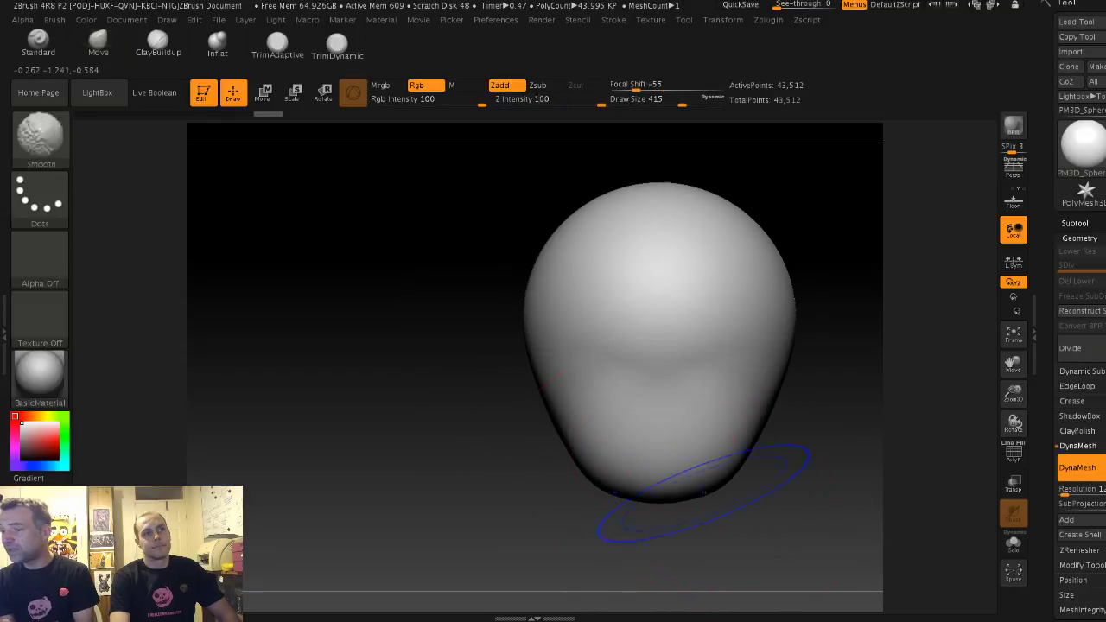
mouse_move(536, 435)
mouse_down()
mouse_move(643, 435)
mouse_move(548, 430)
mouse_up()
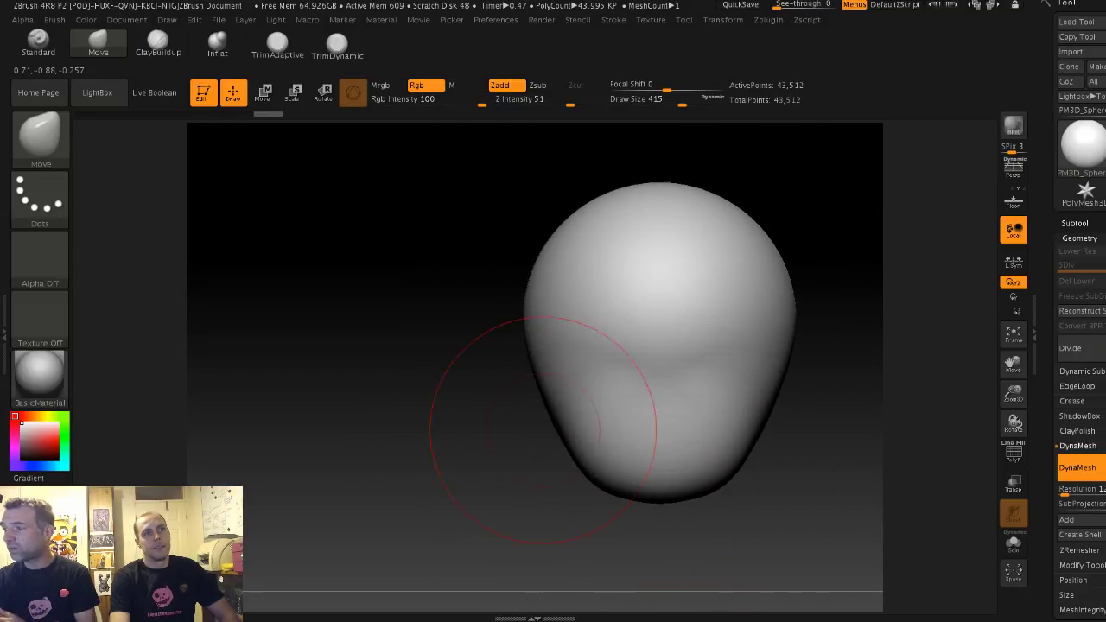
shift+drag(597, 378, 542, 447)
Step: Pull the chin further down, adjust the sides of the jaw and smooth the cheek area
drag(640, 480, 641, 501)
drag(548, 426, 534, 429)
drag(540, 376, 549, 376)
shift+drag(627, 341, 643, 342)
drag(445, 378, 528, 385)
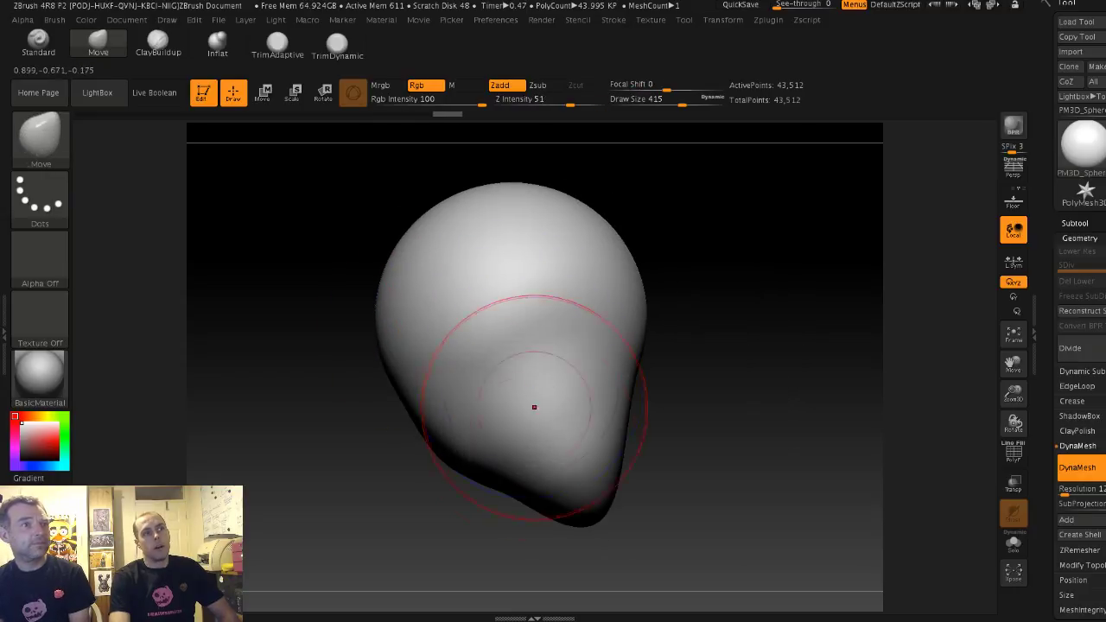
Step: Try pulling the lower back of the head outward with the Move brush, and undo that stroke
mouse_move(467, 460)
mouse_down()
mouse_move(429, 417)
mouse_move(412, 441)
mouse_up()
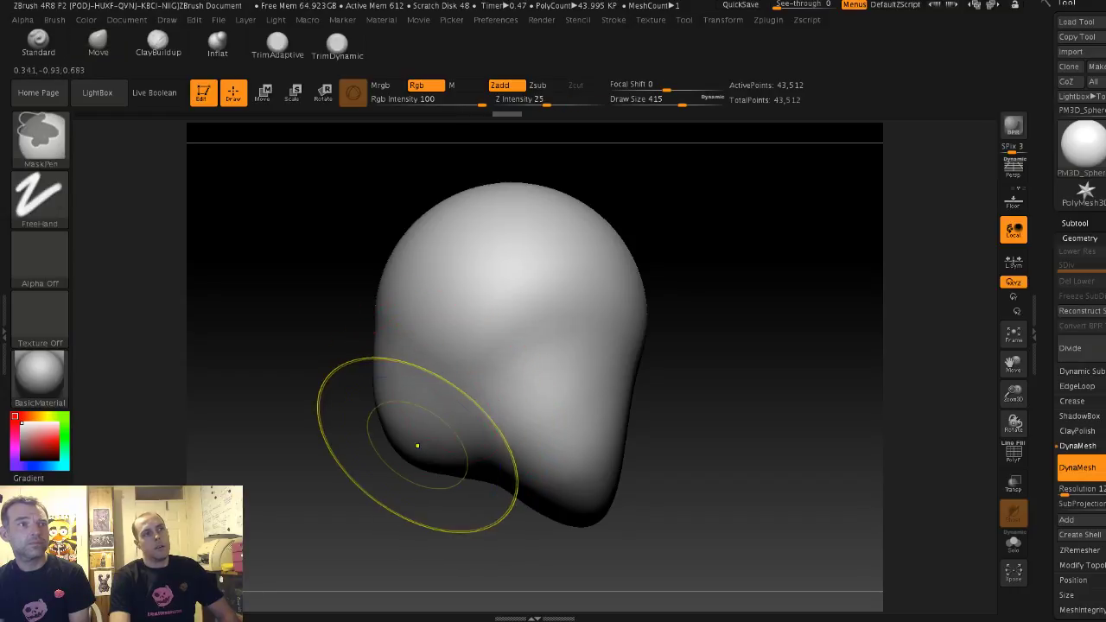
key(ctrl+z)
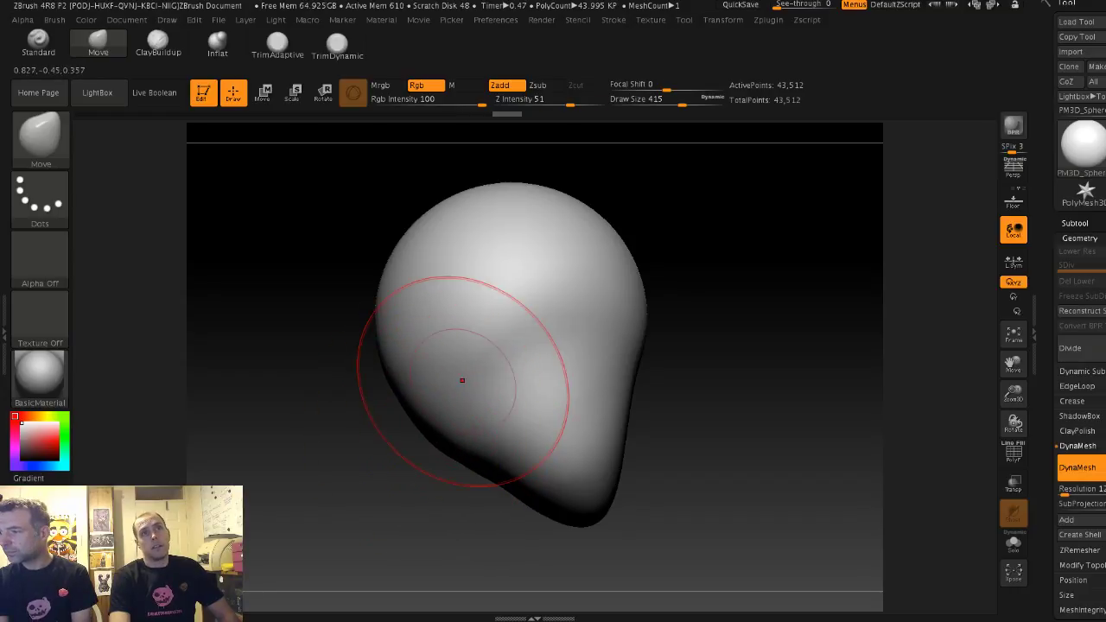
drag(710, 380, 592, 385)
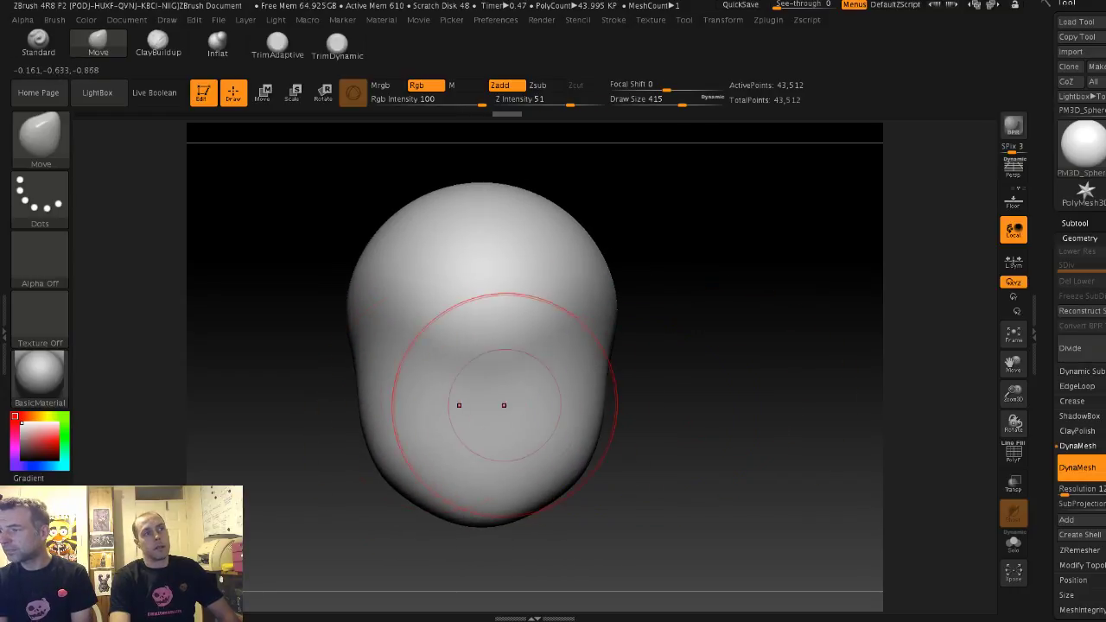
Step: Push the sides of the lower face inward with the Move brush and smooth the area below the brow
drag(366, 385, 374, 384)
alt+right_drag(387, 371, 447, 350)
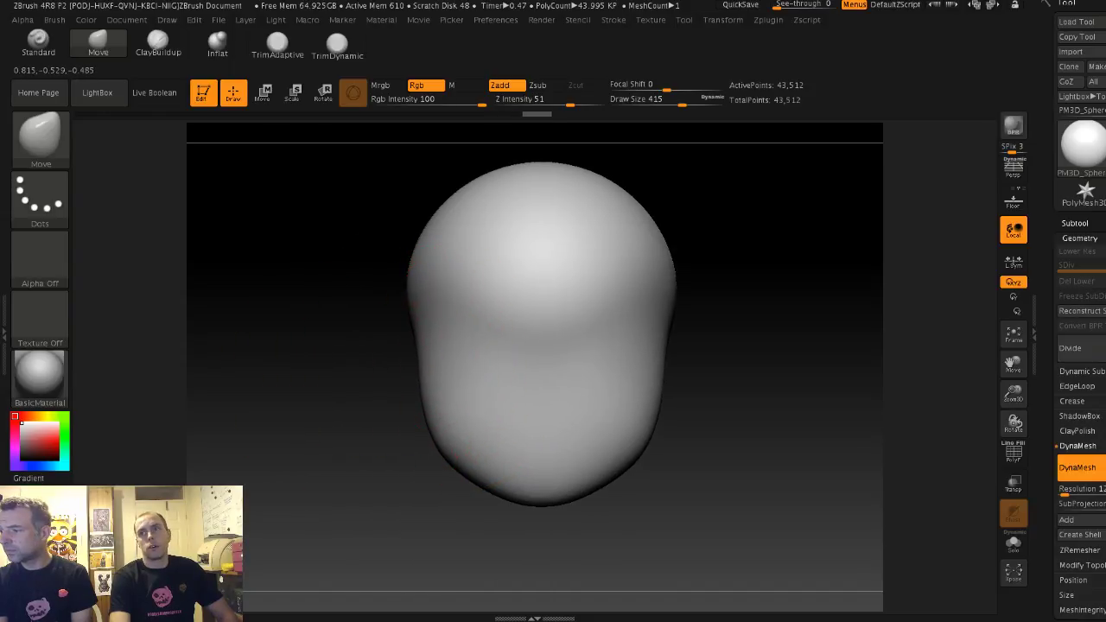
drag(432, 372, 437, 369)
key(shift)
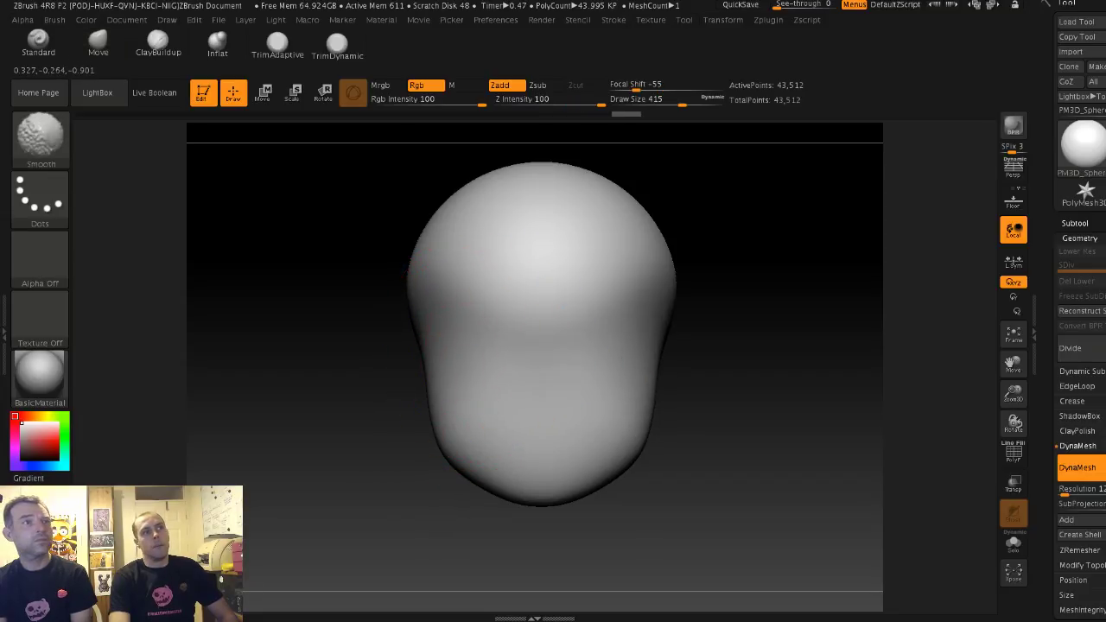
shift+drag(496, 336, 488, 330)
alt+drag(362, 253, 409, 317)
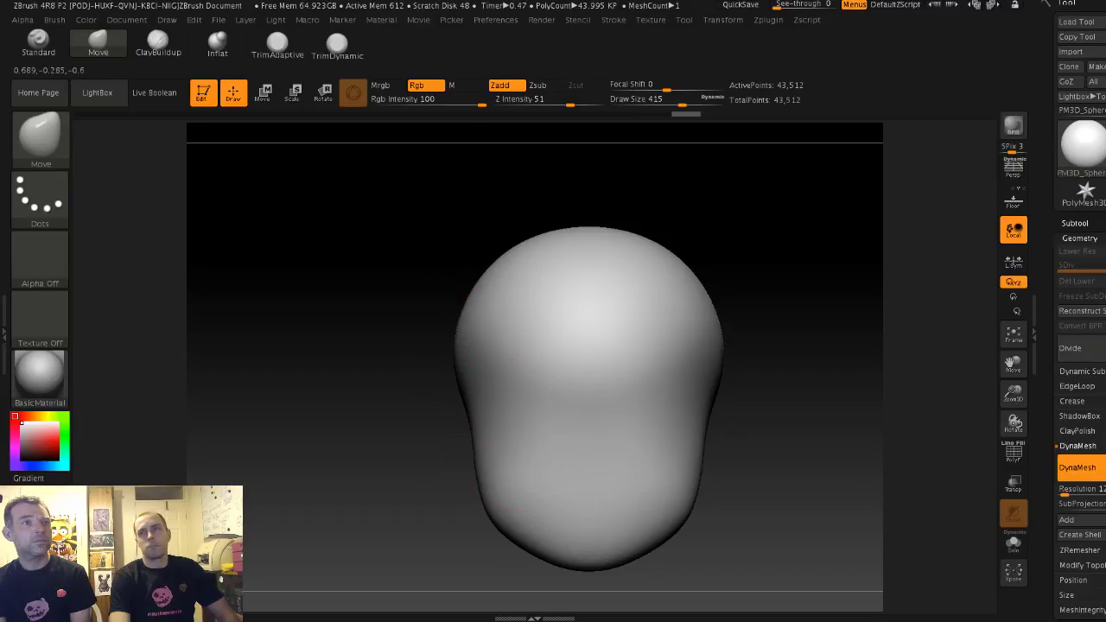
Step: Refine the cheeks and the sides of the jaw with small Move brush strokes
drag(499, 406, 494, 401)
alt+drag(422, 415, 447, 319)
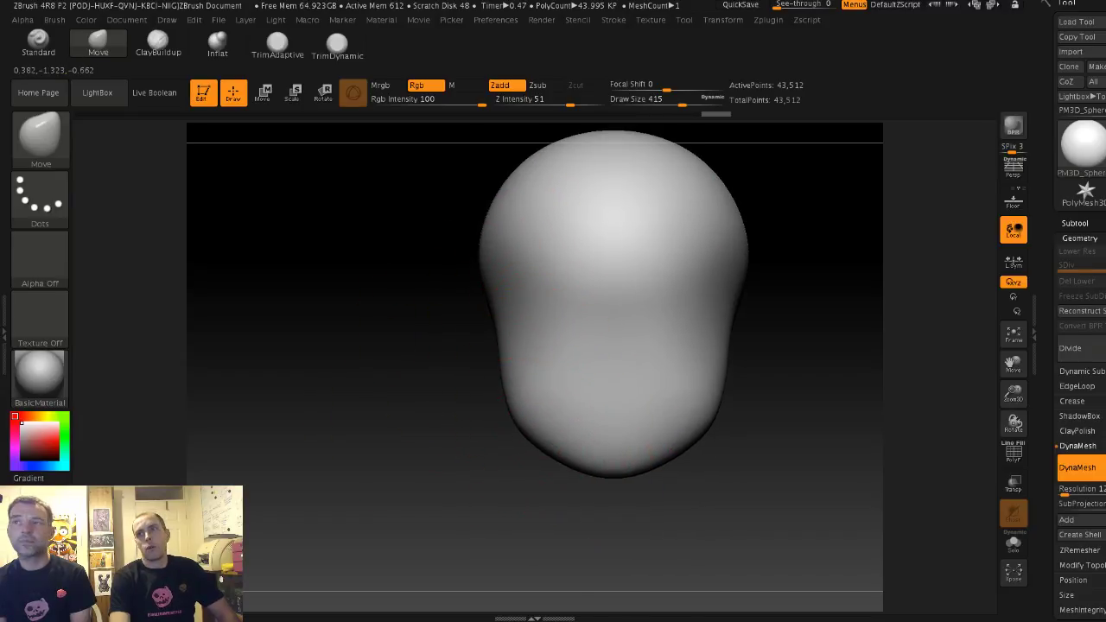
drag(563, 432, 563, 423)
drag(504, 357, 514, 354)
shift+drag(444, 345, 522, 359)
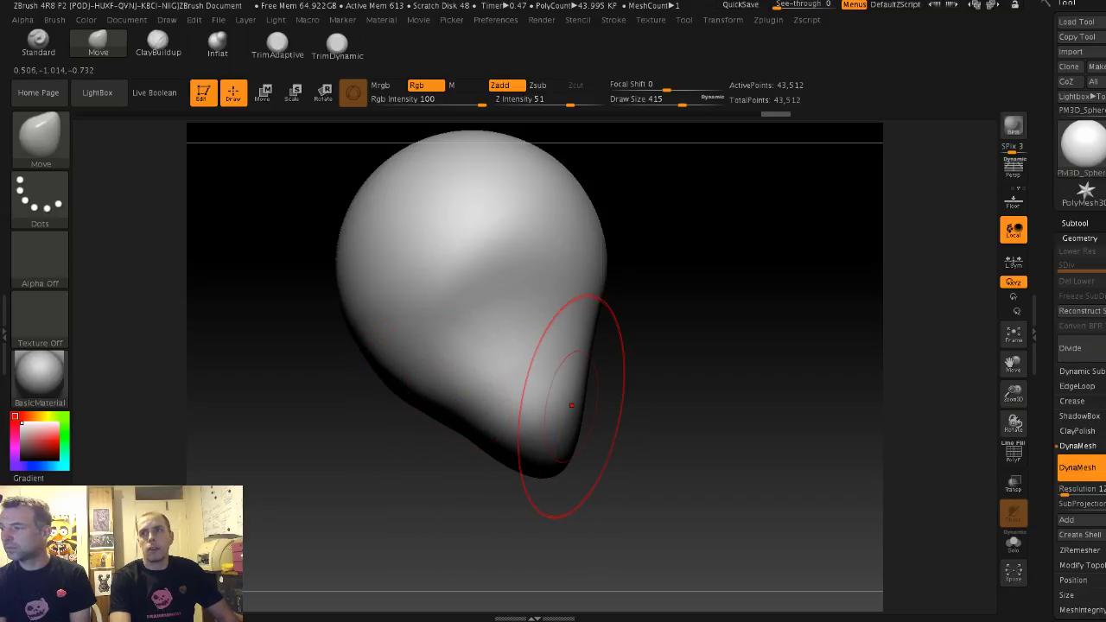
Step: Adjust the lower back of the head with the Move brush and check the form from behind, front and side
alt+drag(679, 355, 710, 361)
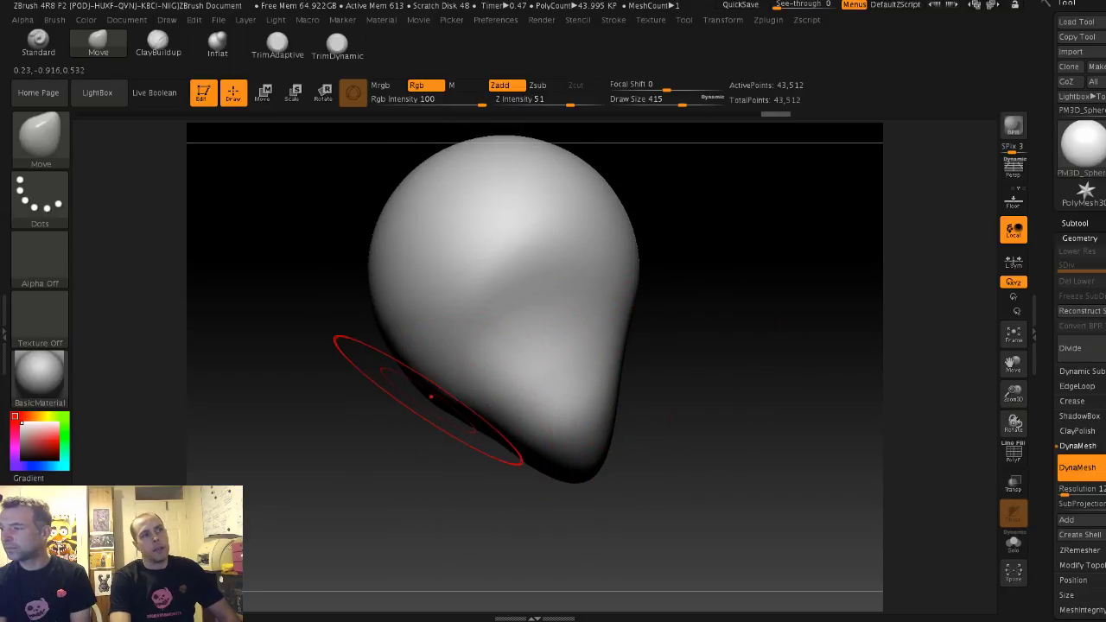
drag(424, 395, 335, 399)
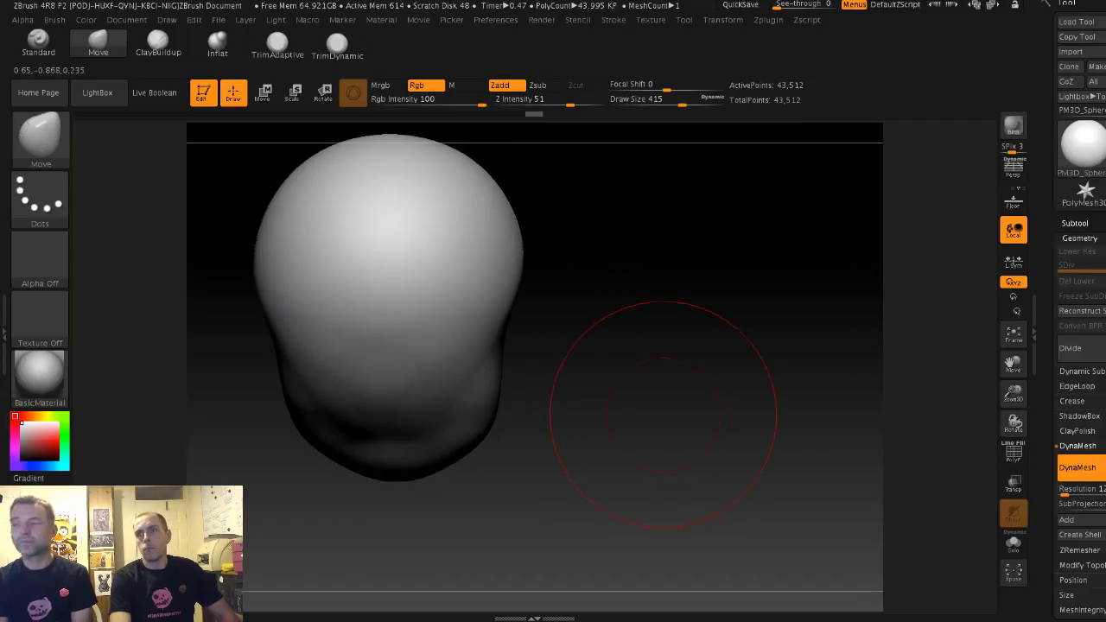
mouse_move(663, 418)
alt+mouse_down()
mouse_move(727, 410)
mouse_move(671, 414)
alt+mouse_up()
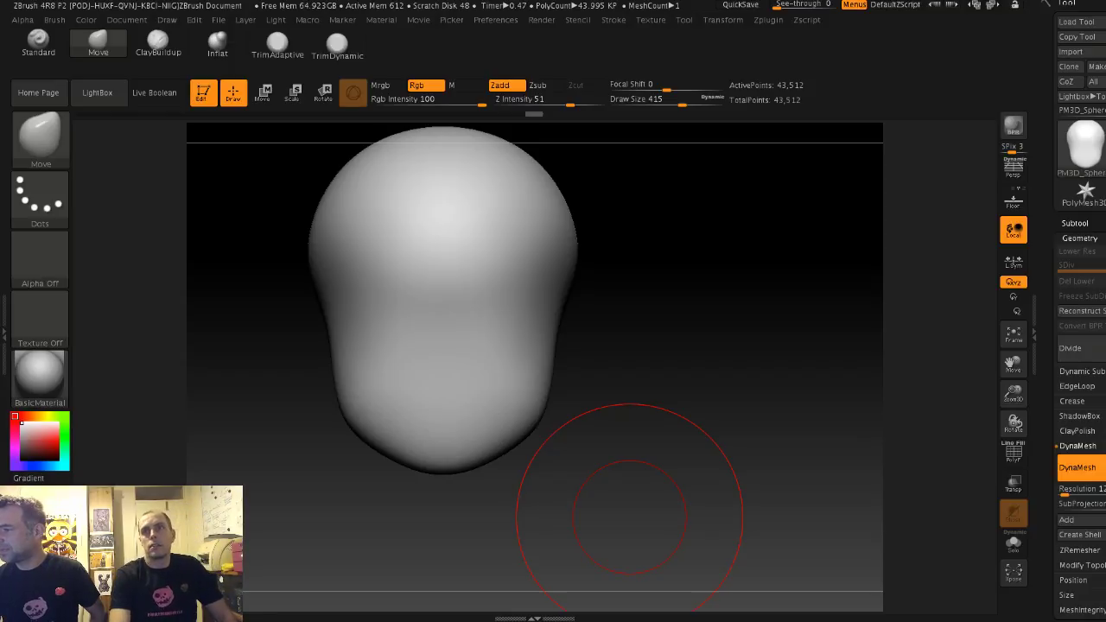
mouse_move(629, 517)
mouse_down()
mouse_move(657, 328)
mouse_move(741, 314)
mouse_up()
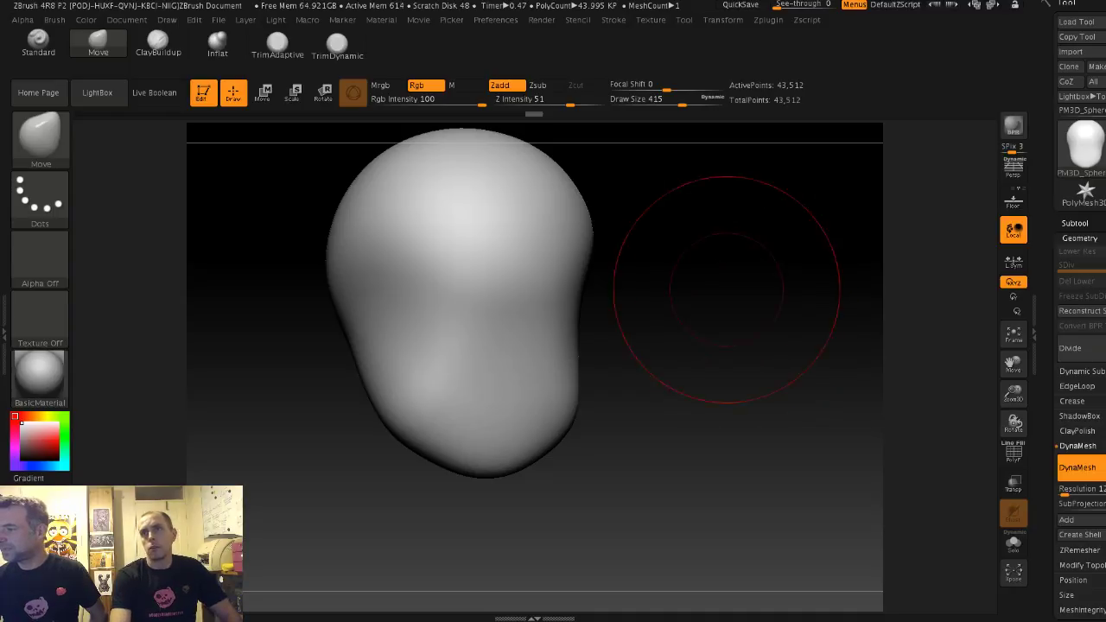
mouse_move(662, 363)
mouse_down()
mouse_move(731, 355)
mouse_move(709, 350)
mouse_move(721, 342)
mouse_up()
Step: Set the Move brush draw size to 365 and adjust the forehead
key(s)
key(s)
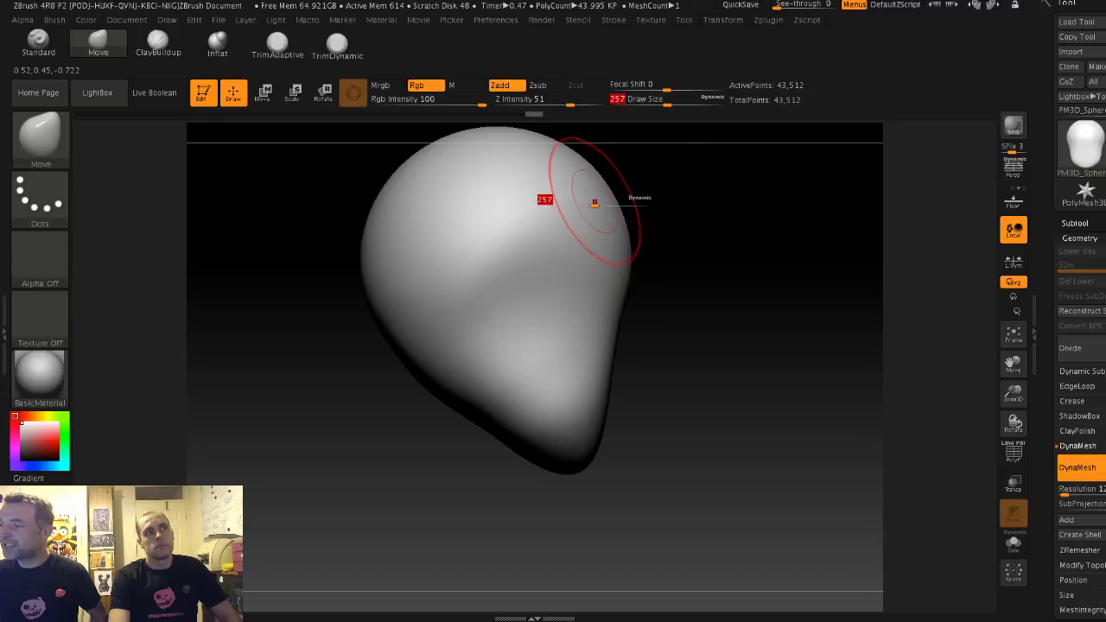
drag(595, 200, 605, 195)
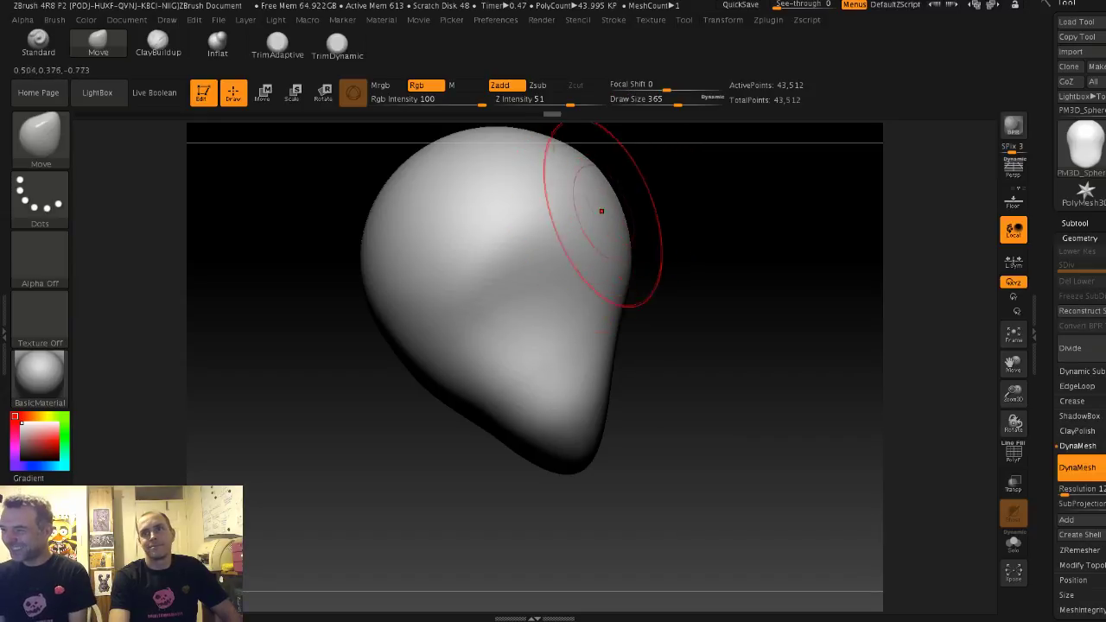
Step: Pull the lower back of the skull outward with the Move brush and smooth the underside of the head
mouse_move(441, 418)
alt+mouse_down()
mouse_move(479, 411)
mouse_move(482, 353)
mouse_move(501, 401)
alt+mouse_up()
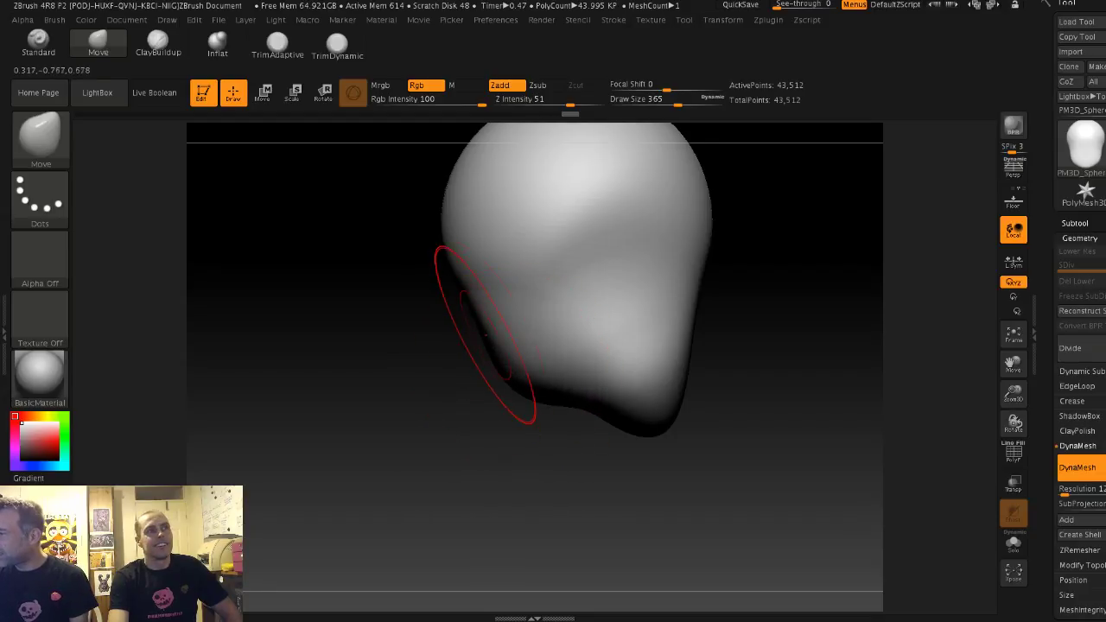
drag(486, 334, 471, 338)
drag(544, 400, 580, 424)
mouse_move(499, 457)
mouse_down()
mouse_move(596, 454)
mouse_move(505, 455)
mouse_up()
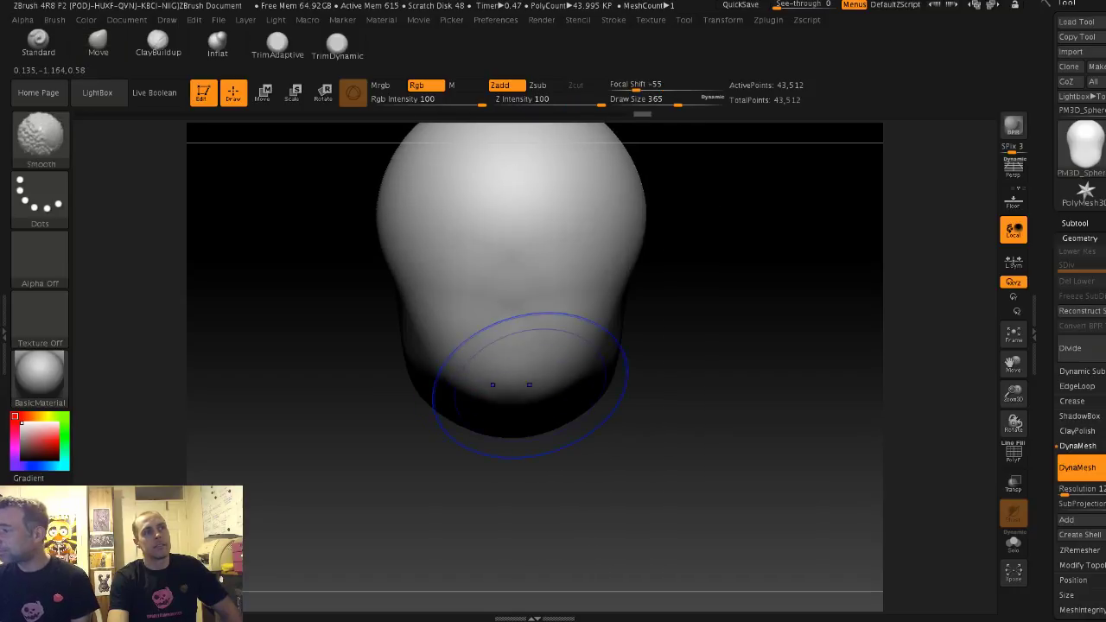
shift+drag(528, 386, 538, 372)
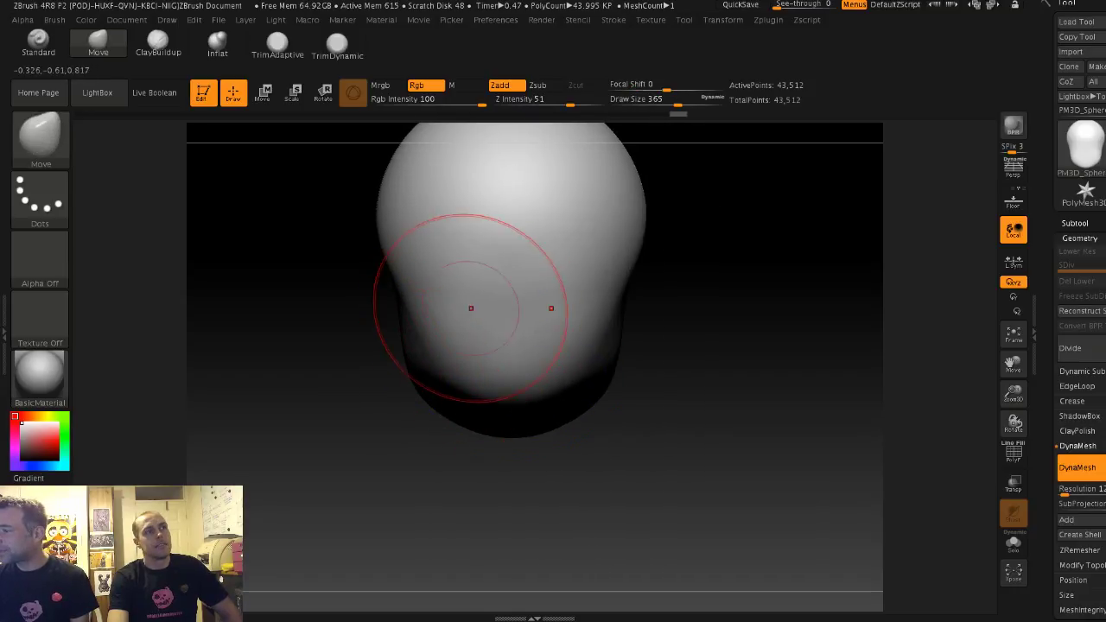
key(shift)
mouse_move(346, 370)
mouse_down()
mouse_move(529, 360)
mouse_move(423, 338)
mouse_up()
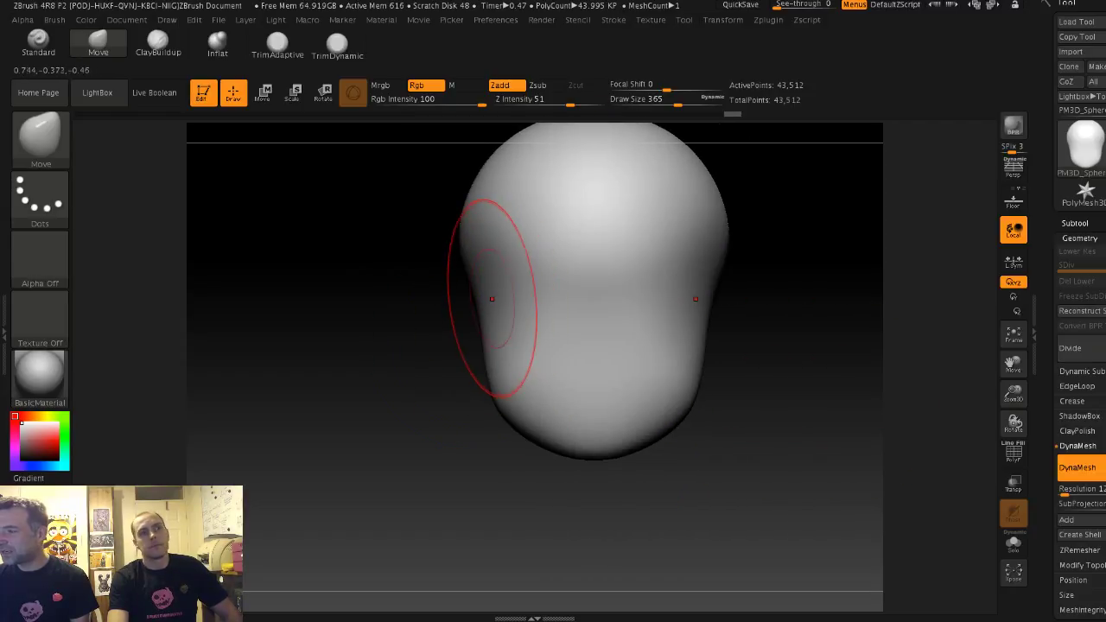
Step: Adjust the cheek and jaw sides from the front with the Move brush at draw size 365
alt+drag(444, 291, 427, 295)
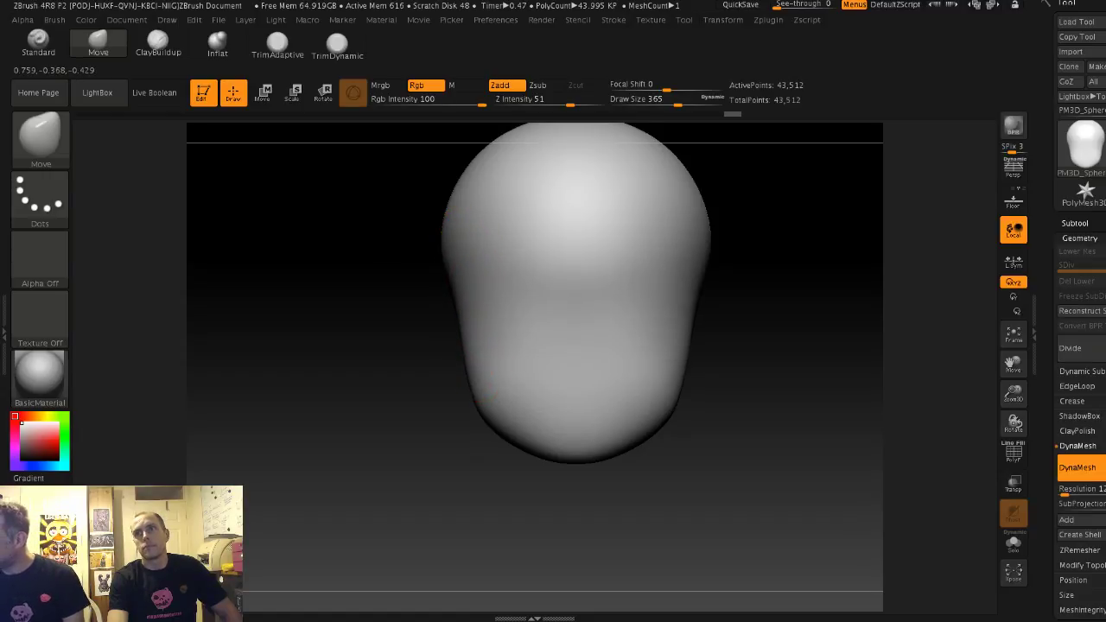
mouse_move(427, 295)
alt+mouse_down()
mouse_move(397, 276)
mouse_move(553, 331)
alt+mouse_up()
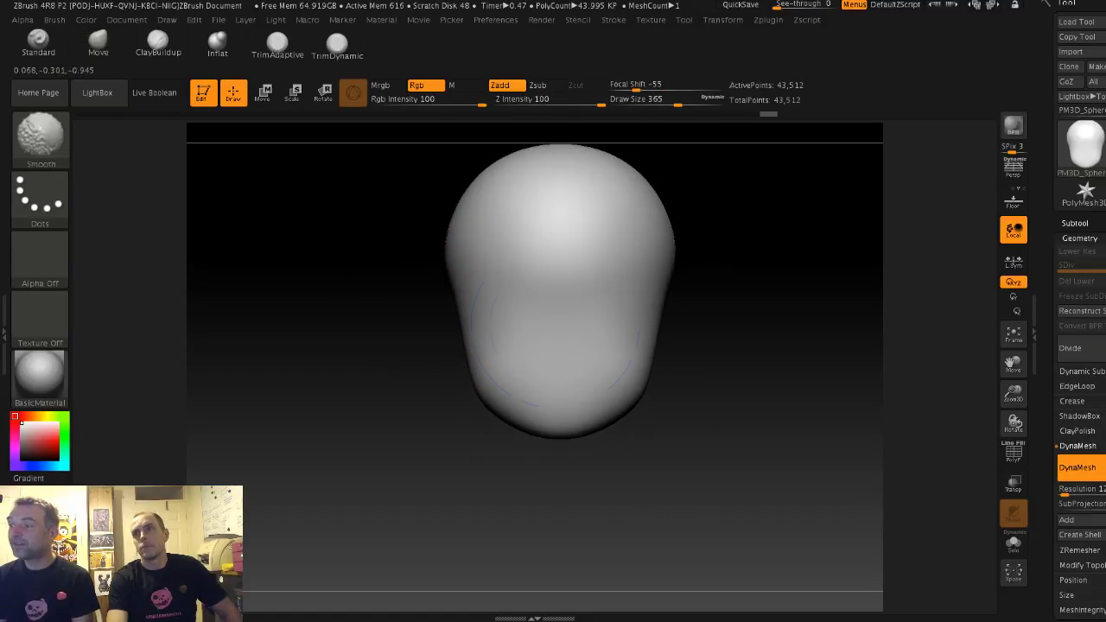
key(bracketleft)
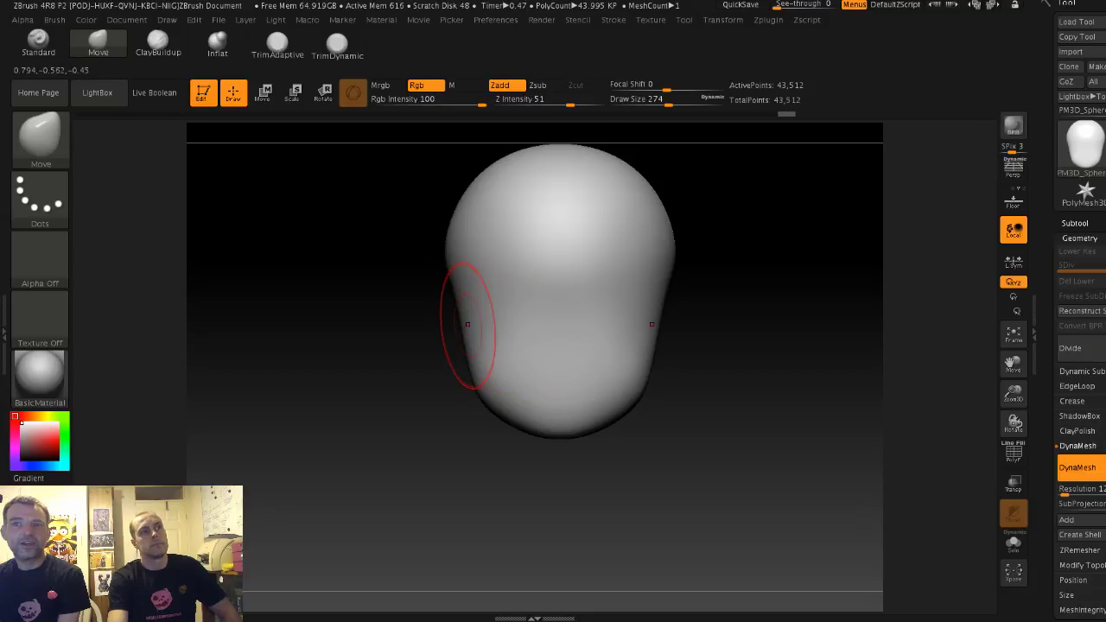
key(s)
drag(464, 330, 473, 329)
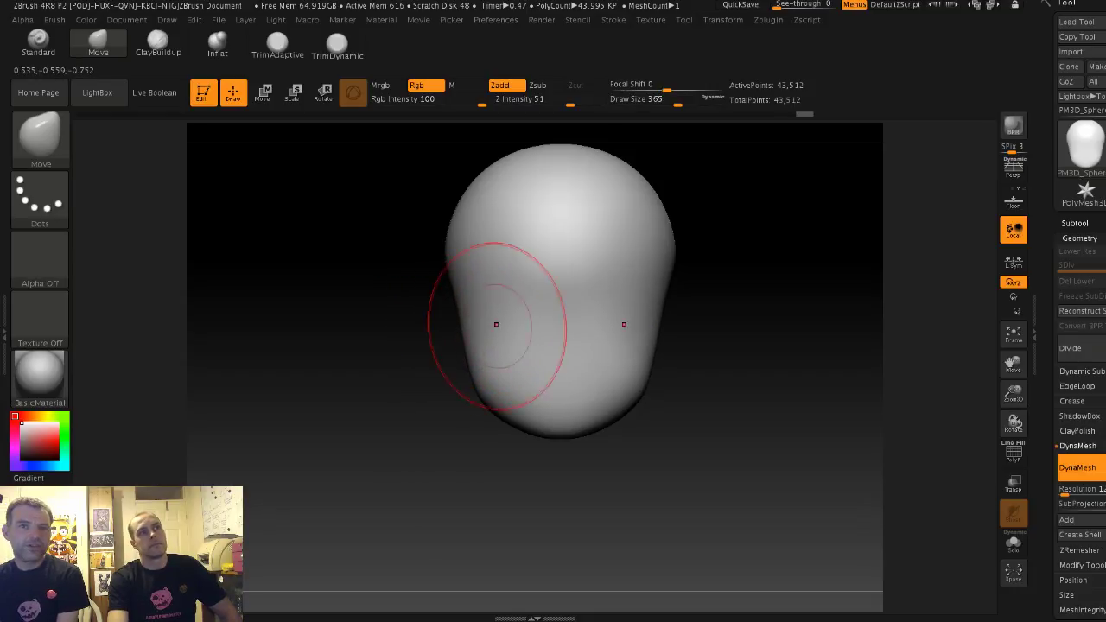
mouse_move(433, 299)
mouse_down()
mouse_move(484, 294)
mouse_move(478, 325)
mouse_move(497, 354)
mouse_up()
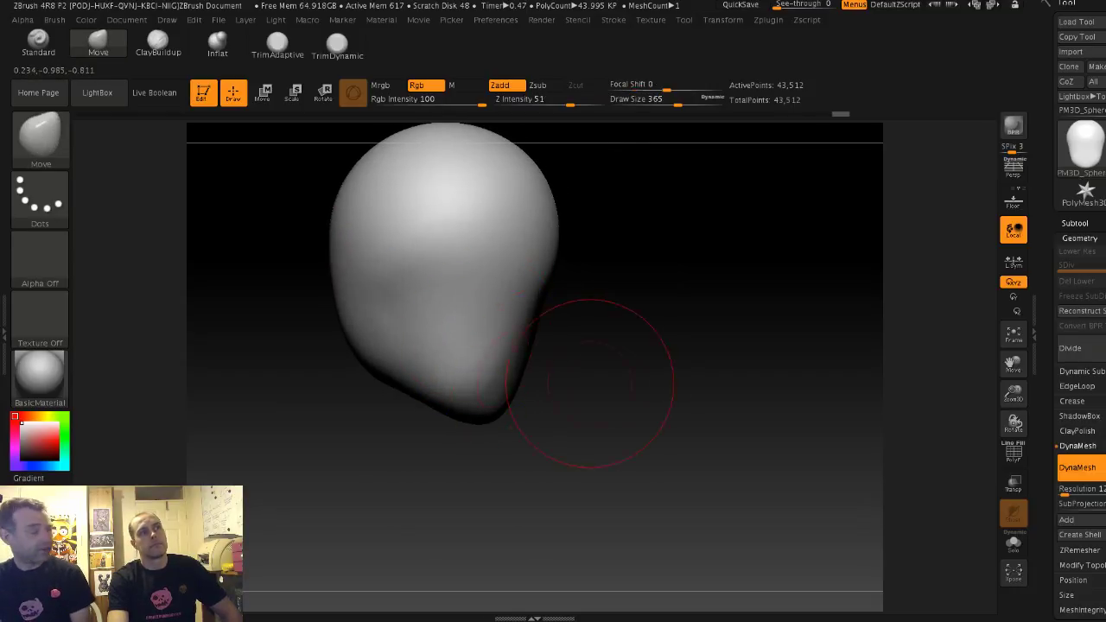
Step: Even out the sides of the face with the Move brush and push the temples inward to narrow the head
mouse_move(588, 382)
mouse_down()
mouse_move(532, 360)
mouse_move(553, 353)
mouse_move(644, 390)
mouse_move(587, 419)
mouse_move(515, 399)
mouse_up()
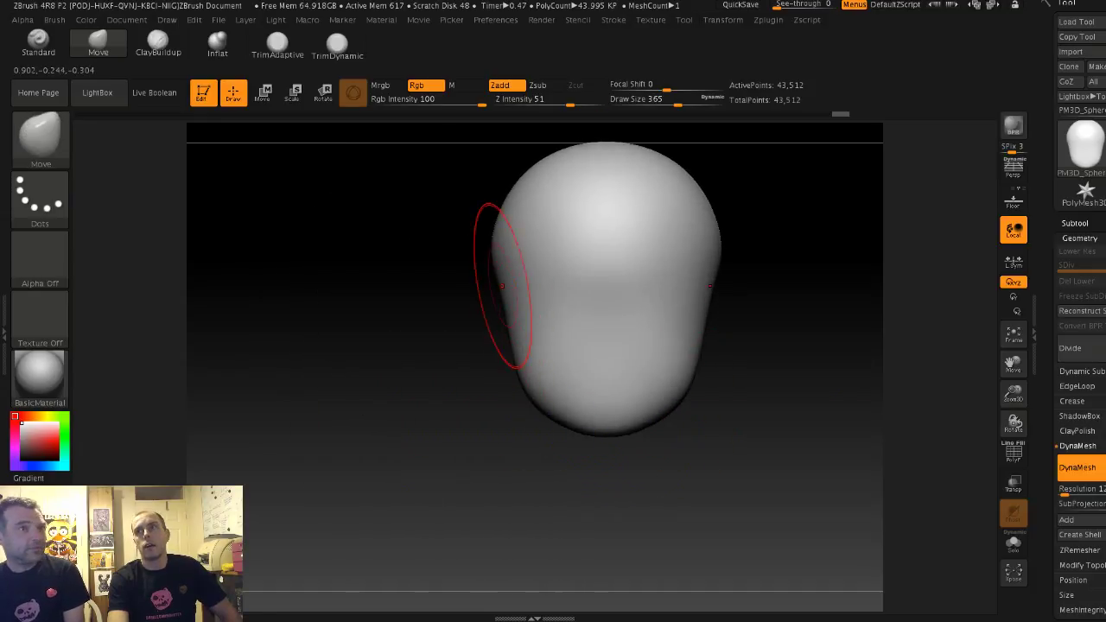
key(s)
mouse_move(495, 285)
mouse_down()
mouse_move(504, 285)
mouse_move(513, 348)
mouse_move(508, 329)
mouse_up()
key(s)
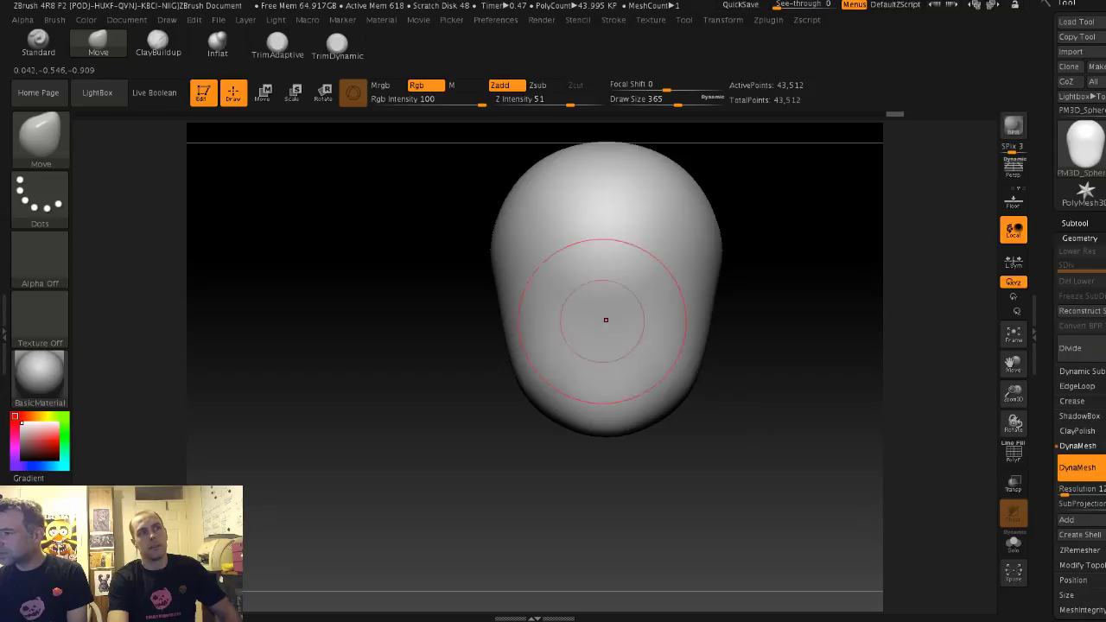
key(shift)
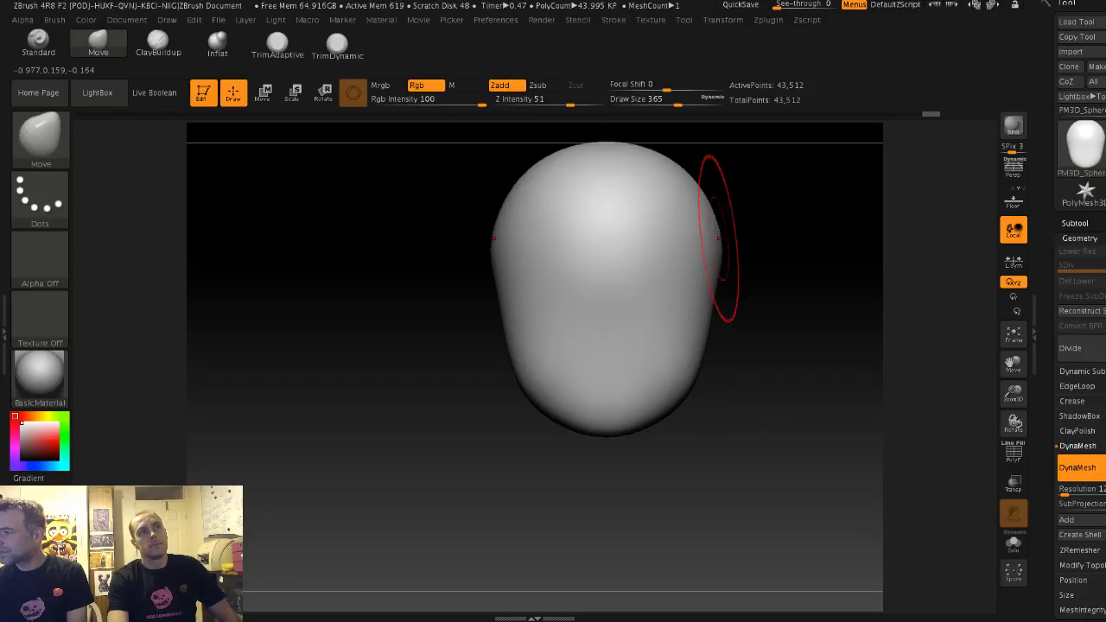
drag(719, 239, 709, 241)
key(shift)
mouse_move(787, 290)
alt+mouse_down()
mouse_move(790, 318)
mouse_move(821, 318)
mouse_move(787, 318)
alt+mouse_up()
Step: Carve two eye sockets into the face with ClayBuildup at draw size 158, and smooth them at draw size 124
click(158, 42)
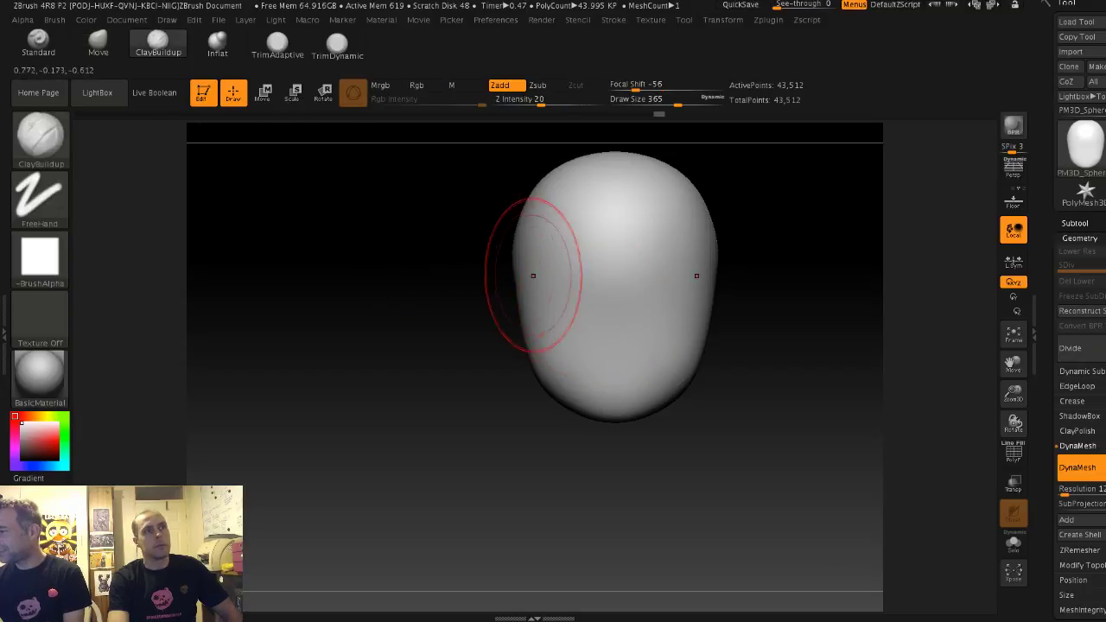
key(s)
drag(548, 299, 558, 302)
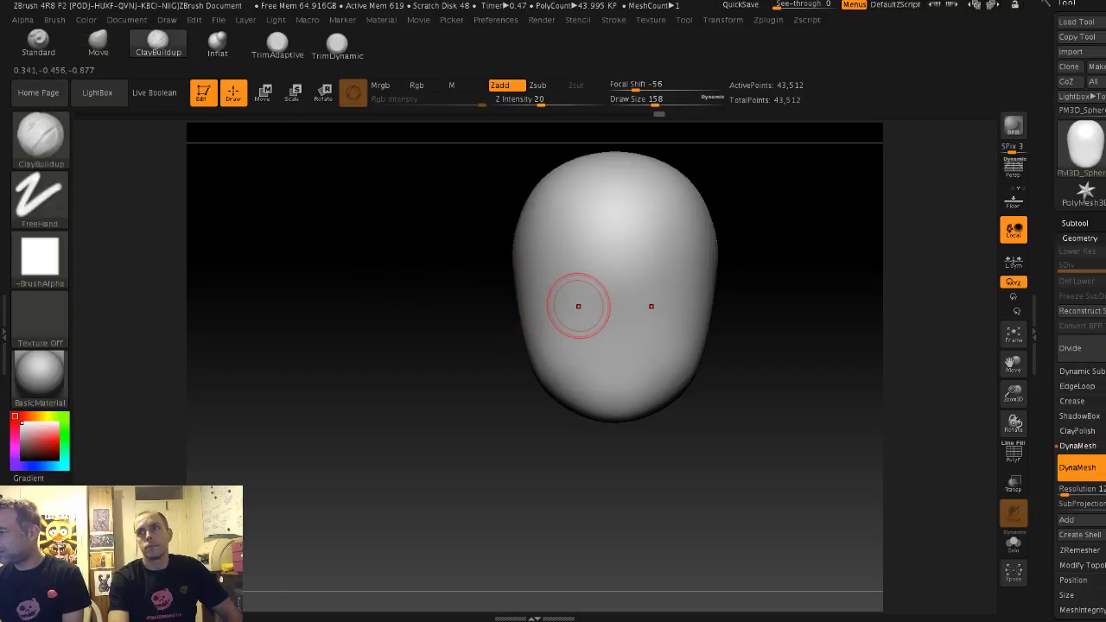
alt+drag(571, 291, 578, 303)
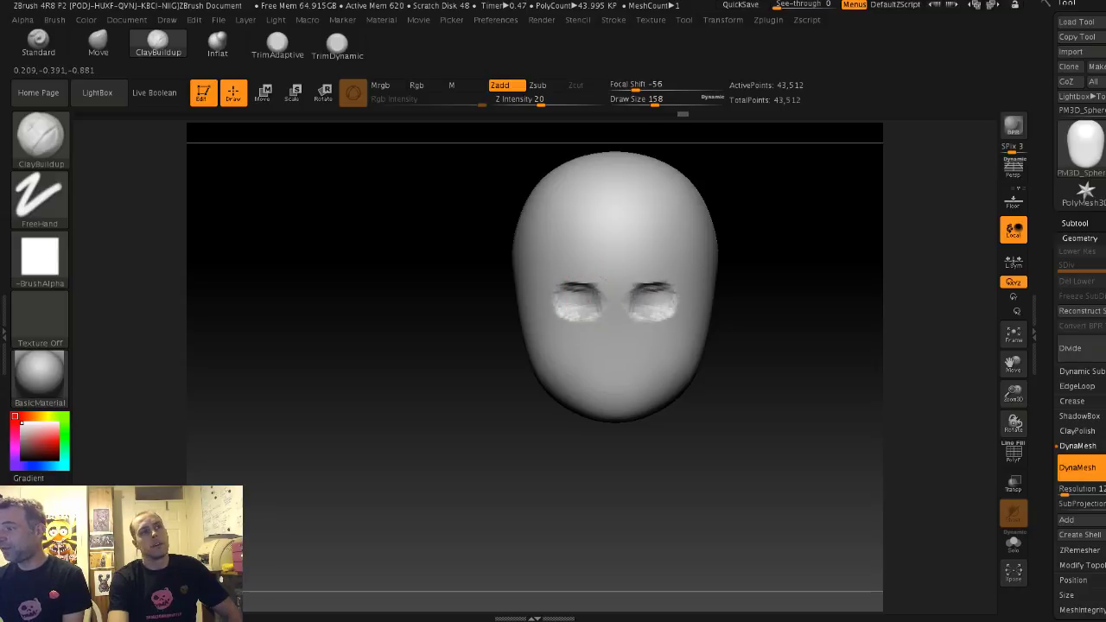
alt+drag(567, 293, 574, 301)
key(s)
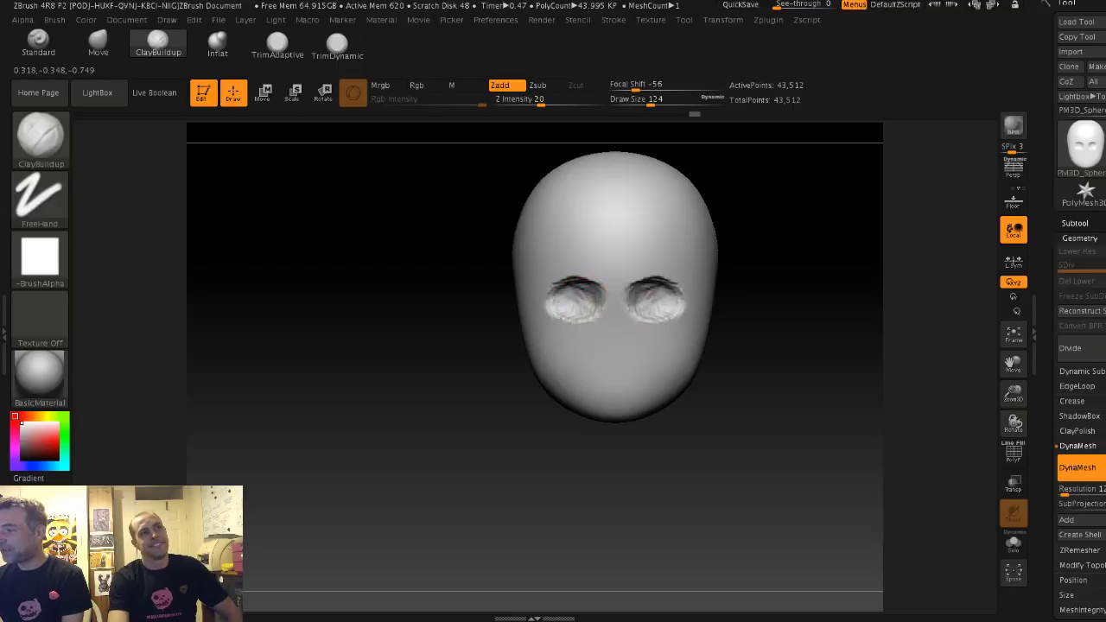
shift+drag(568, 299, 588, 302)
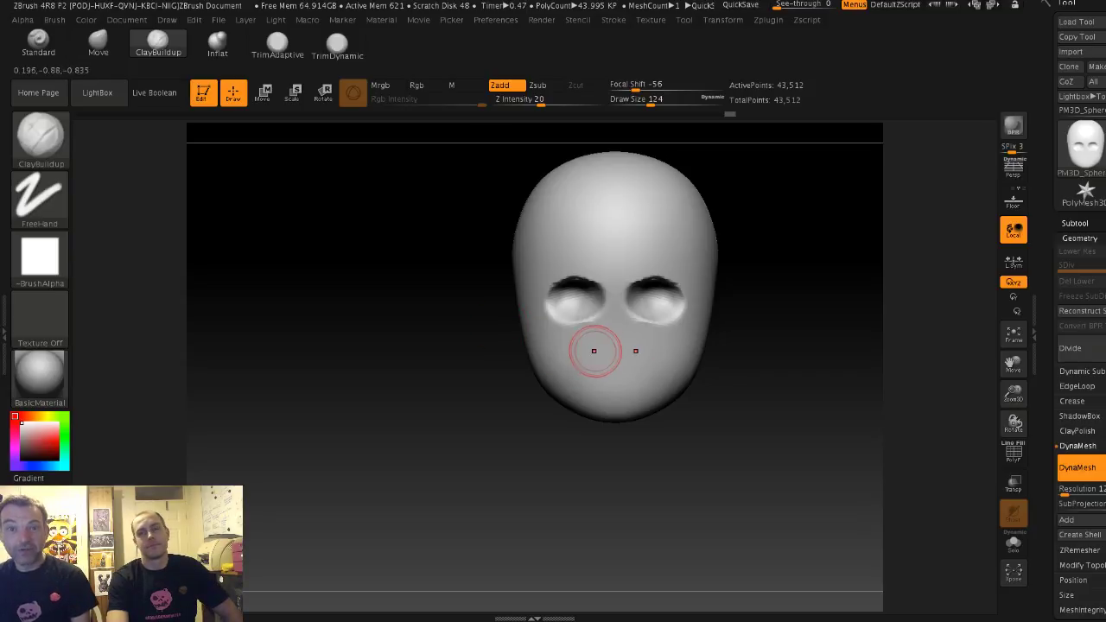
Step: Deepen and widen the eye sockets with more ClayBuildup strokes at draw size 124, smoothing their inner surfaces
drag(576, 297, 588, 311)
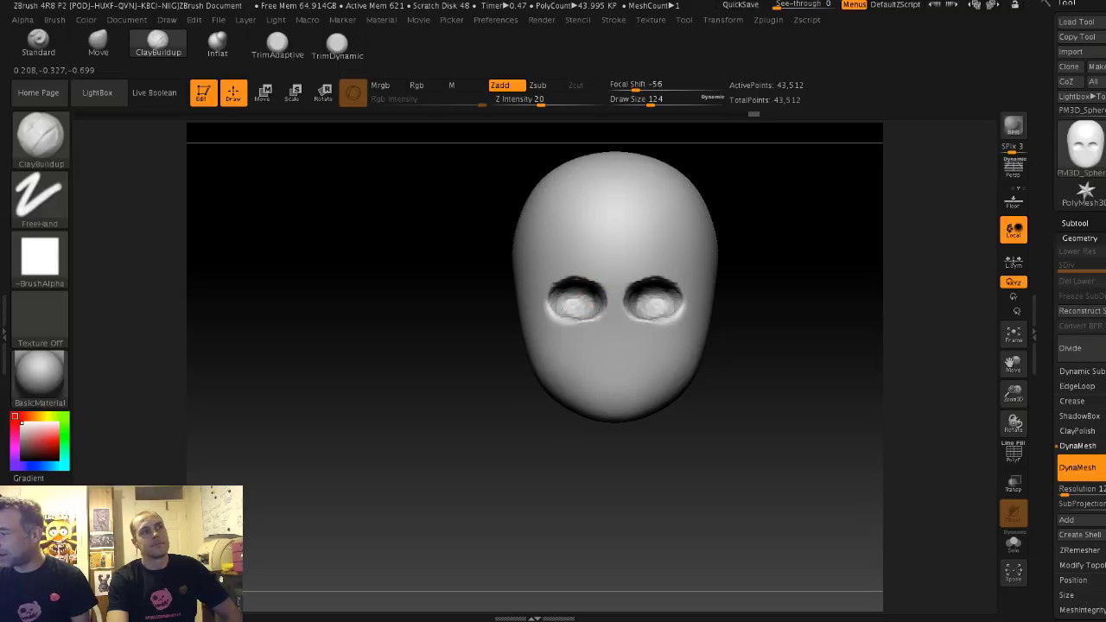
mouse_move(592, 302)
shift+mouse_down()
mouse_move(559, 316)
mouse_move(570, 322)
shift+mouse_up()
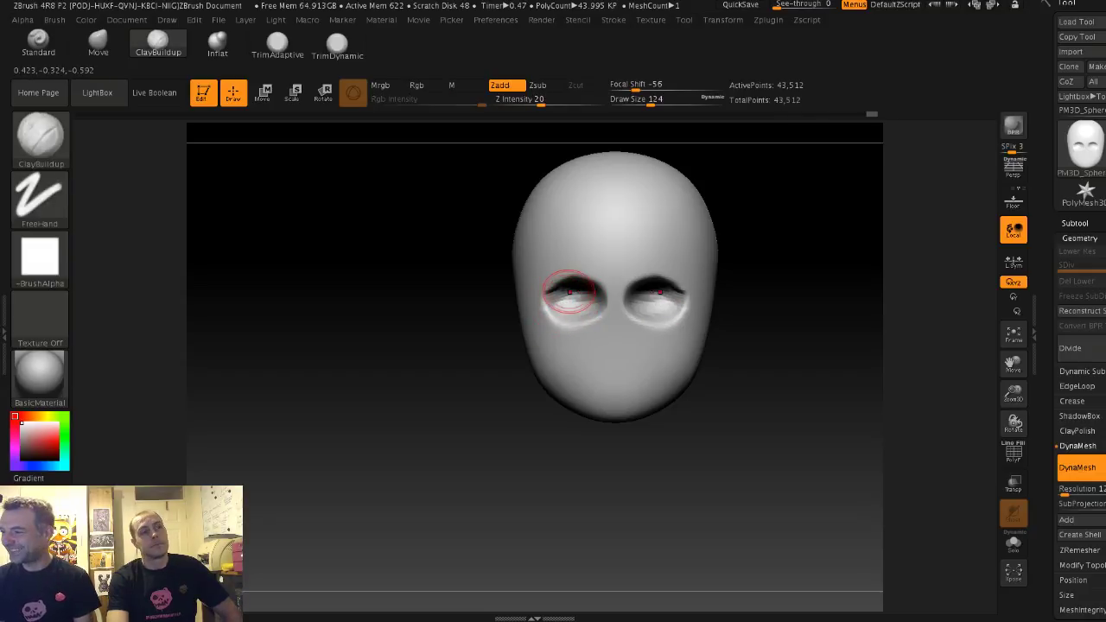
mouse_move(570, 292)
mouse_down()
mouse_move(553, 303)
mouse_move(587, 296)
mouse_up()
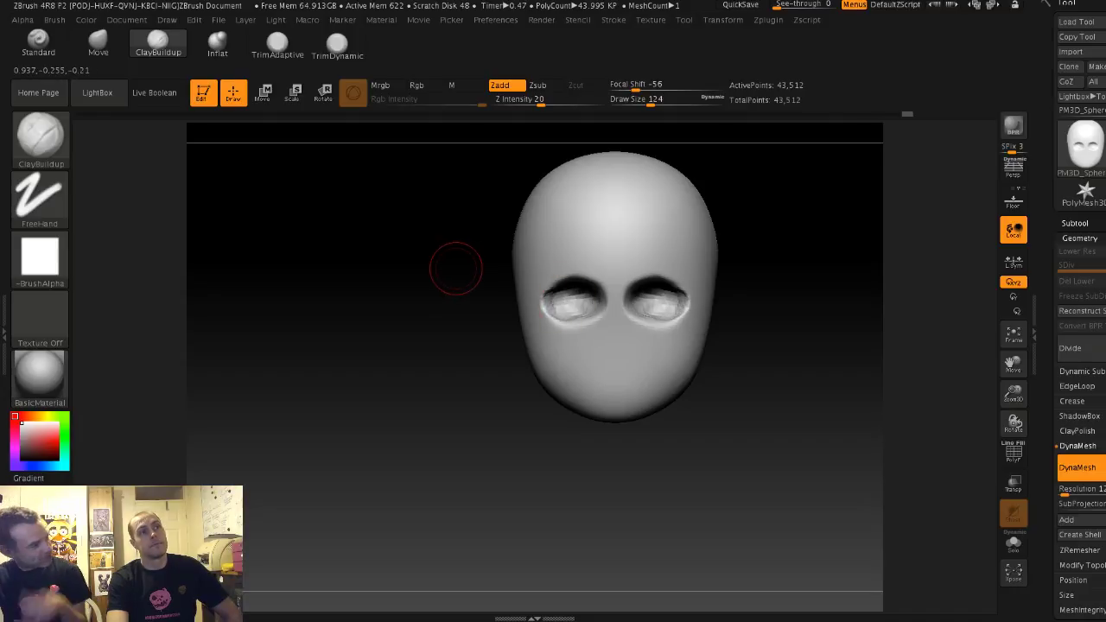
drag(456, 268, 517, 272)
shift+drag(567, 299, 592, 303)
mouse_move(430, 292)
alt+mouse_down()
mouse_move(472, 289)
mouse_move(441, 289)
alt+mouse_up()
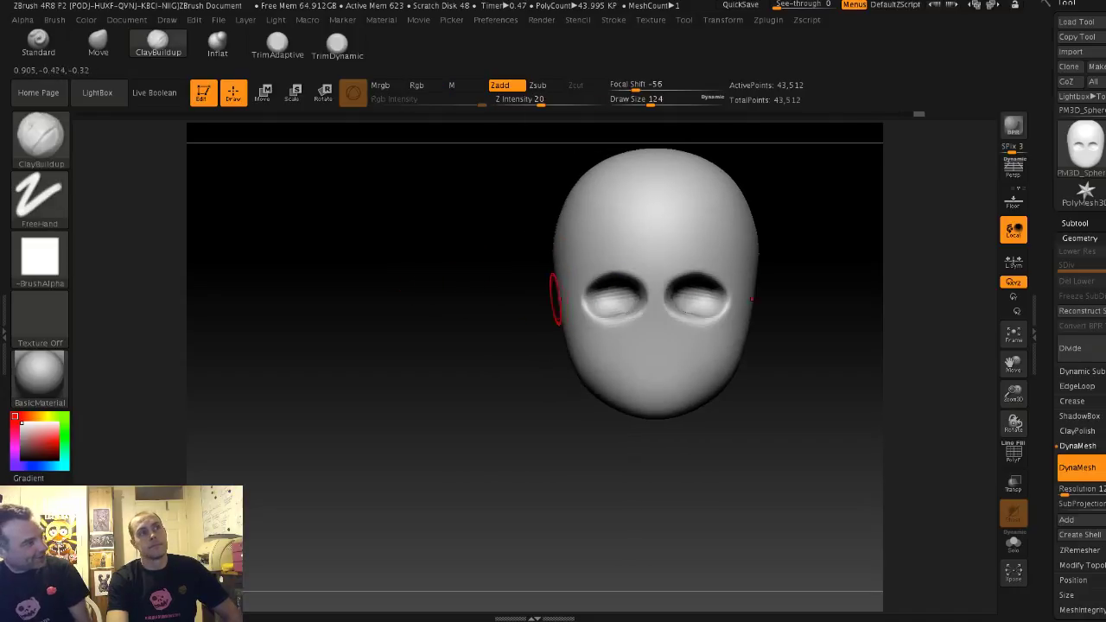
mouse_move(624, 316)
mouse_down()
mouse_move(614, 315)
mouse_move(615, 294)
mouse_up()
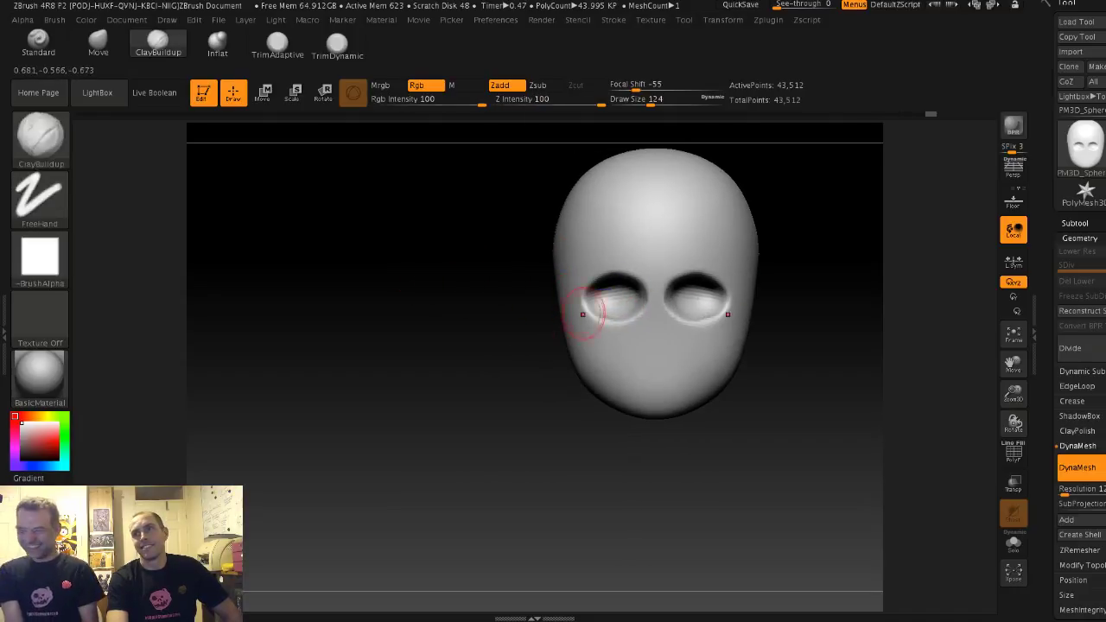
Step: Push the sides of the cheeks inward from the front with the Move brush at draw size 324
mouse_move(560, 355)
alt+mouse_down()
mouse_move(553, 323)
mouse_move(614, 332)
alt+mouse_up()
key(s)
key(s)
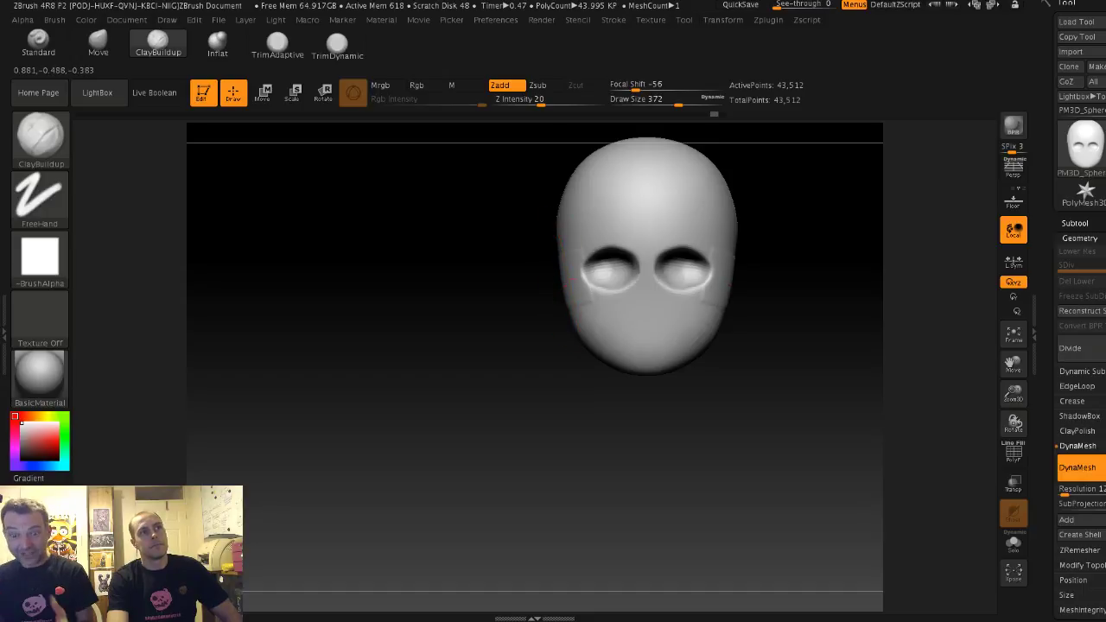
click(99, 43)
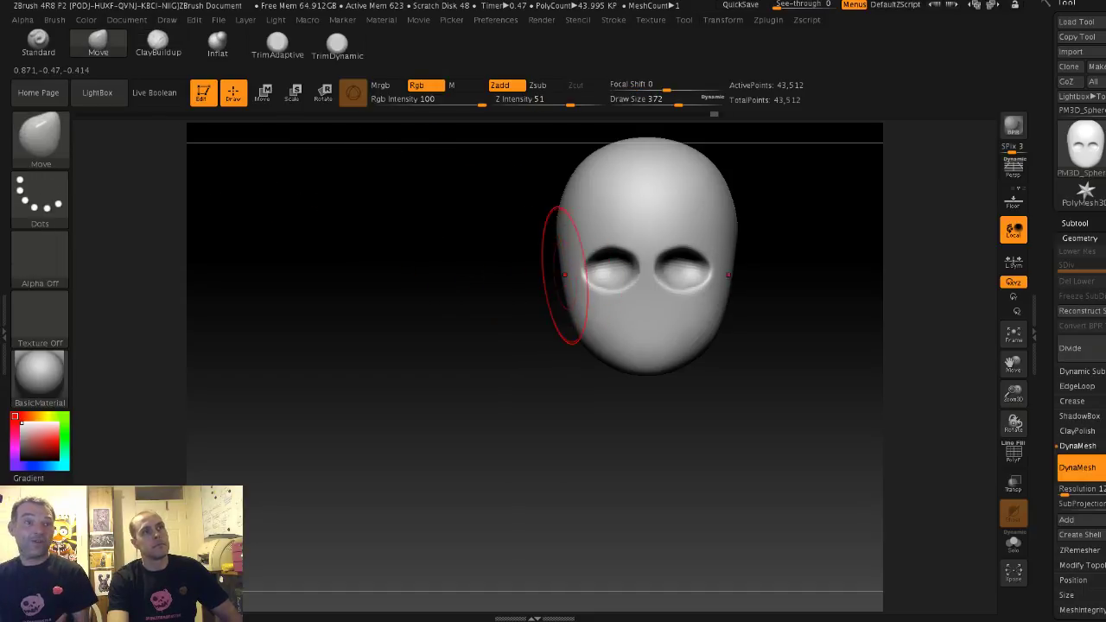
key(s)
drag(567, 277, 571, 282)
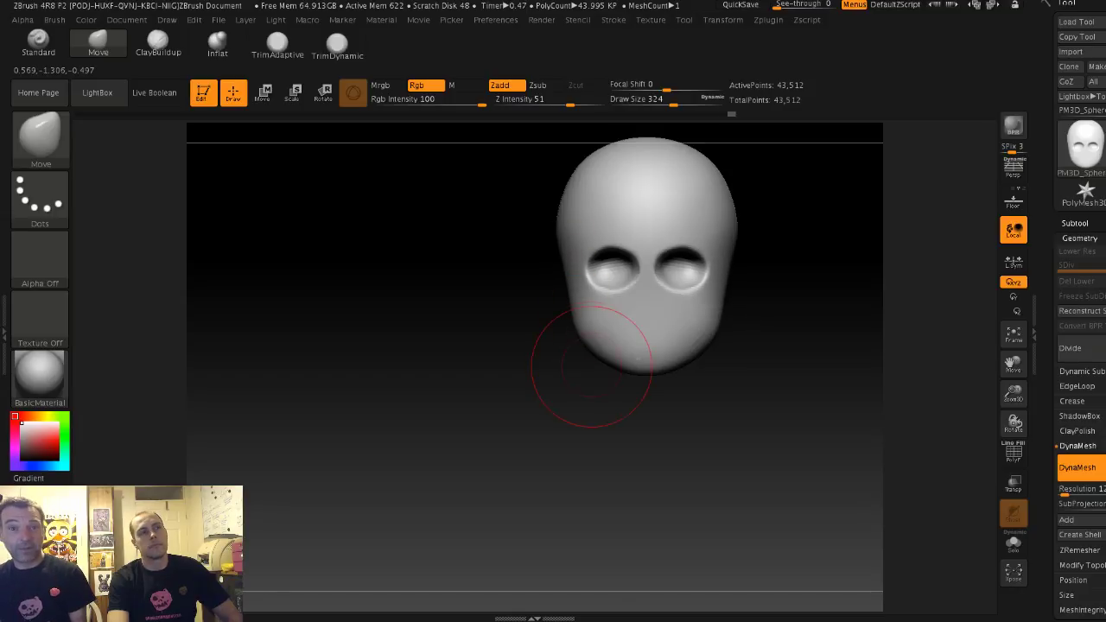
Step: Lower the chin with the Move brush at draw size 358 and smooth the jaw at draw size 299
key(s)
mouse_move(593, 368)
mouse_down()
mouse_move(597, 348)
mouse_move(618, 371)
mouse_up()
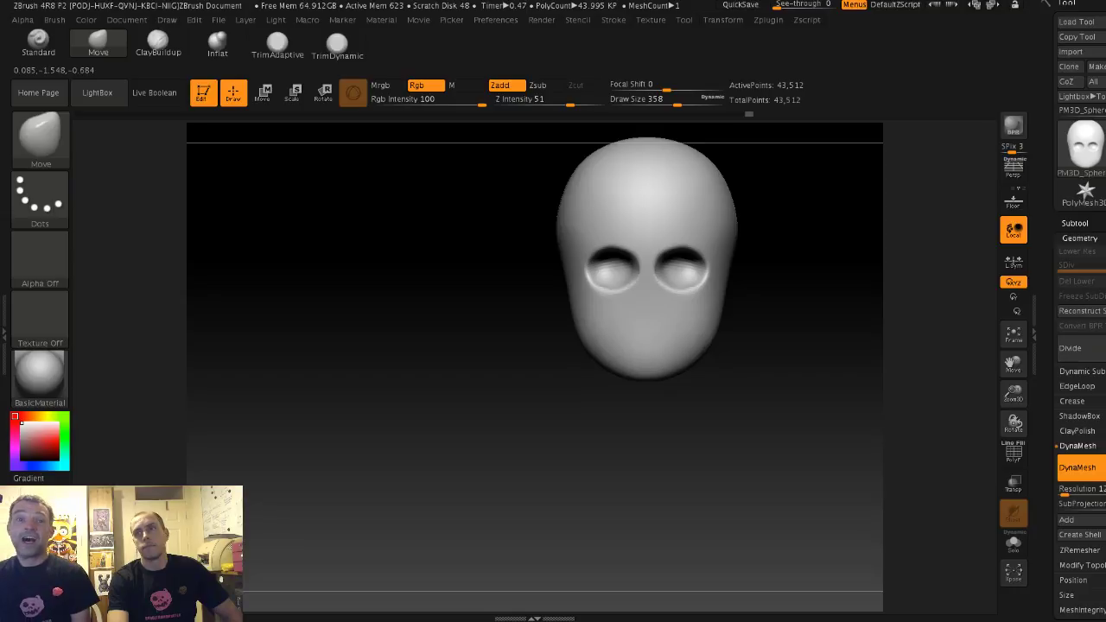
drag(530, 345, 613, 350)
key(s)
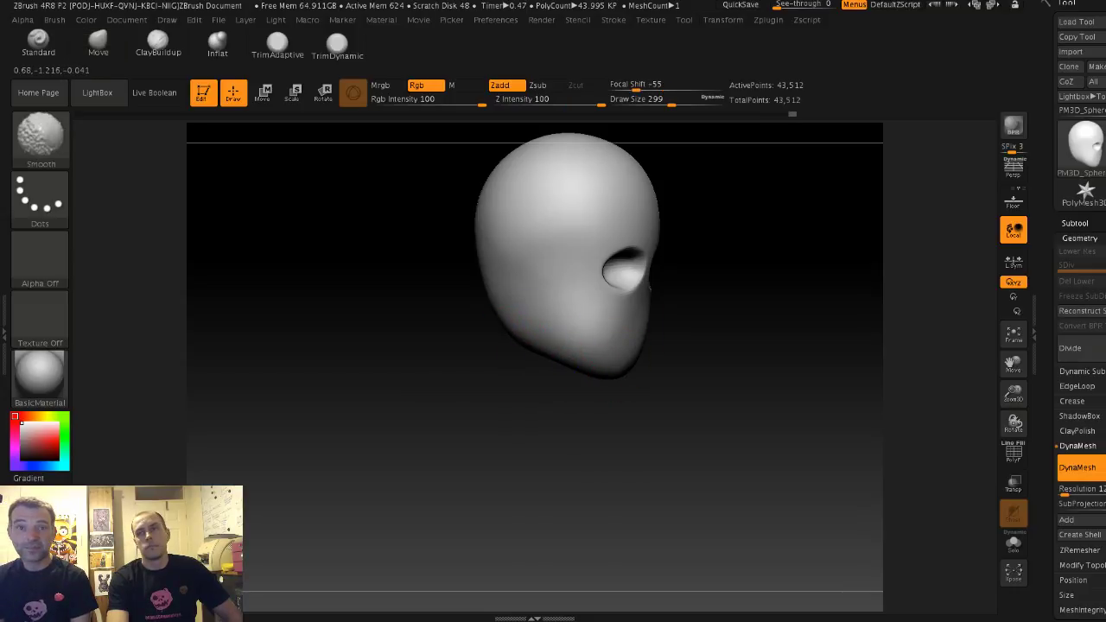
drag(420, 284, 519, 286)
Step: Adjust the rims of the eye sockets with the Move brush, reducing the draw size from 192 to 128
key(bracketleft)
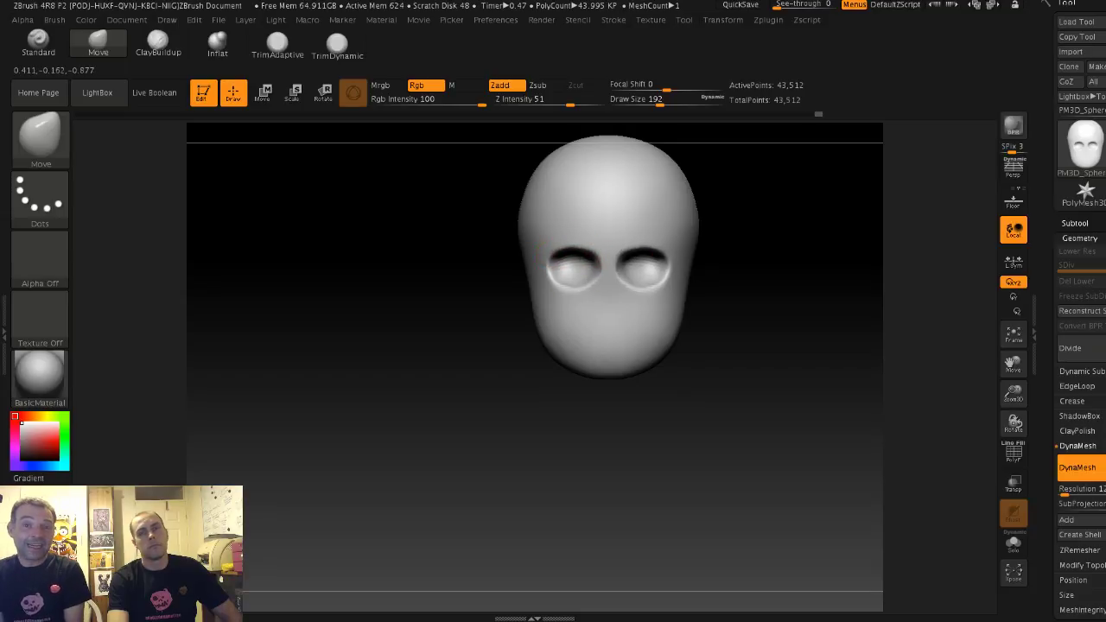
alt+drag(449, 220, 454, 251)
drag(572, 303, 584, 301)
key(bracketleft)
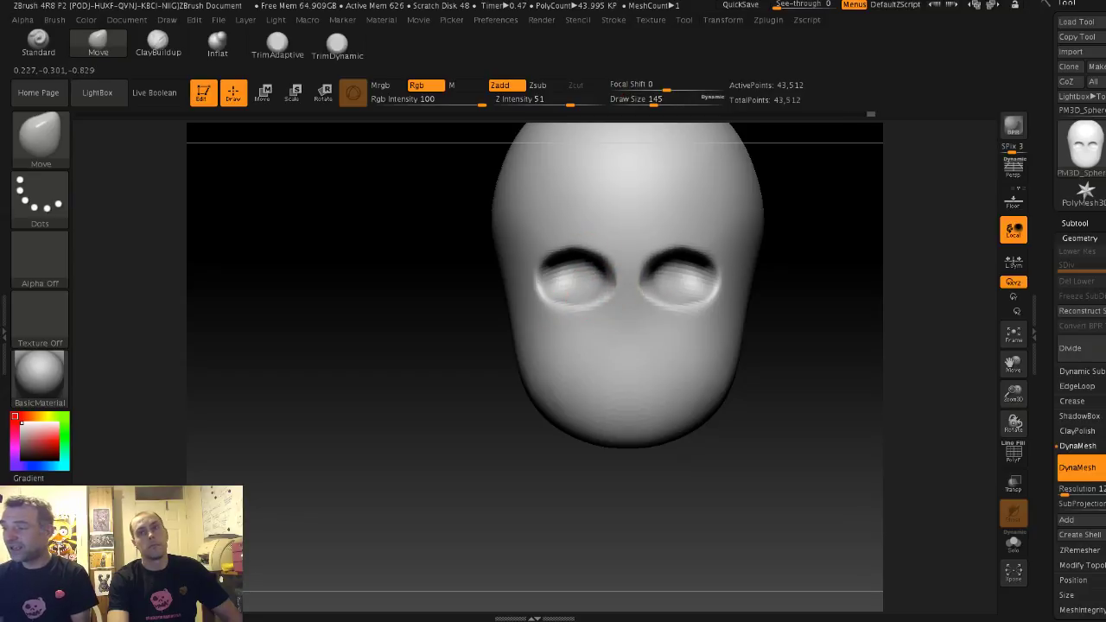
key(bracketleft)
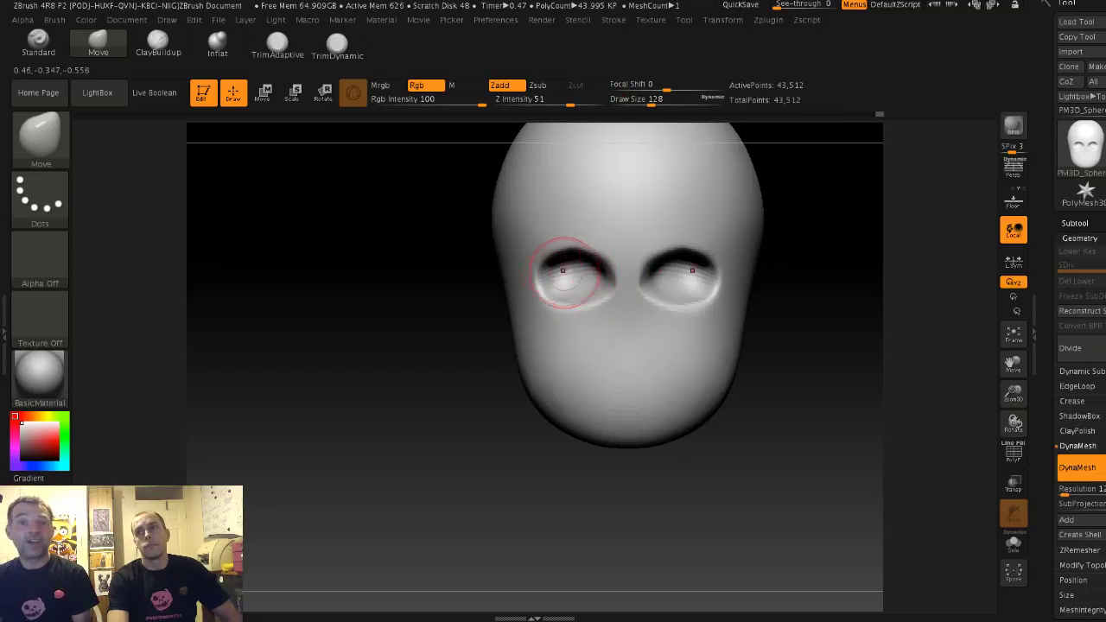
mouse_move(462, 273)
mouse_down()
mouse_move(422, 298)
mouse_move(421, 242)
mouse_move(432, 307)
mouse_move(427, 294)
mouse_up()
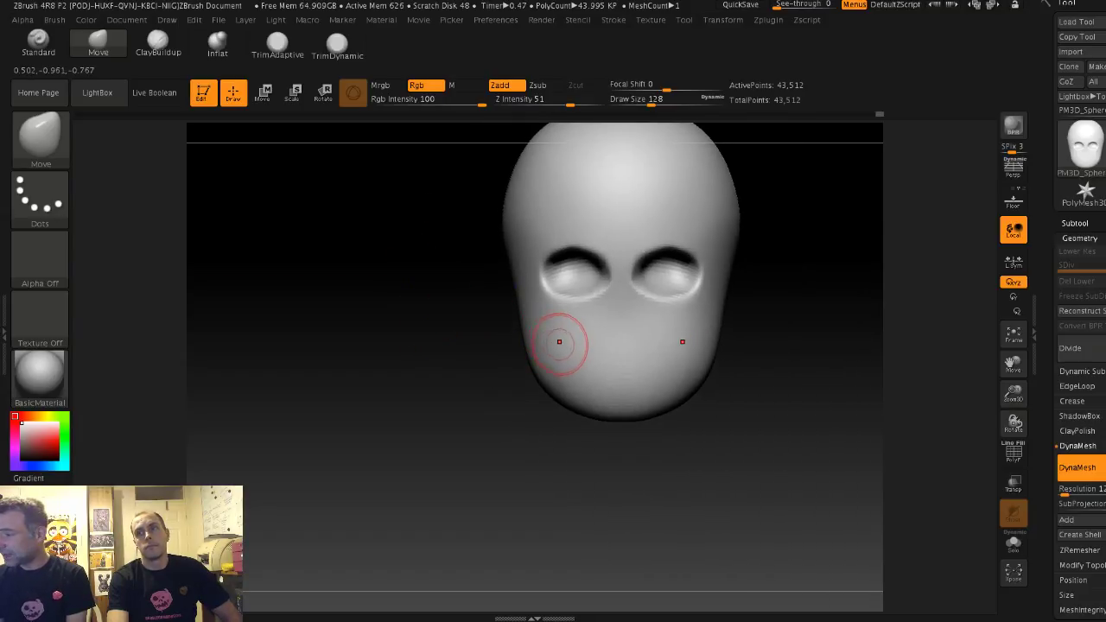
Step: Pull the chin down and taper the lower jaw with the Move brush at draw size 280
key(s)
mouse_move(615, 401)
mouse_down()
mouse_move(616, 421)
mouse_move(598, 425)
mouse_up()
key(s)
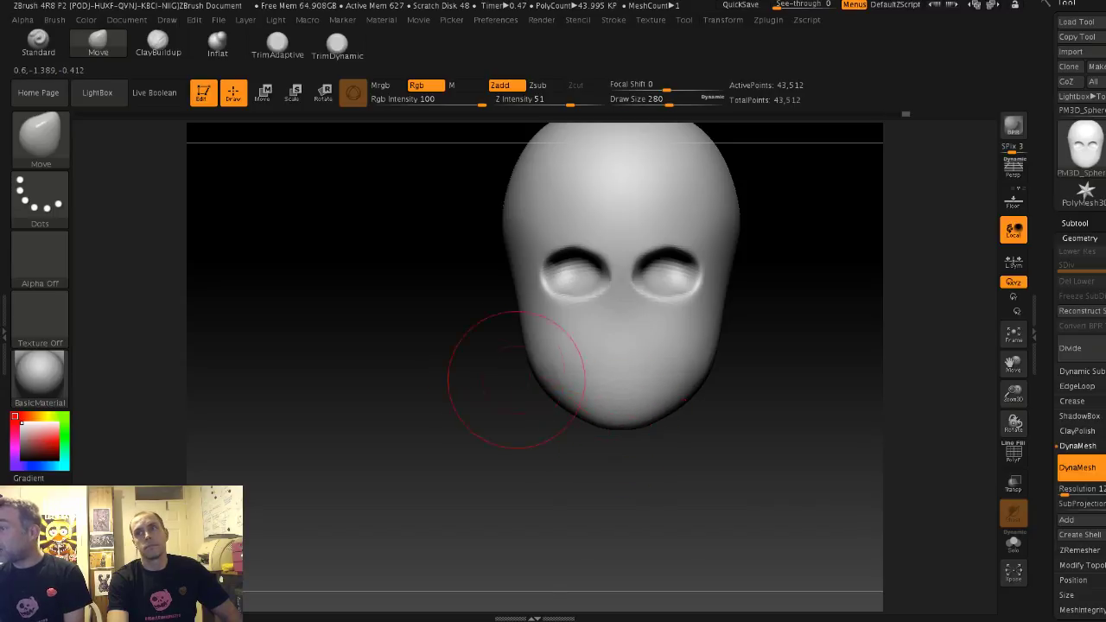
drag(516, 383, 481, 351)
key(s)
Step: Build up a nose between and below the eye sockets with ClayBuildup at draw size 87
click(158, 43)
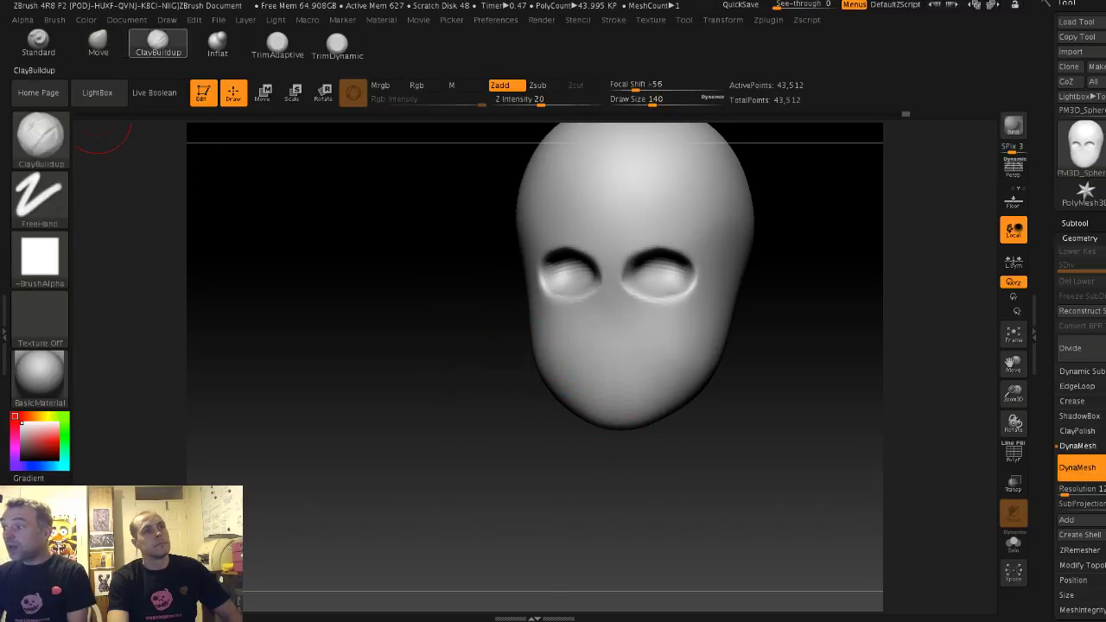
key(s)
drag(649, 324, 604, 319)
key(s)
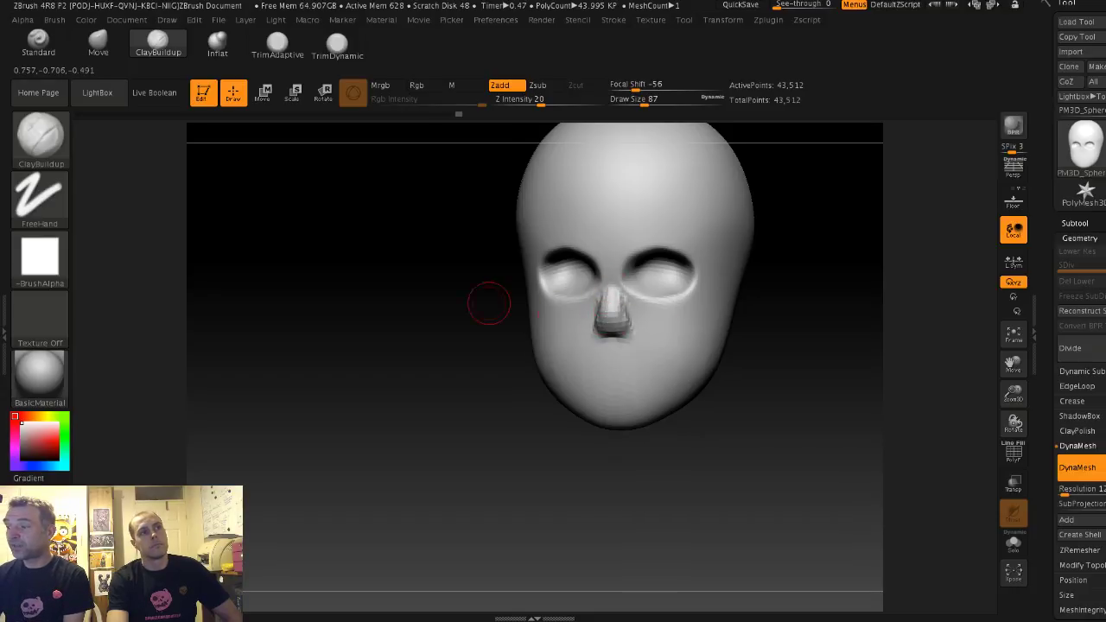
mouse_move(489, 303)
mouse_down()
mouse_move(616, 304)
mouse_move(596, 323)
mouse_up()
mouse_move(670, 324)
mouse_down()
mouse_move(581, 329)
mouse_move(605, 335)
mouse_move(605, 321)
mouse_up()
Step: Shape the nose tip in side view with the Move brush at draw size 128
key(s)
drag(495, 279, 421, 243)
key(b)
key(m)
key(v)
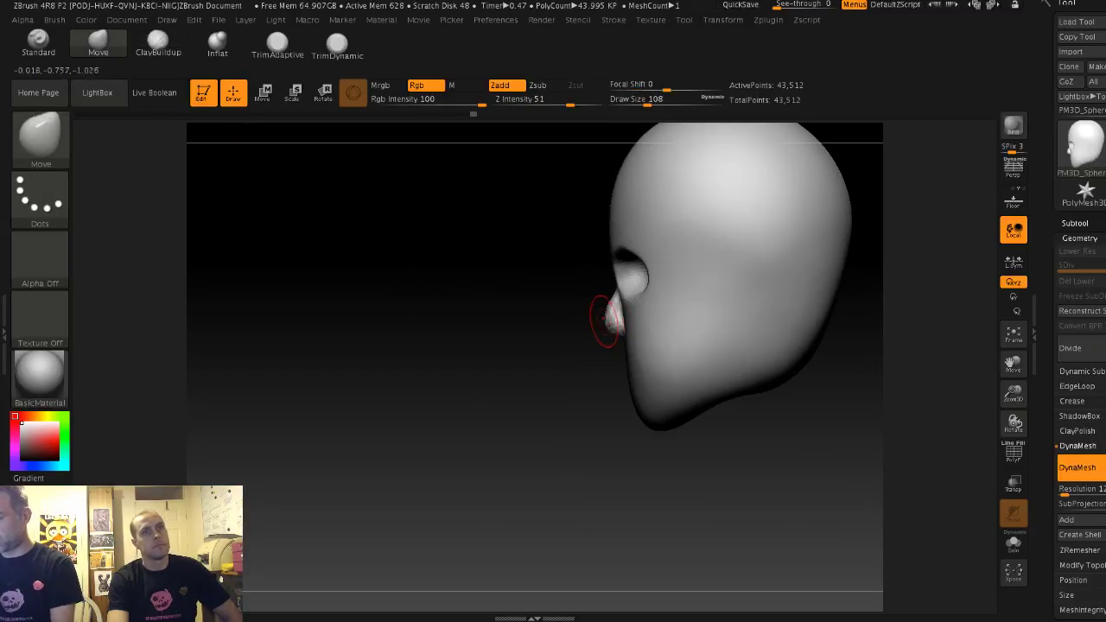
key(s)
drag(597, 320, 602, 320)
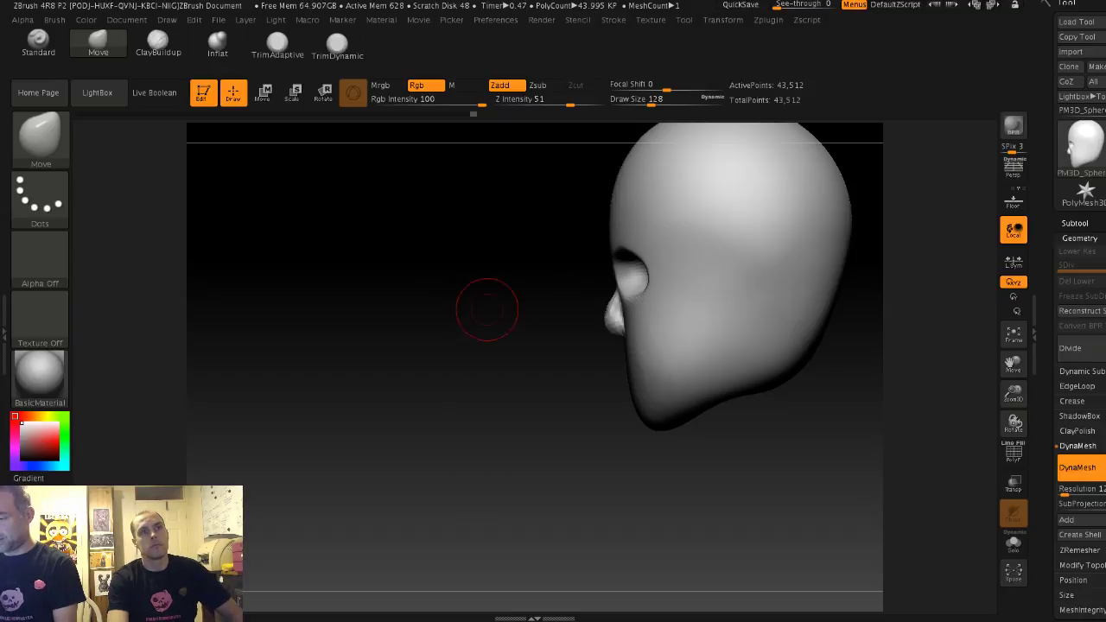
Step: Pull the forehead forward from both side views with the Move brush at draw size 422
drag(487, 310, 610, 363)
alt+drag(684, 355, 681, 378)
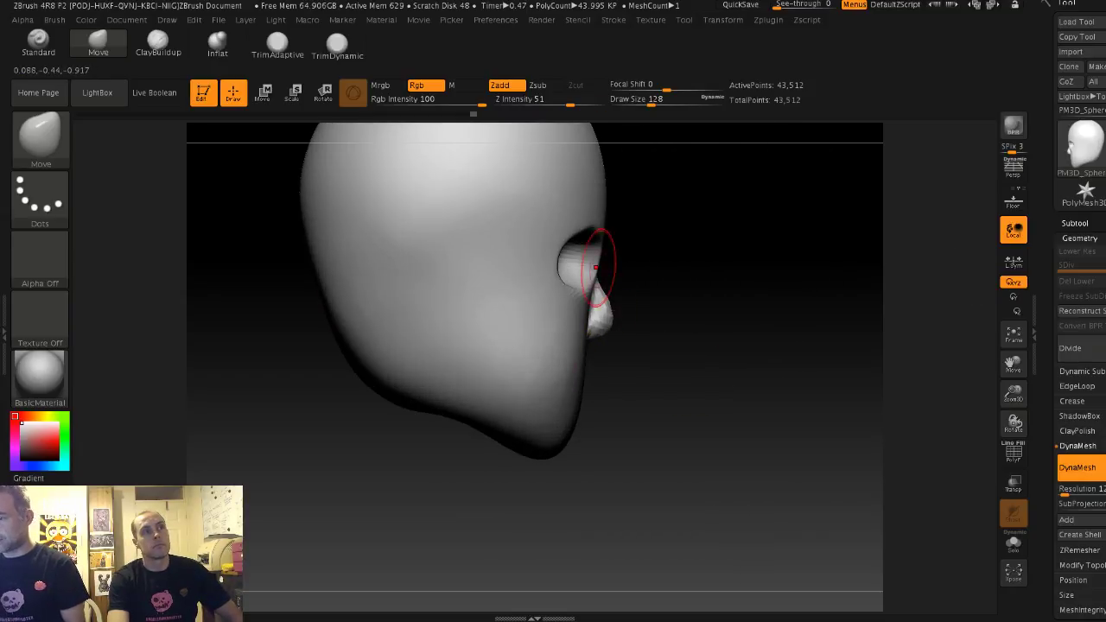
key(s)
mouse_move(620, 239)
mouse_down()
mouse_move(646, 239)
mouse_move(659, 290)
mouse_up()
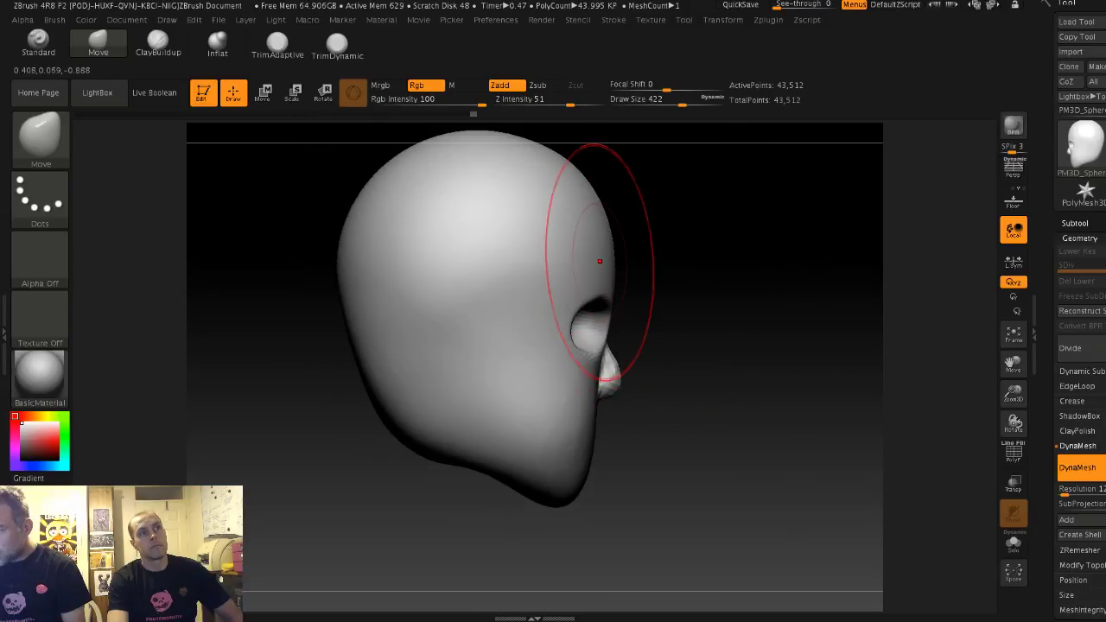
drag(598, 262, 606, 261)
drag(743, 346, 553, 349)
drag(684, 266, 673, 265)
Step: Pull the nose out to a longer, pointed profile with the Move brush at draw size 124
drag(518, 306, 683, 315)
key(s)
drag(634, 381, 611, 378)
key(s)
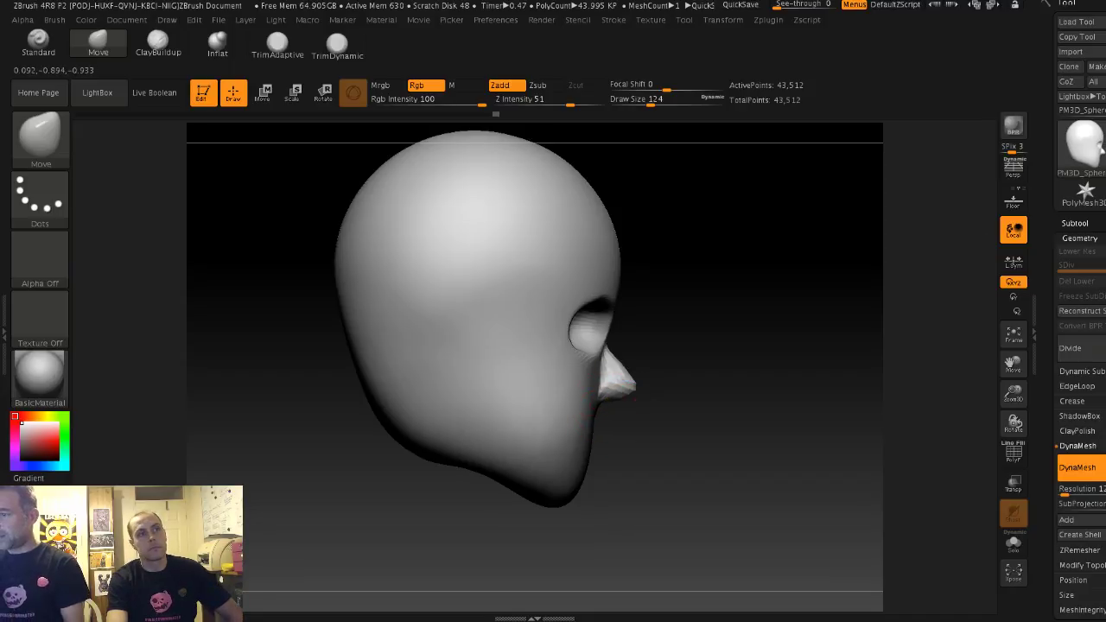
drag(635, 383, 637, 383)
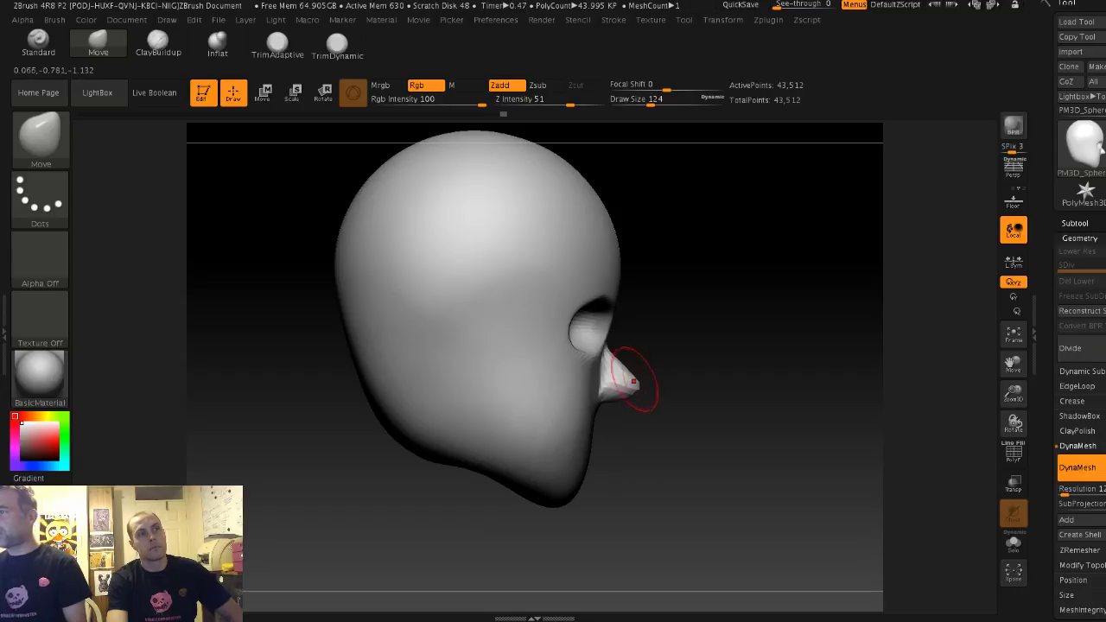
right_drag(638, 382, 548, 386)
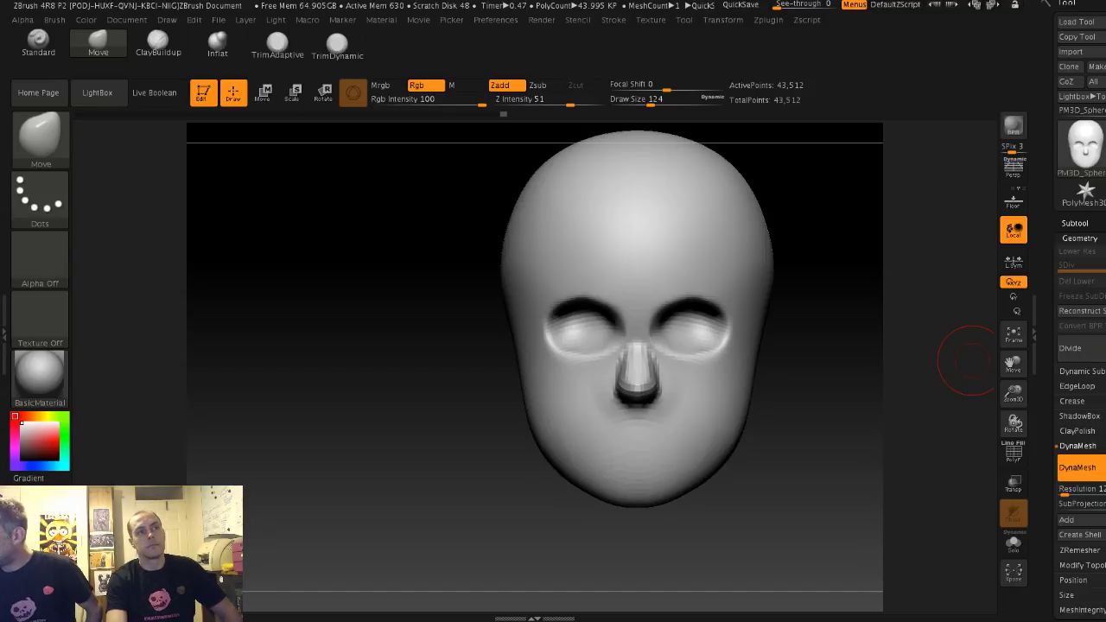
Step: Switch to ClayBuildup at draw size 112 and remesh the head with DynaMesh
key(s)
drag(596, 446, 603, 447)
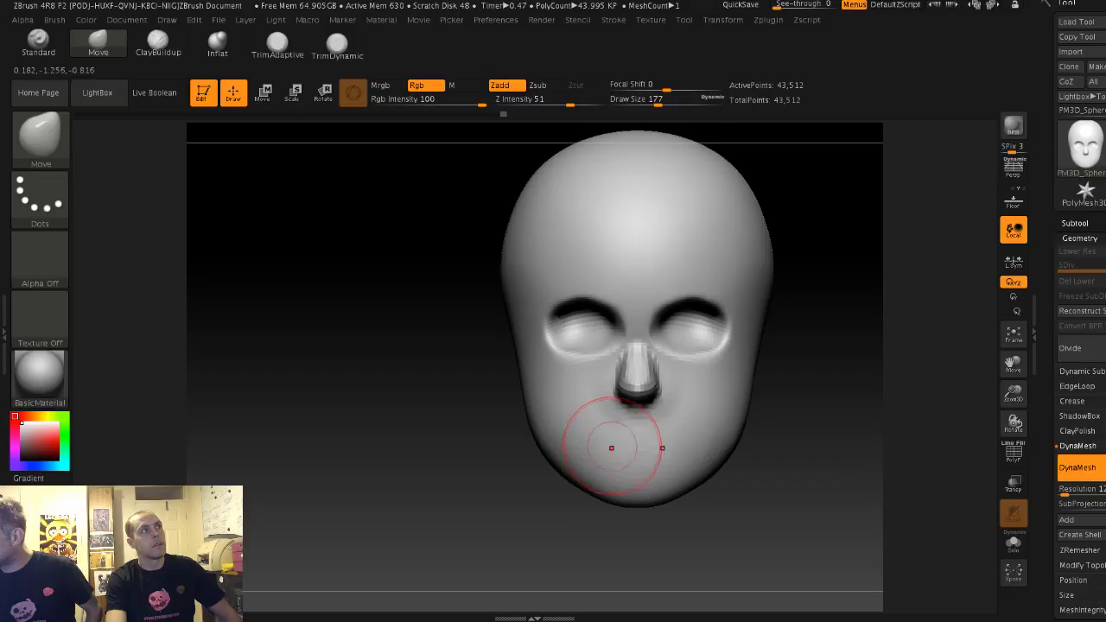
click(158, 42)
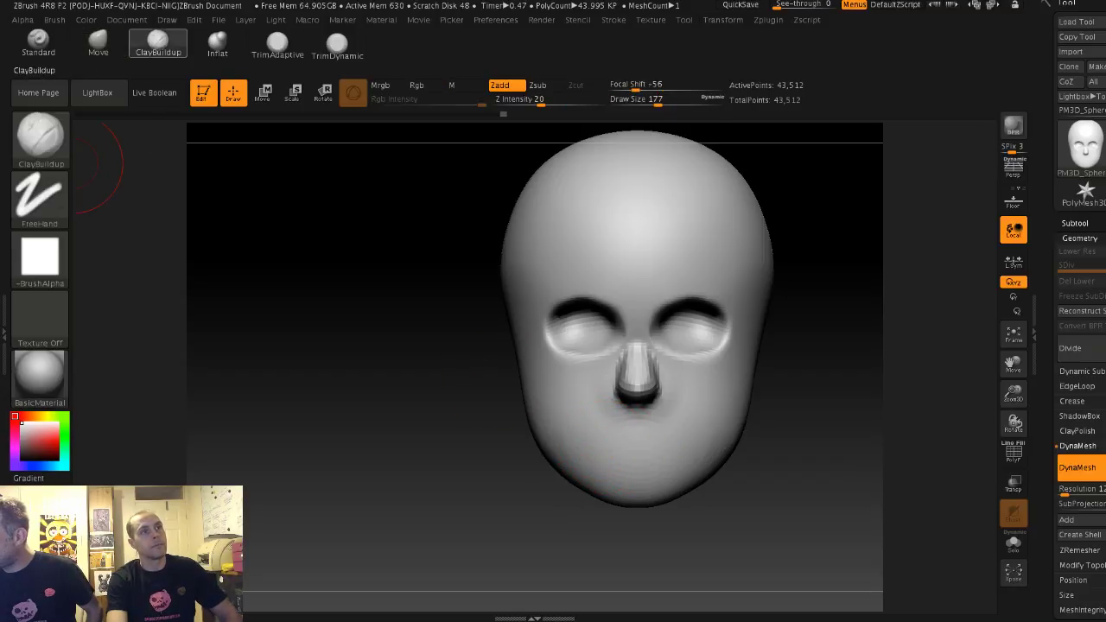
key(s)
drag(643, 419, 636, 420)
ctrl+drag(403, 337, 440, 363)
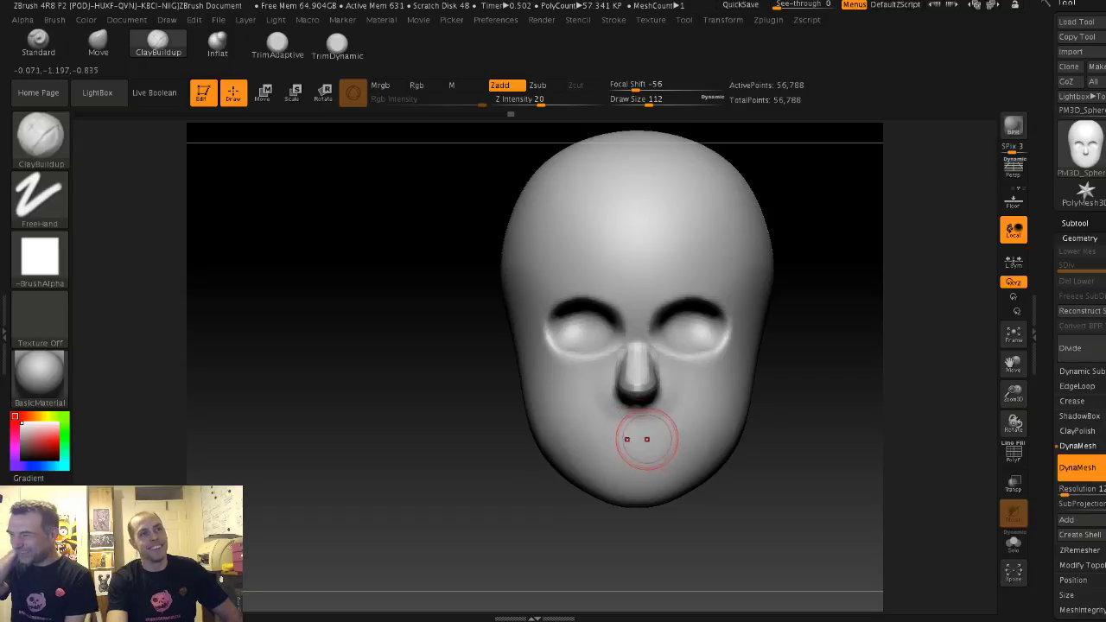
Step: Carve a wide mouth opening and raise a lower lip with ClayBuildup, smoothing the lip at draw size 74
drag(647, 439, 607, 445)
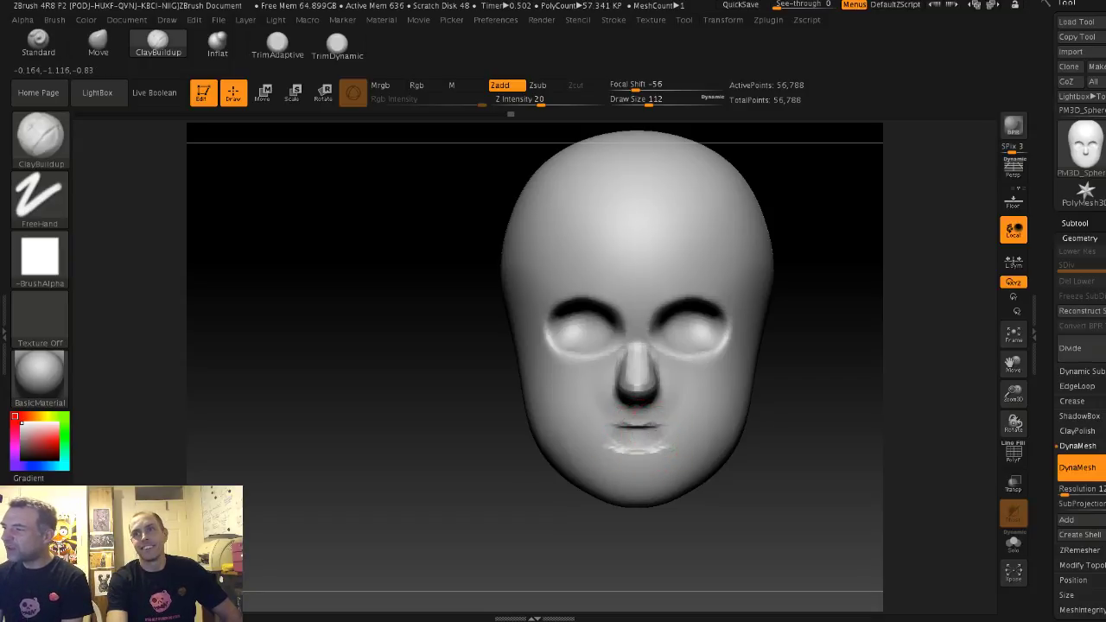
mouse_move(646, 438)
alt+mouse_down()
mouse_move(598, 427)
mouse_move(642, 439)
mouse_move(620, 437)
alt+mouse_up()
key(s)
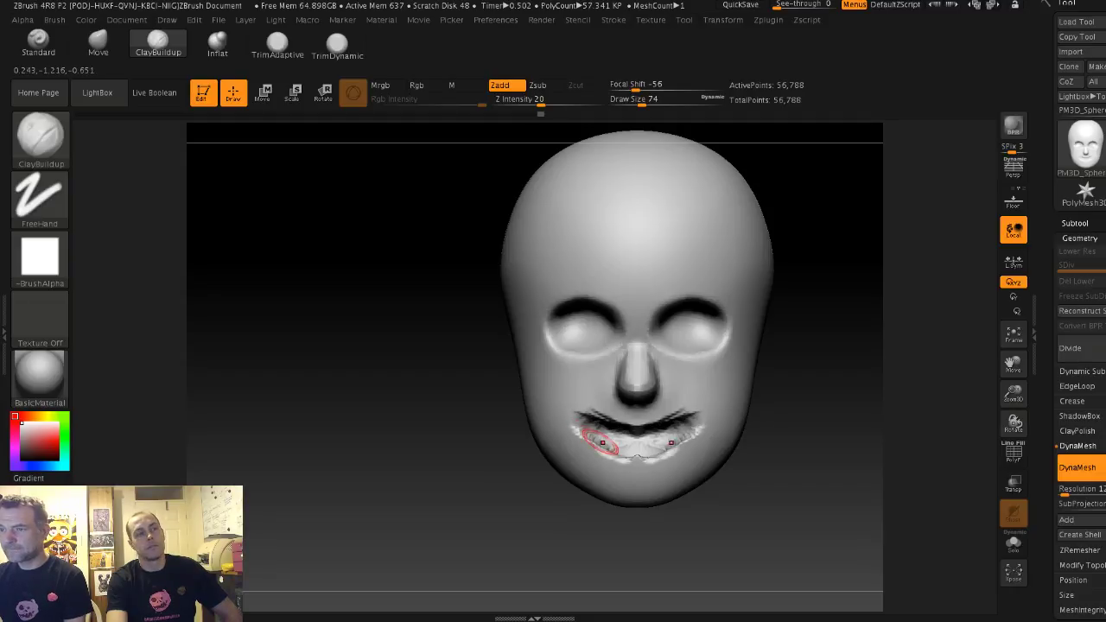
mouse_move(599, 435)
shift+mouse_down()
mouse_move(586, 428)
mouse_move(643, 455)
shift+mouse_up()
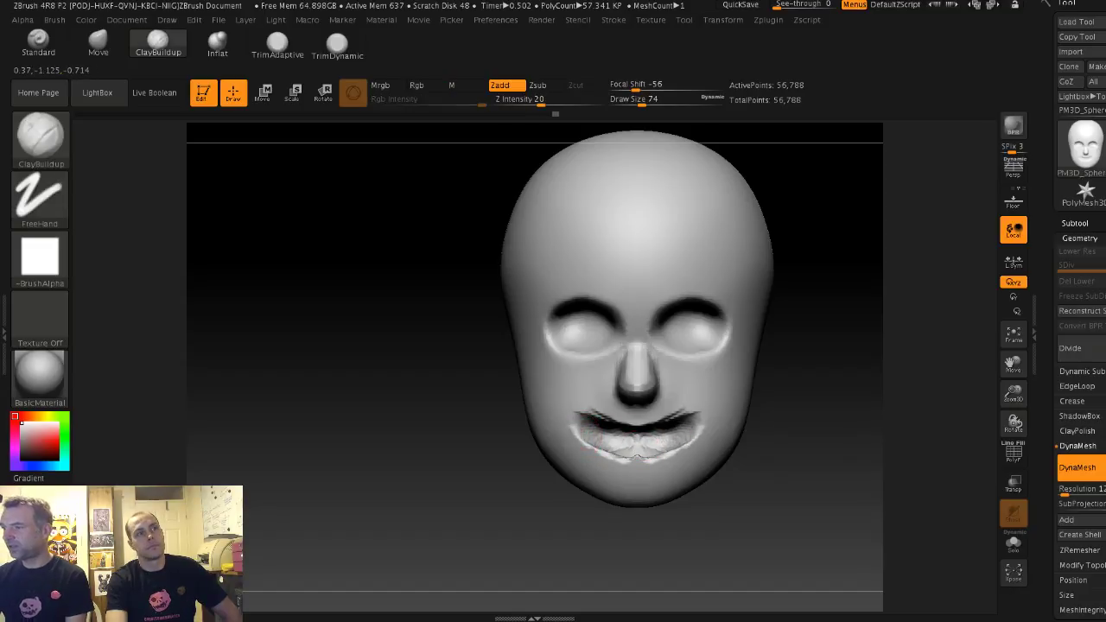
mouse_move(598, 436)
mouse_down()
mouse_move(632, 447)
mouse_move(588, 440)
mouse_move(609, 436)
mouse_up()
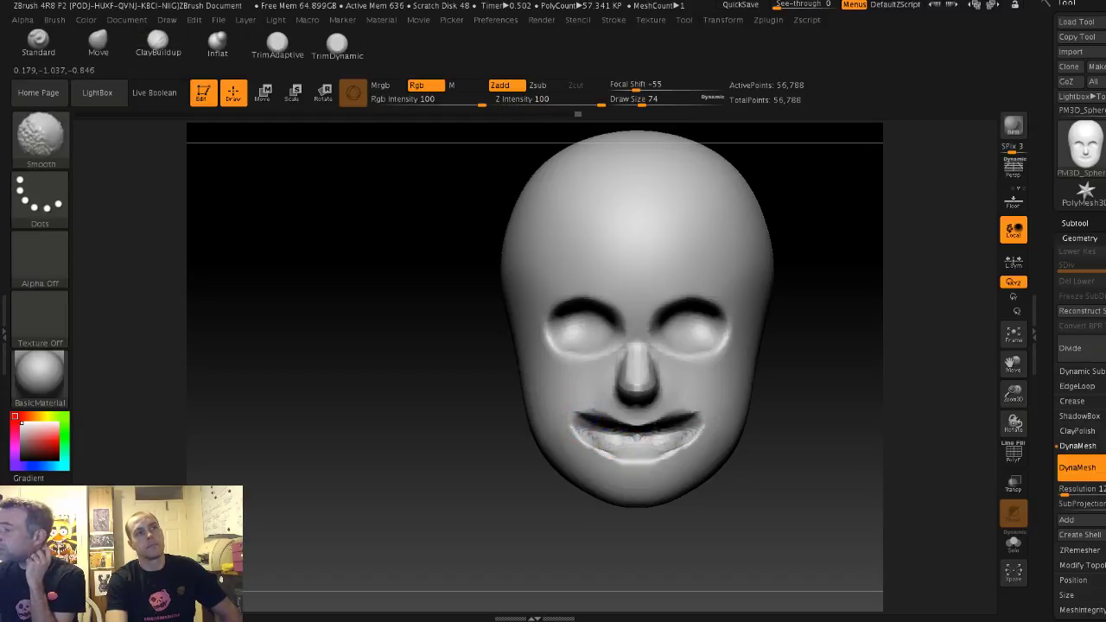
Step: Build up the lower lip from angled views with ClayBuildup strokes at draw size 74
mouse_move(491, 380)
alt+mouse_down()
mouse_move(483, 345)
mouse_move(484, 369)
alt+mouse_up()
mouse_move(483, 370)
mouse_down()
mouse_move(414, 371)
mouse_move(449, 373)
mouse_up()
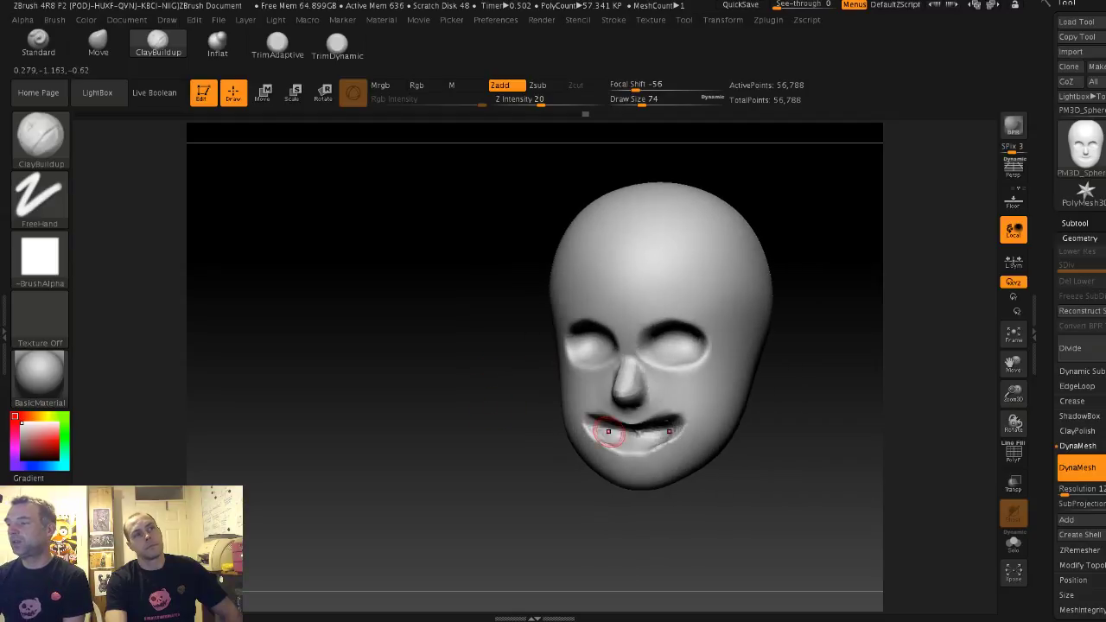
drag(610, 430, 636, 436)
drag(515, 424, 554, 423)
drag(613, 436, 638, 443)
mouse_move(564, 418)
mouse_down()
mouse_move(544, 416)
mouse_move(533, 444)
mouse_move(563, 455)
mouse_move(477, 435)
mouse_up()
Step: Remesh the head with DynaMesh and smooth the lower lip and mouth interior at draw size 108
key(s)
key(s)
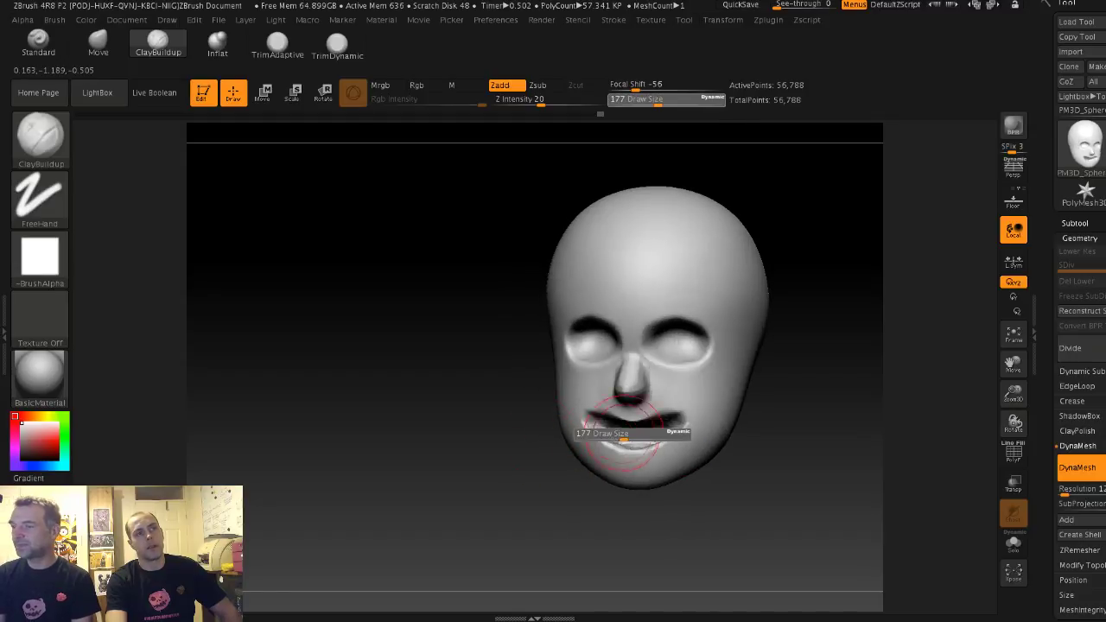
drag(631, 436, 625, 436)
key(ctrl)
ctrl+drag(512, 402, 524, 425)
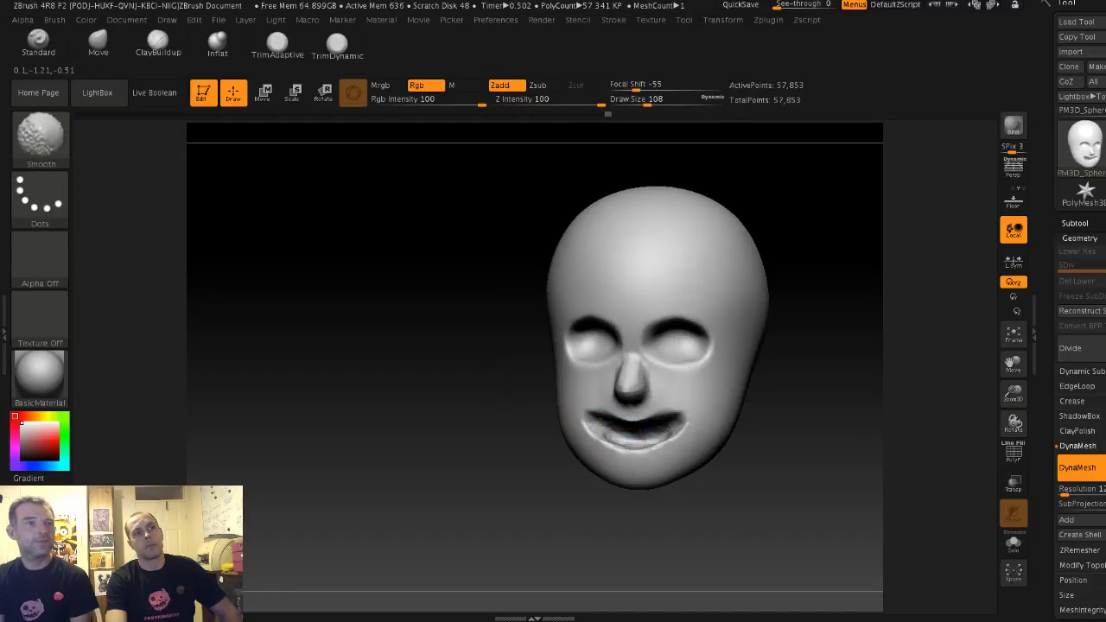
shift+drag(629, 446, 602, 436)
Step: Reshape the mouth corners and lips from the front with the Move brush at draw size 158
drag(524, 415, 544, 417)
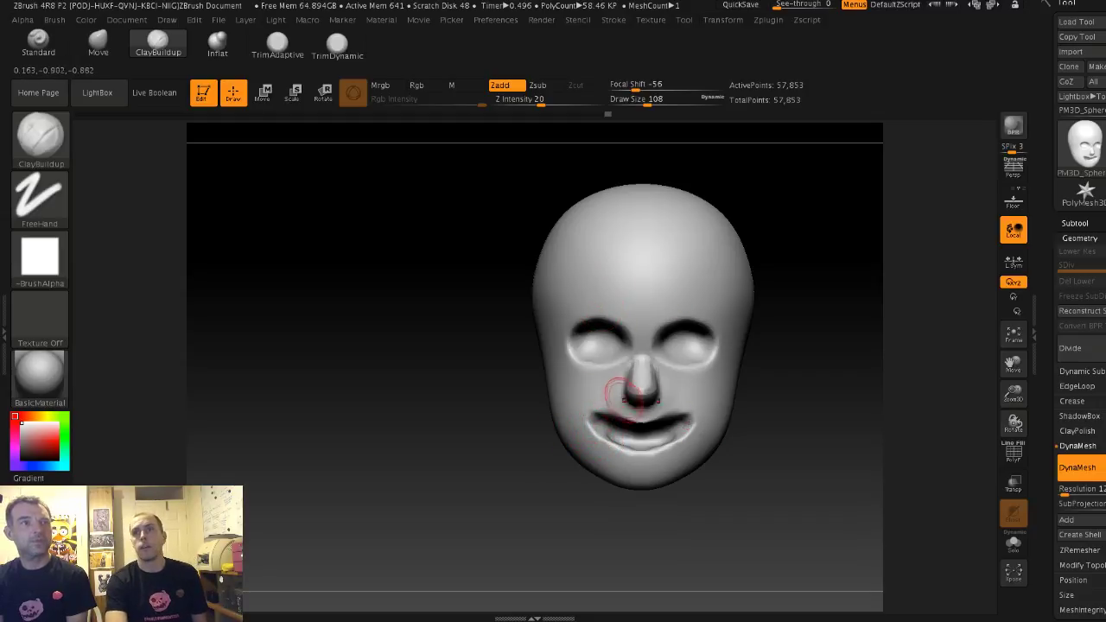
mouse_move(549, 407)
mouse_down()
mouse_move(522, 410)
mouse_move(469, 351)
mouse_up()
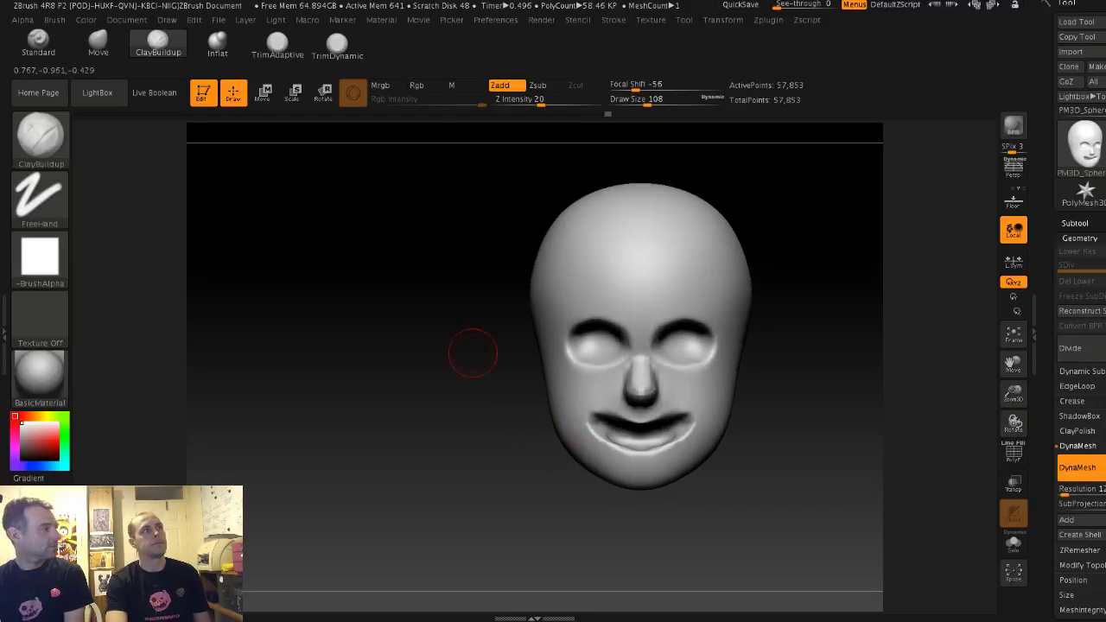
click(97, 41)
key(s)
drag(623, 420, 628, 420)
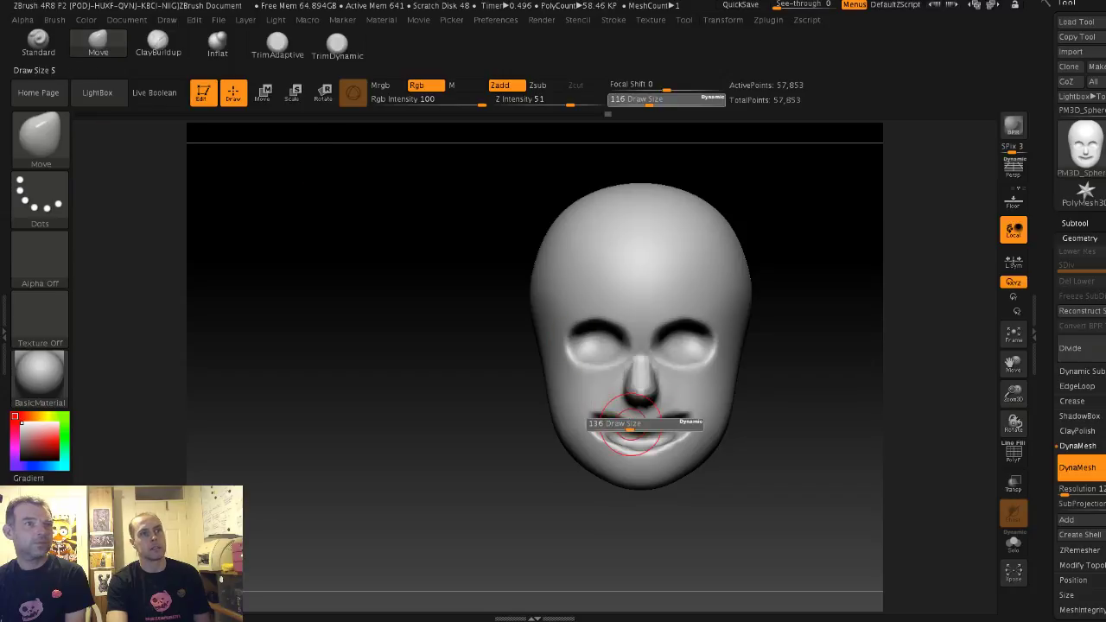
key(bracketright)
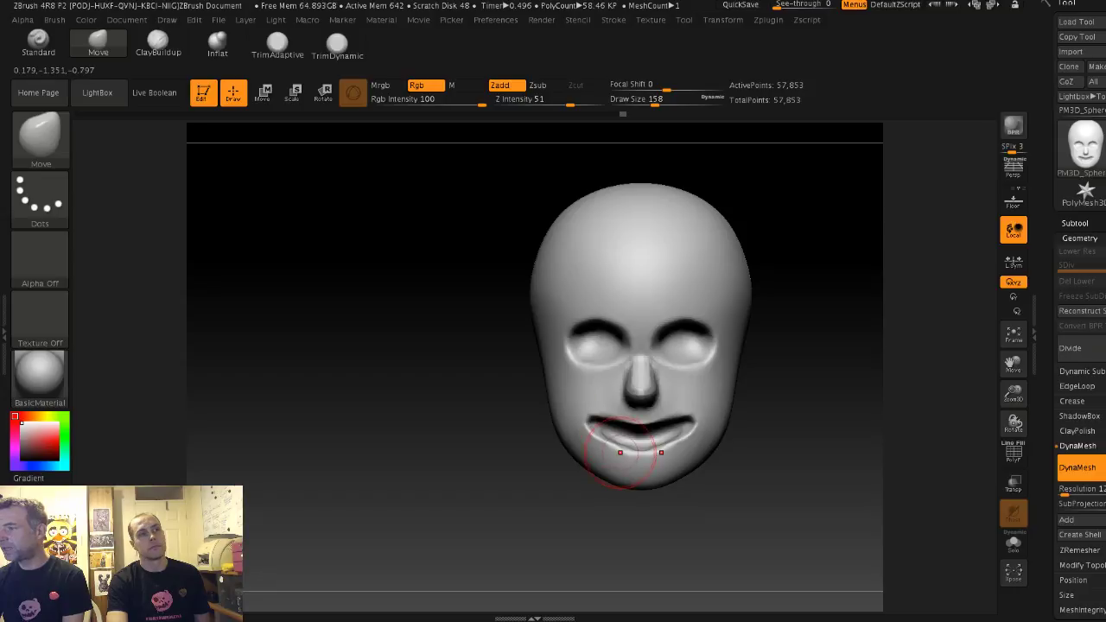
Step: Smooth the lower lip, and refine the mouth outline with the Move brush at draw size 163
key(shift)
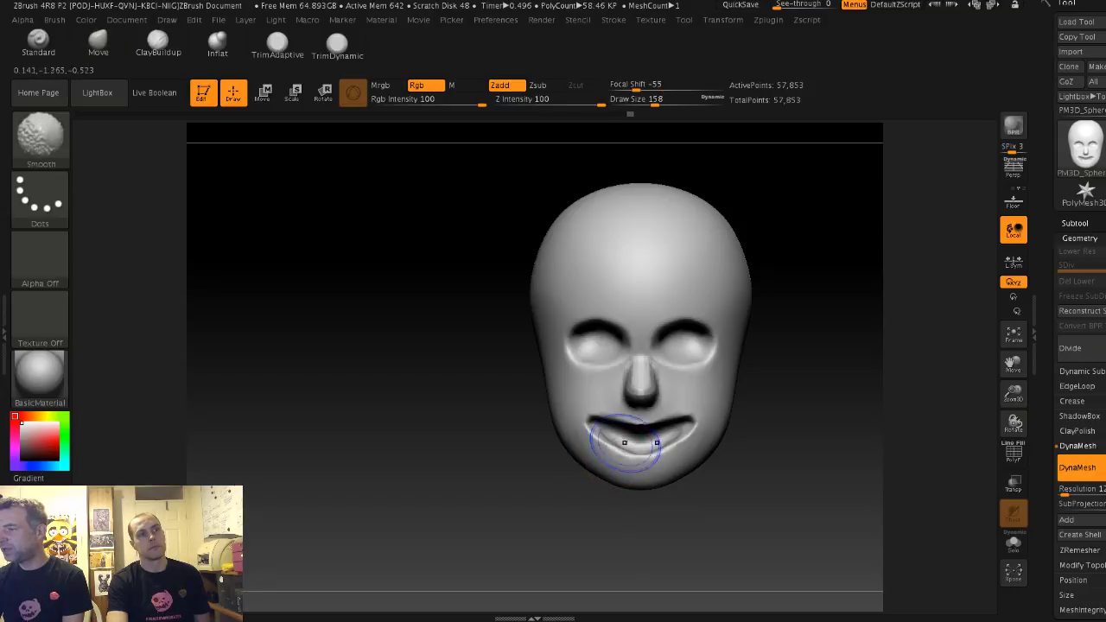
drag(616, 443, 647, 461)
key(s)
mouse_move(548, 455)
mouse_down()
mouse_move(596, 437)
mouse_move(585, 438)
mouse_move(590, 413)
mouse_up()
key(s)
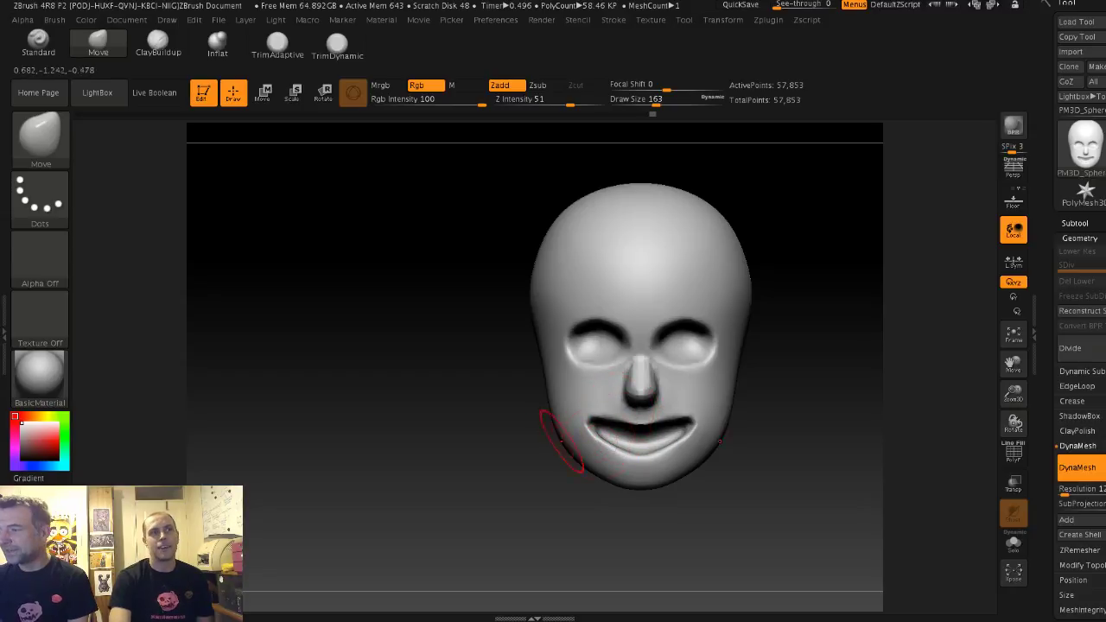
Step: Reshape the cheeks and jaw sides from the front with the Move brush at draw sizes 217 and 318
mouse_move(521, 456)
mouse_down()
mouse_move(553, 458)
mouse_move(543, 455)
mouse_up()
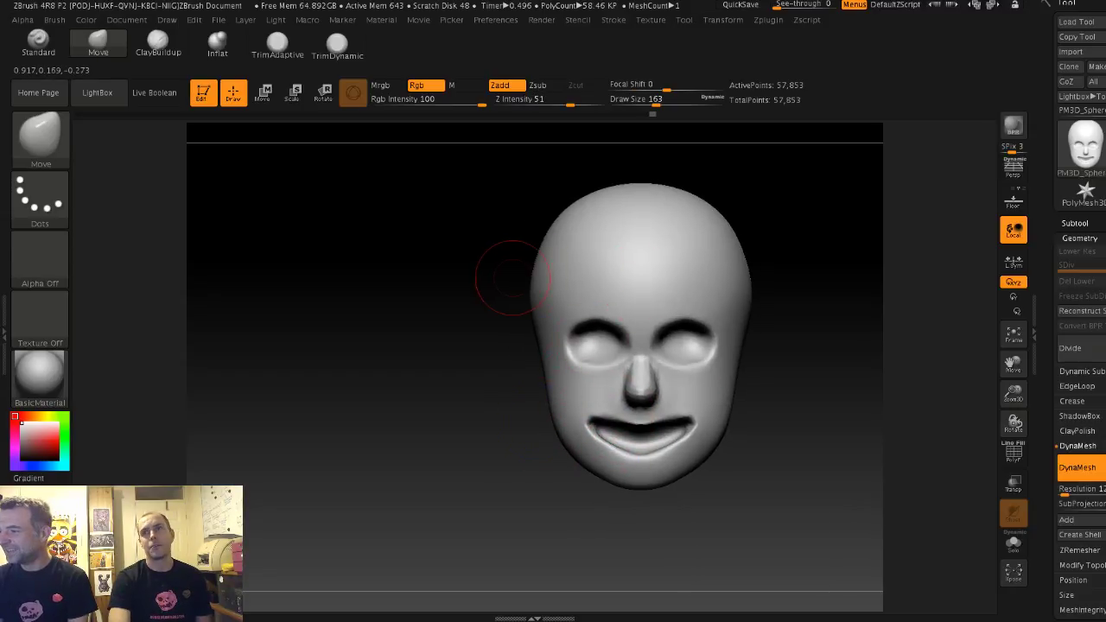
alt+drag(510, 276, 515, 290)
key(s)
drag(560, 372, 538, 351)
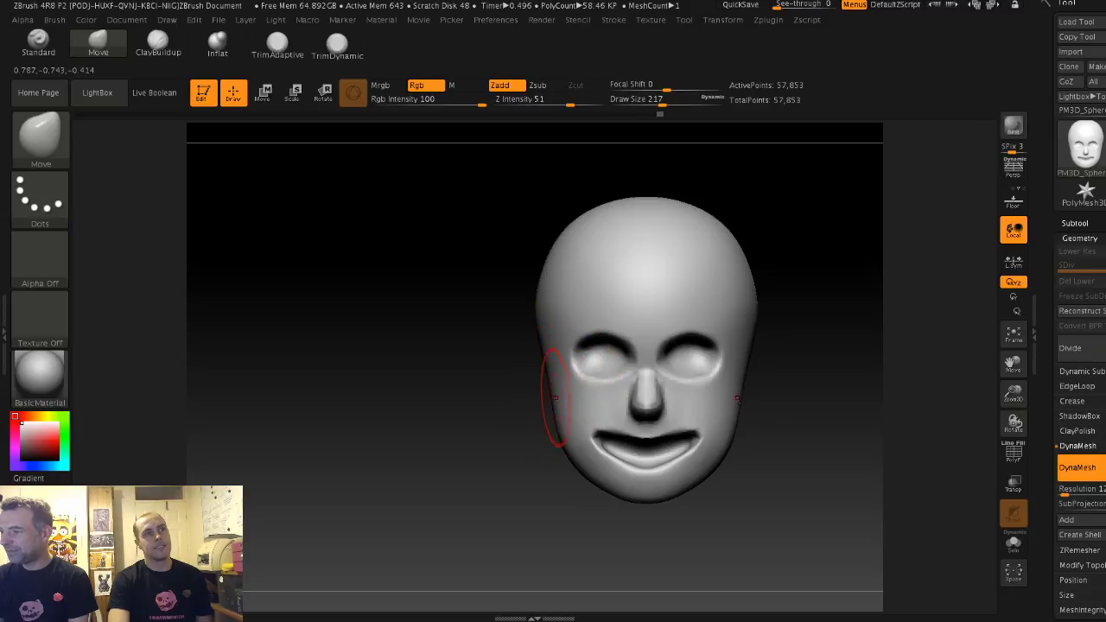
key(s)
drag(545, 445, 563, 447)
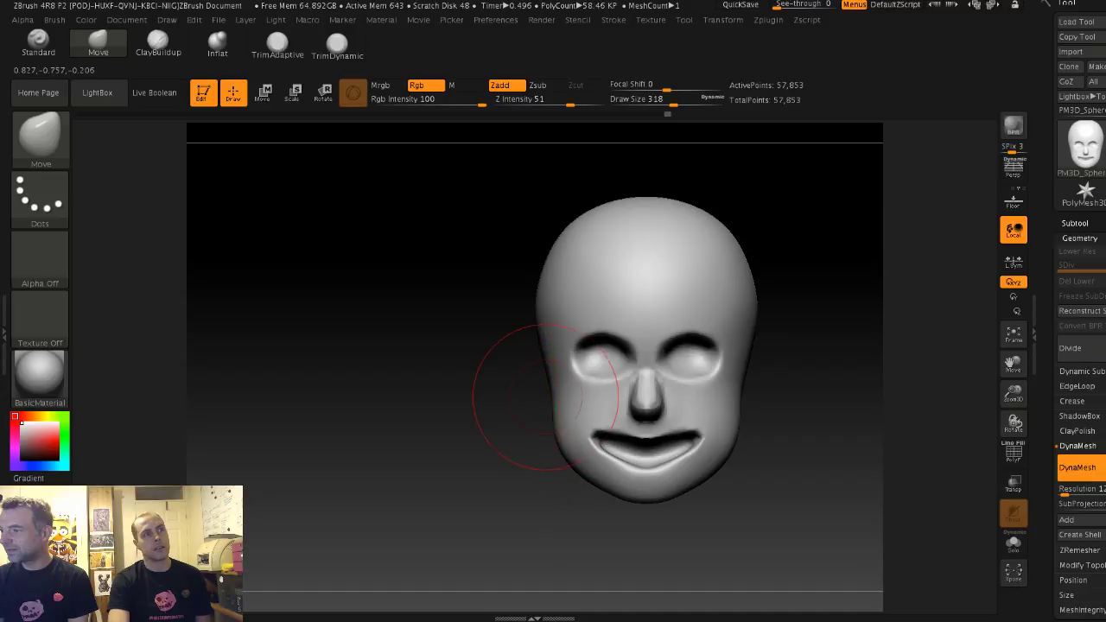
key(s)
mouse_move(519, 391)
mouse_down()
mouse_move(504, 391)
mouse_move(563, 395)
mouse_up()
key(s)
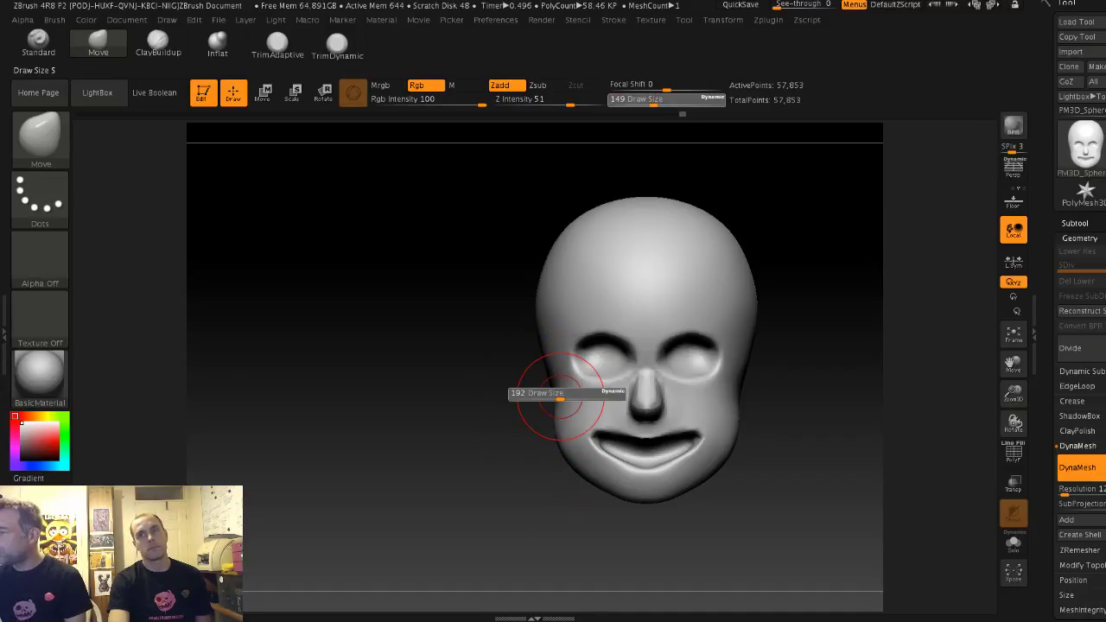
Step: Reshape the lower back of the skull and the jaw's underside in profile with the Move brush at draw sizes 508 and 351
mouse_move(471, 393)
shift+mouse_down()
mouse_move(523, 389)
mouse_move(497, 386)
shift+mouse_up()
alt+drag(385, 385, 372, 381)
key(s)
drag(472, 379, 496, 380)
mouse_move(399, 346)
mouse_down()
mouse_move(363, 351)
mouse_move(415, 349)
mouse_up()
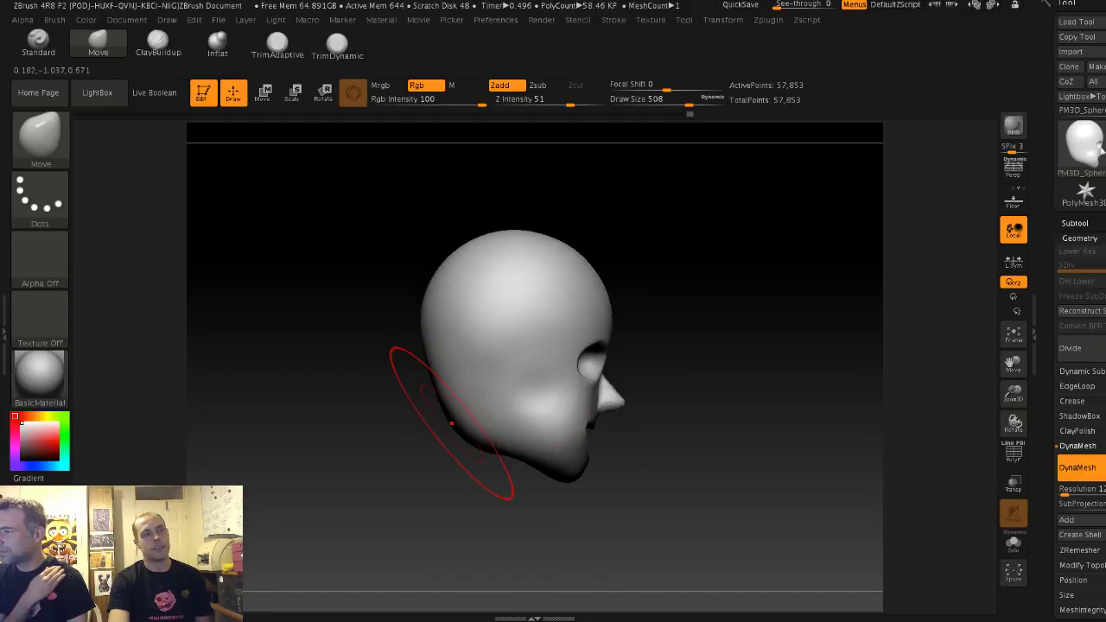
key(s)
drag(504, 469, 491, 468)
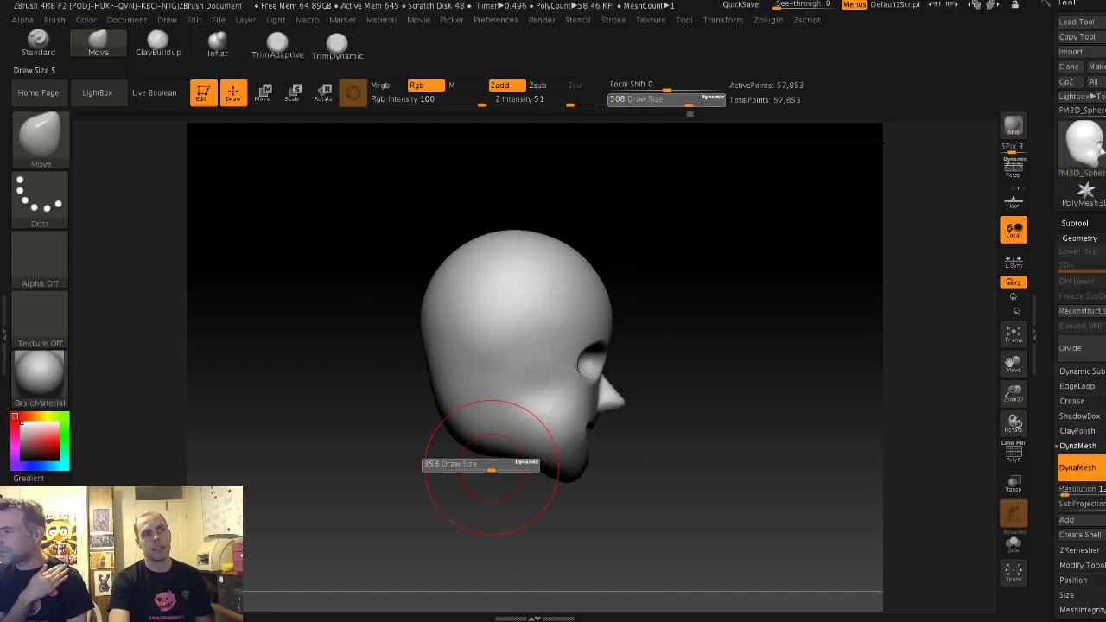
mouse_move(415, 484)
mouse_down()
mouse_move(346, 479)
mouse_move(464, 464)
mouse_up()
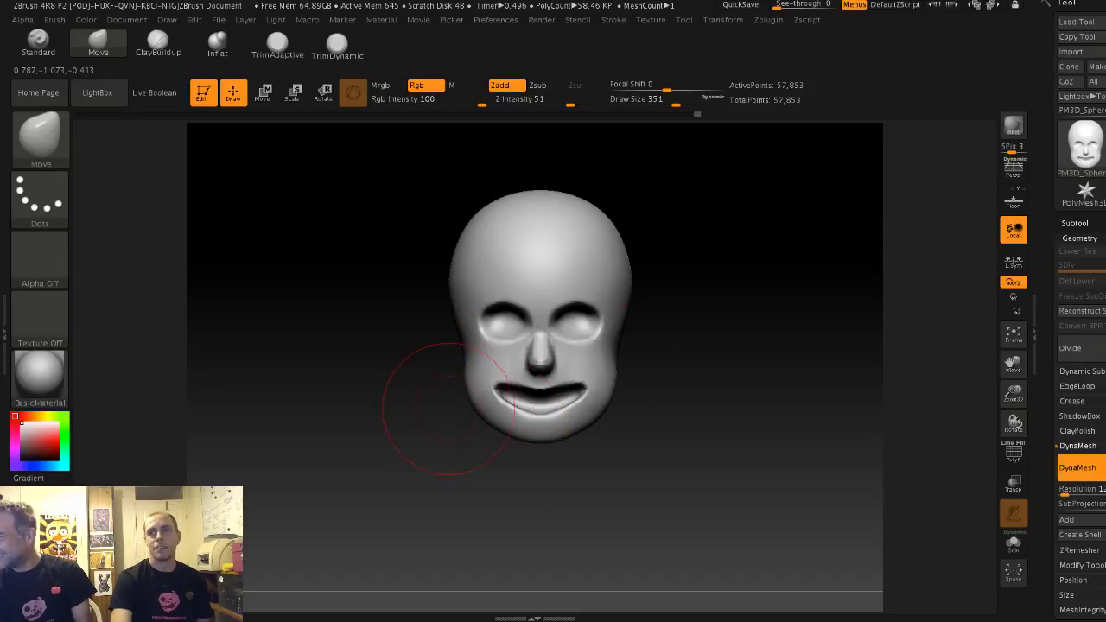
mouse_move(471, 399)
mouse_down()
mouse_move(485, 418)
mouse_move(452, 471)
mouse_up()
key(ctrl+z)
Step: Adjust the lip line and lower lip from the front with the Move brush at draw sizes 197 and 163
key(s)
drag(535, 416, 521, 419)
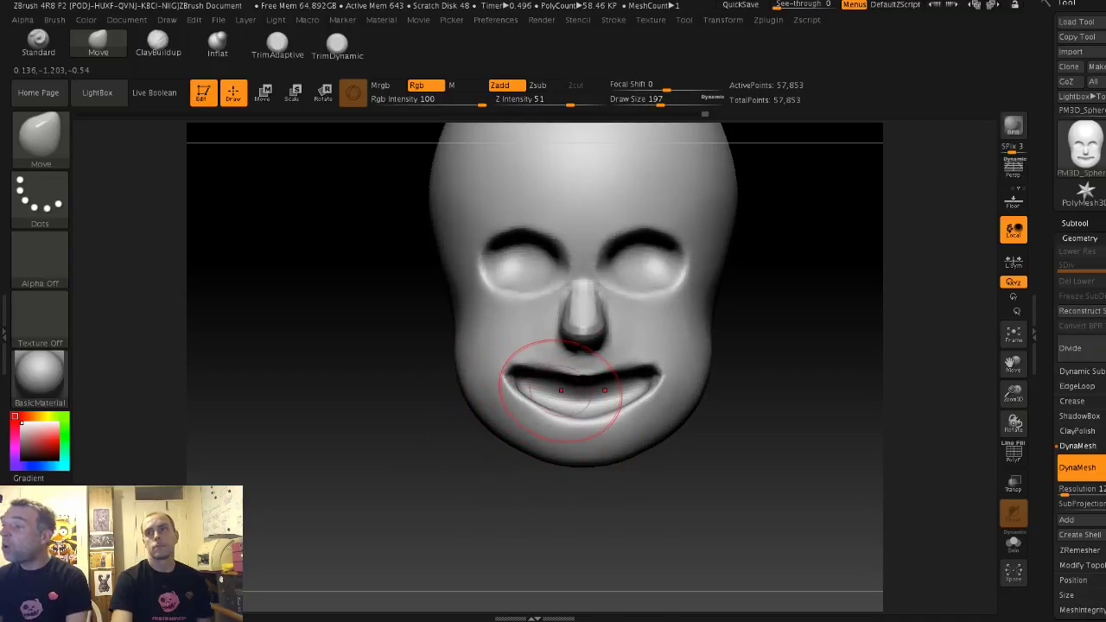
key(s)
mouse_move(562, 383)
mouse_down()
mouse_move(552, 383)
mouse_move(565, 382)
mouse_up()
key(s)
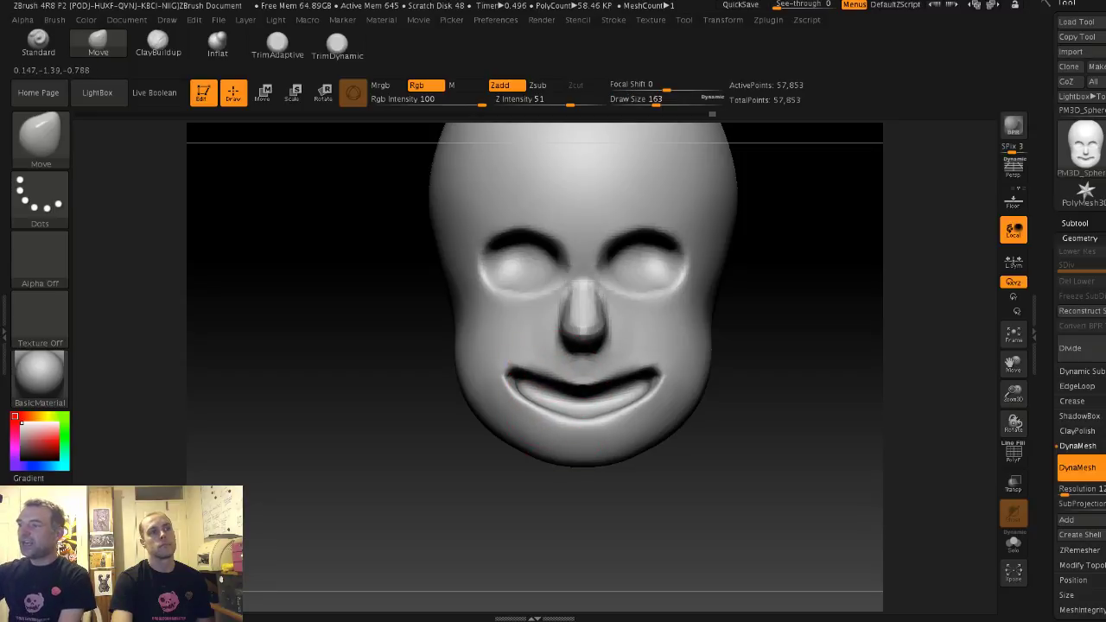
key(s)
drag(556, 420, 570, 421)
Step: Mask the eyes, nose and upper lip with a Lasso stroke, pull the lower lip and chin down with the Move brush, and clear the mask
mouse_move(406, 371)
alt+mouse_down()
mouse_move(402, 358)
mouse_move(487, 353)
alt+mouse_up()
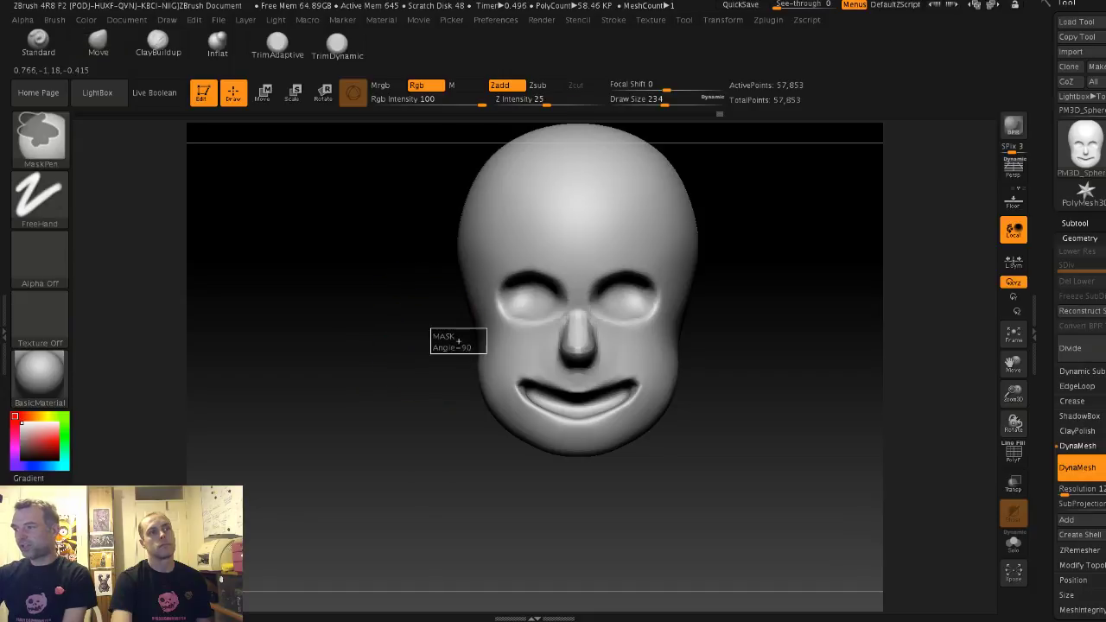
click(40, 197)
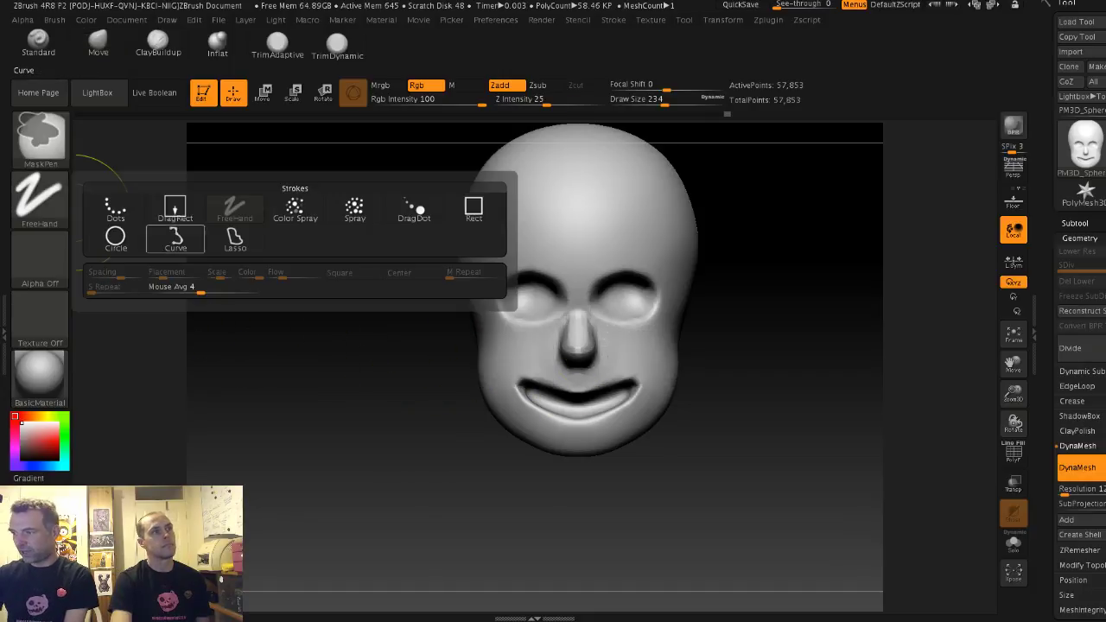
click(235, 239)
mouse_move(442, 344)
ctrl+mouse_down()
mouse_move(704, 337)
mouse_move(462, 337)
ctrl+mouse_up()
key(s)
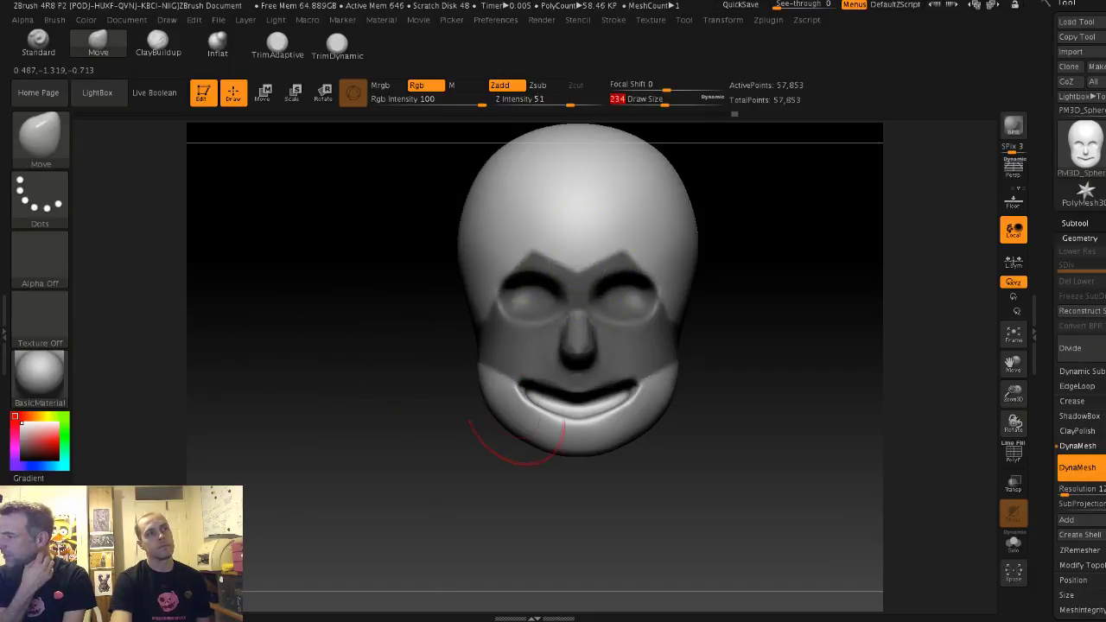
mouse_move(517, 421)
mouse_down()
mouse_move(542, 420)
mouse_move(545, 448)
mouse_move(528, 438)
mouse_move(562, 423)
mouse_up()
key(s)
key(s)
key(s)
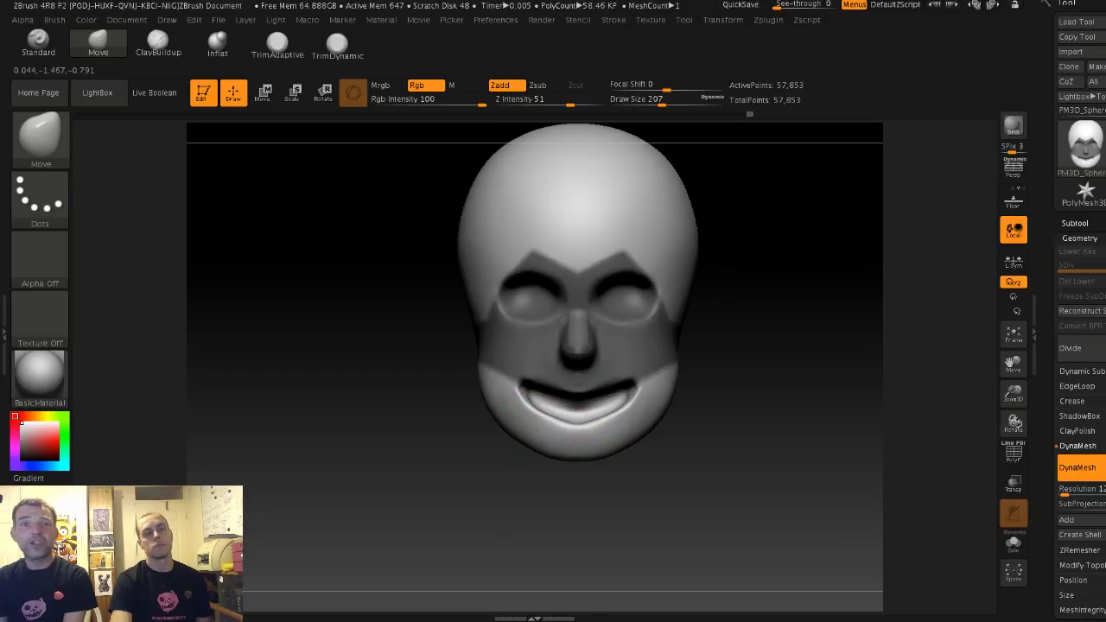
ctrl+drag(444, 400, 458, 412)
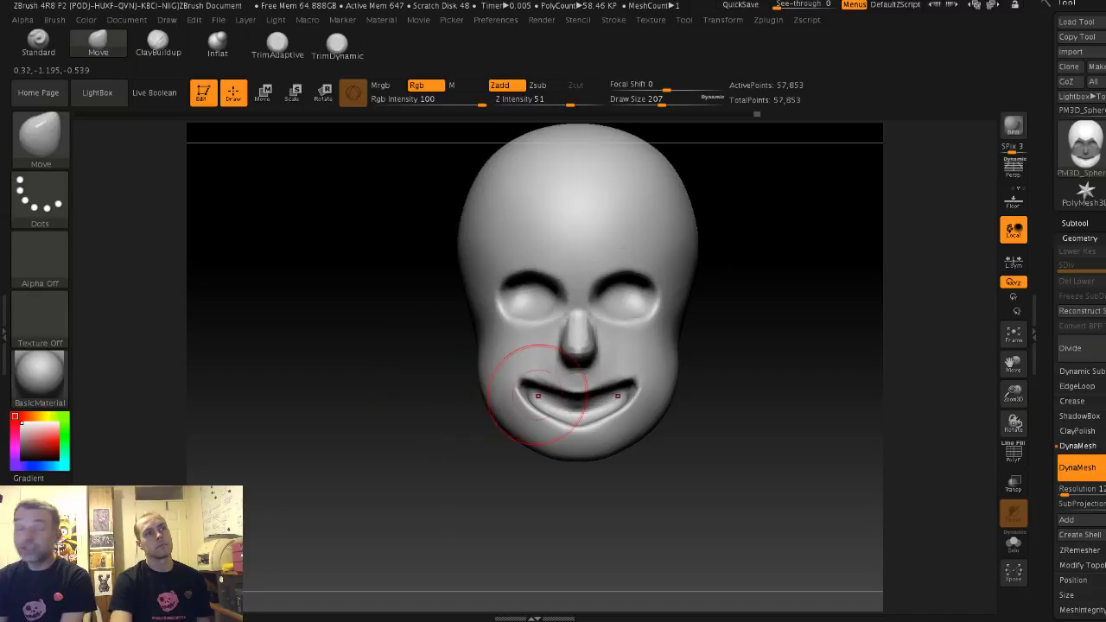
Step: Refine the mouth and chin from the front with the Move brush, enlarging the draw size from 140 to 234 and 280
key(s)
drag(546, 391, 560, 388)
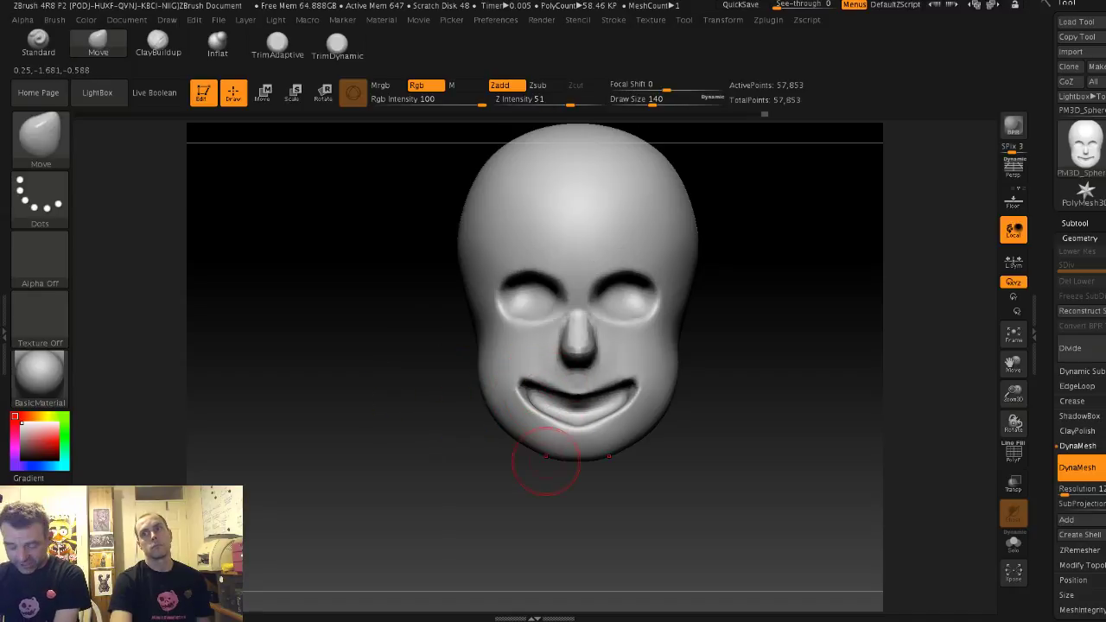
key(s)
drag(544, 461, 553, 466)
key(s)
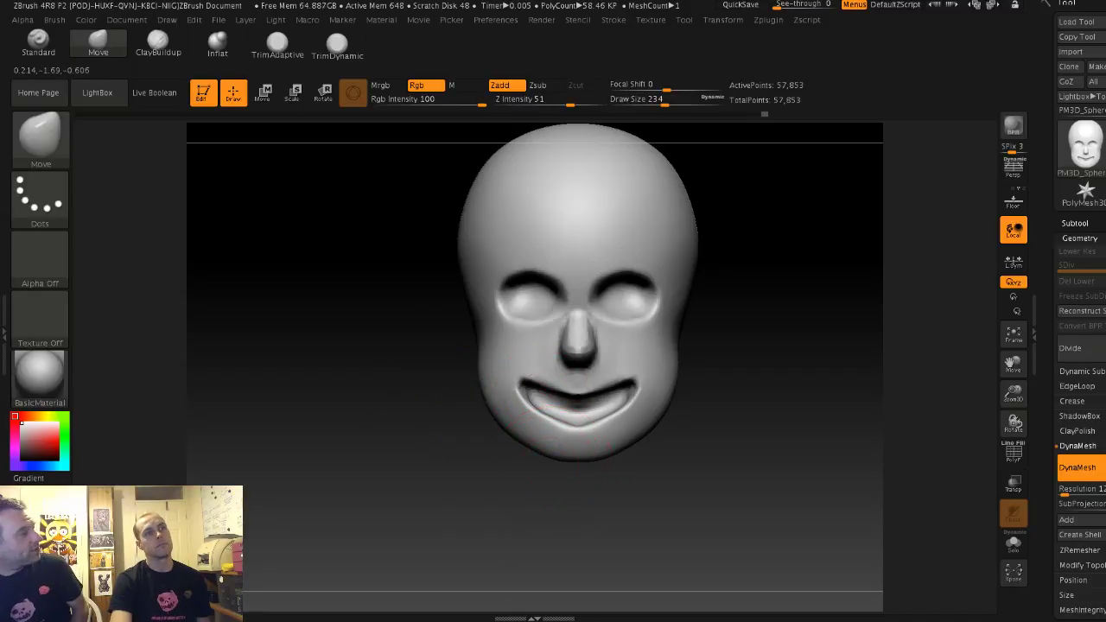
key(s)
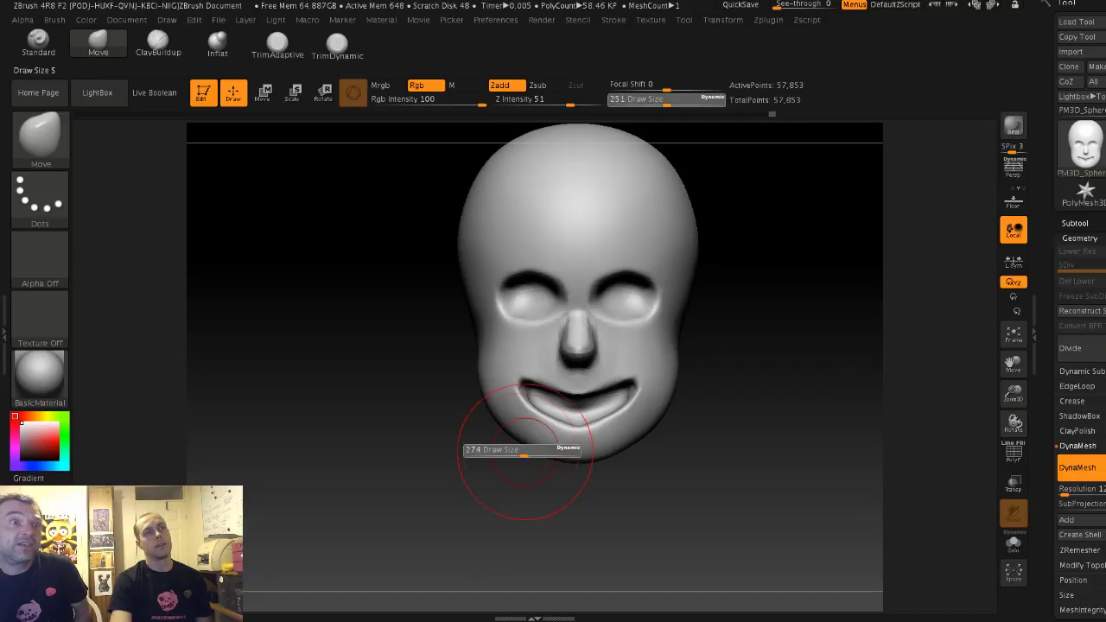
drag(484, 450, 494, 449)
Step: Shape the underside of the jaw in profile with the Move brush at draw size 280
shift+drag(441, 361, 536, 367)
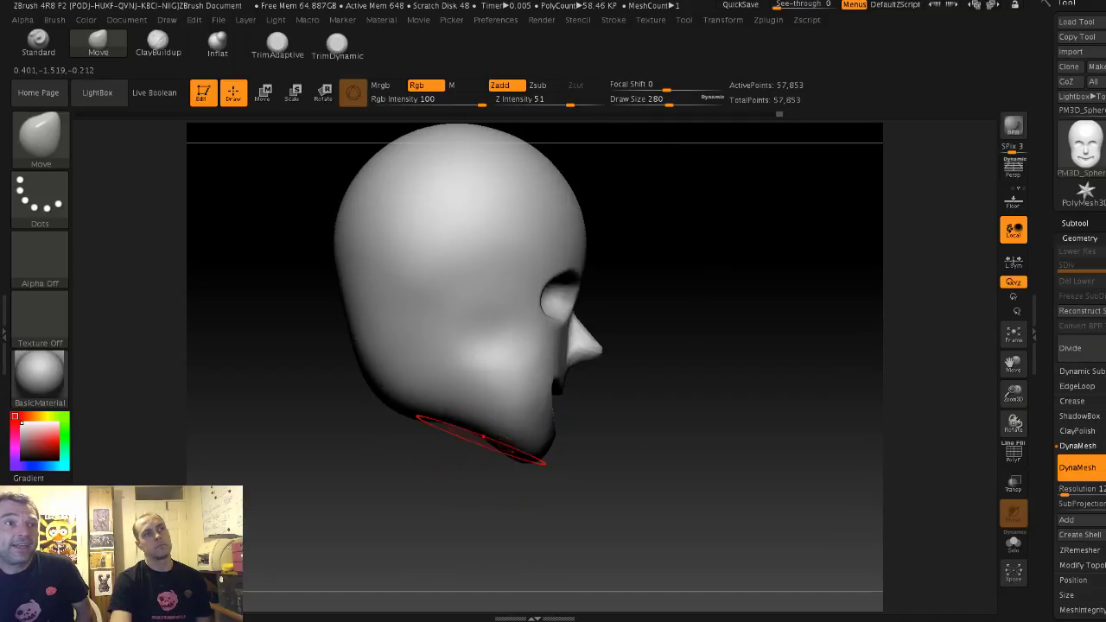
drag(480, 440, 435, 418)
key(s)
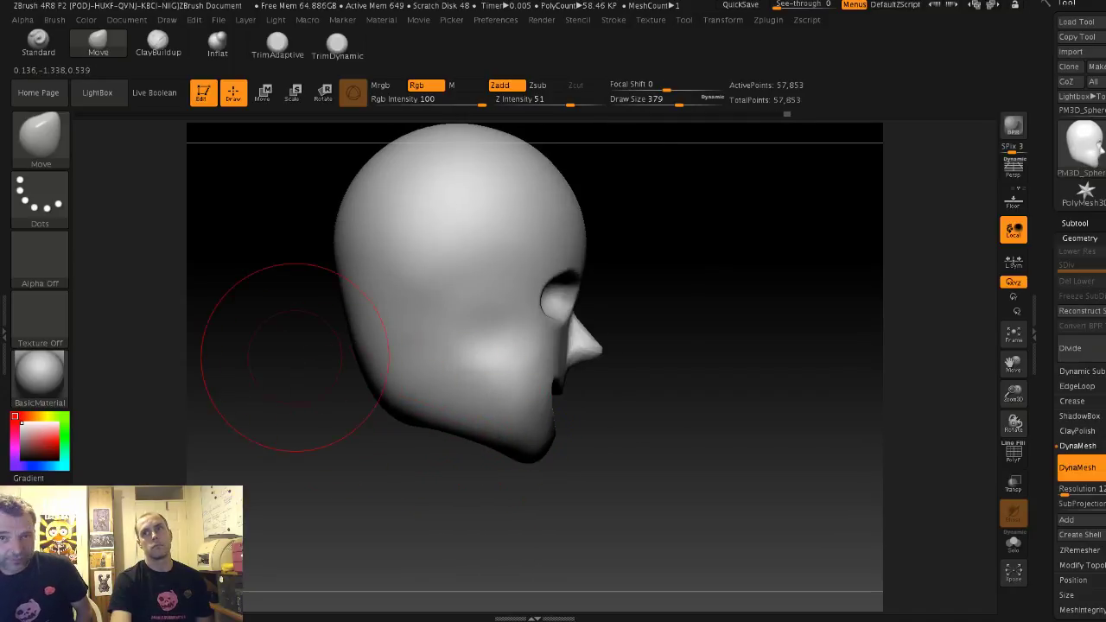
mouse_move(296, 358)
alt+mouse_down()
mouse_move(326, 391)
mouse_move(225, 385)
alt+mouse_up()
alt+drag(225, 386, 250, 439)
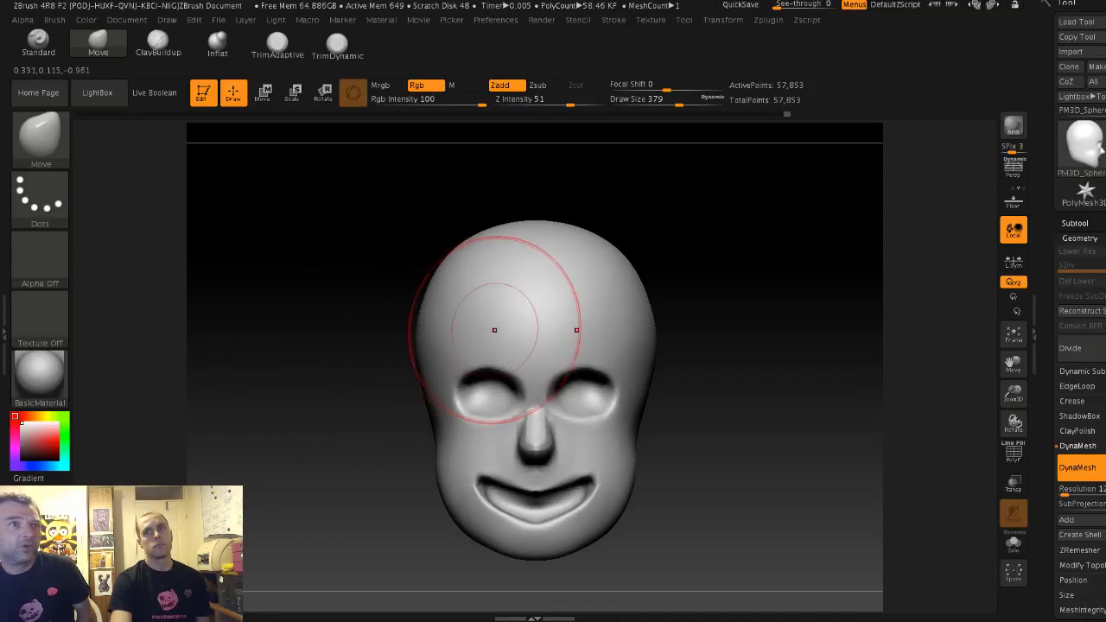
Step: Set the See-through transparency to 74 and then 100 to check the head's front view against what lies behind the window
key(s)
click(462, 274)
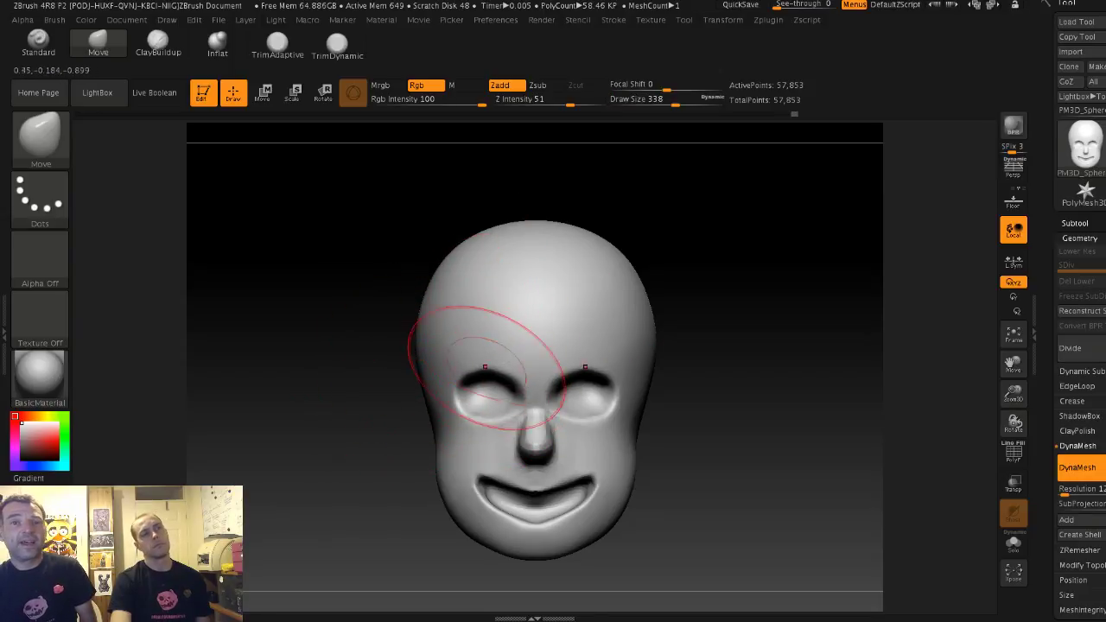
mouse_move(487, 365)
ctrl+right_down()
mouse_move(449, 259)
mouse_move(413, 318)
ctrl+right_up()
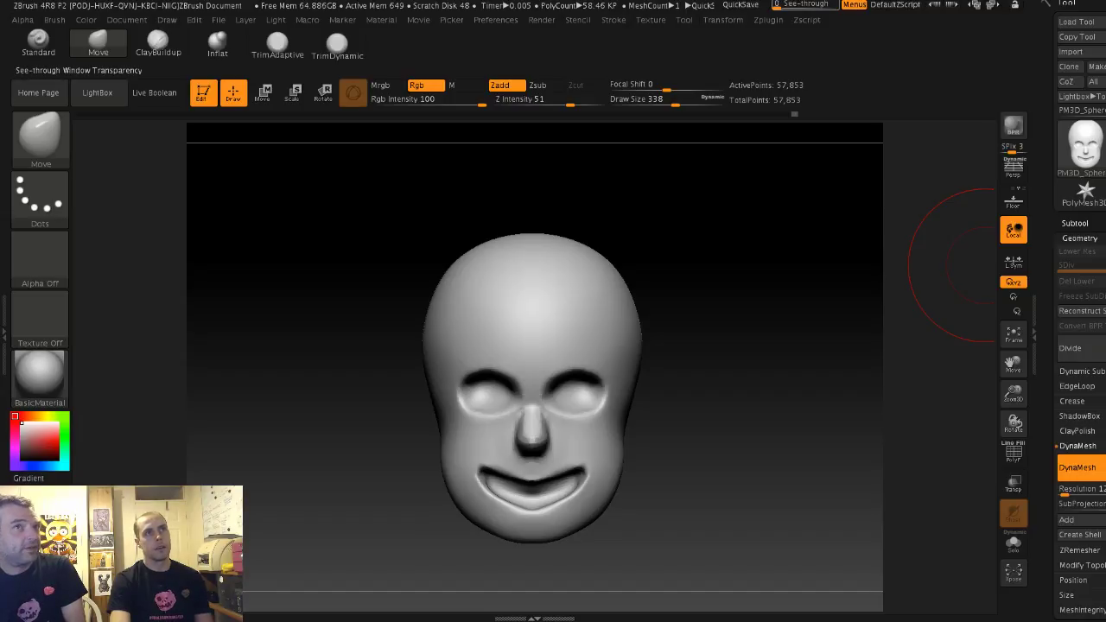
drag(778, 6, 816, 6)
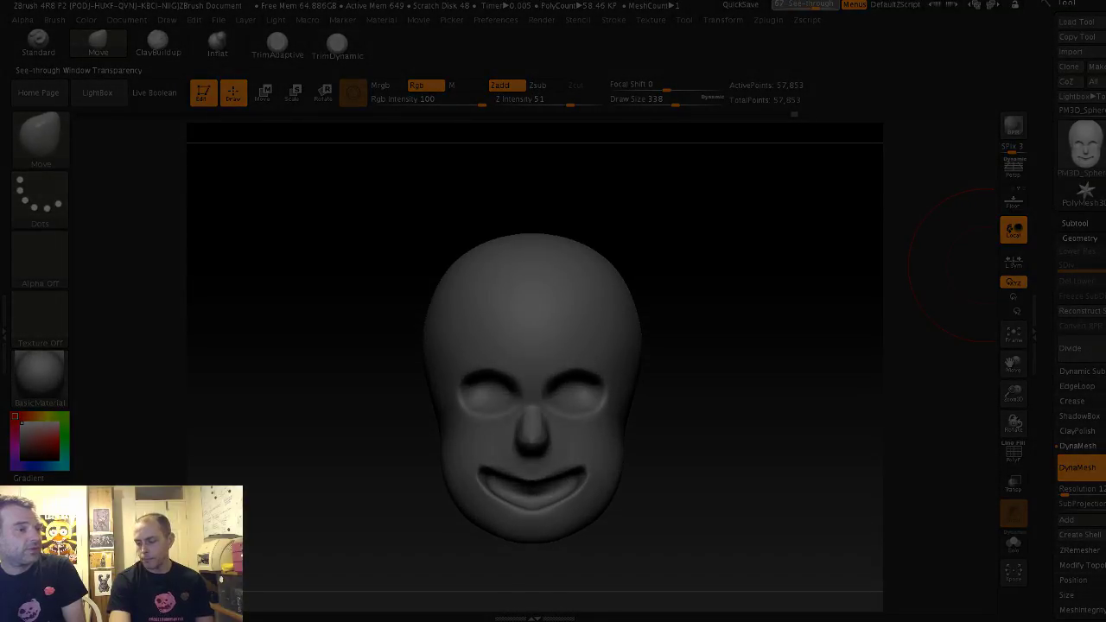
drag(816, 6, 820, 7)
alt+drag(703, 311, 794, 355)
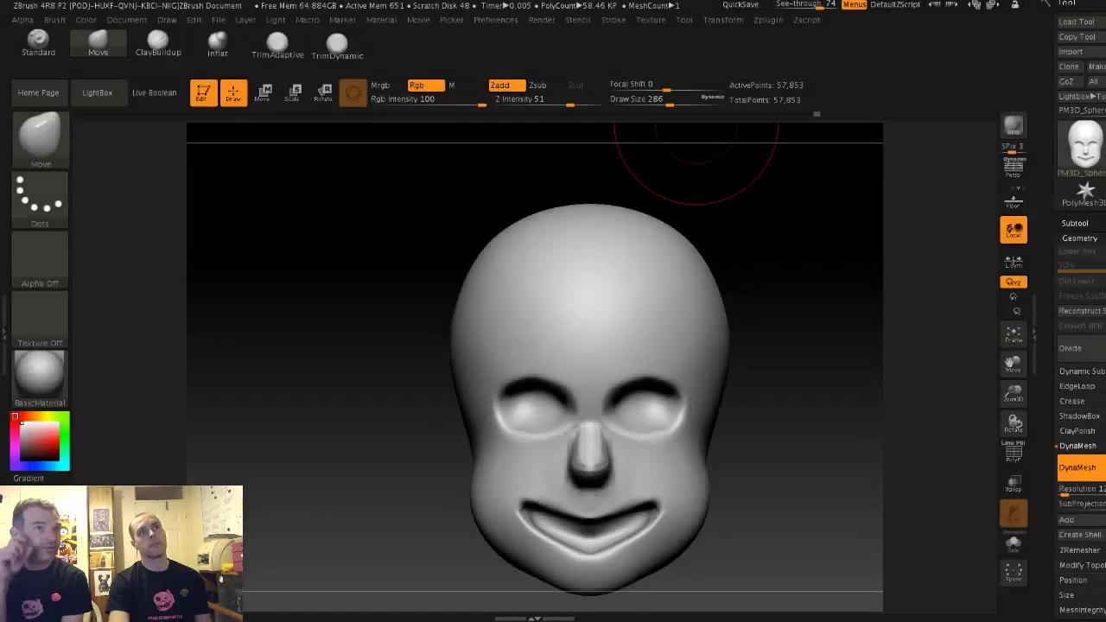
drag(820, 5, 839, 5)
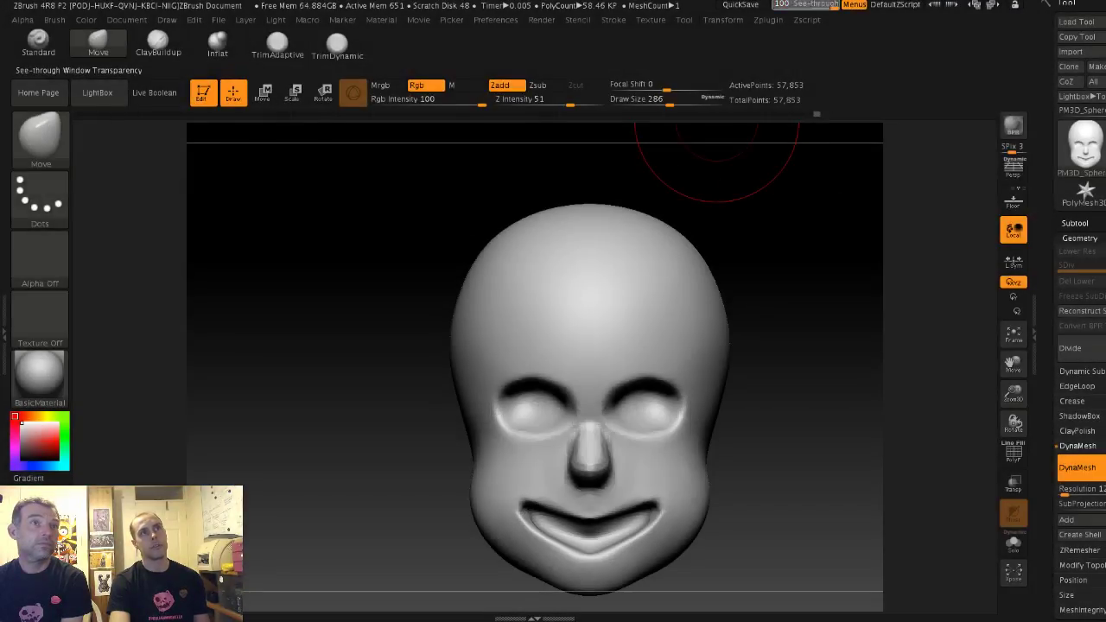
Step: Reshape the back and underside of the head with the Move brush at draw size 415, checking it in profile and from below
drag(757, 299, 798, 289)
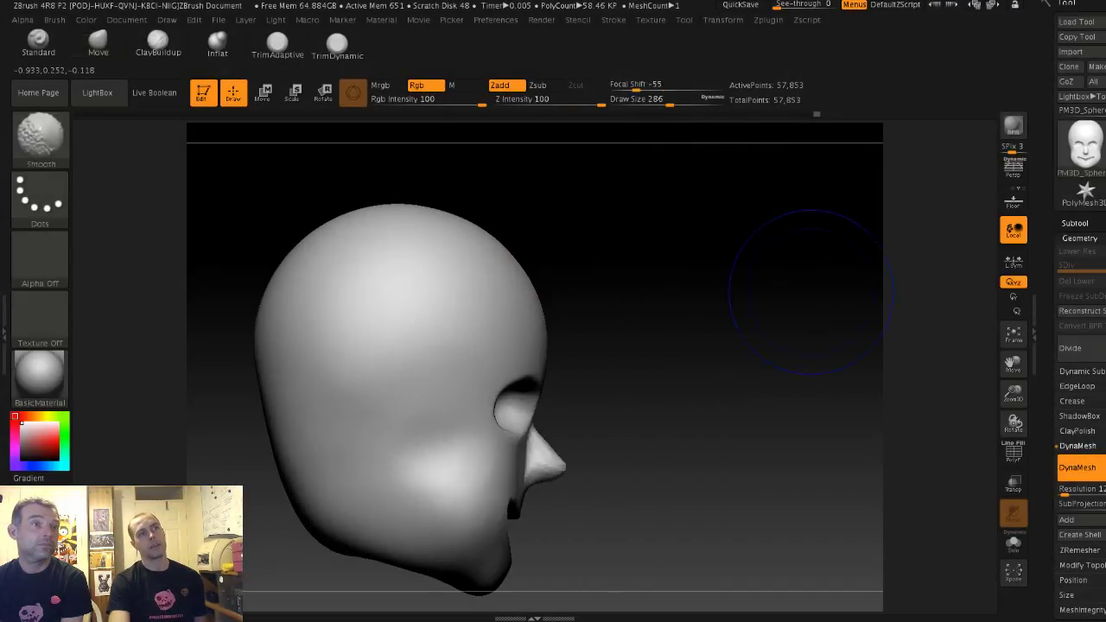
right_drag(354, 524, 398, 514)
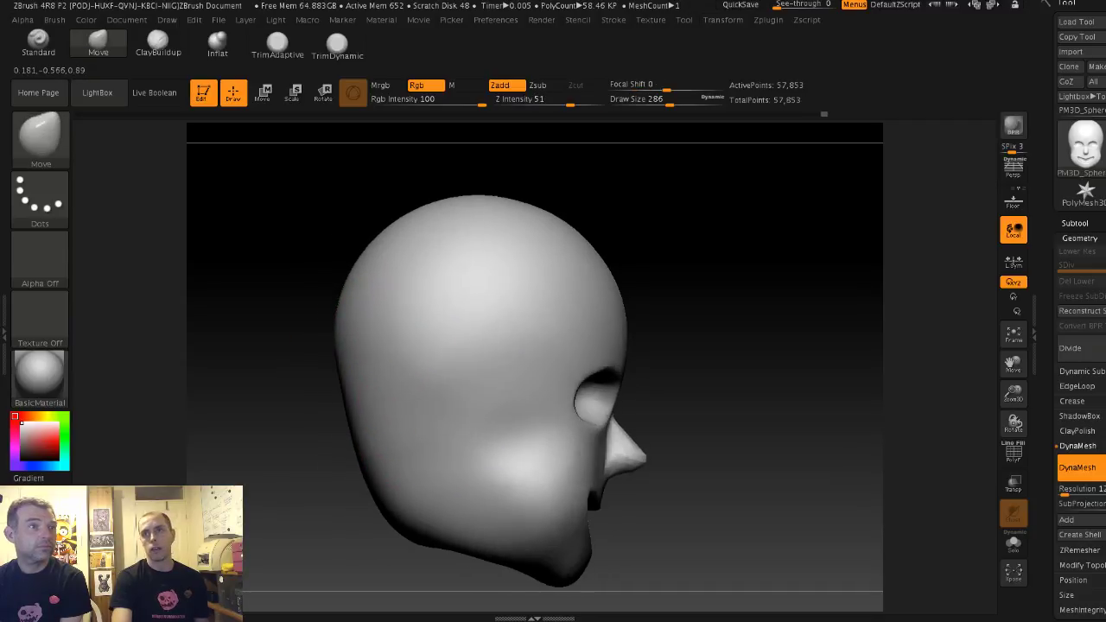
alt+drag(297, 479, 456, 462)
key(s)
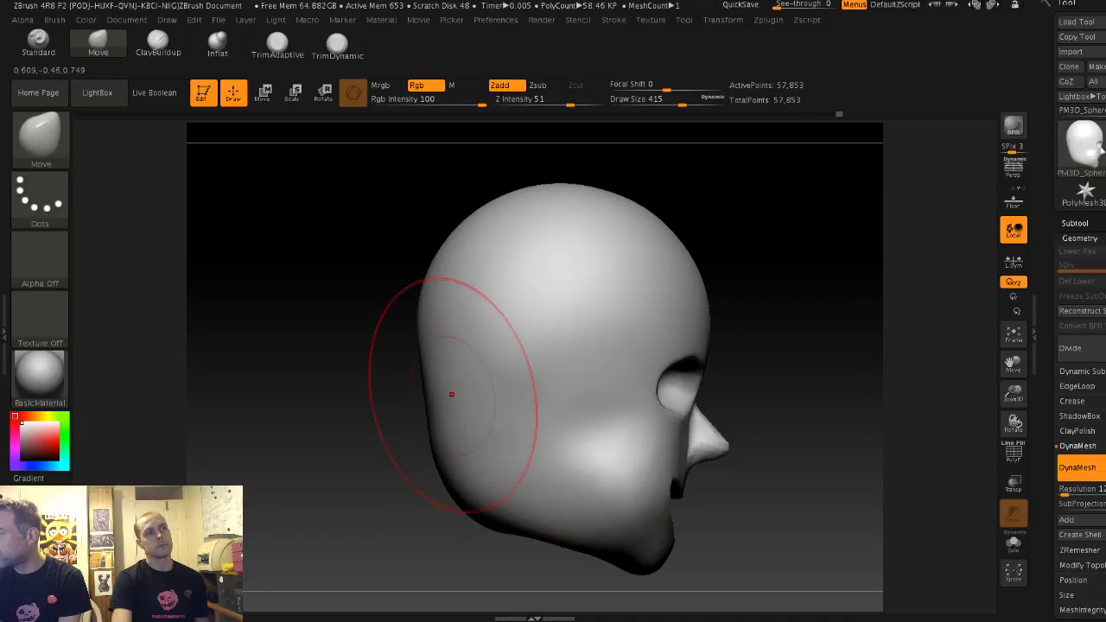
drag(451, 394, 430, 398)
mouse_move(337, 414)
mouse_down()
mouse_move(484, 384)
mouse_move(510, 346)
mouse_move(570, 298)
mouse_up()
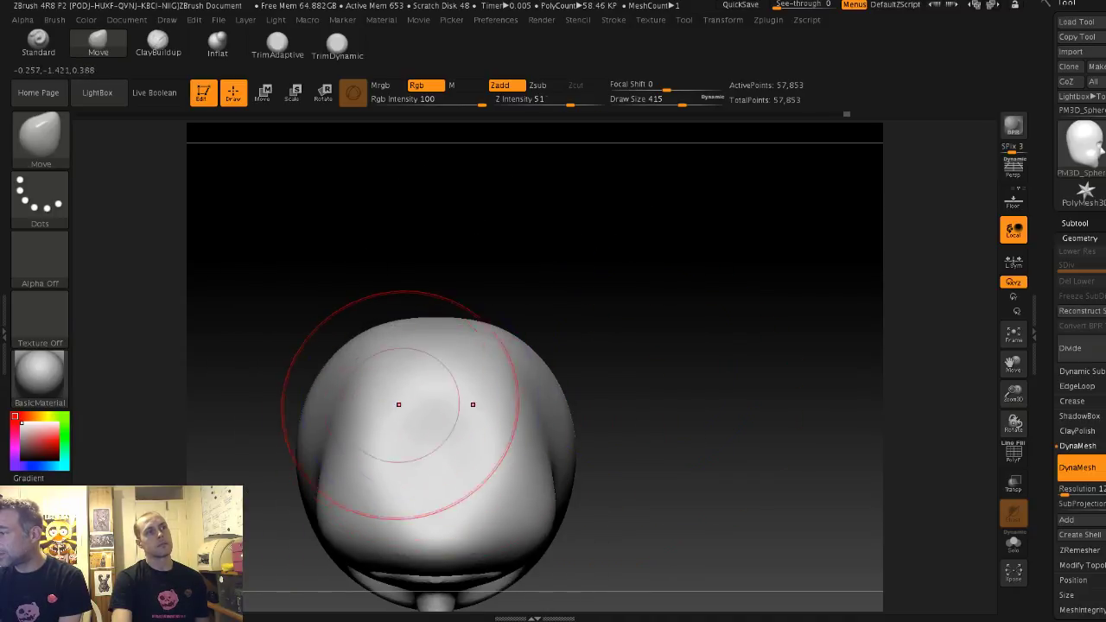
shift+drag(436, 354, 432, 380)
shift+drag(368, 406, 335, 414)
mouse_move(299, 372)
mouse_down()
mouse_move(281, 467)
mouse_move(306, 462)
mouse_move(229, 458)
mouse_up()
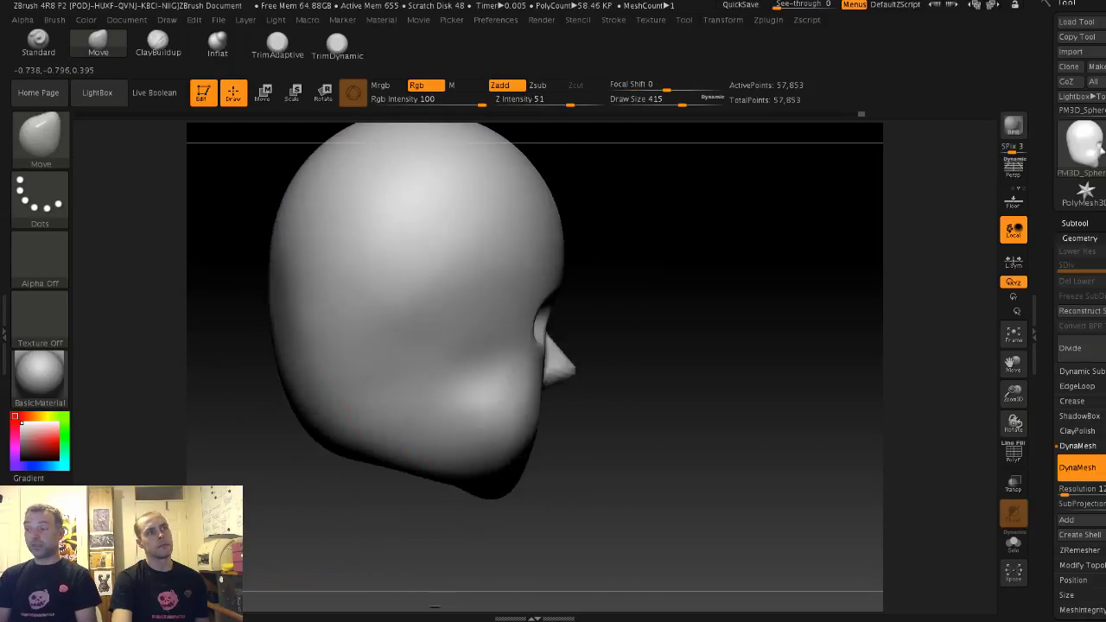
Step: Build up the nose bridge between the eyes with ClayBuildup and smooth it at draw size 124
mouse_move(247, 339)
mouse_down()
mouse_move(216, 467)
mouse_move(717, 469)
mouse_move(450, 402)
mouse_move(421, 406)
mouse_up()
key(s)
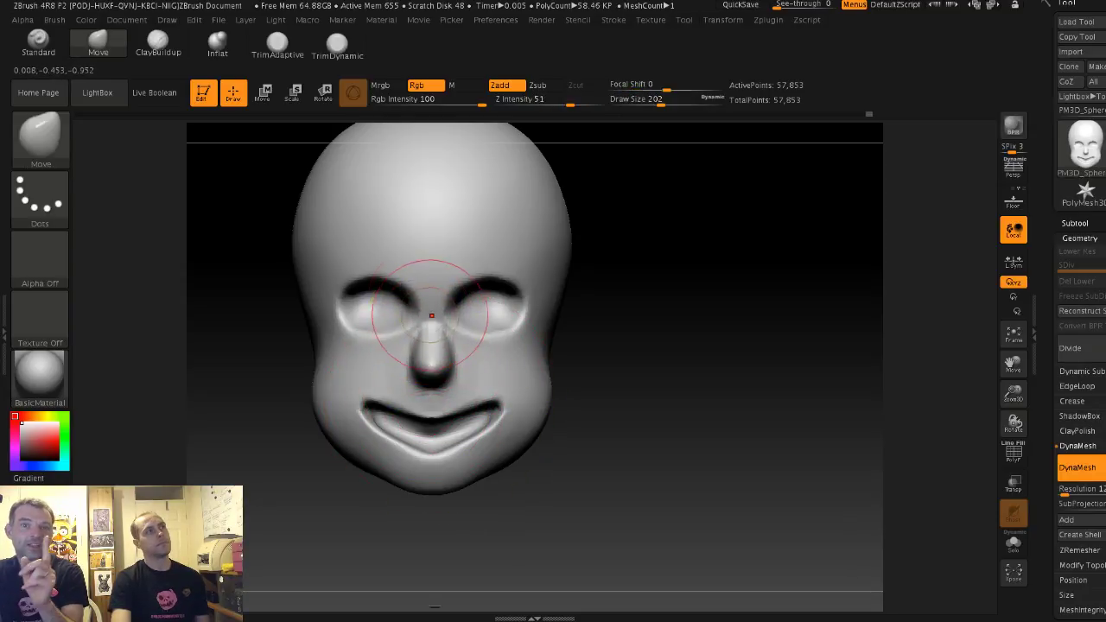
click(158, 41)
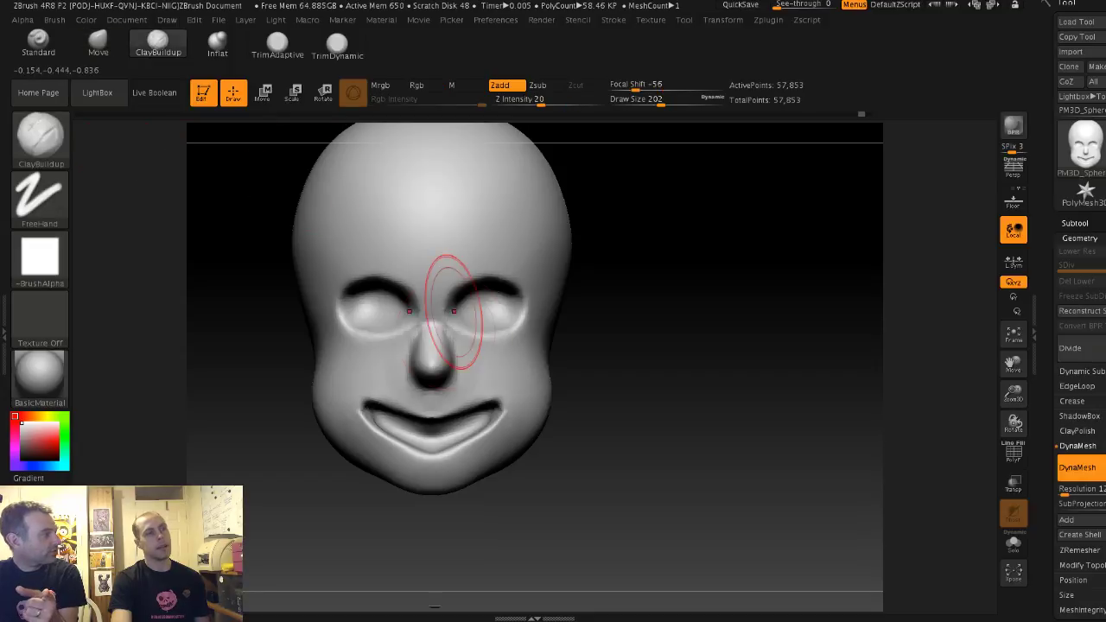
key(s)
drag(438, 330, 427, 331)
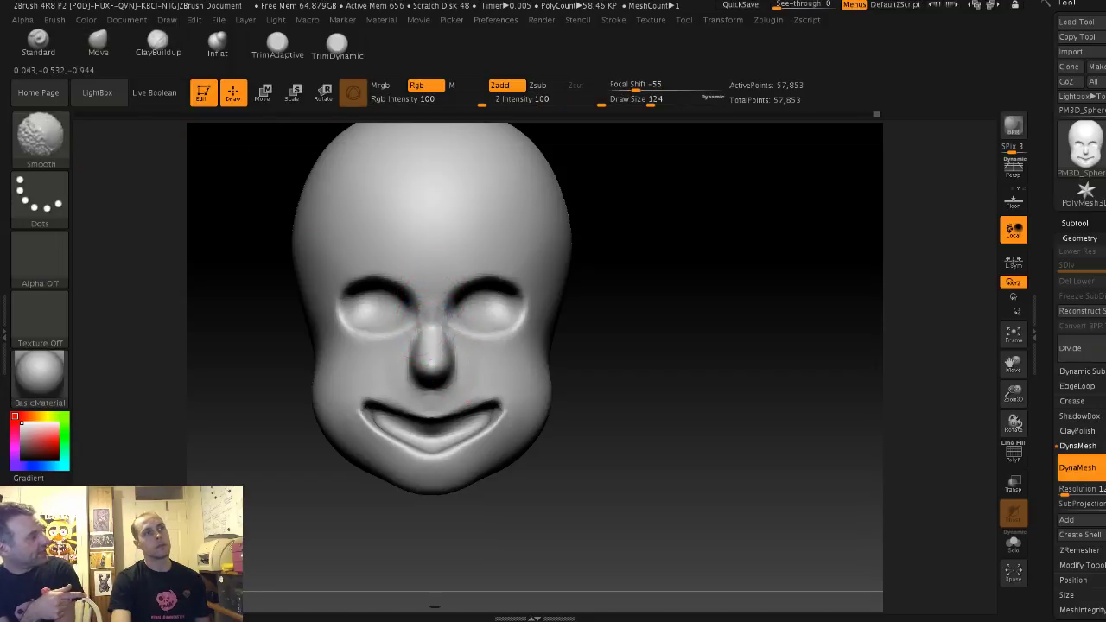
drag(276, 326, 207, 311)
mouse_move(346, 303)
alt+mouse_down()
mouse_move(372, 375)
mouse_move(363, 367)
mouse_move(432, 366)
mouse_move(448, 397)
alt+mouse_up()
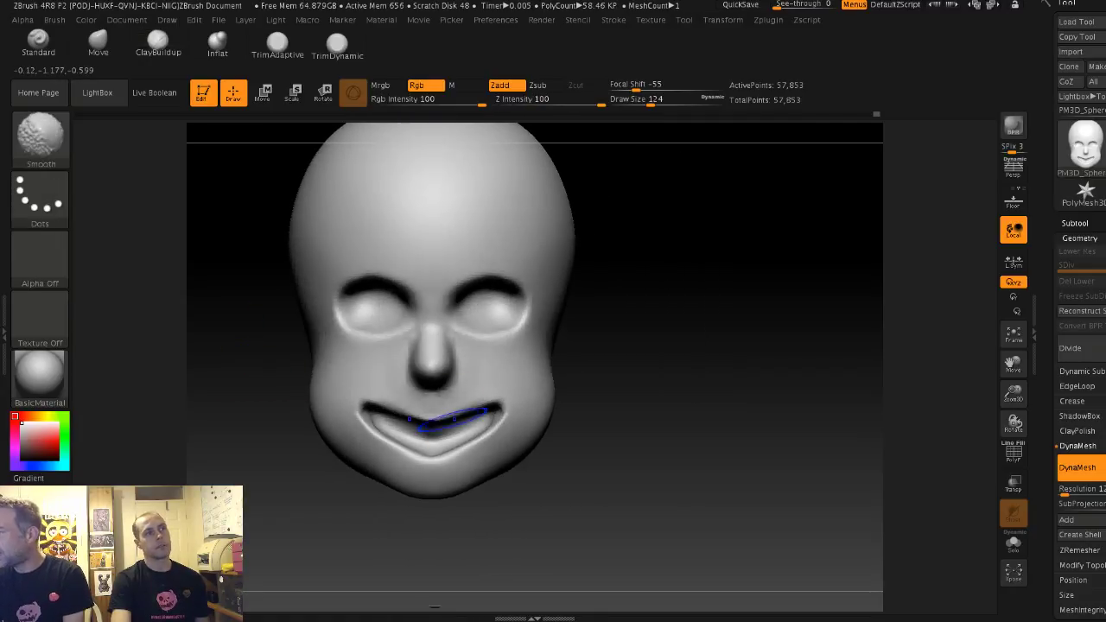
Step: Remesh the head with DynaMesh and switch to the ClayBuildup brush
ctrl+drag(231, 353, 246, 366)
key(b)
key(c)
key(b)
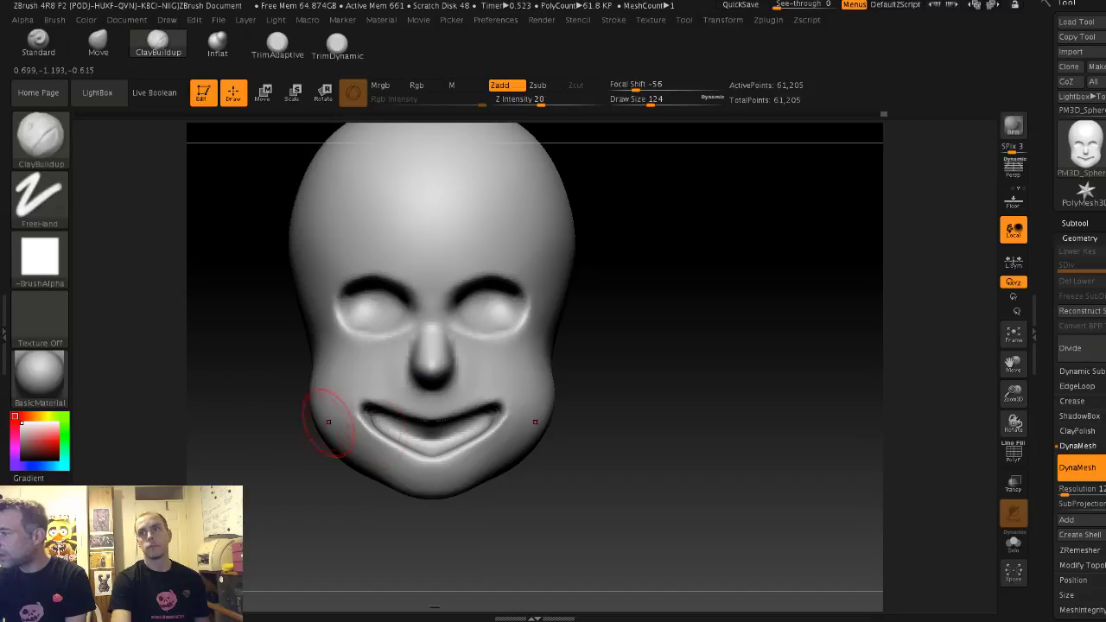
Step: Round out the lower lip of the smiling mouth with the Move brush and smooth it at draw size 154
alt+drag(300, 424, 340, 393)
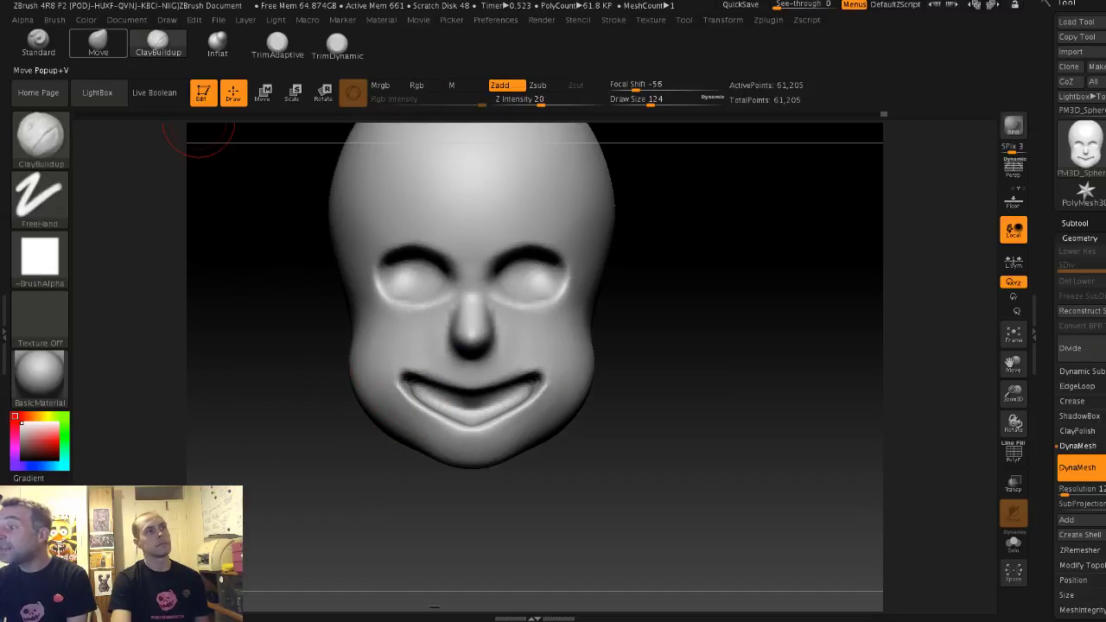
click(98, 41)
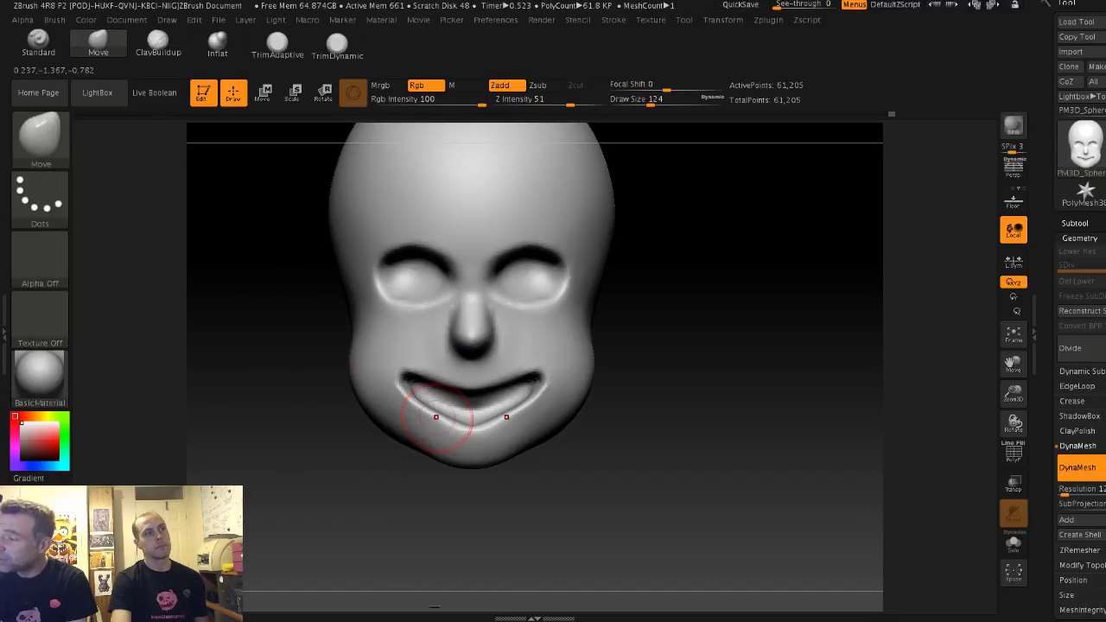
key(s)
mouse_move(436, 417)
mouse_down()
mouse_move(457, 429)
mouse_move(439, 415)
mouse_up()
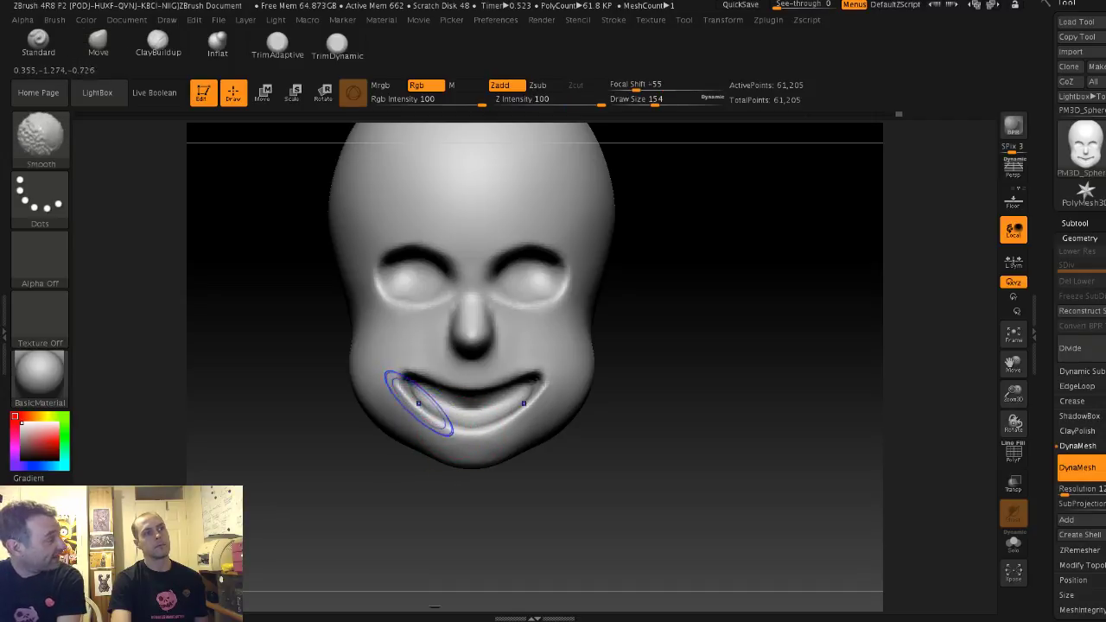
mouse_move(380, 464)
alt+mouse_down()
mouse_move(403, 456)
mouse_move(439, 466)
alt+mouse_up()
Step: Reshape the jawline and lower cheeks with the Move brush at draw sizes 172 to 251, working from the front and back
key(s)
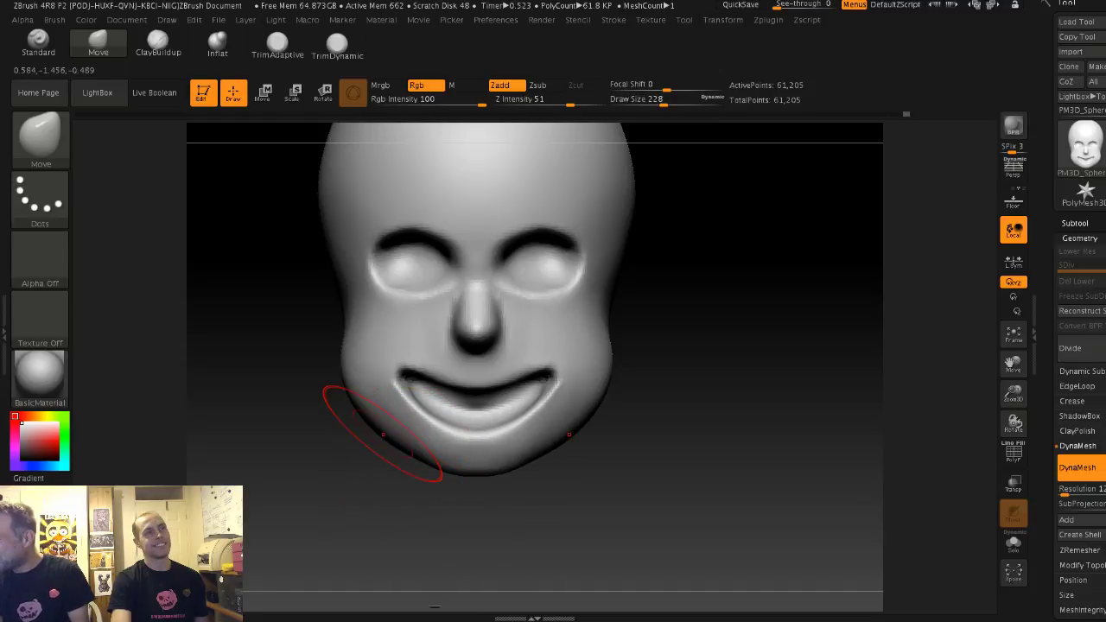
key(s)
drag(380, 422, 373, 422)
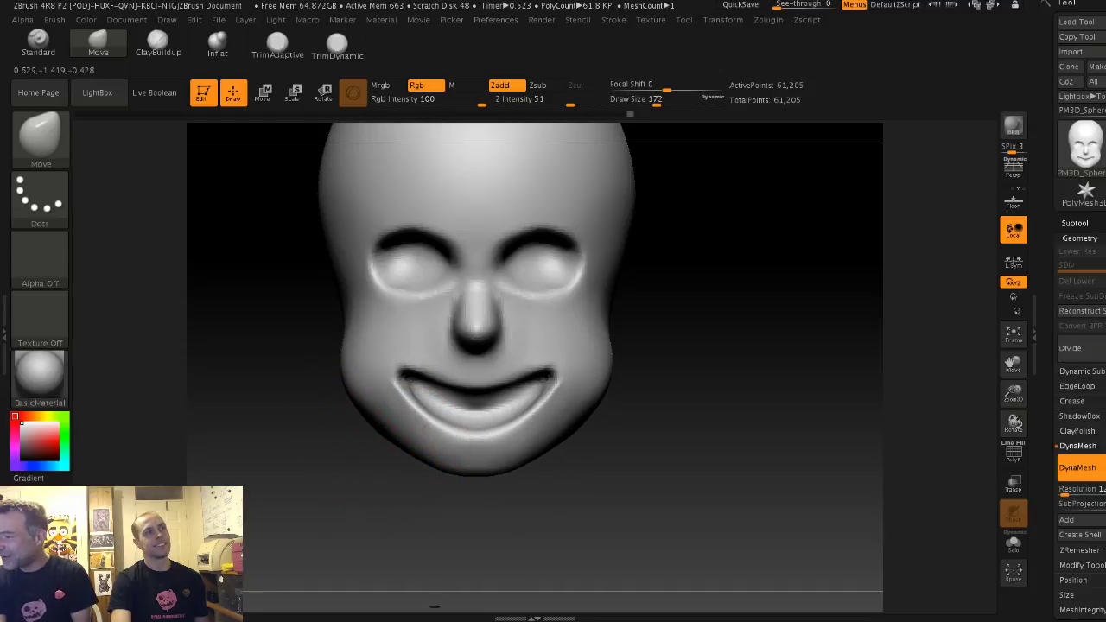
key(s)
click(380, 435)
drag(302, 462, 622, 462)
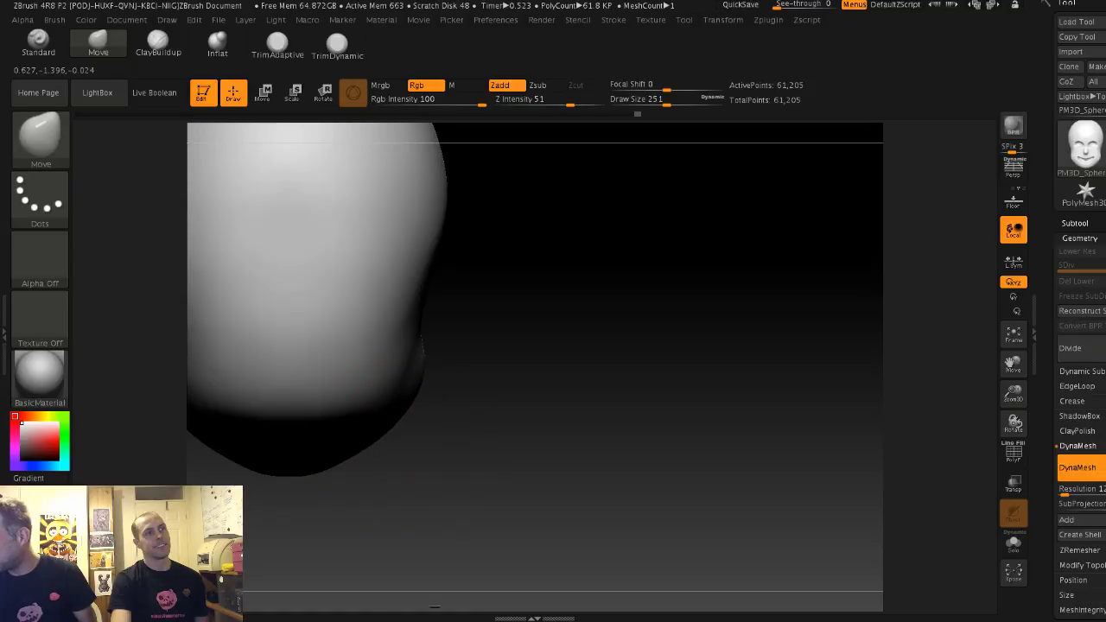
drag(407, 425, 355, 441)
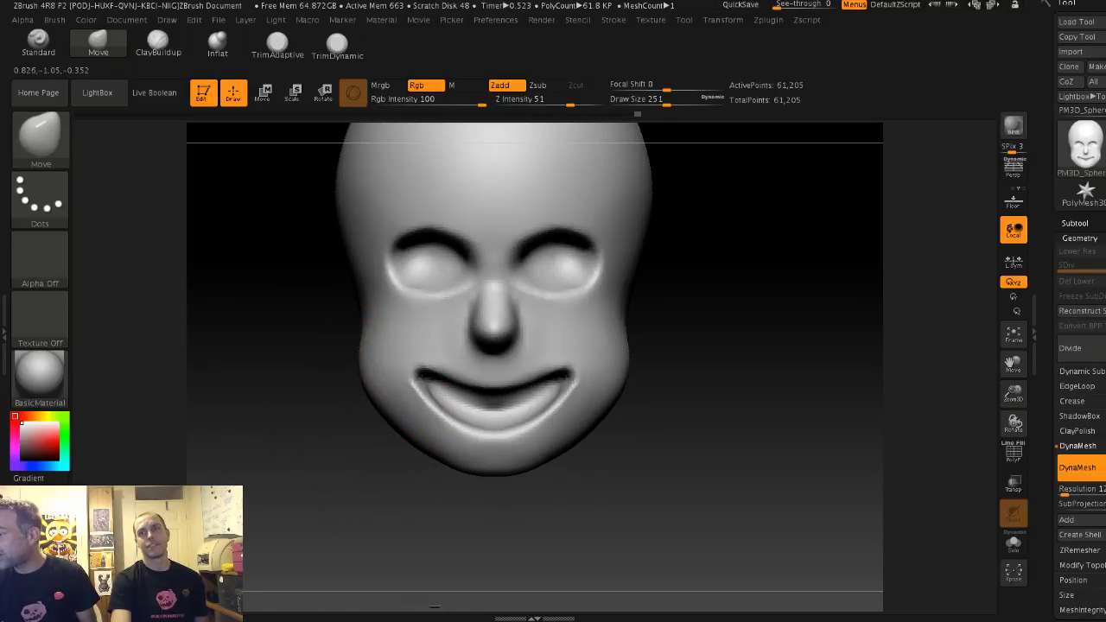
Step: Adjust the area around the eyes and nose bridge with the Move brush at draw size 197, checking it from several angles
mouse_move(346, 386)
alt+mouse_down()
mouse_move(352, 356)
mouse_move(372, 390)
mouse_move(363, 355)
alt+mouse_up()
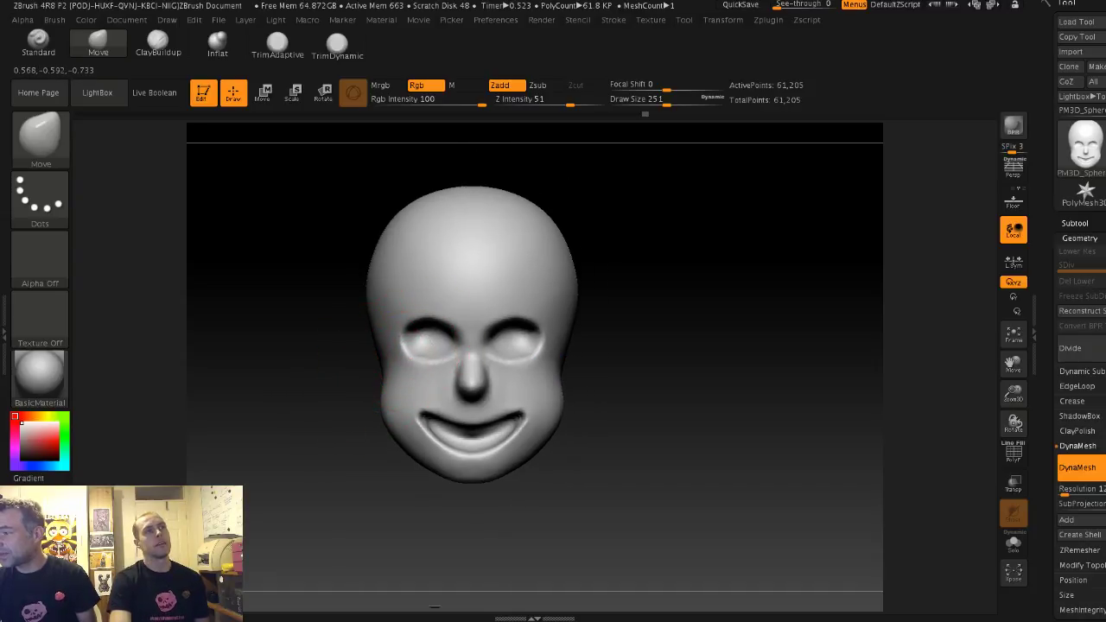
key(shift)
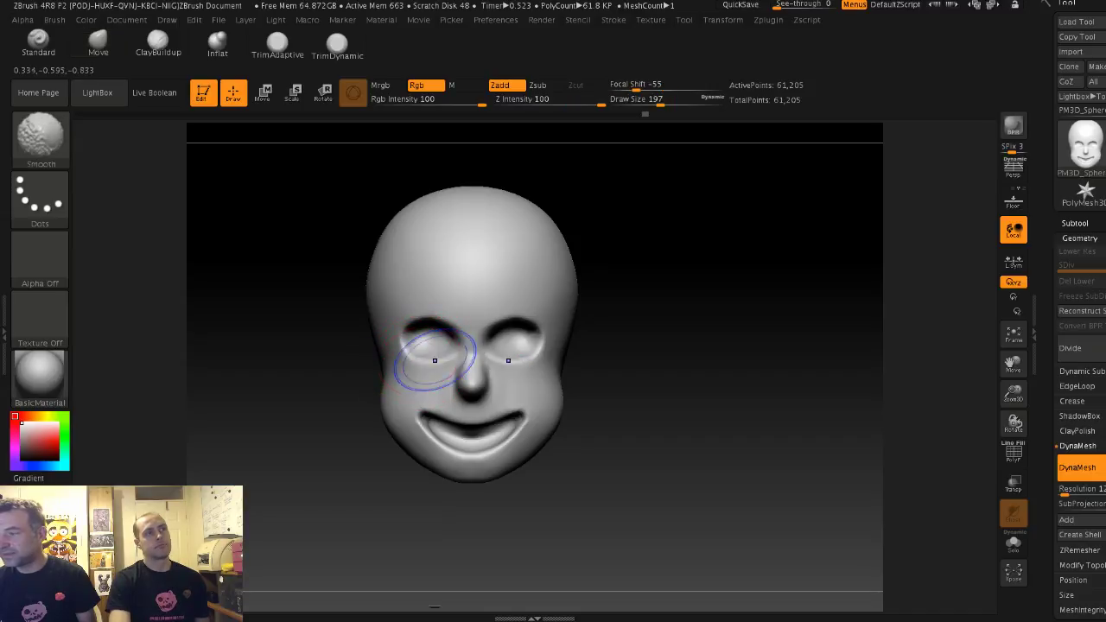
mouse_move(346, 356)
mouse_down()
mouse_move(501, 356)
mouse_move(415, 352)
mouse_up()
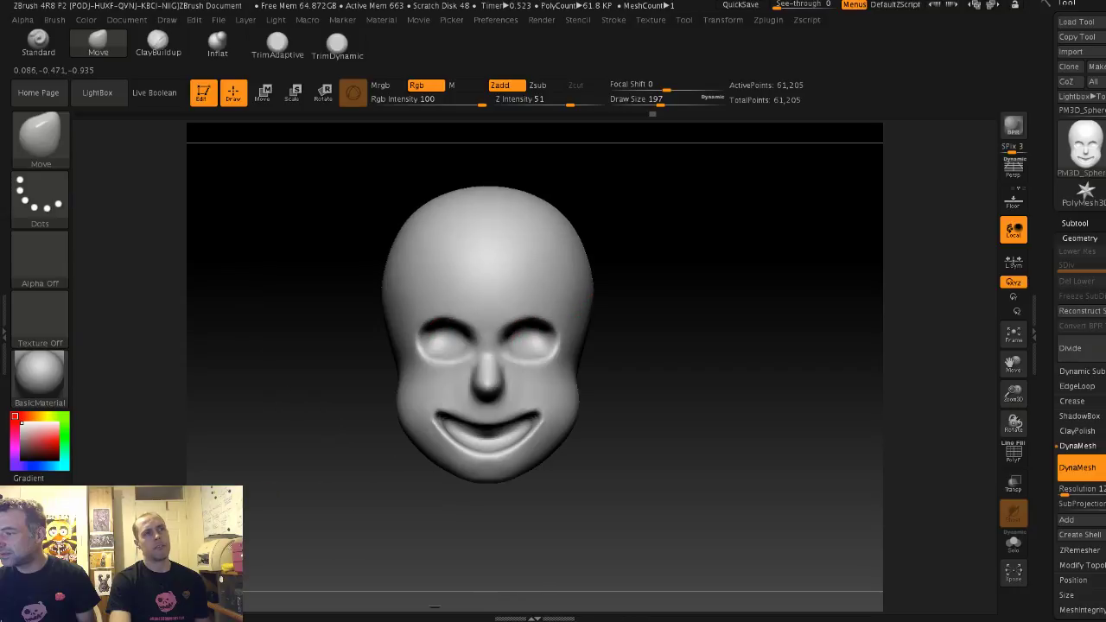
drag(351, 280, 501, 284)
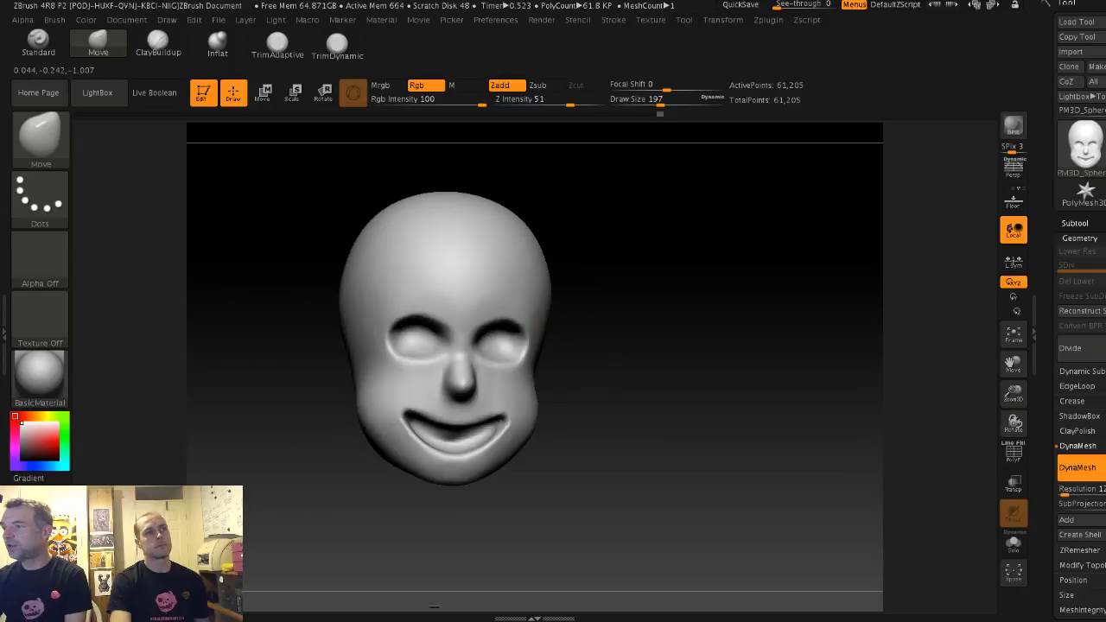
drag(407, 321, 400, 346)
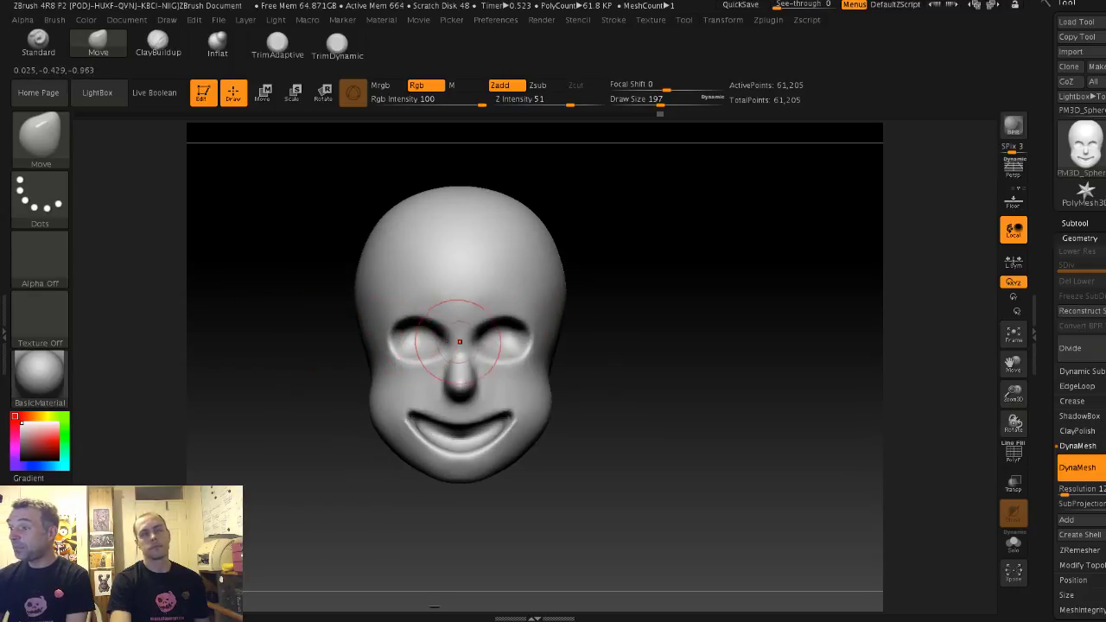
drag(320, 351, 342, 350)
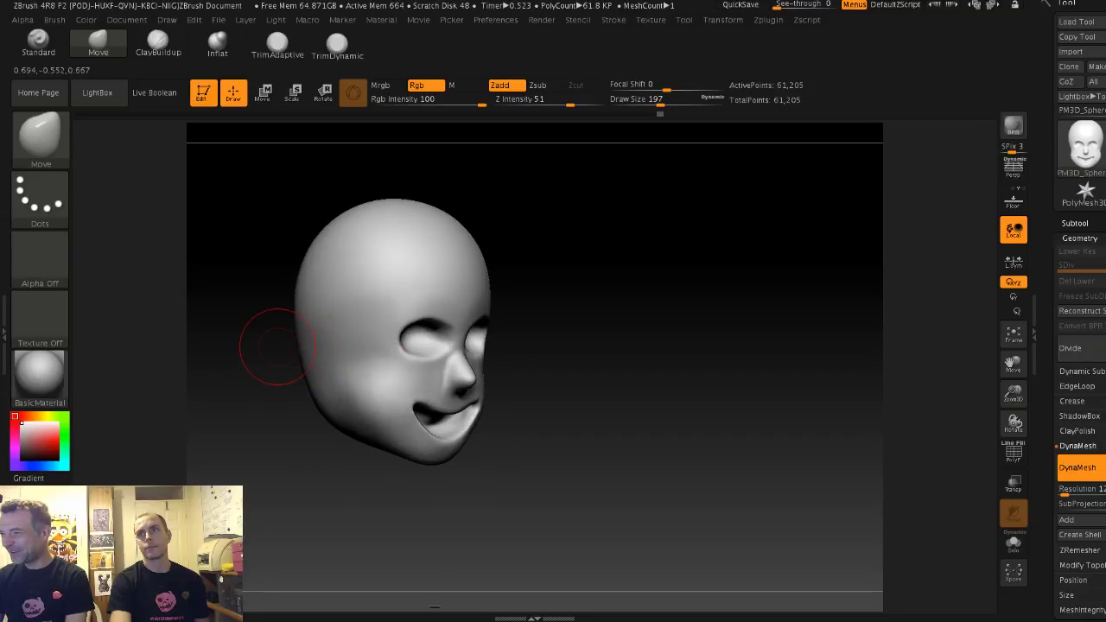
alt+drag(272, 346, 326, 365)
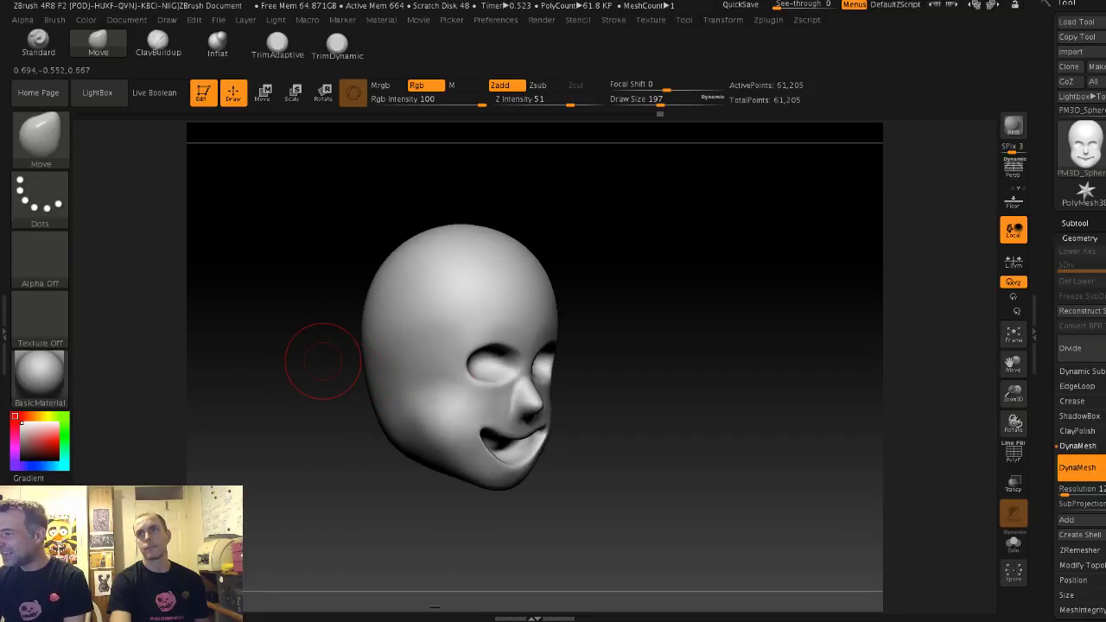
Step: Reduce the draw size to 101 and save the project under the name Ballora
key(s)
drag(289, 344, 260, 343)
drag(1057, 155, 1057, 158)
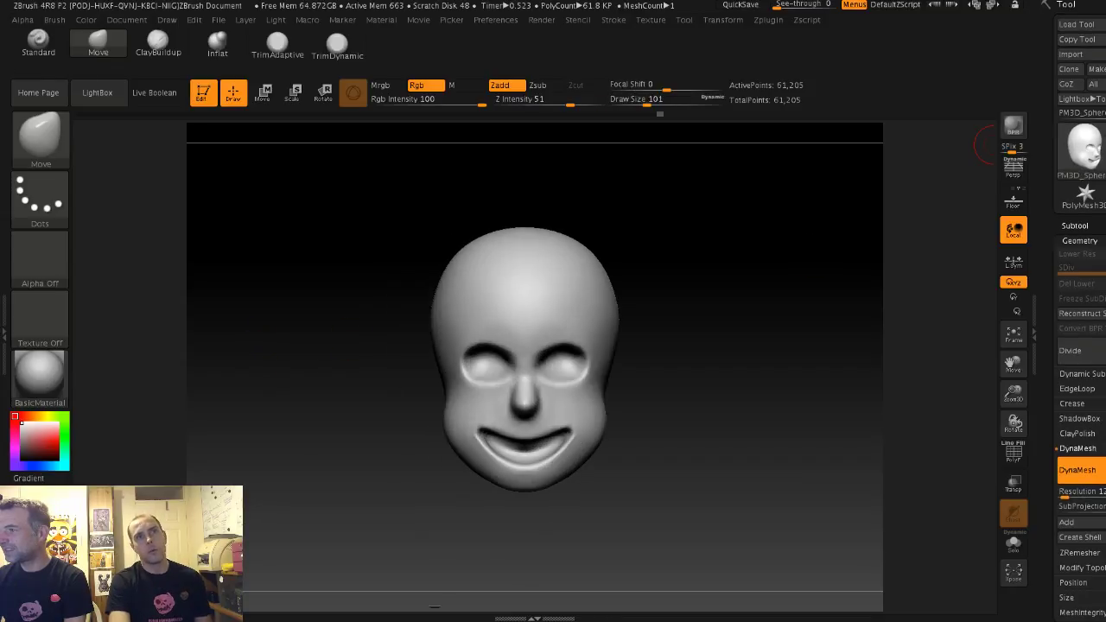
click(1075, 226)
click(218, 19)
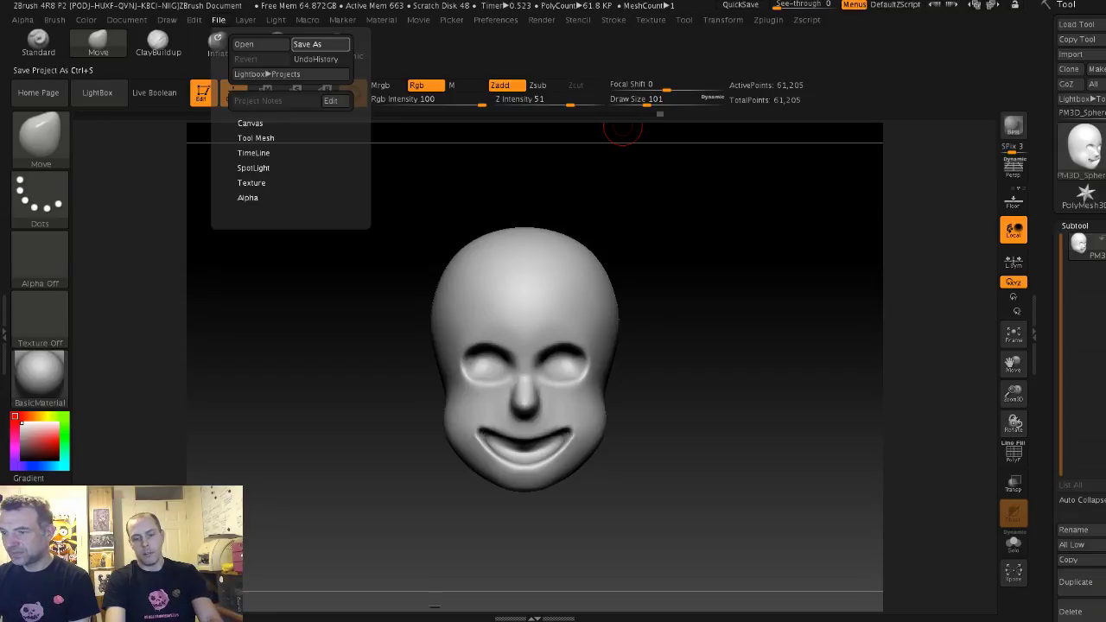
click(307, 43)
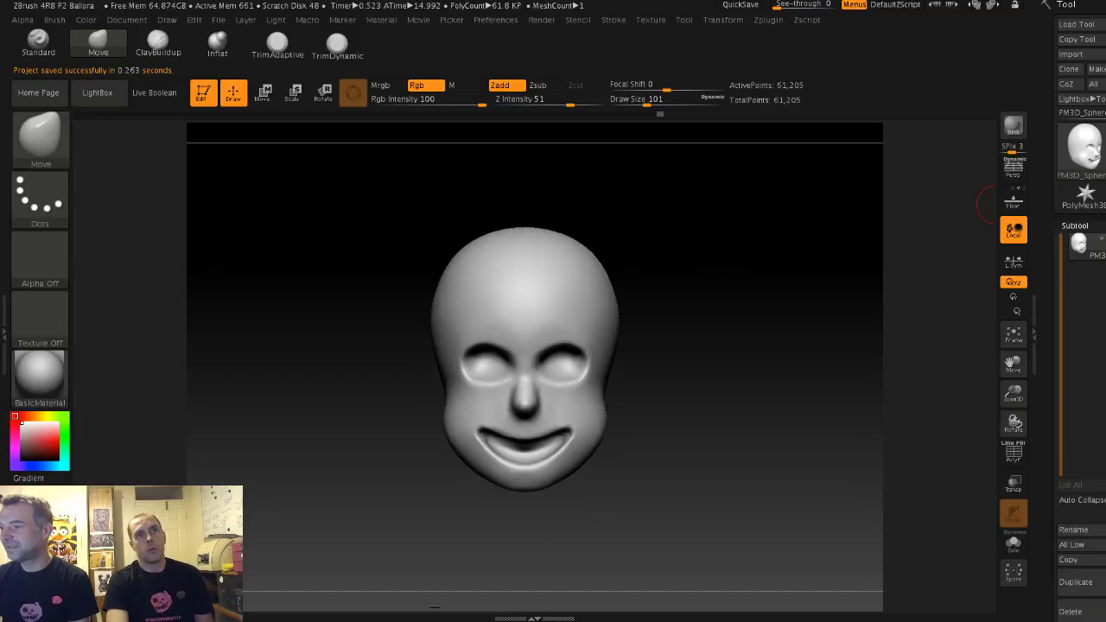
click(1075, 226)
Step: Mask a symmetrical hairline shape on both sides of the skull with MaskPen, leaving an unmasked strip down the centre
key(ctrl)
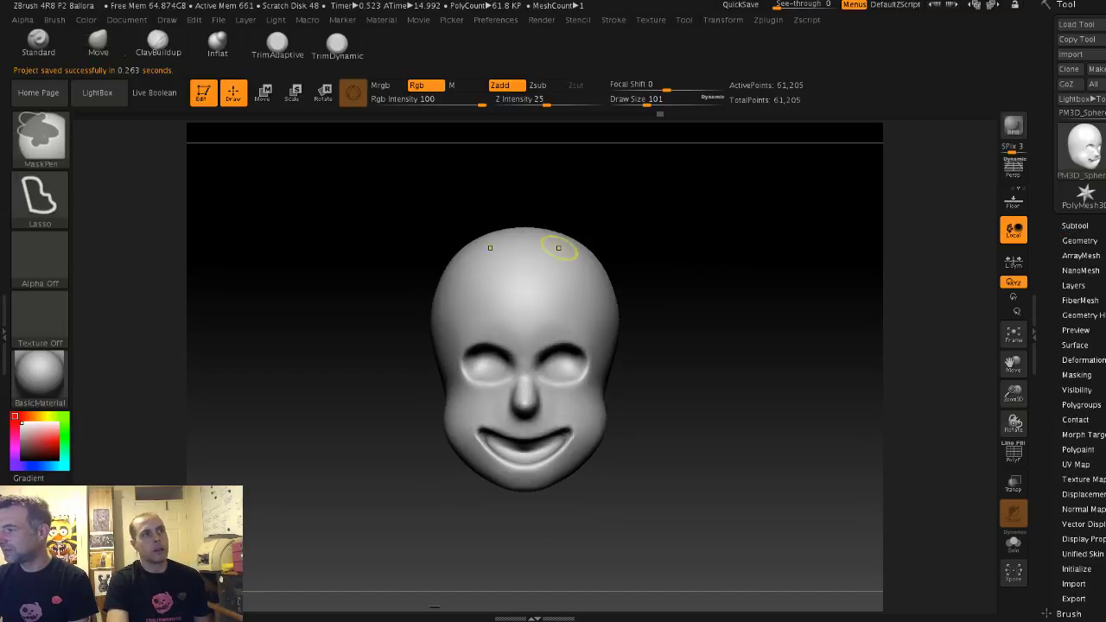
ctrl+drag(507, 245, 507, 241)
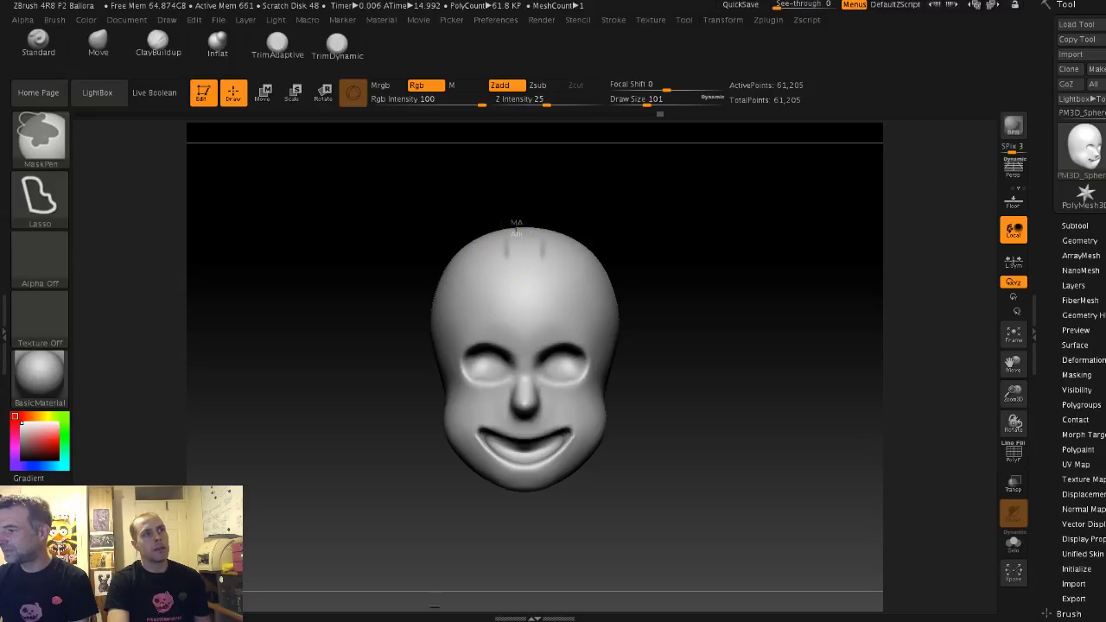
mouse_move(516, 229)
ctrl+mouse_down()
mouse_move(432, 235)
mouse_move(485, 291)
mouse_move(389, 279)
ctrl+mouse_up()
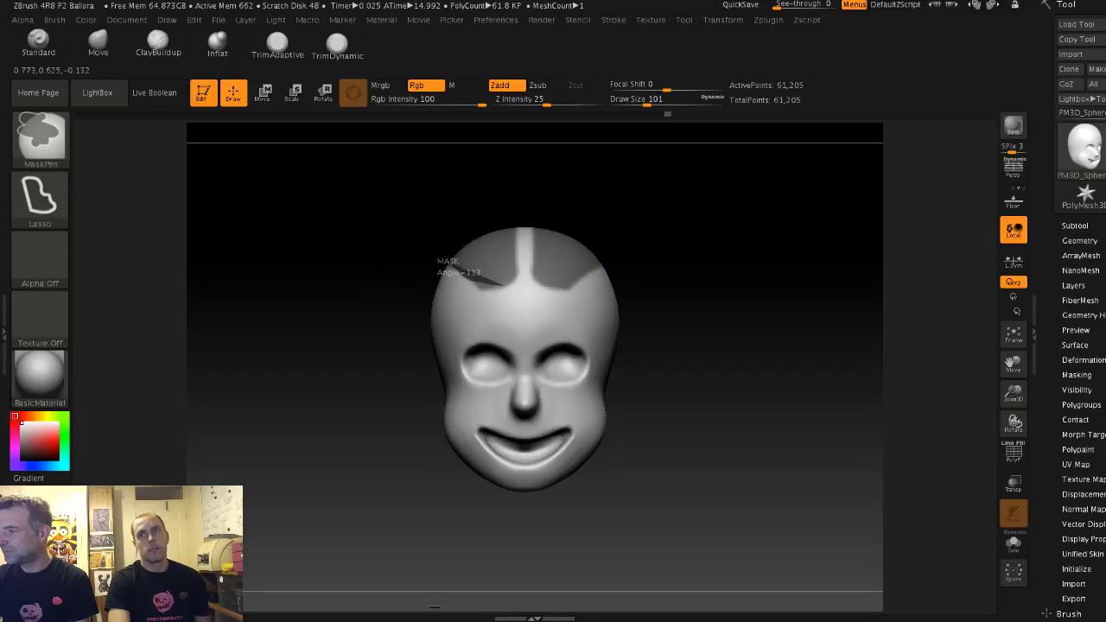
mouse_move(436, 264)
ctrl+mouse_down()
mouse_move(499, 256)
mouse_move(428, 268)
ctrl+mouse_up()
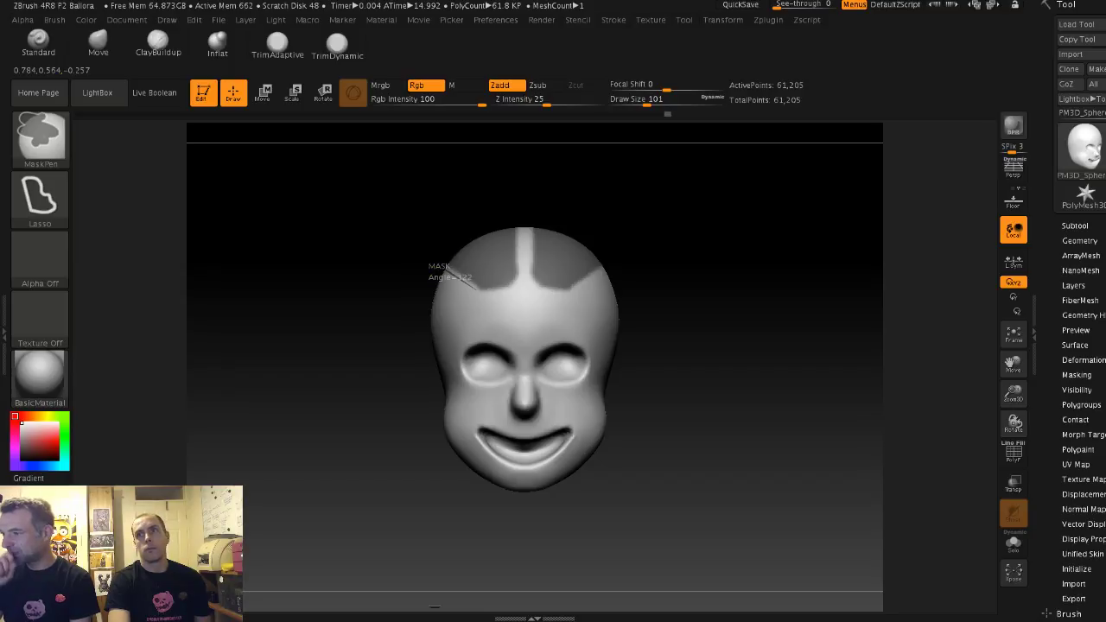
ctrl+drag(499, 301, 492, 281)
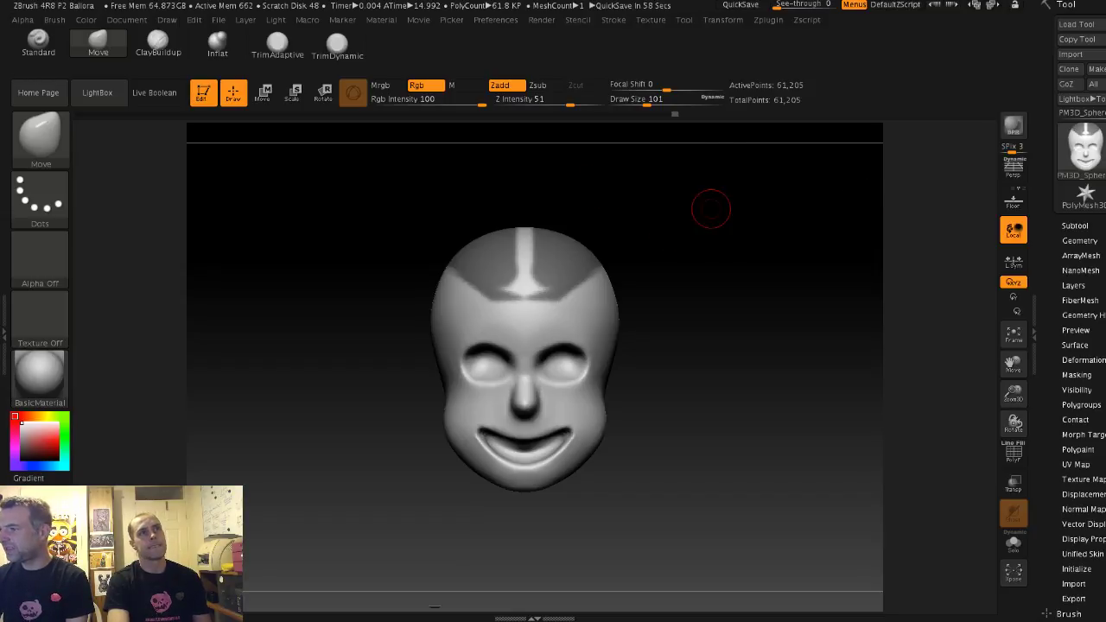
Step: Compare the enlarged head with what lies behind the window at See-through 54, restore it to 0 and clear the hairline mask
drag(779, 5, 808, 6)
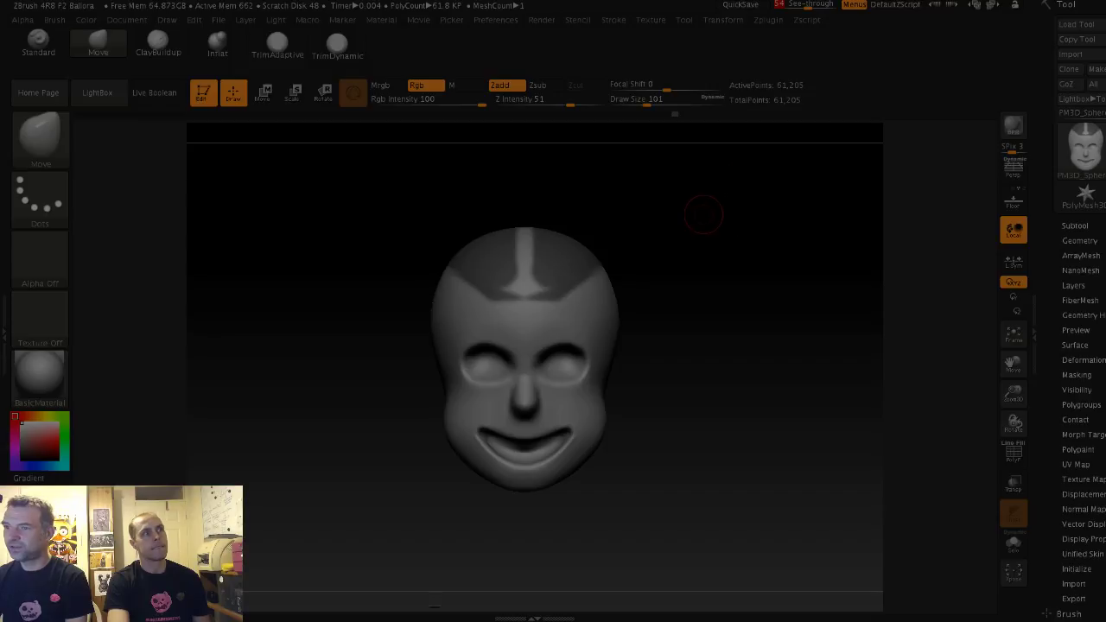
mouse_move(719, 246)
mouse_down()
mouse_move(669, 257)
mouse_move(782, 255)
mouse_move(719, 247)
mouse_move(808, 280)
mouse_move(791, 320)
mouse_move(782, 280)
mouse_move(805, 286)
mouse_move(803, 306)
mouse_move(819, 249)
mouse_move(831, 297)
mouse_move(820, 279)
mouse_up()
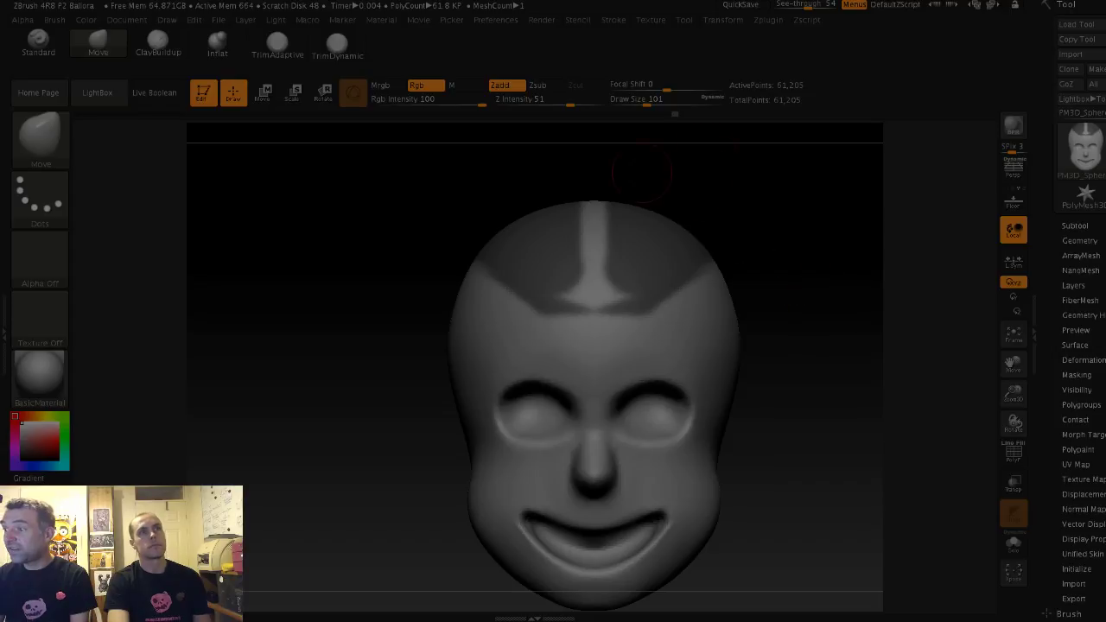
drag(808, 6, 776, 5)
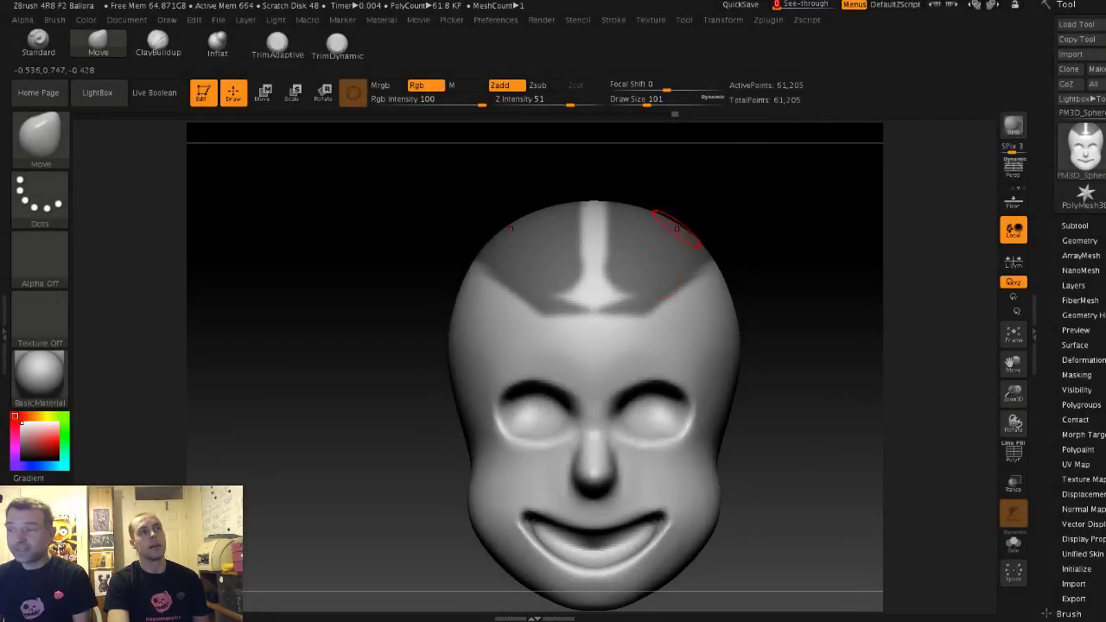
ctrl+click(441, 259)
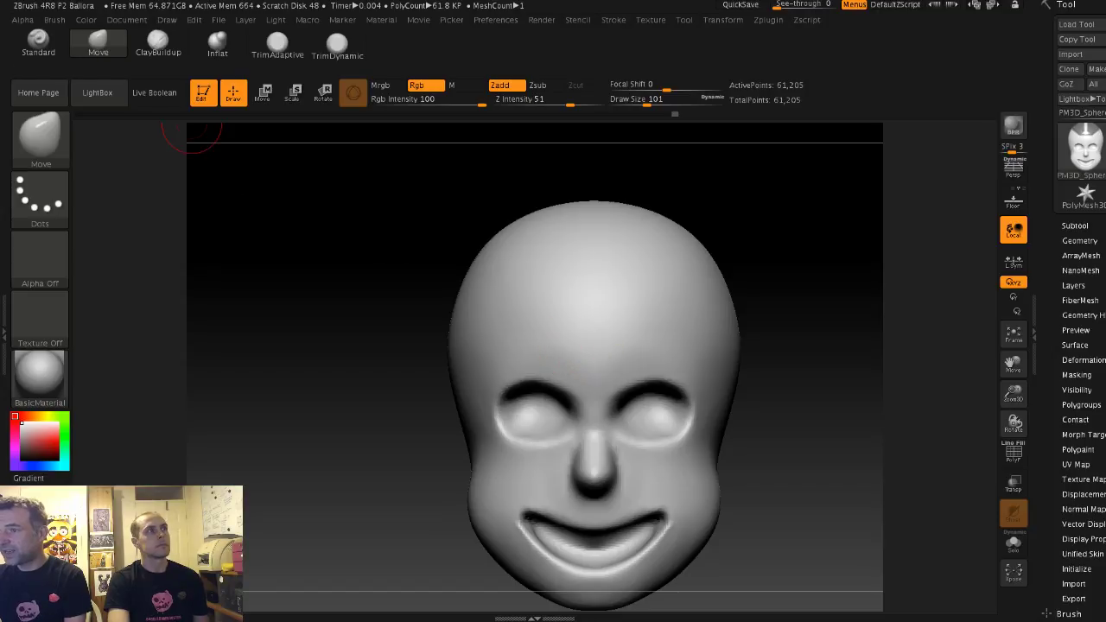
Step: Build up symmetrical eyebrow ridges above the eye sockets with ClayBuildup at draw sizes 101 and 68, smoothing them lightly
click(158, 42)
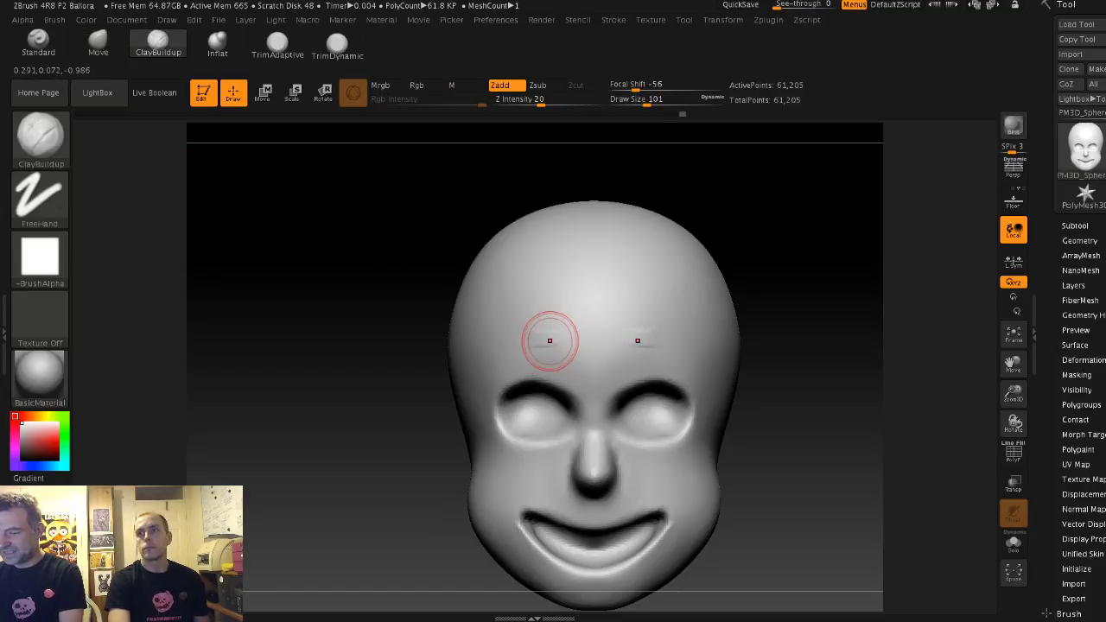
drag(555, 343, 519, 344)
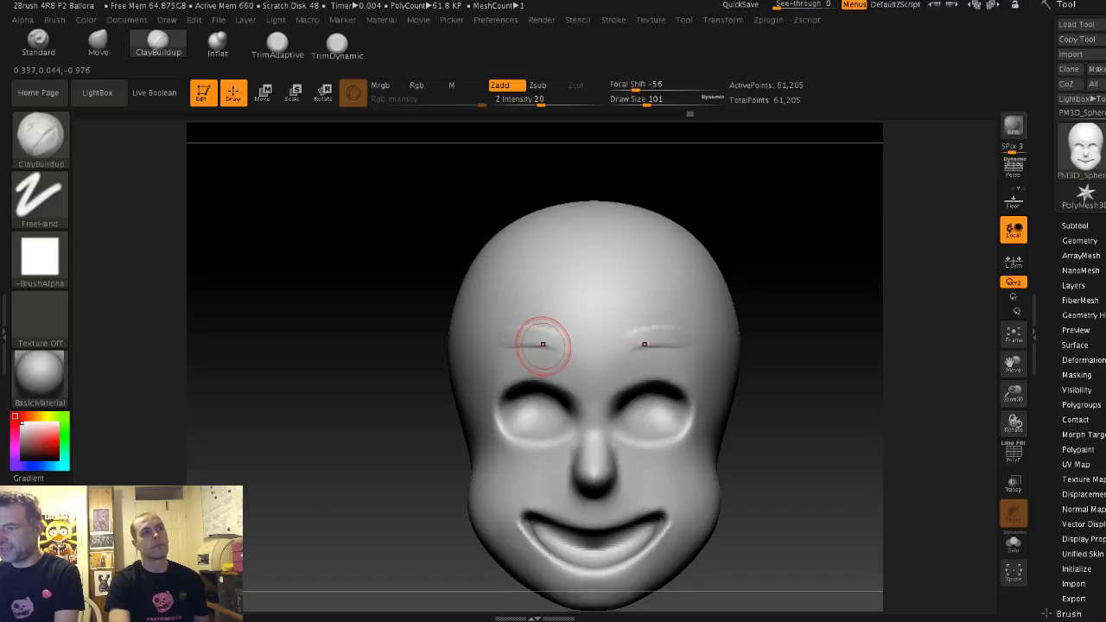
drag(555, 348, 491, 349)
key(s)
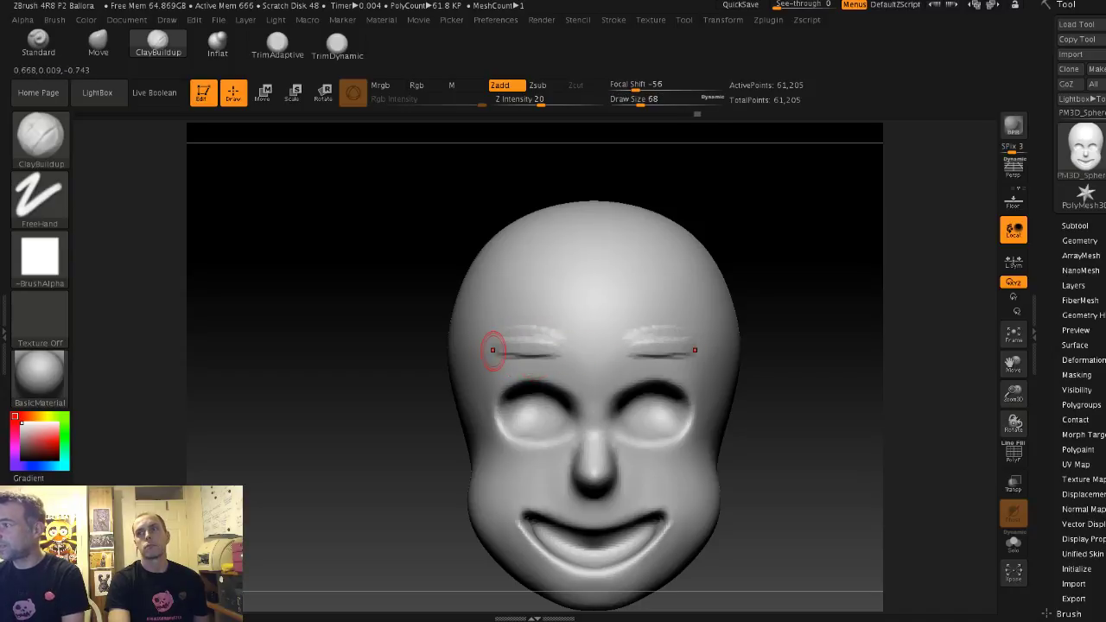
drag(572, 351, 492, 346)
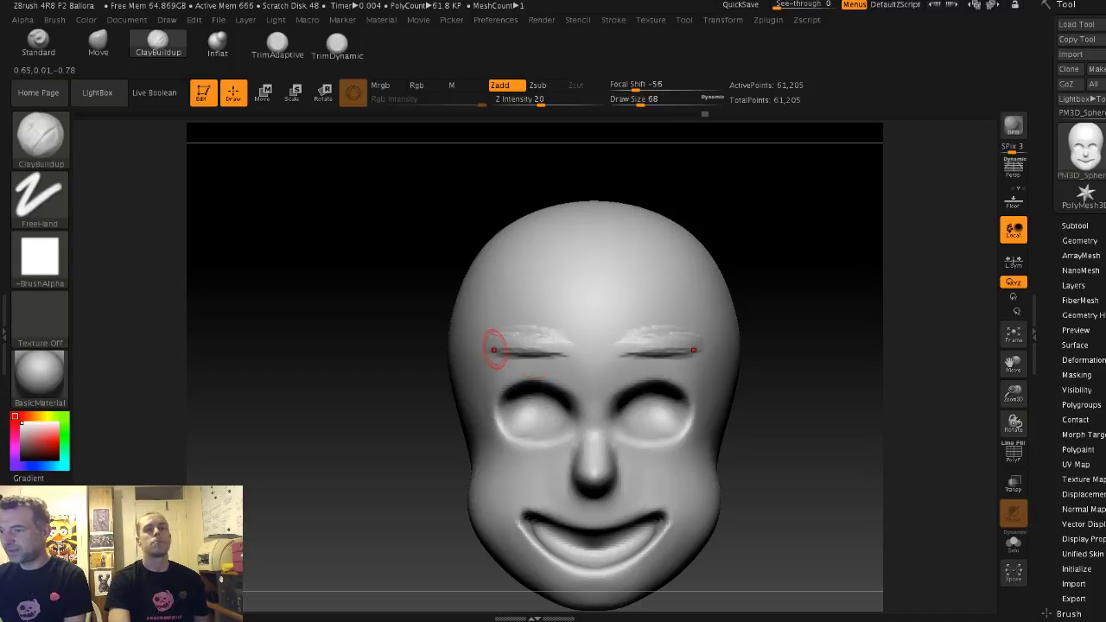
drag(563, 354, 508, 346)
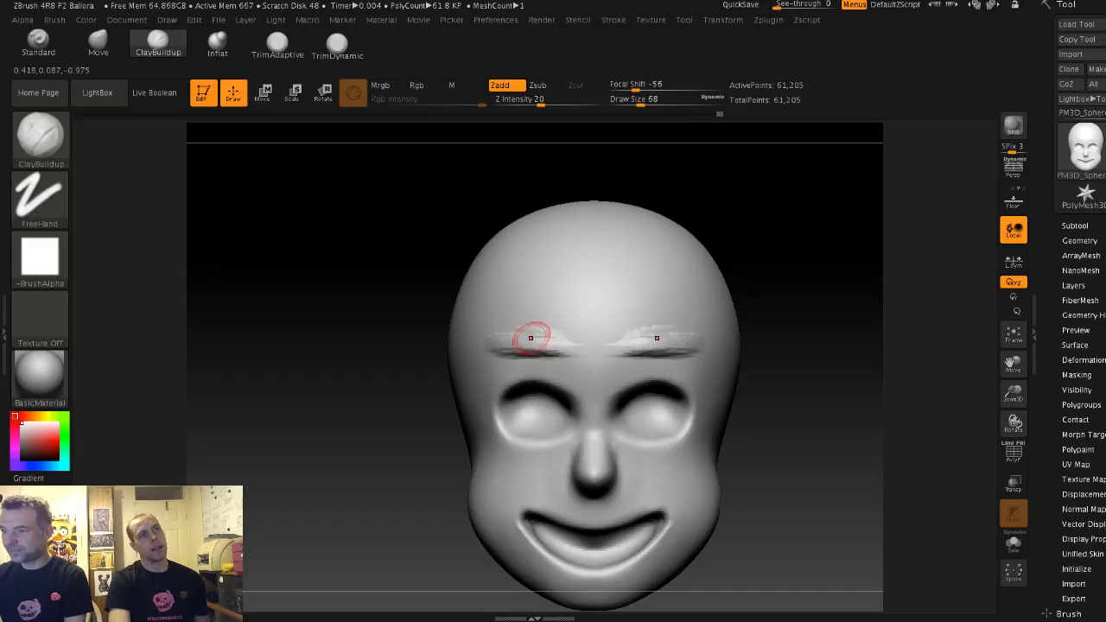
shift+drag(586, 351, 481, 341)
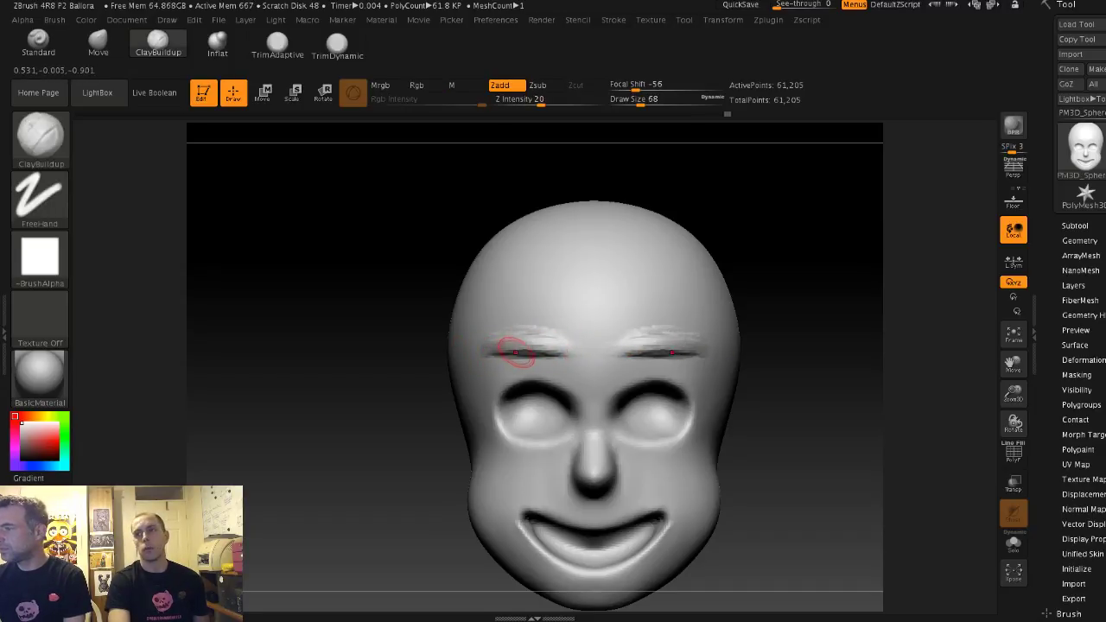
Step: Switch to the Move brush, enlarge the draw size to 124 and smooth the eyebrow ridges
mouse_move(392, 325)
alt+mouse_down()
mouse_move(367, 302)
mouse_move(372, 318)
alt+mouse_up()
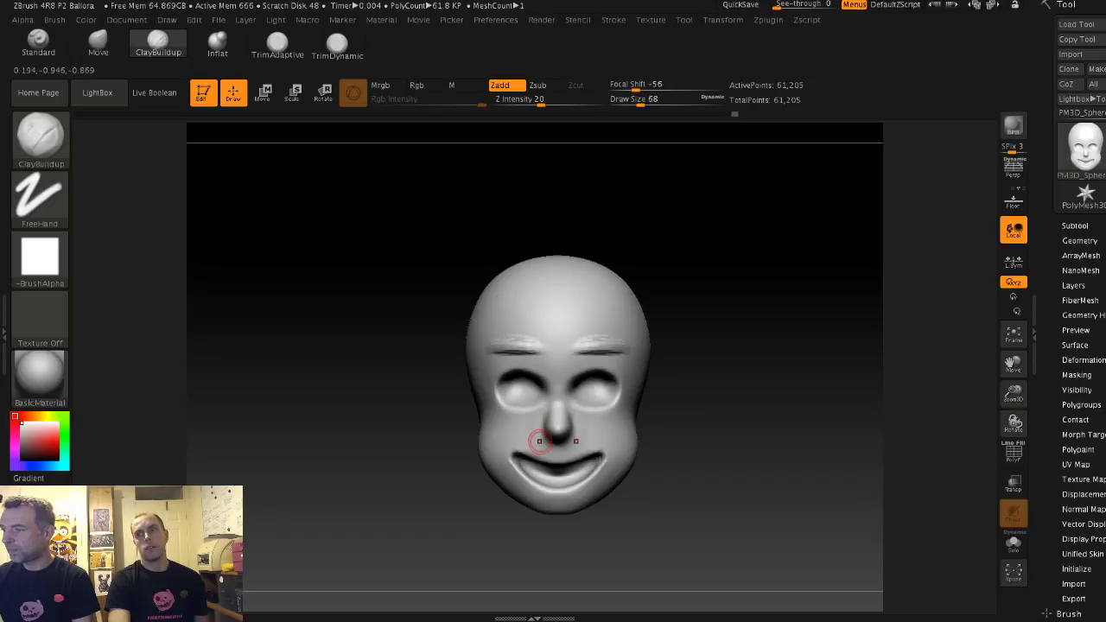
key(s)
drag(546, 449, 556, 449)
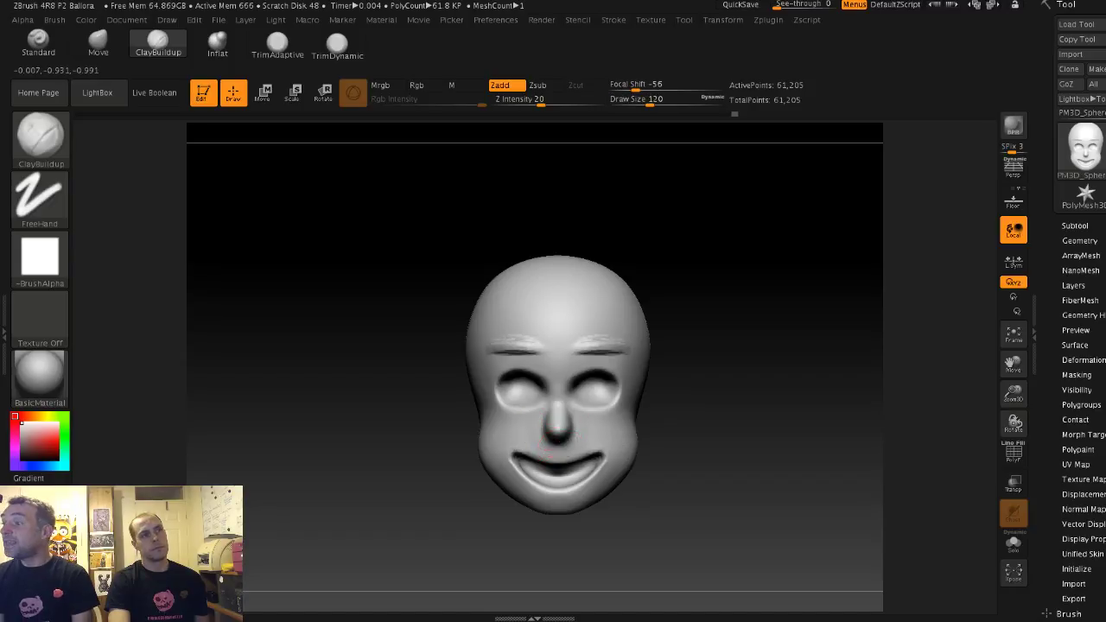
click(98, 41)
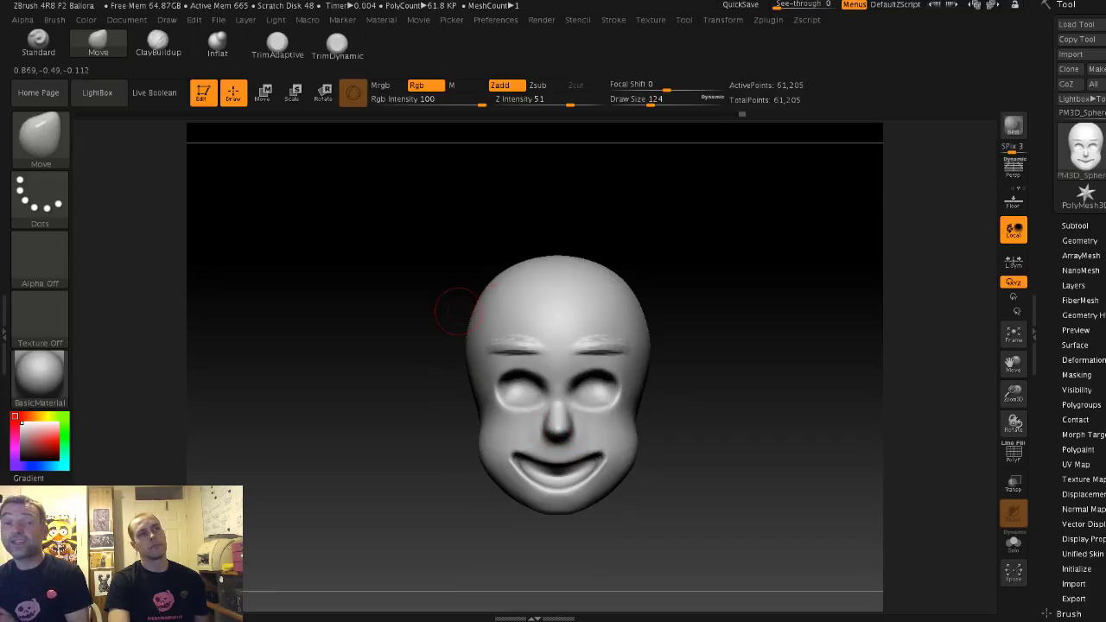
shift+drag(513, 340, 524, 344)
mouse_move(397, 346)
mouse_down()
mouse_move(467, 347)
mouse_move(399, 346)
mouse_up()
Step: Lasso a symmetrical hairline mask over both sides of the upper skull with MaskPen, leaving an unmasked strip down the centre
key(ctrl)
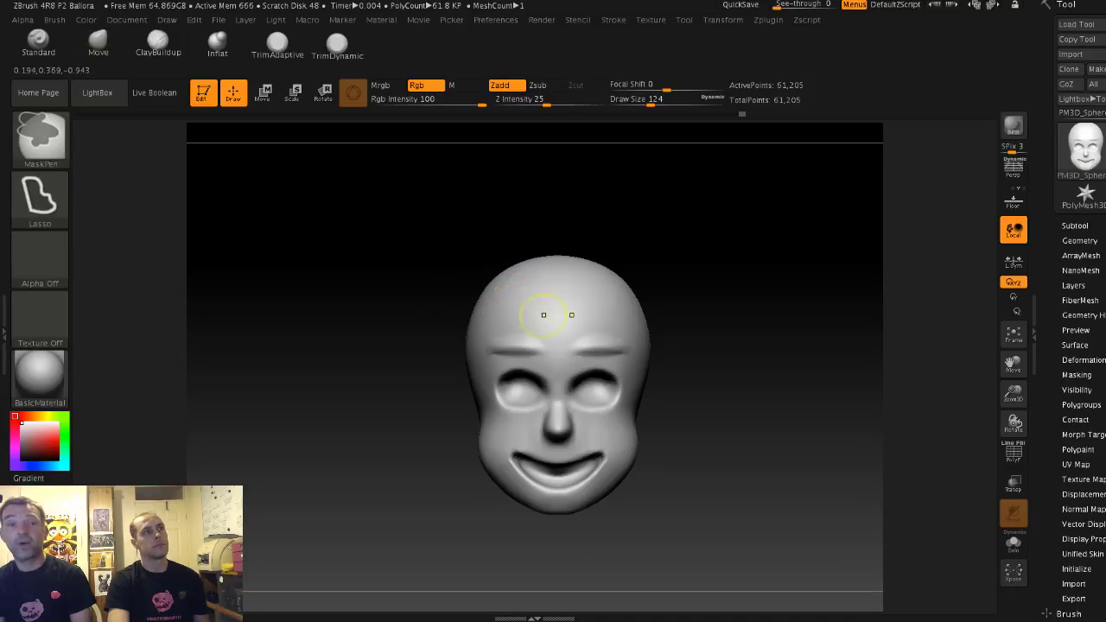
ctrl+drag(552, 292, 432, 281)
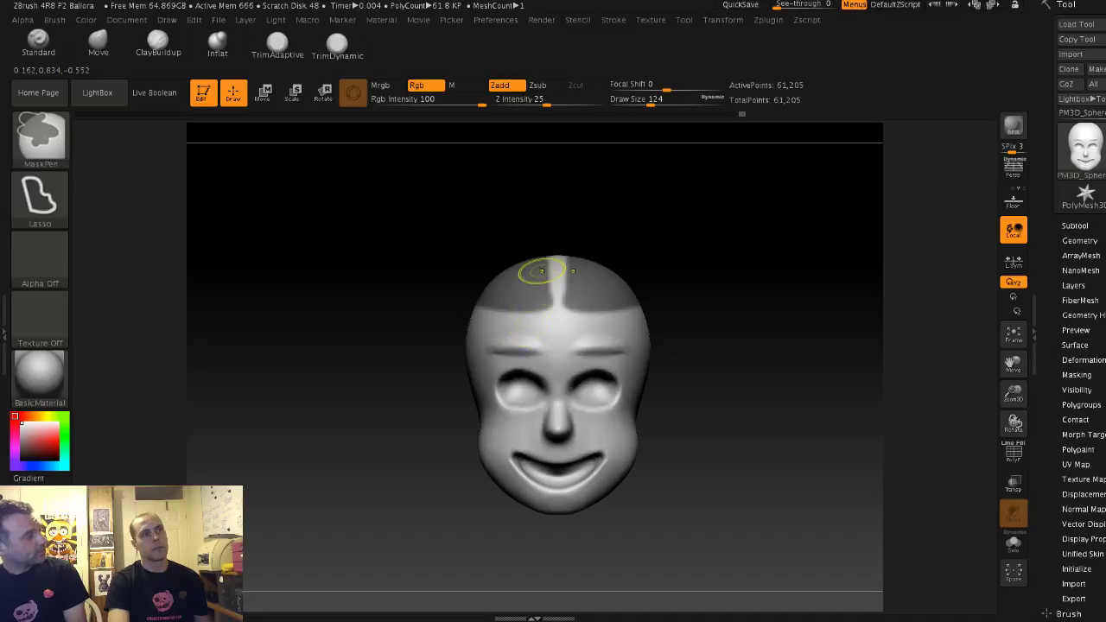
ctrl+alt+drag(550, 257, 550, 259)
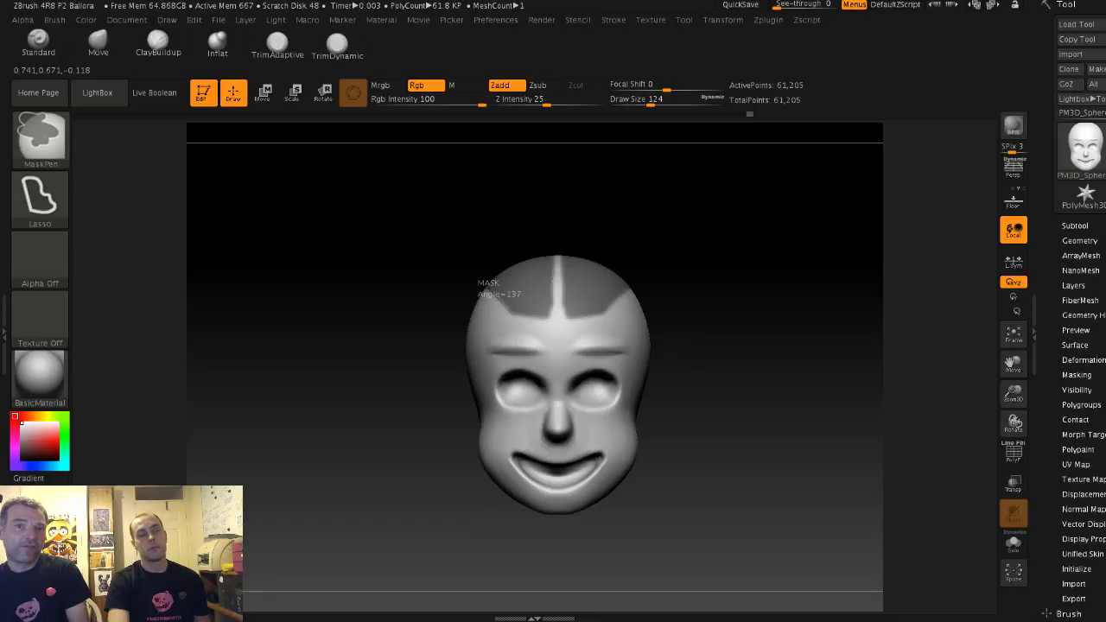
mouse_move(547, 316)
ctrl+mouse_down()
mouse_move(558, 286)
mouse_move(554, 242)
ctrl+mouse_up()
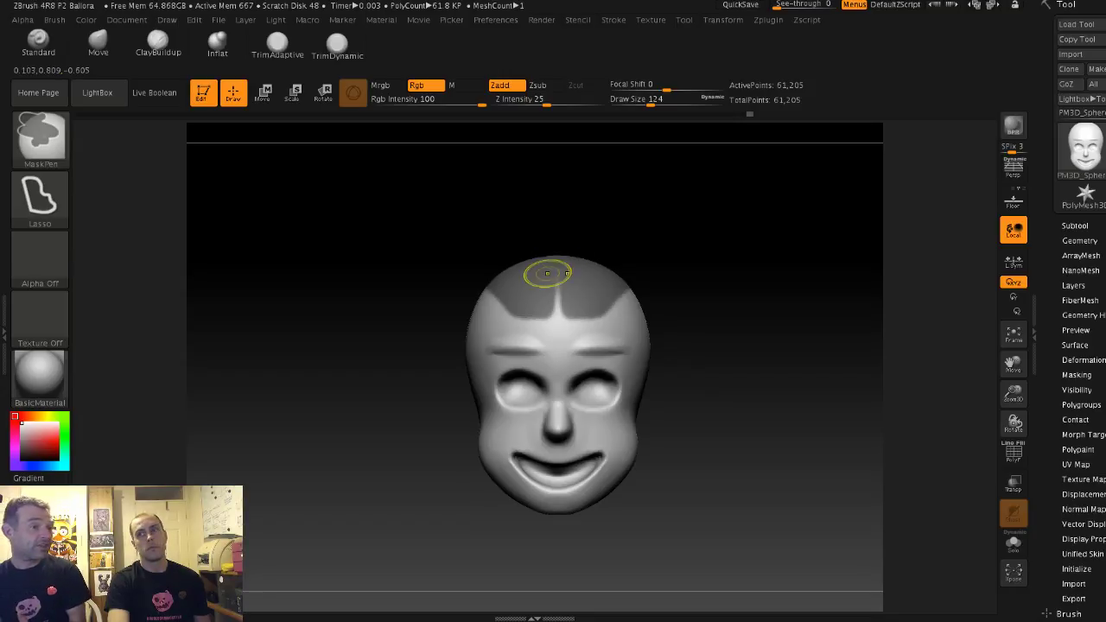
key(ctrl+i)
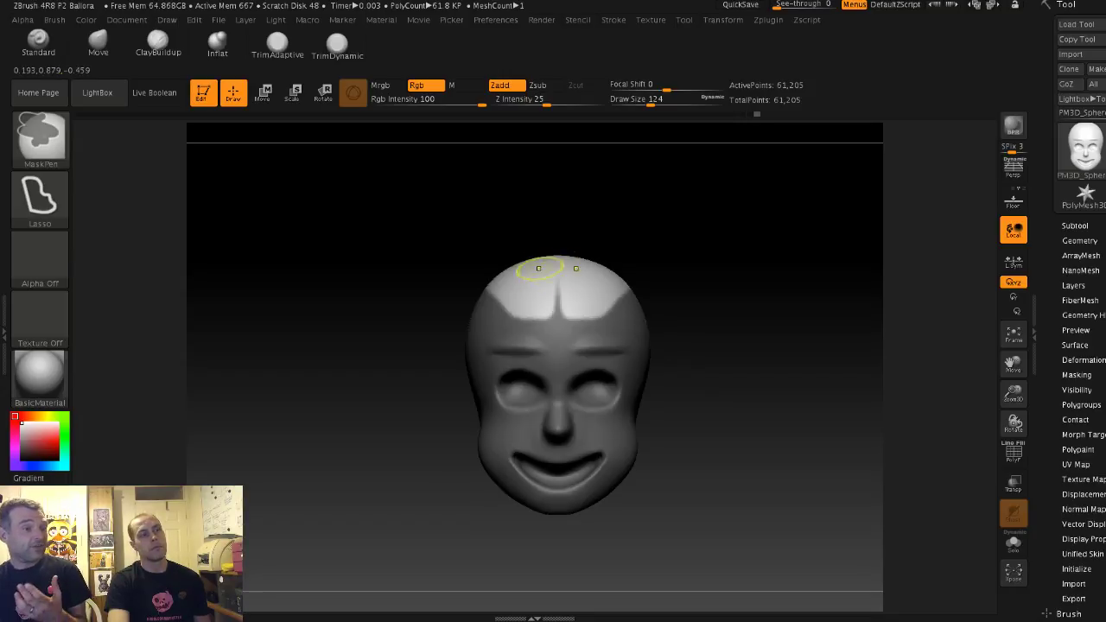
key(ctrl+i)
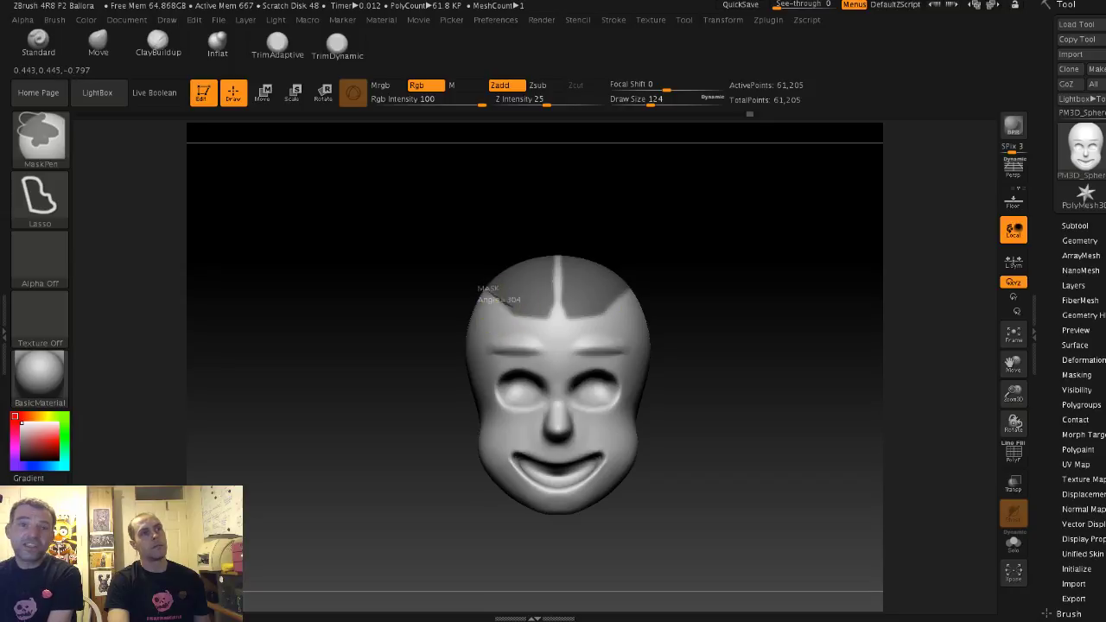
Step: Select the ClayBuildup brush and change the MaskPen stroke from Lasso to FreeHand at draw size 101
drag(424, 266, 377, 251)
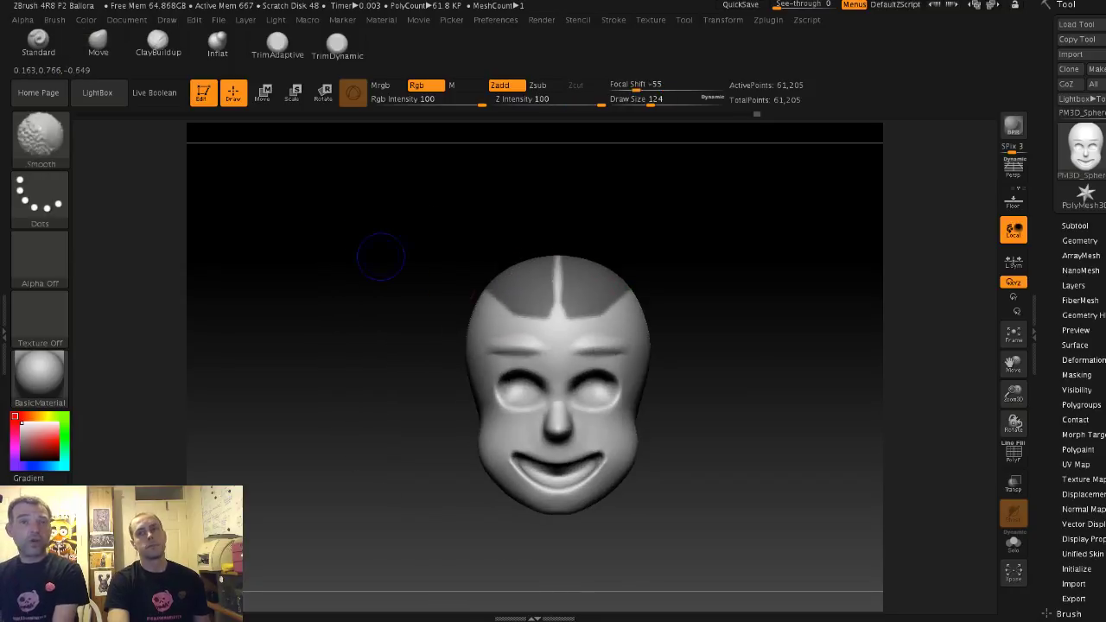
key(ctrl)
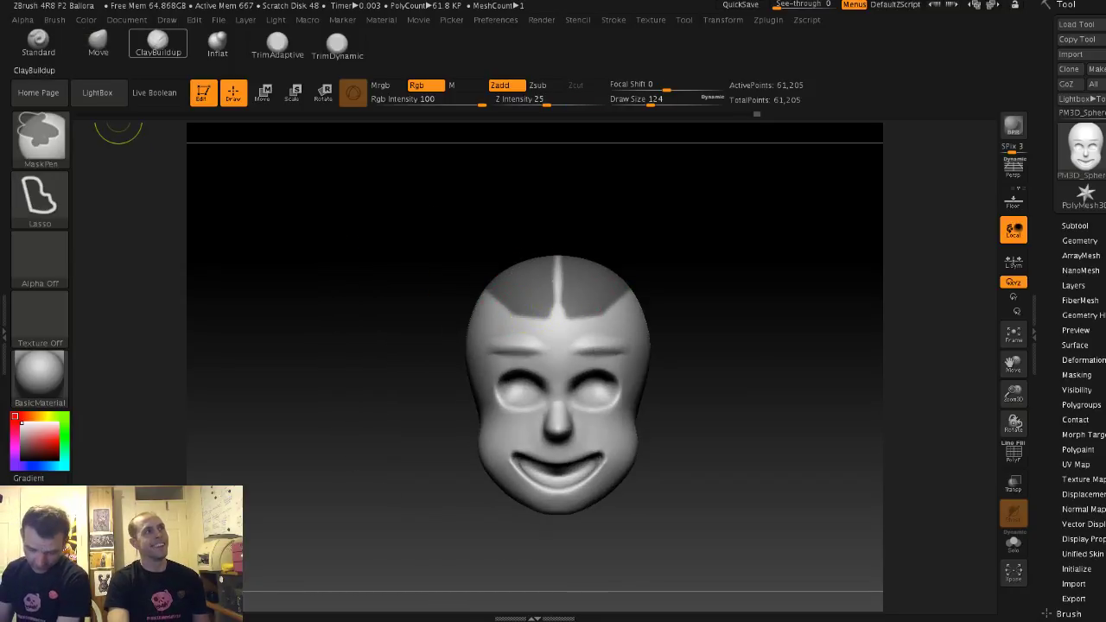
click(158, 42)
key(ctrl)
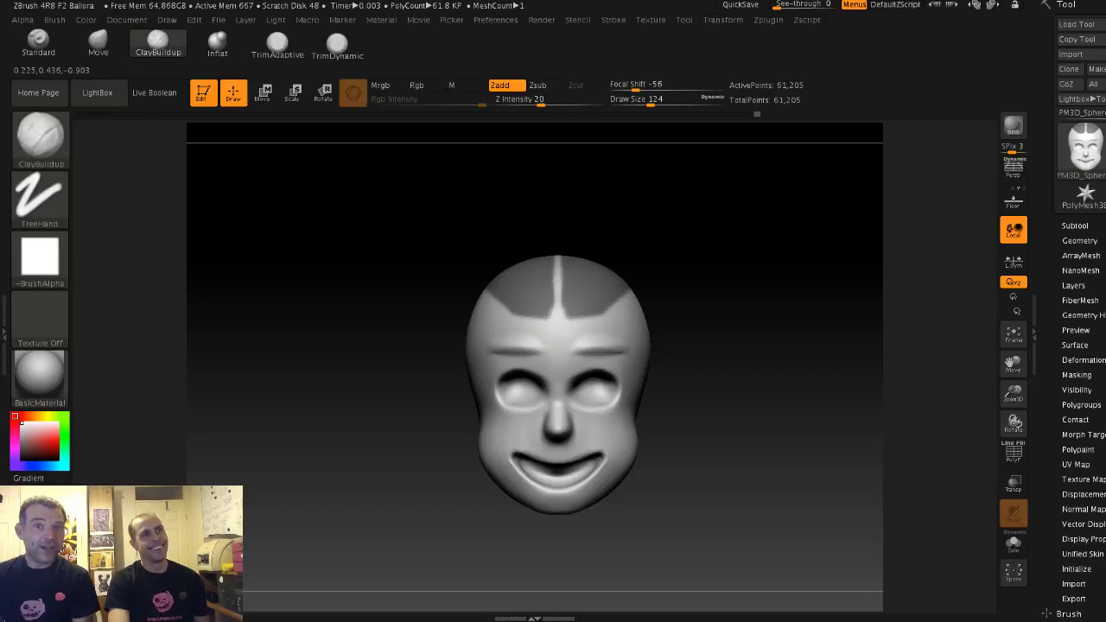
key(ctrl)
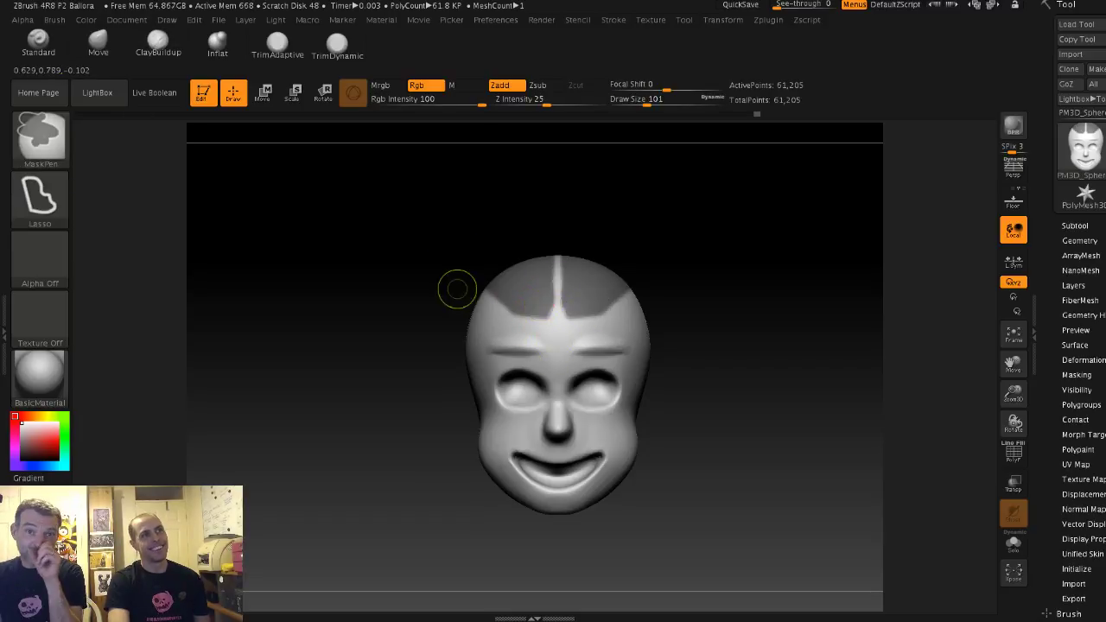
click(85, 198)
click(230, 211)
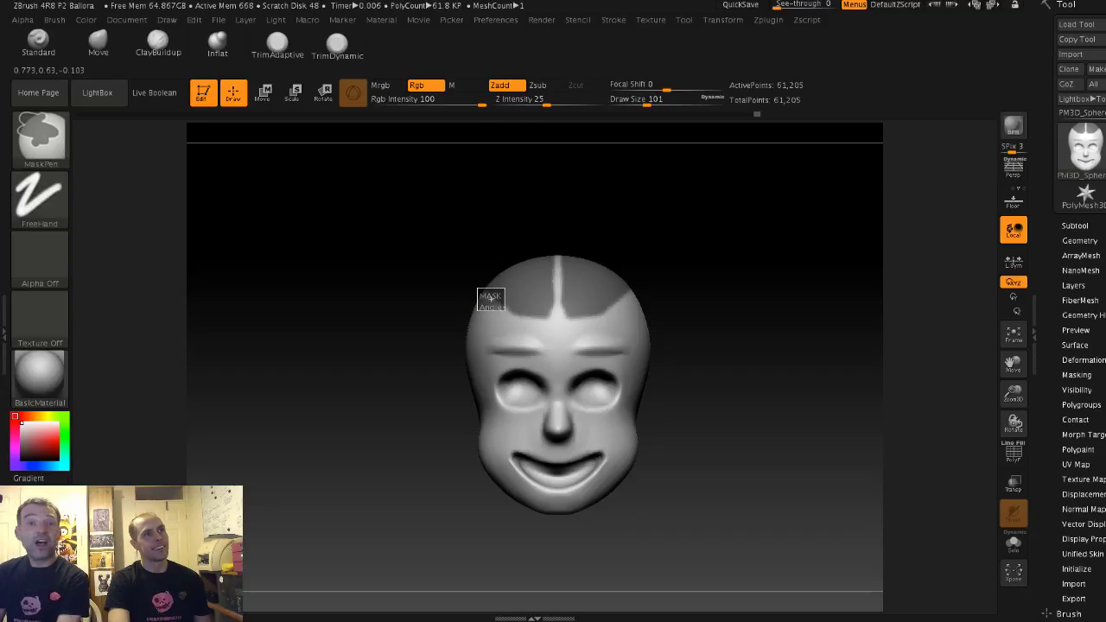
click(60, 197)
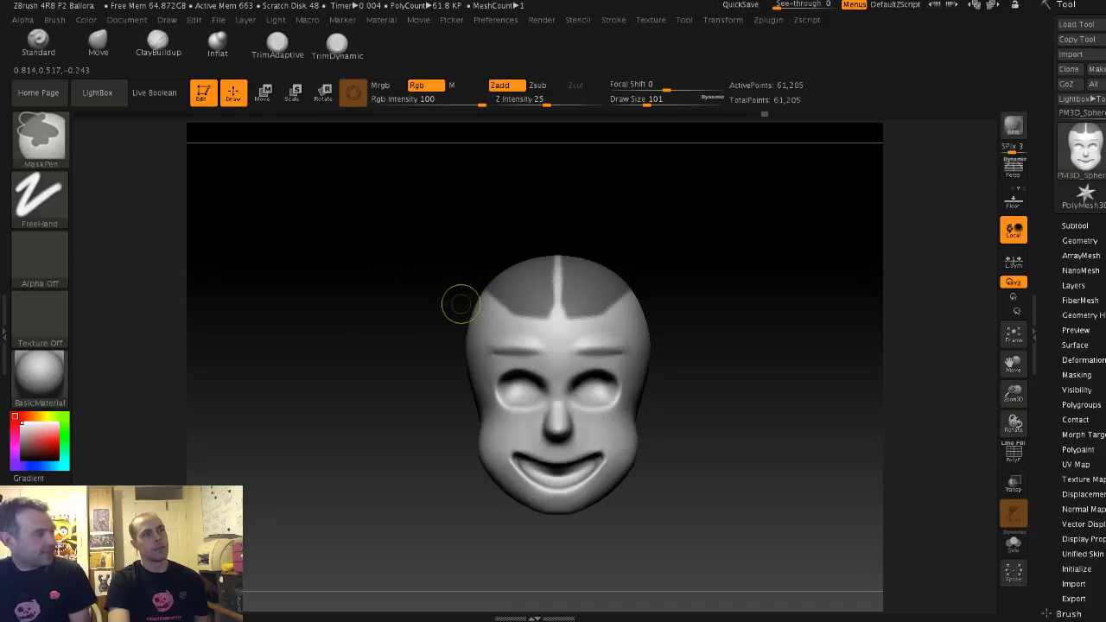
Step: Paint along the scalp mask's inner and front edges at draw size 74, narrowing the unmasked centre strip to a thin parting
mouse_move(550, 314)
ctrl+mouse_down()
mouse_move(510, 316)
mouse_move(540, 320)
ctrl+mouse_up()
key(ctrl+z)
key(s)
ctrl+click(551, 305)
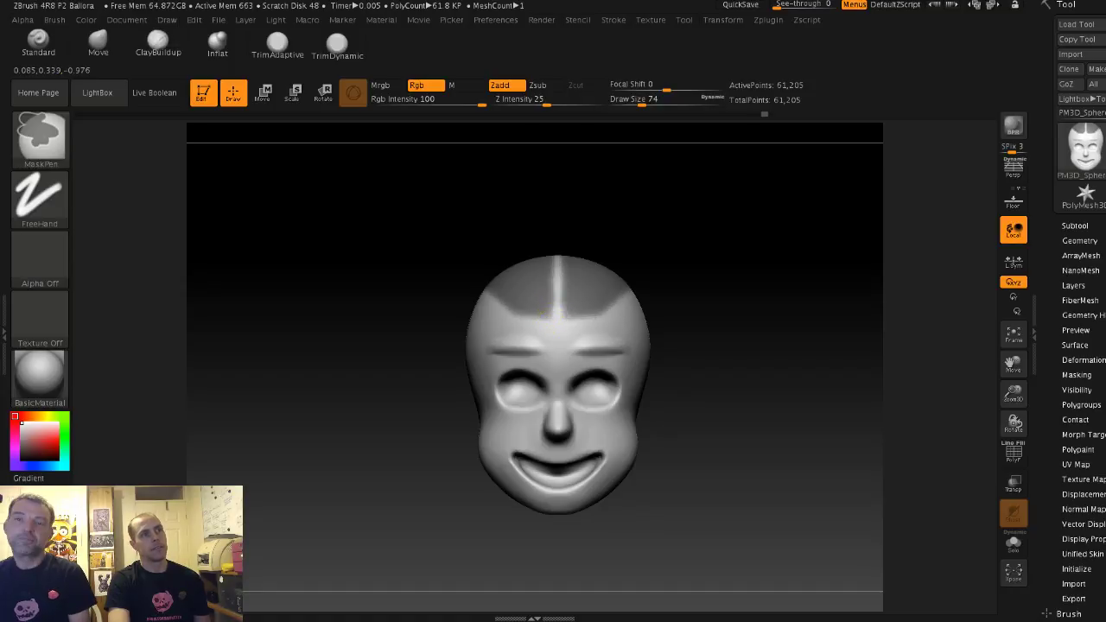
ctrl+drag(553, 249, 529, 310)
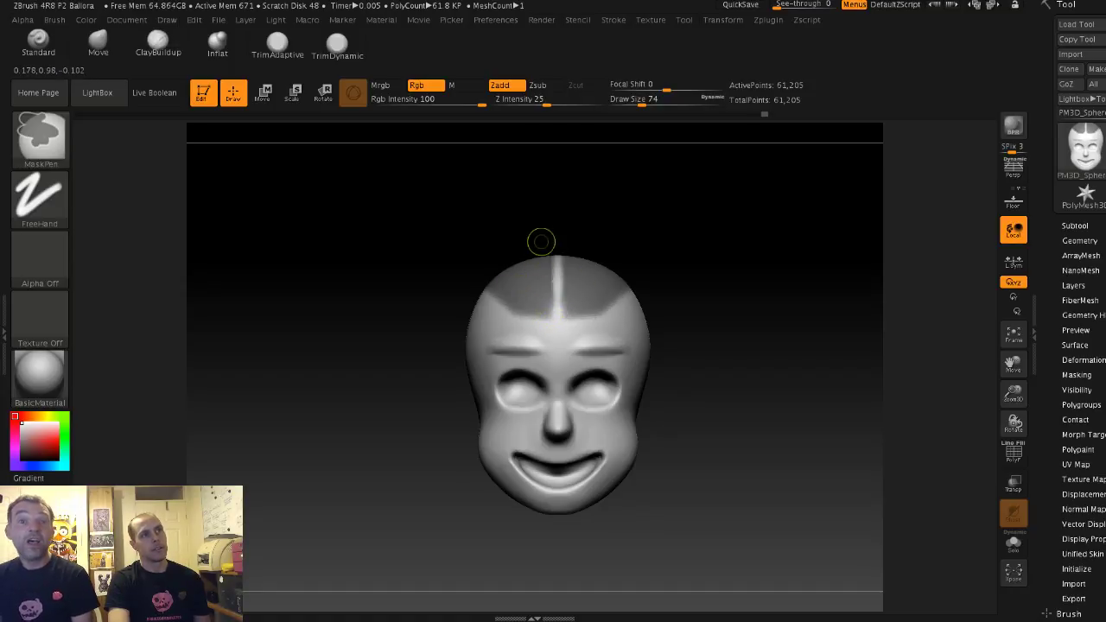
ctrl+drag(519, 244, 558, 315)
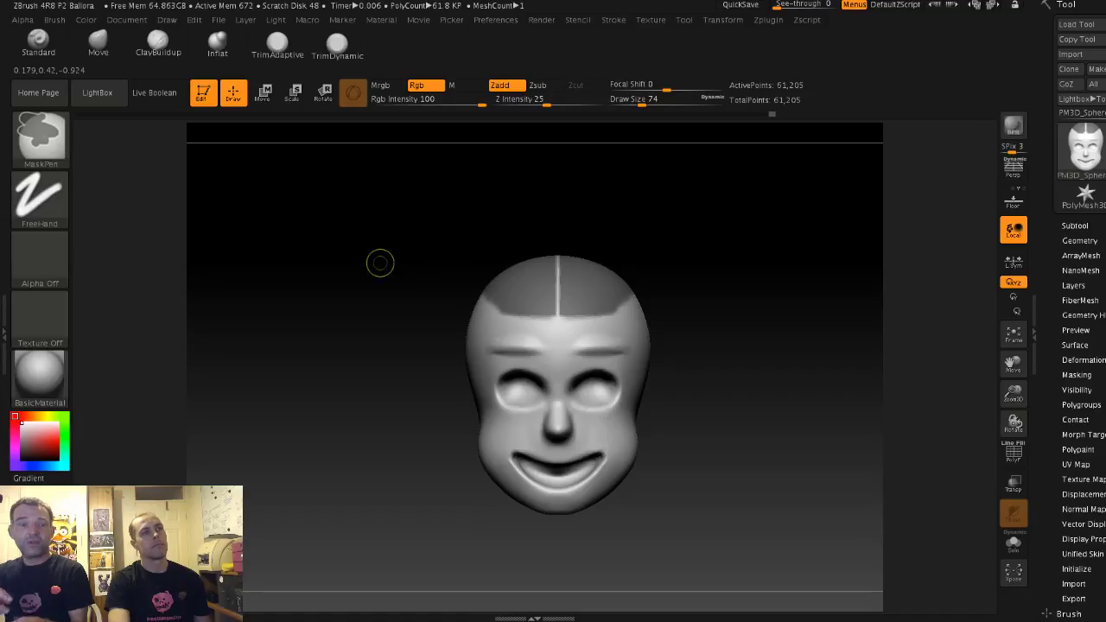
Step: Even out the scalp mask's lower edge around the back and sides of the head, reducing the draw size to 54
drag(380, 262, 537, 308)
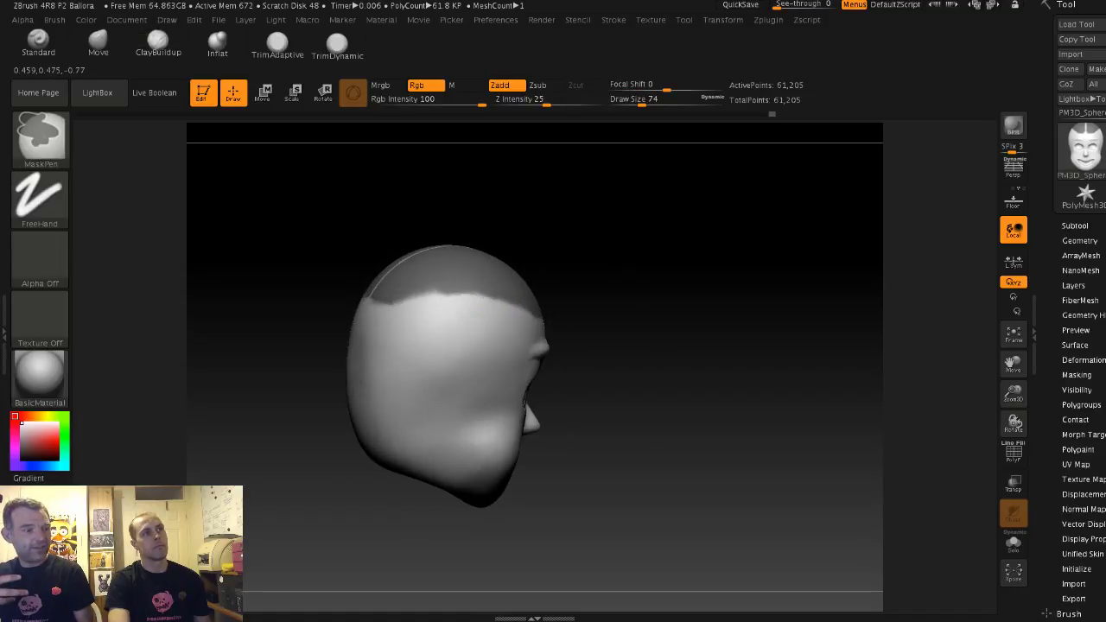
drag(333, 294, 432, 302)
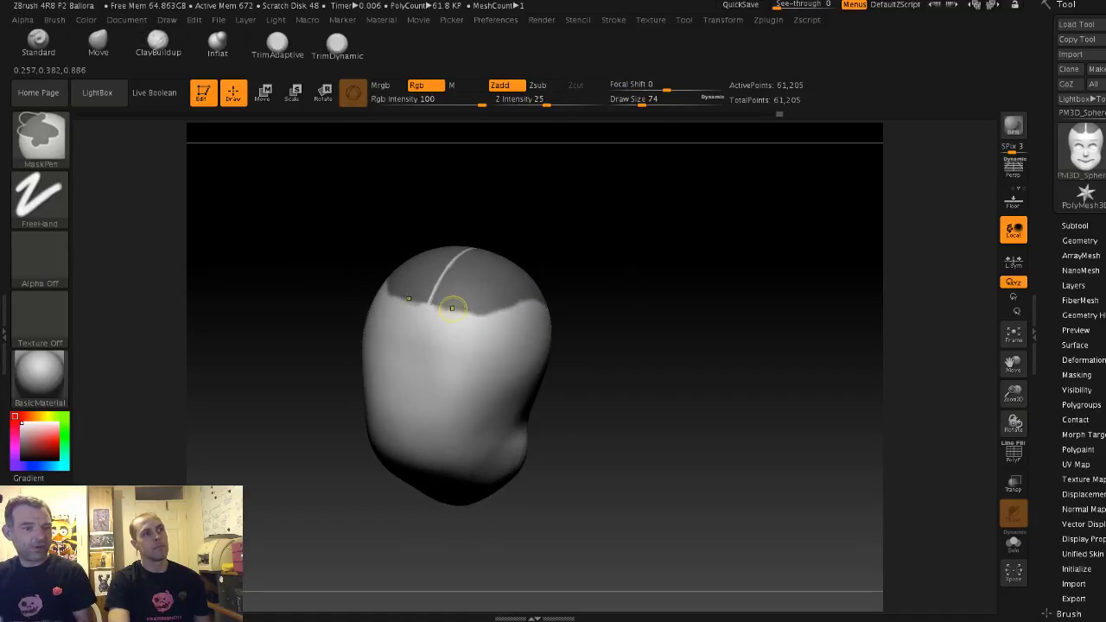
drag(670, 316, 576, 316)
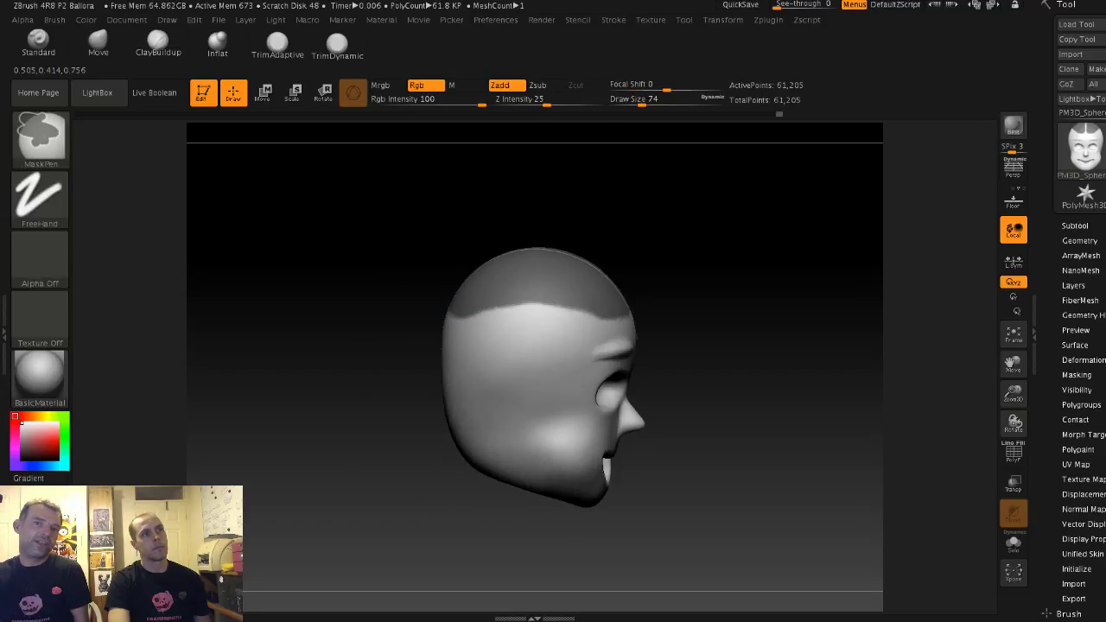
mouse_move(736, 329)
mouse_down()
mouse_move(385, 308)
mouse_move(449, 337)
mouse_up()
key(s)
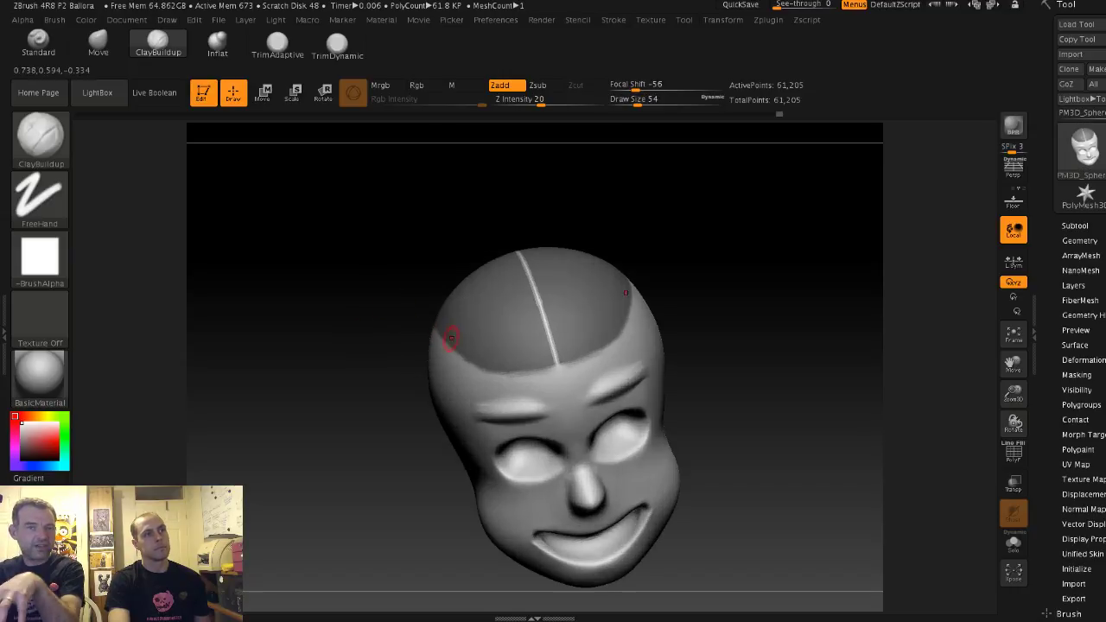
shift+drag(758, 321, 753, 277)
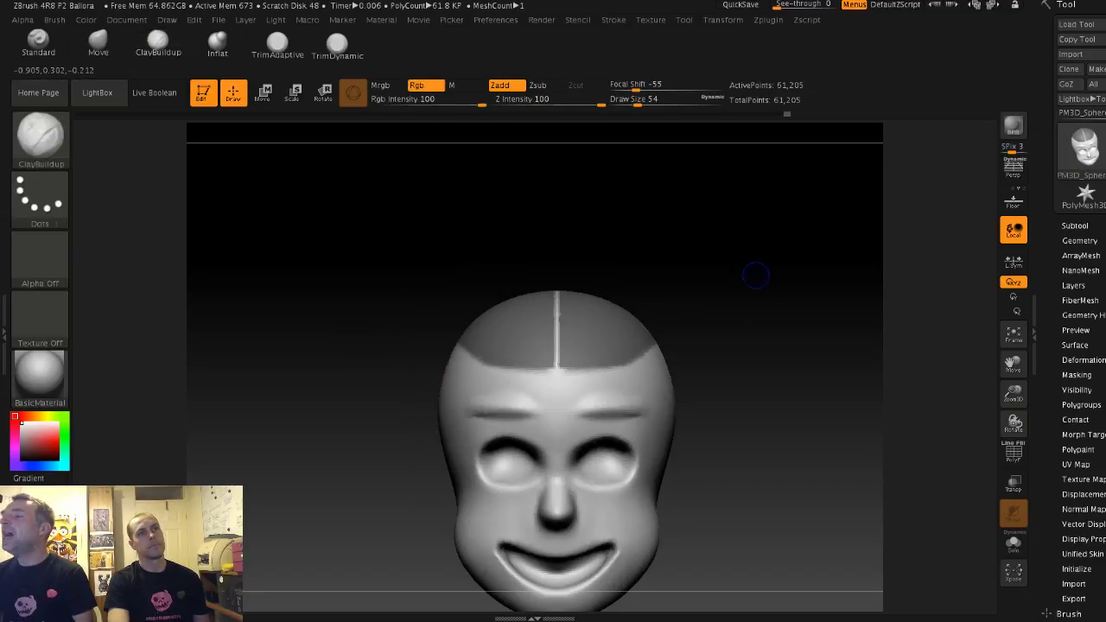
Step: Duplicate the masked head as a second subtool
click(1075, 226)
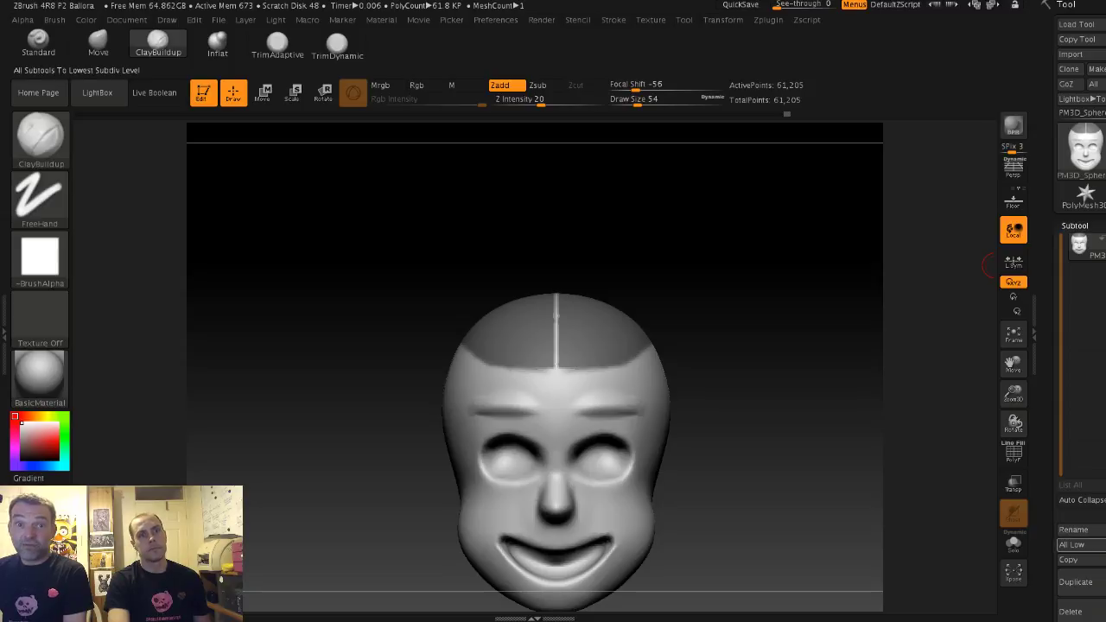
click(1076, 581)
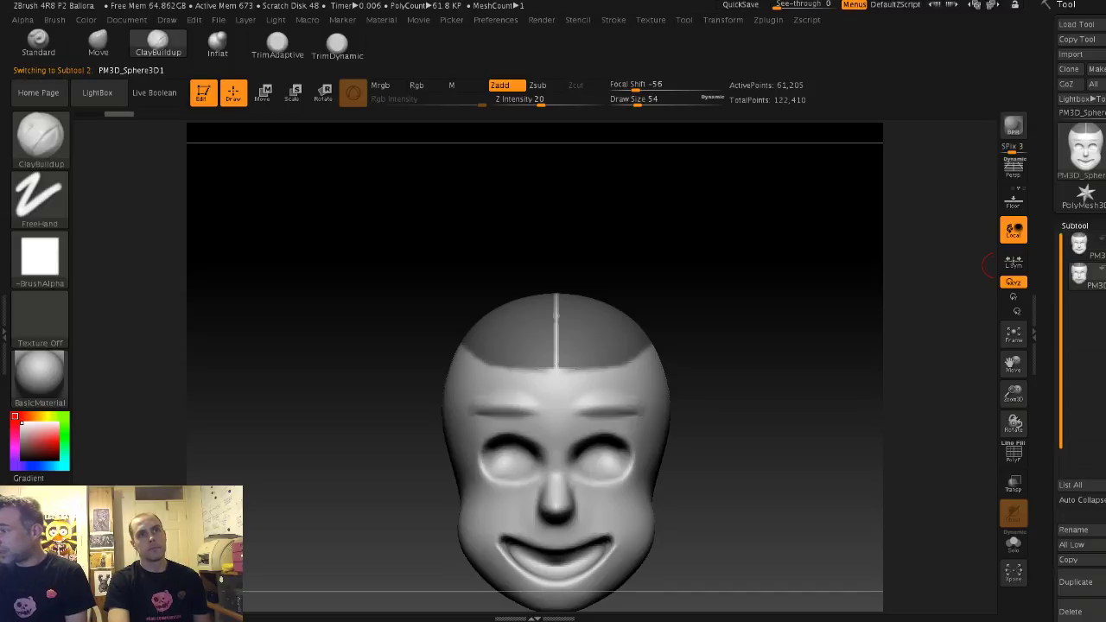
click(1075, 225)
Step: Look through the Geometry settings for the duplicated head, examining the DynaMesh and EdgeLoop options
click(1079, 240)
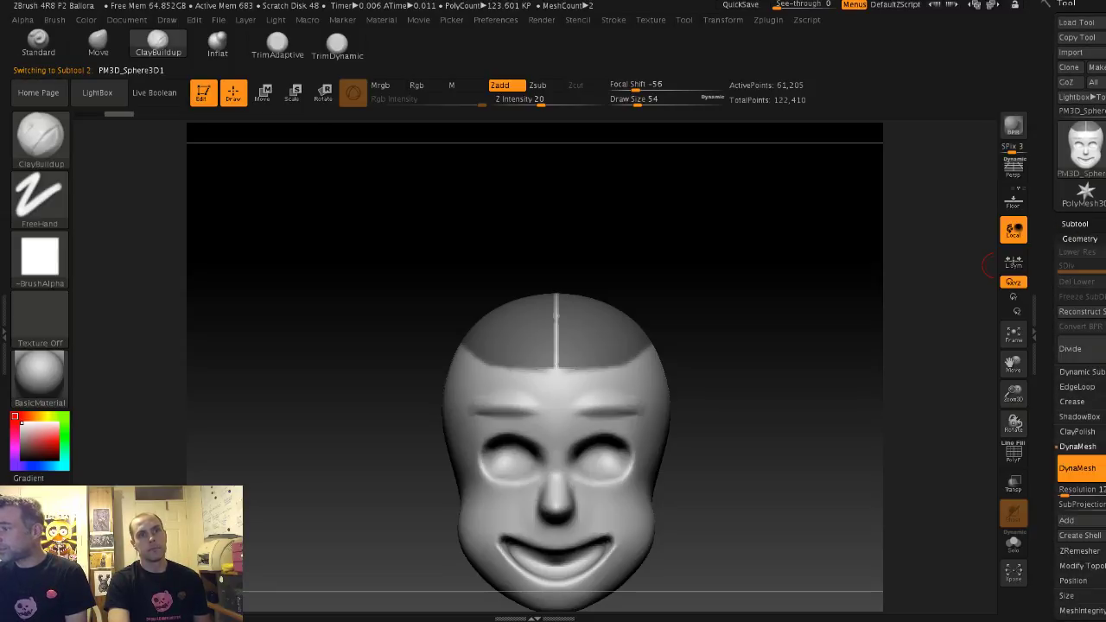
click(1075, 223)
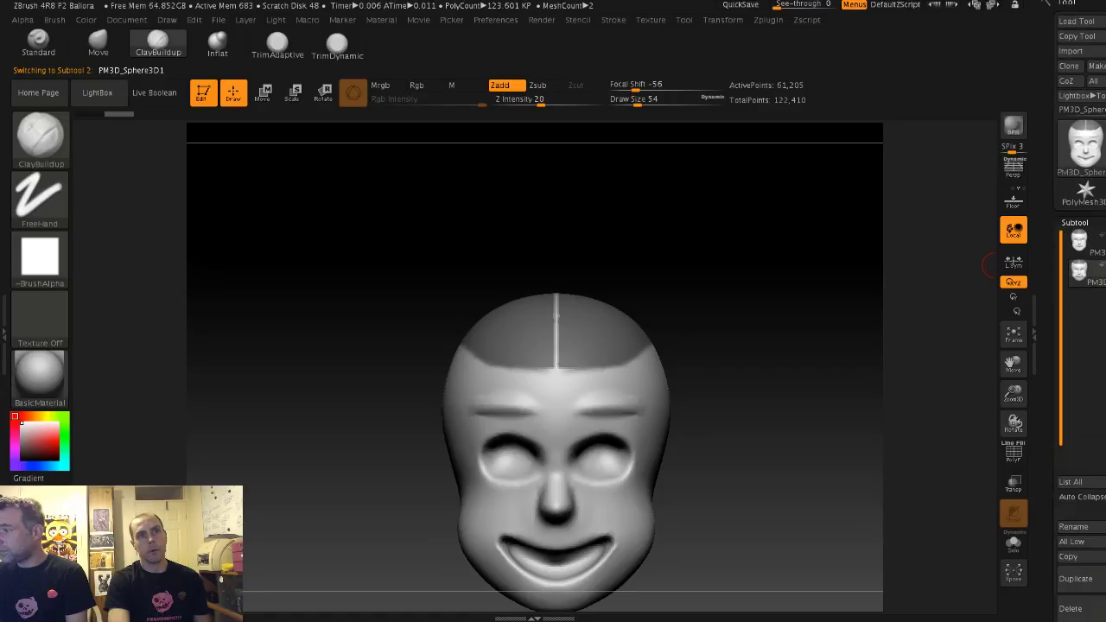
click(1075, 223)
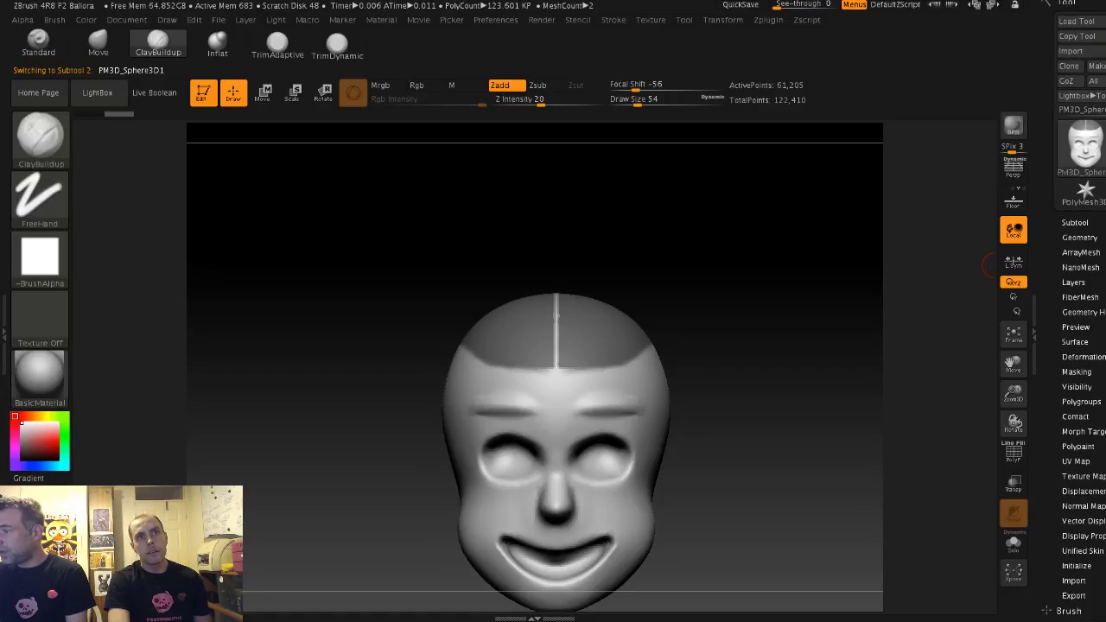
click(1079, 237)
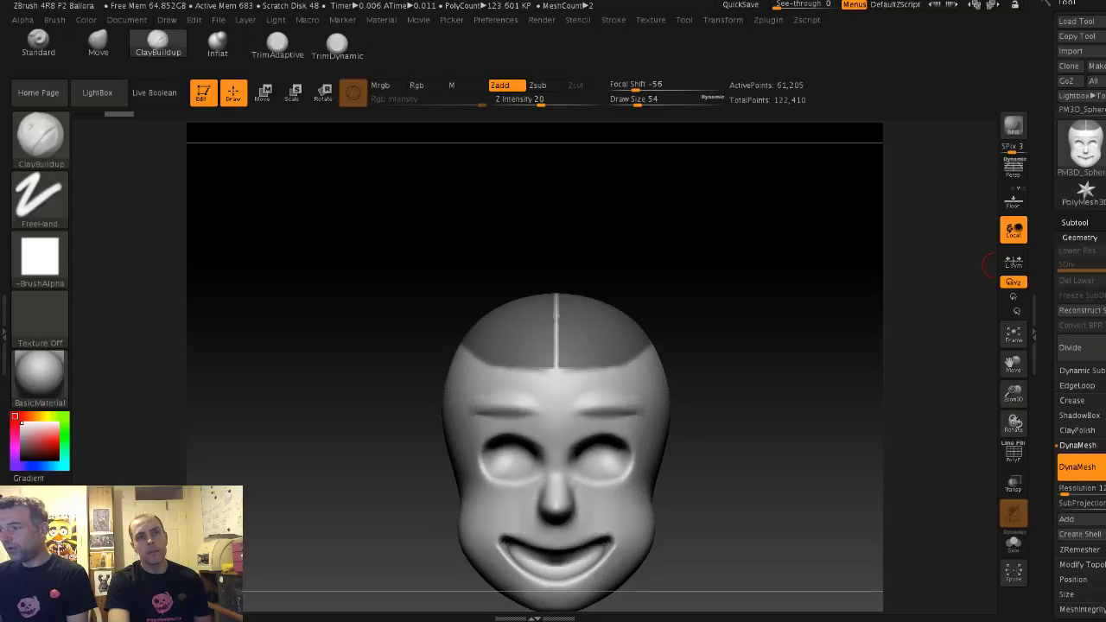
click(1078, 387)
scroll(1080, 346, down, 2)
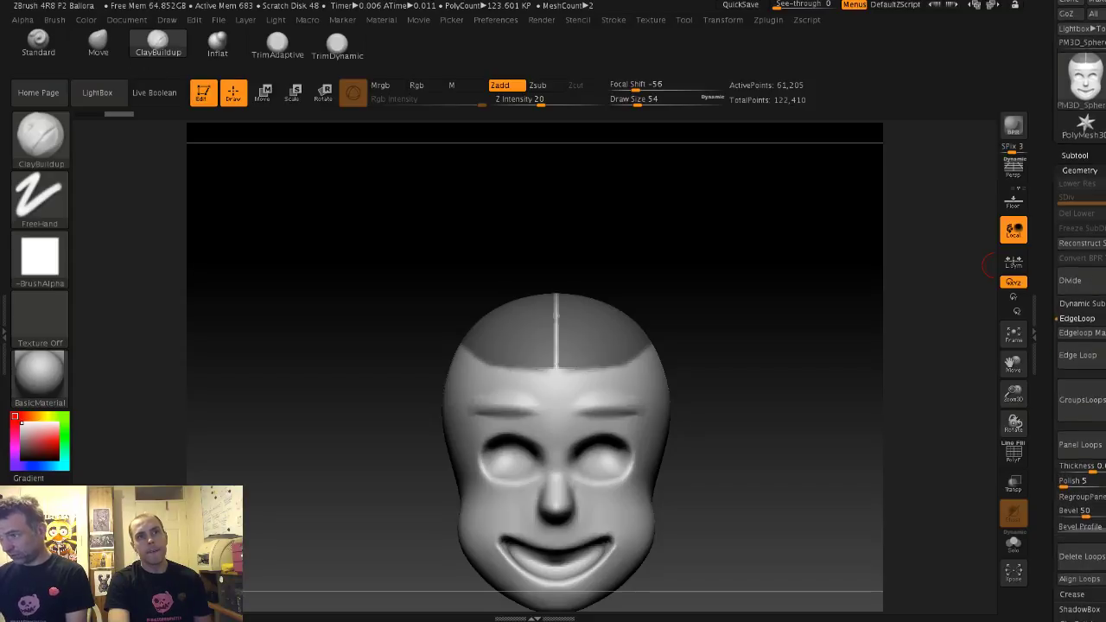
scroll(1080, 345, down, 3)
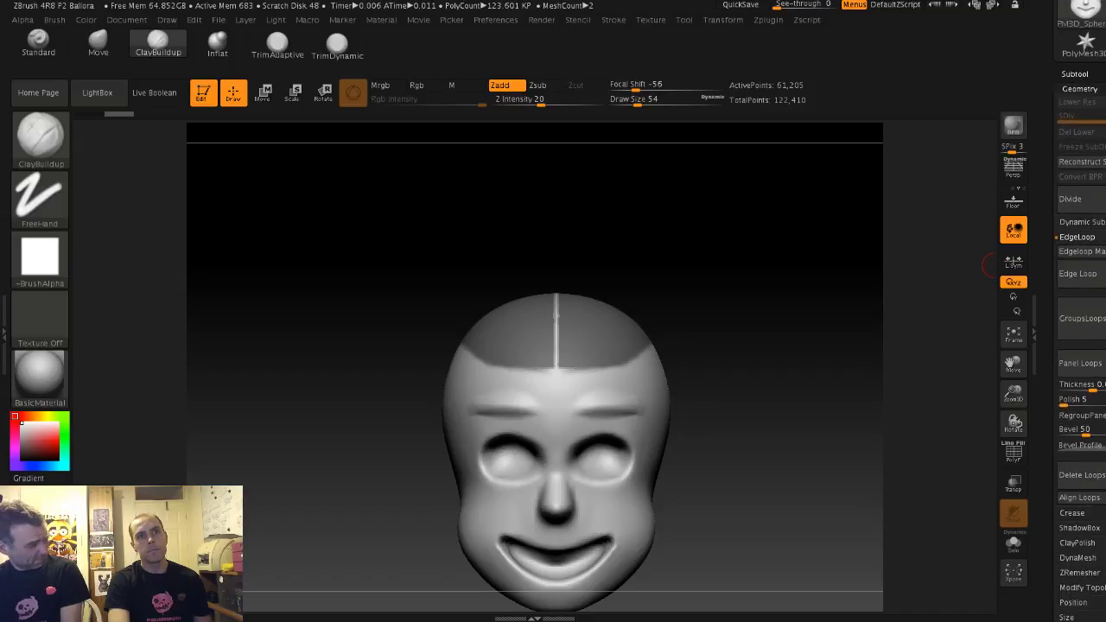
scroll(1080, 346, down, 1)
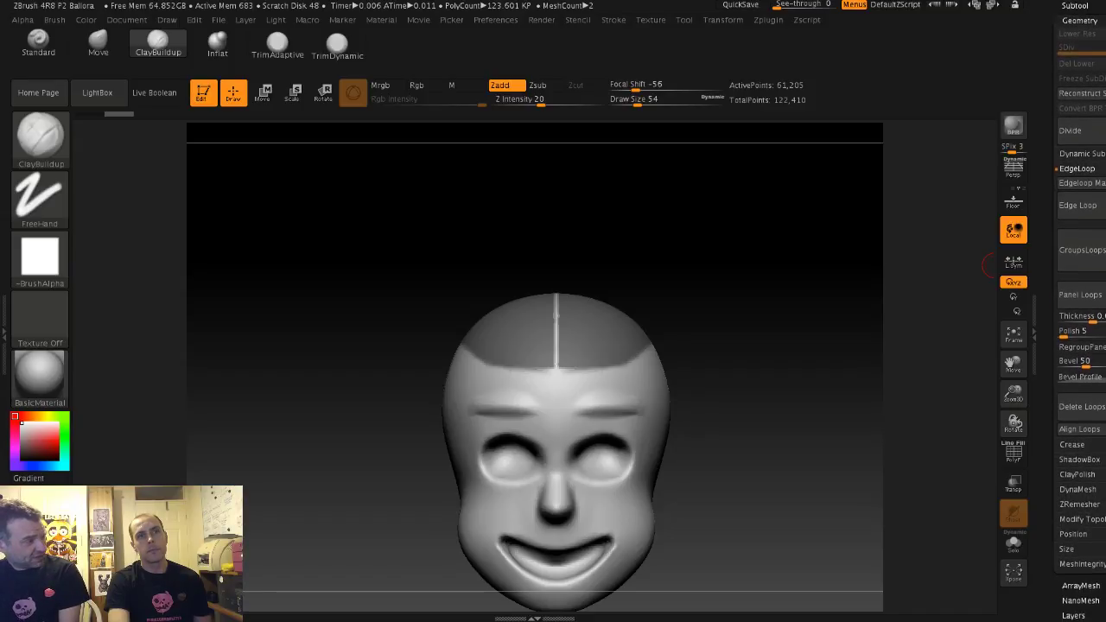
scroll(1080, 173, up, 1)
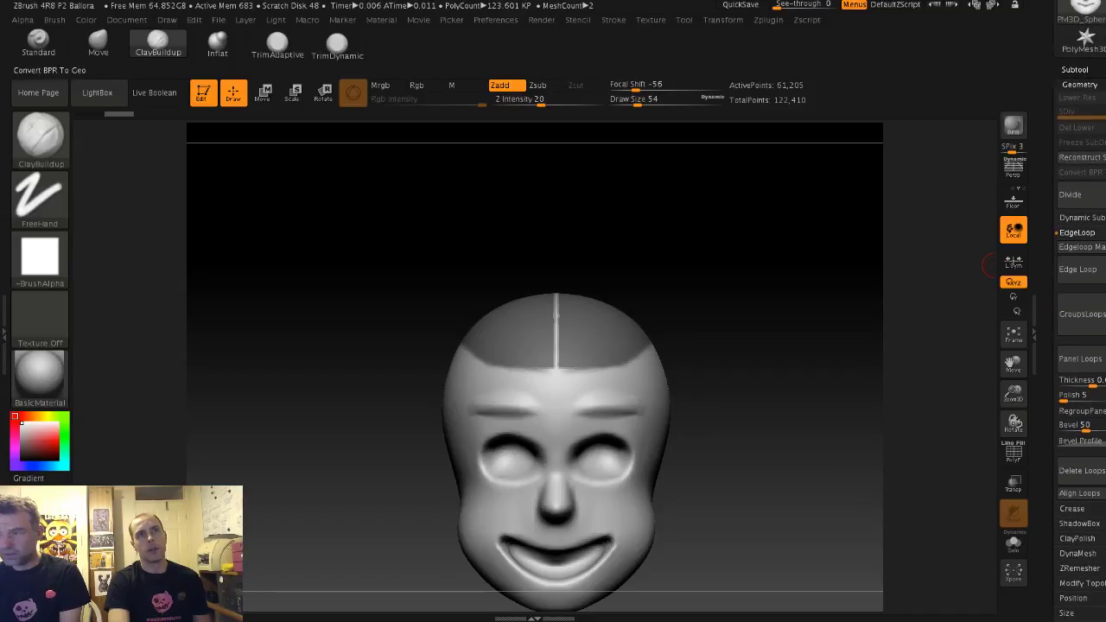
drag(1047, 111, 1047, 181)
click(1080, 155)
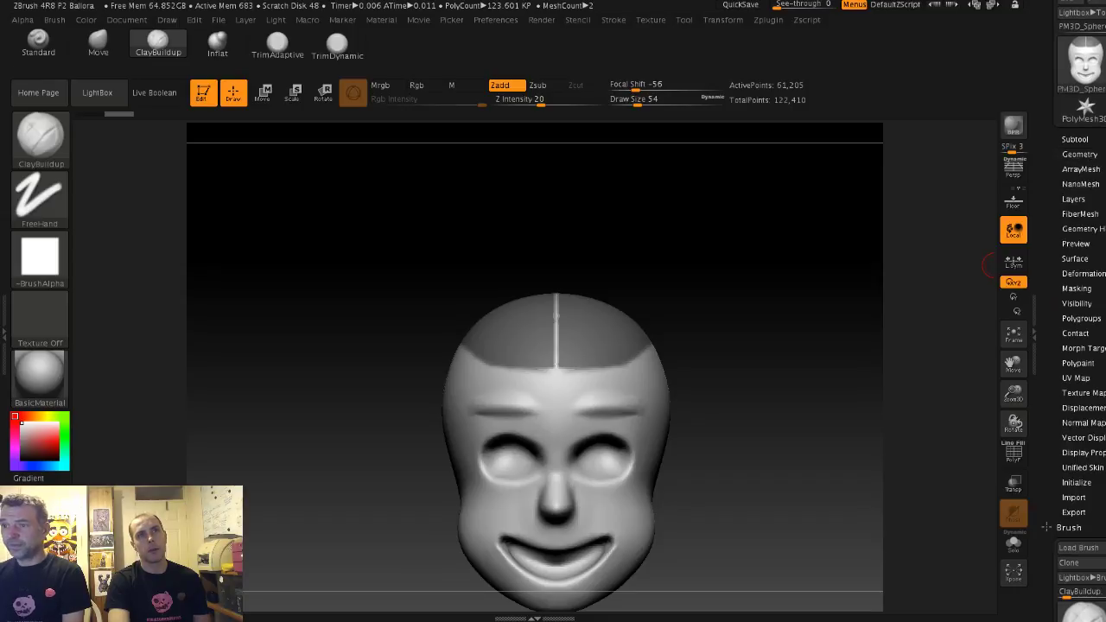
click(1079, 155)
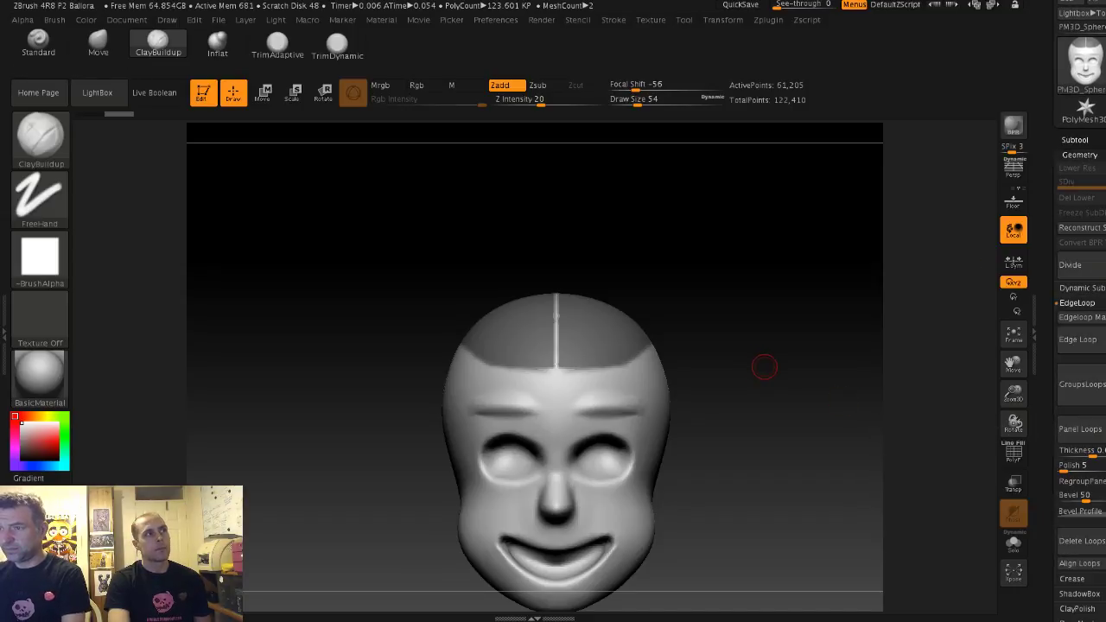
mouse_move(757, 387)
mouse_down()
mouse_move(782, 396)
mouse_move(734, 383)
mouse_move(799, 385)
mouse_up()
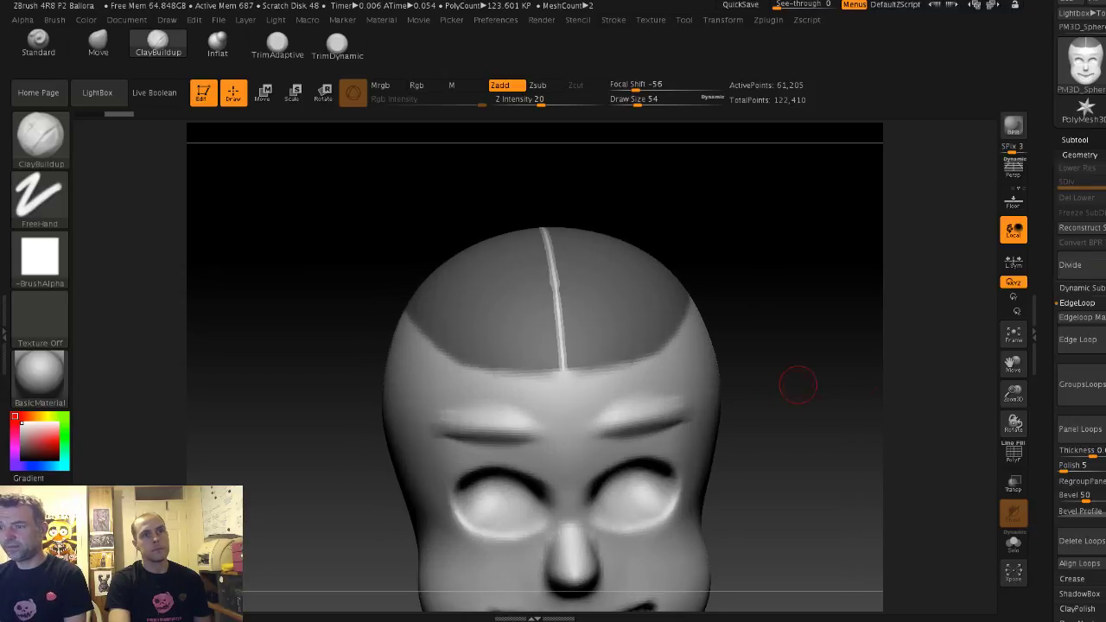
ctrl+click(968, 356)
drag(862, 358, 890, 377)
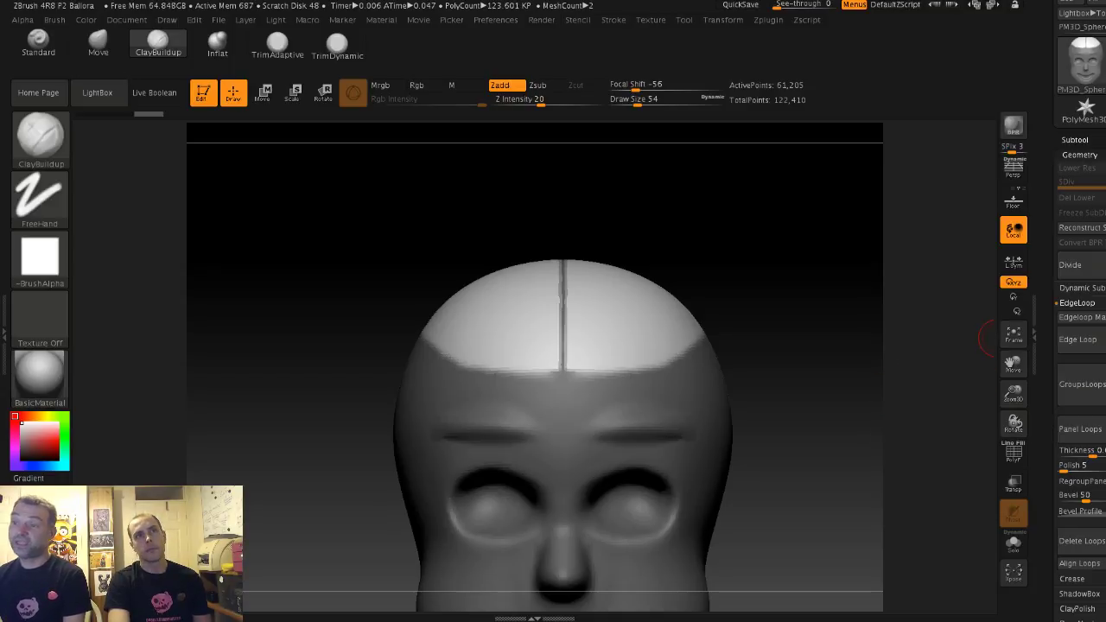
click(1075, 140)
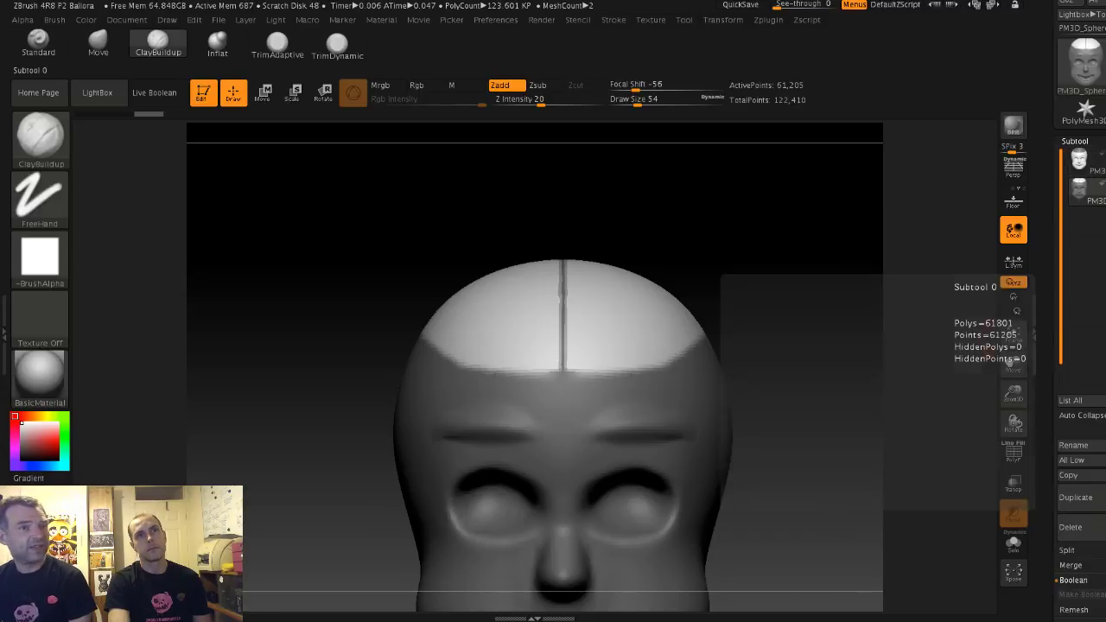
drag(790, 194, 864, 251)
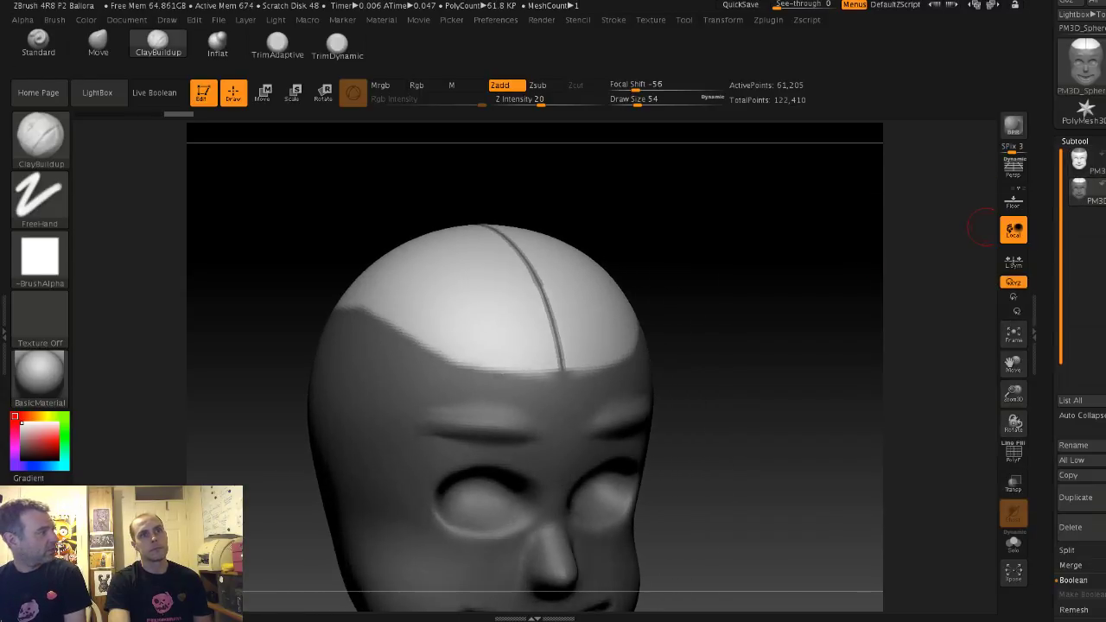
ctrl+click(942, 236)
Step: Set the Panel Loops thickness to 0.01311 for the duplicated head and check the scalp area with the mask inverted and restored
drag(1080, 594, 1080, 291)
click(1080, 358)
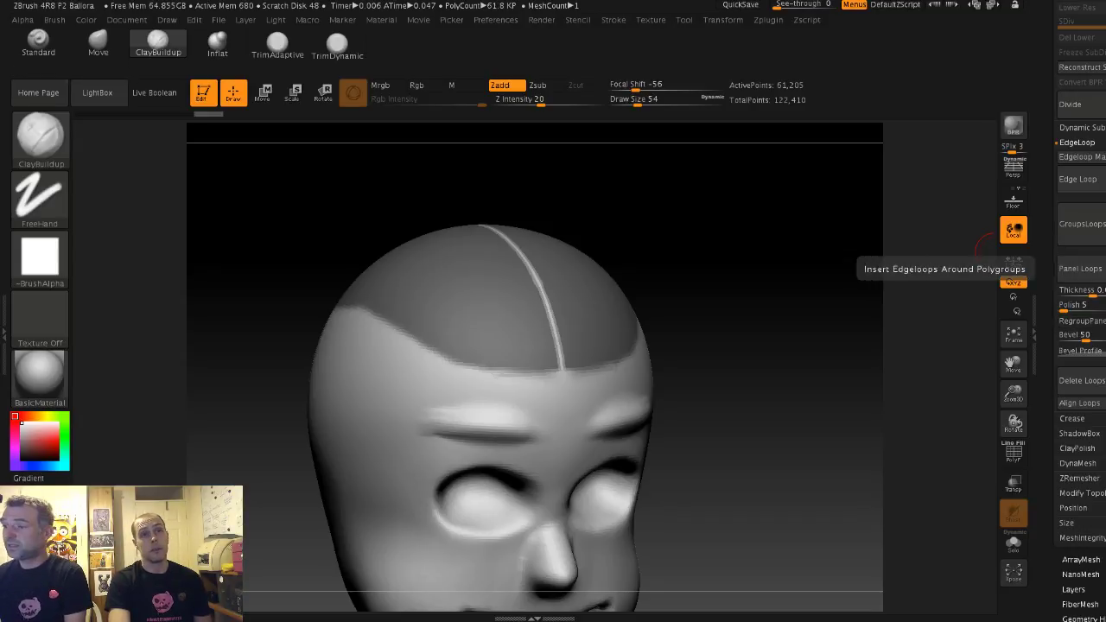
click(1092, 292)
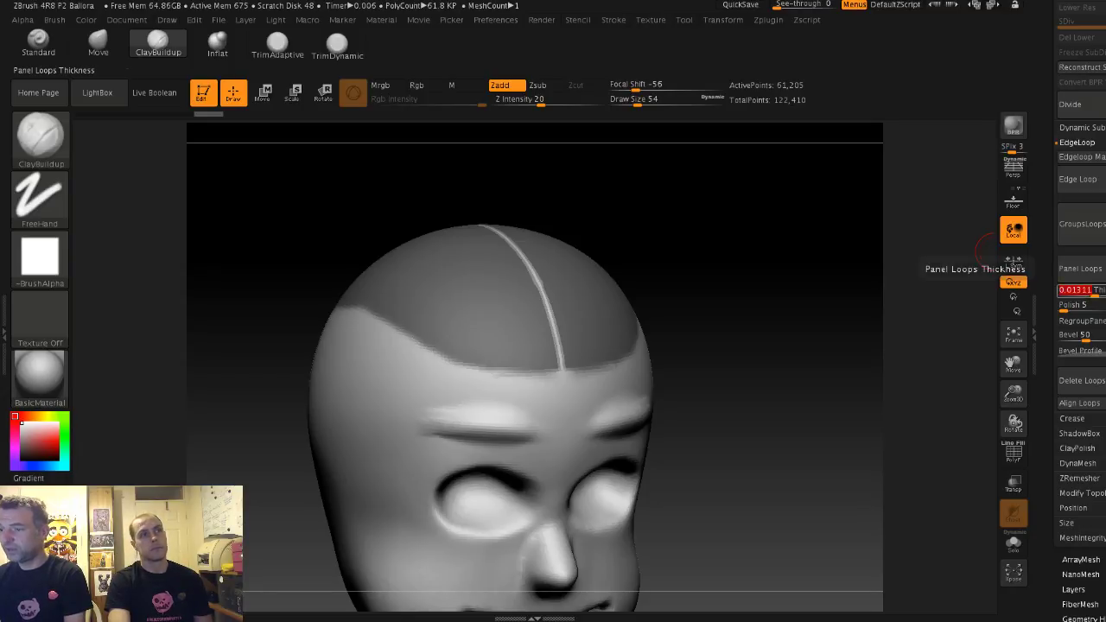
drag(821, 305, 791, 313)
ctrl+click(817, 286)
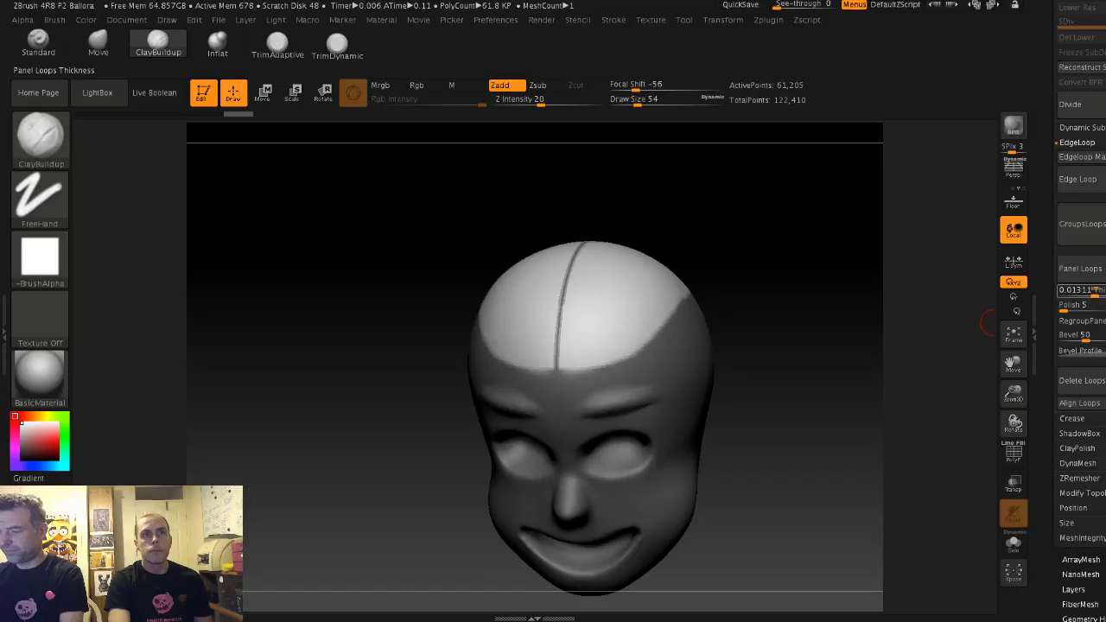
click(1076, 291)
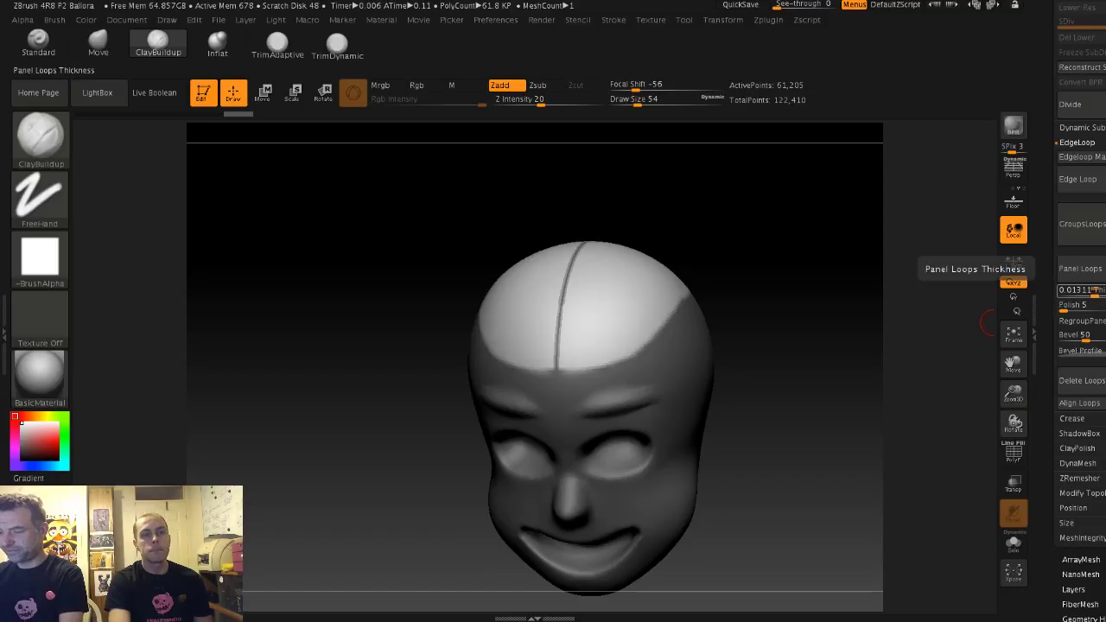
shift+drag(849, 271, 867, 276)
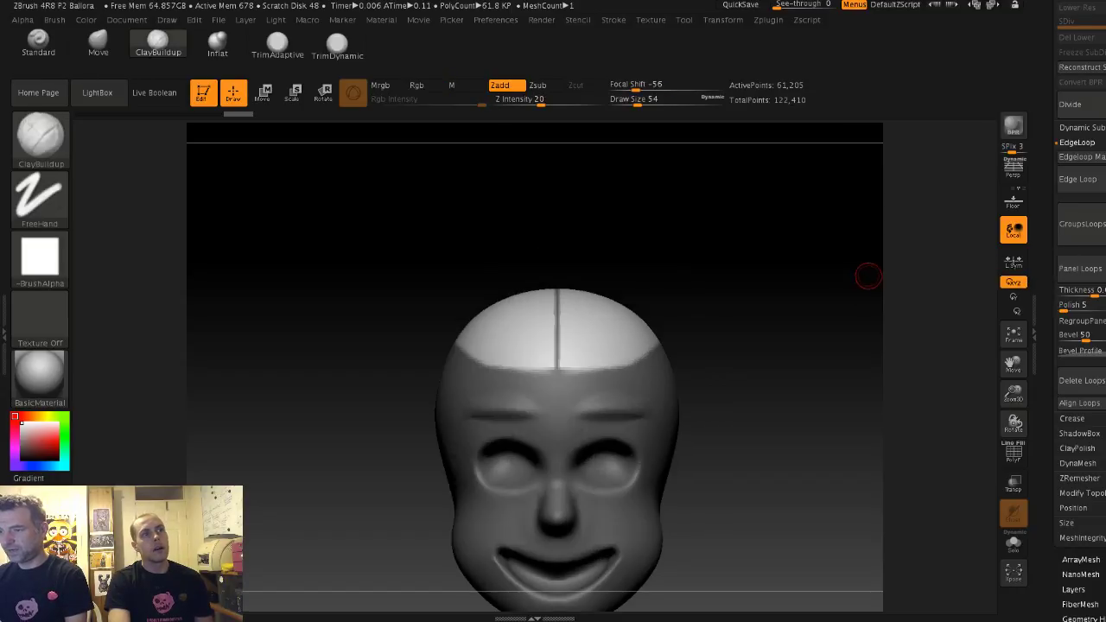
ctrl+click(869, 277)
Step: Group the masked scalp areas of the duplicated head into their own polygroup
mouse_move(1096, 428)
mouse_down()
mouse_move(1096, 98)
mouse_move(1095, 267)
mouse_move(1096, 138)
mouse_up()
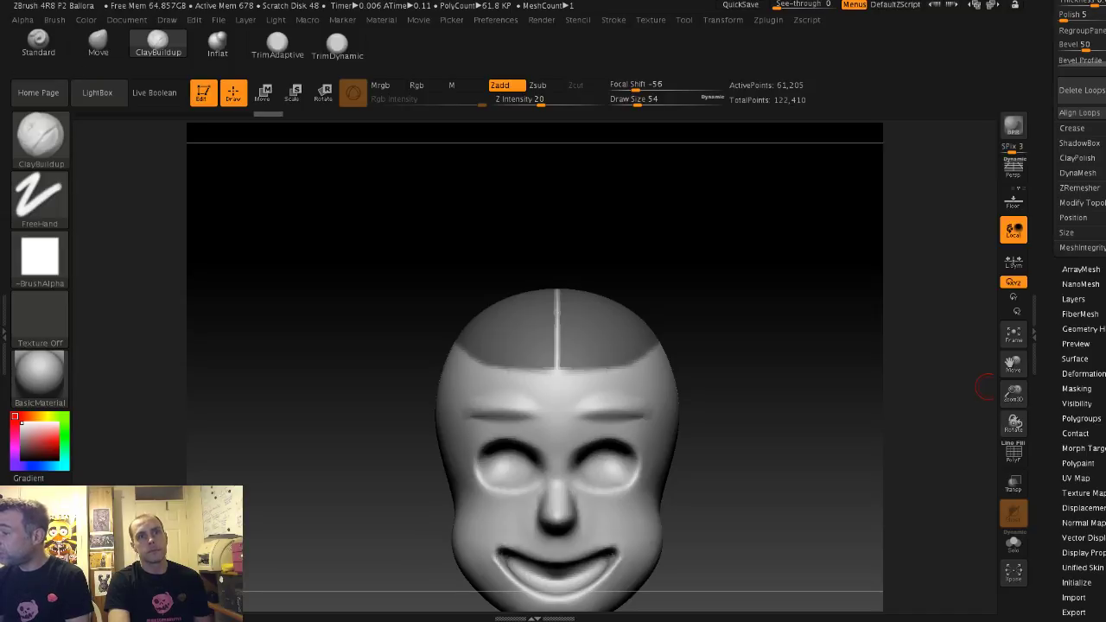
click(1081, 418)
drag(1096, 199, 1095, 535)
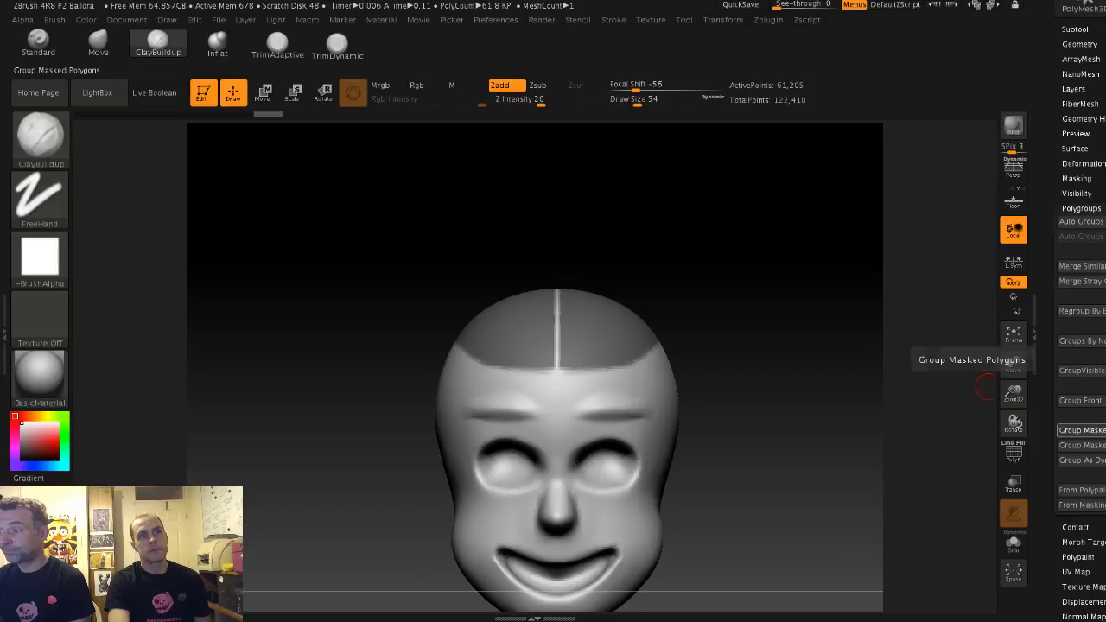
click(1082, 430)
Step: Try inserting panel loops around the duplicated head's polygroups with the current thickness, and undo them
scroll(1081, 389, up, 5)
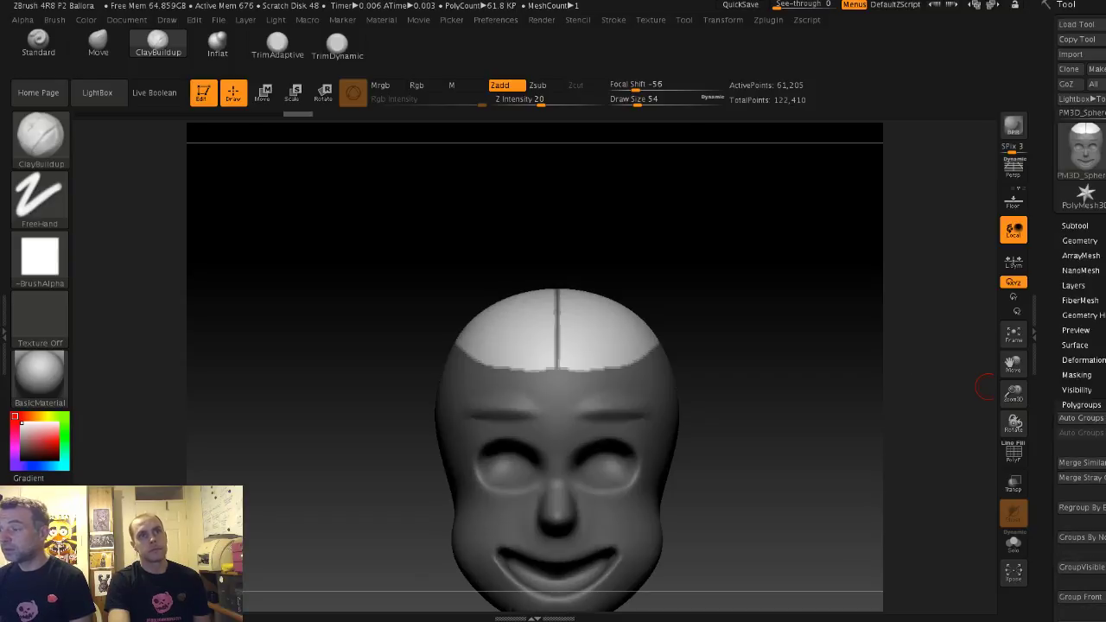
click(1080, 240)
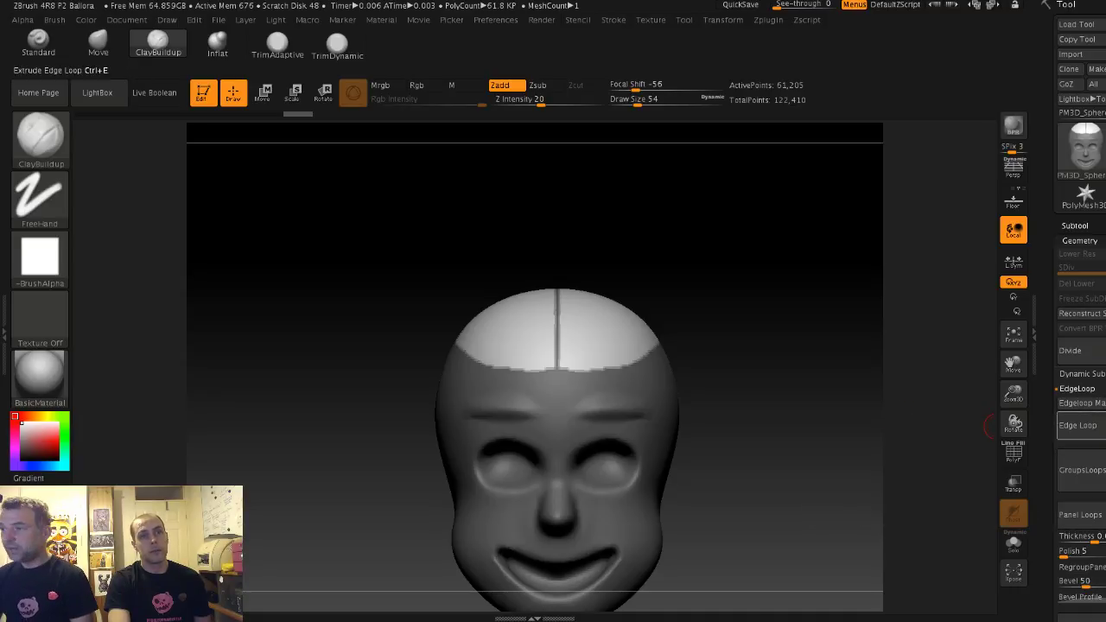
click(1080, 515)
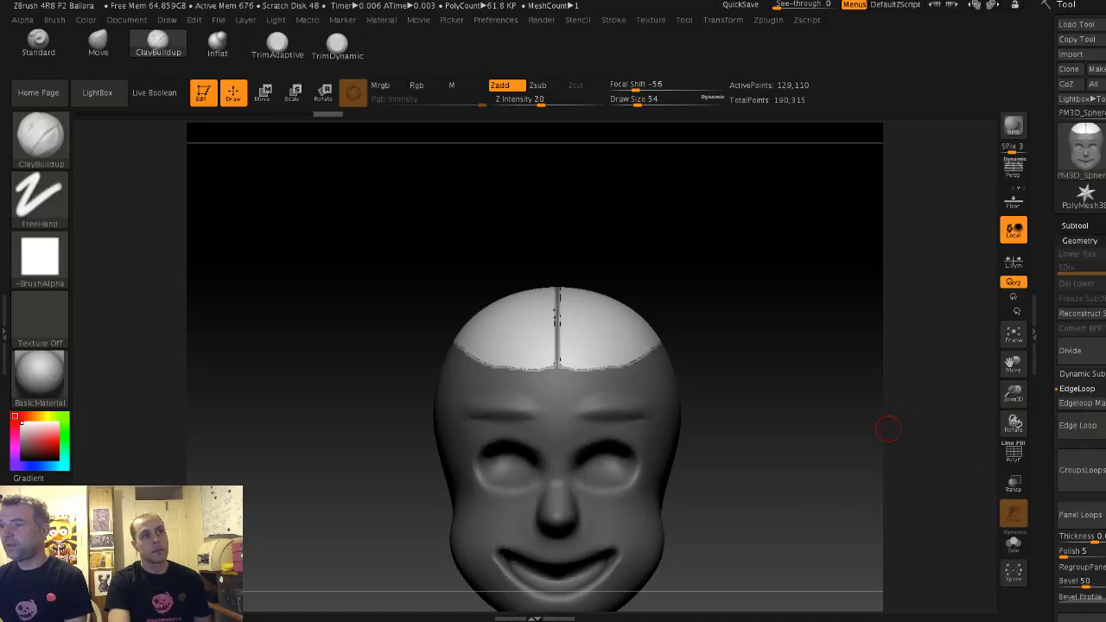
drag(888, 429, 893, 519)
key(ctrl+z)
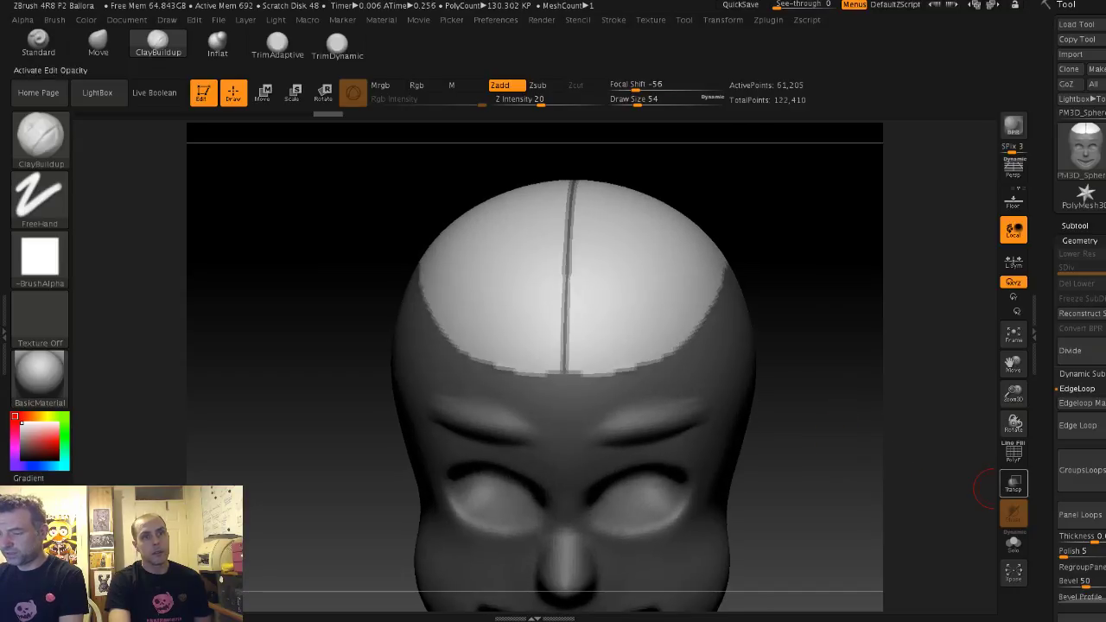
Step: Try panel loops around the head and scalp polygroups with a thickness of 0.03925, and undo them
click(1080, 536)
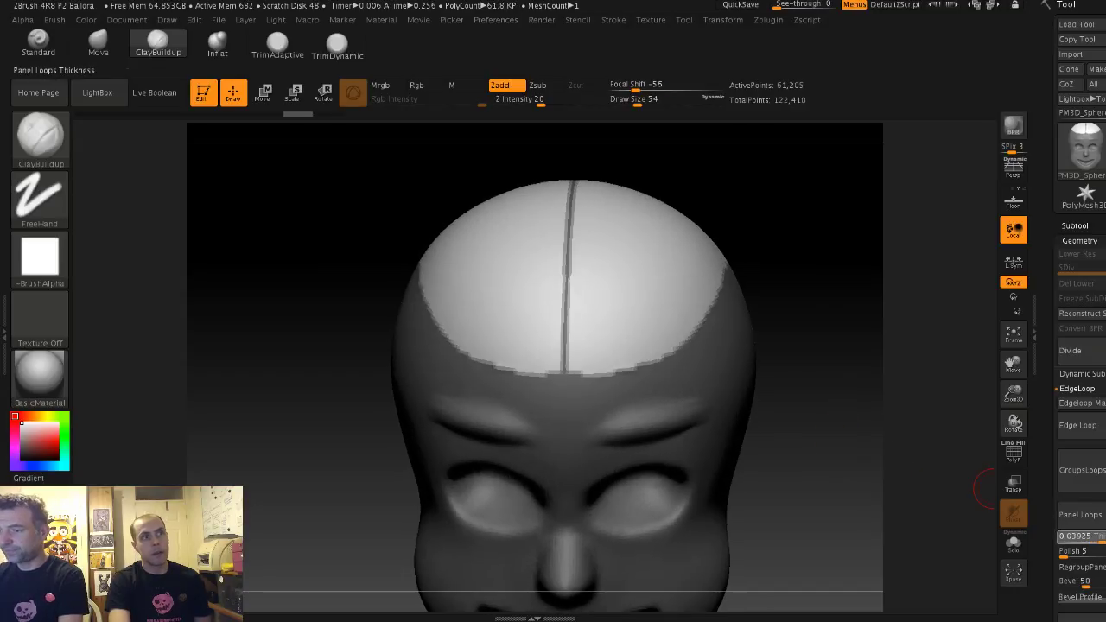
click(1081, 514)
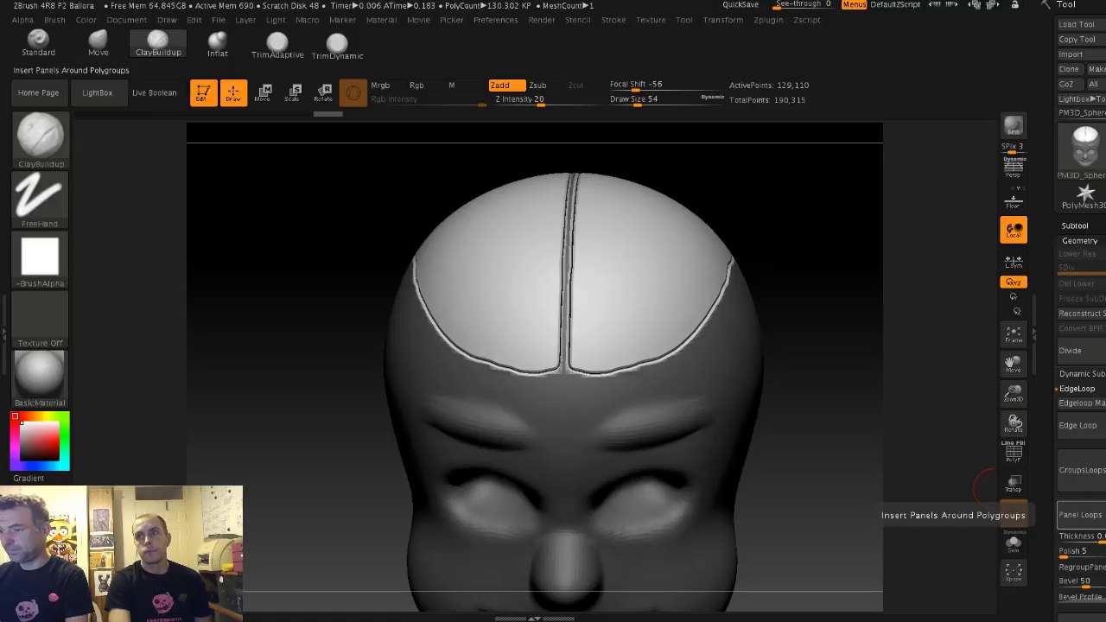
click(1080, 536)
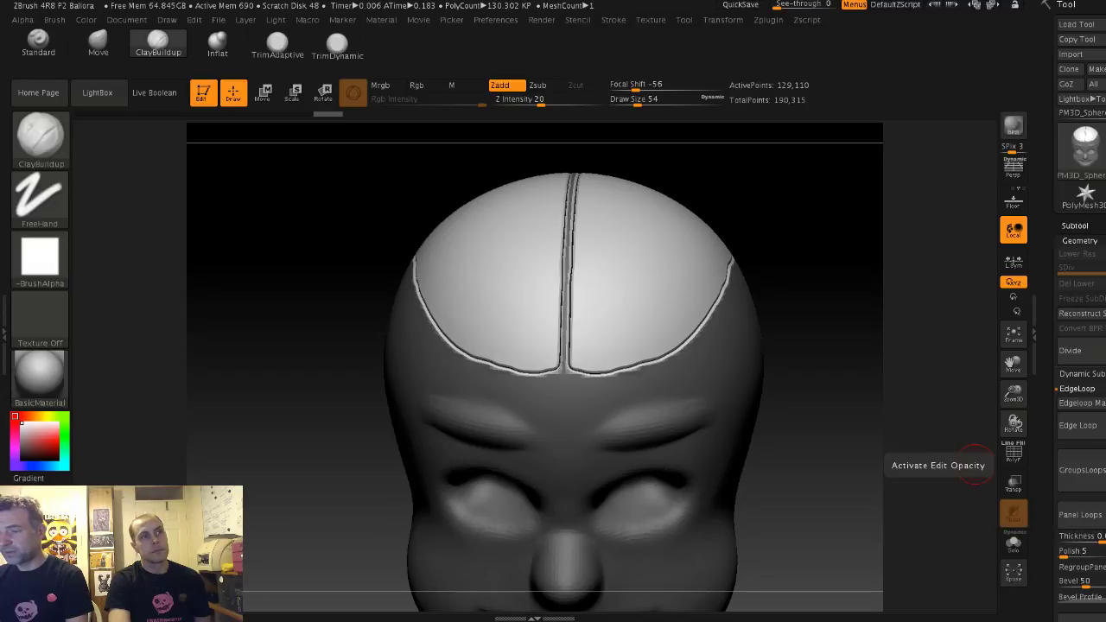
drag(942, 483, 968, 484)
key(ctrl+z)
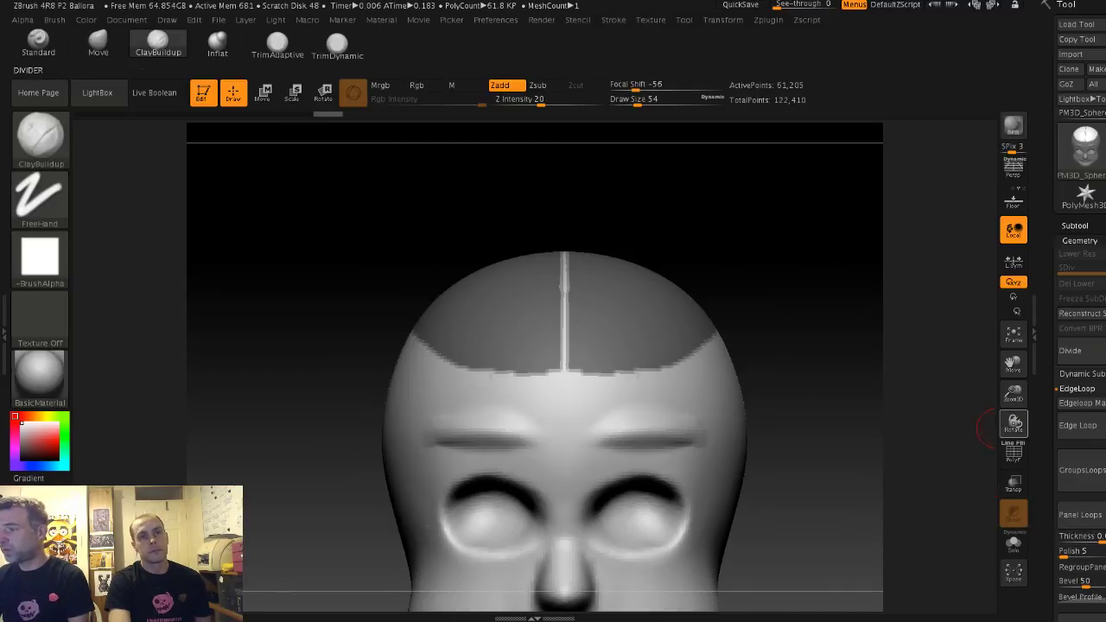
Step: Extract the masked scalp areas on either side of the parting and accept the extraction as a new subtool
drag(1080, 496, 1080, 179)
click(1075, 213)
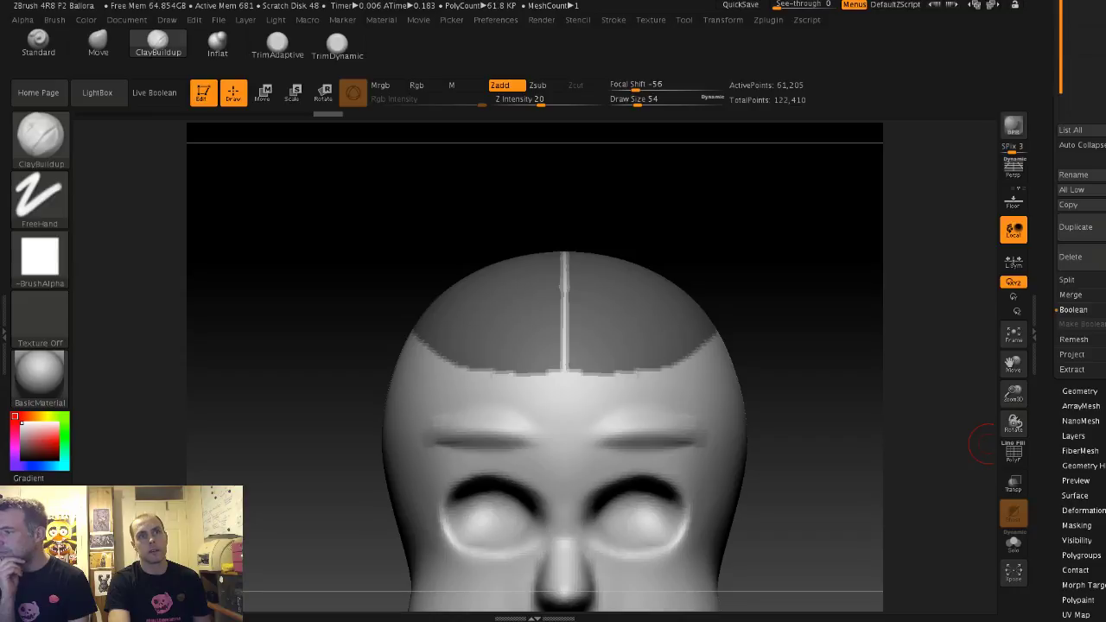
click(1071, 369)
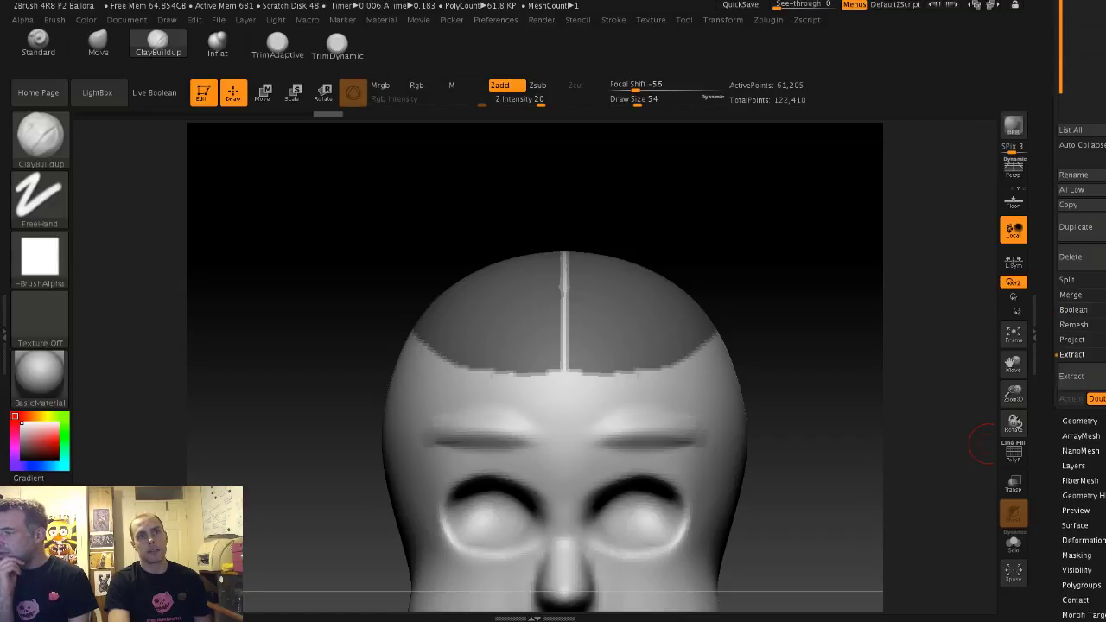
click(1072, 376)
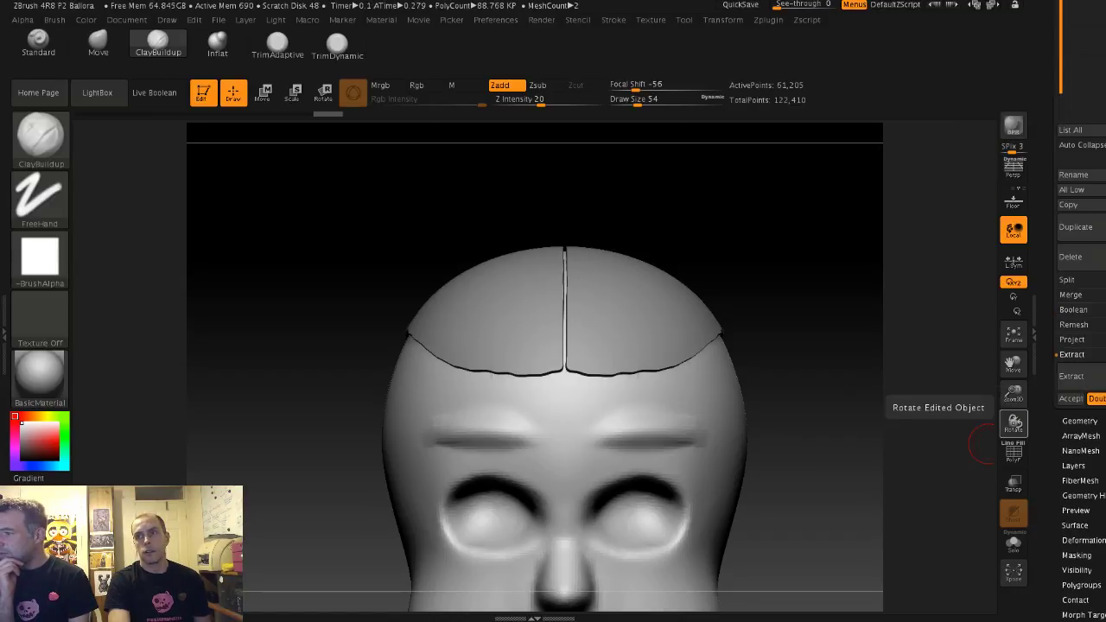
drag(865, 362, 989, 400)
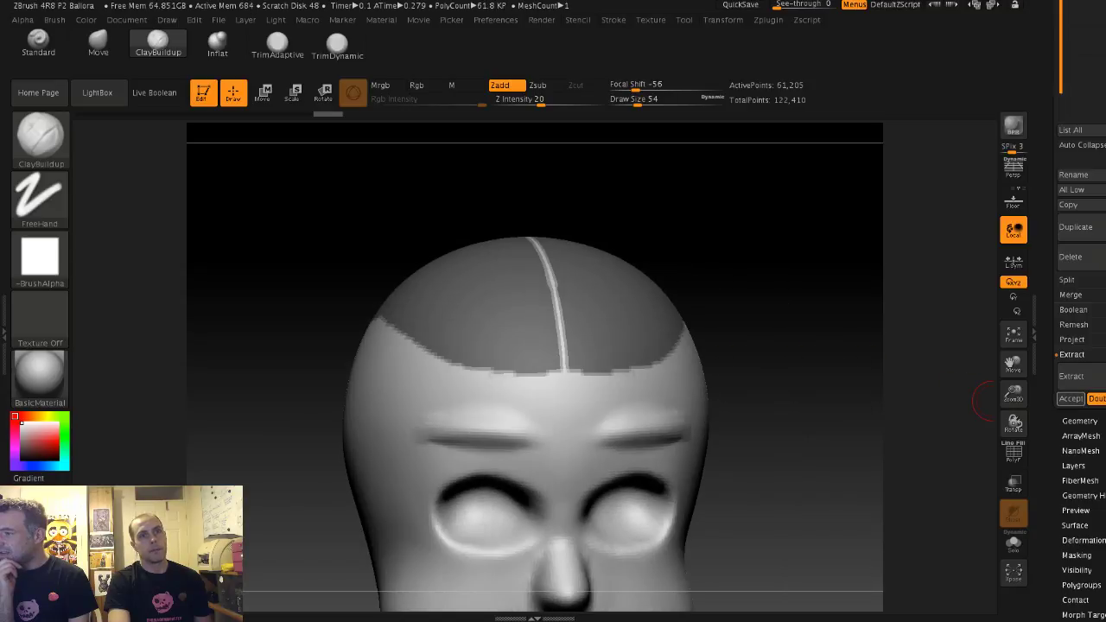
click(1071, 376)
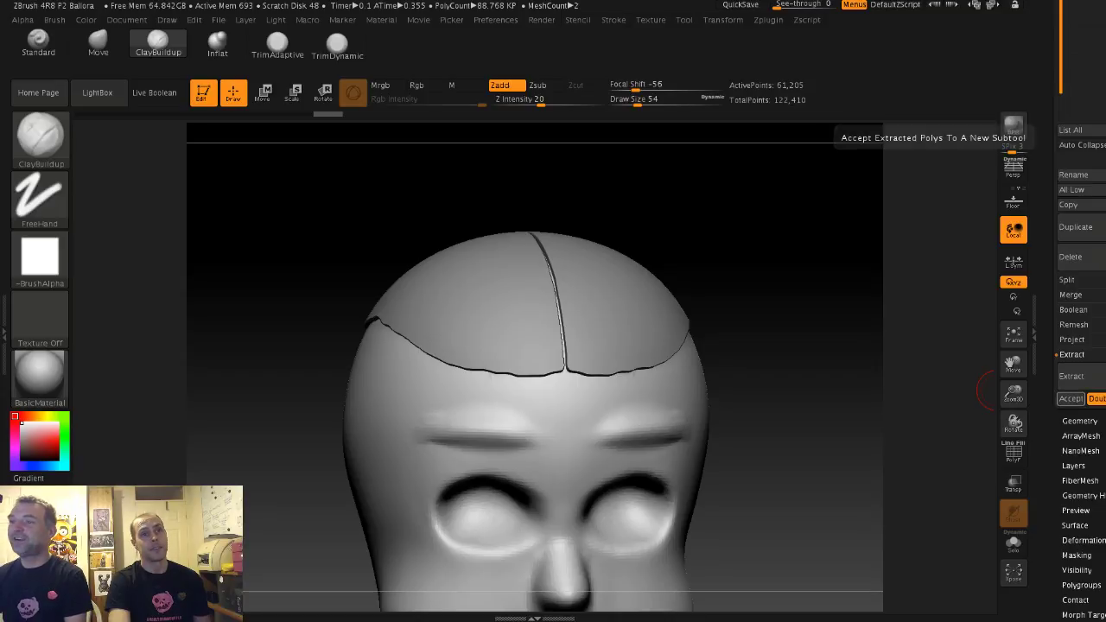
click(1071, 398)
mouse_move(857, 363)
shift+mouse_down()
mouse_move(839, 321)
mouse_move(839, 338)
mouse_move(864, 362)
shift+mouse_up()
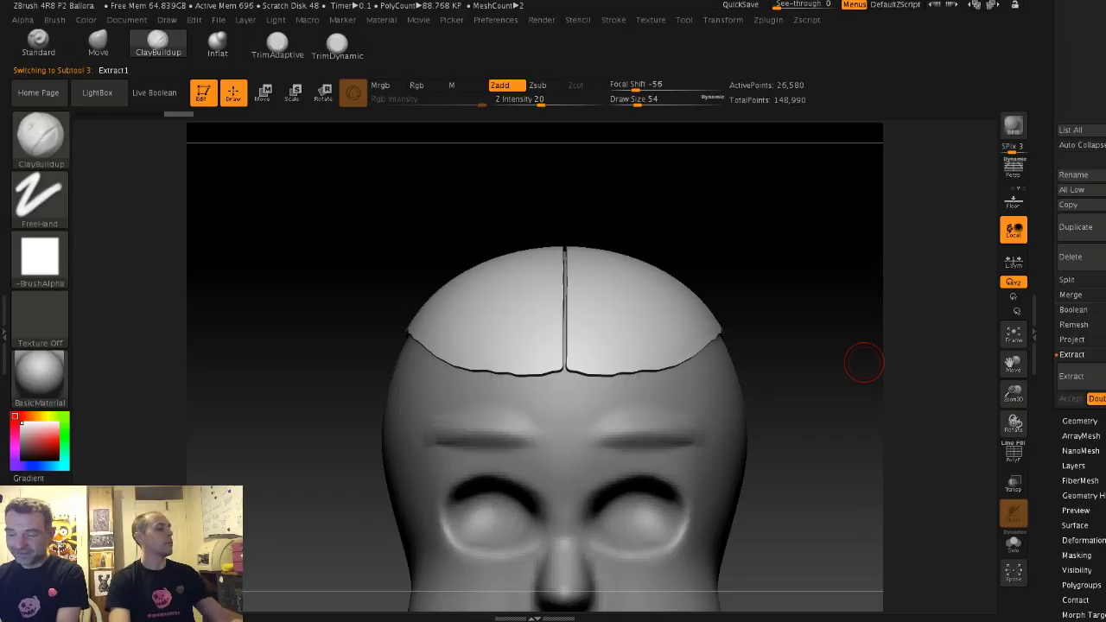
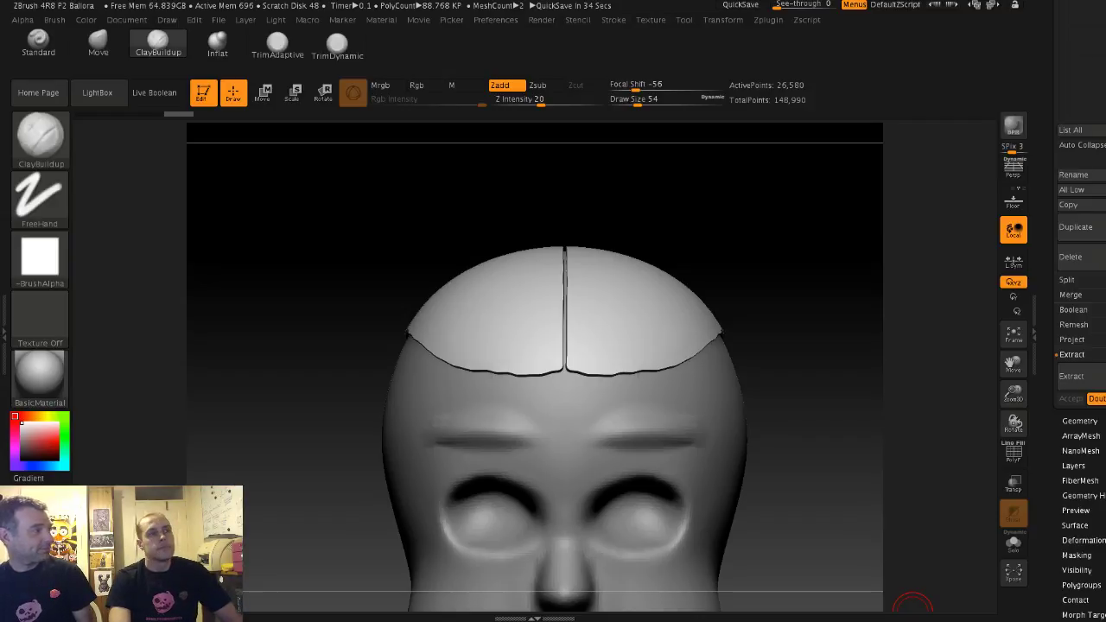
Step: Examine the extracted scalp pieces on the head and look through their Subtool and Geometry settings
drag(479, 244, 476, 249)
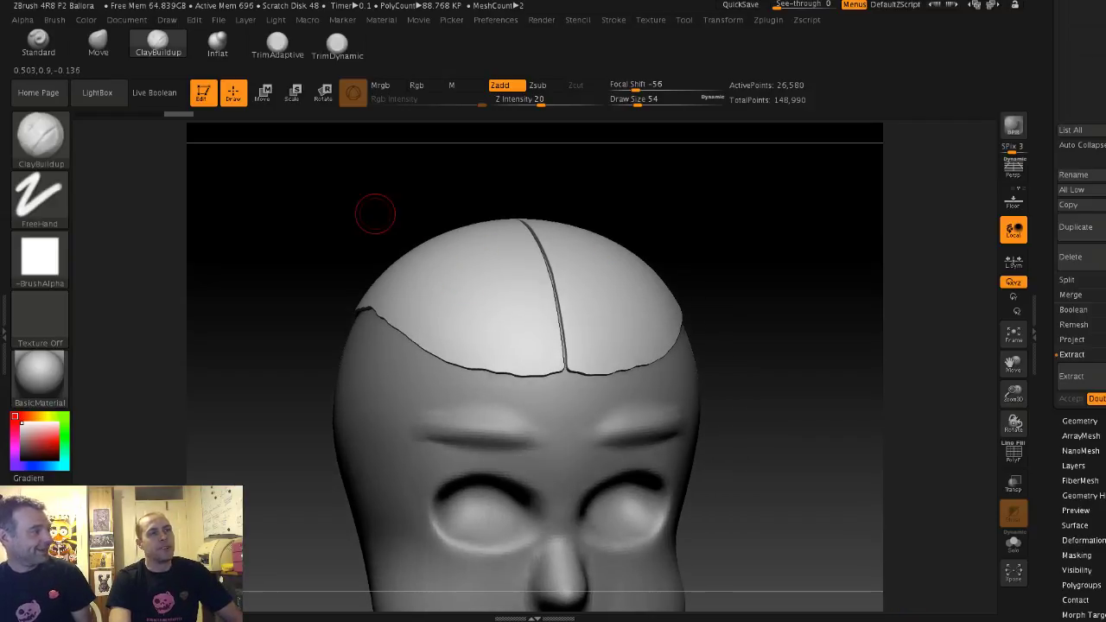
drag(375, 213, 571, 322)
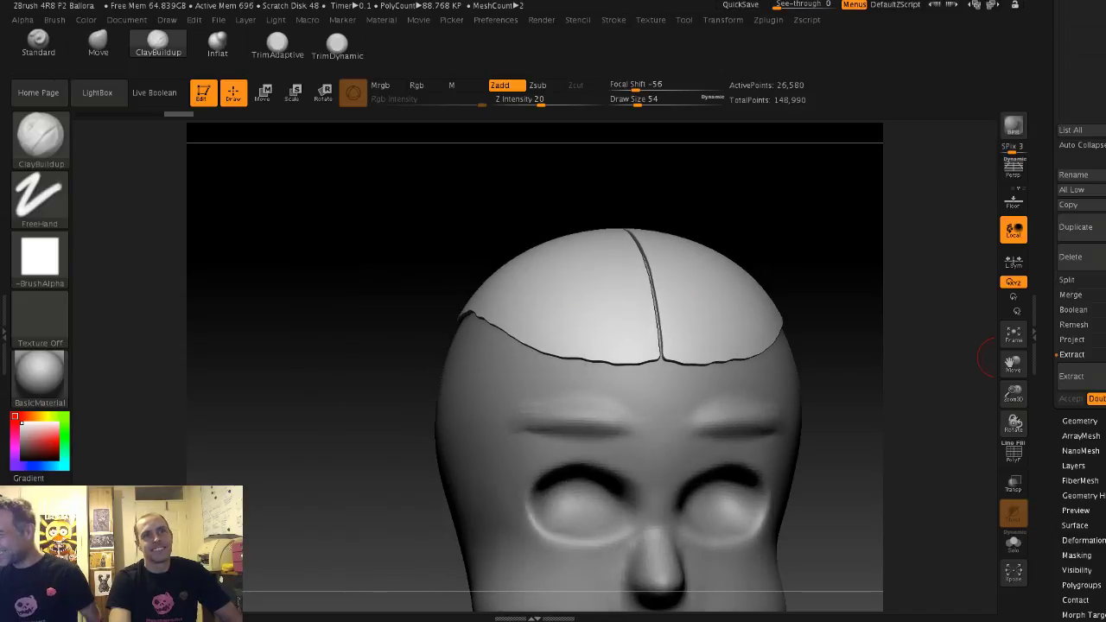
drag(1080, 372, 1080, 615)
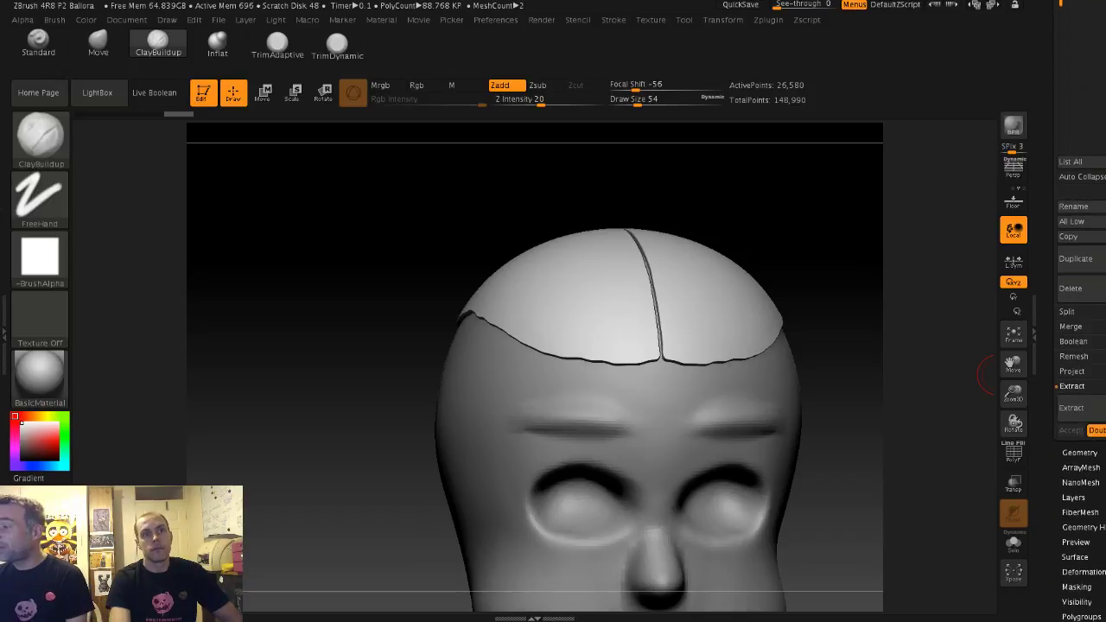
click(1080, 453)
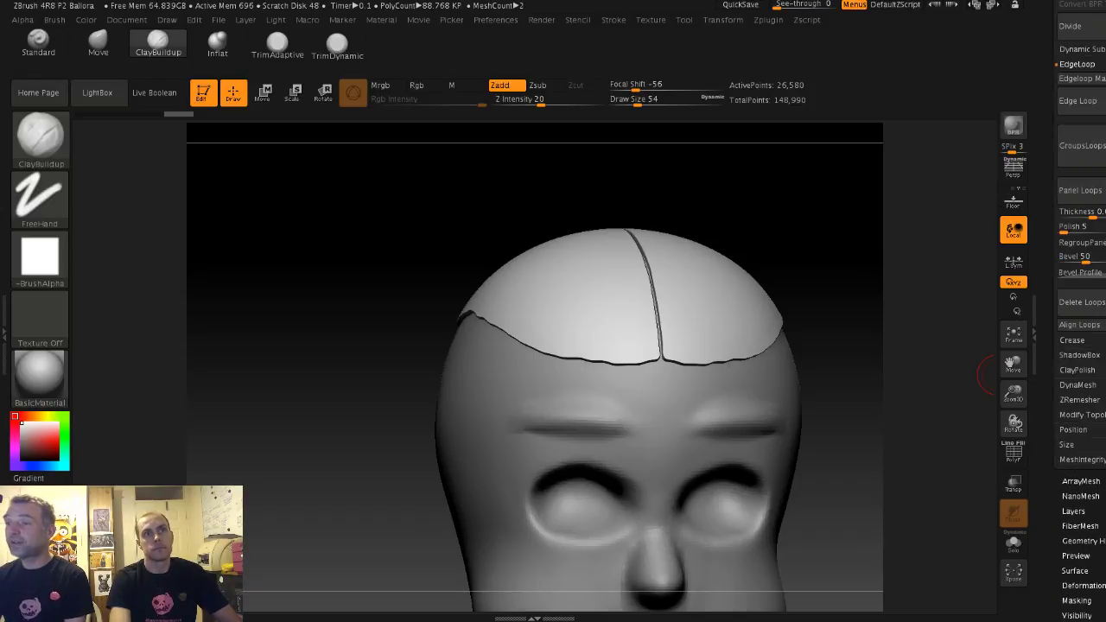
drag(1080, 173, 1080, 405)
click(1076, 133)
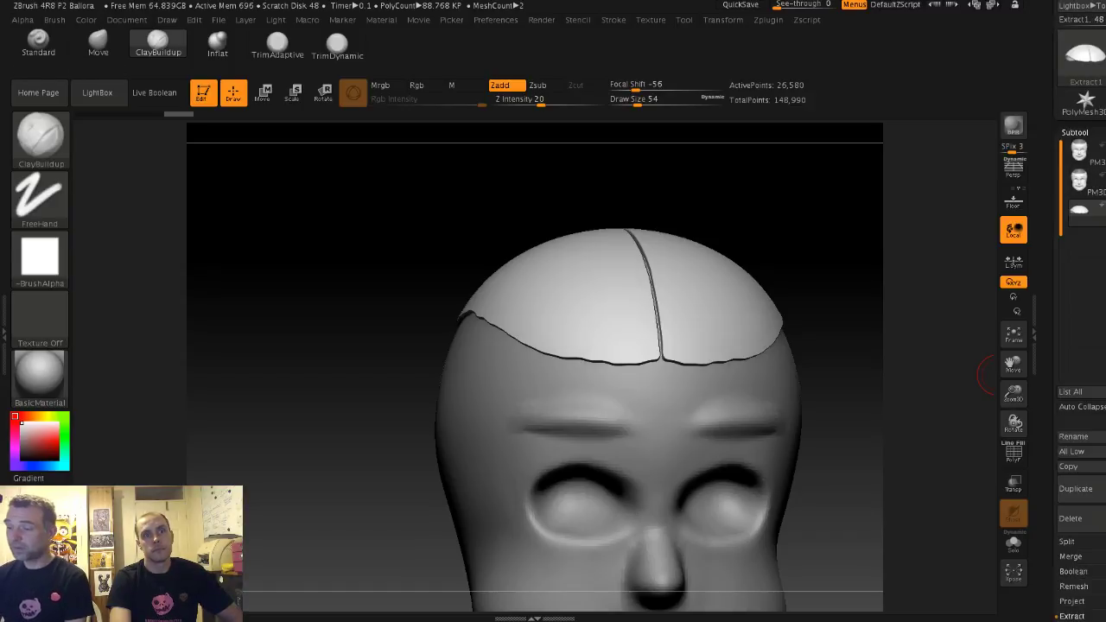
scroll(1081, 346, down, 5)
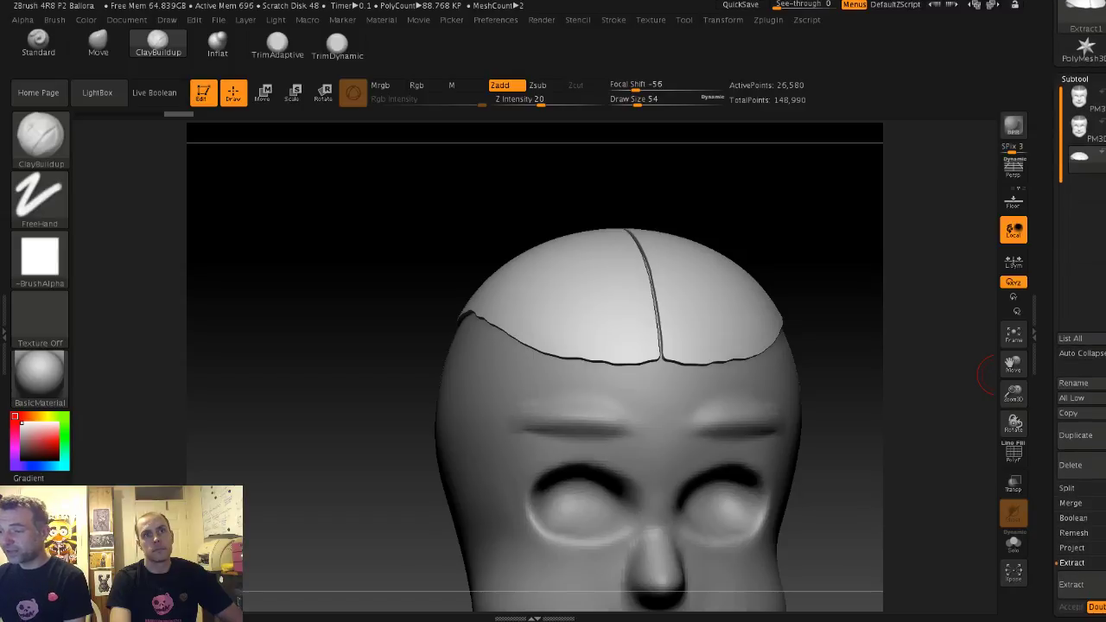
scroll(1071, 443, down, 1)
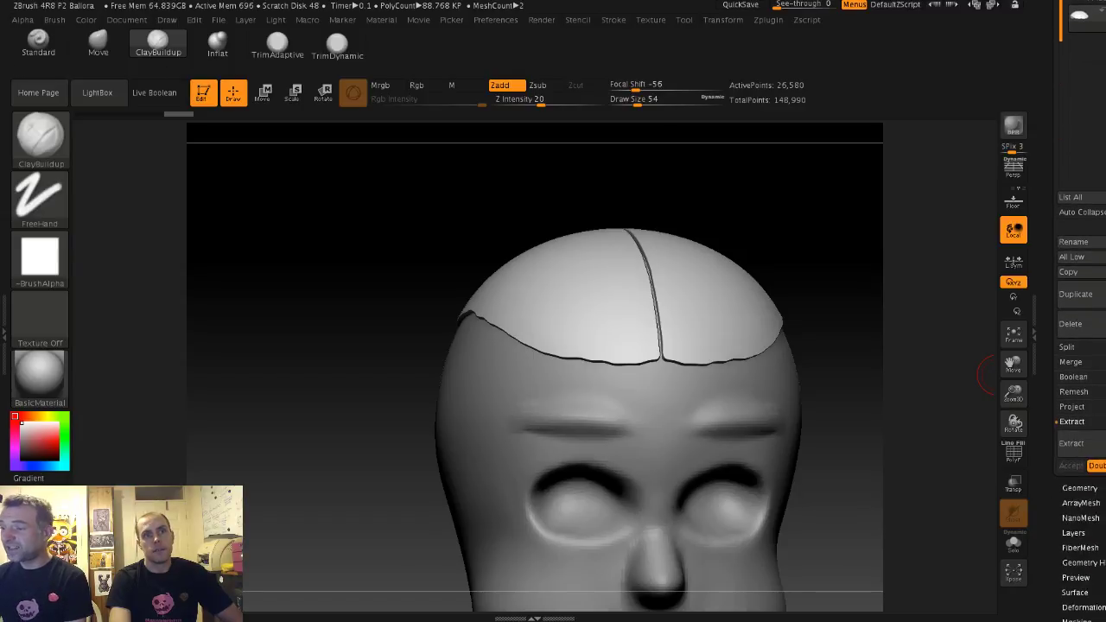
scroll(1071, 443, down, 1)
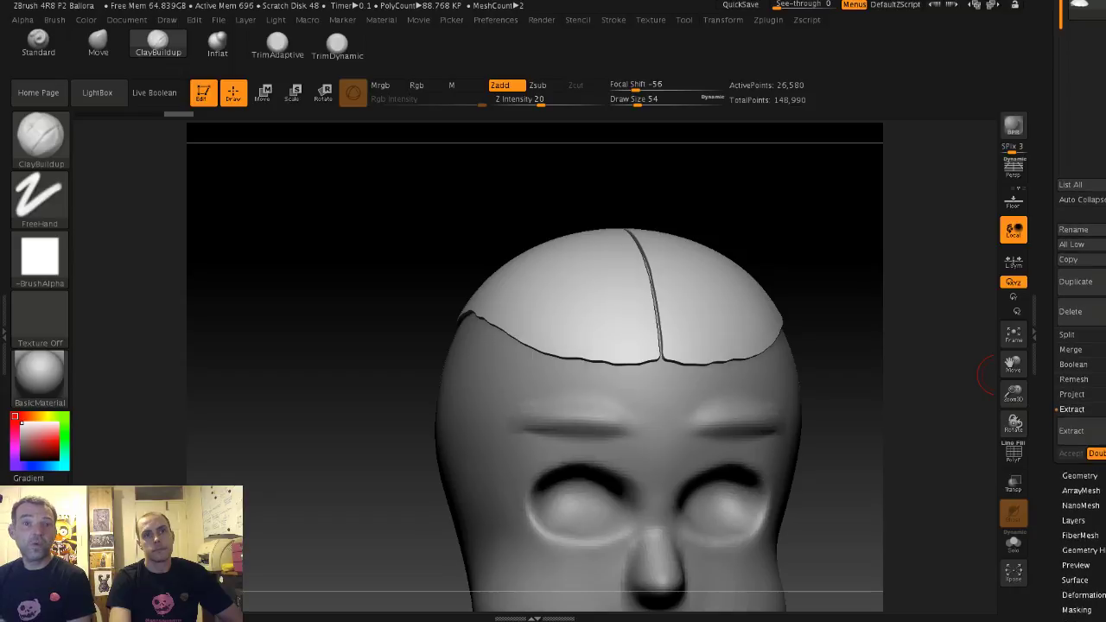
click(1079, 475)
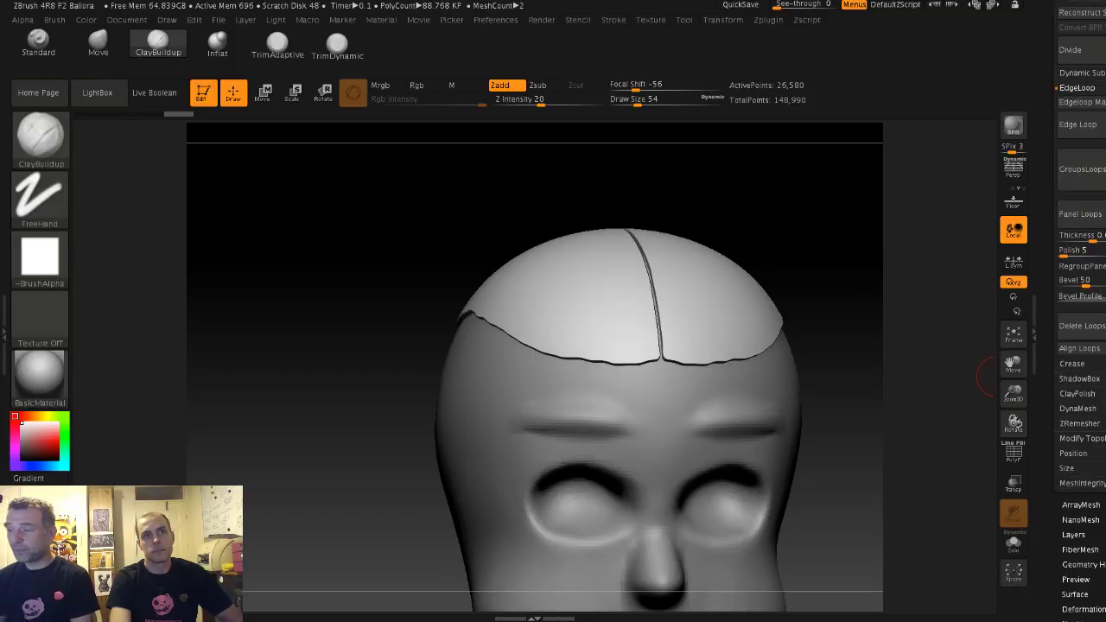
Step: Try remeshing the extracted scalp pieces with DynaMesh at a resolution of 432
click(1077, 408)
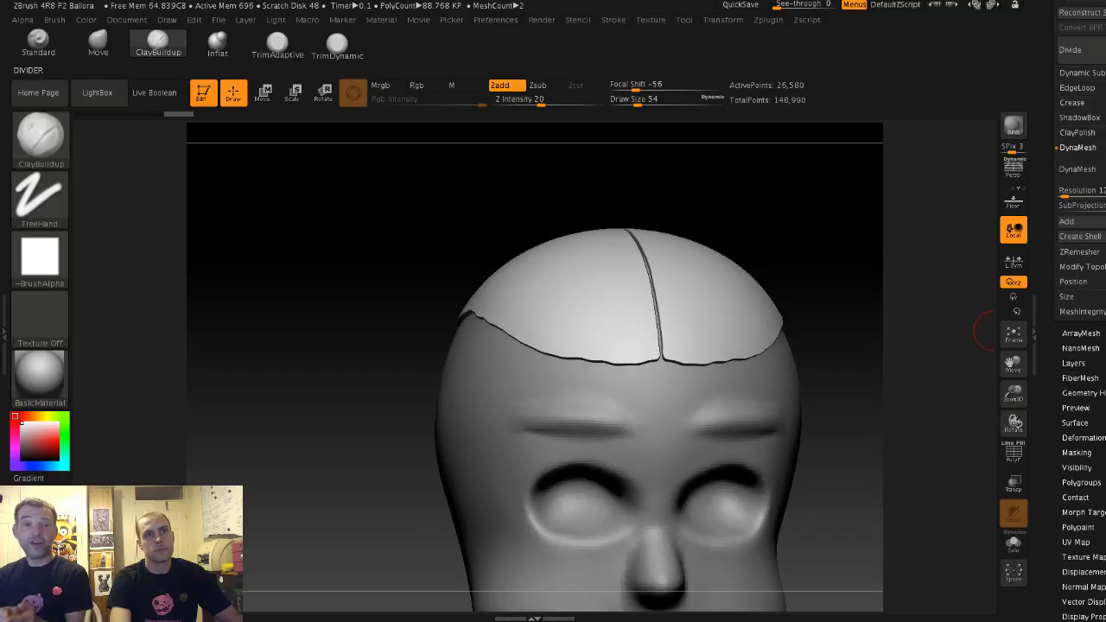
text(432)
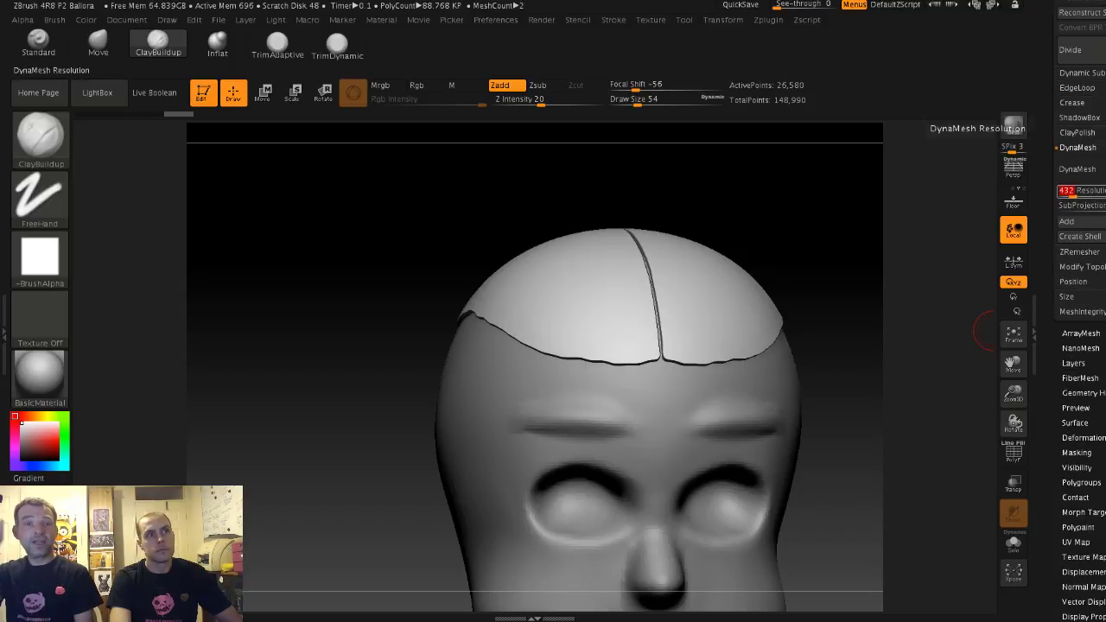
key(ctrl)
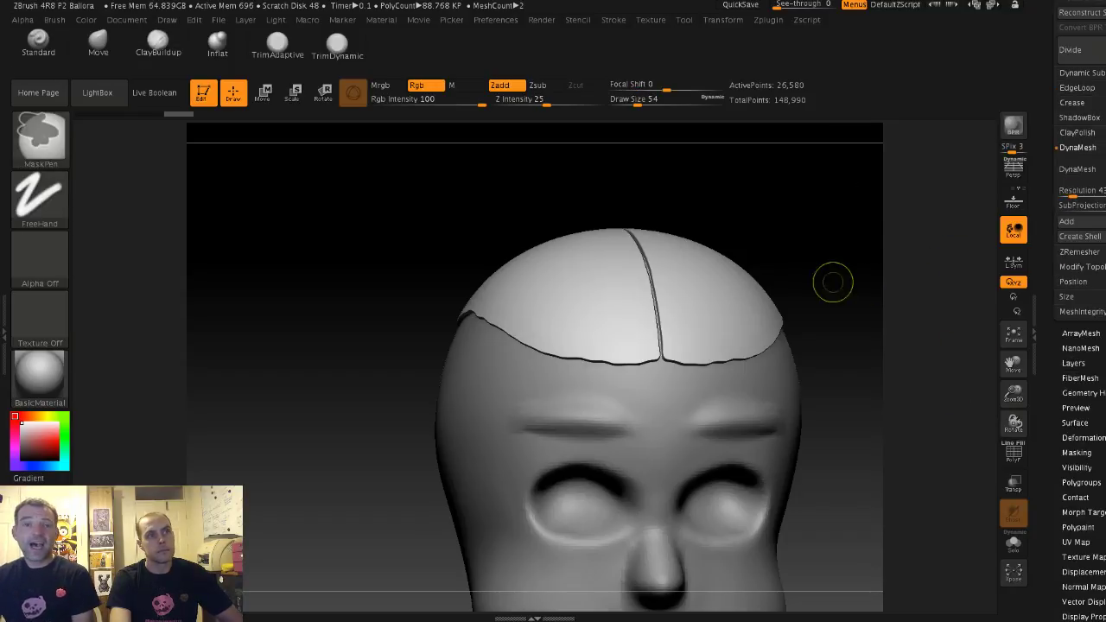
ctrl+drag(817, 273, 818, 298)
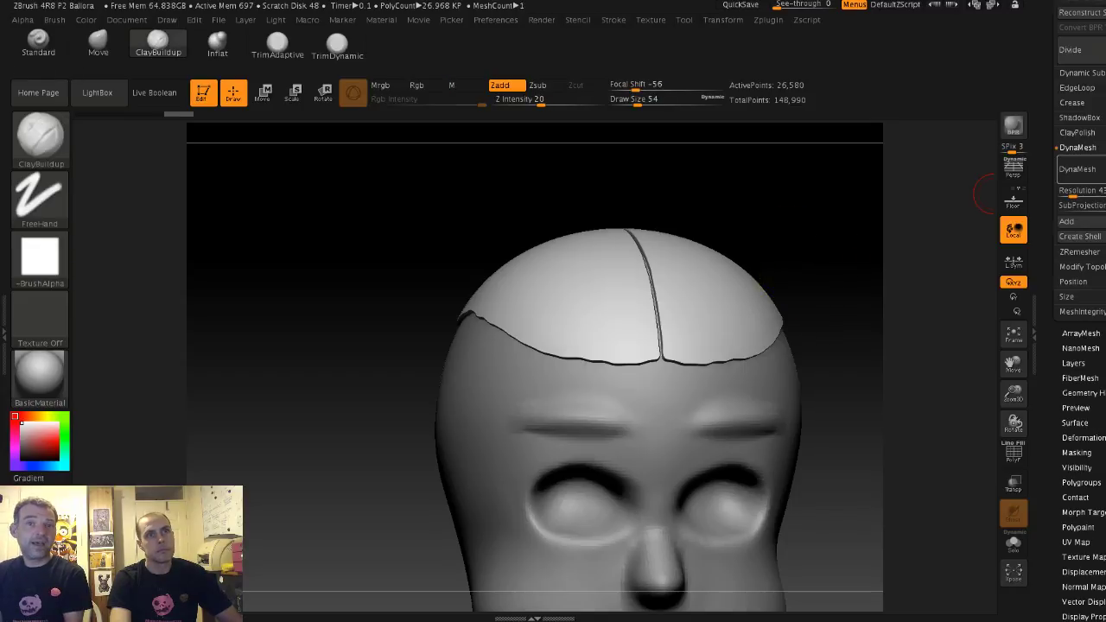
click(1077, 168)
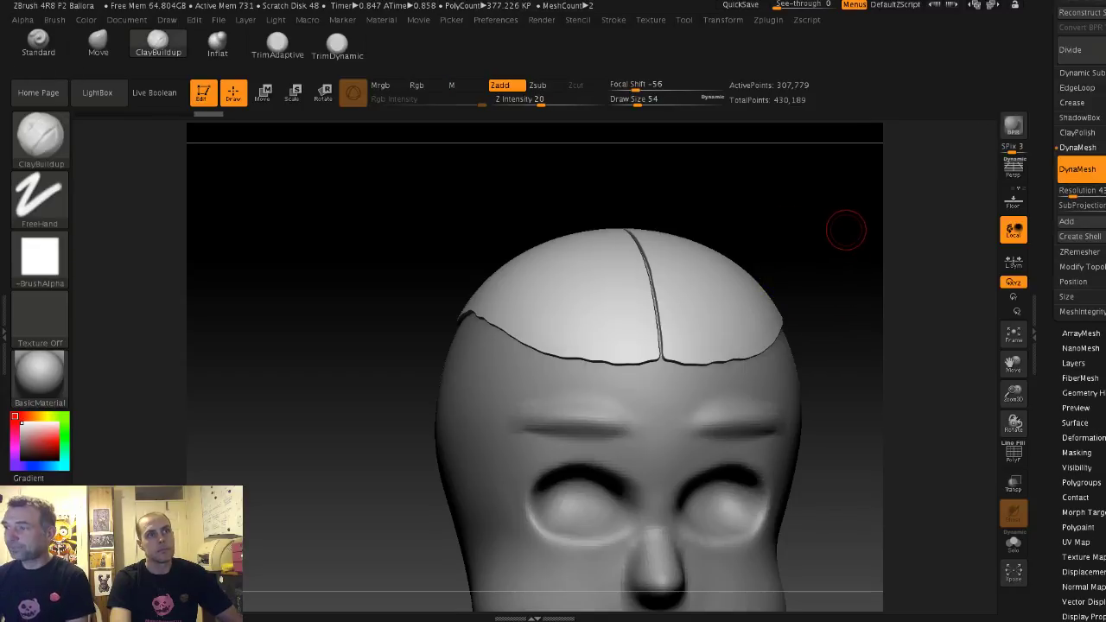
Step: Try smoothing the front hairline edge of the scalp pieces, and undo the smoothing together with the DynaMesh
drag(846, 230, 804, 263)
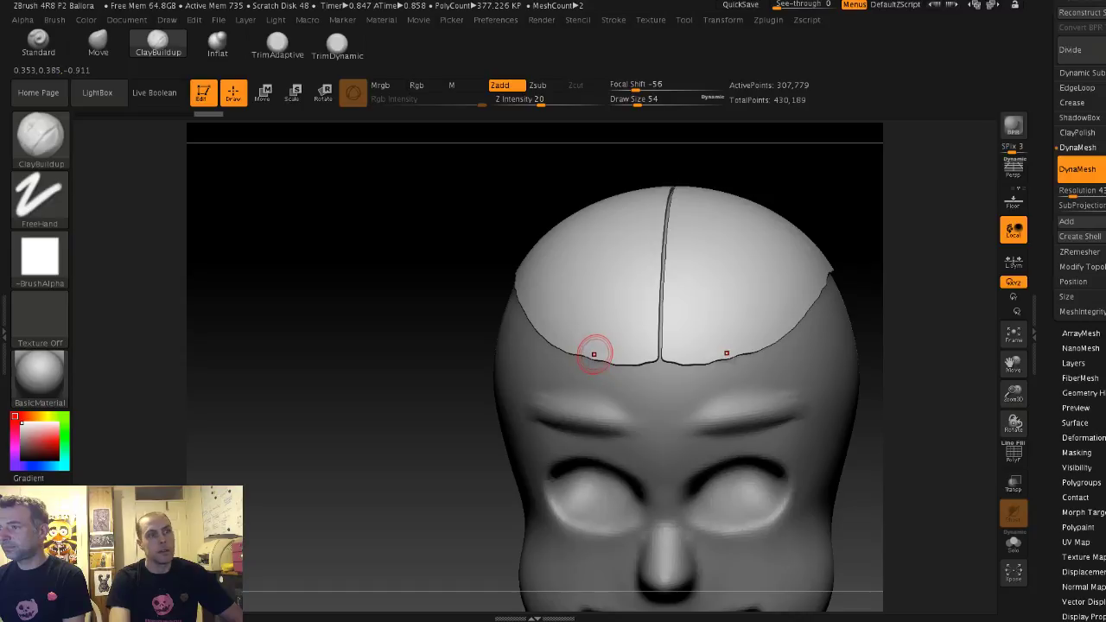
key(s)
mouse_move(595, 354)
mouse_down()
mouse_move(624, 356)
mouse_move(579, 350)
mouse_up()
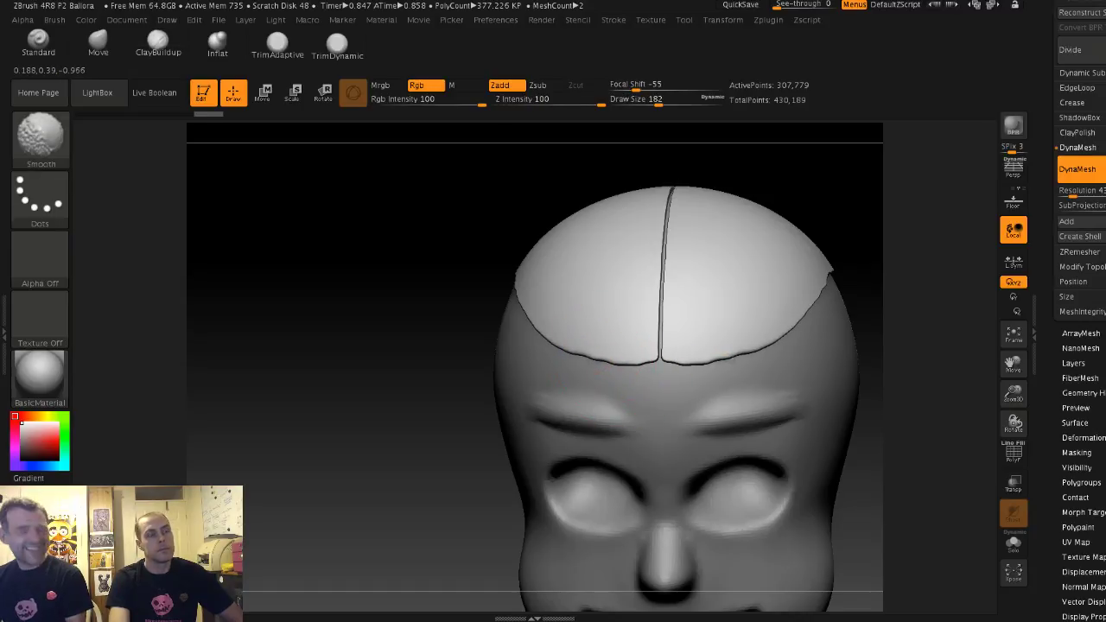
drag(459, 234, 478, 224)
key(ctrl+z)
key(ctrl+z)
key(ctrl+z)
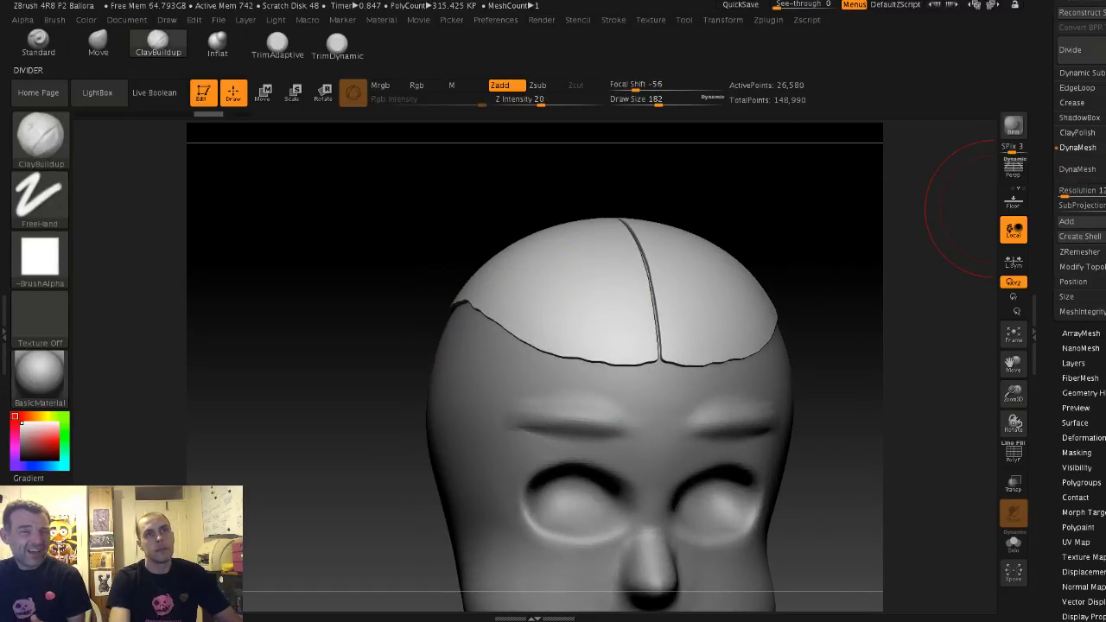
Step: Split the extracted scalp subtool into separate subtools by its parts, one for each side of the parting
drag(1058, 160, 1058, 406)
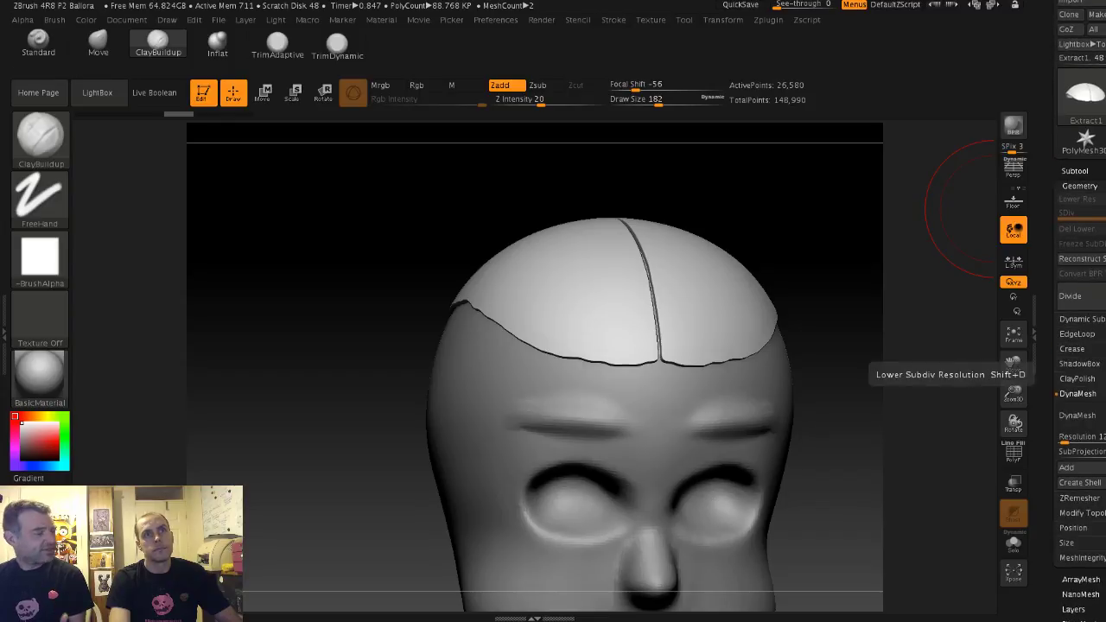
click(1072, 172)
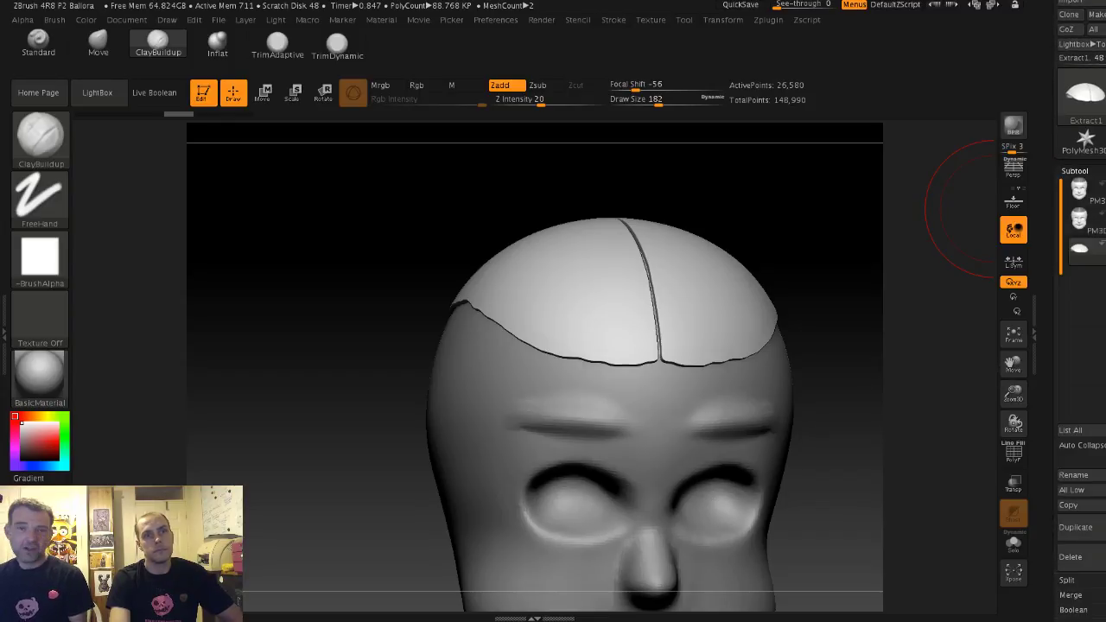
click(1068, 581)
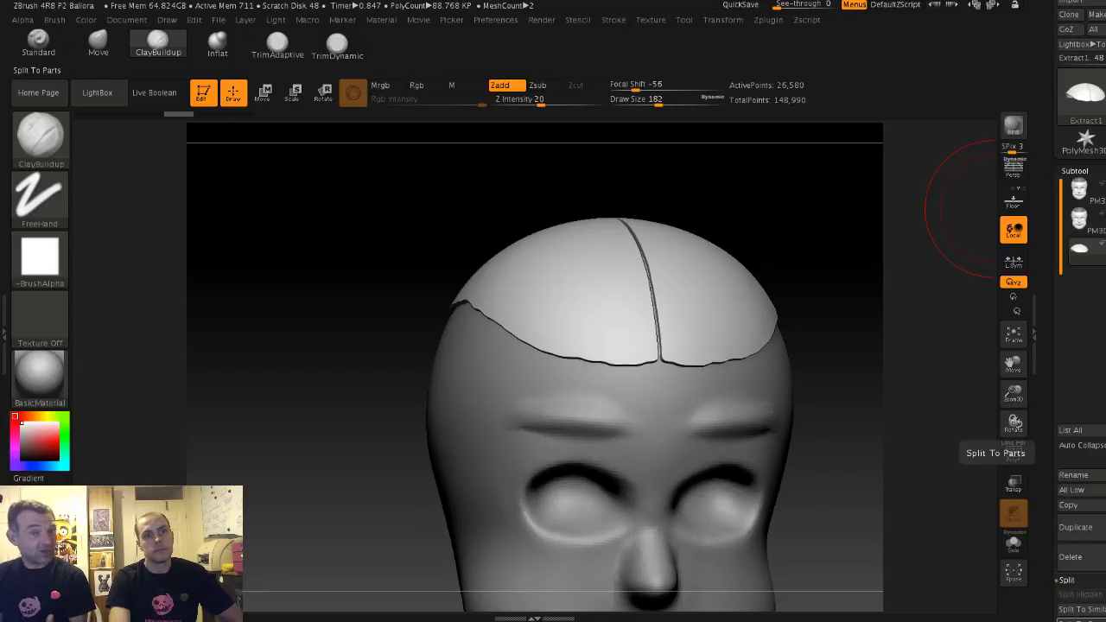
click(1080, 619)
click(993, 620)
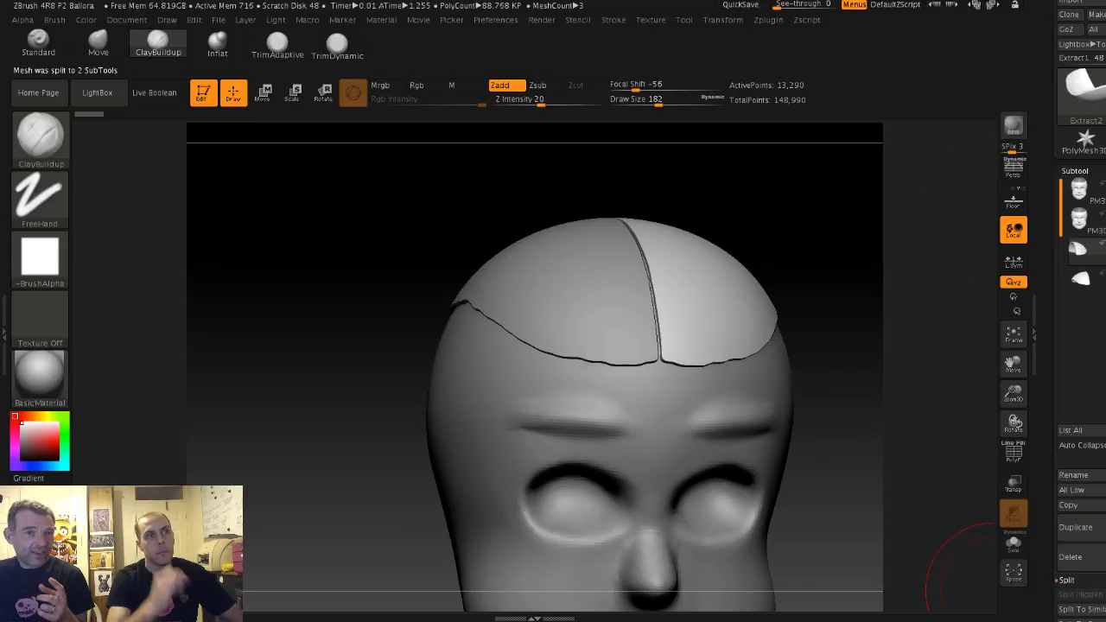
Step: Remesh the scalp piece on the character's left side with DynaMesh at the default resolution
drag(1047, 596, 1047, 187)
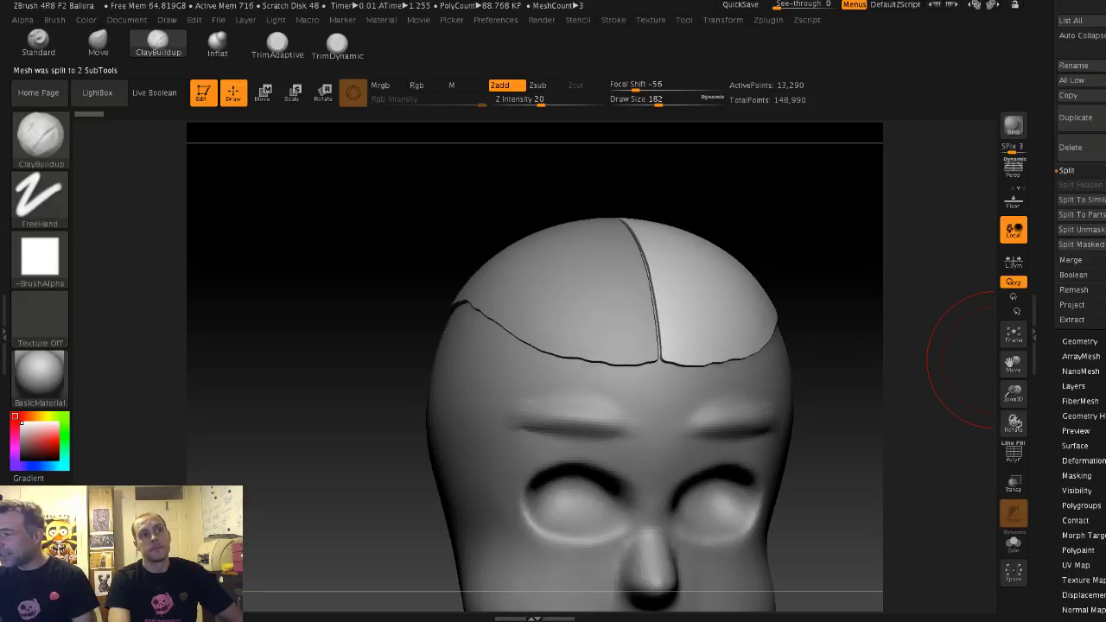
scroll(1080, 345, up, 5)
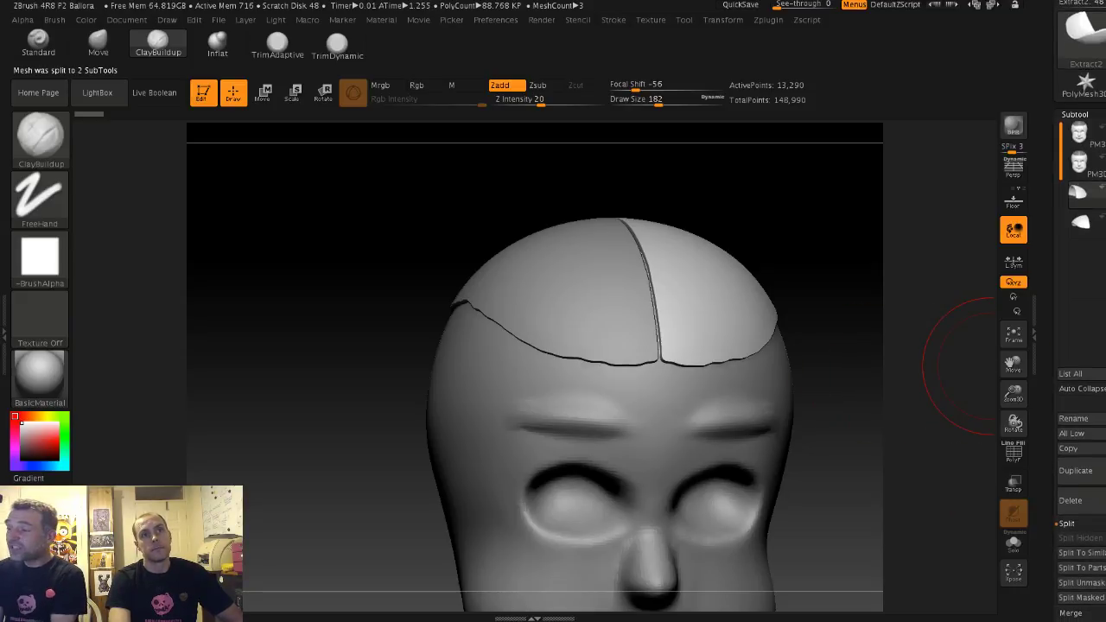
scroll(1080, 363, down, 2)
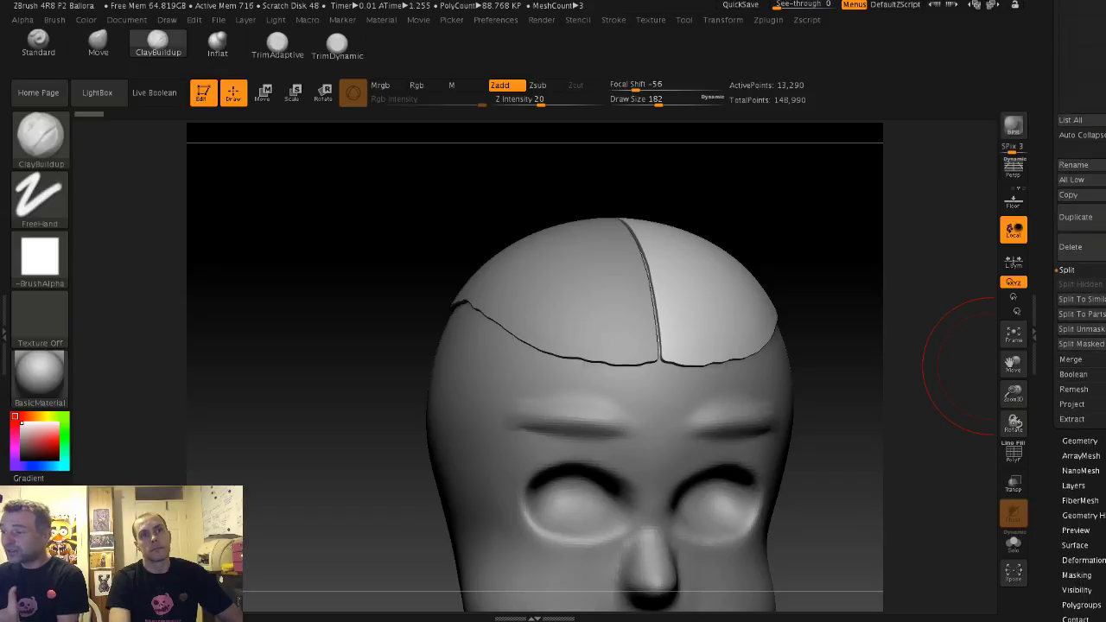
click(1080, 441)
scroll(1080, 345, up, 7)
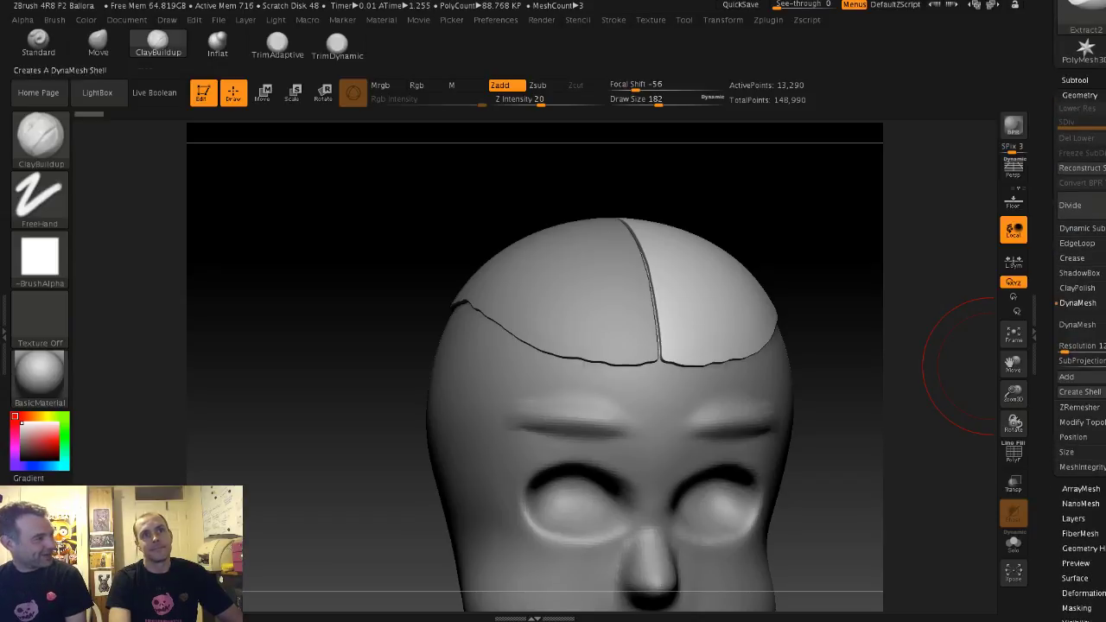
click(1077, 325)
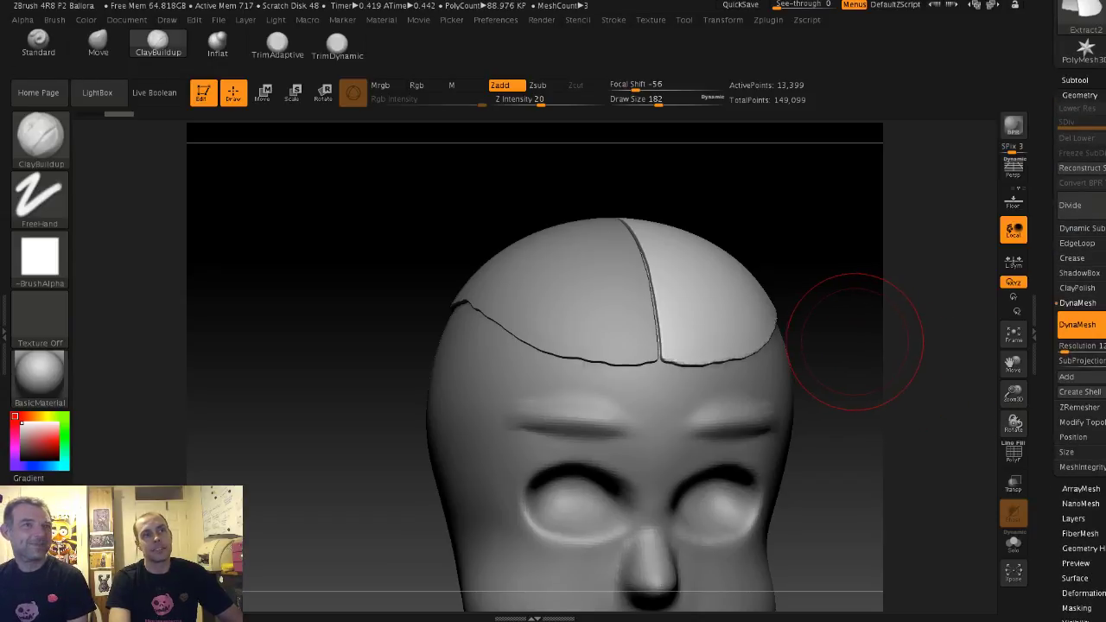
Step: Smooth the parting and front hairline edges of the remeshed left scalp piece
drag(854, 341, 653, 333)
alt+drag(442, 206, 433, 205)
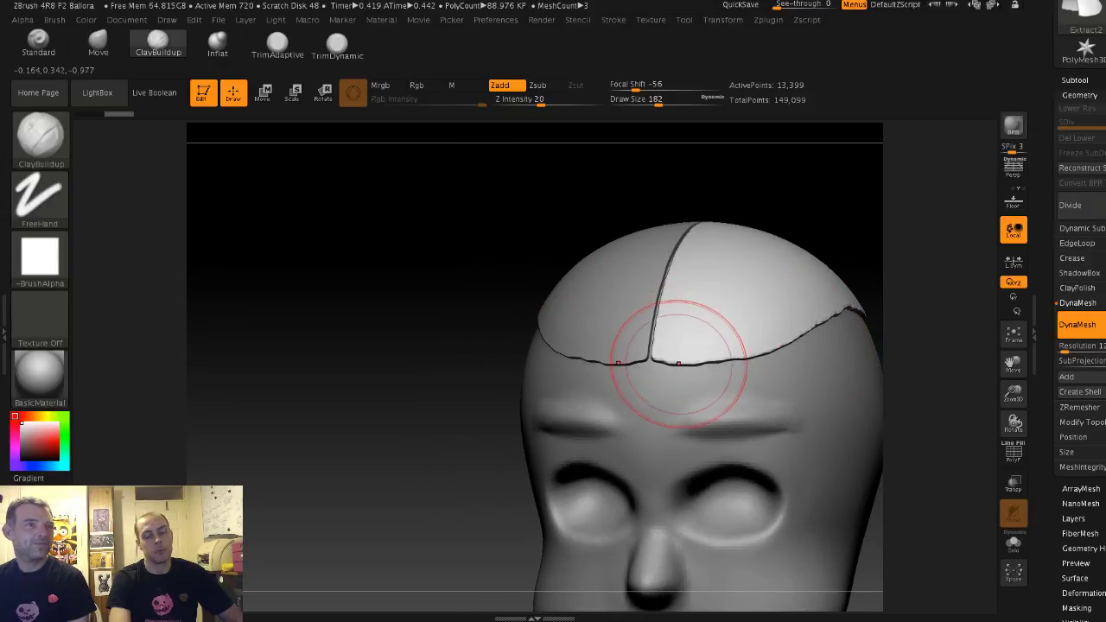
key(shift)
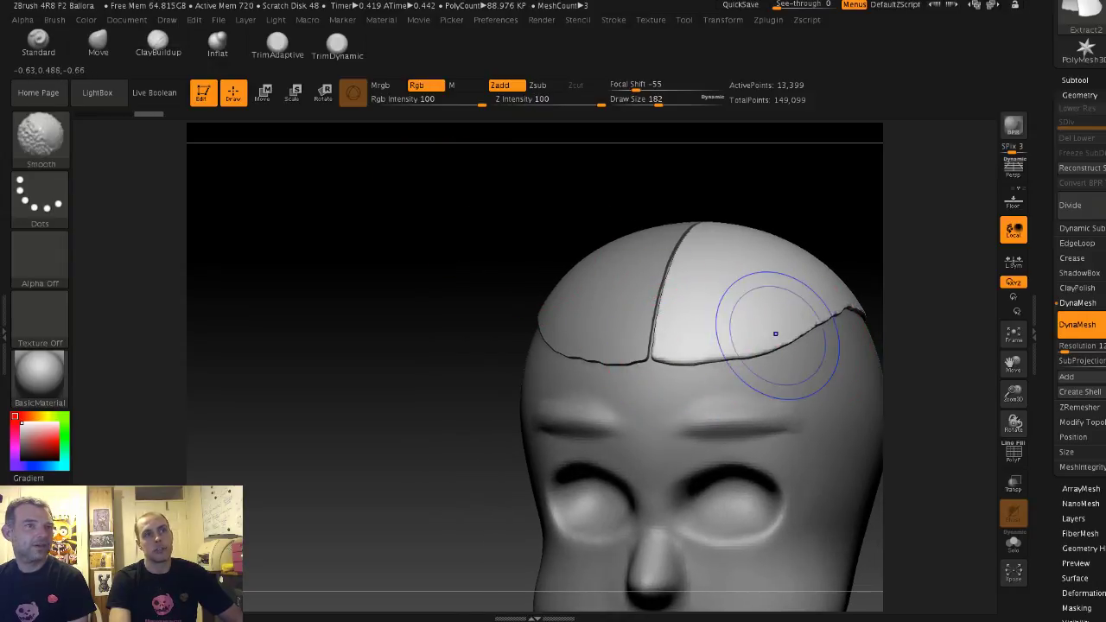
shift+drag(670, 303, 777, 337)
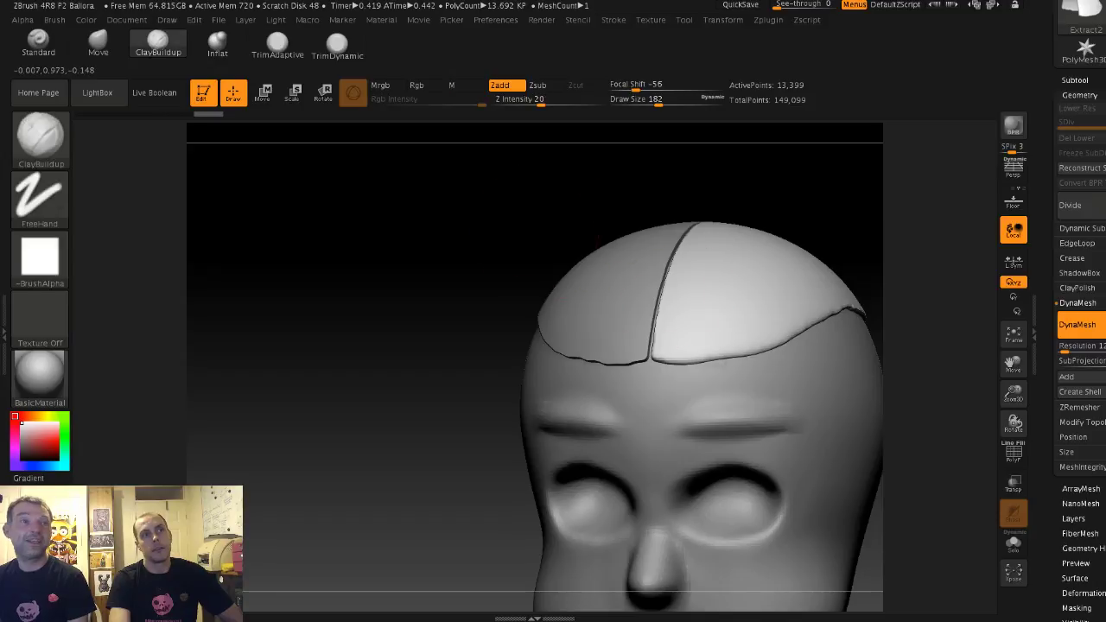
drag(454, 212, 563, 217)
shift+drag(817, 281, 814, 299)
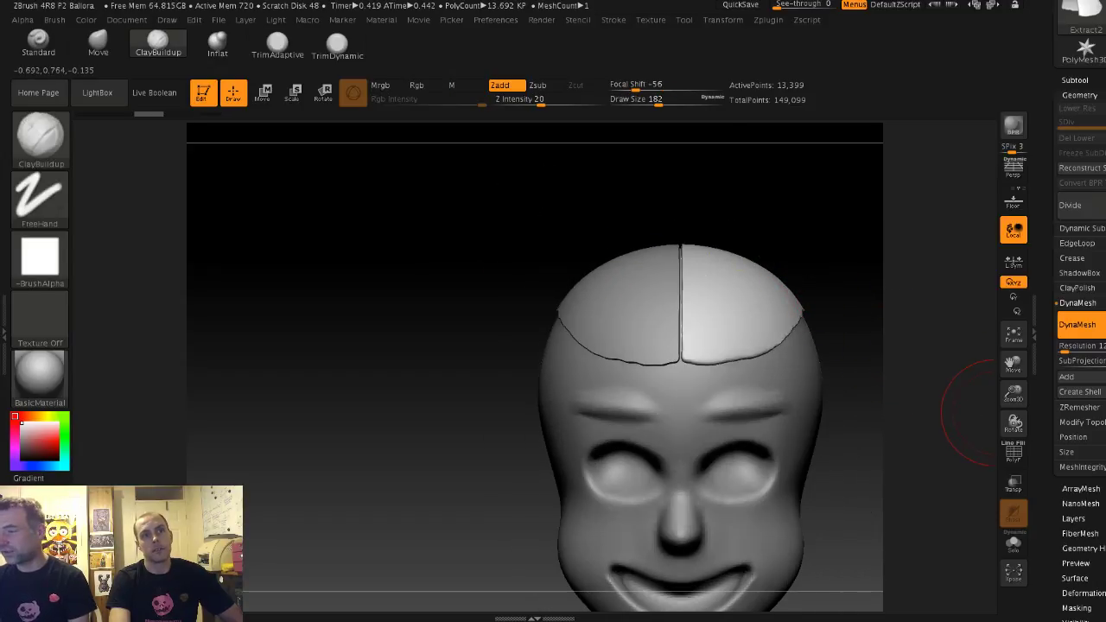
Step: Apply a slight Polish By Features deformation to the left scalp piece
drag(1051, 423, 1051, 209)
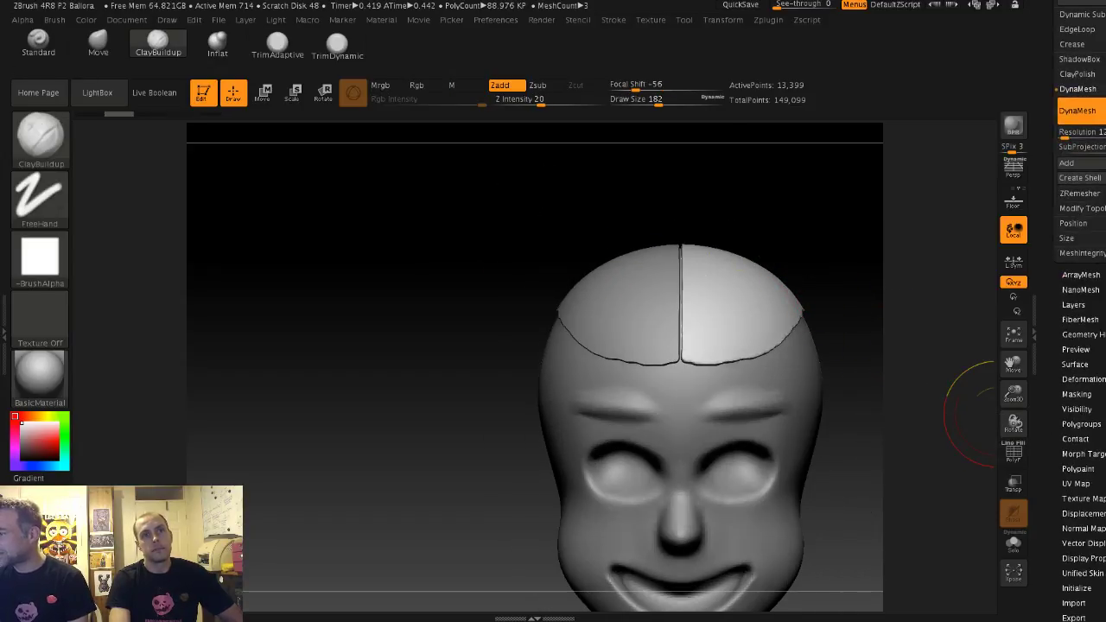
click(1083, 378)
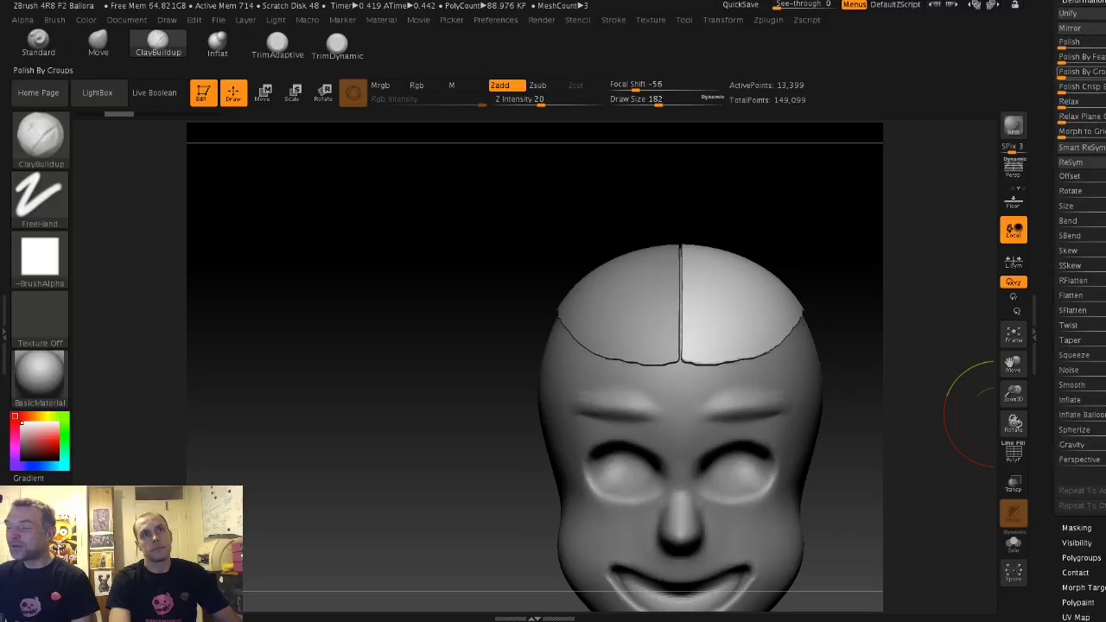
click(1081, 59)
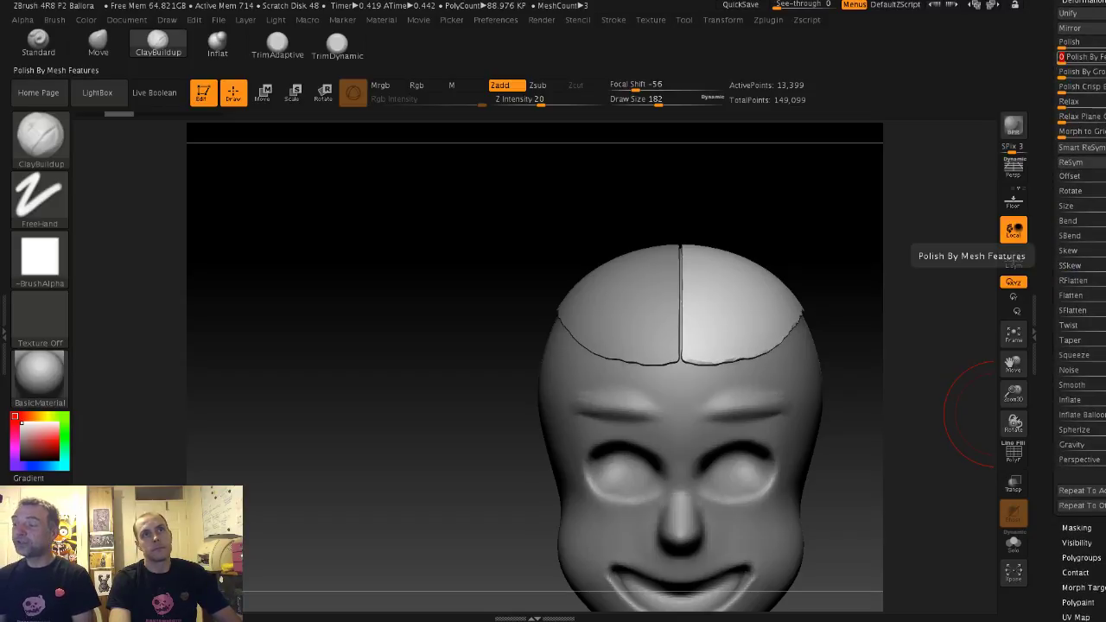
drag(1072, 56, 1080, 57)
Step: Smooth the left scalp piece's hairline from the parting corner around the forehead to the temple
drag(788, 187, 780, 207)
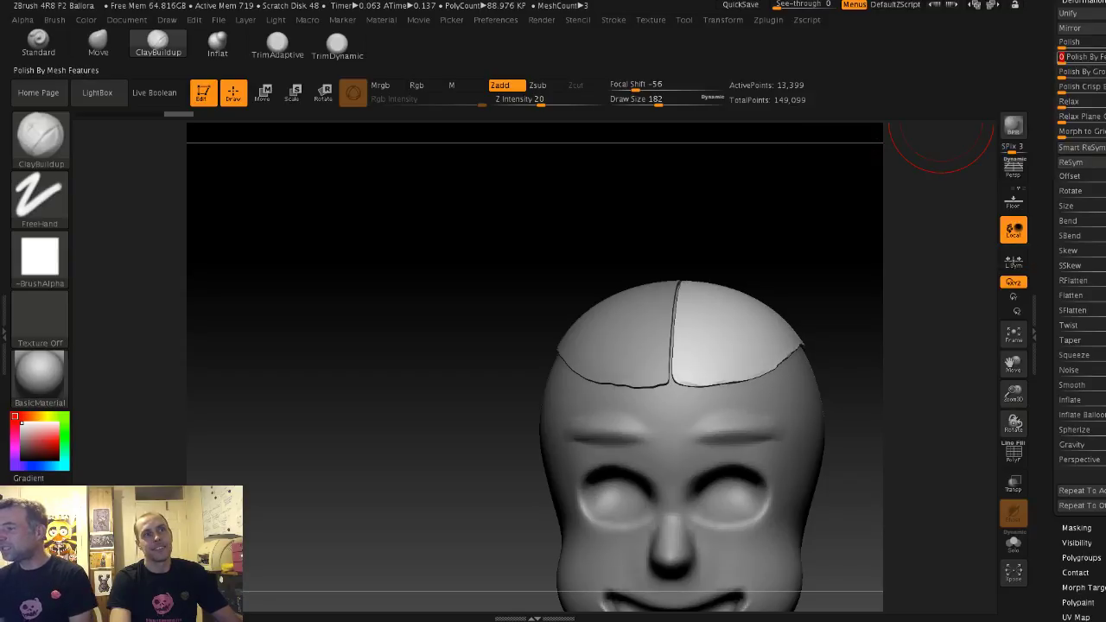
drag(835, 193, 842, 276)
mouse_move(772, 282)
mouse_down()
mouse_move(774, 308)
mouse_move(774, 278)
mouse_move(751, 257)
mouse_up()
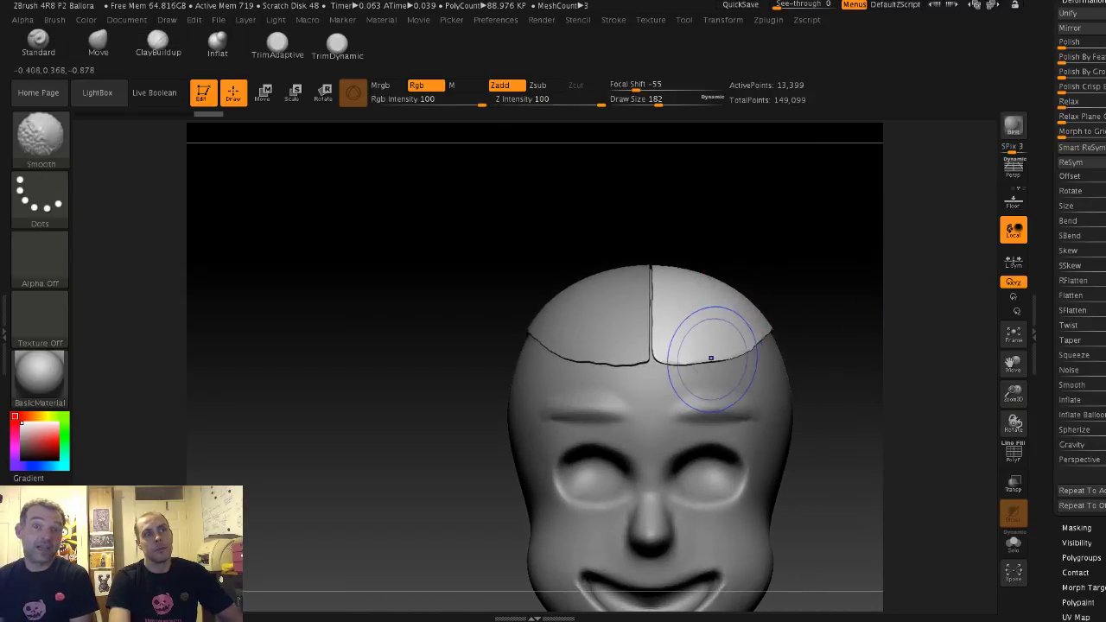
shift+drag(710, 359, 681, 363)
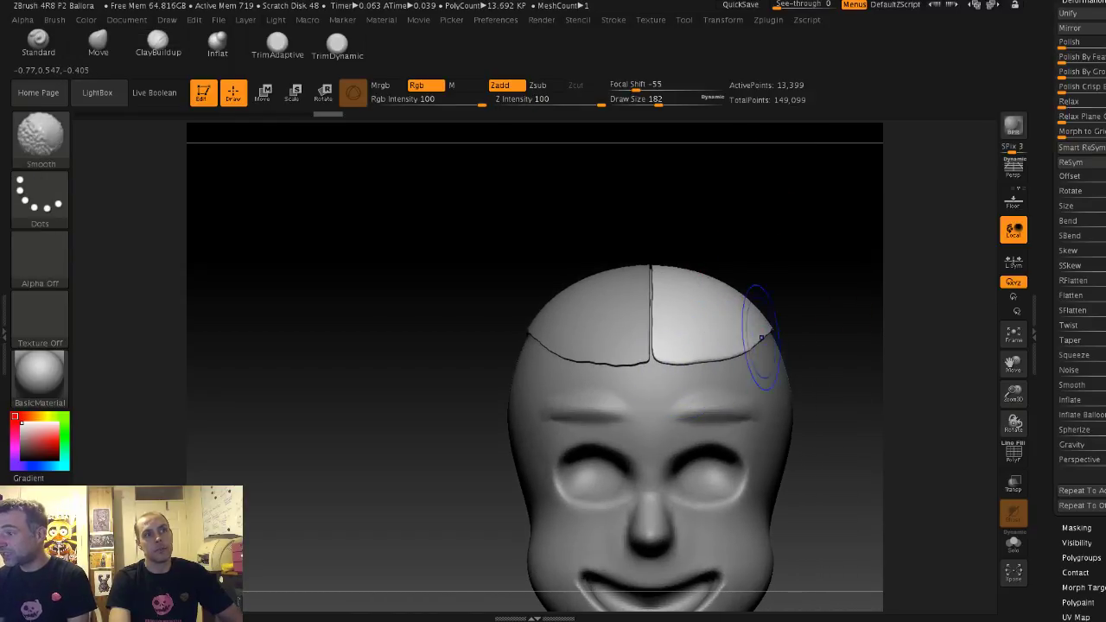
drag(761, 337, 731, 333)
shift+drag(833, 322, 697, 361)
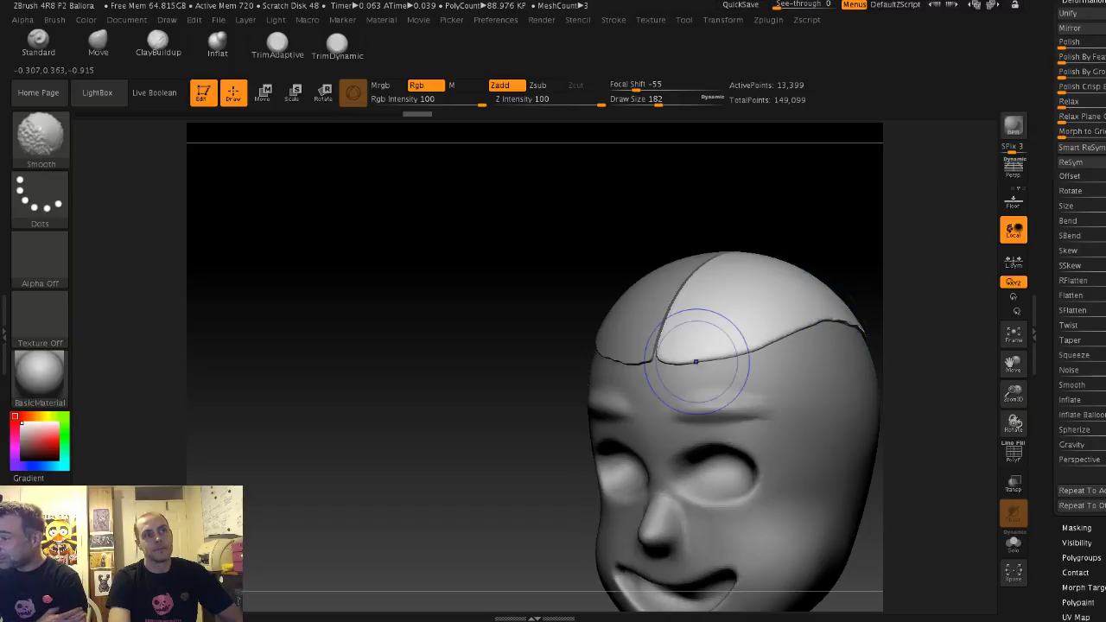
mouse_move(514, 197)
mouse_down()
mouse_move(567, 249)
mouse_move(513, 232)
mouse_up()
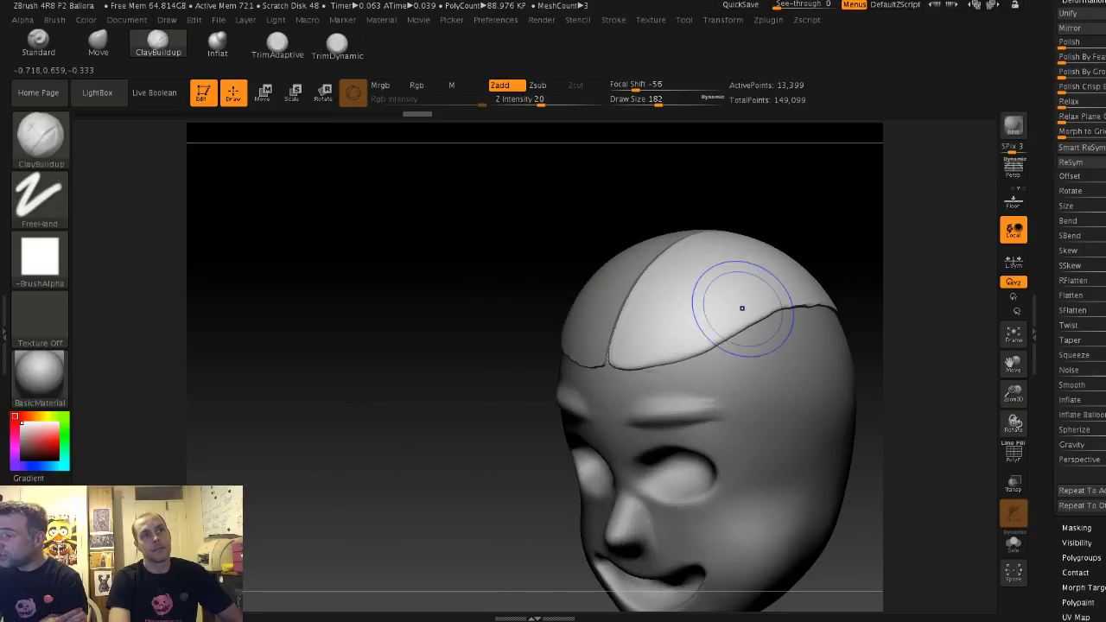
mouse_move(746, 346)
shift+mouse_down()
mouse_move(811, 309)
mouse_move(740, 332)
shift+mouse_up()
Step: Smooth the left scalp piece's edge along the parting, over the crown to its rear corner
mouse_move(539, 225)
mouse_down()
mouse_move(619, 218)
mouse_move(627, 235)
mouse_up()
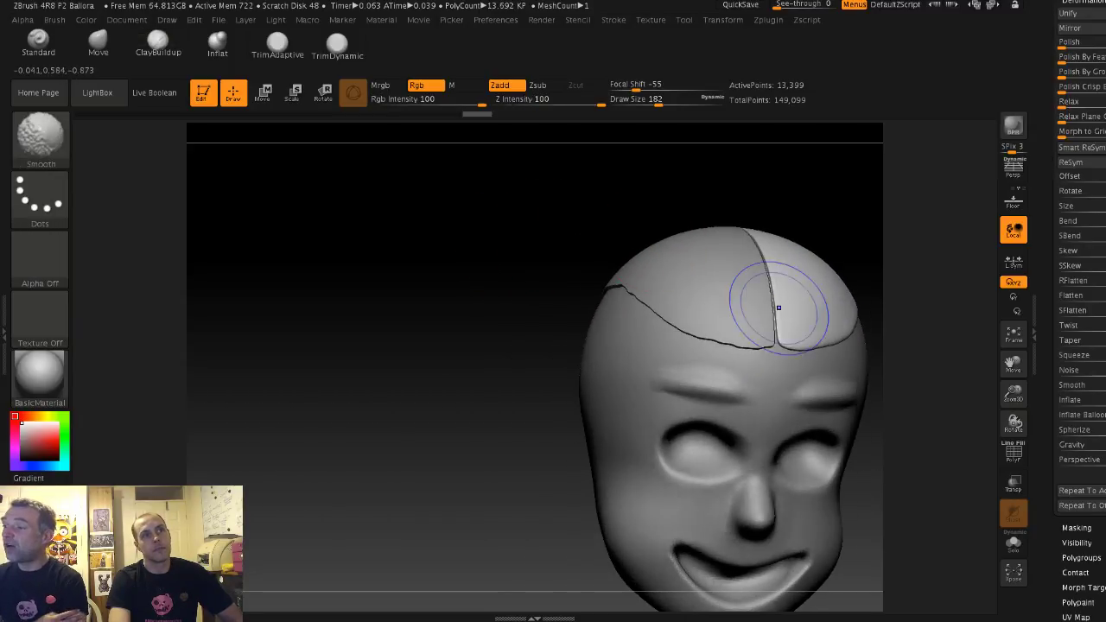
shift+drag(778, 309, 766, 263)
drag(553, 207, 581, 270)
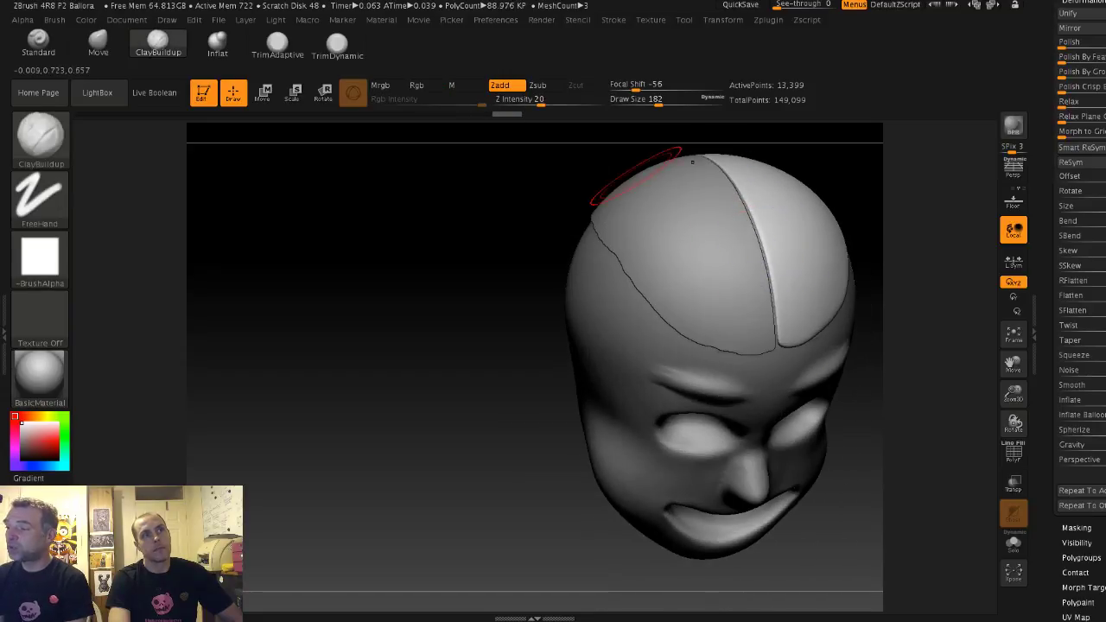
mouse_move(593, 160)
mouse_down()
mouse_move(548, 185)
mouse_move(714, 248)
mouse_up()
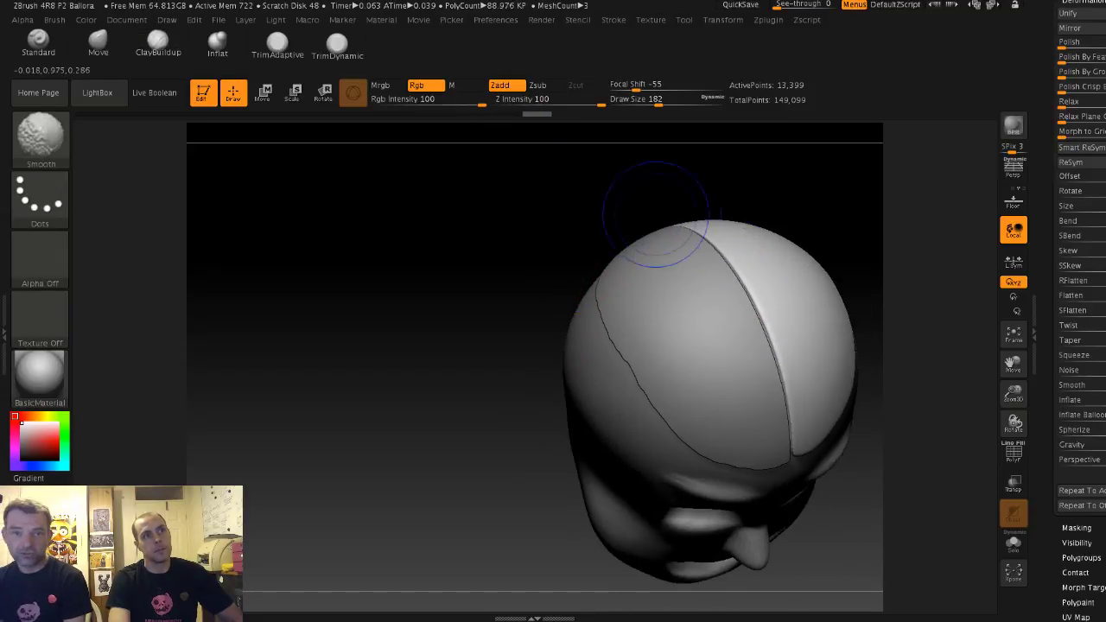
mouse_move(655, 212)
mouse_down()
mouse_move(573, 233)
mouse_move(526, 193)
mouse_move(647, 240)
mouse_up()
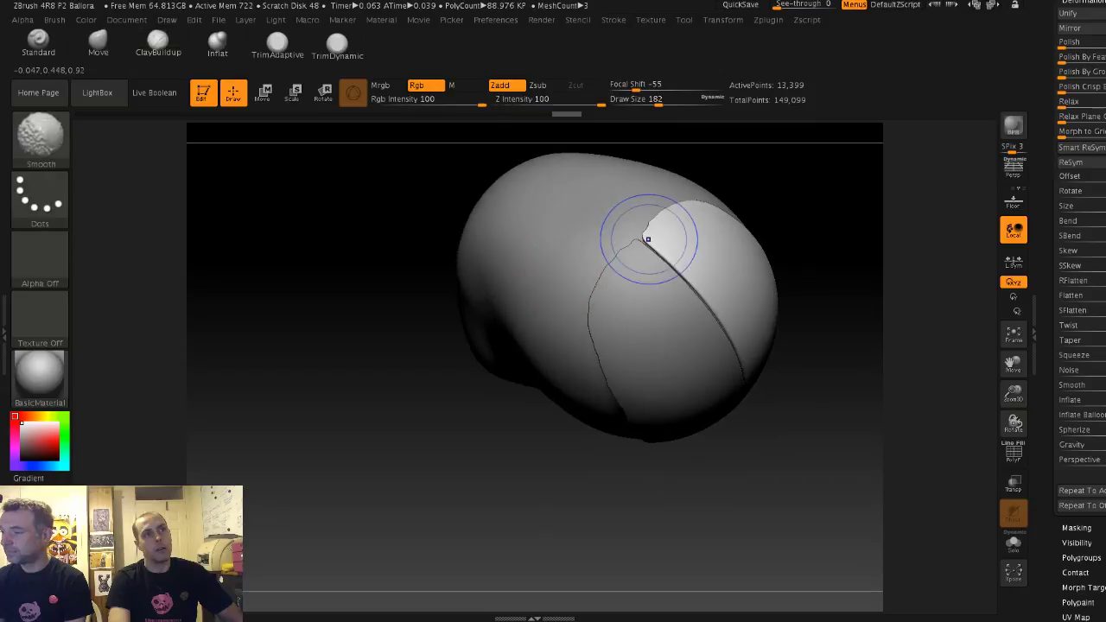
mouse_move(797, 198)
mouse_down()
mouse_move(566, 239)
mouse_move(611, 244)
mouse_move(602, 264)
mouse_move(605, 251)
mouse_move(489, 198)
mouse_up()
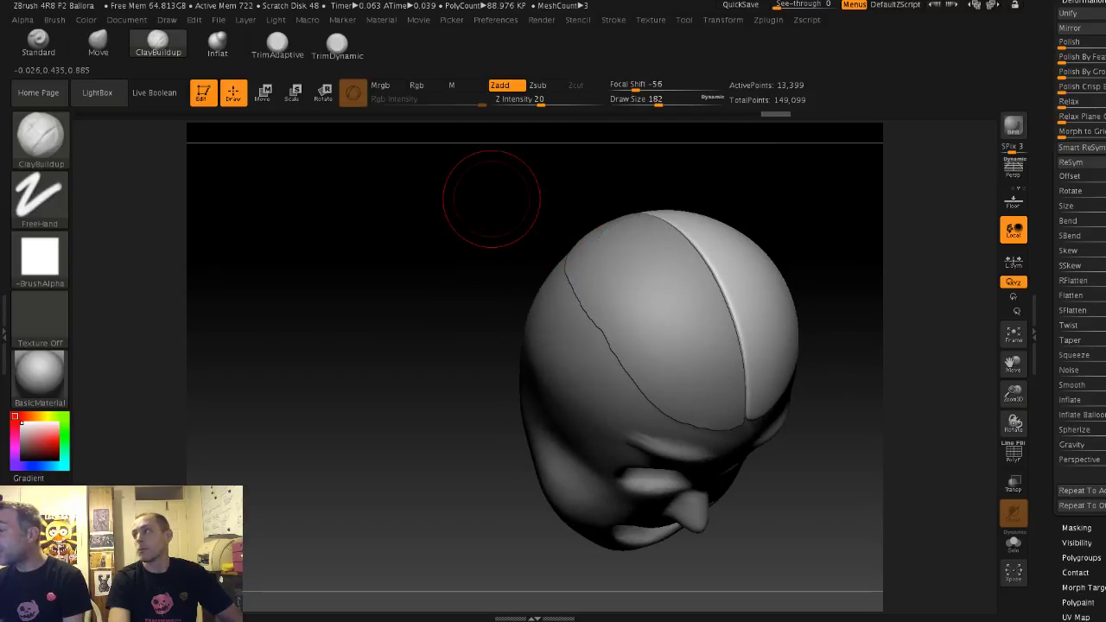
Step: Switch to the Move brush for reshaping the left scalp piece from the front view
mouse_move(550, 246)
mouse_down()
mouse_move(466, 211)
mouse_move(477, 192)
mouse_move(462, 189)
mouse_up()
shift+drag(527, 164, 544, 259)
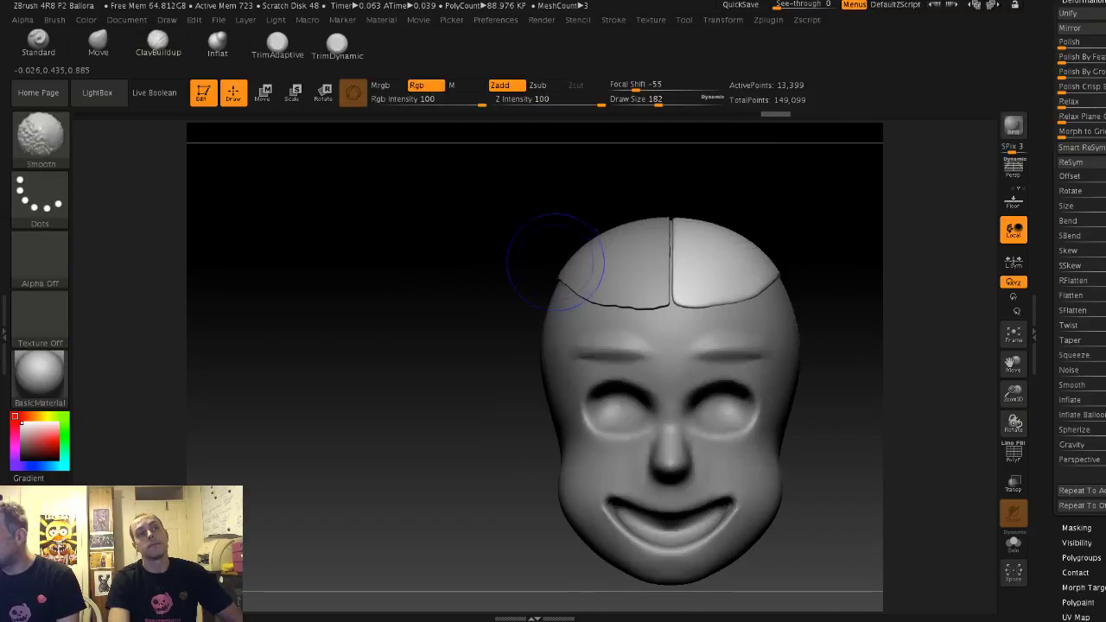
key(b)
key(m)
key(v)
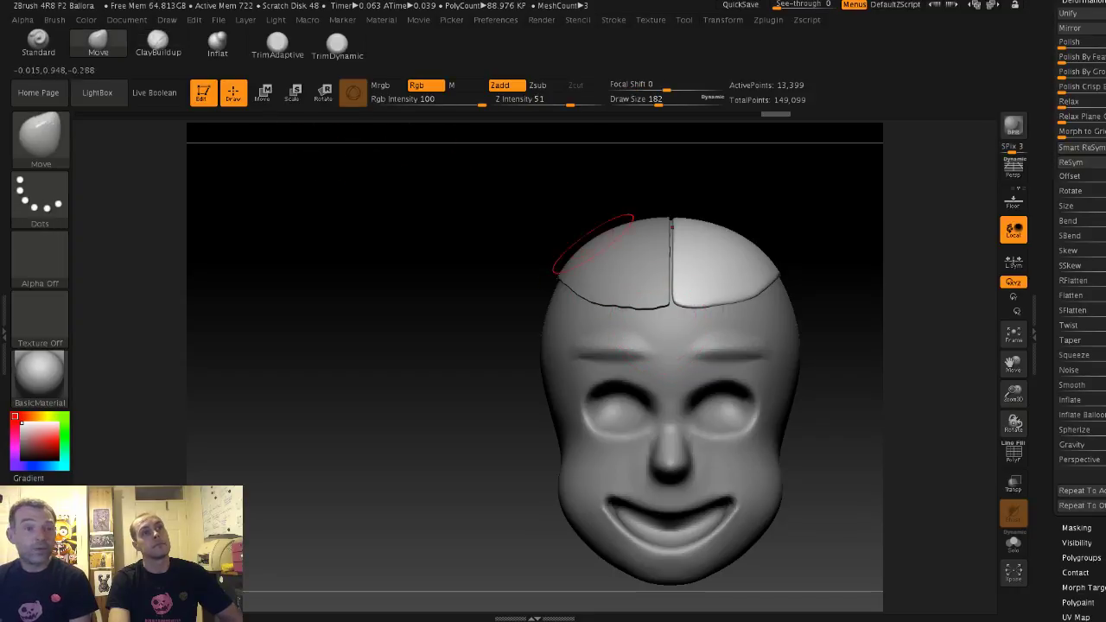
Step: Refine the outer edge of the active scalp plate with the Move brush at draw sizes of 177 and 217
key(s)
click(721, 308)
drag(527, 207, 406, 164)
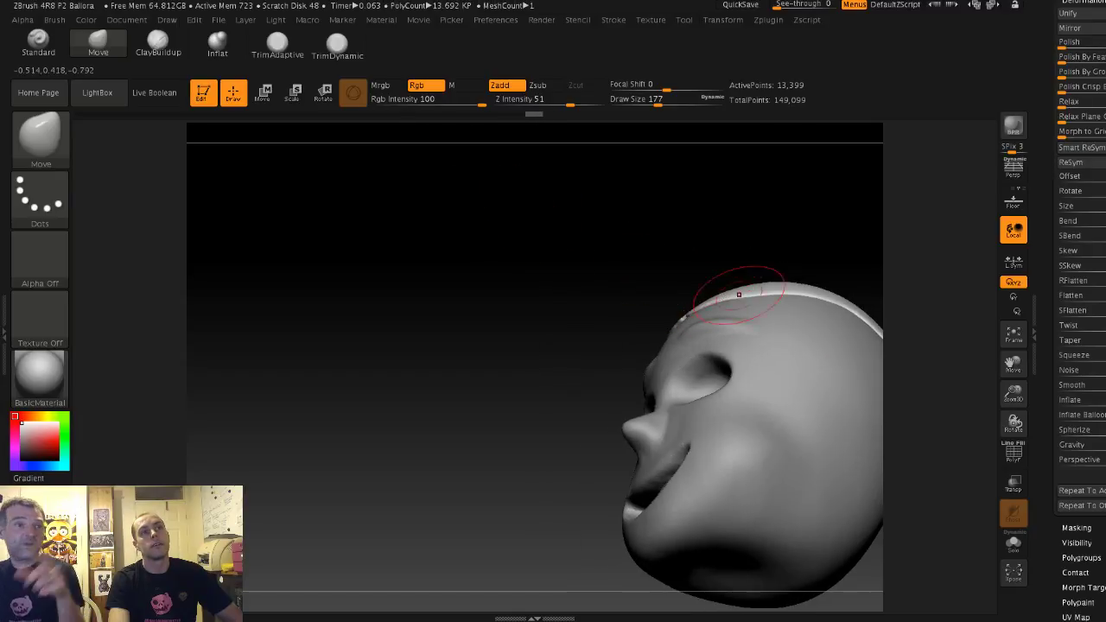
drag(655, 224, 768, 272)
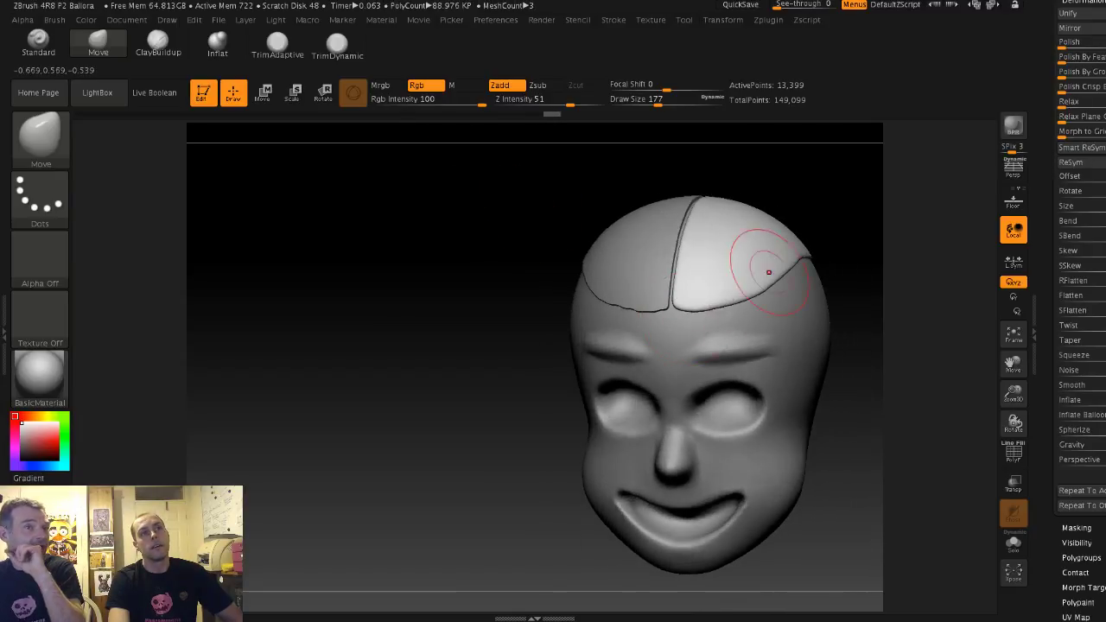
drag(861, 248, 817, 268)
key(s)
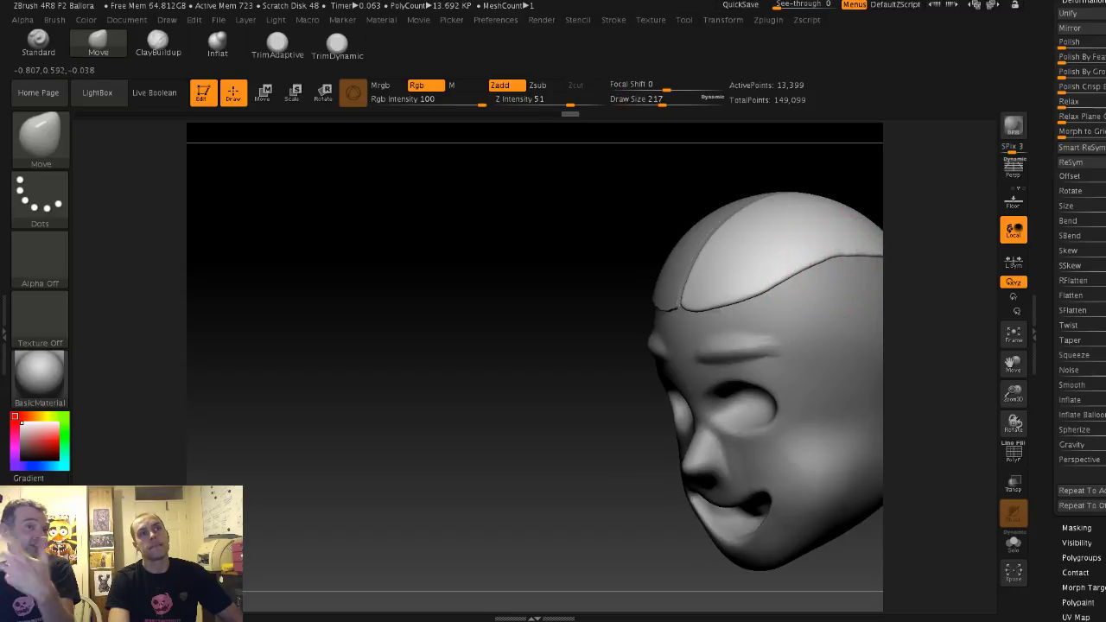
mouse_move(593, 198)
mouse_down()
mouse_move(553, 242)
mouse_move(639, 235)
mouse_move(600, 235)
mouse_move(618, 229)
mouse_move(568, 210)
mouse_move(541, 230)
mouse_move(493, 232)
mouse_move(559, 266)
mouse_up()
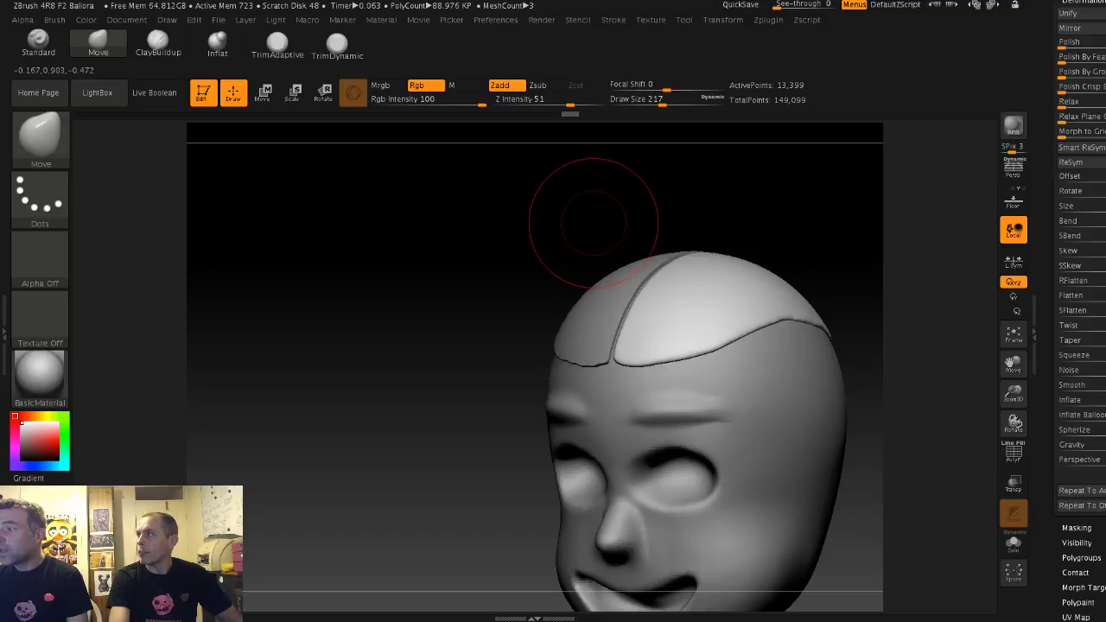
alt+drag(480, 237, 433, 216)
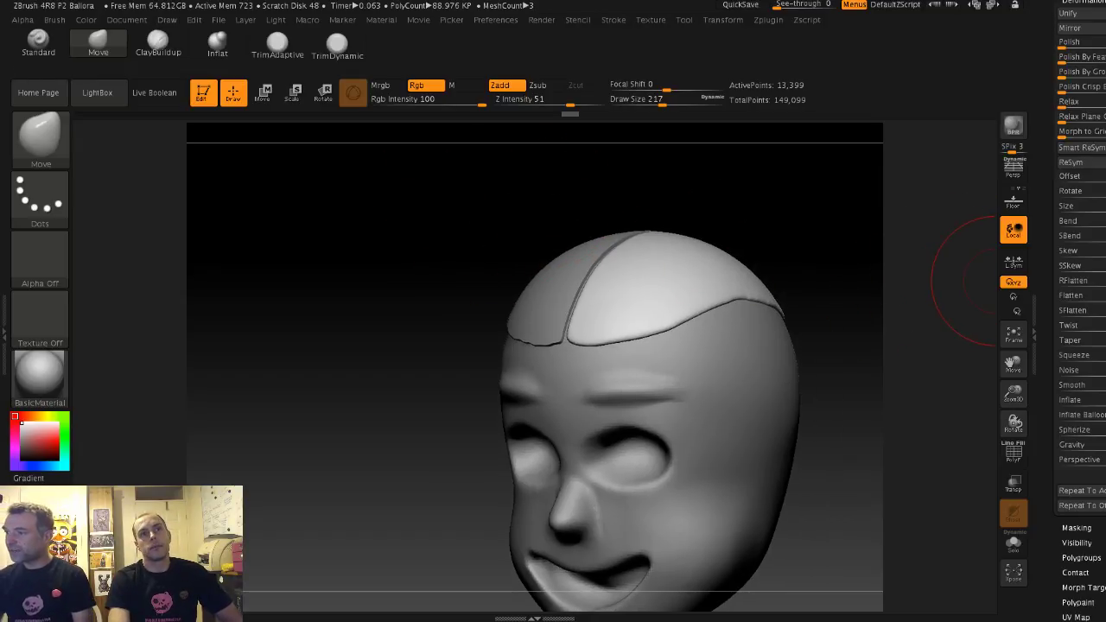
Step: Inflate the active scalp plate by 2 with the Inflate deformation
drag(1087, 400, 1096, 400)
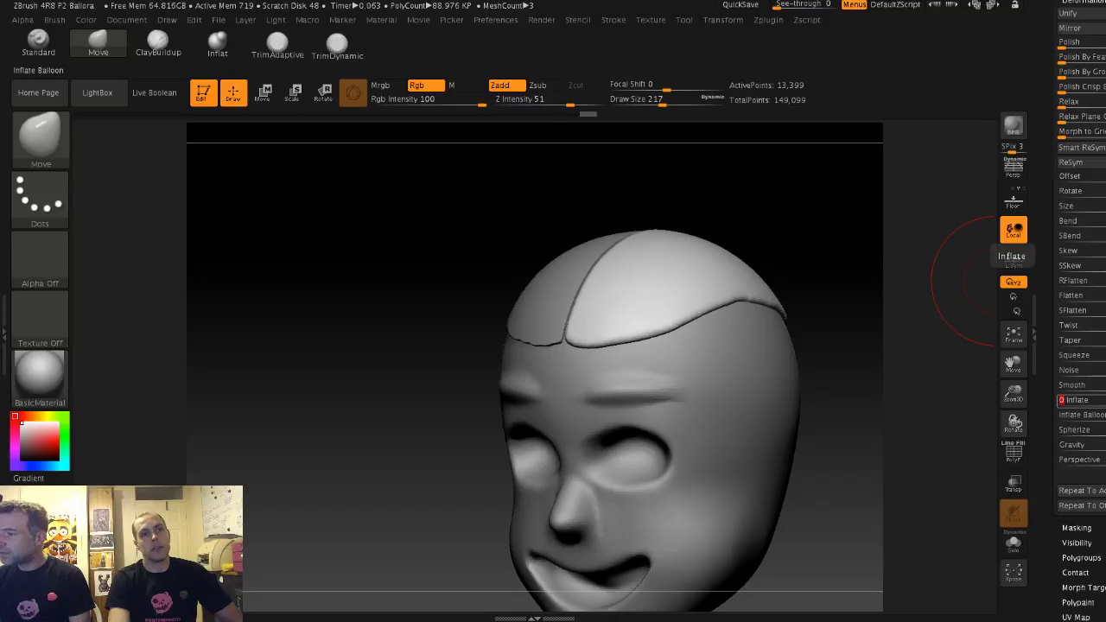
text(2)
key(Return)
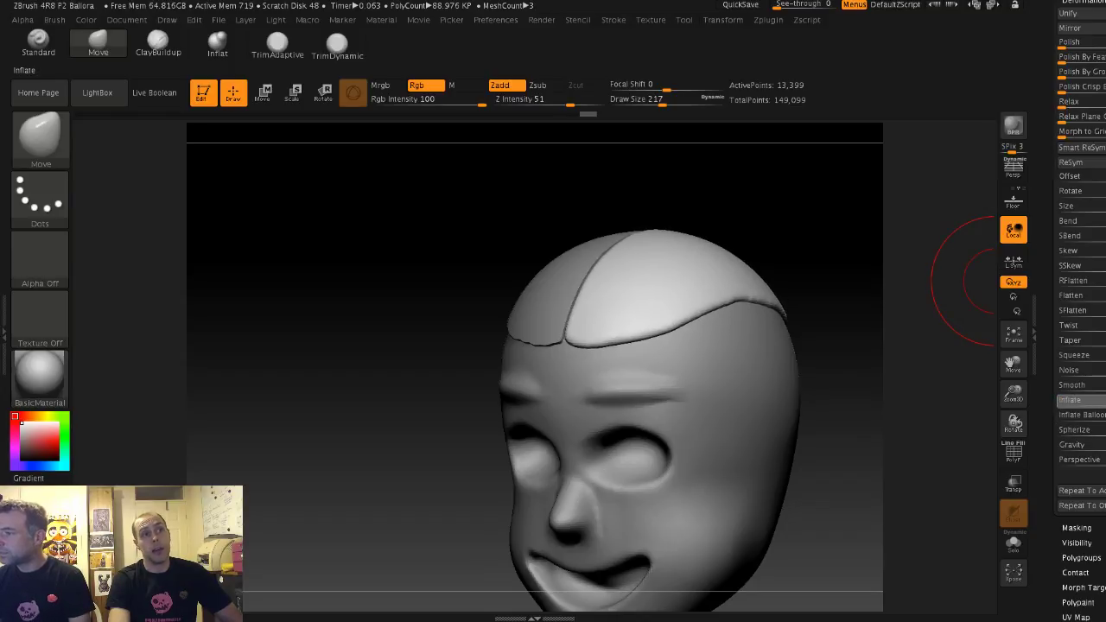
drag(452, 272, 553, 277)
mouse_move(609, 213)
mouse_down()
mouse_move(528, 221)
mouse_move(631, 226)
mouse_move(573, 254)
mouse_up()
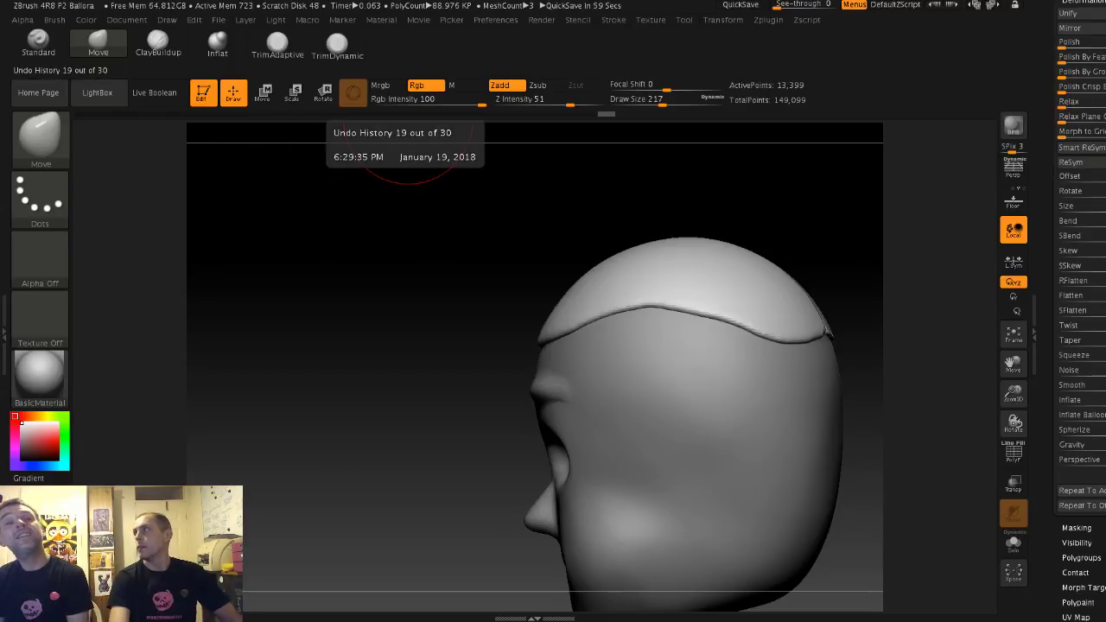
Step: Adjust the side and front of the inflated scalp plate with the Move brush at draw size 286
drag(391, 212, 449, 217)
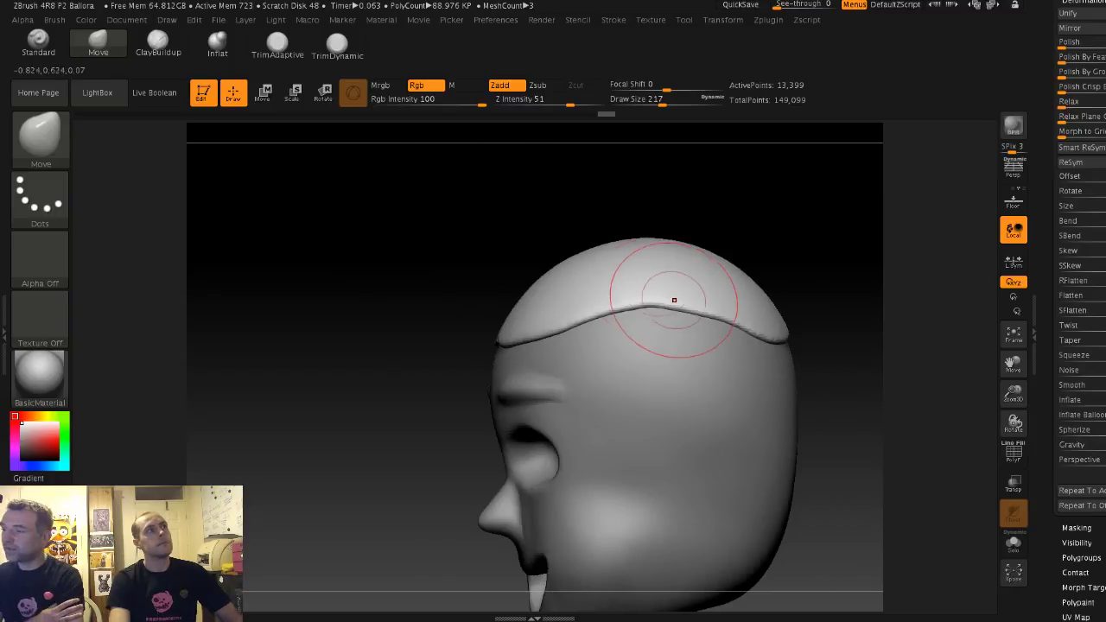
drag(692, 313, 619, 312)
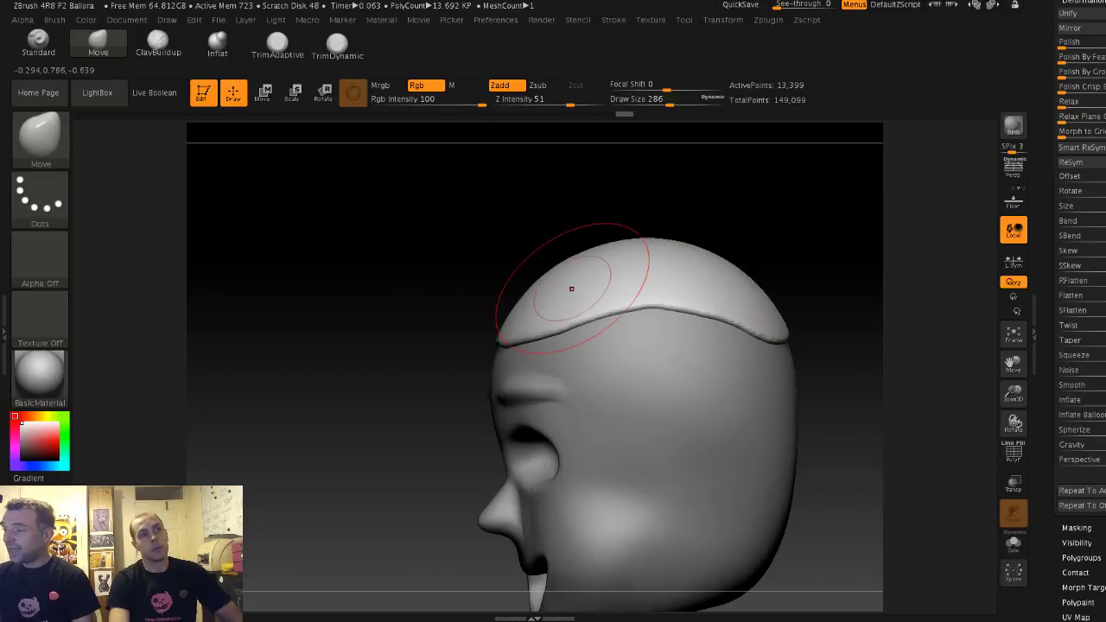
drag(436, 246, 574, 290)
shift+drag(682, 292, 692, 286)
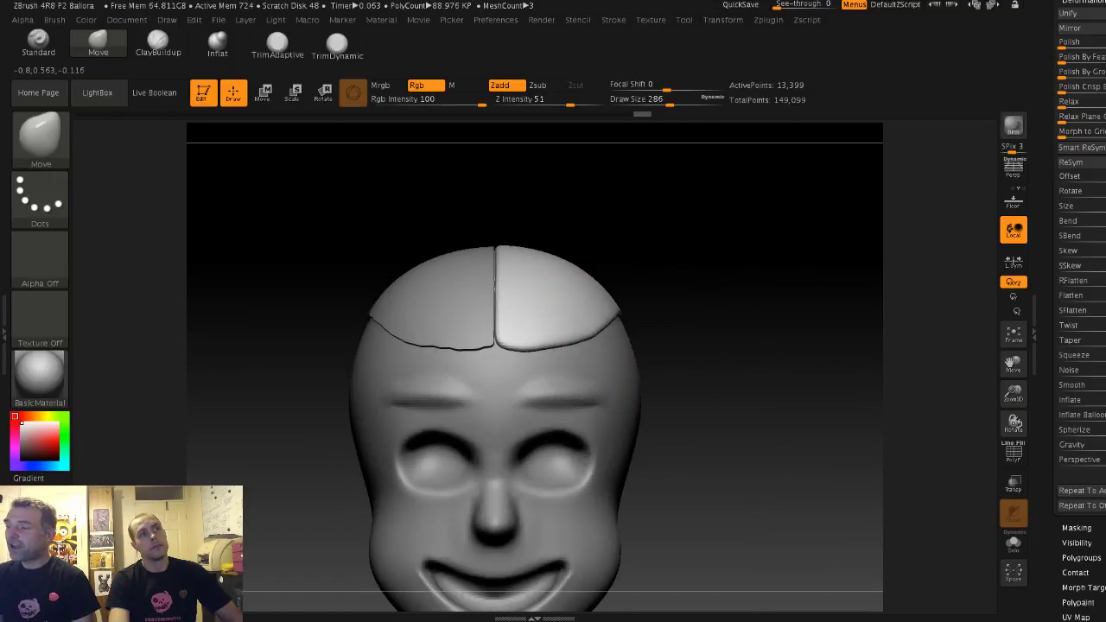
alt+drag(372, 217, 499, 268)
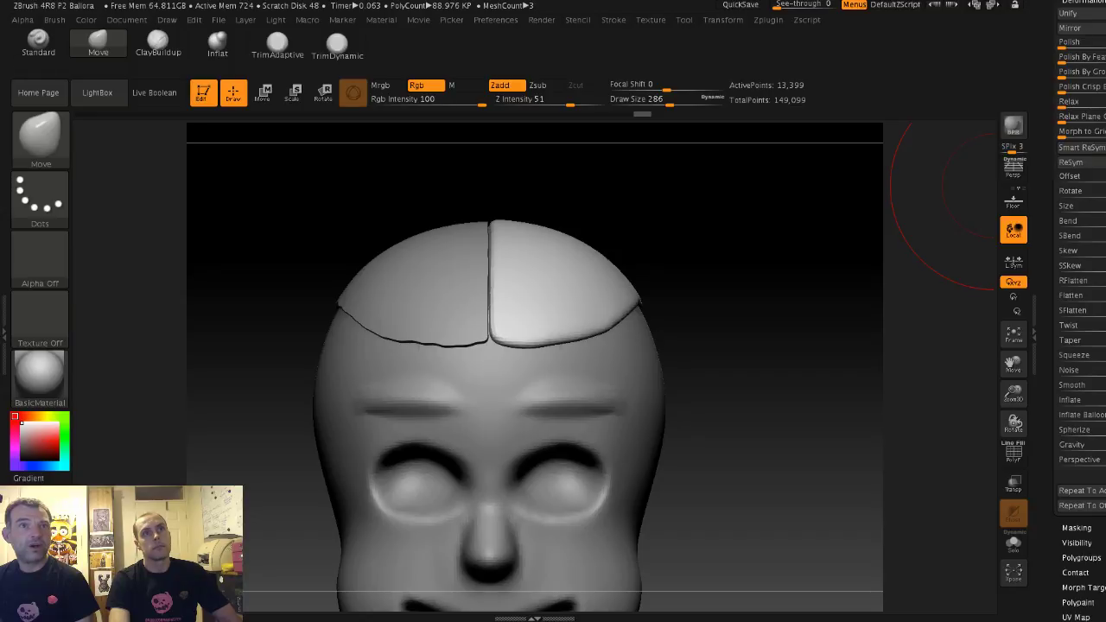
Step: Delete the rough-edged scalp plate subtool Extract1 on the other half of the head
drag(1057, 173, 1057, 528)
click(1075, 220)
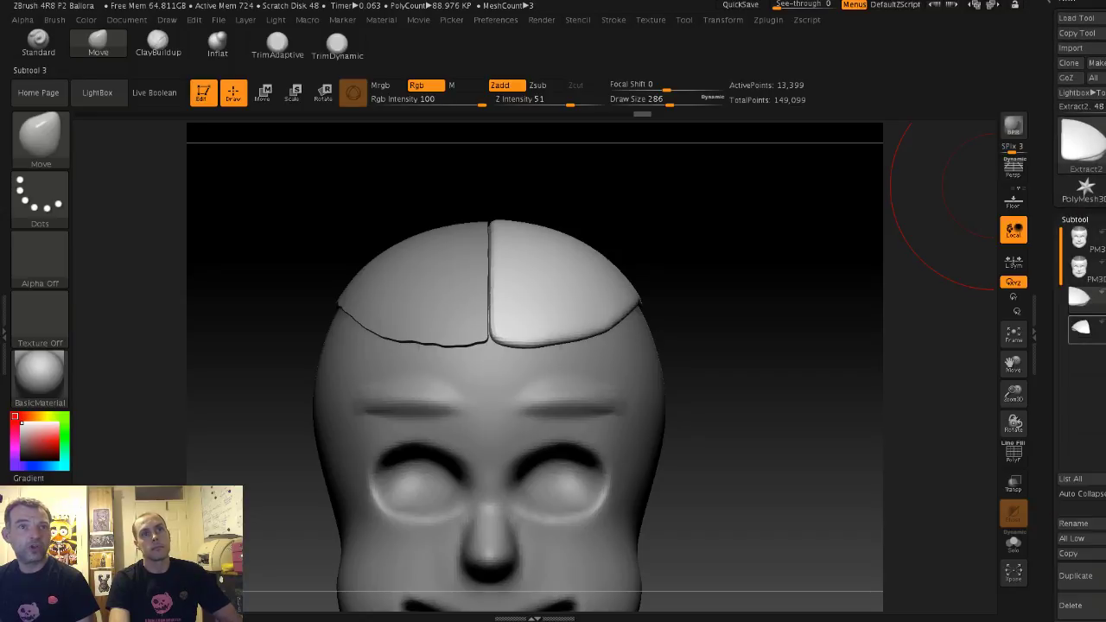
click(1080, 326)
click(1070, 605)
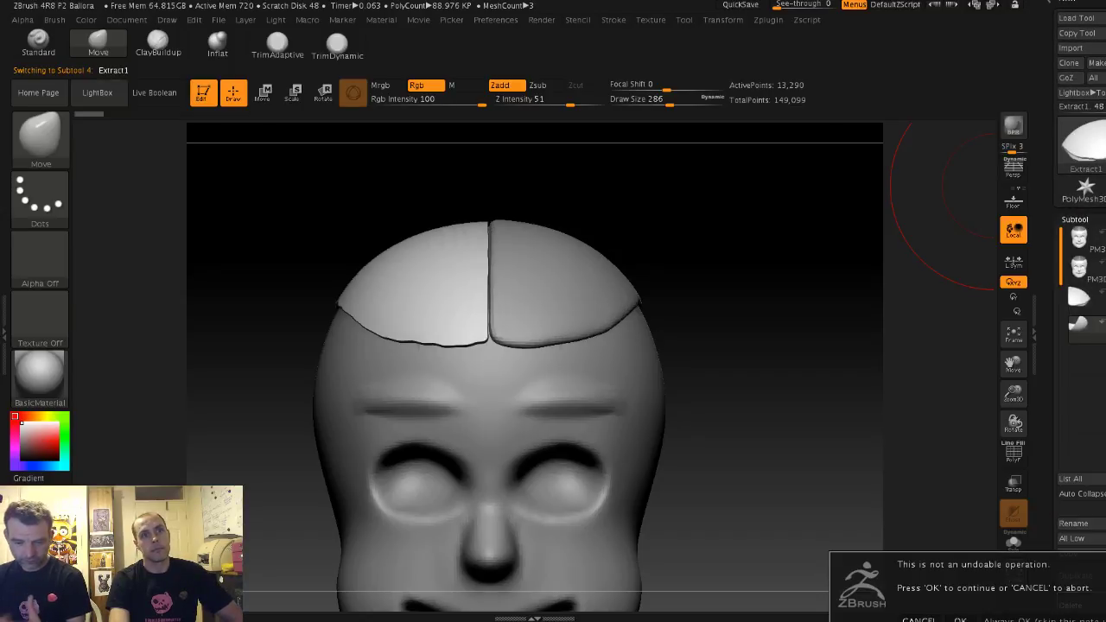
click(961, 617)
Step: Duplicate the remaining Extract2 scalp plate and mirror the copy to the opposite half of the head
click(1075, 576)
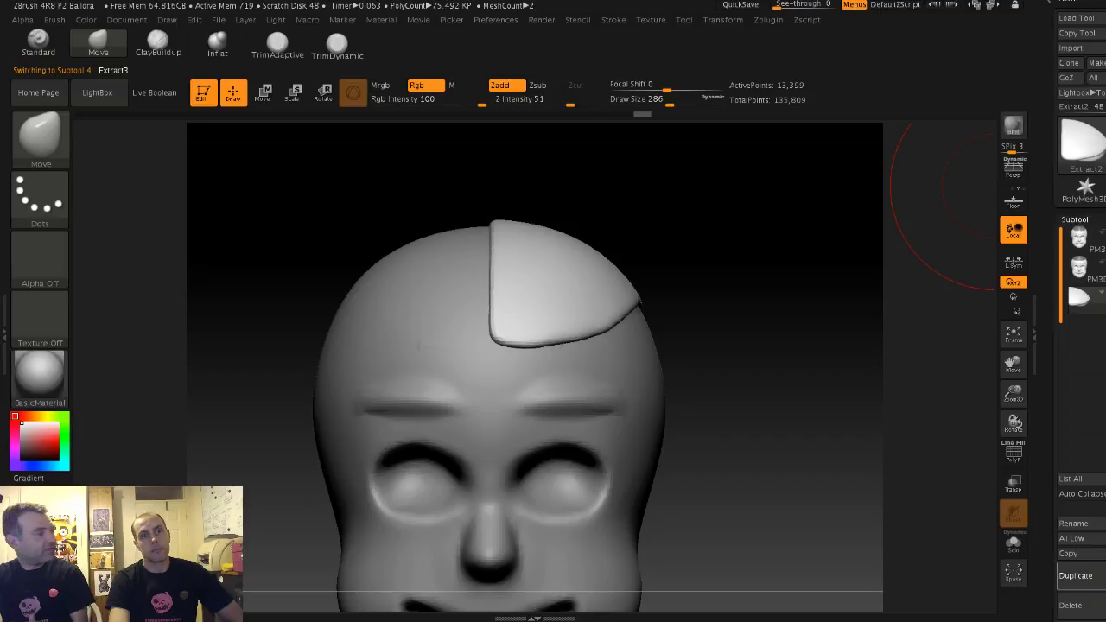
drag(1057, 562, 1056, 241)
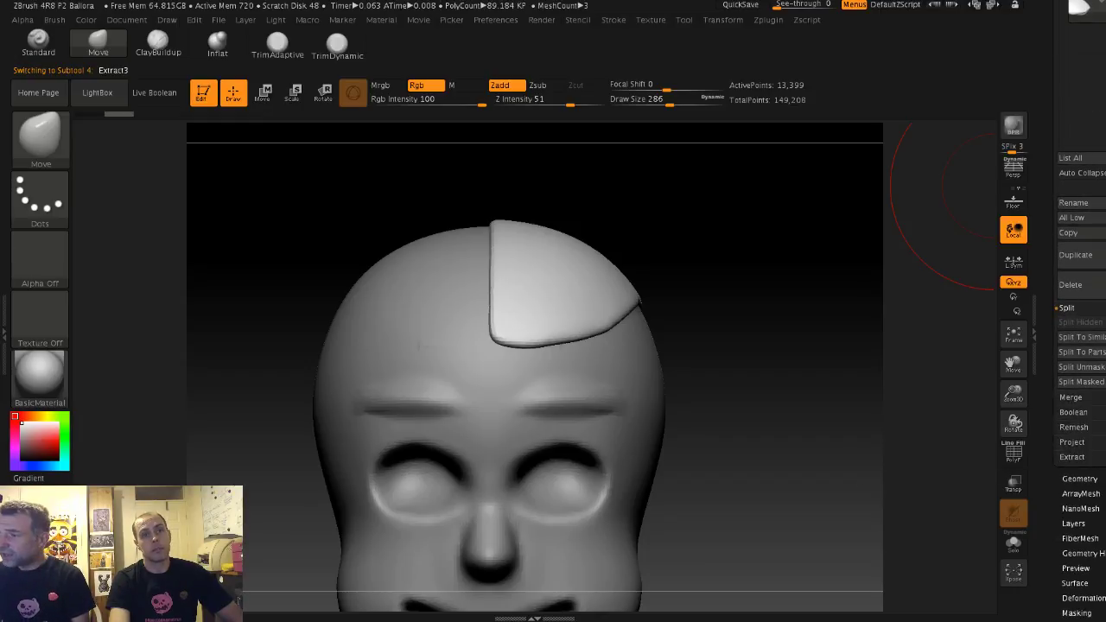
click(1080, 477)
click(1083, 409)
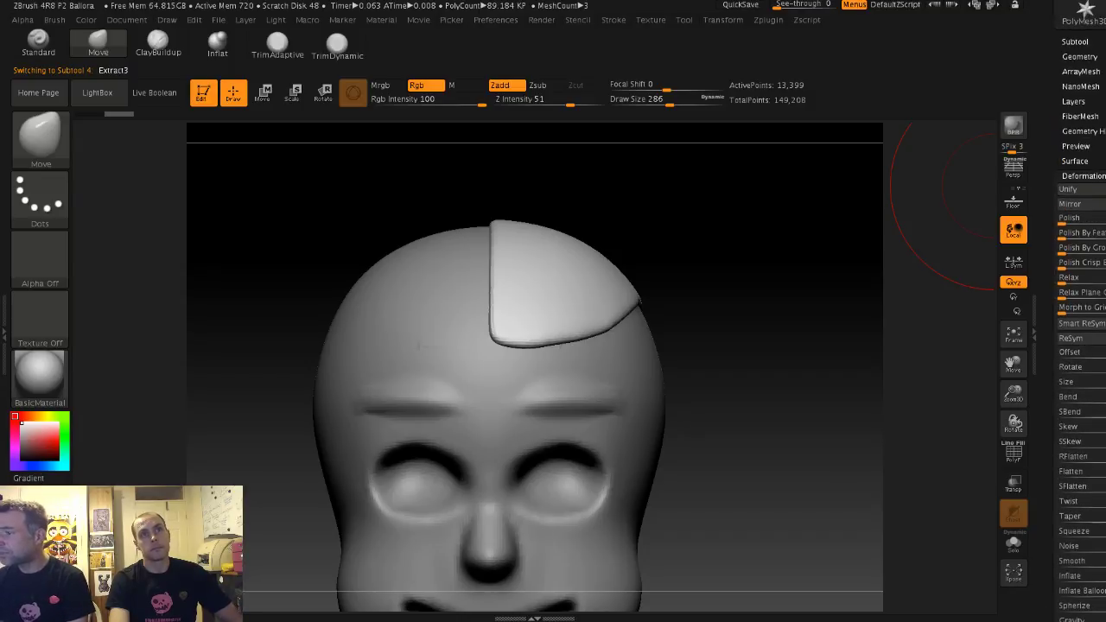
click(1069, 200)
Step: Select the original Extract2 scalp plate and merge it down with its mirrored copy into one subtool
alt+drag(844, 243, 735, 307)
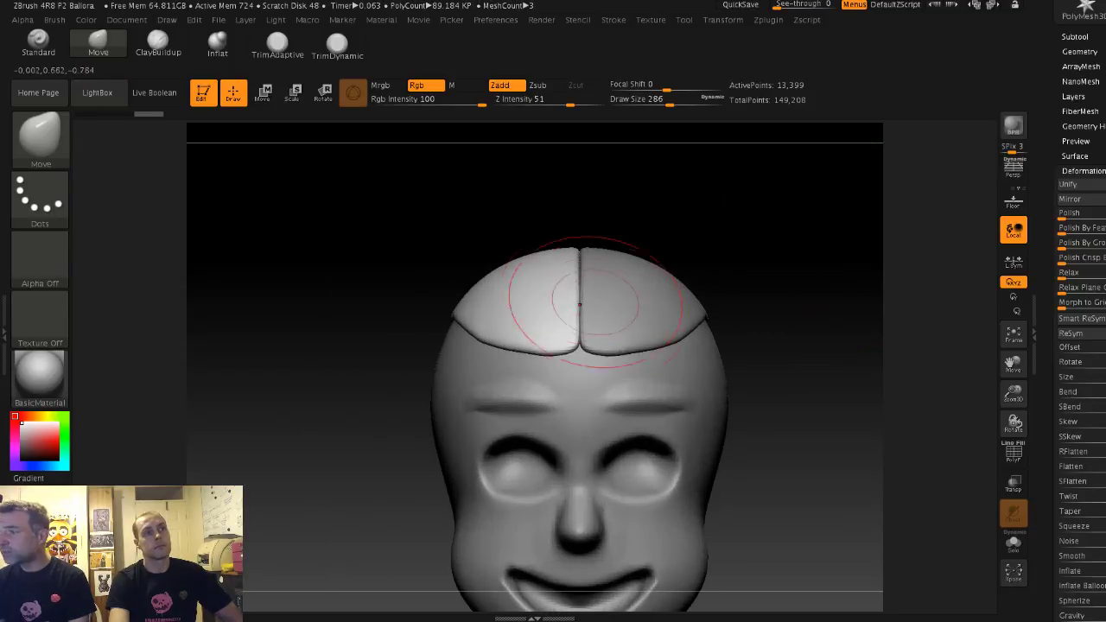
alt+click(614, 308)
drag(1056, 230, 1056, 386)
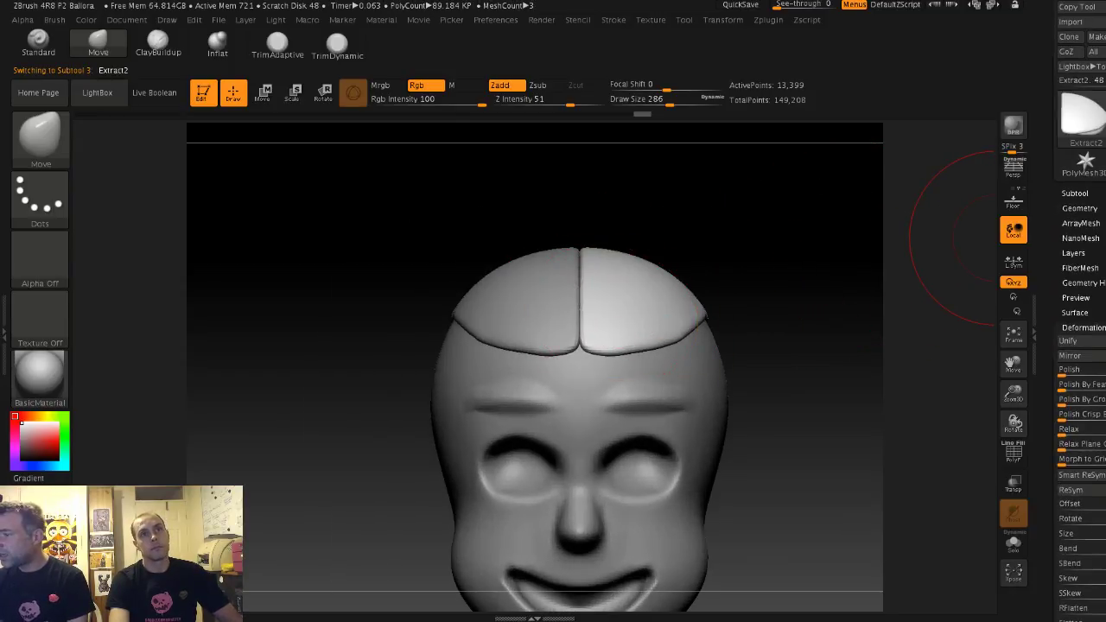
click(1075, 193)
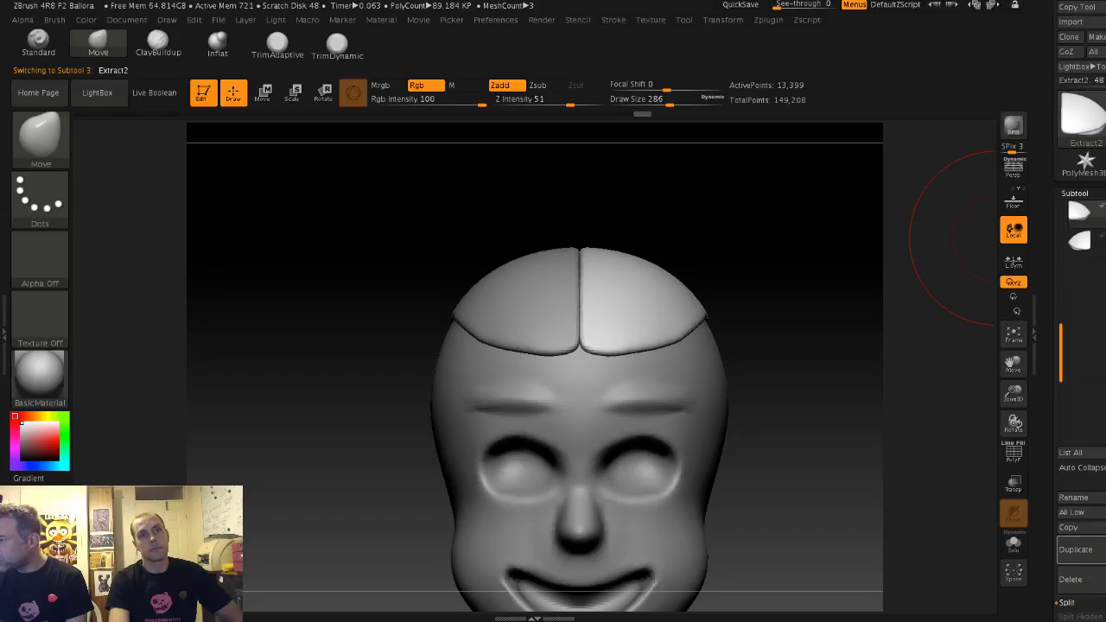
scroll(1080, 389, down, 5)
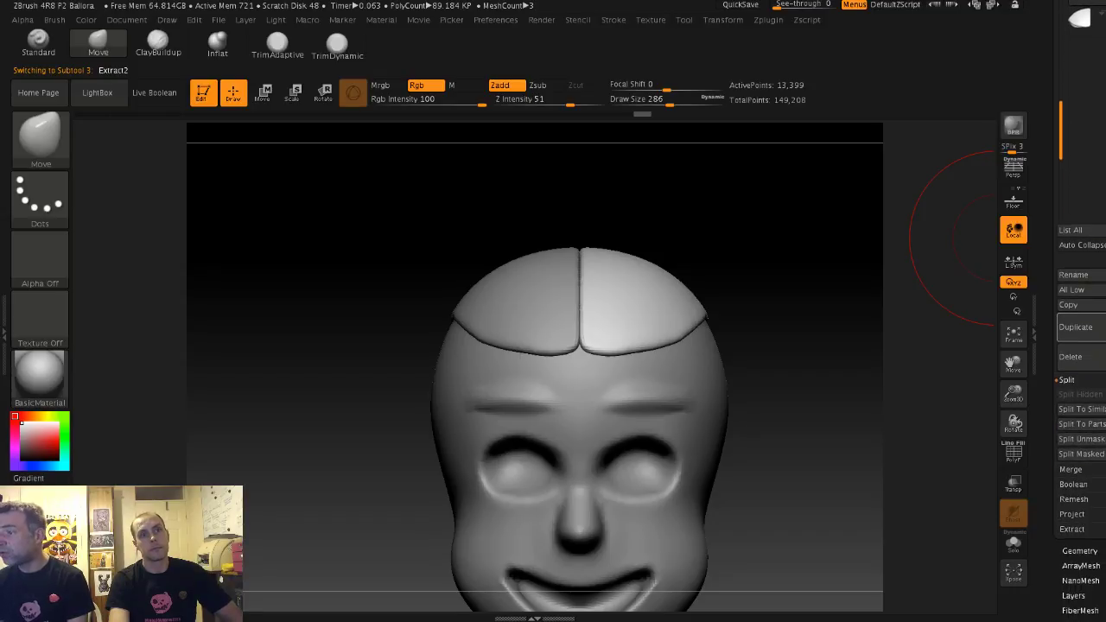
click(1070, 469)
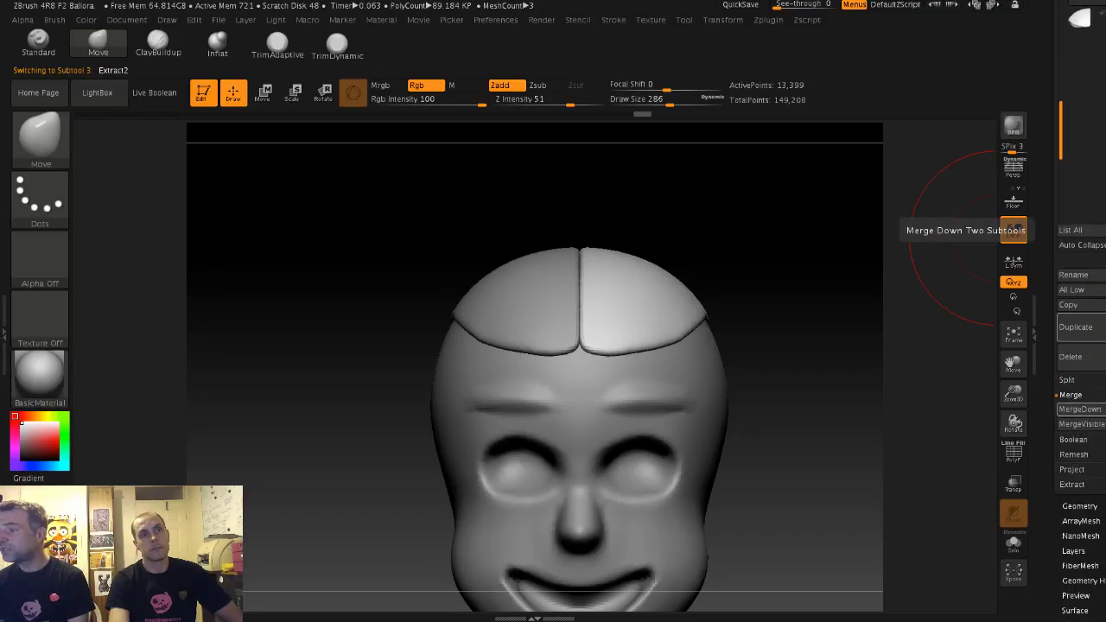
click(1080, 409)
click(960, 435)
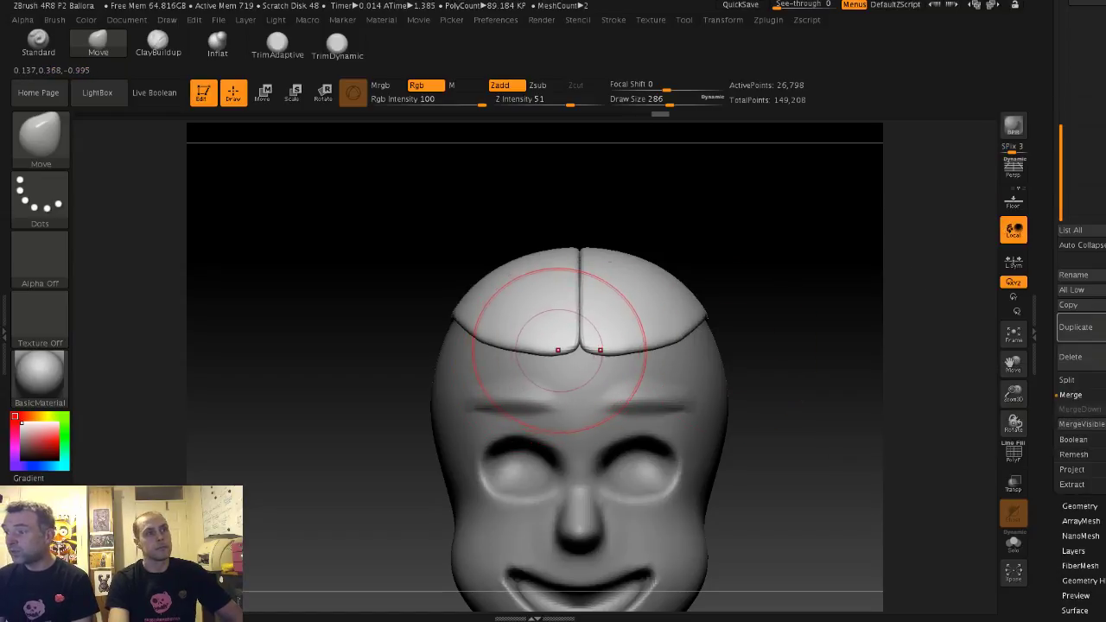
Step: Straighten the merged plates' front edge across the forehead with symmetrical Move brush strokes, varying the draw size between 128 and 239
key(s)
drag(554, 348, 547, 349)
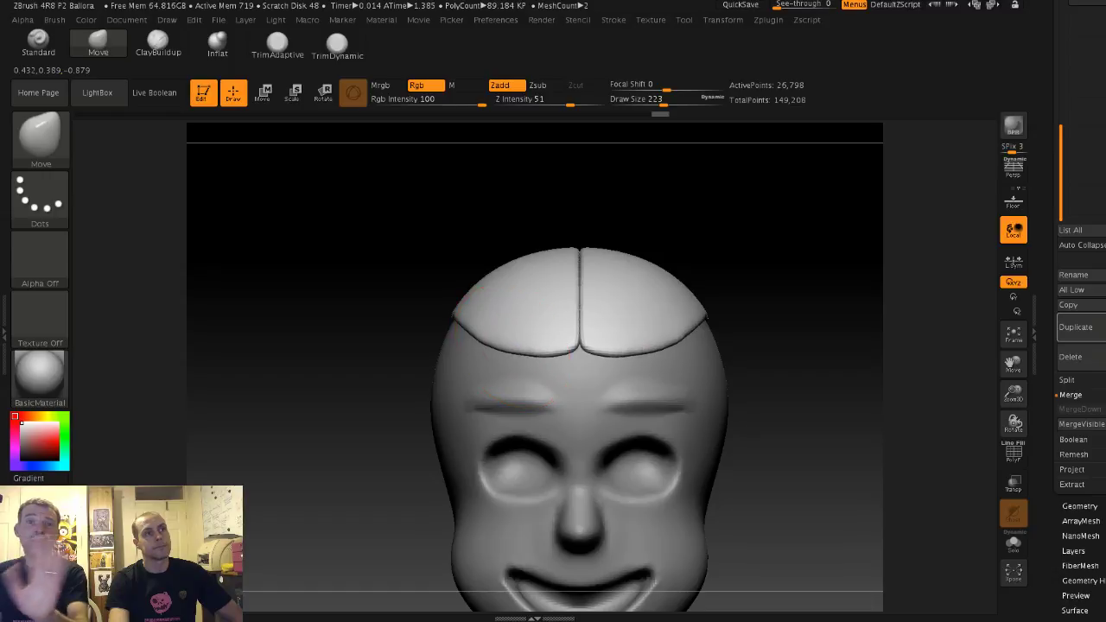
key(s)
drag(543, 350, 569, 341)
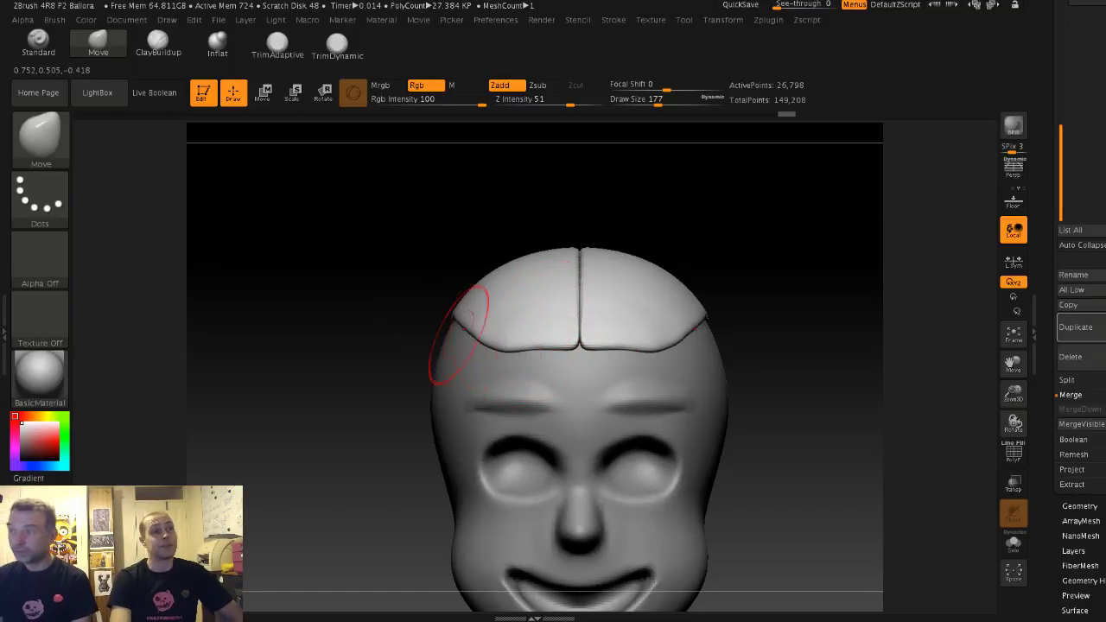
mouse_move(413, 292)
mouse_down()
mouse_move(456, 303)
mouse_move(427, 304)
mouse_move(449, 309)
mouse_up()
key(s)
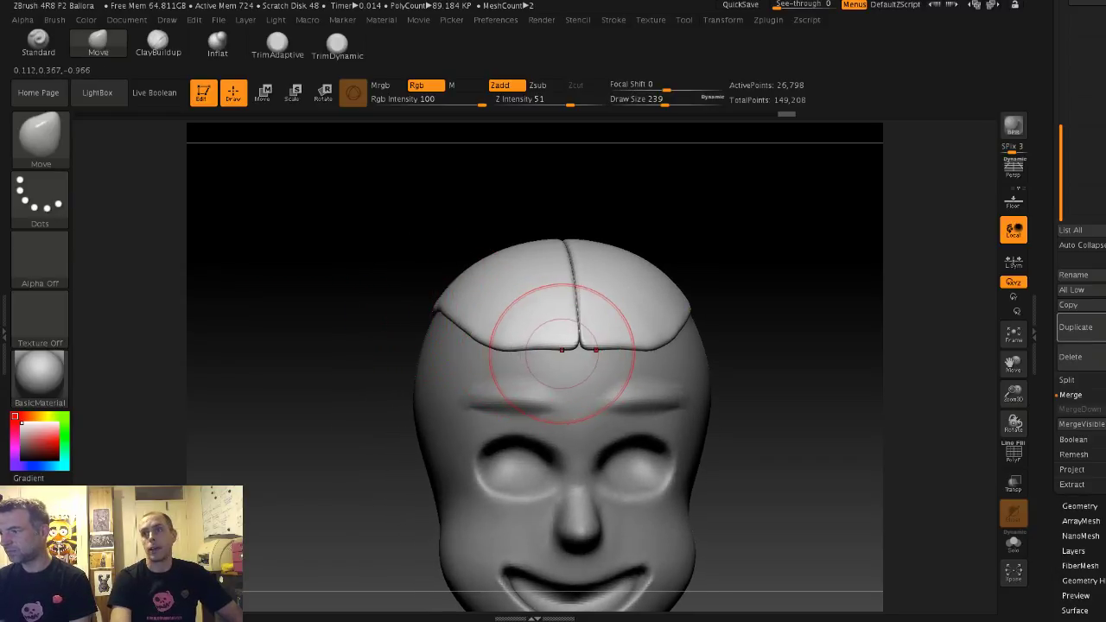
drag(565, 350, 596, 350)
key(s)
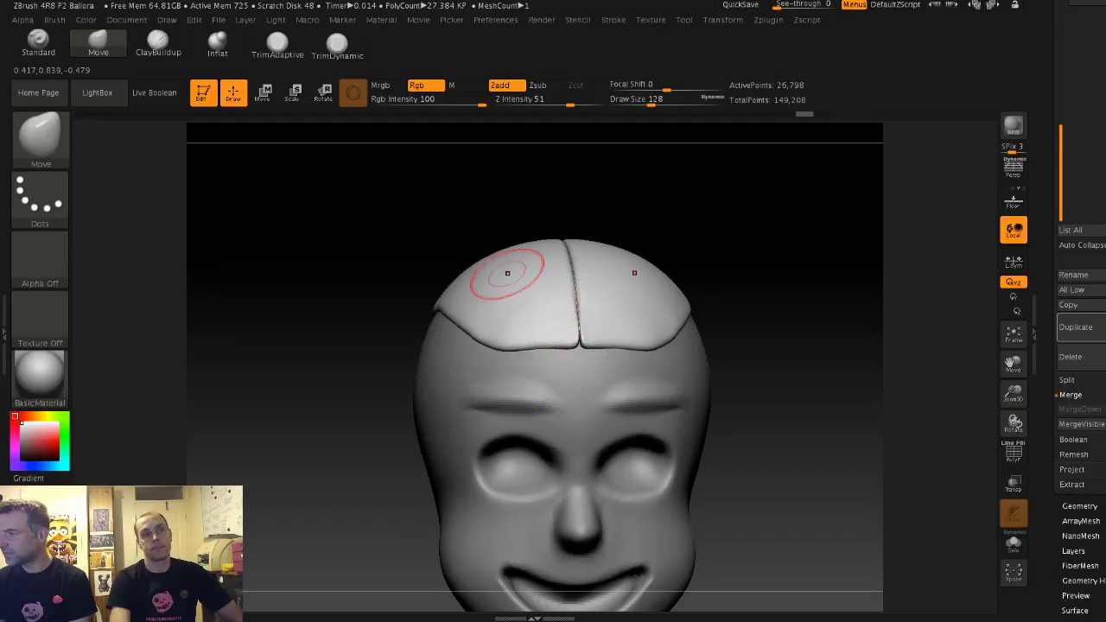
Step: Even out the centre seam between the two scalp plates with the Move brush at draw sizes of 172 and 136
alt+drag(460, 239, 501, 280)
key(s)
drag(579, 309, 580, 315)
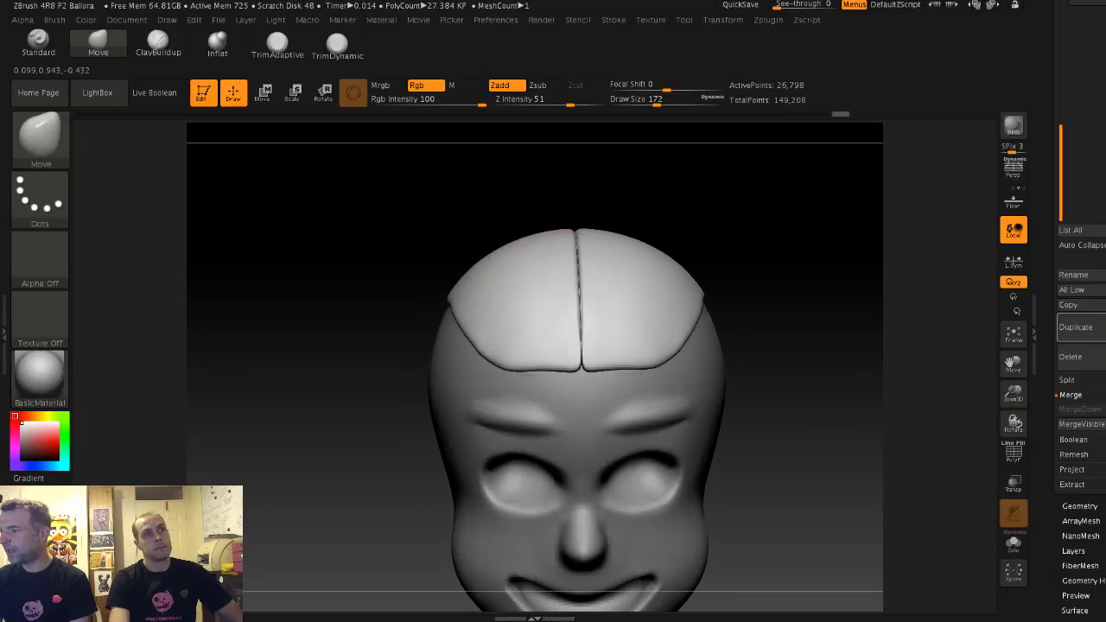
drag(524, 195, 533, 227)
key(s)
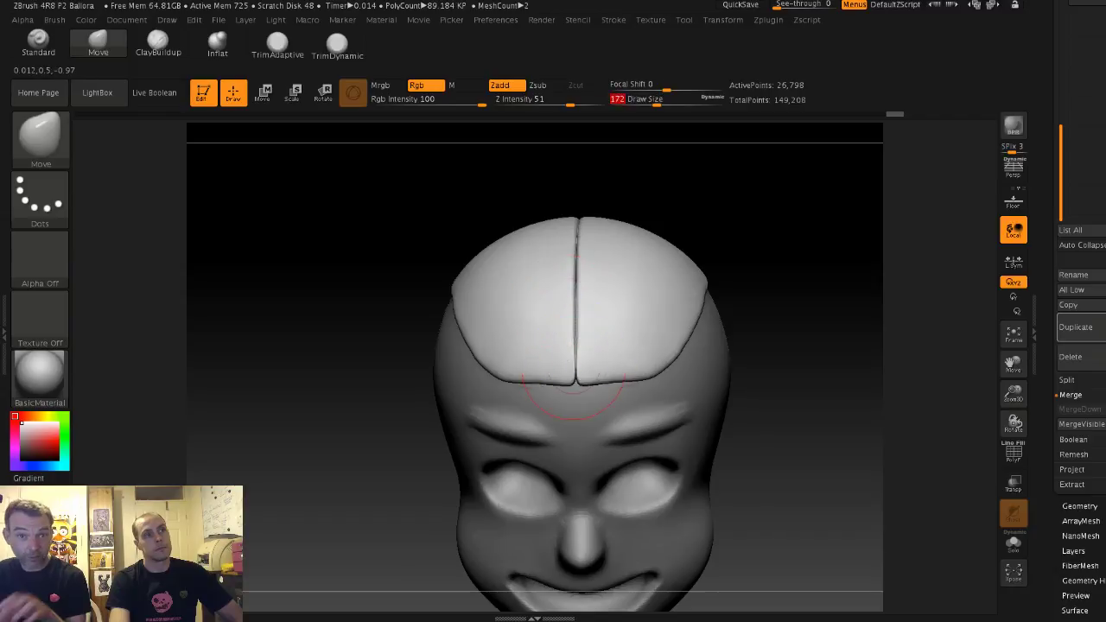
drag(577, 370, 576, 285)
shift+drag(481, 208, 476, 180)
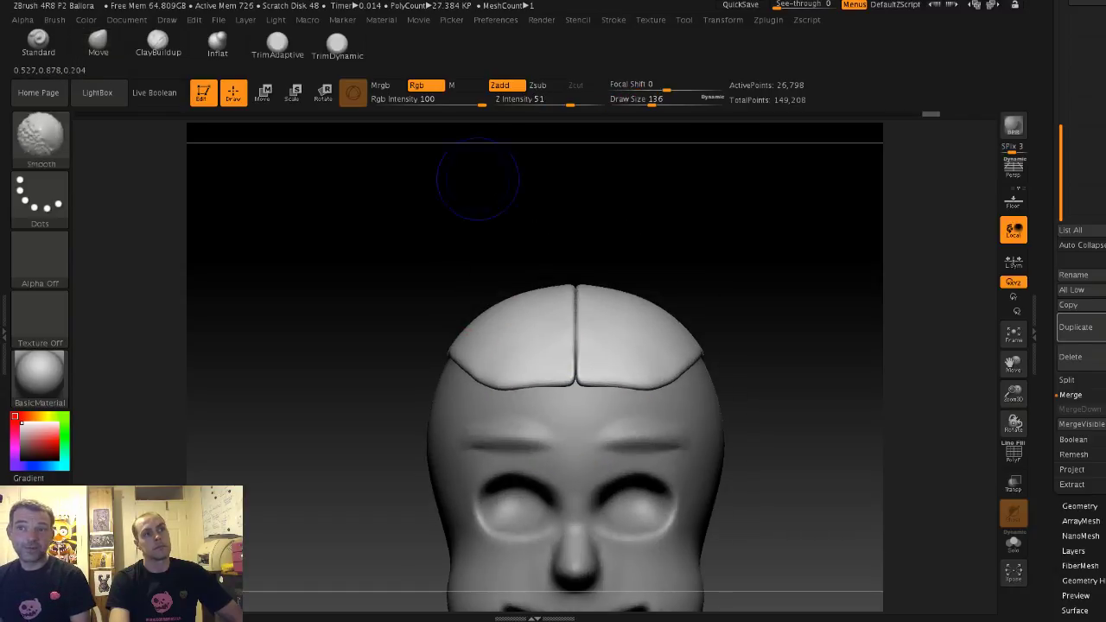
Step: Refine the scalp plates' front profile and lower front corners with the Move brush, using draw sizes of 217, 192 and 145
drag(421, 298, 544, 337)
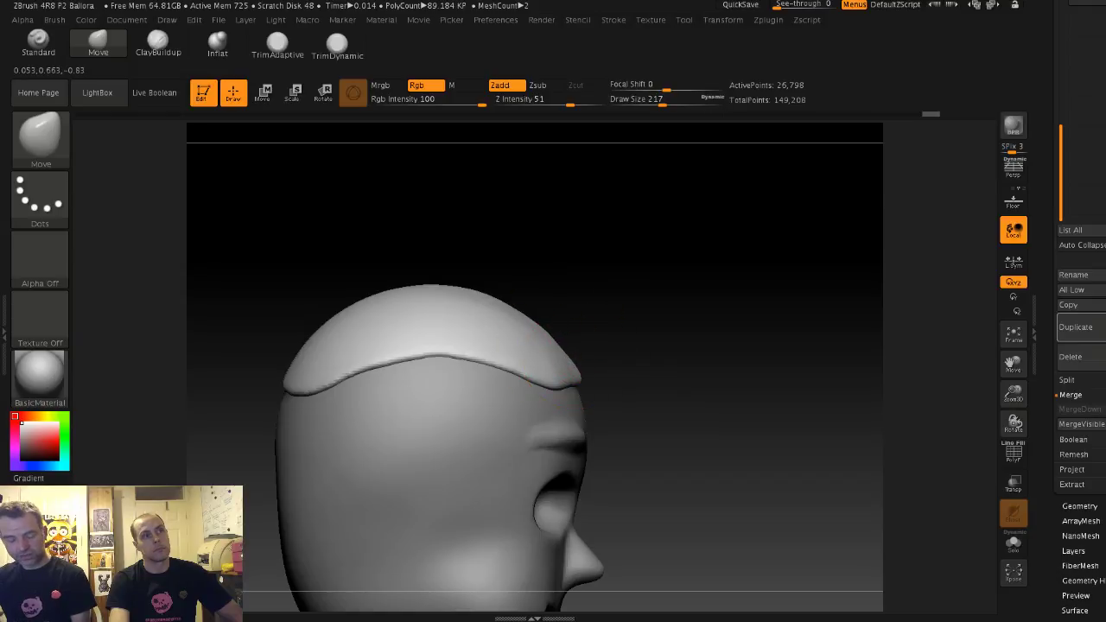
mouse_move(572, 333)
mouse_down()
mouse_move(508, 378)
mouse_move(529, 364)
mouse_up()
key(s)
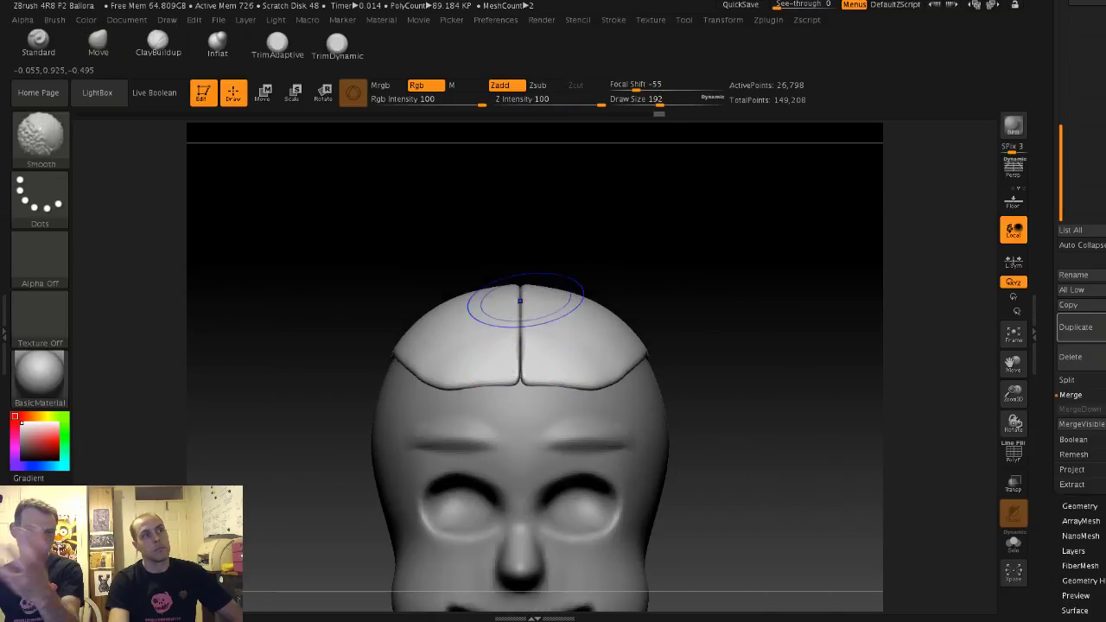
alt+drag(471, 290, 453, 249)
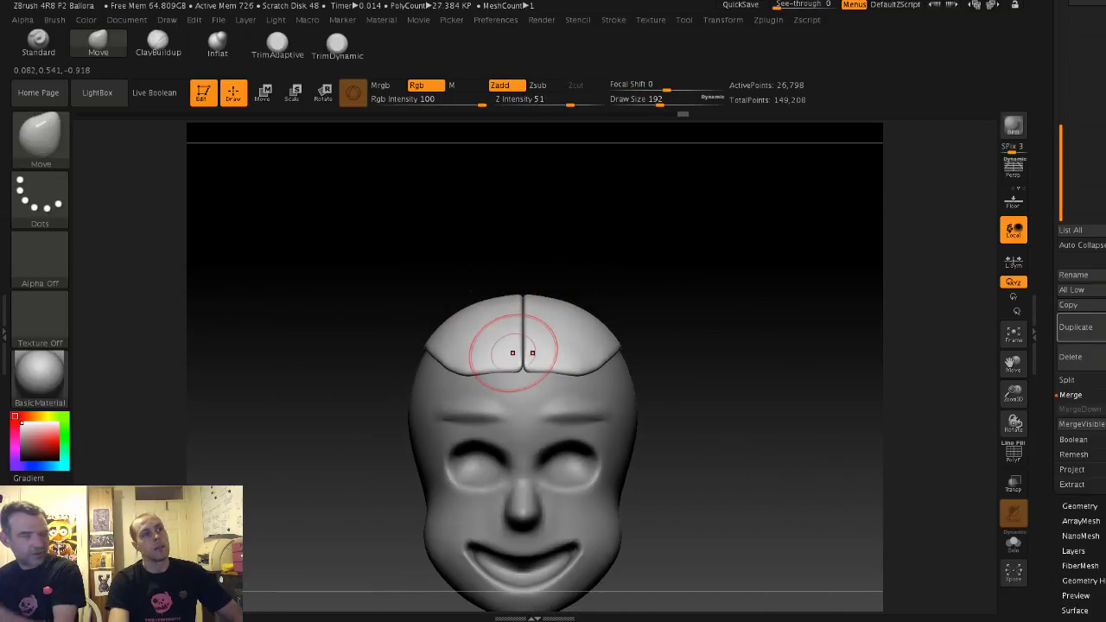
key(s)
drag(456, 377, 448, 379)
Step: Make the head mesh PM3D_Sphere3D1 the active subtool
alt+drag(368, 319, 423, 248)
mouse_move(435, 310)
mouse_down()
mouse_move(418, 323)
mouse_move(497, 327)
mouse_move(482, 323)
mouse_up()
mouse_move(373, 274)
alt+mouse_down()
mouse_move(440, 248)
mouse_move(368, 273)
alt+mouse_up()
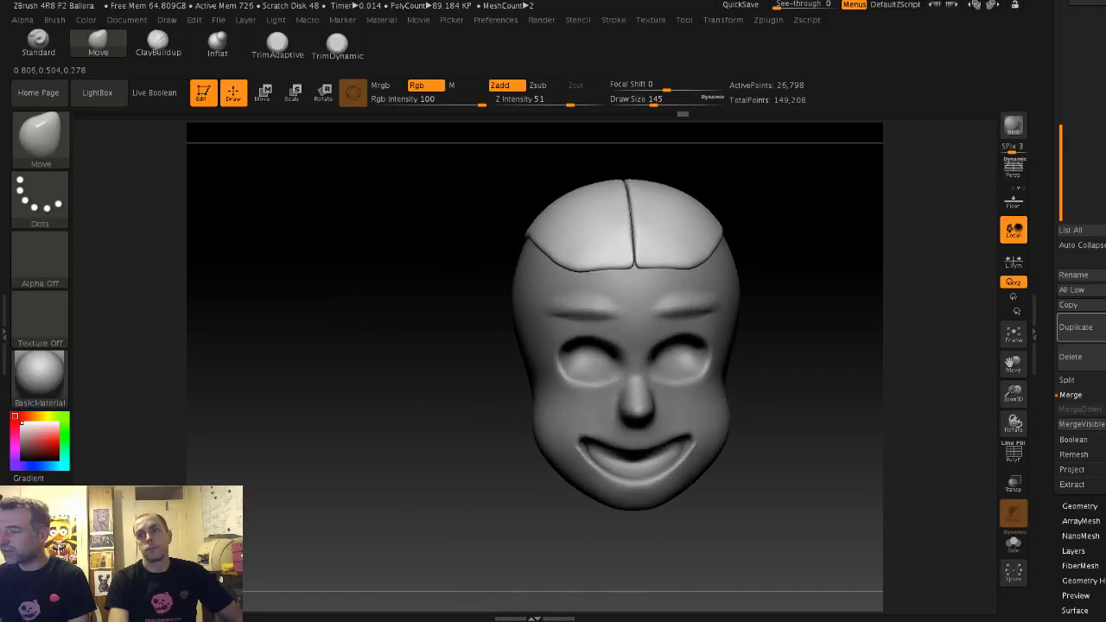
drag(466, 277, 481, 299)
alt+click(545, 303)
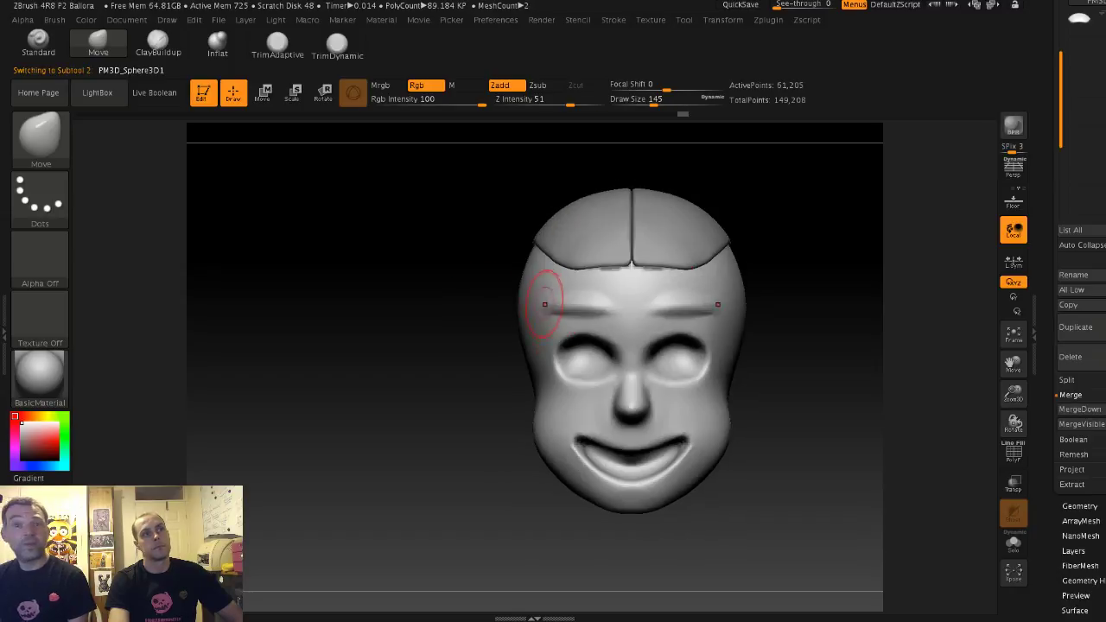
Step: Smooth out the brow ridges on the forehead with the Smooth brush at draw size 104
key(s)
drag(584, 310, 553, 310)
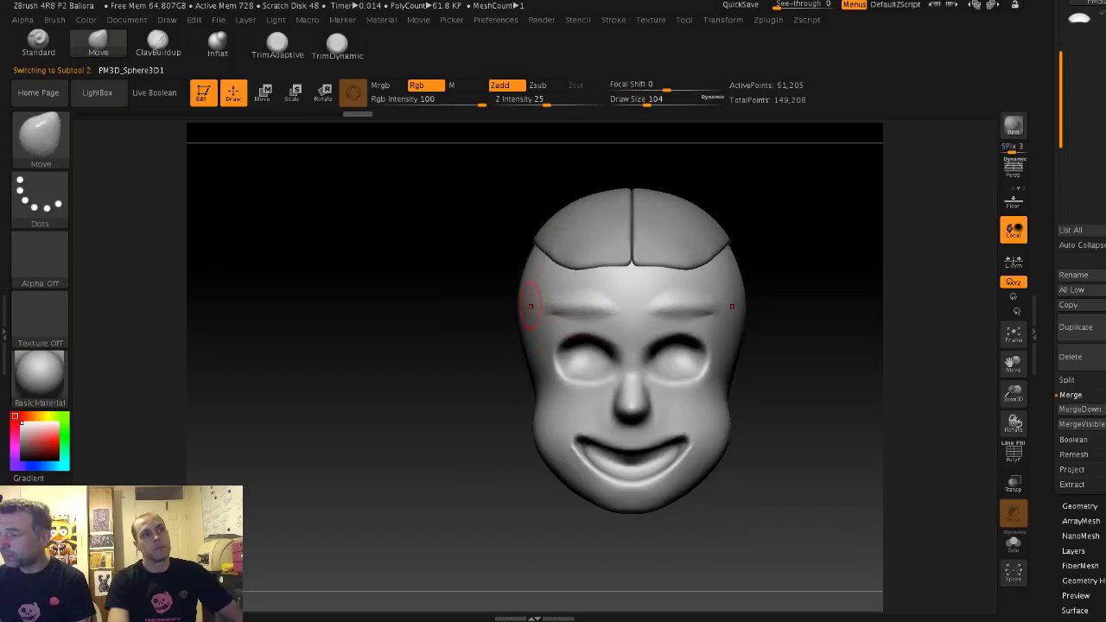
key(shift)
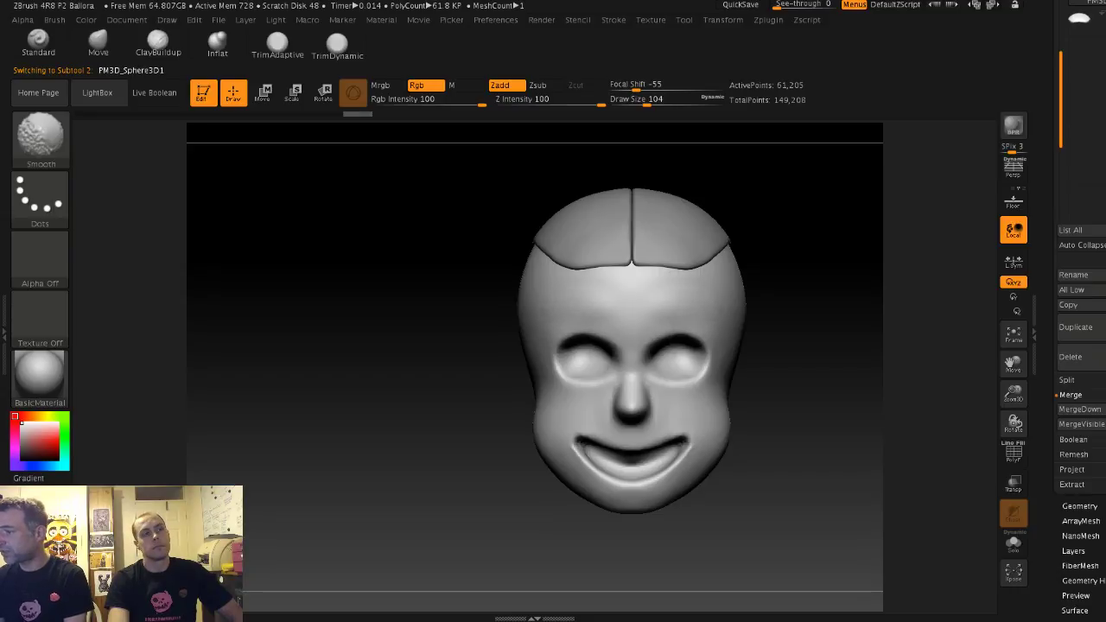
shift+drag(554, 309, 552, 290)
Step: Mask the upper part of the head down to mid-forehead, leaving the whole face below it unmasked
mouse_move(481, 269)
alt+mouse_down()
mouse_move(452, 265)
mouse_move(467, 243)
alt+mouse_up()
drag(463, 286, 529, 286)
alt+drag(336, 250, 381, 274)
shift+drag(476, 291, 492, 302)
alt+drag(491, 301, 424, 293)
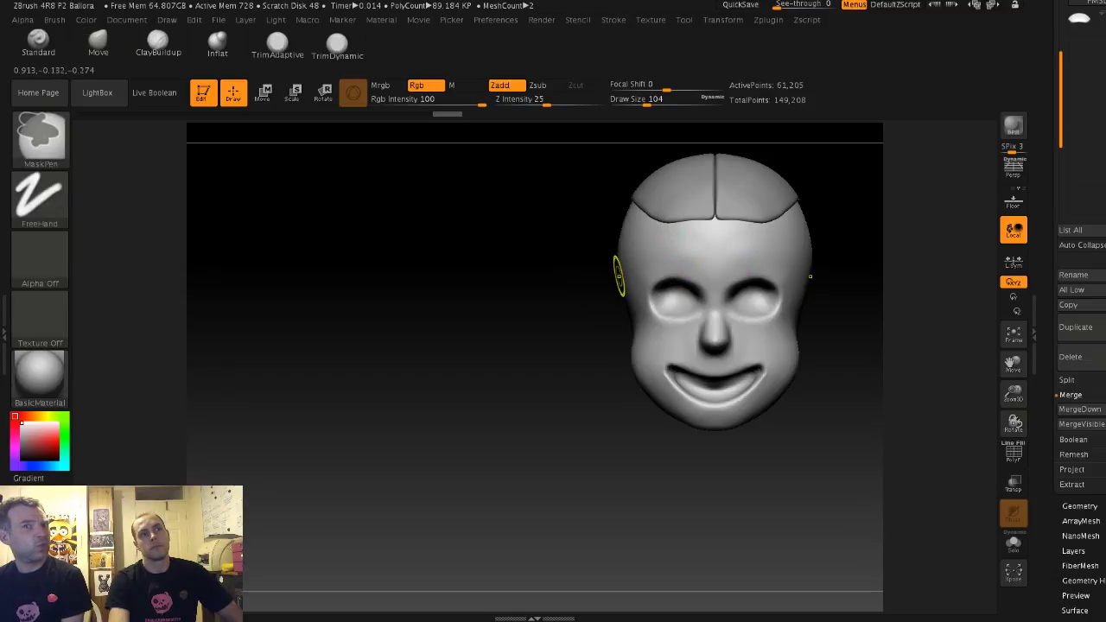
ctrl+drag(596, 264, 843, 446)
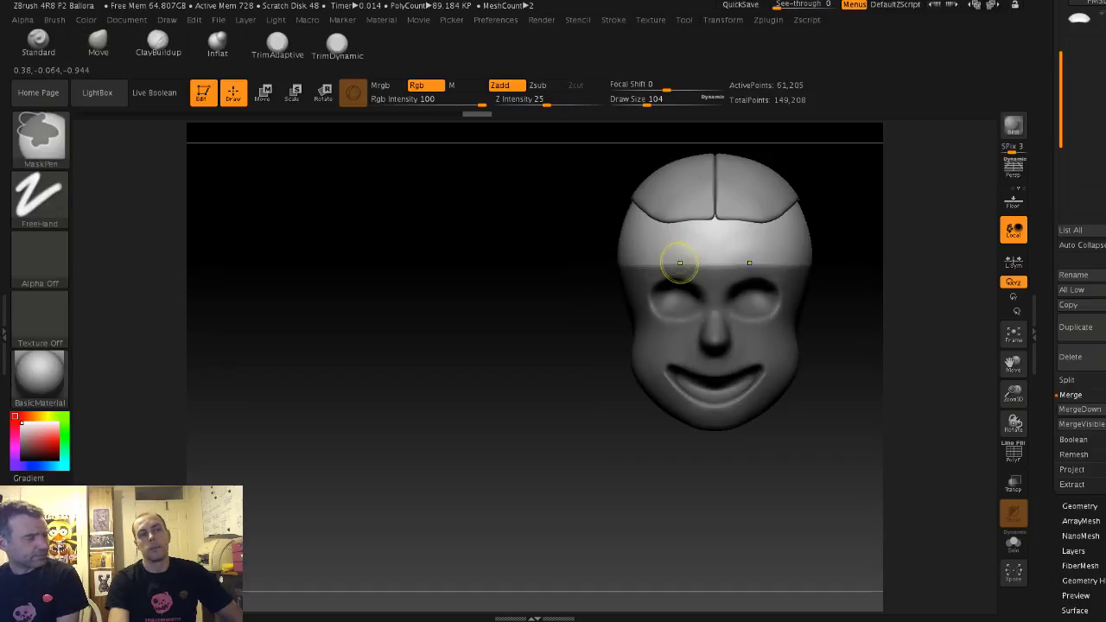
ctrl+click(587, 240)
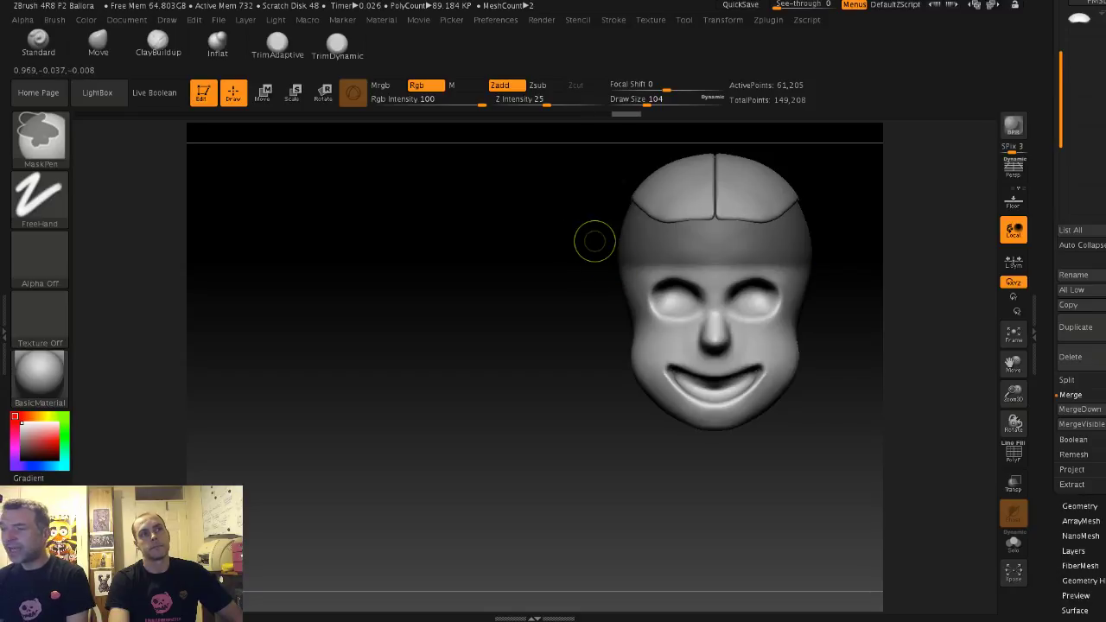
ctrl+alt+drag(602, 246, 882, 426)
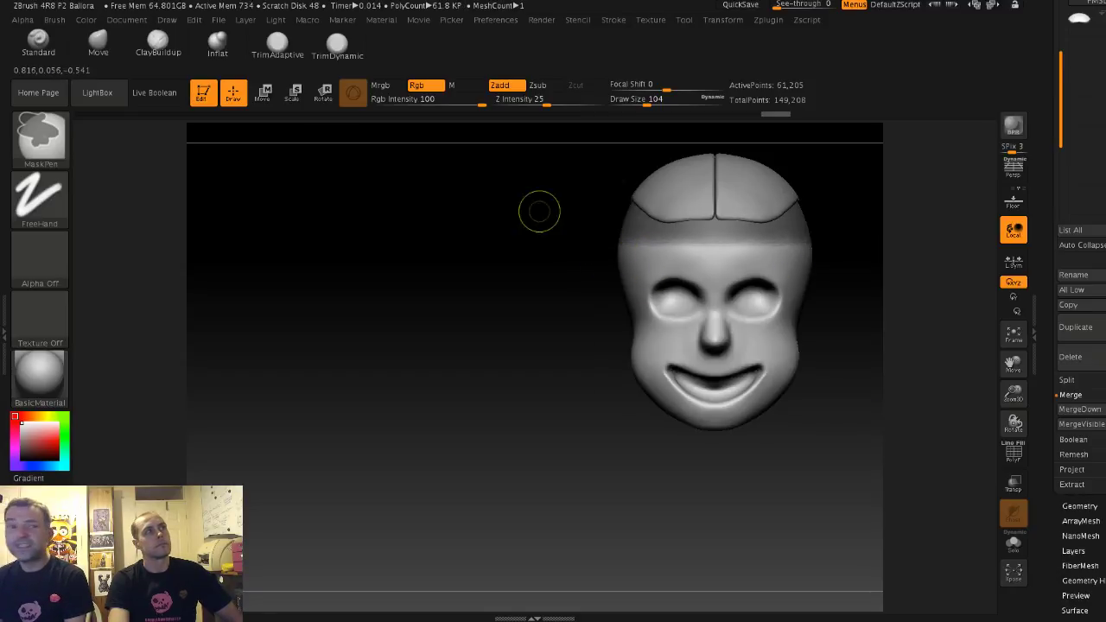
Step: Move the unmasked face straight up by about 0.06 toward the scalp plates, and clear the mask
key(w)
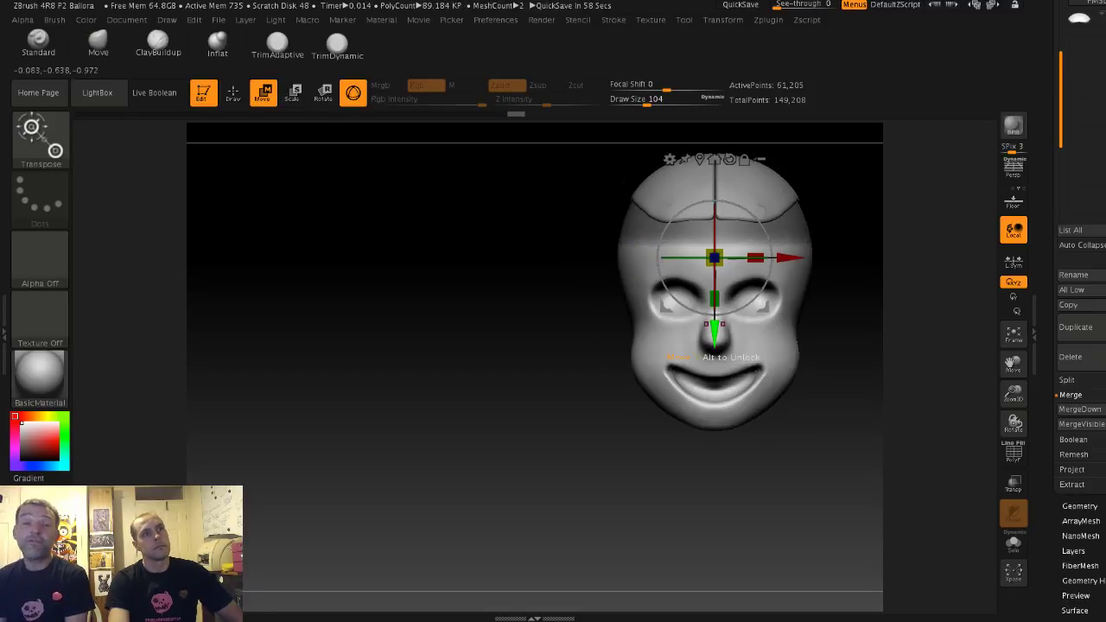
drag(714, 339, 713, 333)
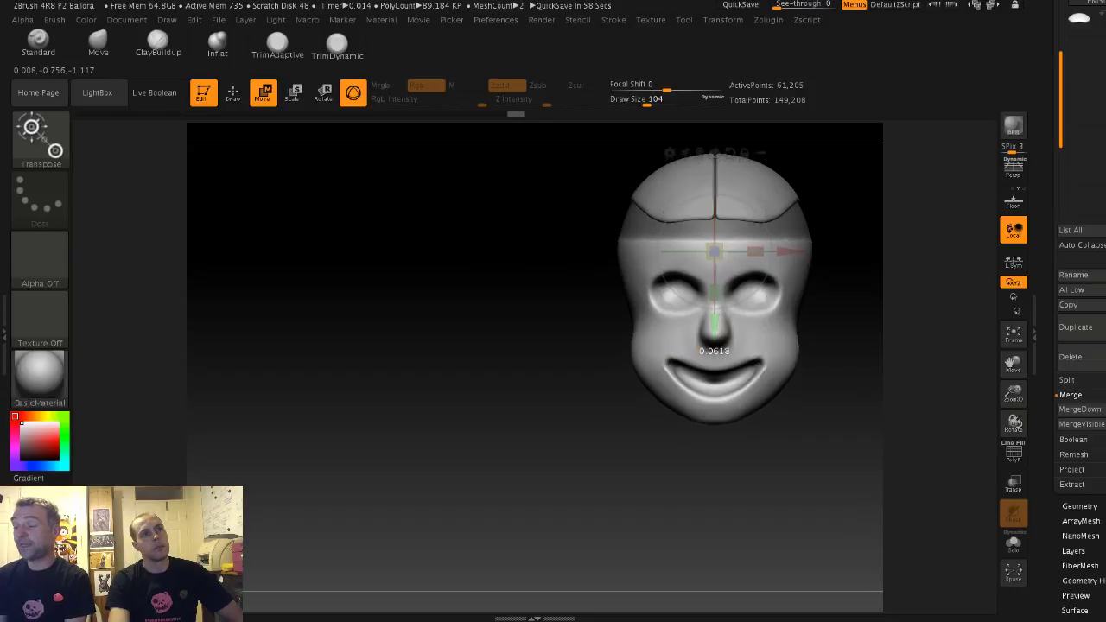
ctrl+click(557, 247)
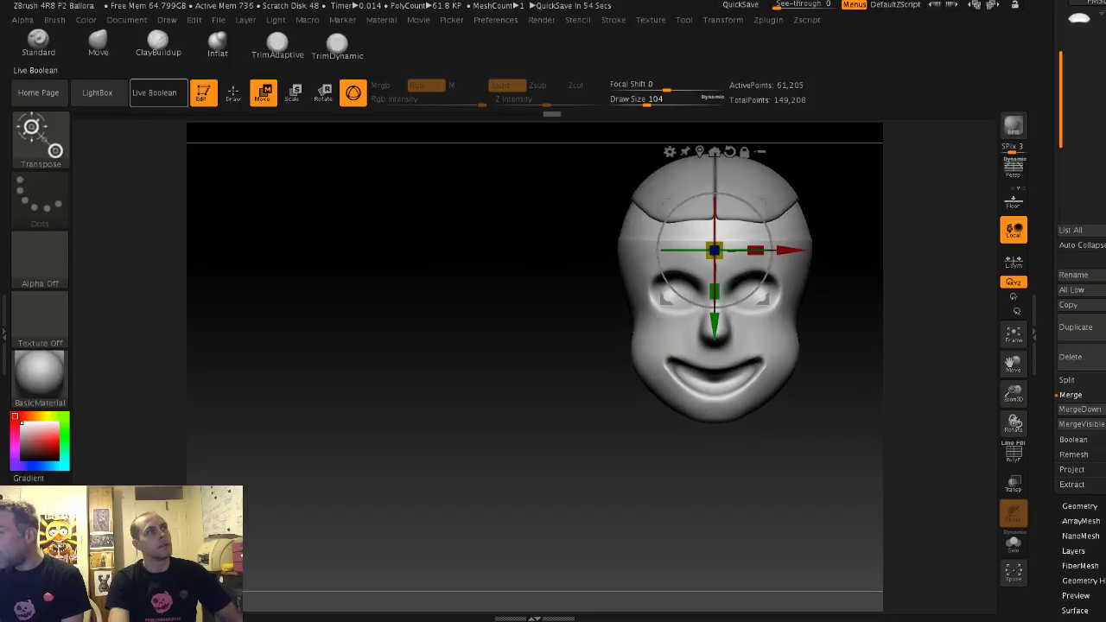
Step: Smooth the horizontal crease around the side and back of the head at draw size 217
key(q)
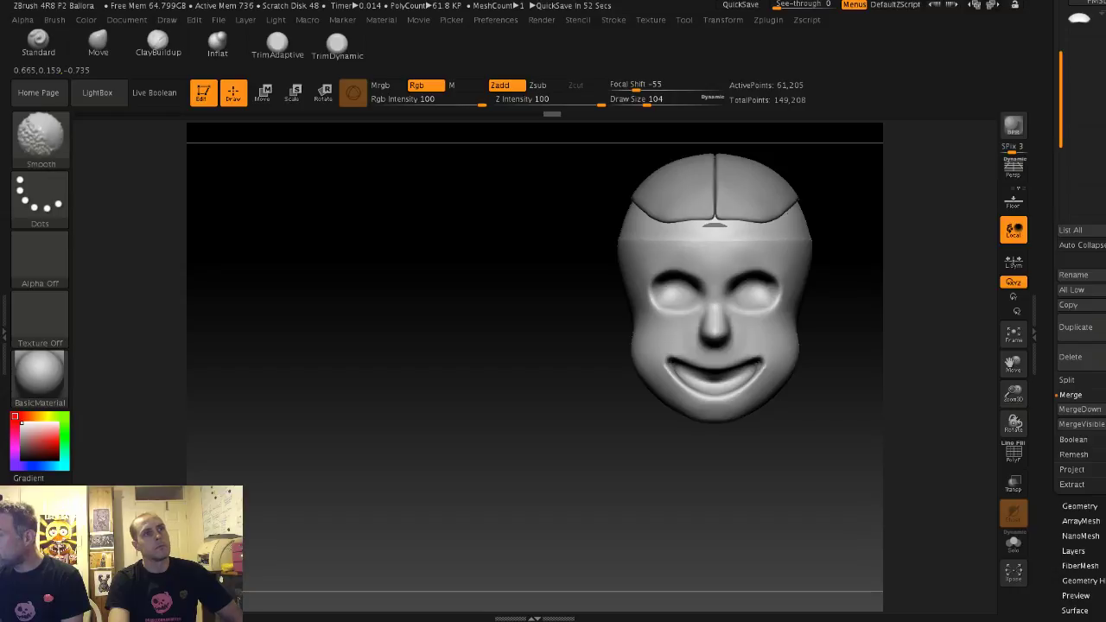
drag(519, 245, 636, 241)
key(s)
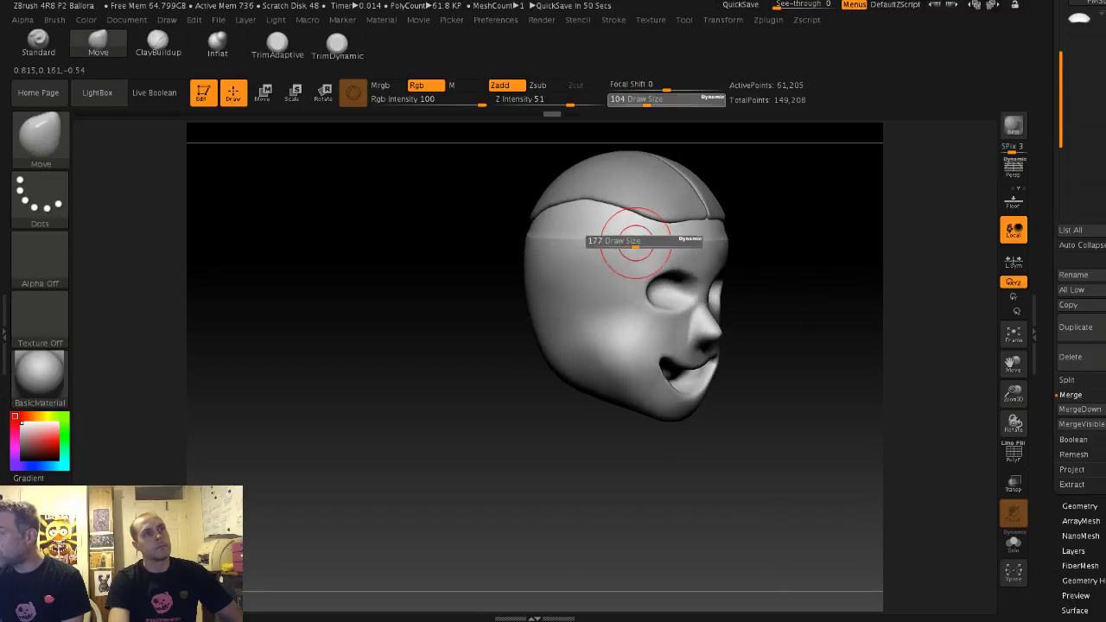
drag(432, 242, 508, 243)
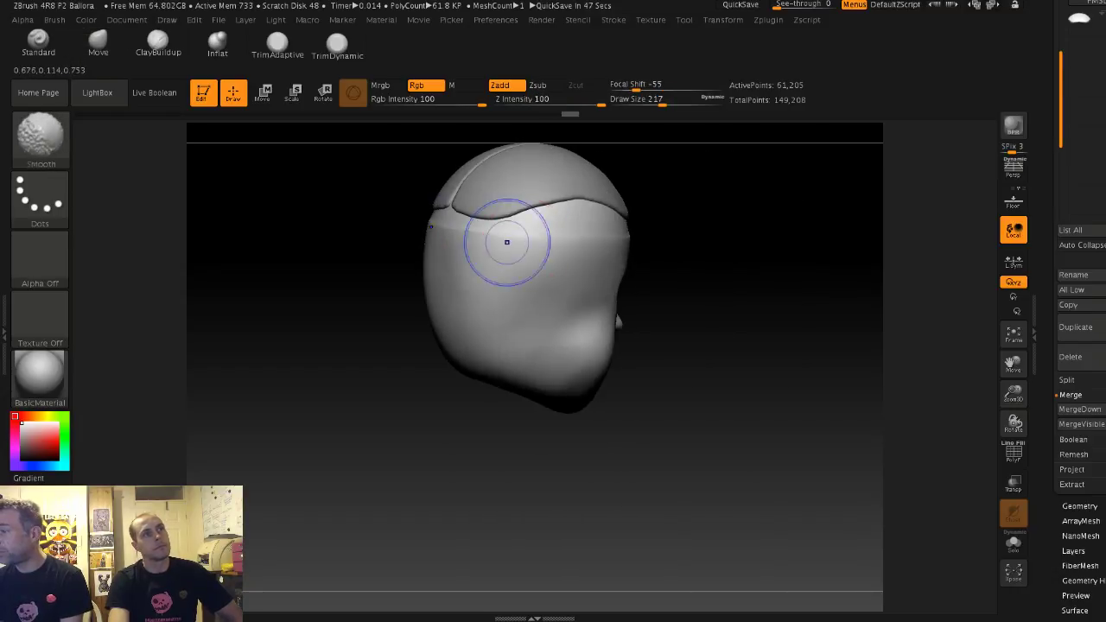
drag(762, 261, 680, 262)
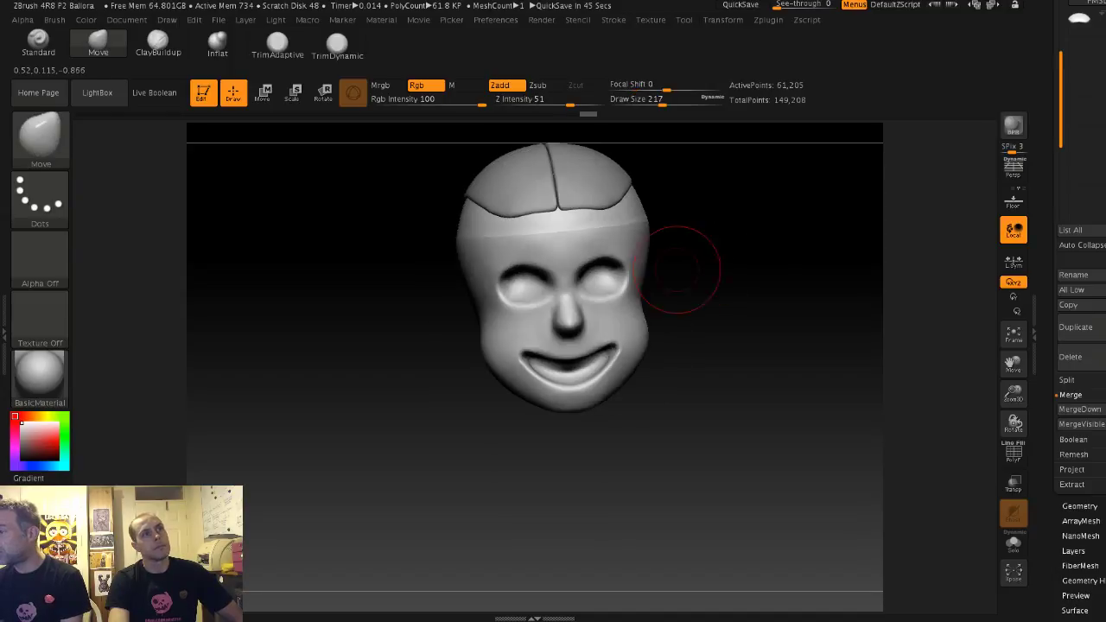
Step: Smooth the remaining crease across the forehead and temples at draw size 145
key(s)
drag(562, 241, 553, 242)
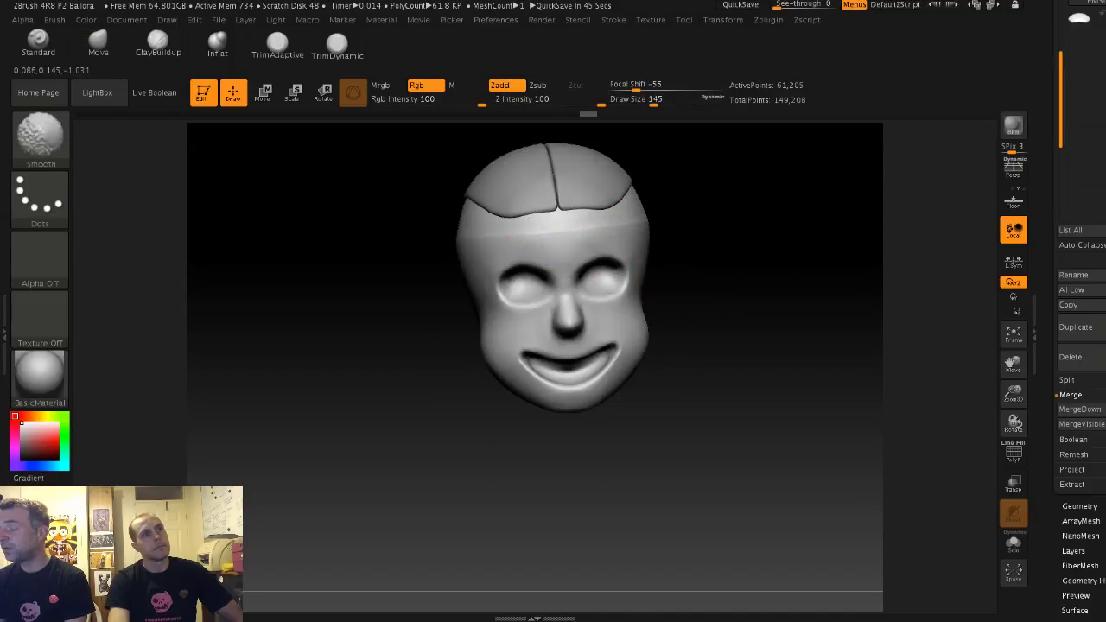
drag(437, 244, 508, 248)
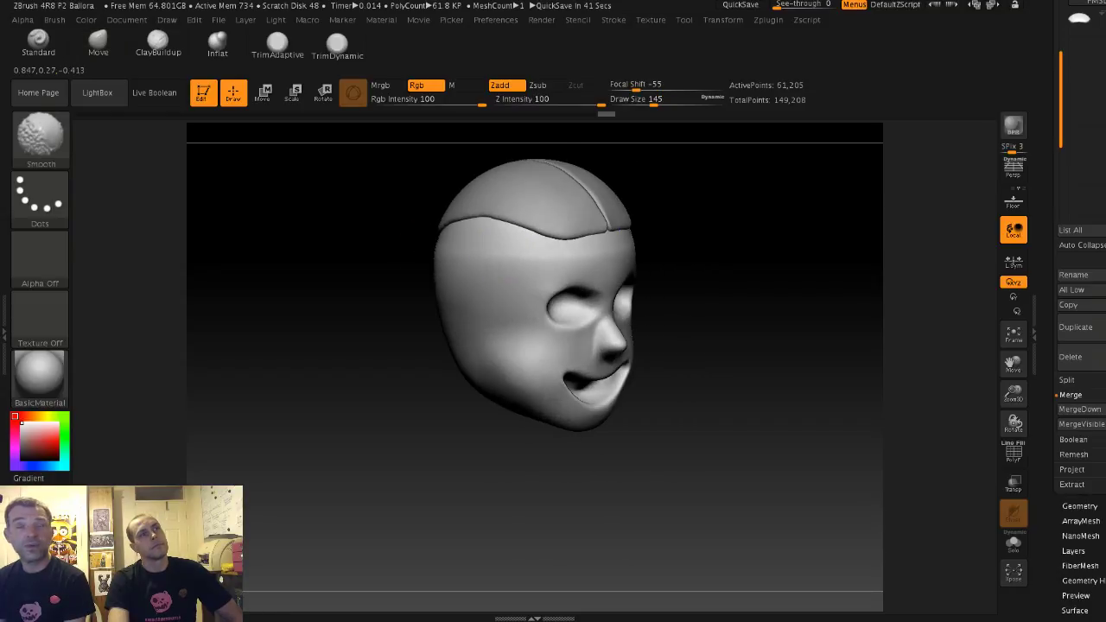
mouse_move(374, 245)
mouse_down()
mouse_move(335, 256)
mouse_move(425, 239)
mouse_move(399, 241)
mouse_up()
drag(505, 299, 659, 301)
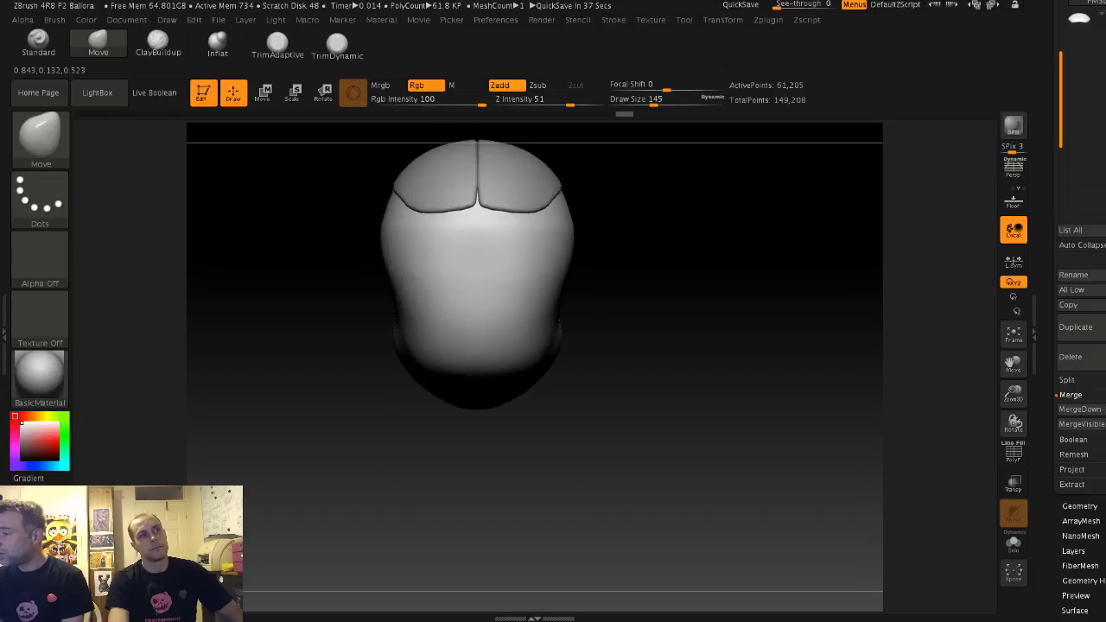
drag(685, 340, 514, 298)
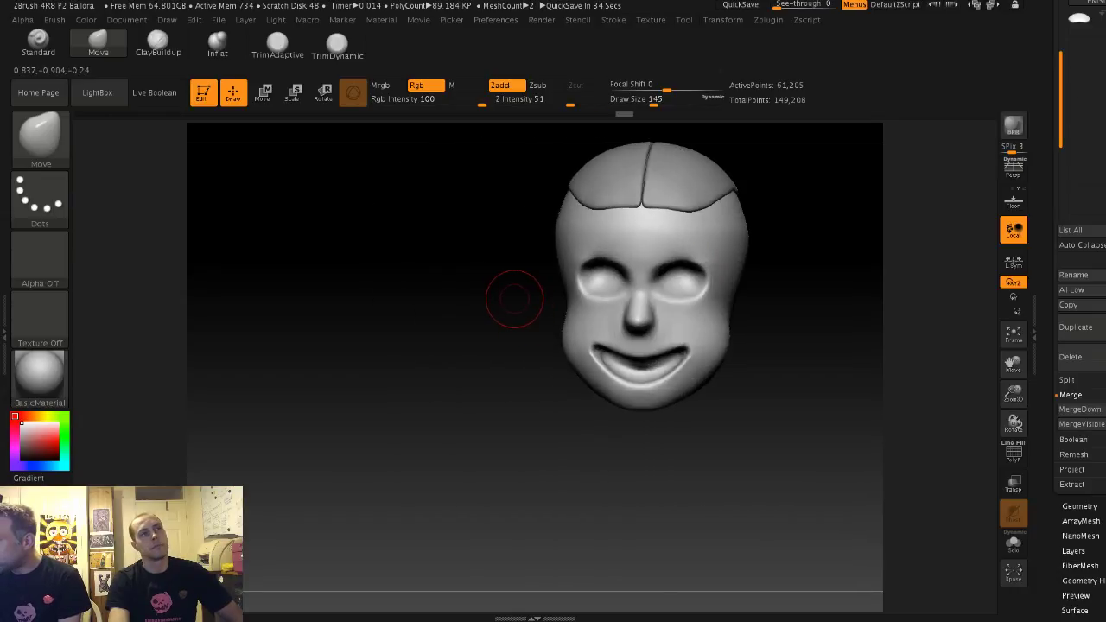
Step: Blend the forehead and sides below the scalp plates using the Smooth brush at draw size 257, and reduce the draw size to 167
key(s)
mouse_move(554, 229)
mouse_down()
mouse_move(567, 231)
mouse_move(554, 231)
mouse_move(561, 242)
mouse_up()
drag(523, 237, 566, 235)
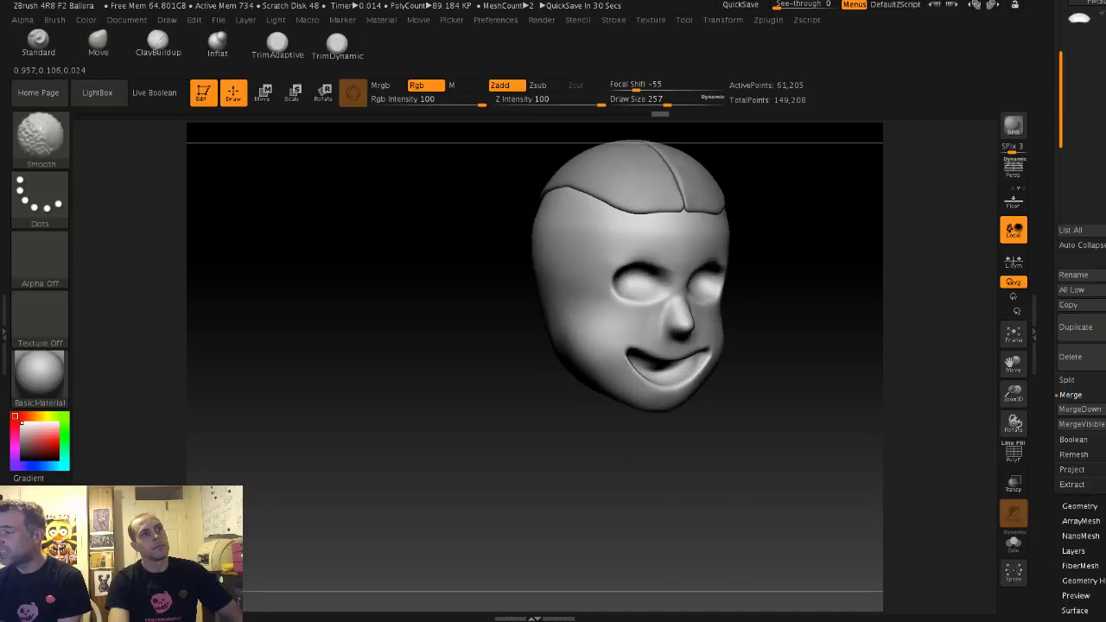
drag(481, 222, 462, 220)
key(s)
drag(568, 242, 556, 242)
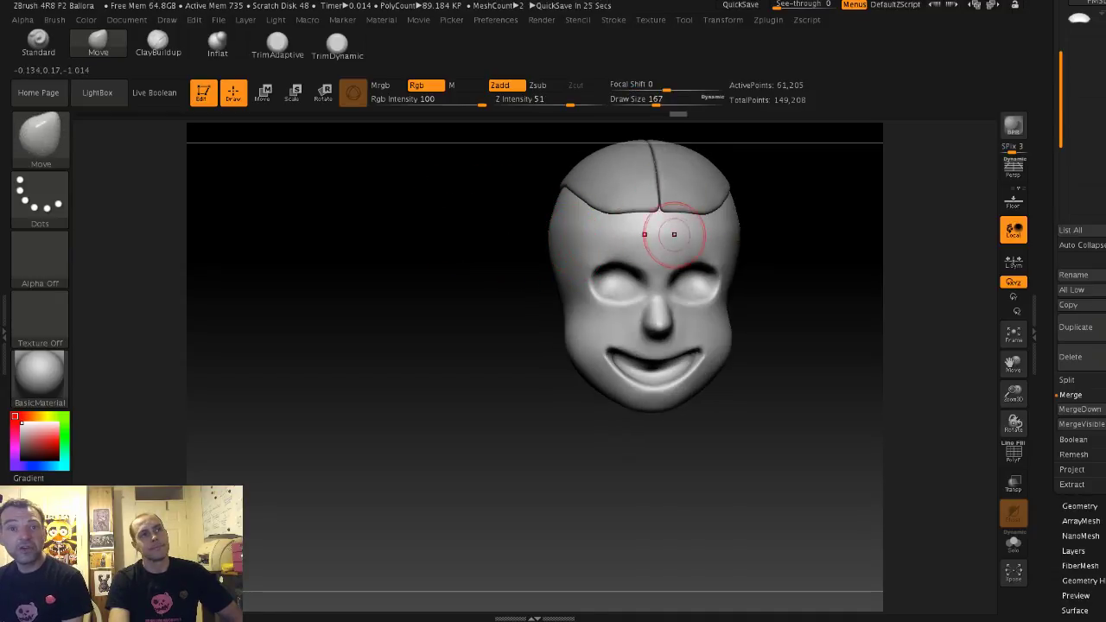
key(bracketleft)
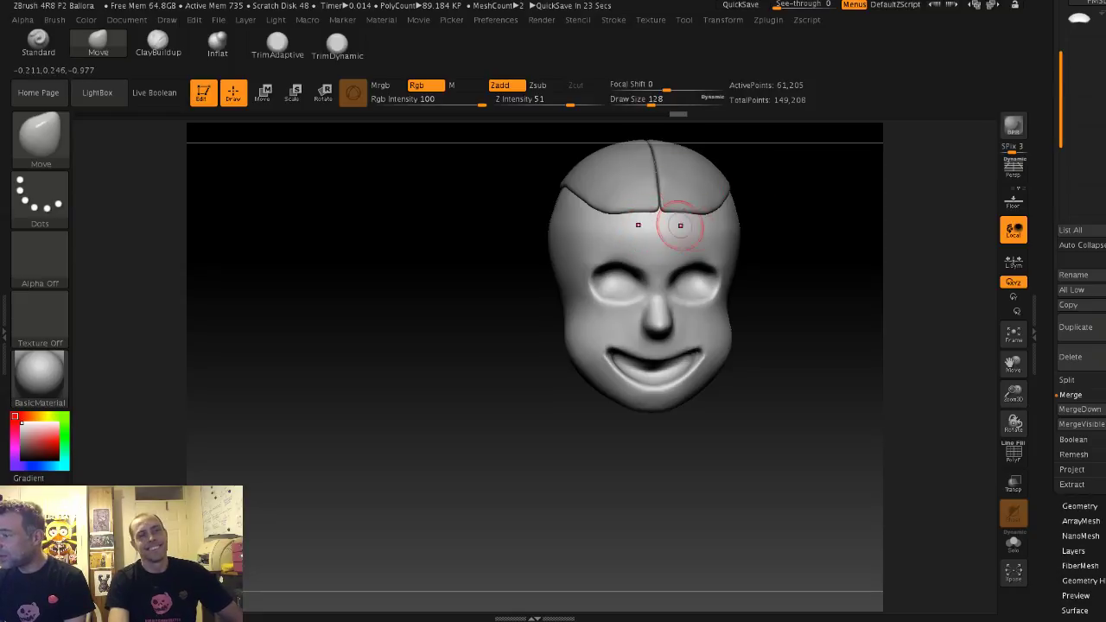
key(bracketleft)
key(ctrl)
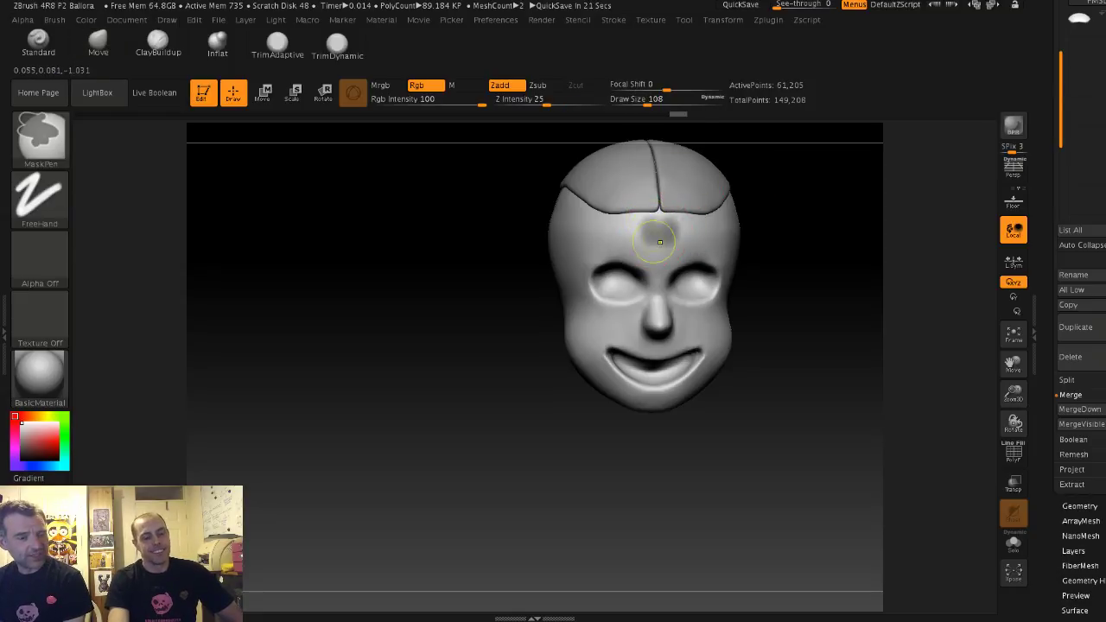
key(ctrl+z)
mouse_move(495, 188)
shift+mouse_down()
mouse_move(548, 205)
mouse_move(529, 237)
mouse_move(544, 273)
shift+mouse_up()
key(s)
mouse_move(626, 229)
mouse_down()
mouse_move(657, 212)
mouse_move(656, 292)
mouse_move(631, 224)
mouse_move(587, 244)
mouse_move(614, 272)
mouse_up()
key(ctrl)
key(ctrl+z)
Step: Paint a mask over one half of the forehead, from the centre line to the outer brow, using MaskPen at draw size 49
key(ctrl)
key(s)
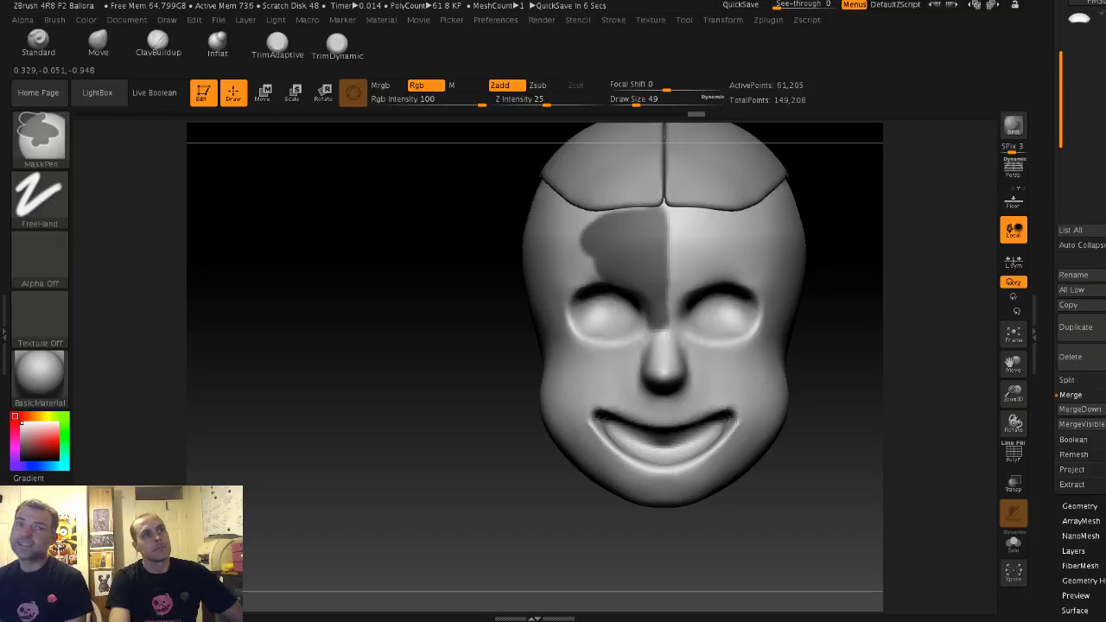
ctrl+drag(595, 269, 574, 282)
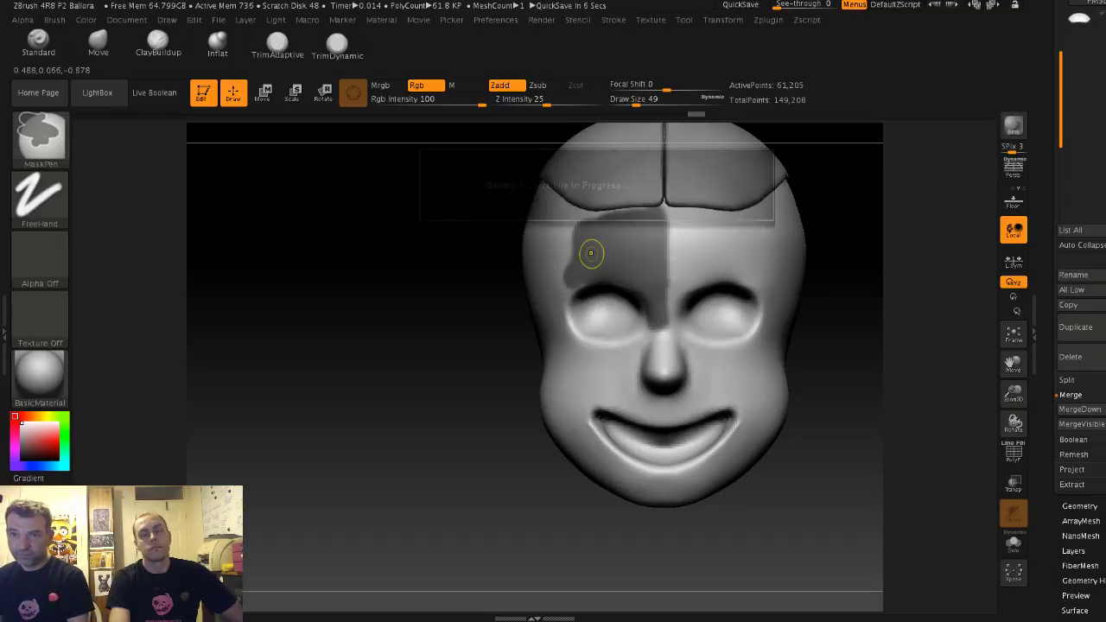
mouse_move(424, 195)
mouse_down()
mouse_move(447, 203)
mouse_move(419, 195)
mouse_up()
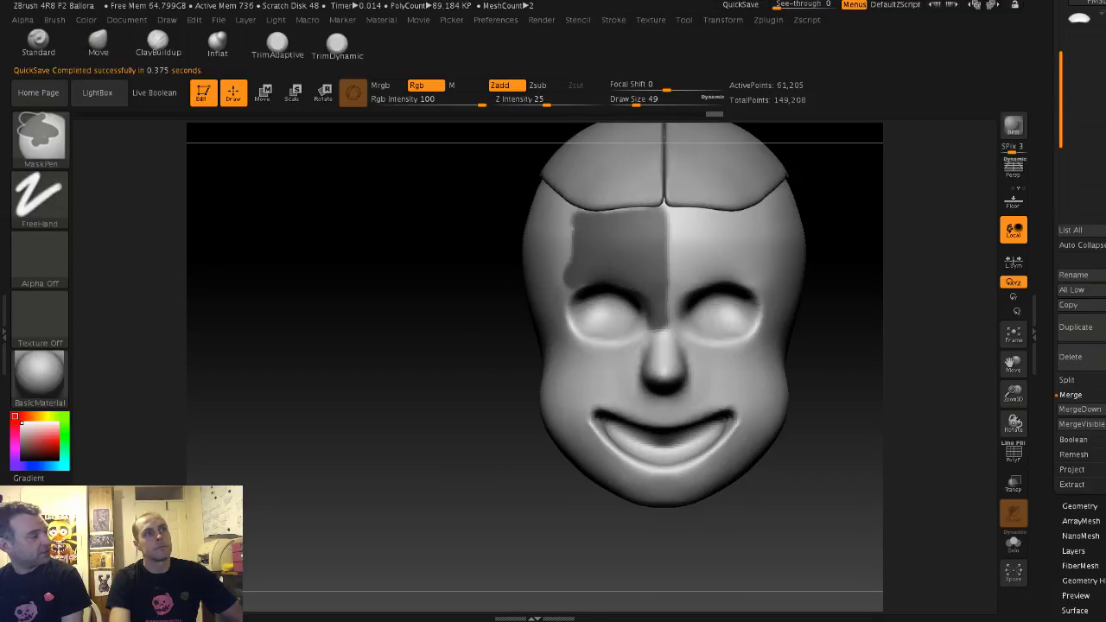
Step: Extend the forehead mask past the eye's outer corner in a band along the side of the head
drag(481, 245, 526, 256)
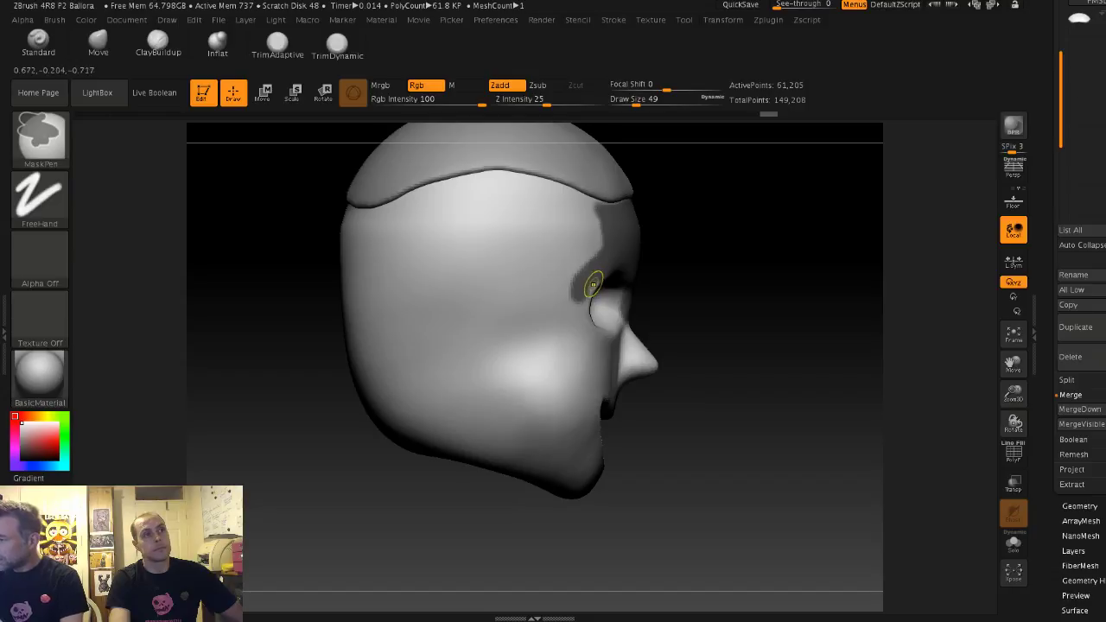
mouse_move(584, 294)
ctrl+mouse_down()
mouse_move(471, 304)
mouse_move(557, 264)
mouse_move(579, 223)
mouse_move(558, 254)
mouse_move(574, 303)
mouse_move(525, 308)
mouse_move(556, 318)
mouse_move(499, 341)
ctrl+mouse_up()
key(s)
key(s)
key(s)
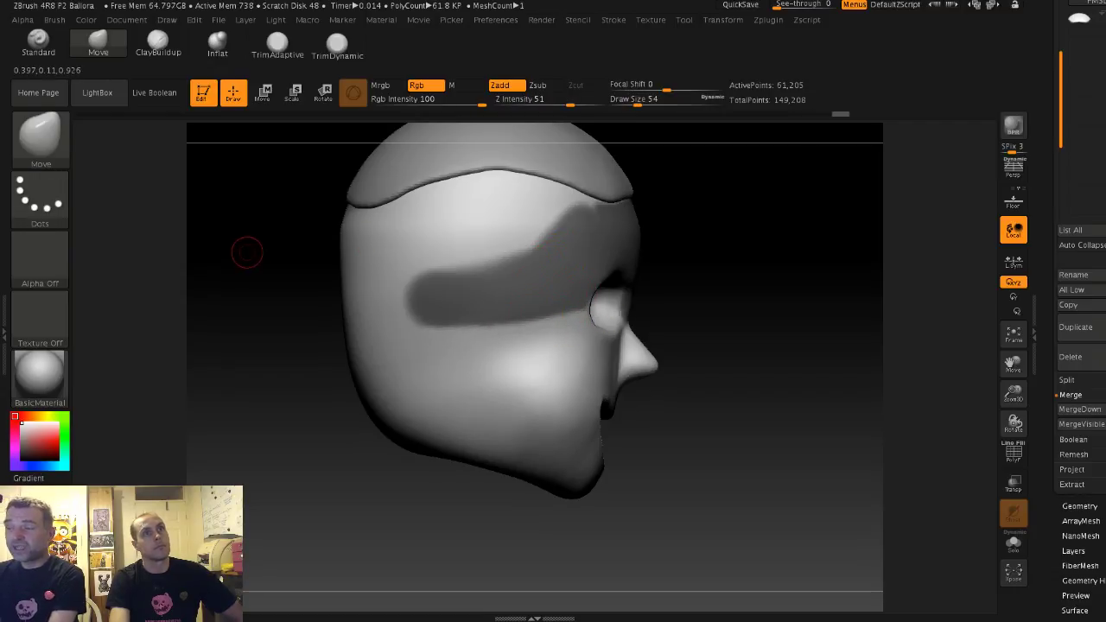
Step: Widen the side mask toward the scalp plate and the back of the head, using a draw size of 145
mouse_move(247, 249)
mouse_down()
mouse_move(430, 257)
mouse_move(423, 264)
mouse_move(561, 215)
mouse_up()
key(s)
drag(317, 220, 208, 222)
alt+drag(285, 250, 290, 215)
drag(290, 214, 380, 218)
alt+drag(327, 186, 340, 262)
alt+drag(321, 220, 321, 289)
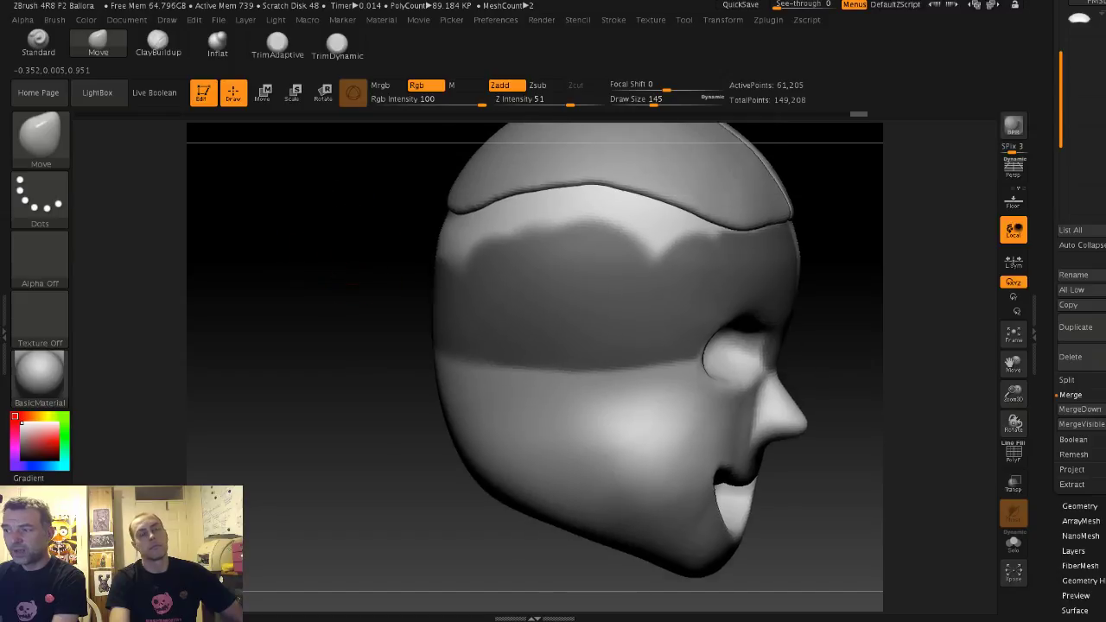
Step: Fill the unmasked gap beneath the scalp plate's side edge with mask strokes, using draw sizes of 77 and 65
key(s)
drag(506, 245, 503, 245)
mouse_move(501, 257)
ctrl+mouse_down()
mouse_move(510, 244)
mouse_move(585, 236)
mouse_move(688, 243)
mouse_move(668, 245)
ctrl+mouse_up()
key(s)
alt+drag(372, 181, 371, 208)
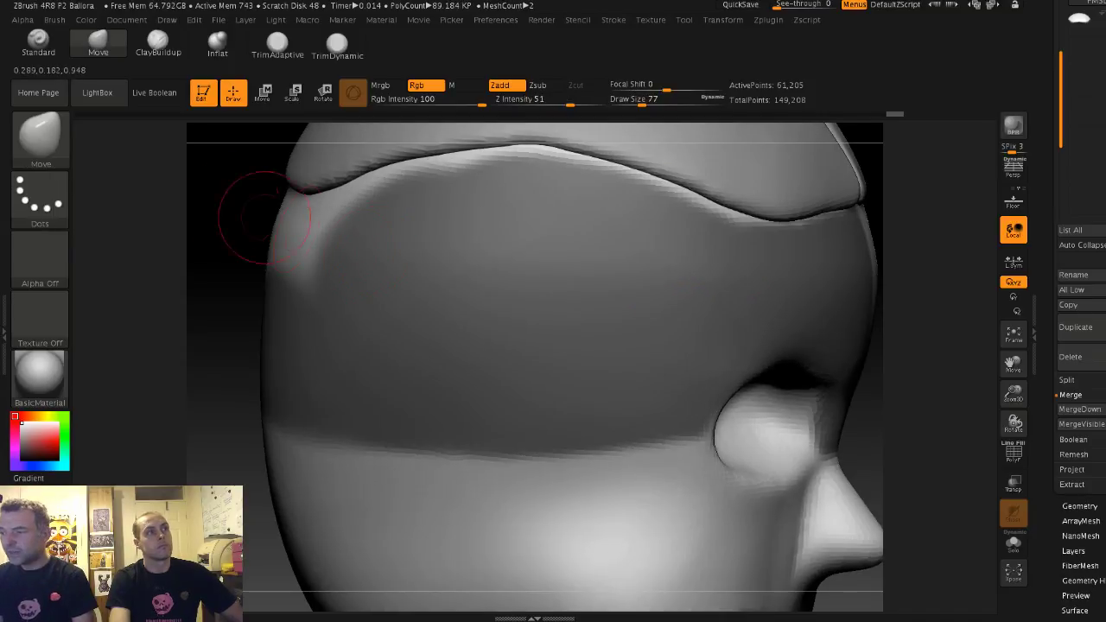
mouse_move(264, 217)
alt+mouse_down()
mouse_move(247, 175)
mouse_move(251, 204)
mouse_move(282, 245)
mouse_move(352, 266)
mouse_move(314, 265)
mouse_move(358, 243)
mouse_move(464, 226)
alt+mouse_up()
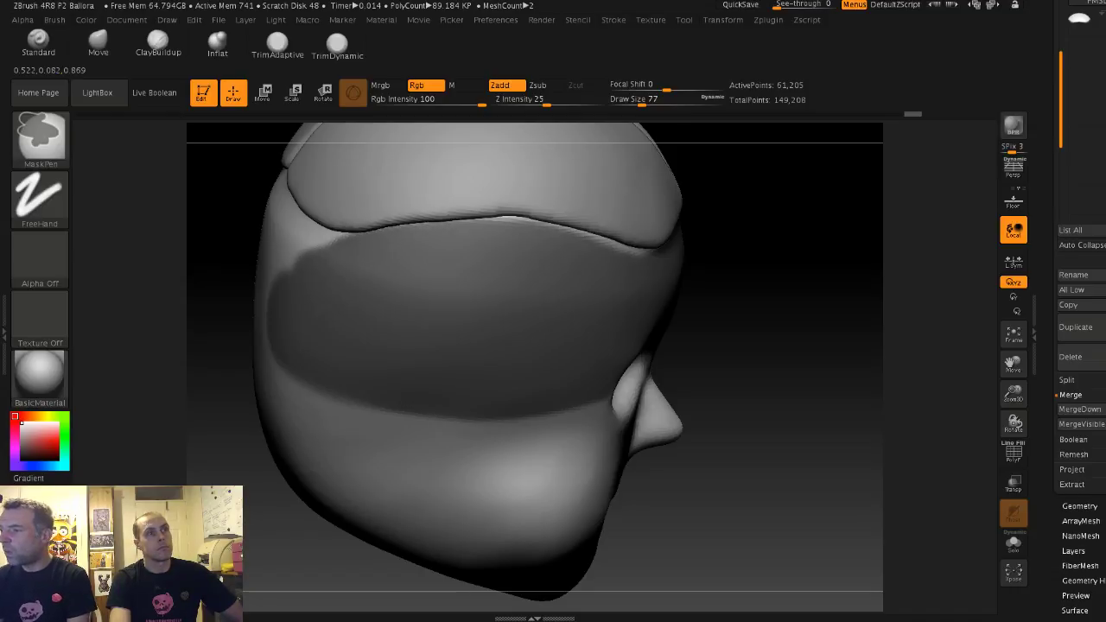
drag(803, 306, 538, 267)
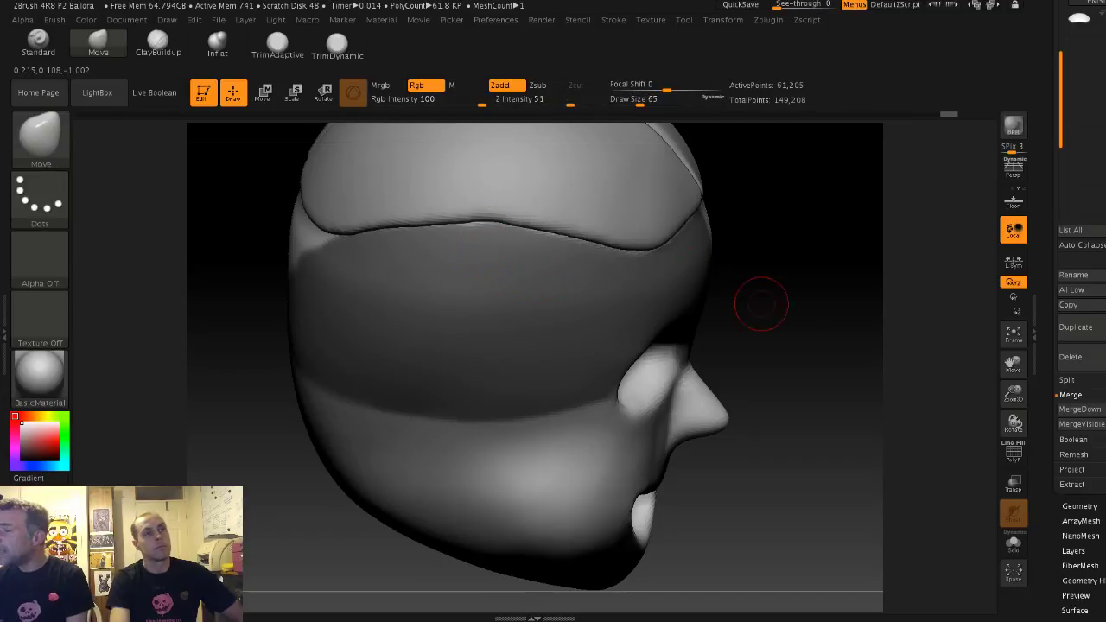
Step: Mask the same half of the back of the head up to the centre line, squaring its lower corner, at draw sizes 112 and 71
mouse_move(761, 302)
alt+mouse_down()
mouse_move(341, 240)
mouse_move(400, 225)
mouse_move(589, 268)
alt+mouse_up()
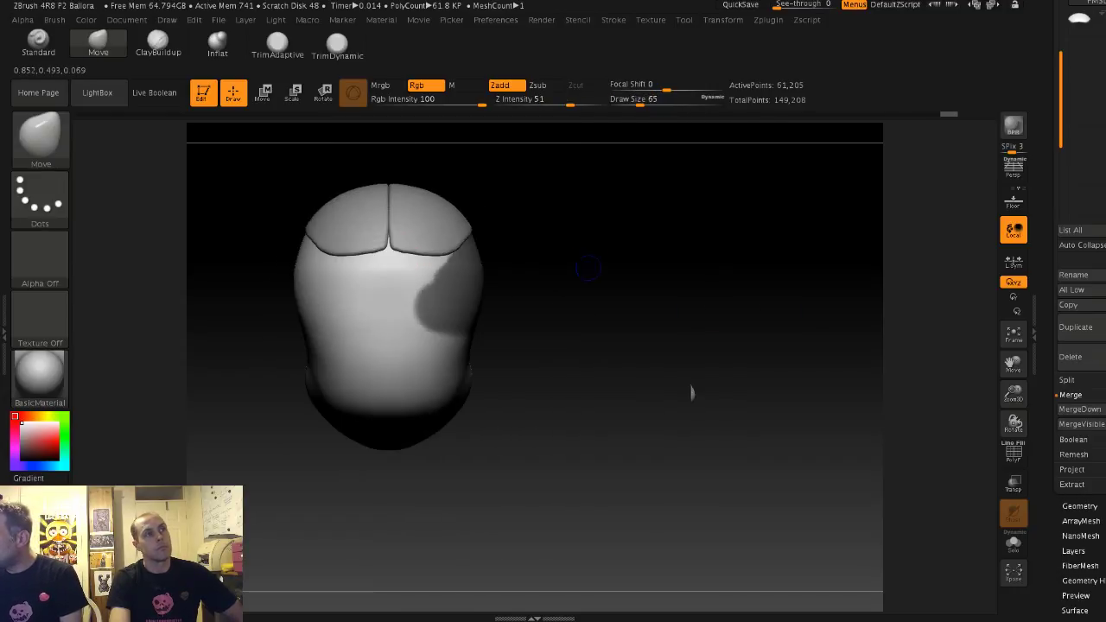
mouse_move(399, 275)
ctrl+mouse_down()
mouse_move(428, 277)
mouse_move(399, 287)
ctrl+mouse_up()
key(s)
click(412, 286)
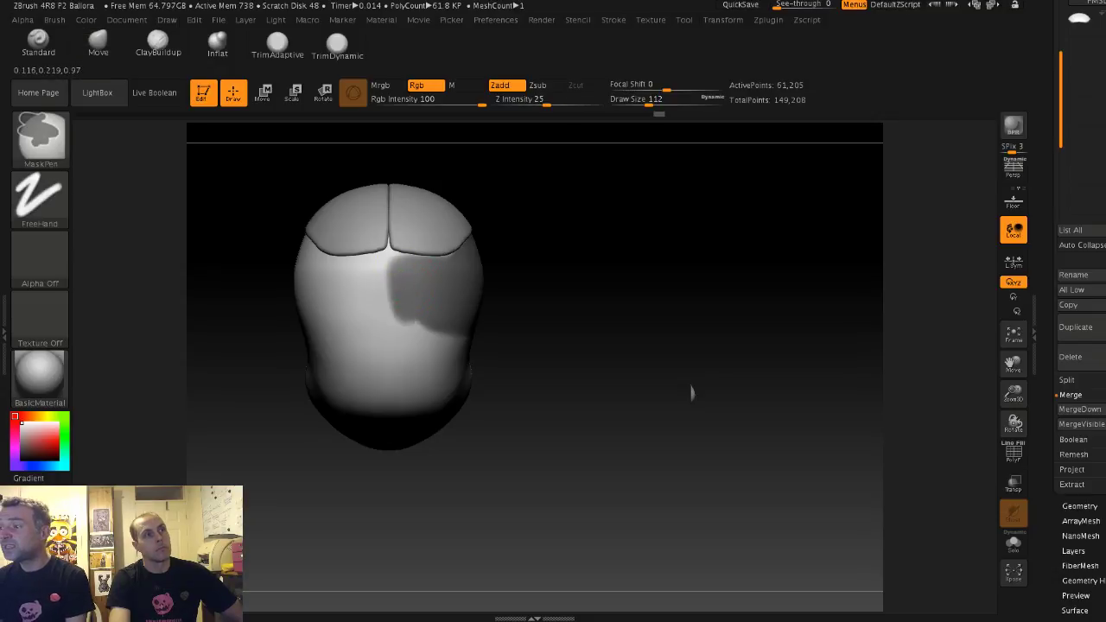
key(s)
click(408, 310)
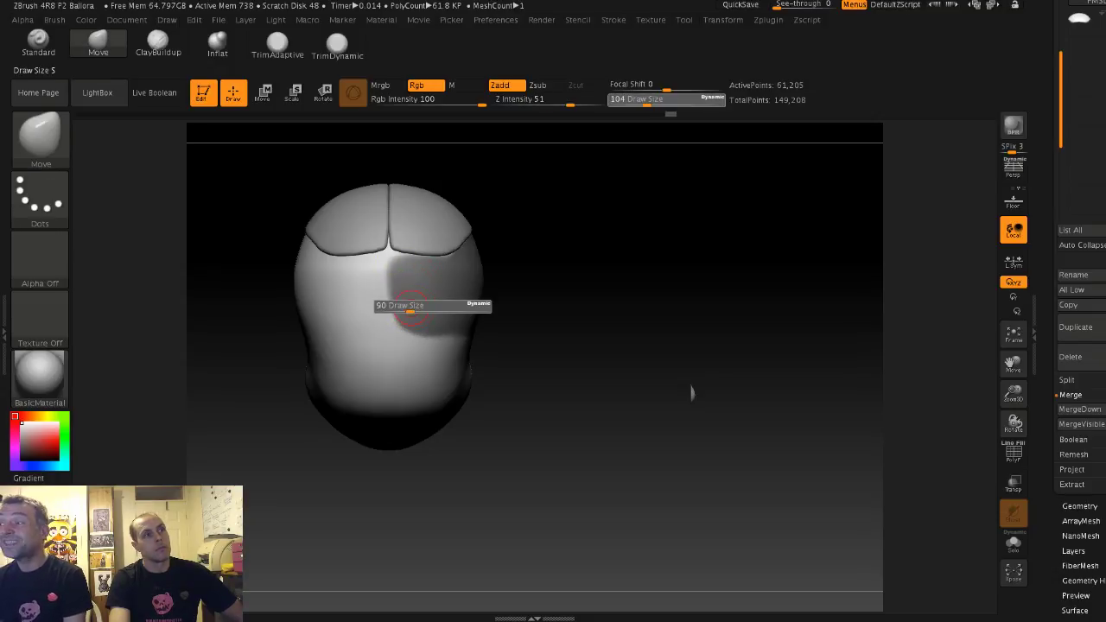
ctrl+drag(403, 318, 411, 329)
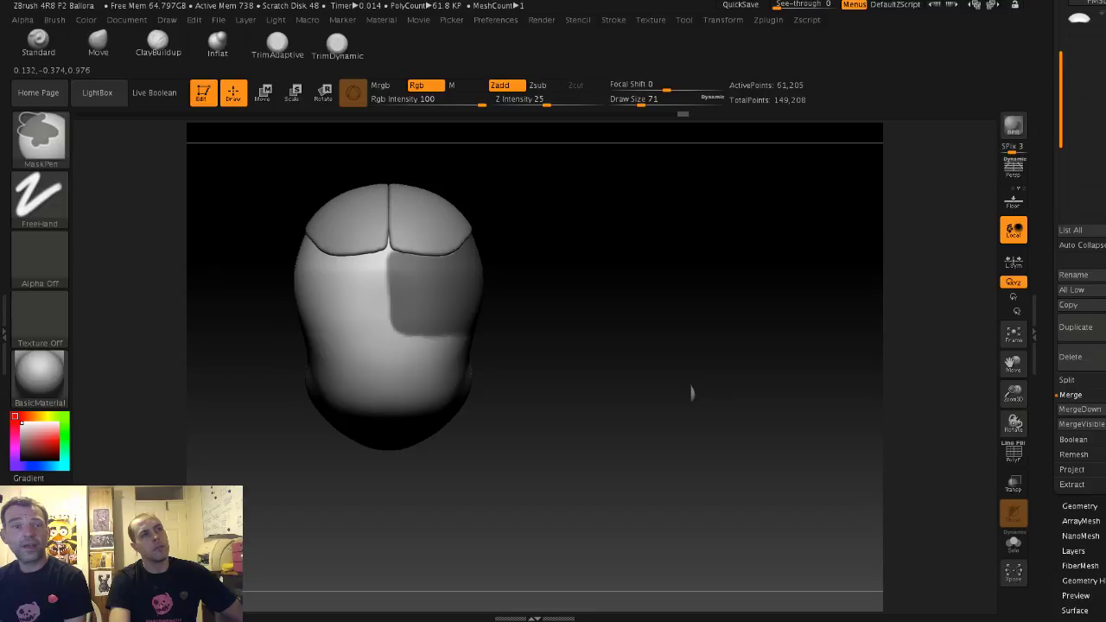
Step: Clean up the mask's lower edge beside the eye's outer corner, erasing and repainting it at a draw size of 56
drag(527, 302, 341, 259)
drag(340, 259, 326, 278)
mouse_move(327, 278)
alt+mouse_down()
mouse_move(328, 318)
mouse_move(480, 332)
alt+mouse_up()
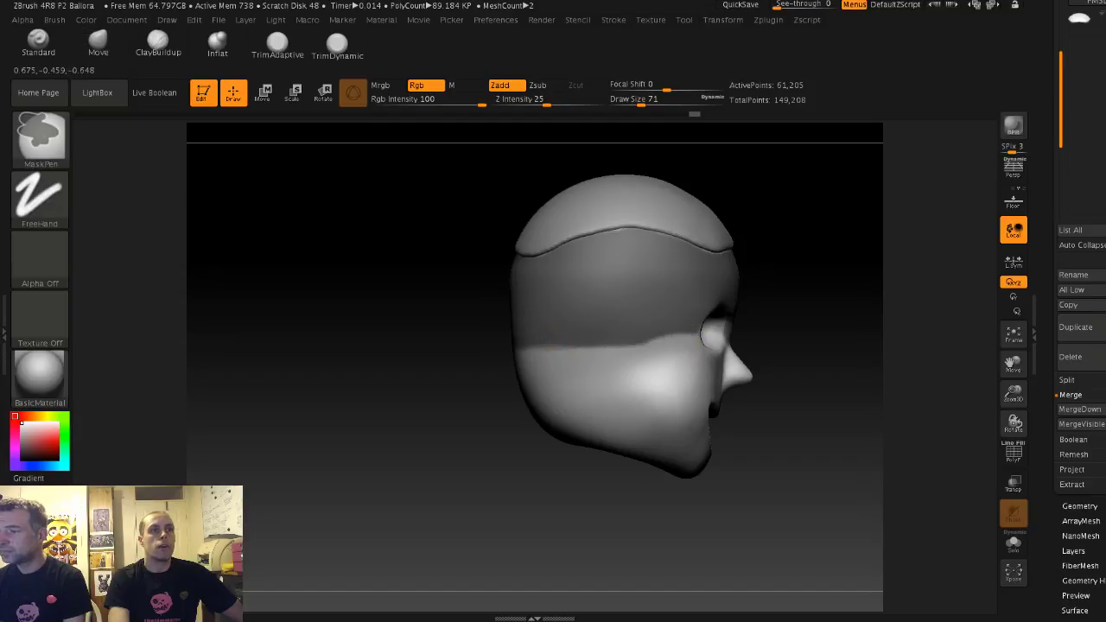
drag(497, 357, 614, 357)
mouse_move(412, 301)
mouse_down()
mouse_move(418, 288)
mouse_move(401, 299)
mouse_up()
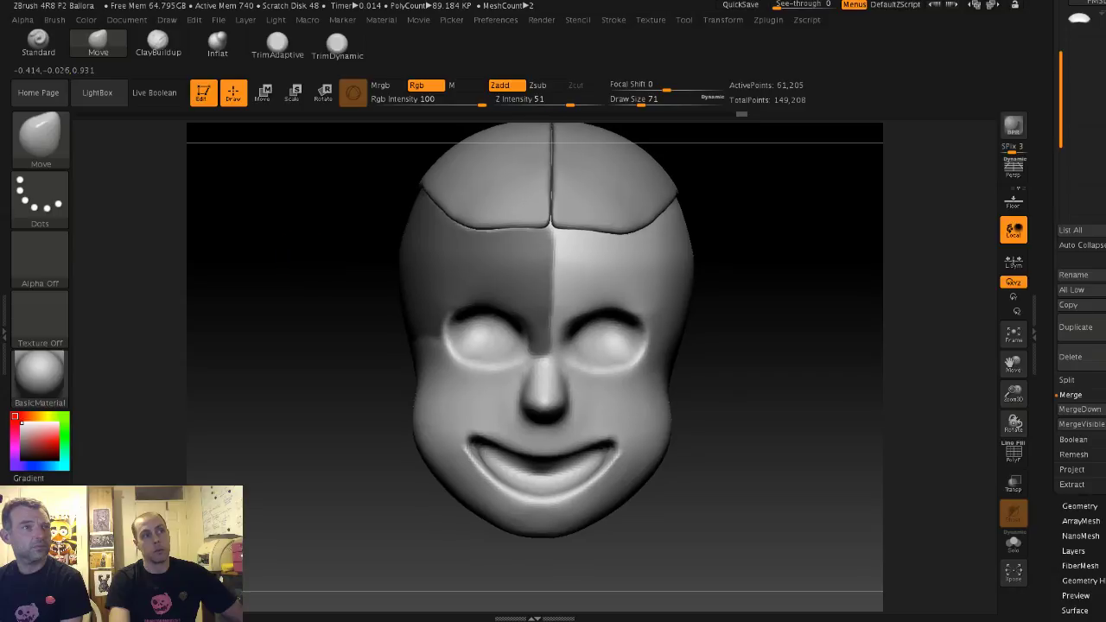
drag(363, 328, 449, 332)
drag(419, 296, 462, 292)
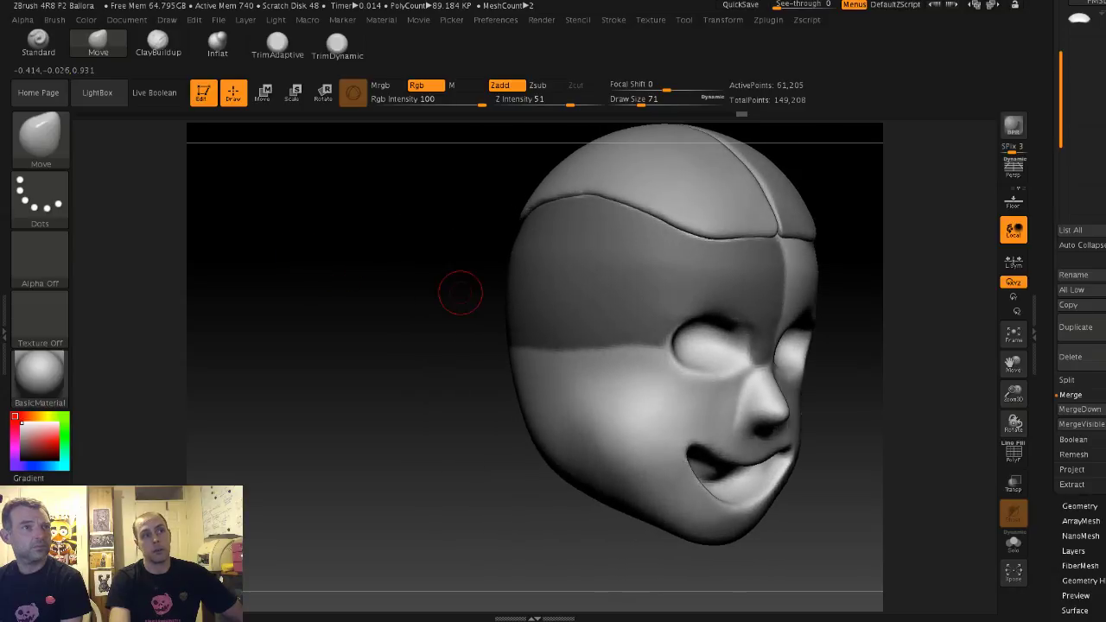
ctrl+alt+drag(650, 338, 608, 322)
ctrl+drag(670, 335, 637, 328)
key(s)
ctrl+drag(608, 321, 597, 323)
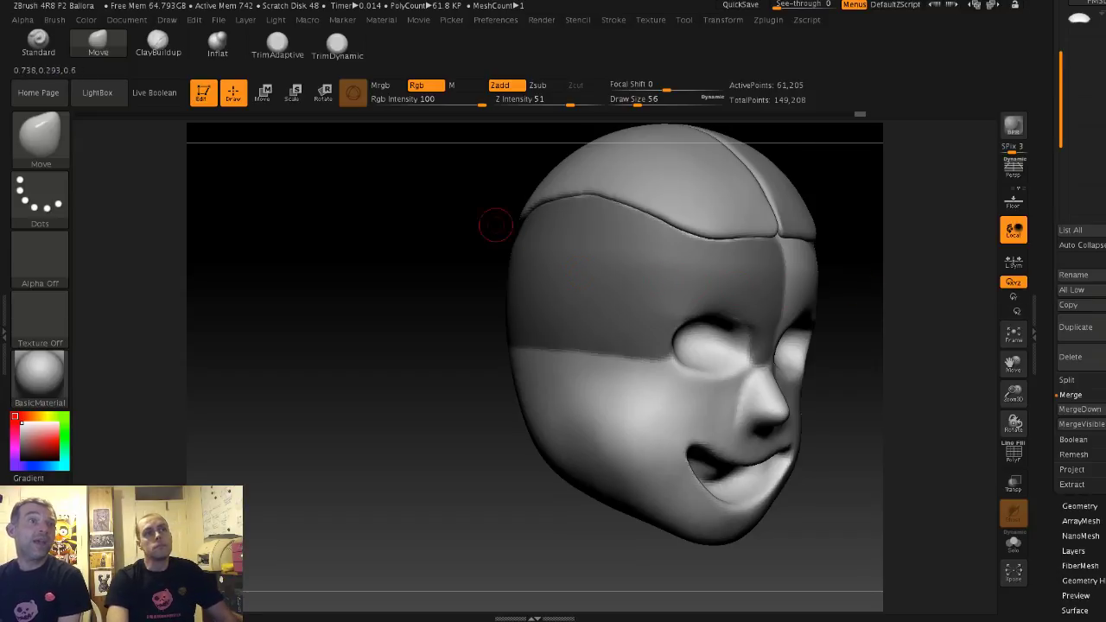
Step: Extract the masked half of the upper head as a new subtool and clear the mask from the head
mouse_move(494, 222)
mouse_down()
mouse_move(370, 230)
mouse_move(364, 212)
mouse_up()
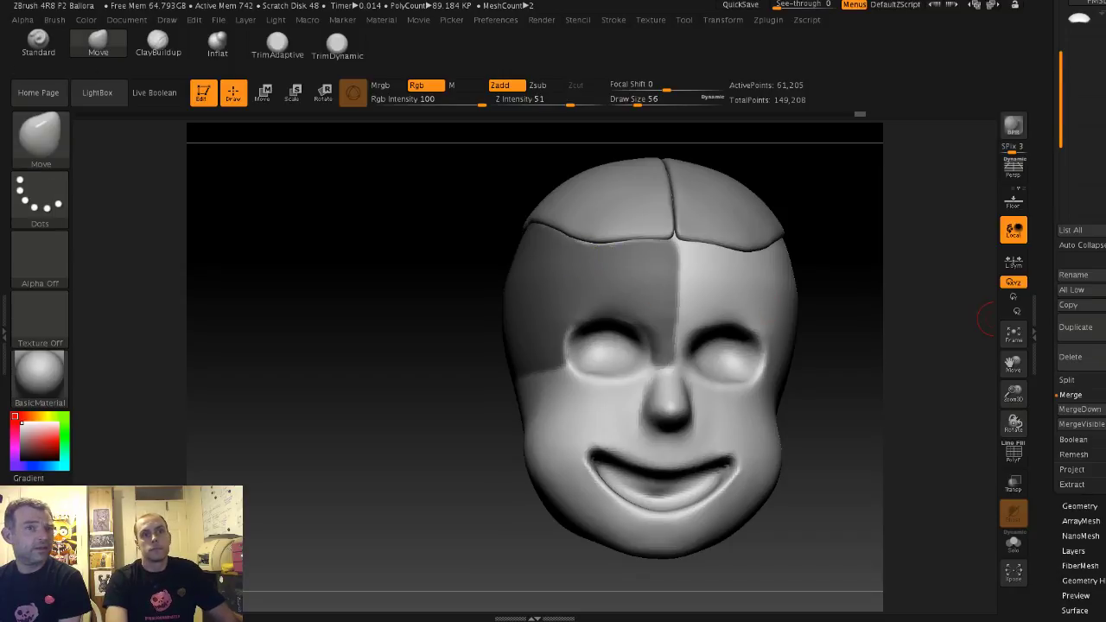
click(1072, 483)
click(1072, 477)
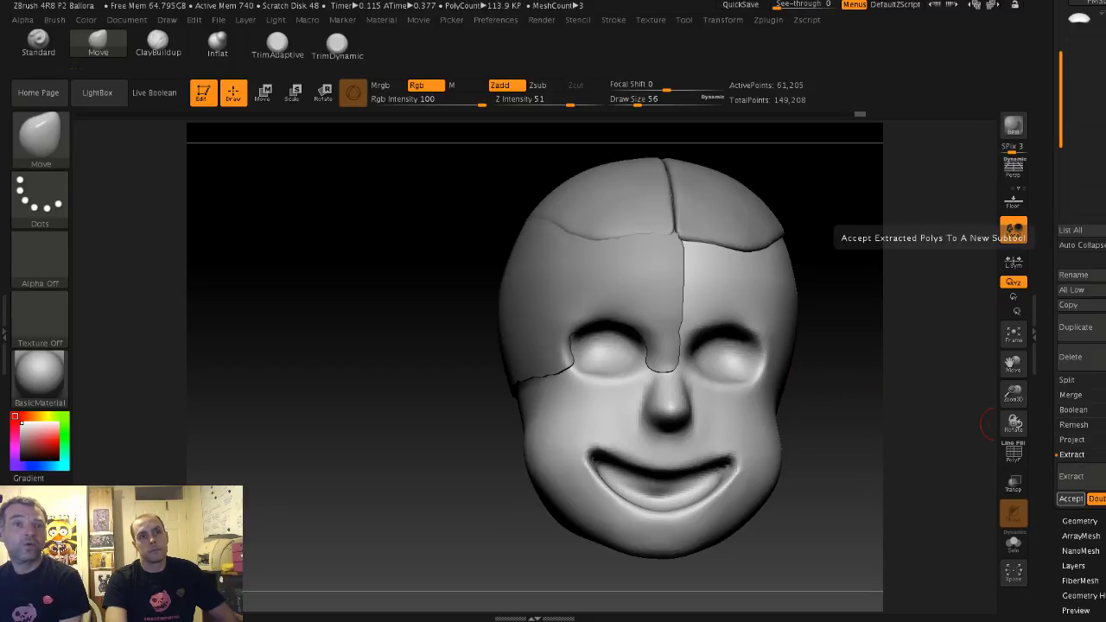
click(1070, 498)
key(ctrl)
ctrl+drag(836, 337, 856, 356)
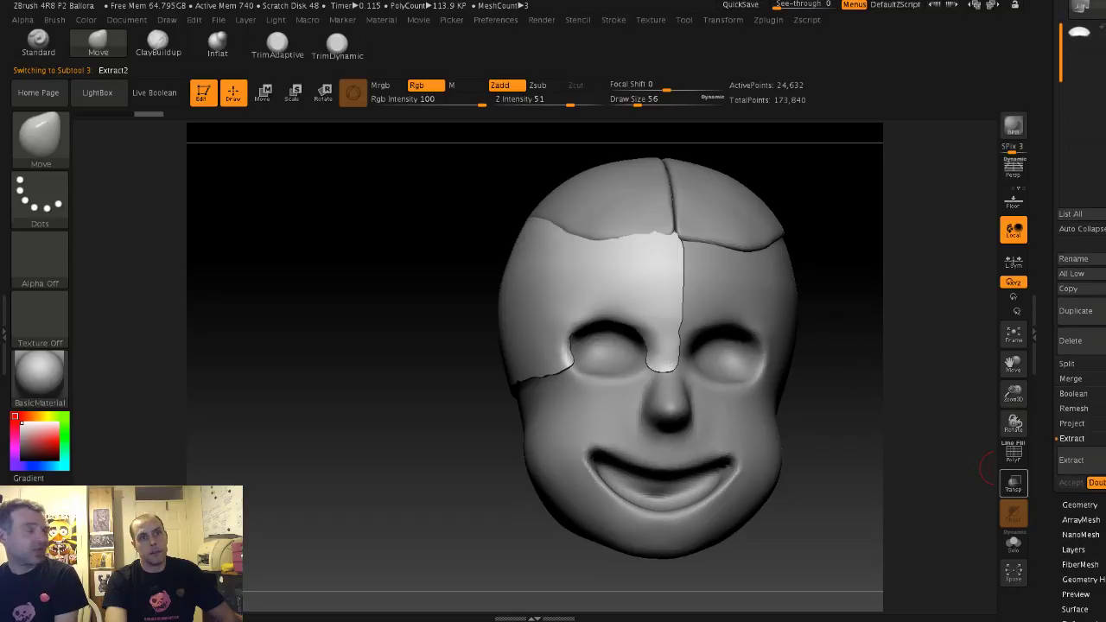
Step: Smooth the jagged borders of the extracted face plate with Polish By Features
drag(1051, 506, 1051, 235)
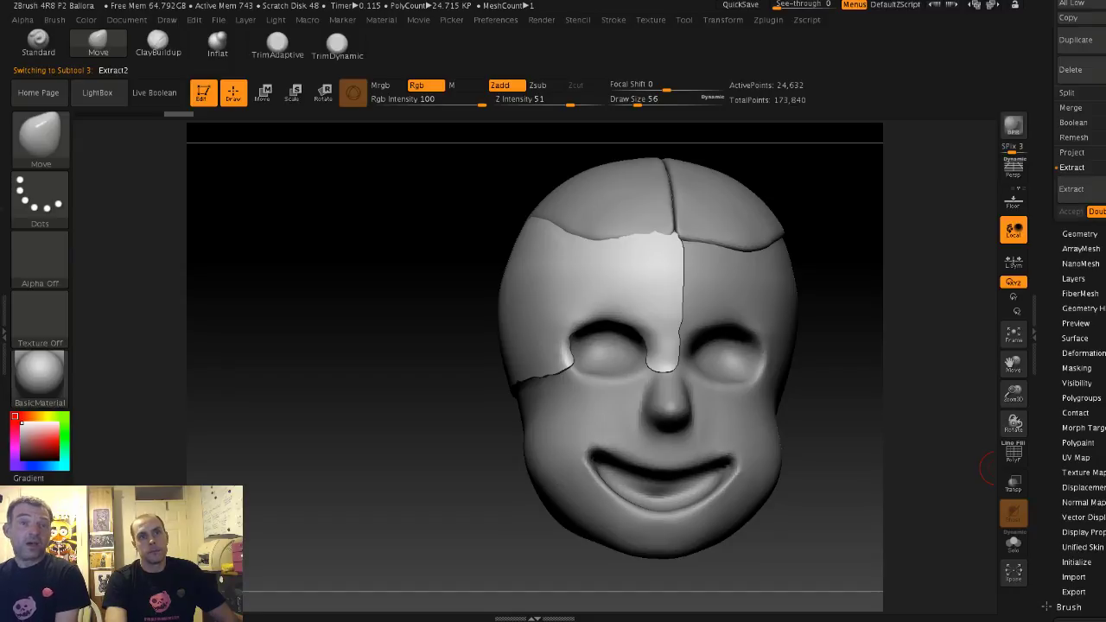
click(1082, 354)
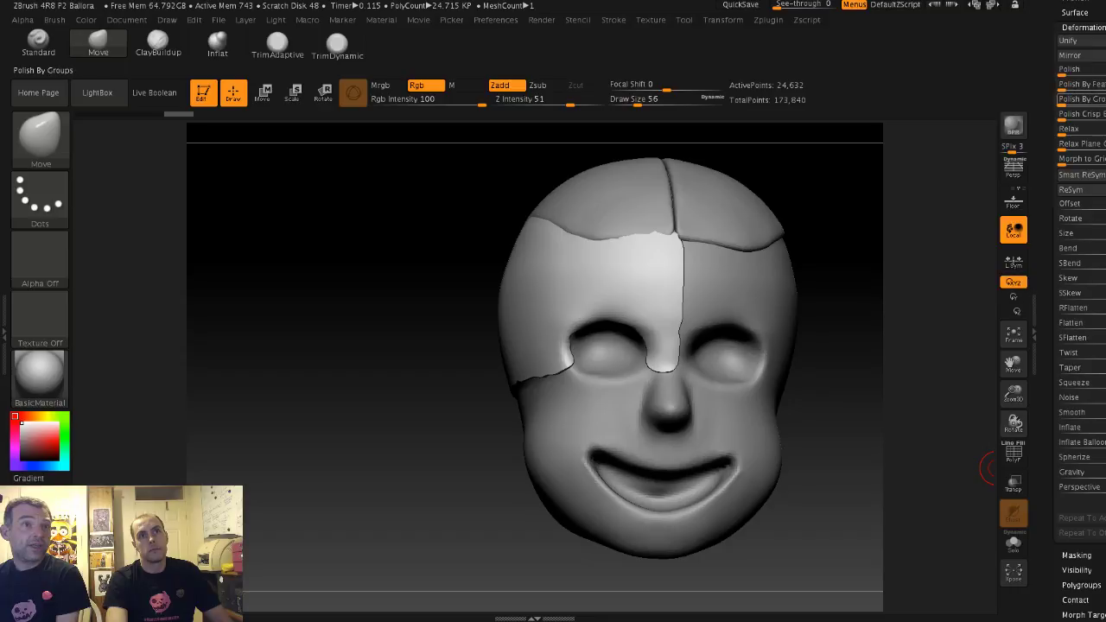
click(1073, 85)
click(1073, 85)
click(1074, 86)
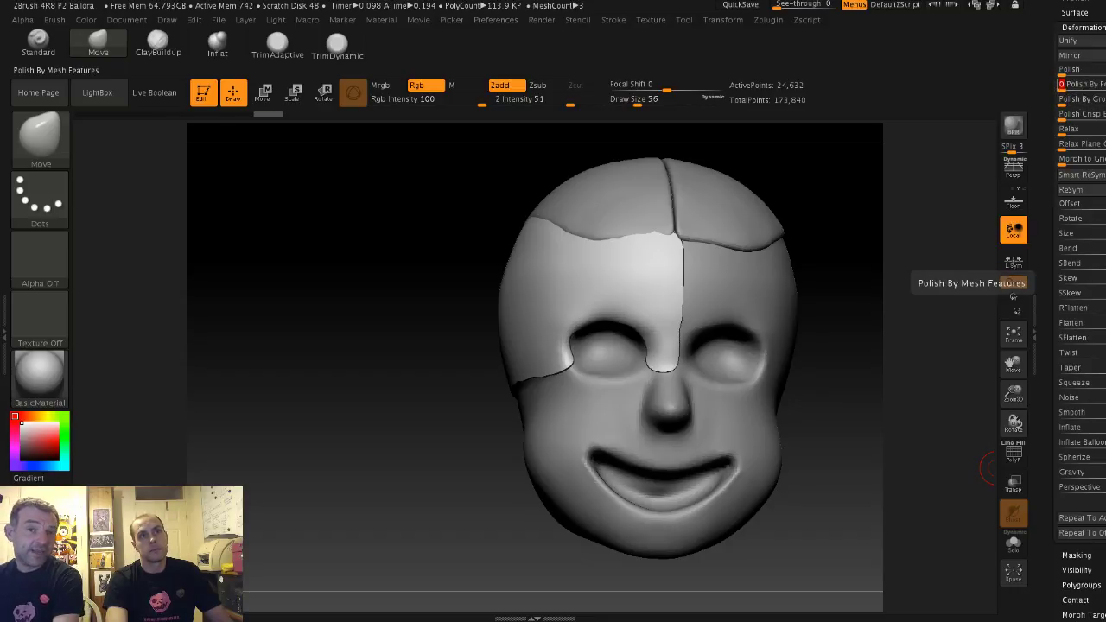
click(1103, 85)
drag(459, 227, 1025, 239)
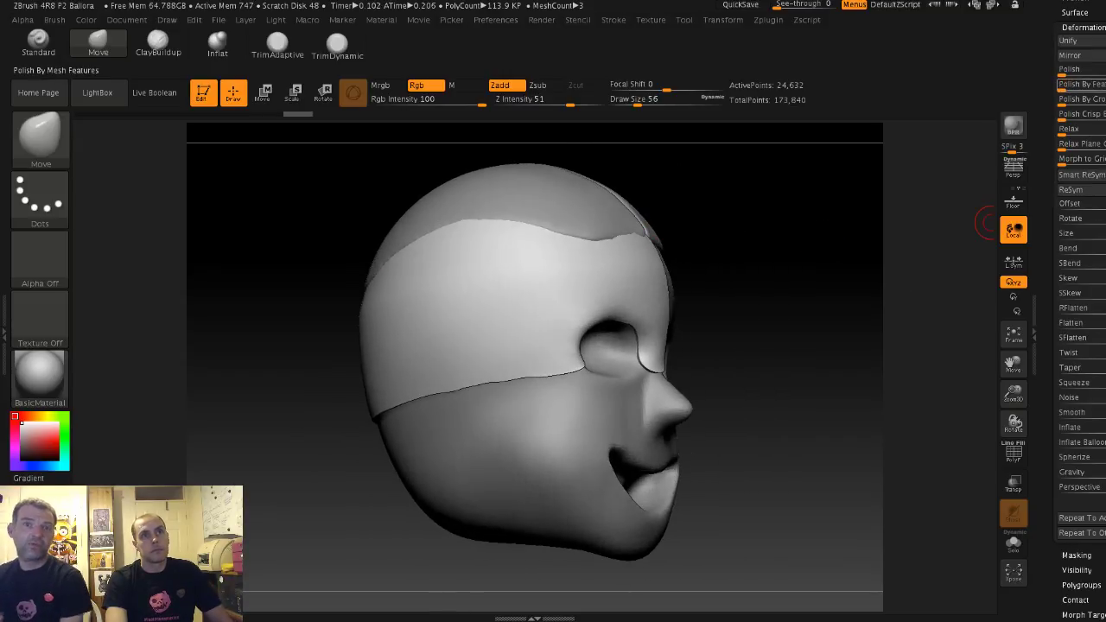
click(1103, 86)
drag(801, 202, 553, 207)
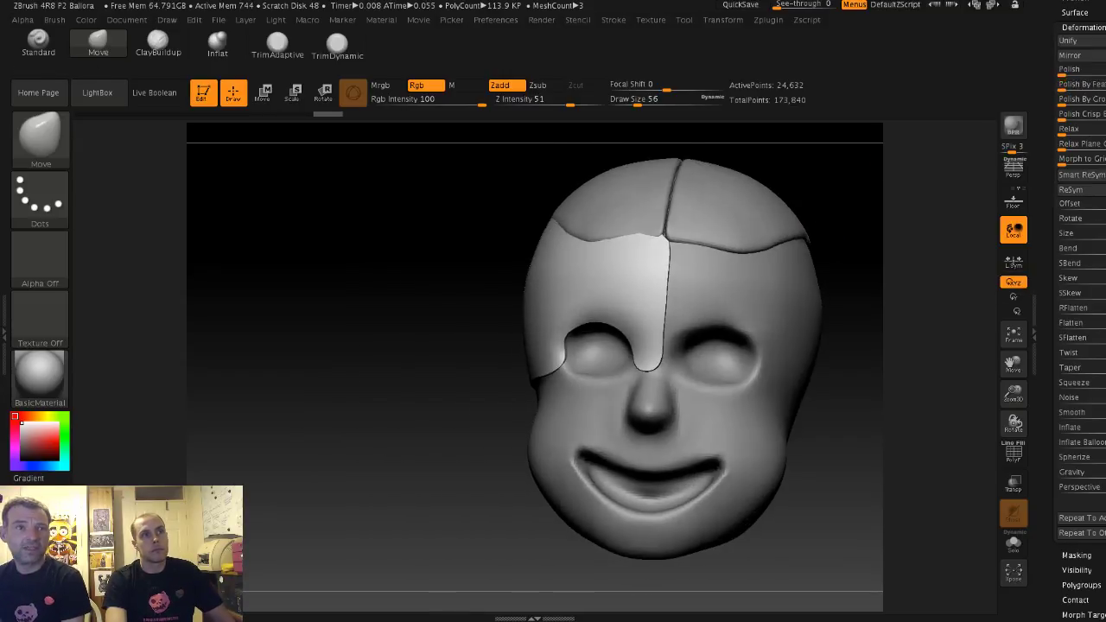
Step: Move the face plate's upper edge at the forehead and temple against the scalp plate, using a draw size of 177
drag(456, 200, 445, 227)
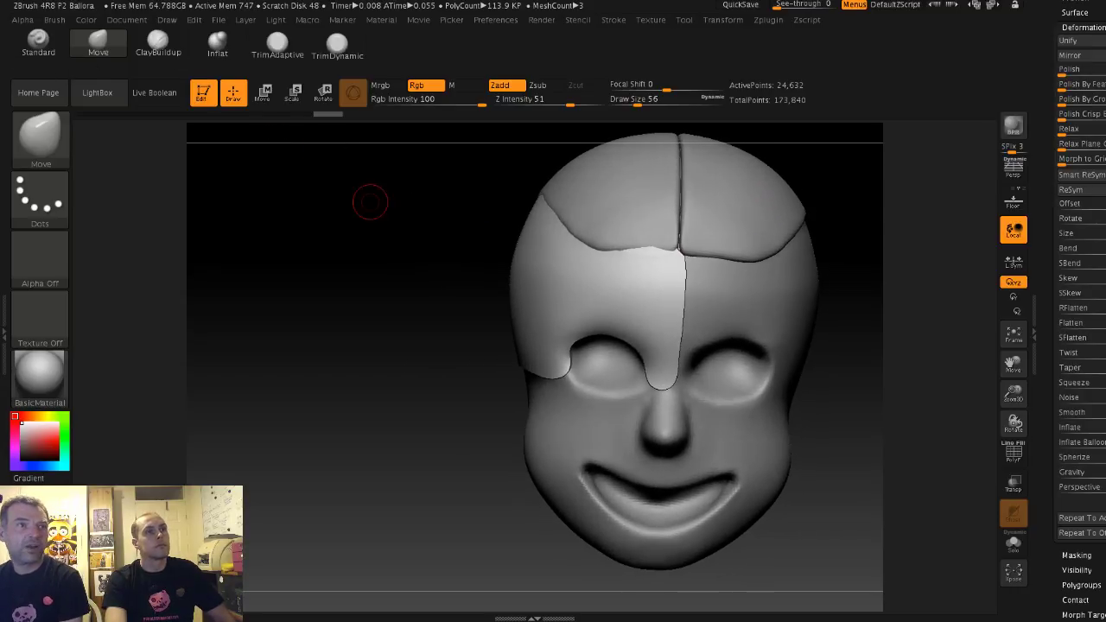
drag(370, 202, 419, 226)
key(s)
drag(595, 249, 617, 255)
drag(566, 214, 555, 223)
drag(433, 192, 517, 195)
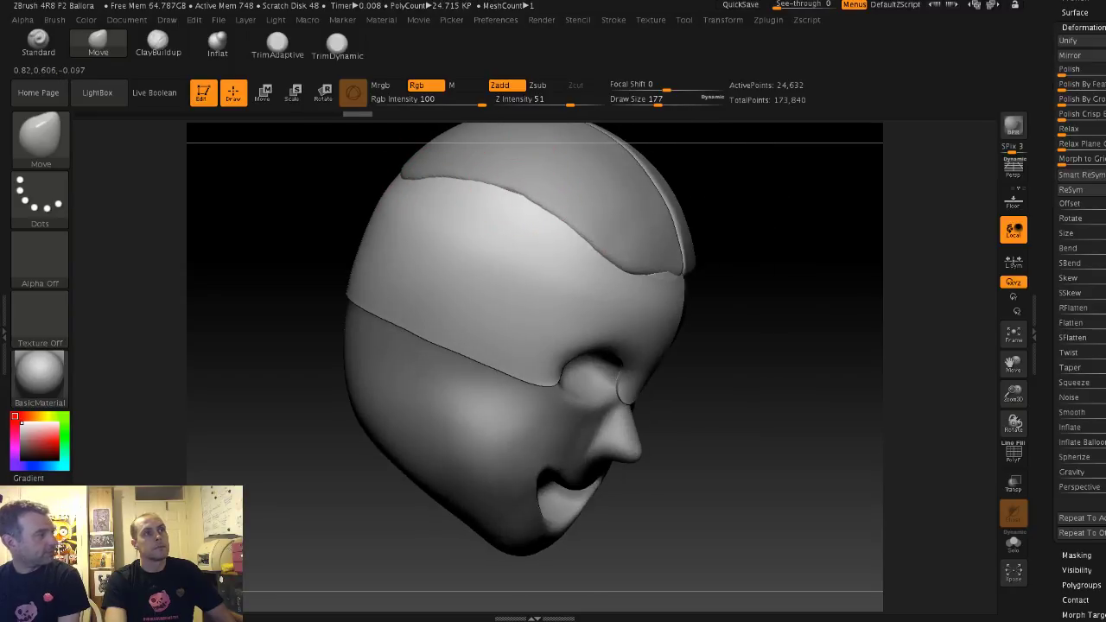
drag(409, 183, 469, 193)
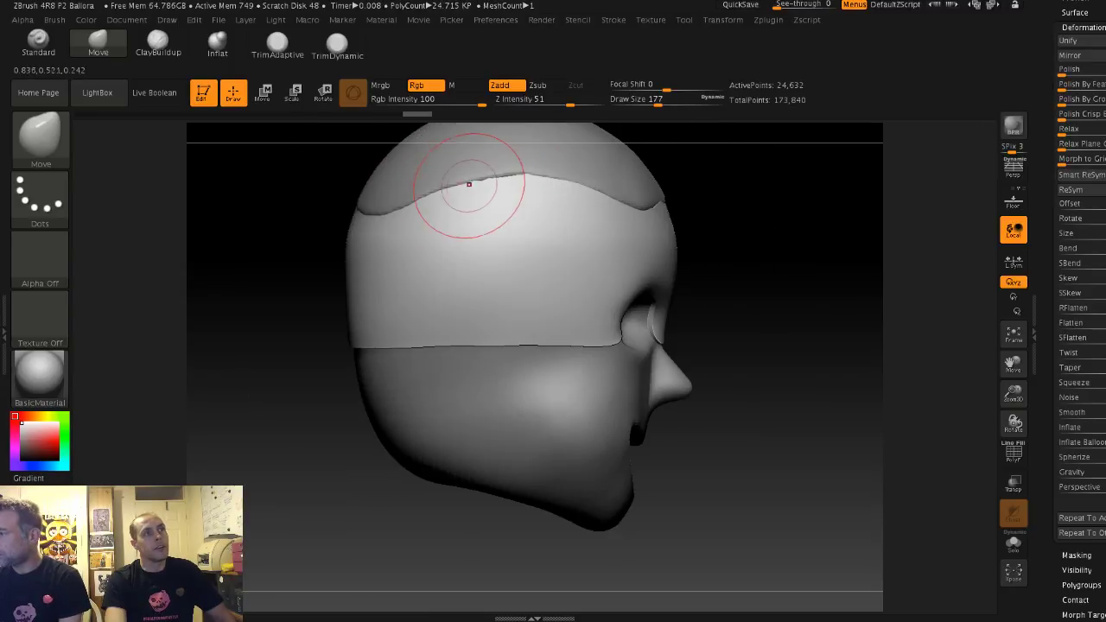
Step: Fit the face plate's upper edge to the scalp plate around the side and back of the head with the Move brush
mouse_move(283, 183)
mouse_down()
mouse_move(433, 197)
mouse_move(419, 205)
mouse_up()
mouse_move(635, 215)
mouse_down()
mouse_move(653, 237)
mouse_move(624, 257)
mouse_up()
drag(625, 257, 665, 285)
drag(588, 260, 527, 268)
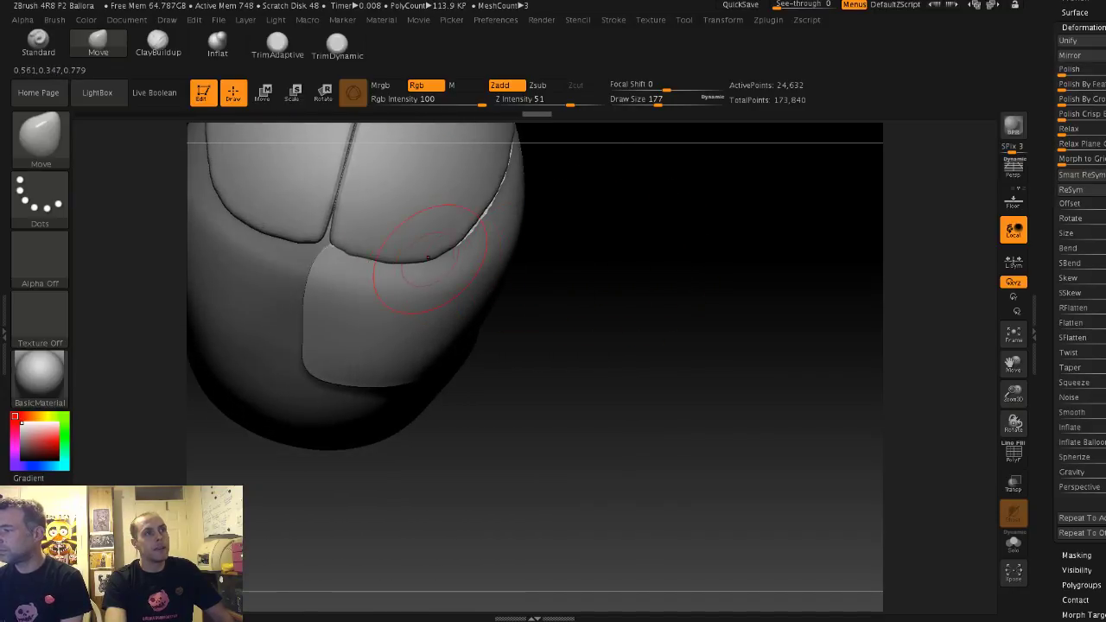
drag(422, 261, 420, 257)
mouse_move(638, 328)
mouse_down()
mouse_move(633, 289)
mouse_move(596, 259)
mouse_up()
Step: Reshape the plate's vertical edge along the centre line at the back of the head with Move and Smooth at draw size 177
mouse_move(391, 271)
mouse_down()
mouse_move(365, 265)
mouse_move(322, 292)
mouse_up()
key(s)
key(s)
drag(322, 293, 328, 294)
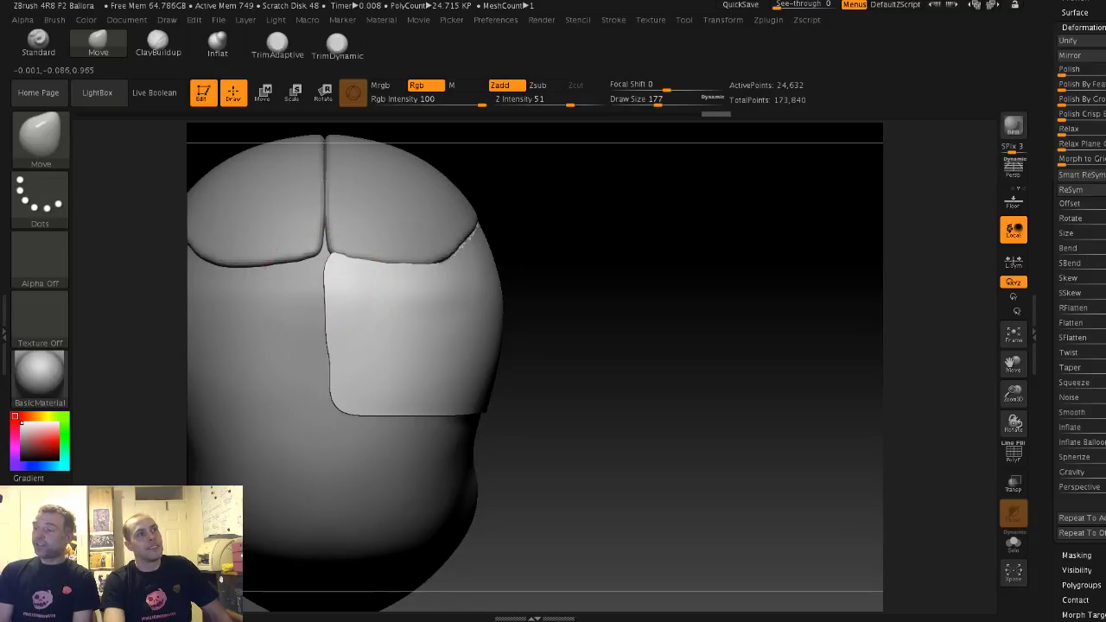
key(ctrl+shift+z)
key(ctrl+shift+z)
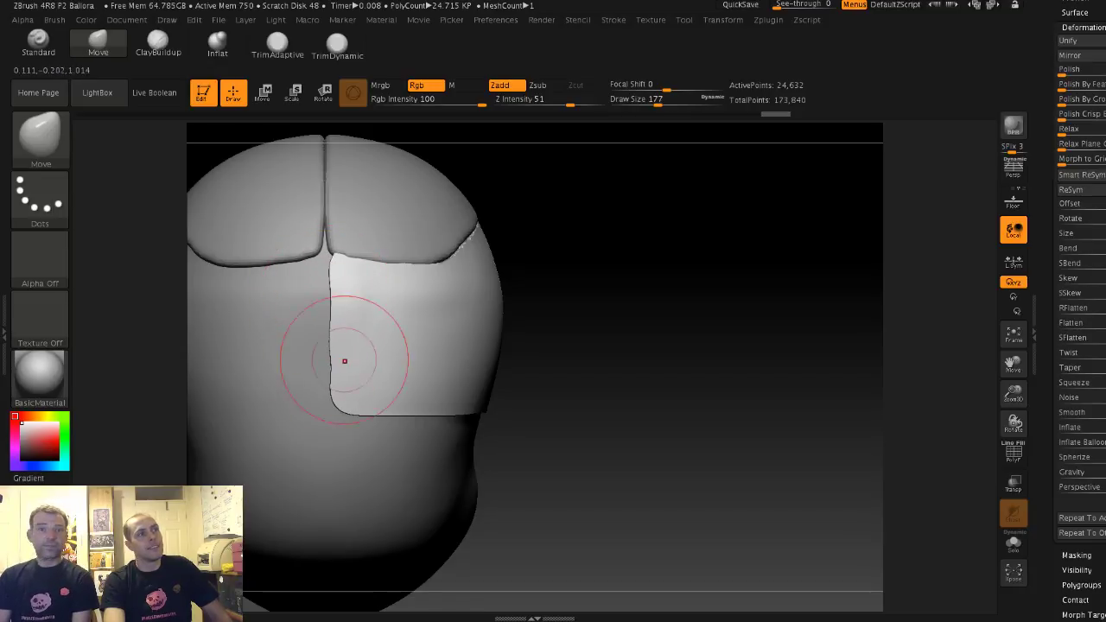
key(ctrl+z)
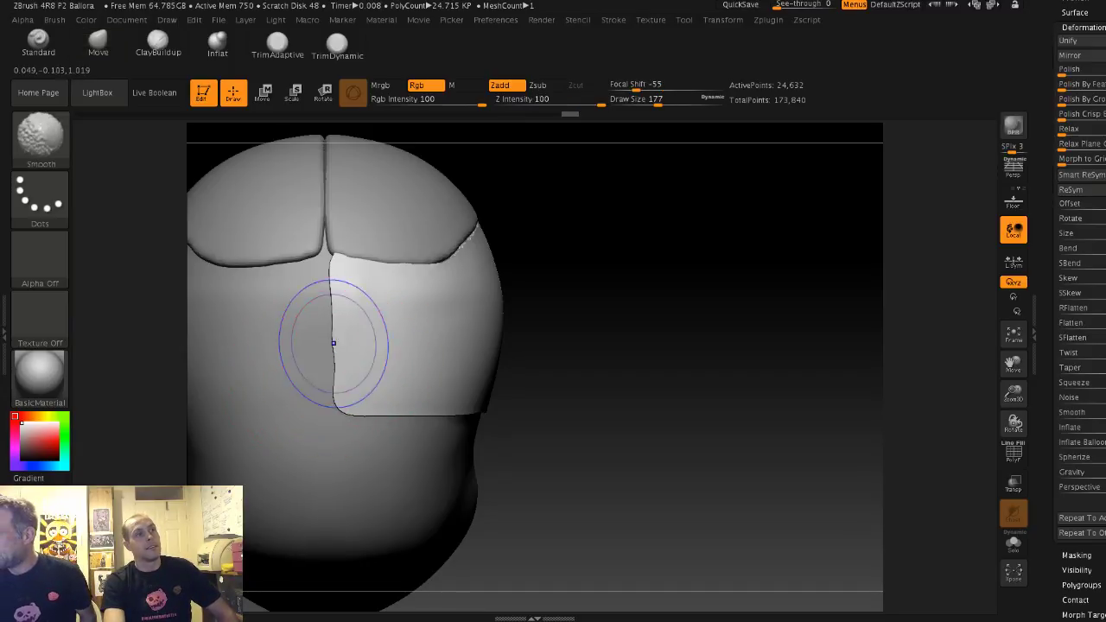
mouse_move(334, 343)
shift+mouse_down()
mouse_move(342, 386)
mouse_move(337, 360)
shift+mouse_up()
Step: Straighten the rear vertical edge of the plate with small Move strokes at draw sizes 132 and 124
key(s)
drag(343, 360, 336, 360)
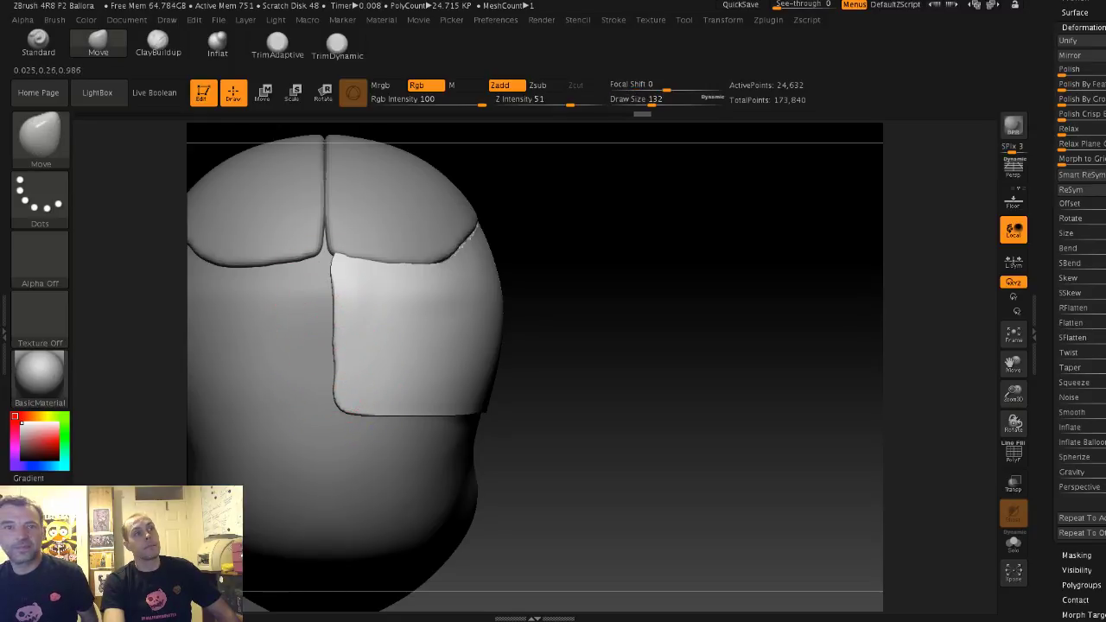
key(s)
mouse_move(331, 272)
mouse_down()
mouse_move(334, 261)
mouse_move(333, 304)
mouse_up()
key(s)
key(s)
key(s)
drag(335, 307, 338, 308)
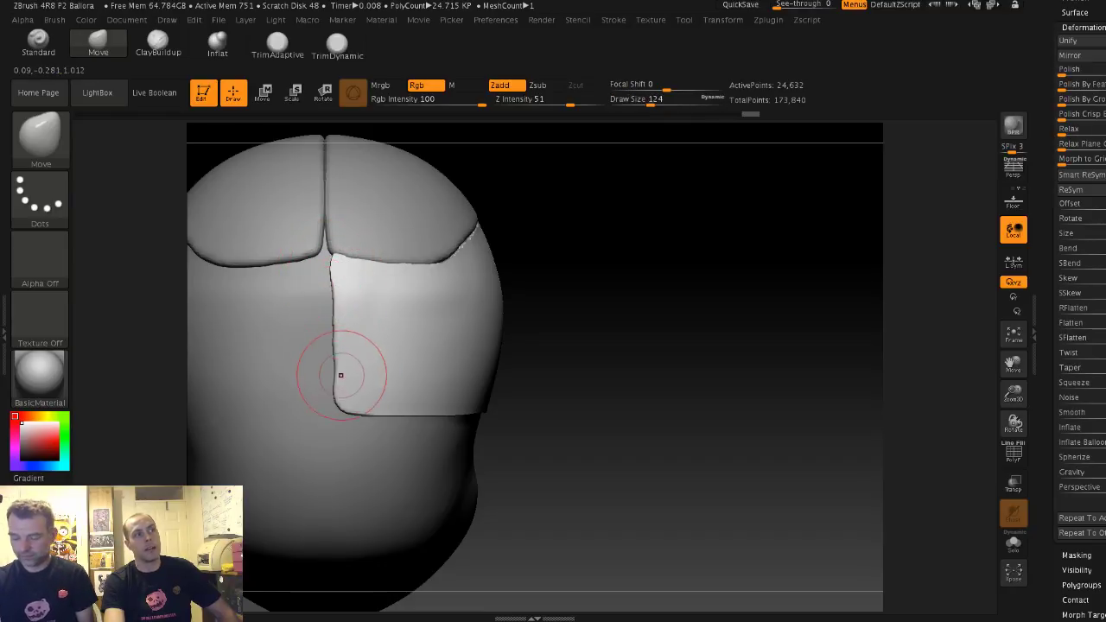
drag(339, 375, 338, 374)
Step: Adjust the plate's upper rear corner where the scalp plates meet, using the Move brush at a draw size of 132
drag(581, 352, 605, 462)
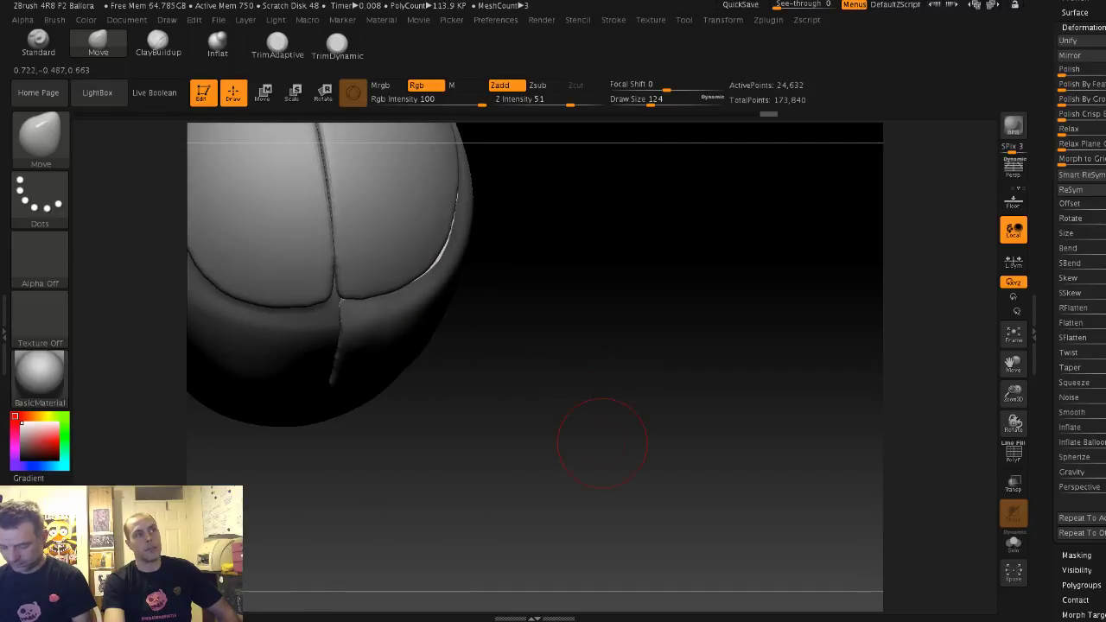
key(s)
drag(321, 311, 328, 311)
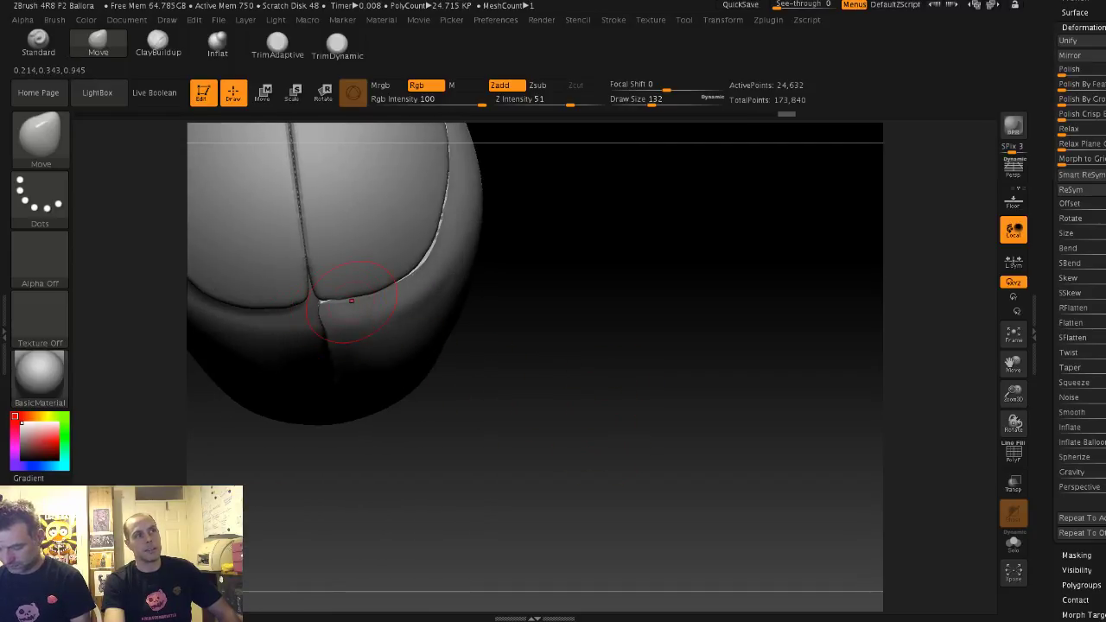
mouse_move(536, 346)
mouse_down()
mouse_move(534, 311)
mouse_move(501, 280)
mouse_move(522, 286)
mouse_up()
drag(558, 326, 424, 311)
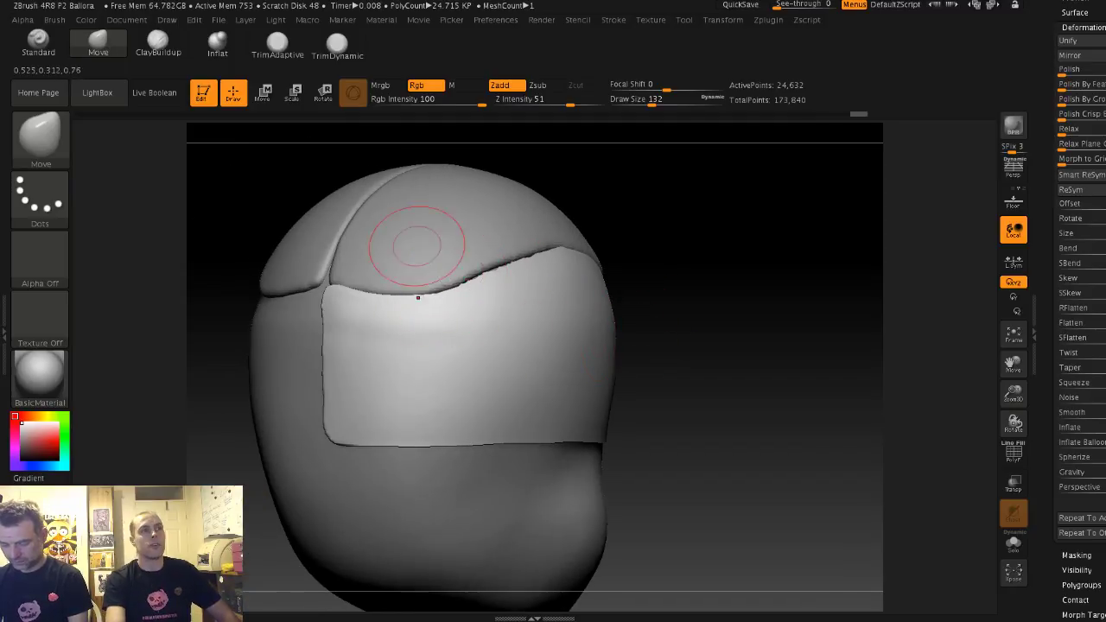
Step: Smooth the plate's upper edge behind the temple and move it along the scalp plate at a draw size of 167
mouse_move(501, 274)
right_down()
mouse_move(517, 278)
mouse_move(571, 388)
right_up()
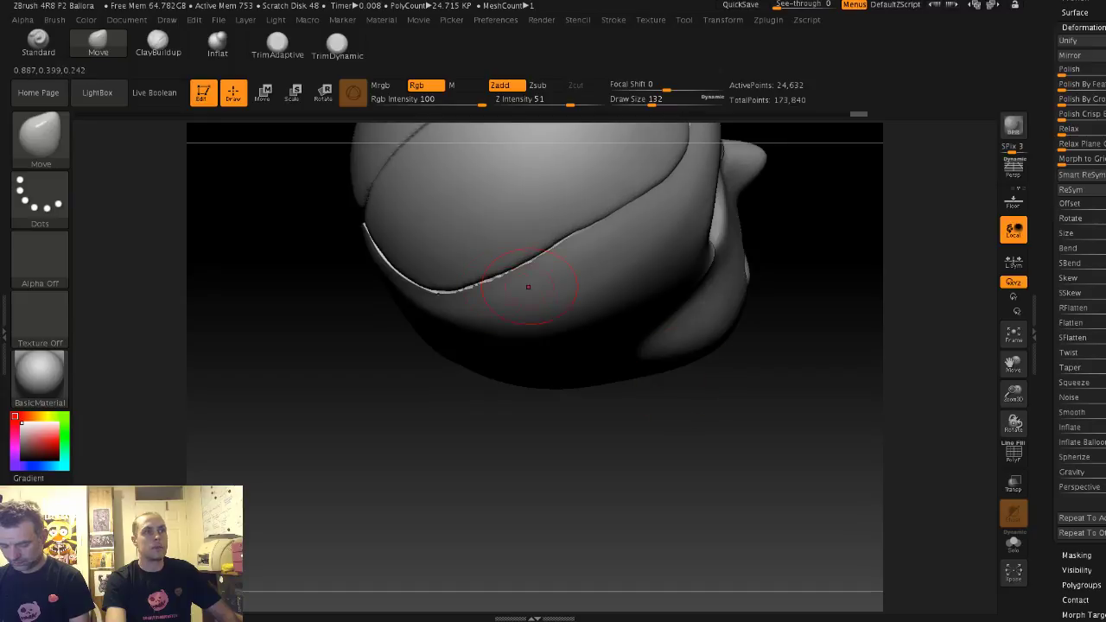
key(shift)
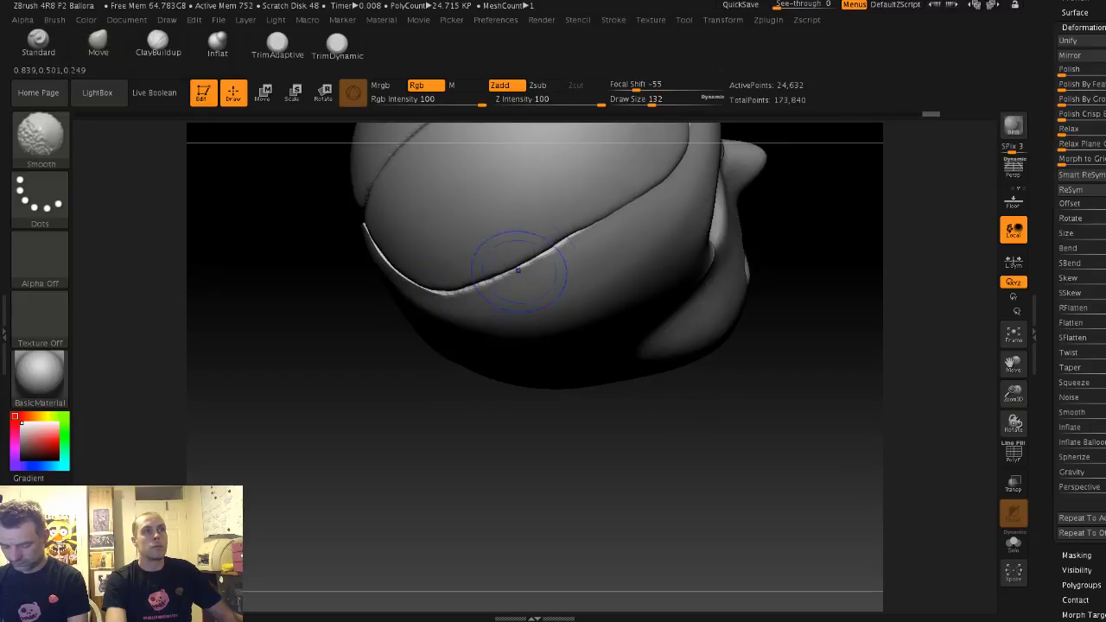
drag(462, 370, 462, 292)
key(s)
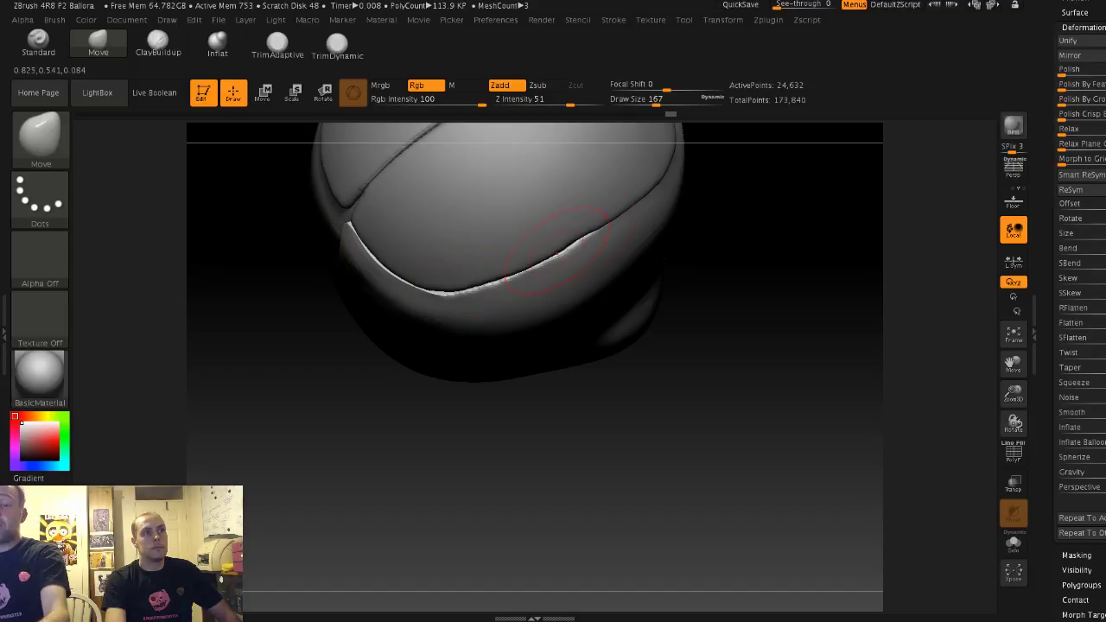
mouse_move(584, 245)
mouse_down()
mouse_move(590, 258)
mouse_move(578, 251)
mouse_up()
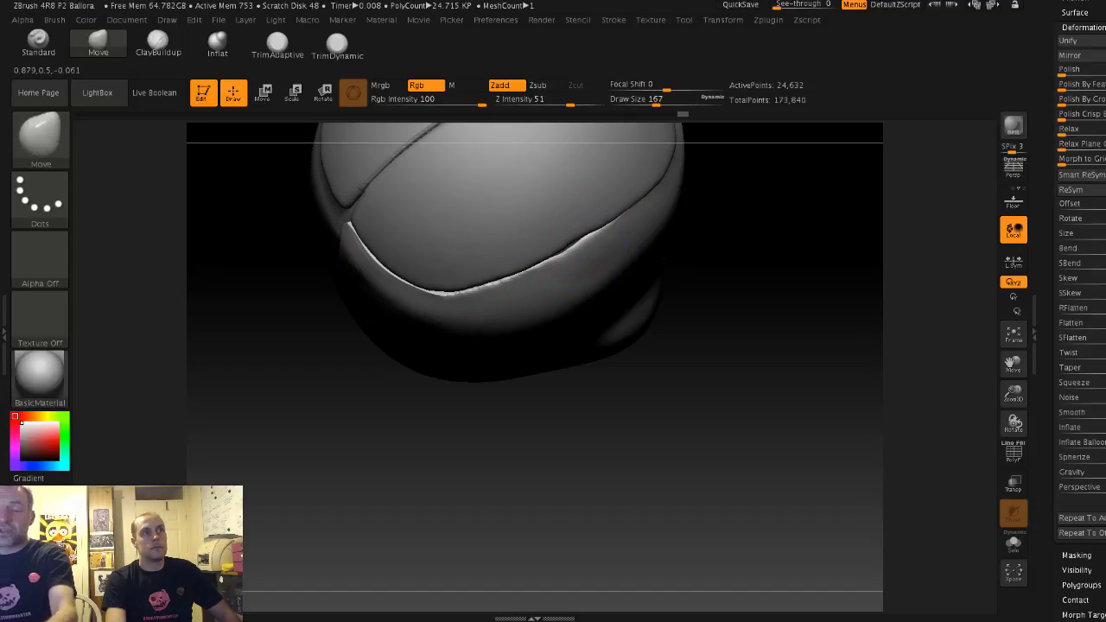
Step: Refine the side stretch of the plate's upper edge to follow the scalp plate's curve with the Move brush
drag(596, 423, 414, 298)
drag(567, 243, 573, 237)
shift+drag(580, 302, 576, 275)
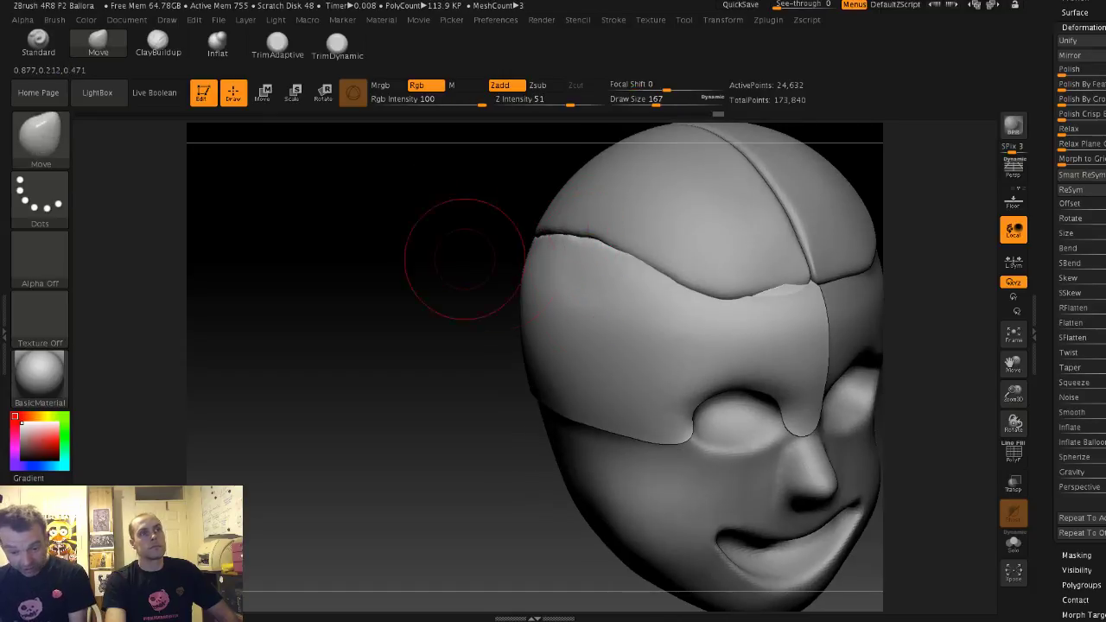
drag(464, 259, 434, 259)
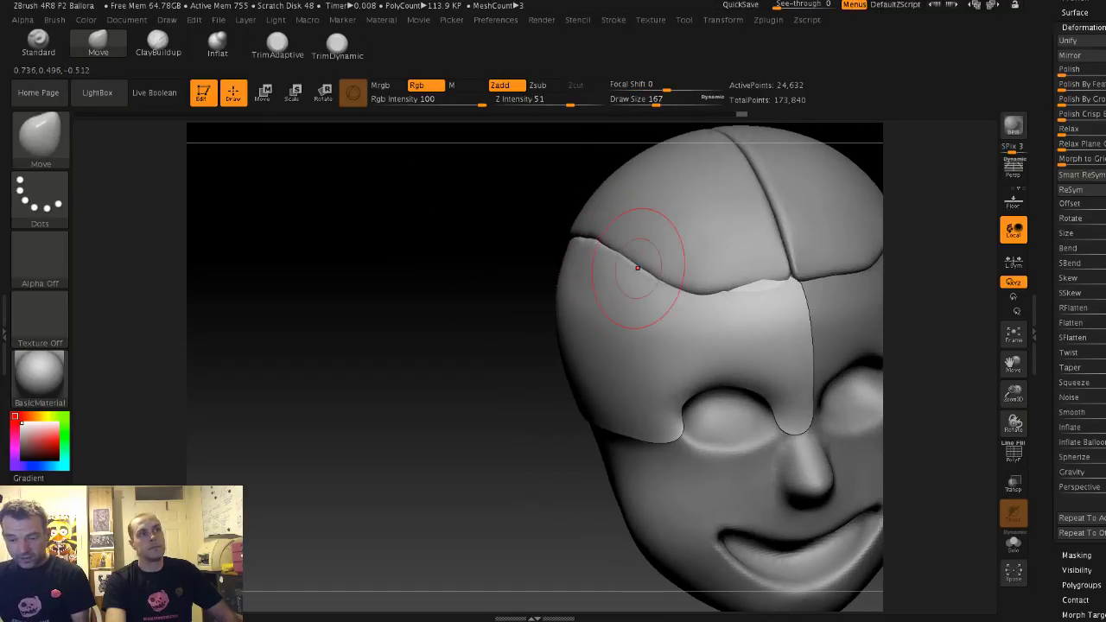
mouse_move(484, 285)
mouse_down()
mouse_move(665, 298)
mouse_move(639, 286)
mouse_up()
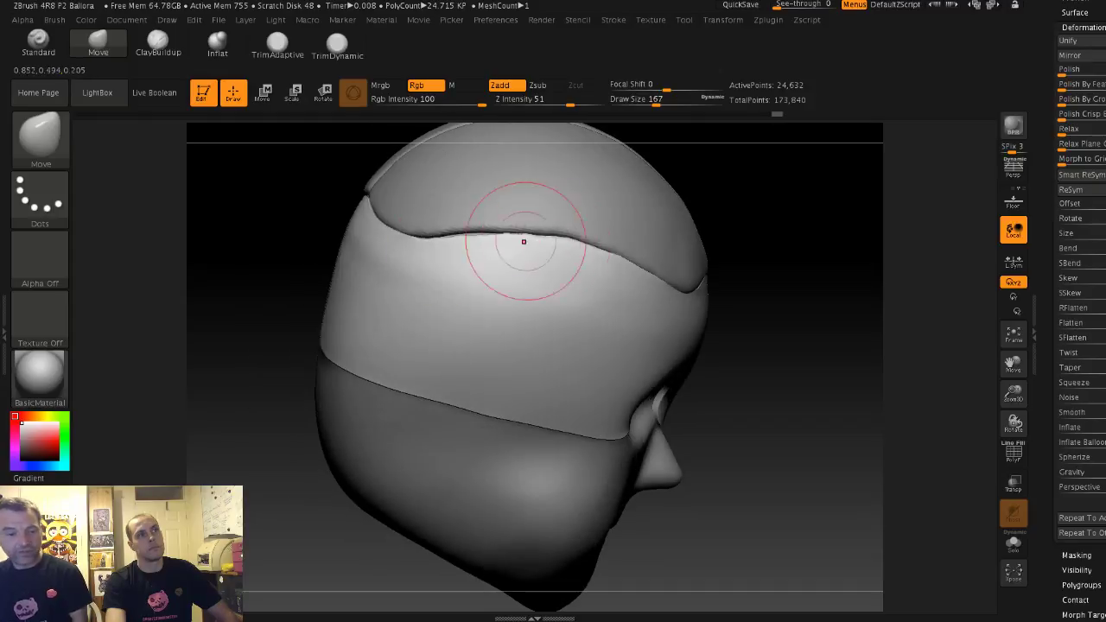
drag(462, 244, 481, 231)
alt+drag(292, 203, 299, 156)
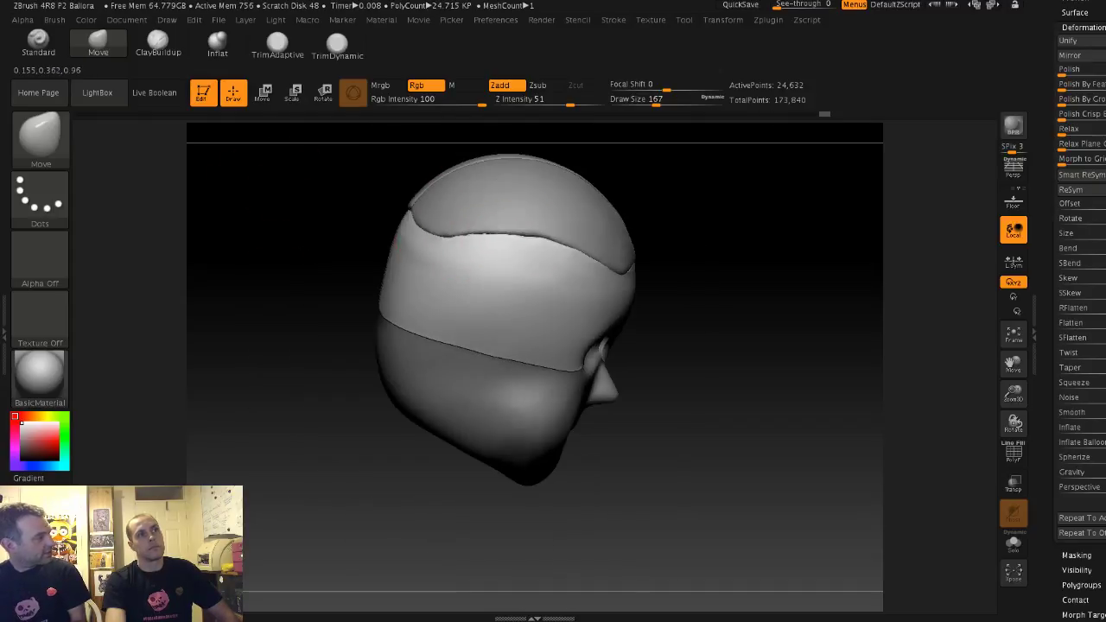
mouse_move(363, 203)
mouse_down()
mouse_move(287, 207)
mouse_move(292, 247)
mouse_up()
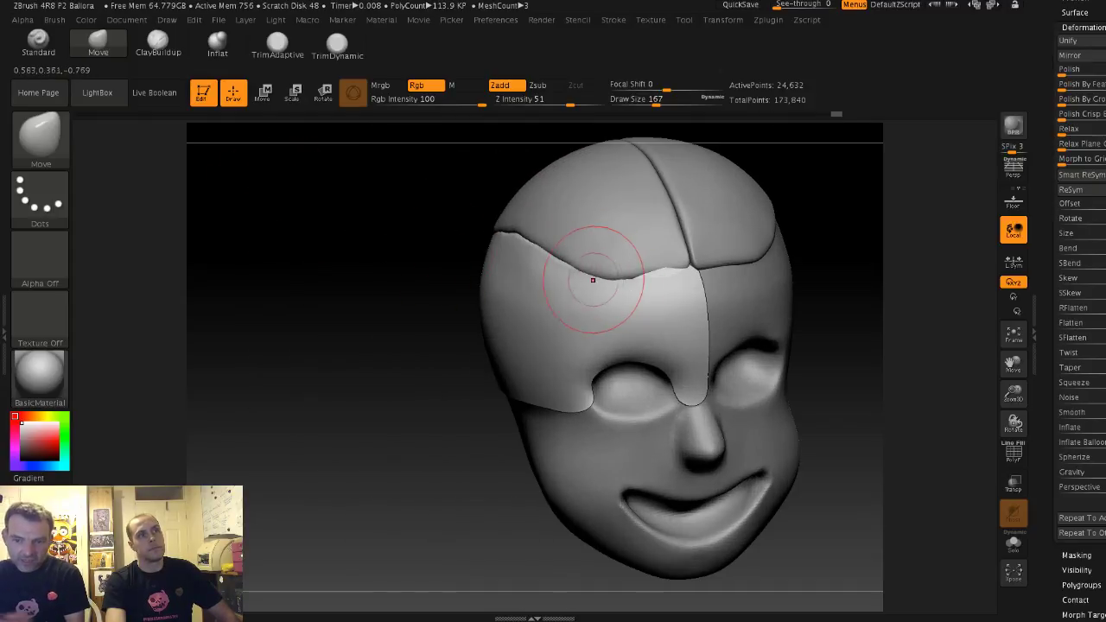
Step: Move the plate's upper front corner toward the scalp plates' centre seam on the forehead, reducing the draw size to 124
mouse_move(454, 213)
shift+mouse_down()
mouse_move(406, 212)
mouse_move(410, 255)
shift+mouse_up()
drag(694, 275, 690, 273)
key(s)
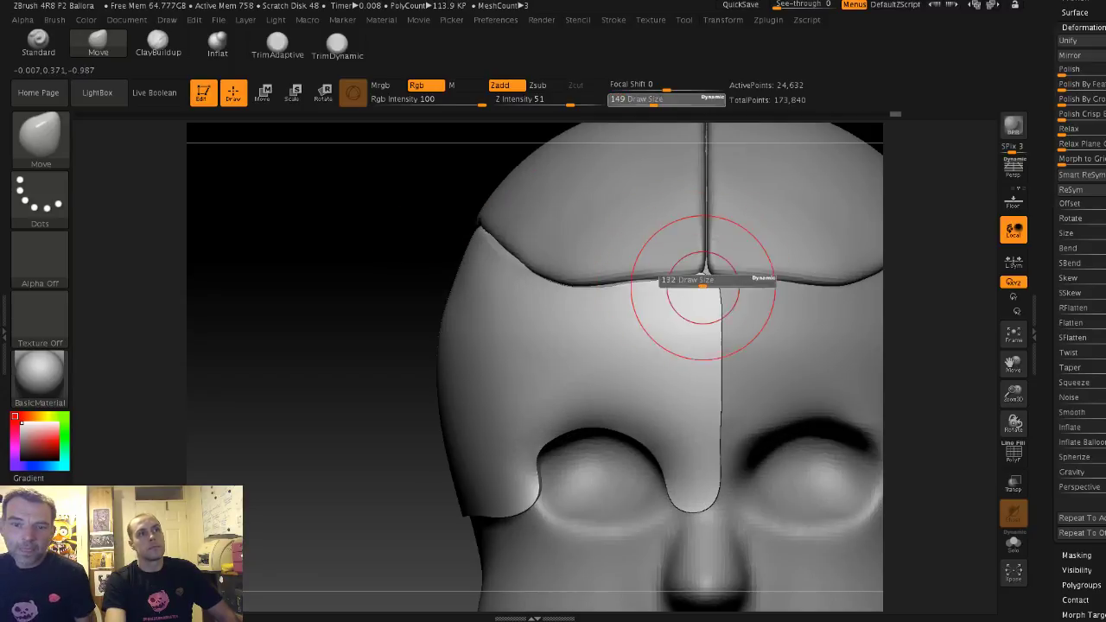
drag(703, 280, 640, 285)
right_drag(563, 285, 415, 270)
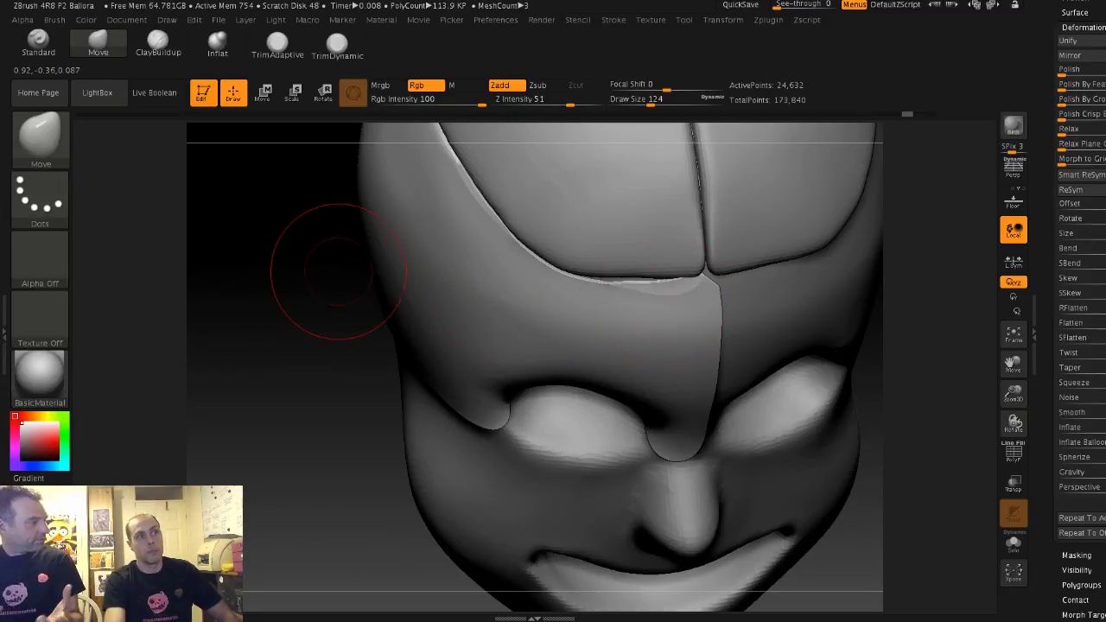
Step: Reshape the plate's lower outer corner beside the eye with the Move brush at draw sizes of 87 and 108
drag(266, 278, 294, 235)
mouse_move(227, 217)
mouse_down()
mouse_move(246, 219)
mouse_move(207, 253)
mouse_up()
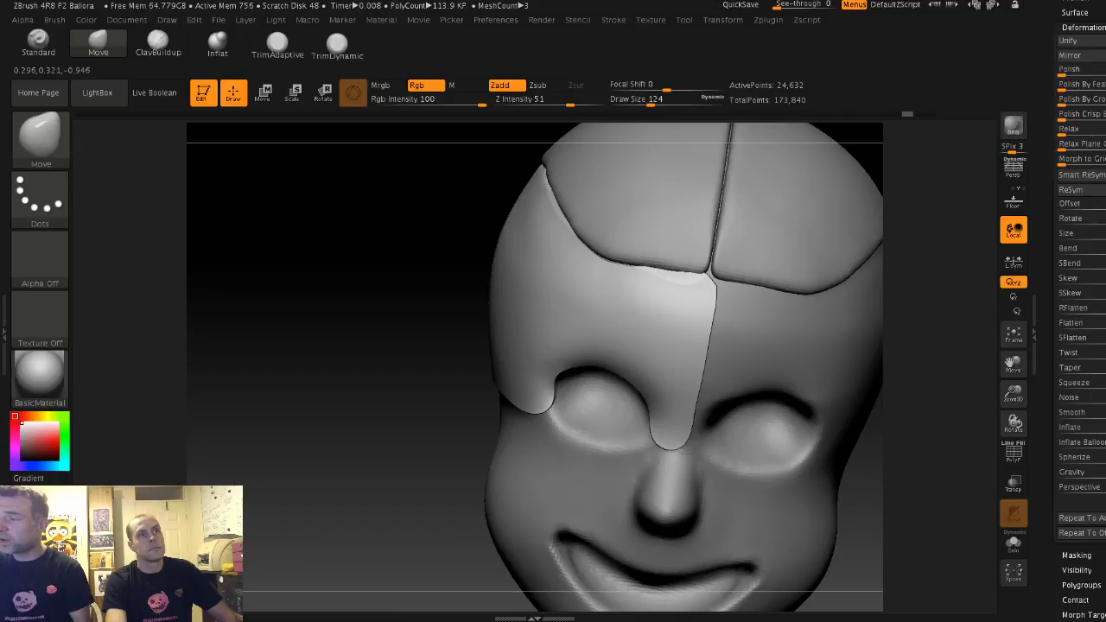
mouse_move(657, 261)
right_down()
mouse_move(371, 234)
mouse_move(323, 249)
mouse_move(336, 272)
mouse_move(395, 264)
right_up()
key(s)
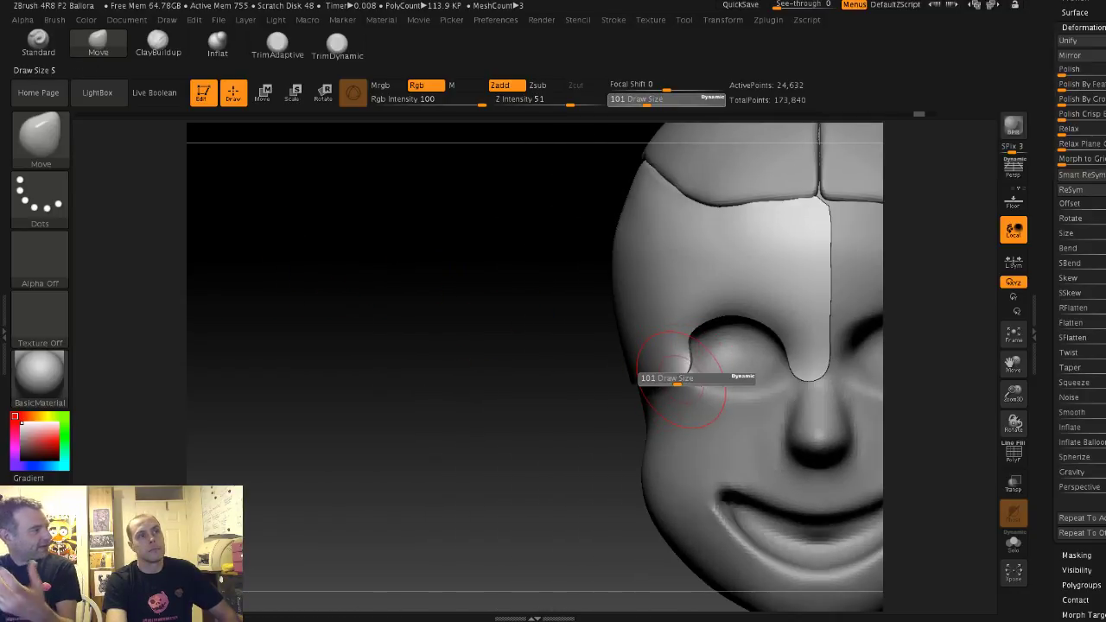
drag(681, 379, 674, 381)
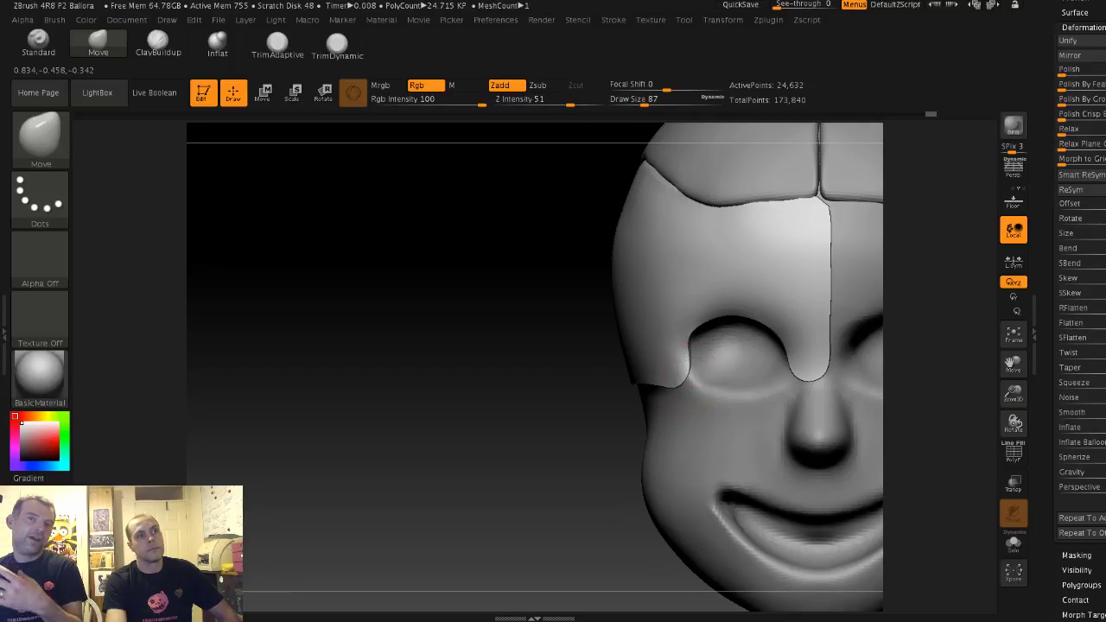
right_drag(688, 347, 675, 381)
key(s)
drag(687, 379, 692, 380)
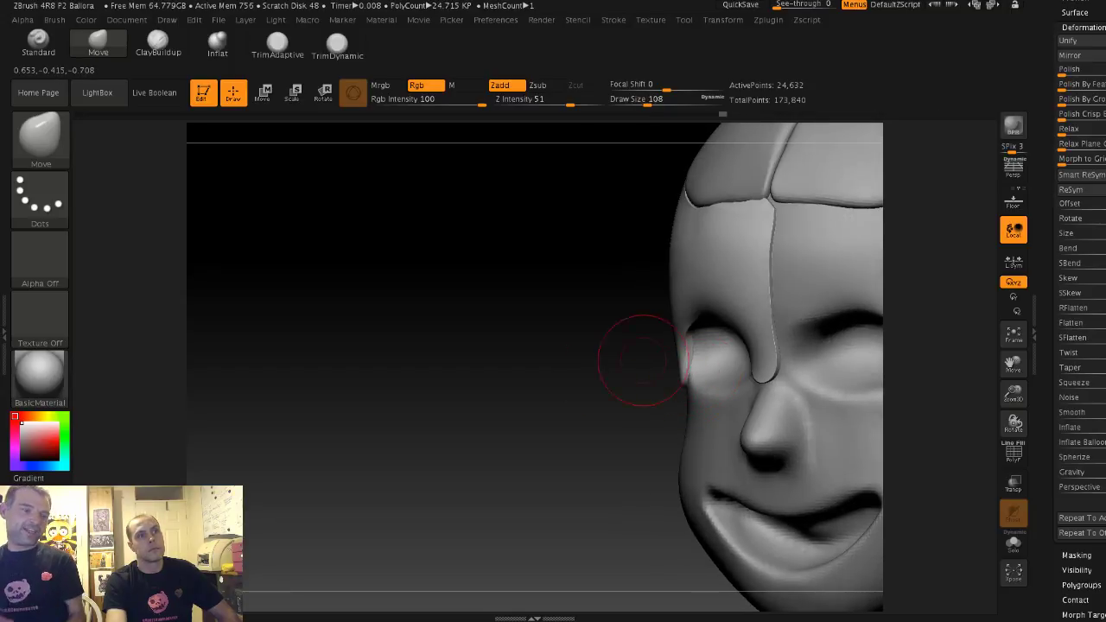
mouse_move(641, 358)
right_down()
mouse_move(682, 366)
mouse_move(629, 371)
mouse_move(342, 300)
mouse_move(276, 298)
right_up()
mouse_move(381, 294)
ctrl+right_down()
mouse_move(402, 327)
mouse_move(512, 343)
ctrl+right_up()
alt+right_drag(512, 342, 449, 347)
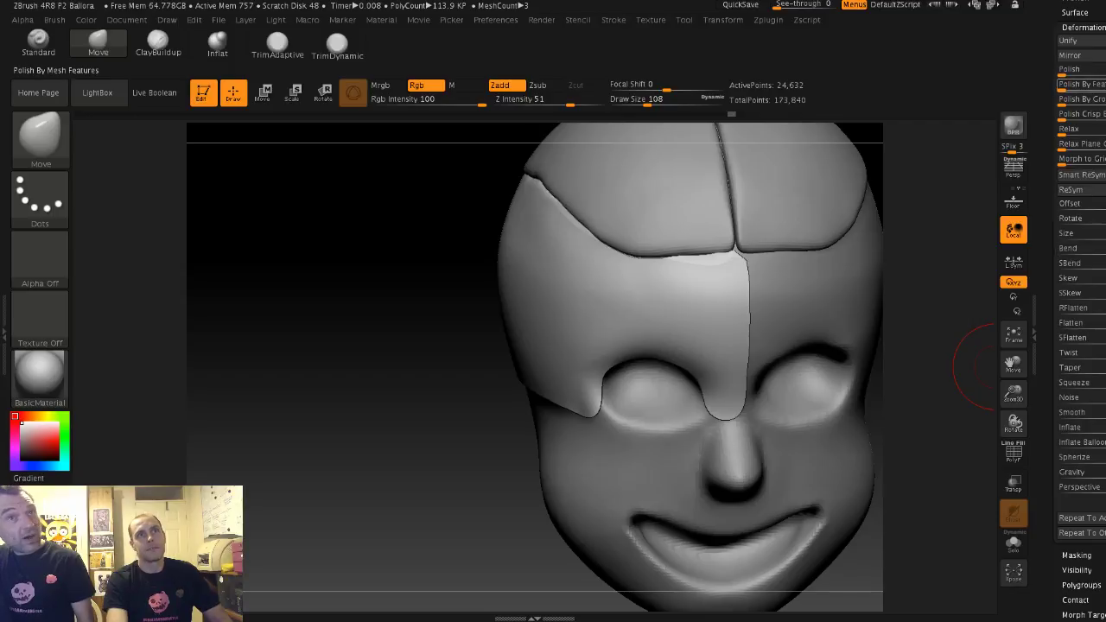
Step: Polish the plate by features and fit its upper edge along the scalp plate with the Move brush at draw size 207
drag(1068, 86, 1085, 85)
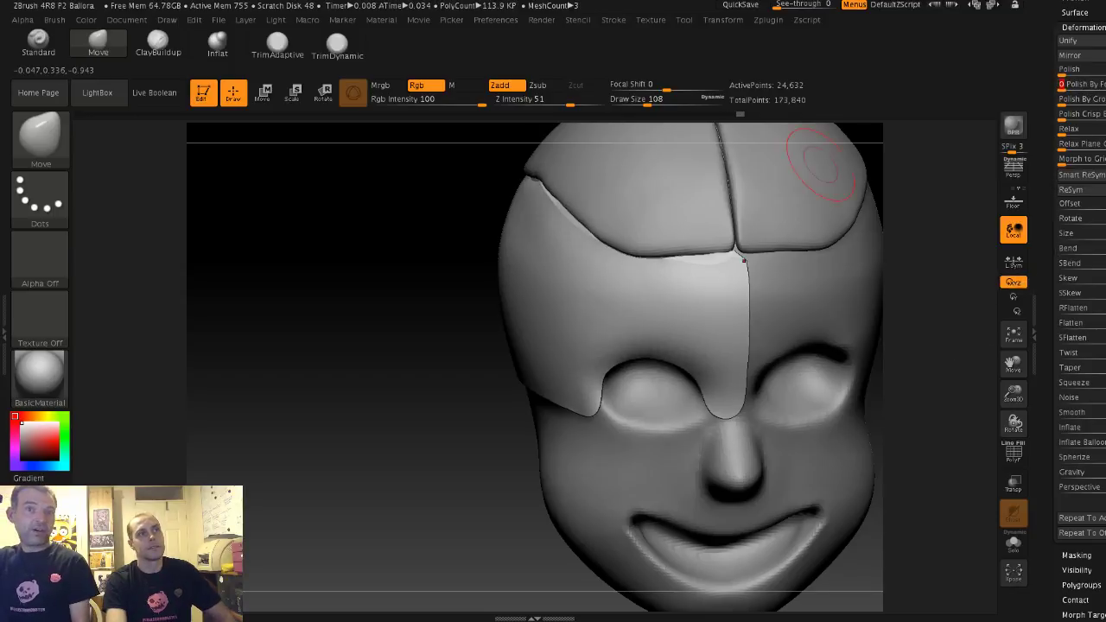
right_drag(400, 233, 439, 237)
right_drag(349, 223, 406, 284)
key(s)
drag(533, 259, 565, 249)
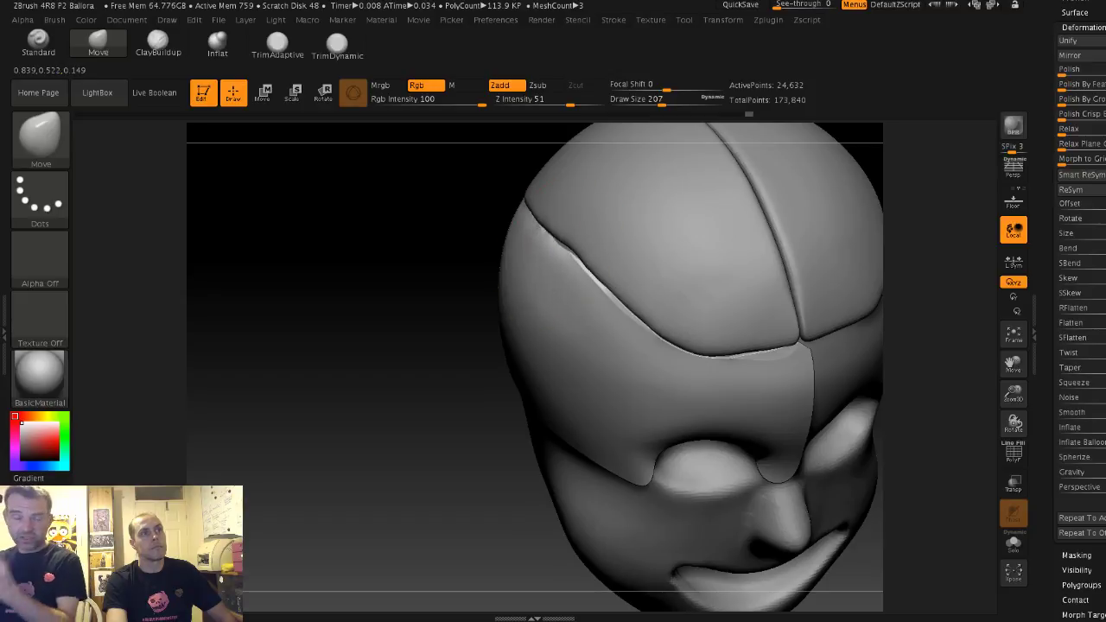
mouse_move(460, 235)
right_down()
mouse_move(562, 203)
mouse_move(411, 226)
mouse_move(476, 216)
right_up()
ctrl+right_drag(334, 214, 268, 218)
ctrl+right_drag(331, 238, 401, 272)
ctrl+right_drag(572, 268, 557, 287)
alt+right_drag(714, 311, 685, 294)
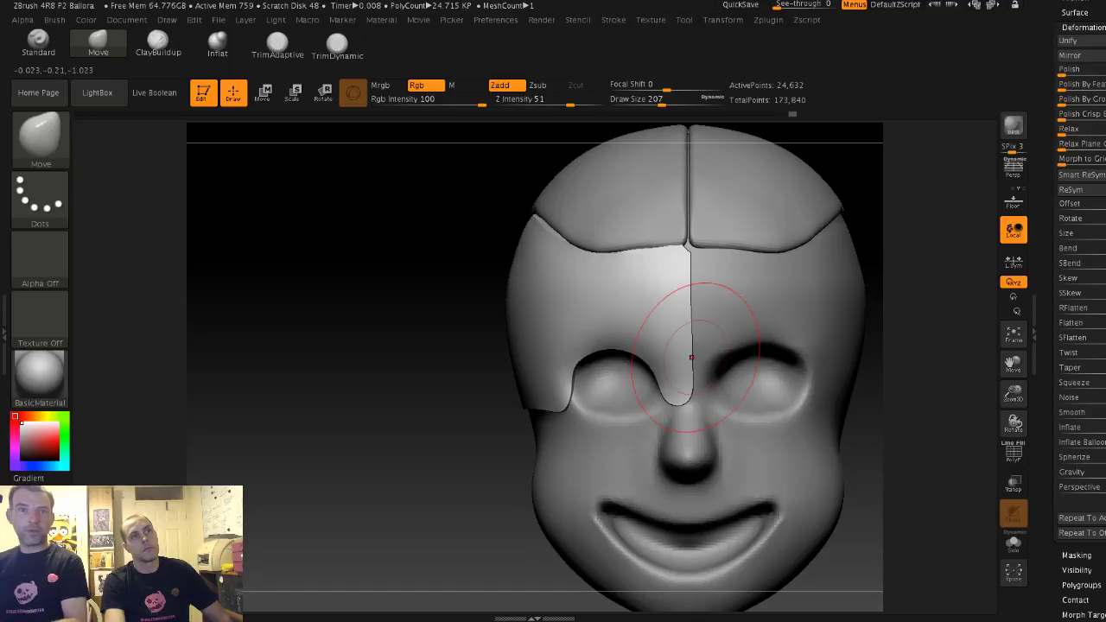
Step: Refine the plate's upper front corner and narrow its tip at the nose bridge, reducing the Move brush's draw size to 87
key(s)
drag(702, 272, 671, 244)
key(s)
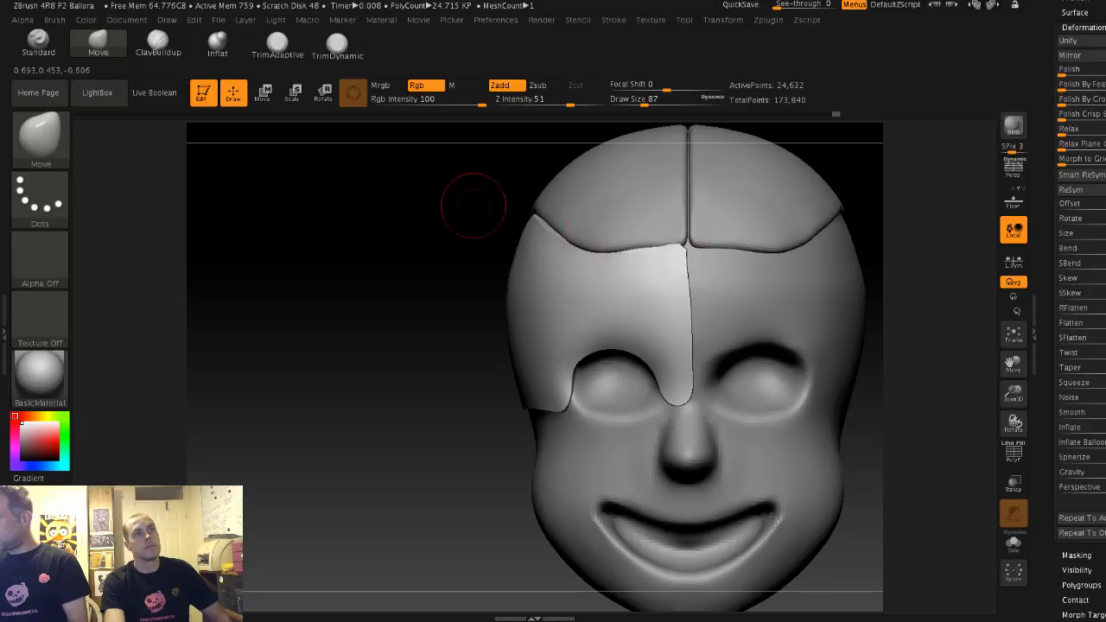
drag(473, 205, 510, 216)
mouse_move(432, 226)
alt+mouse_down()
mouse_move(429, 203)
mouse_move(434, 234)
mouse_move(419, 237)
mouse_move(428, 199)
alt+mouse_up()
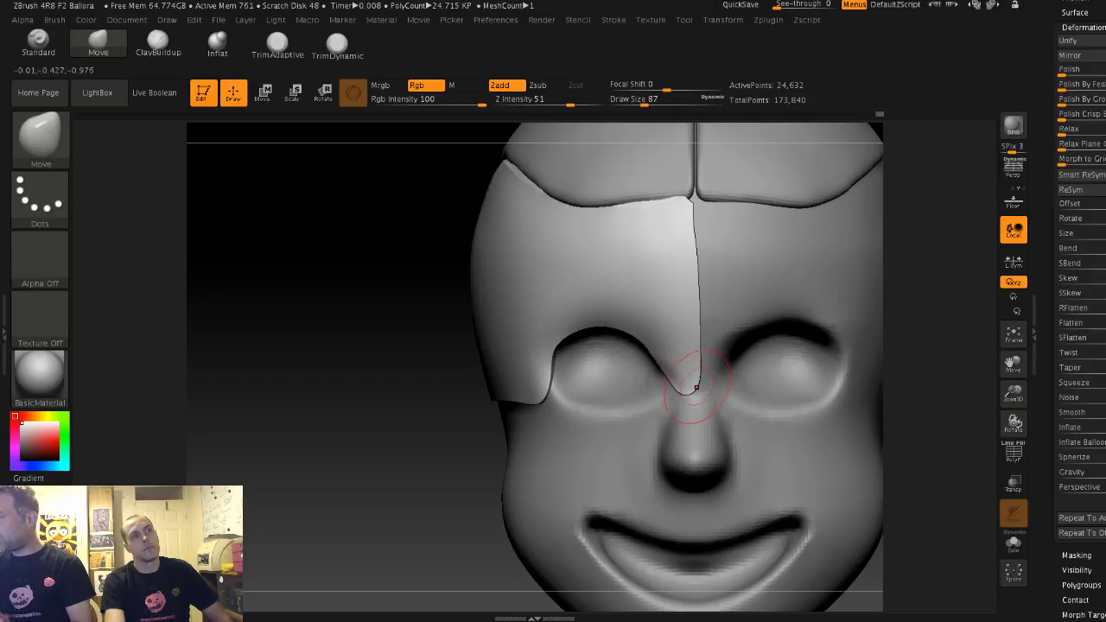
alt+drag(312, 229, 311, 190)
mouse_move(311, 190)
mouse_down()
mouse_move(467, 192)
mouse_move(316, 190)
mouse_up()
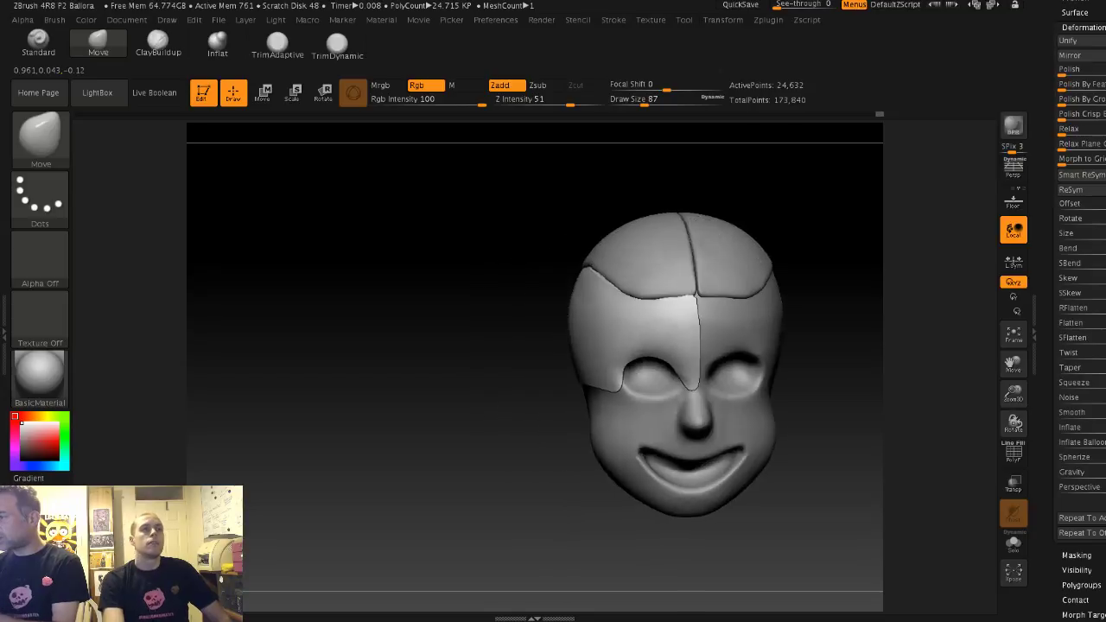
Step: Check the plate's fit around the head and duplicate the face plate subtool
drag(432, 247, 328, 290)
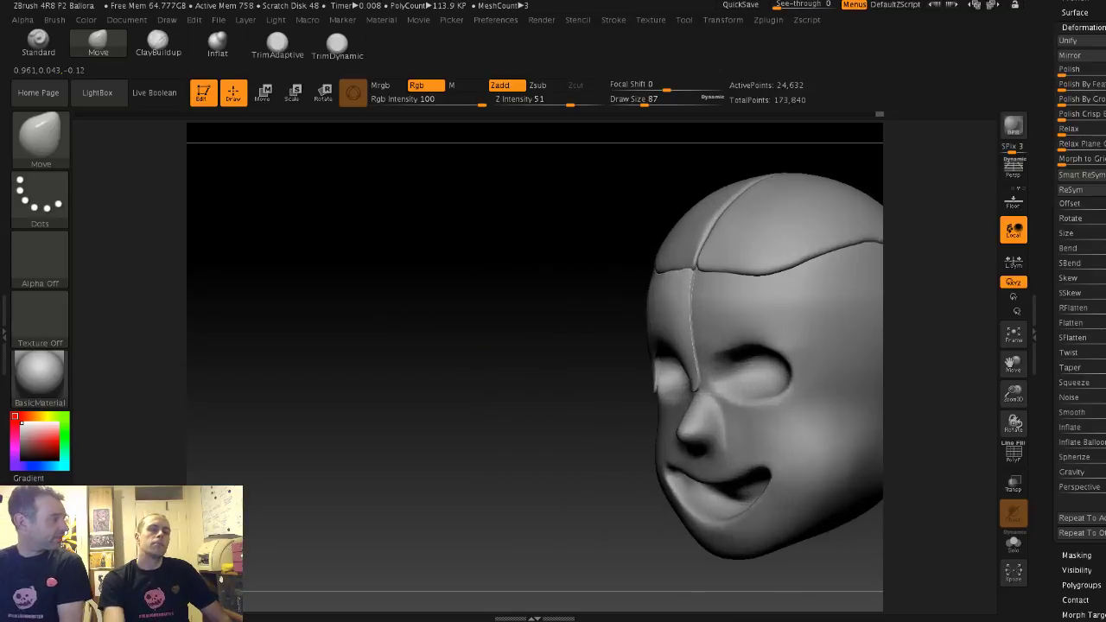
alt+drag(497, 308, 536, 291)
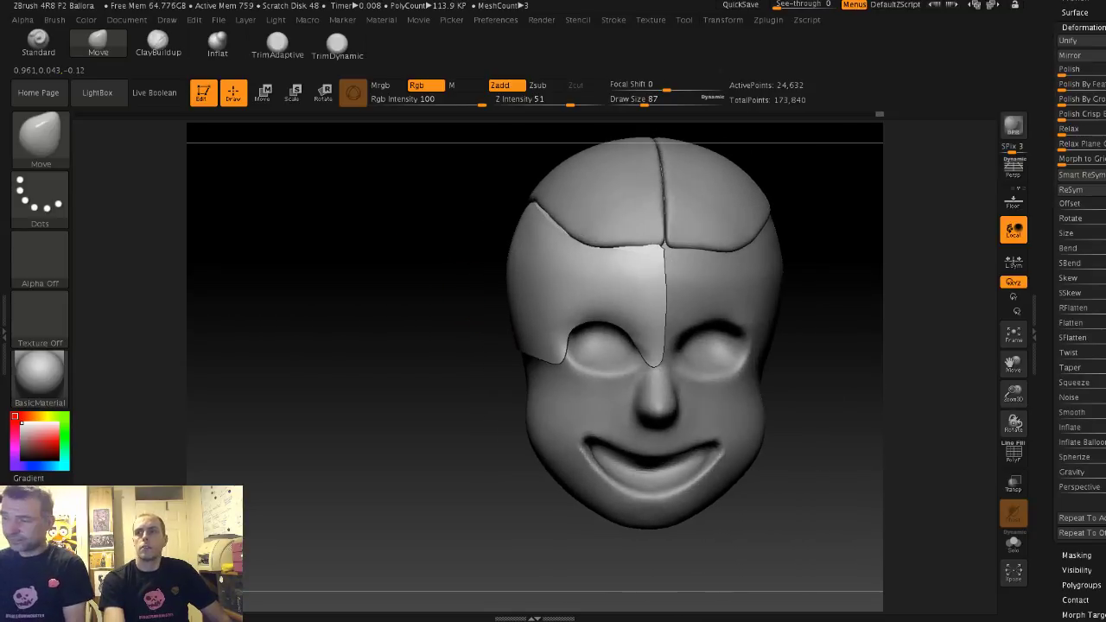
drag(605, 294, 317, 247)
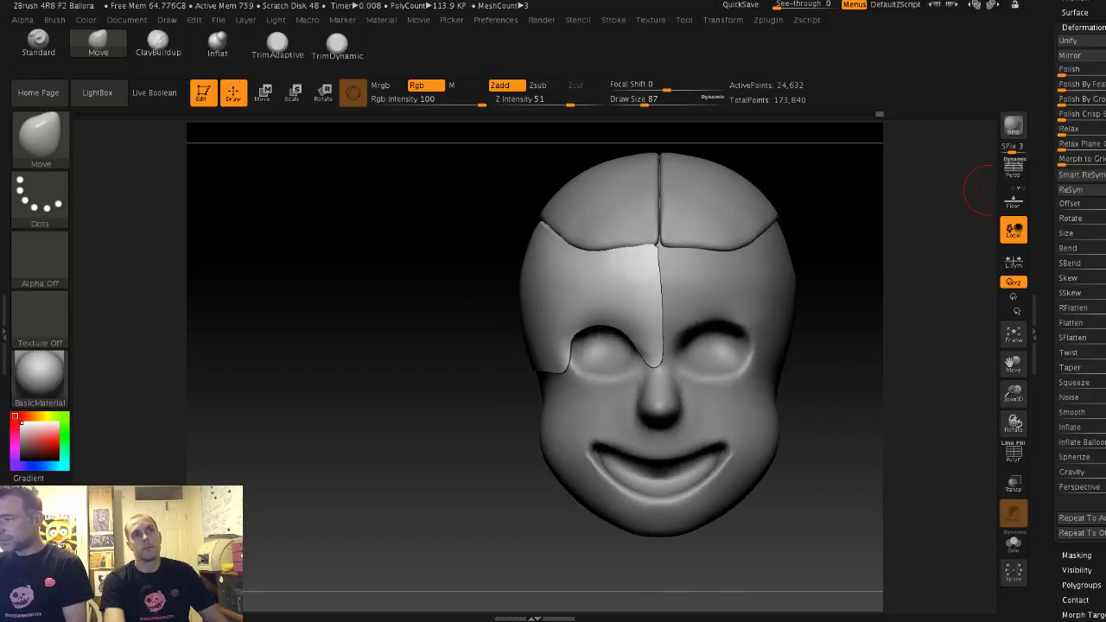
drag(1059, 192, 1059, 432)
click(1075, 134)
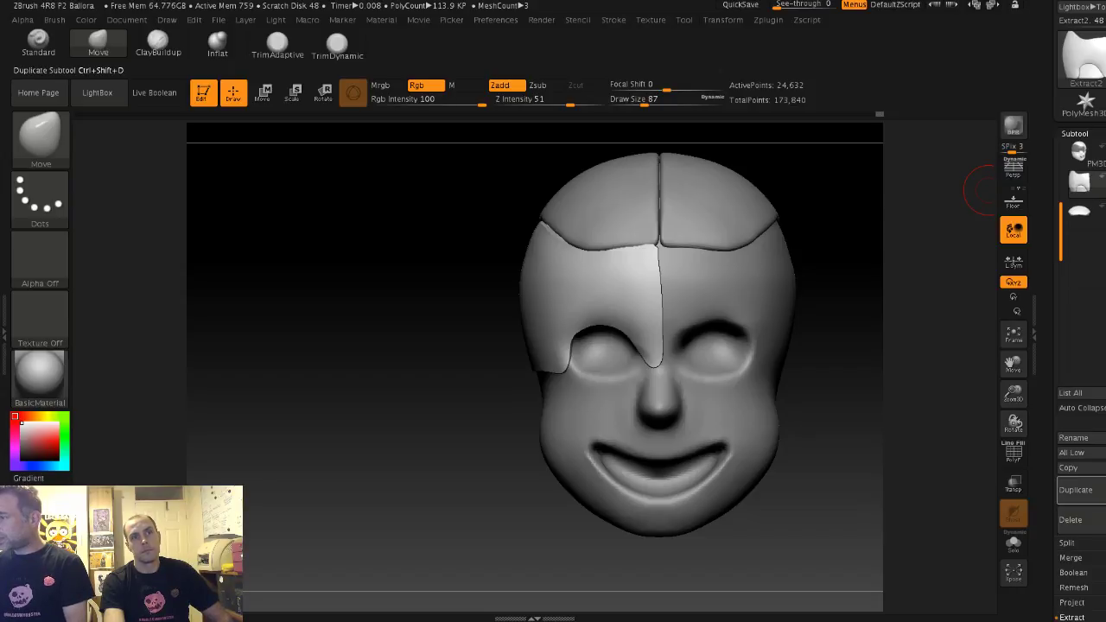
click(1077, 490)
Step: Mirror the duplicated face plate to the other half of the head with the Mirror deformation
drag(1060, 493, 1059, 113)
scroll(1046, 511, down, 3)
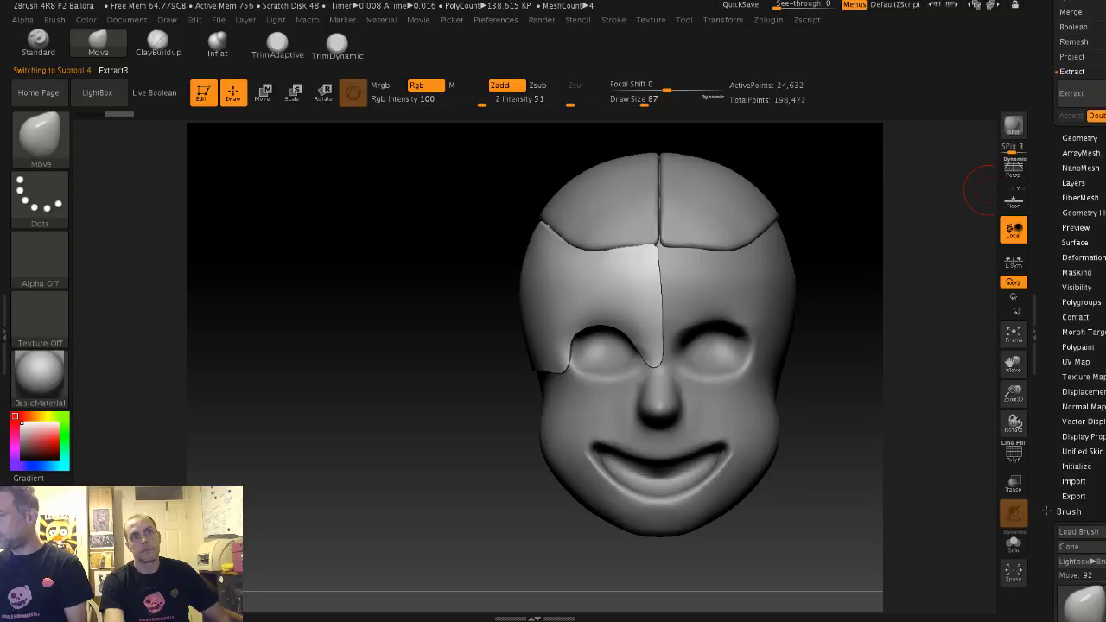
scroll(1080, 345, down, 5)
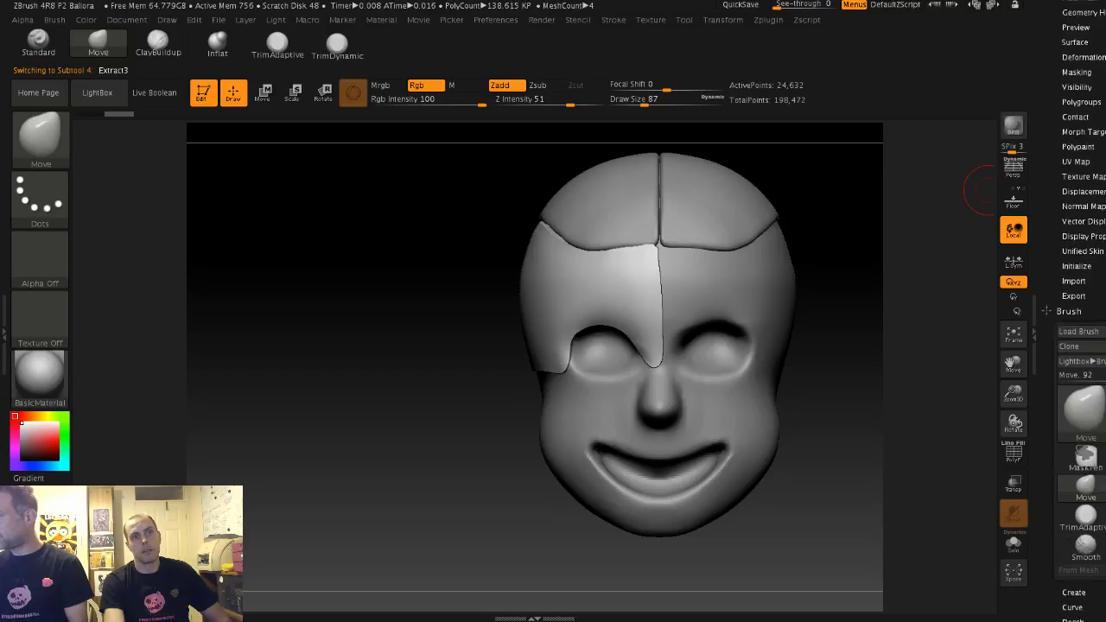
drag(1046, 276, 1047, 286)
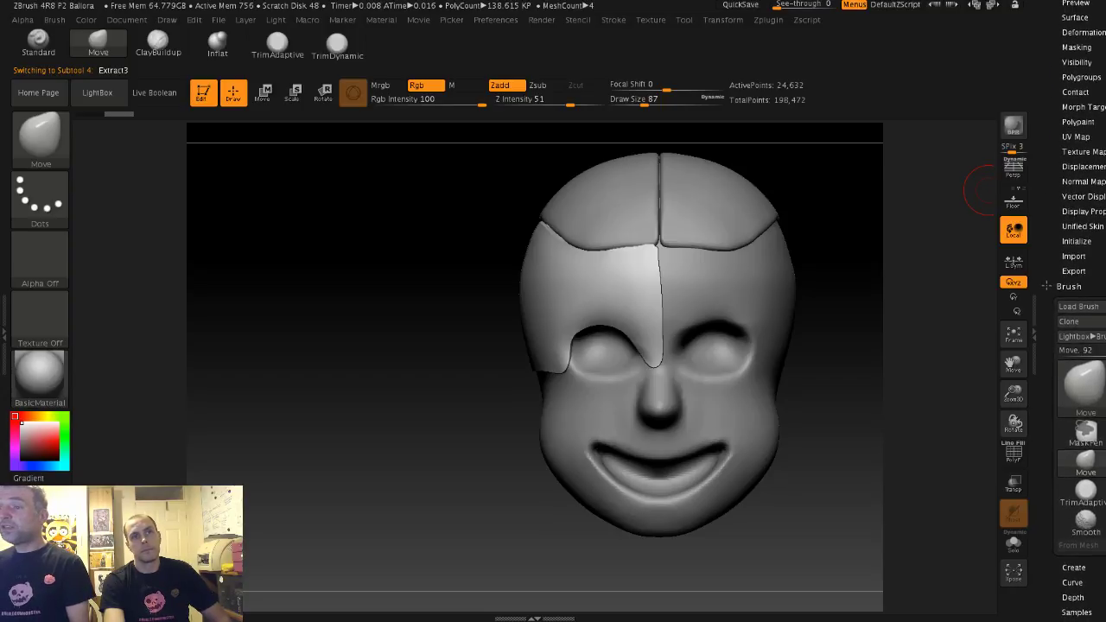
scroll(1081, 432, up, 1)
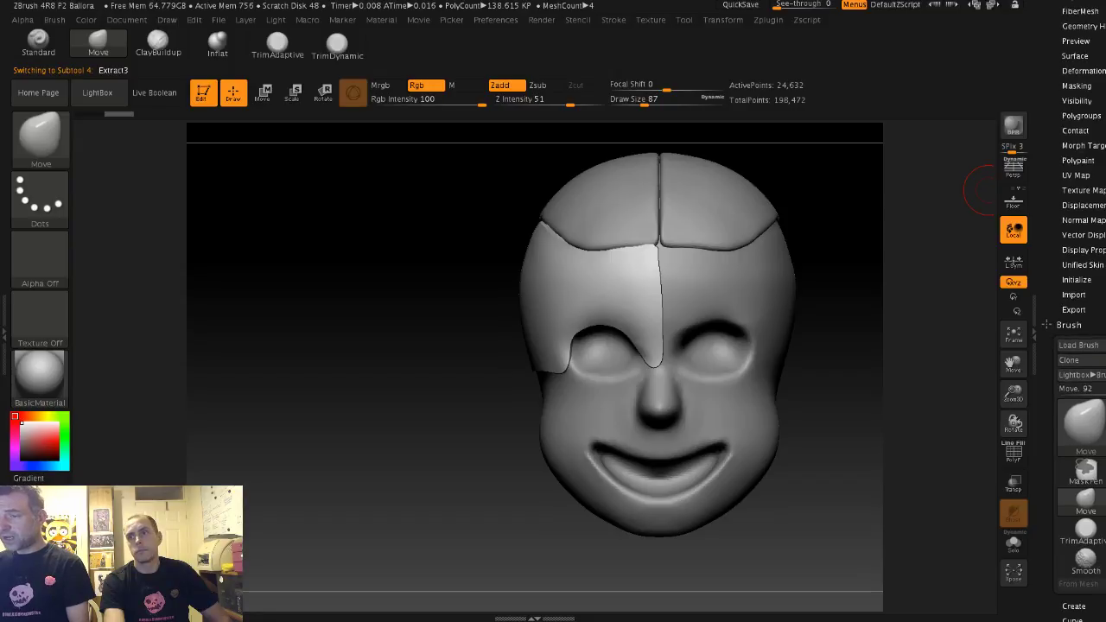
scroll(1080, 415, down, 1)
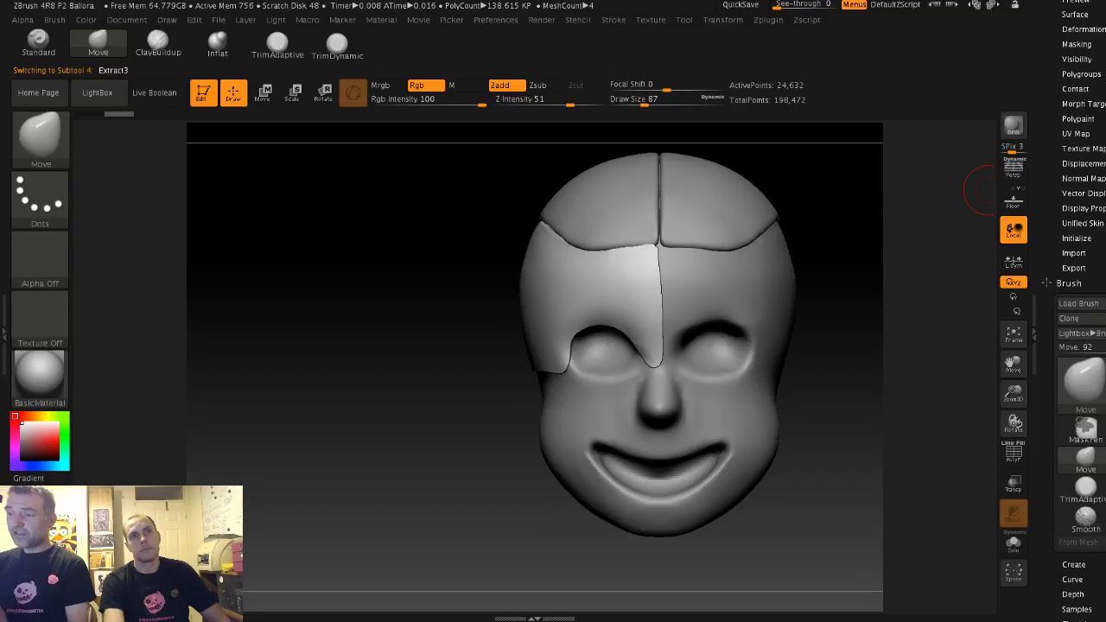
scroll(1080, 345, up, 5)
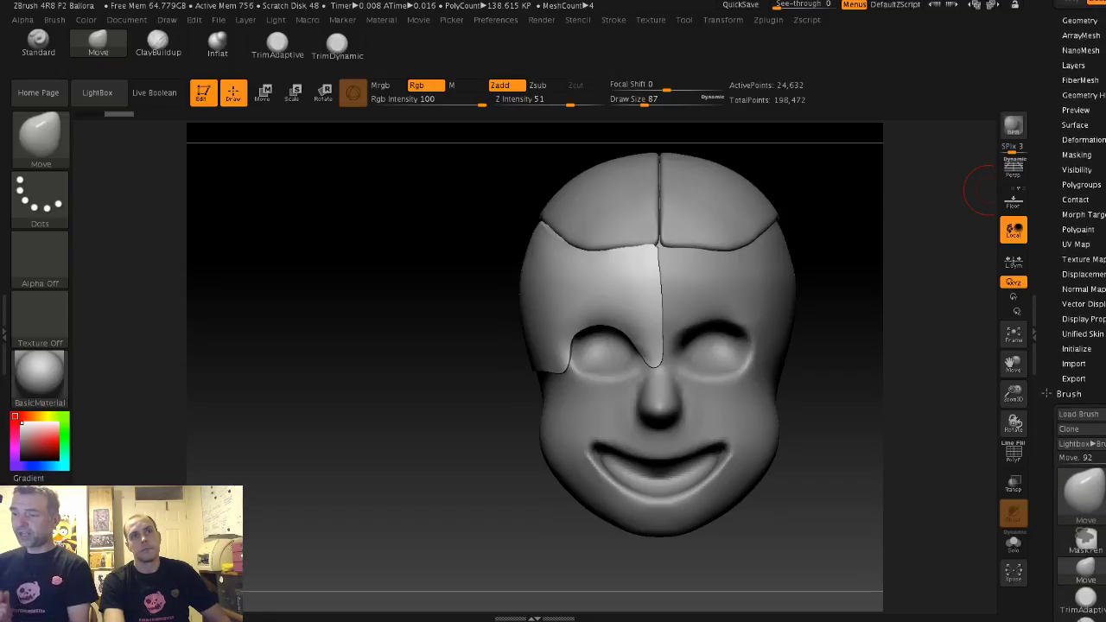
click(1083, 213)
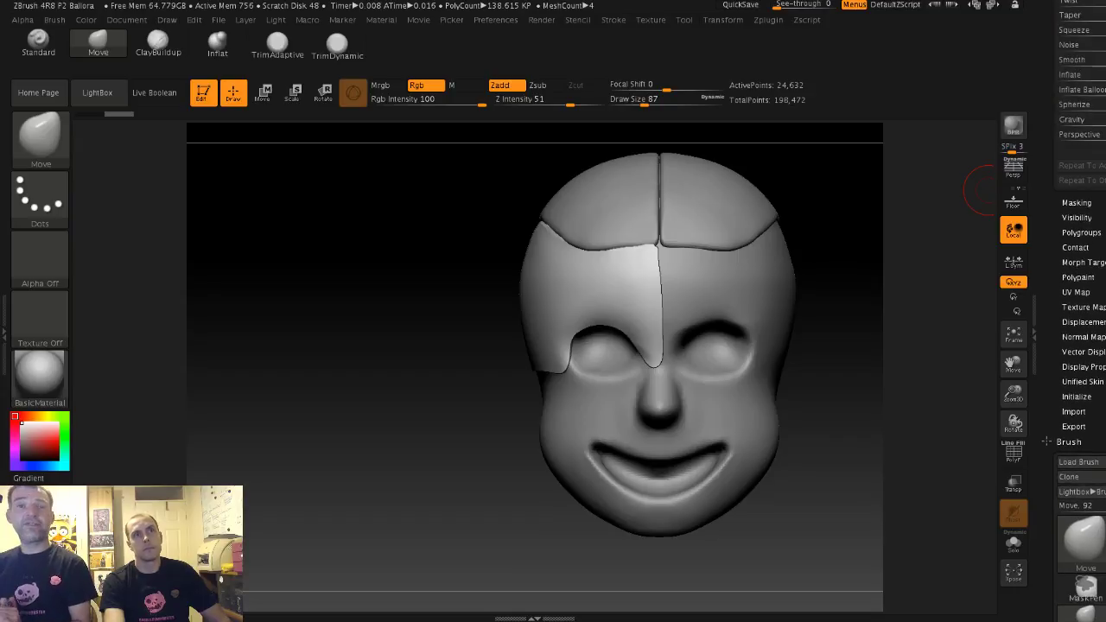
scroll(1072, 222, up, 1)
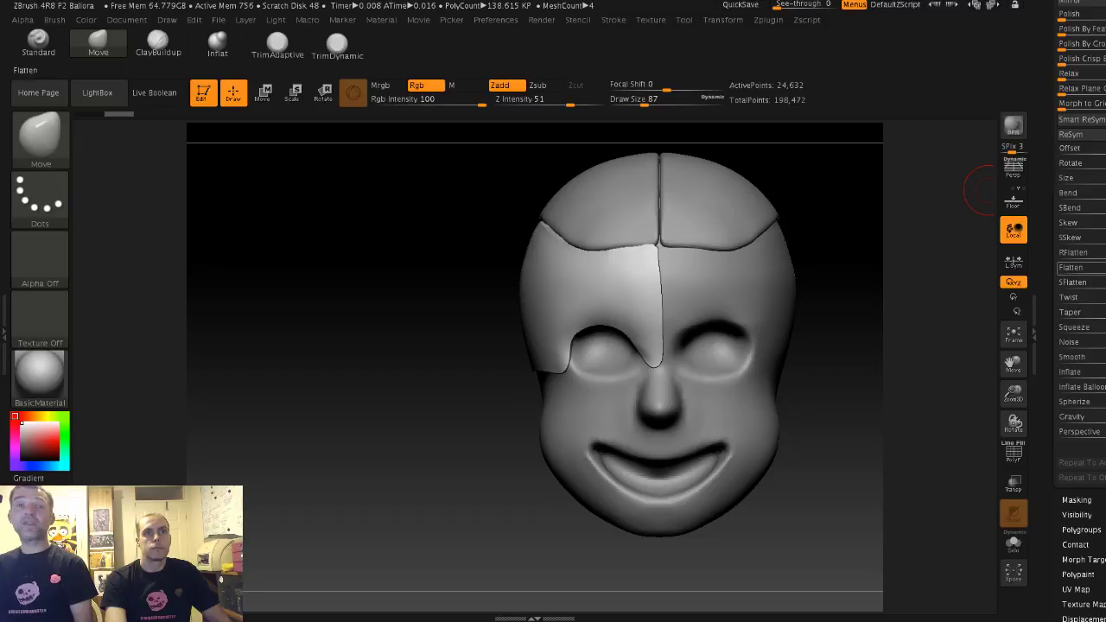
scroll(1080, 216, up, 4)
click(1070, 150)
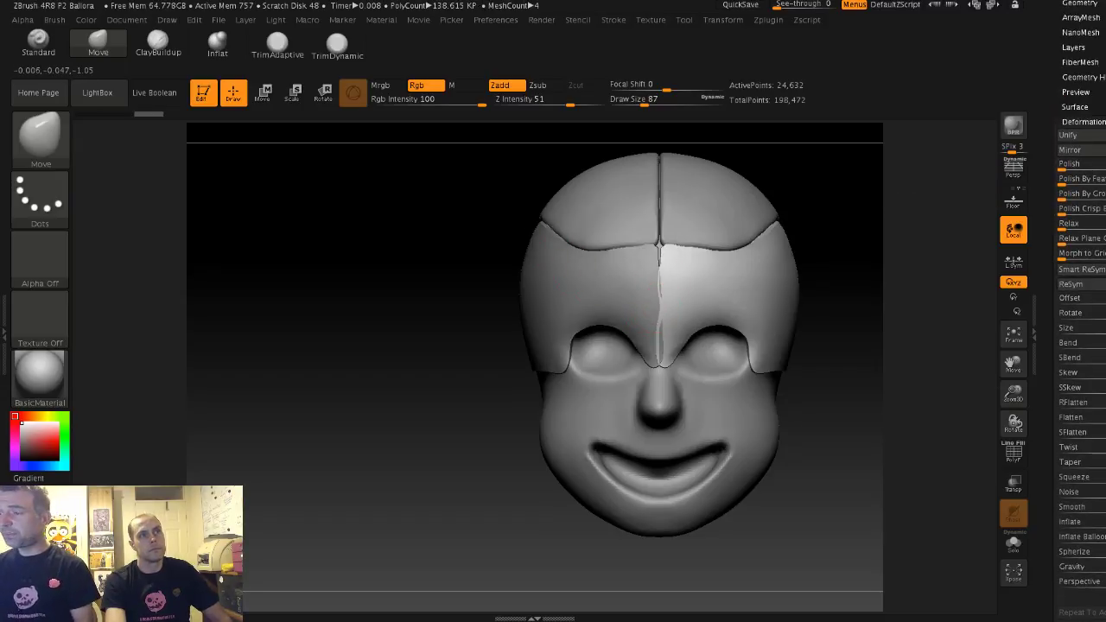
Step: Set the draw size to 140 and undo the plate's mirroring
key(s)
drag(664, 303, 673, 303)
alt+drag(466, 194, 466, 264)
key(ctrl+z)
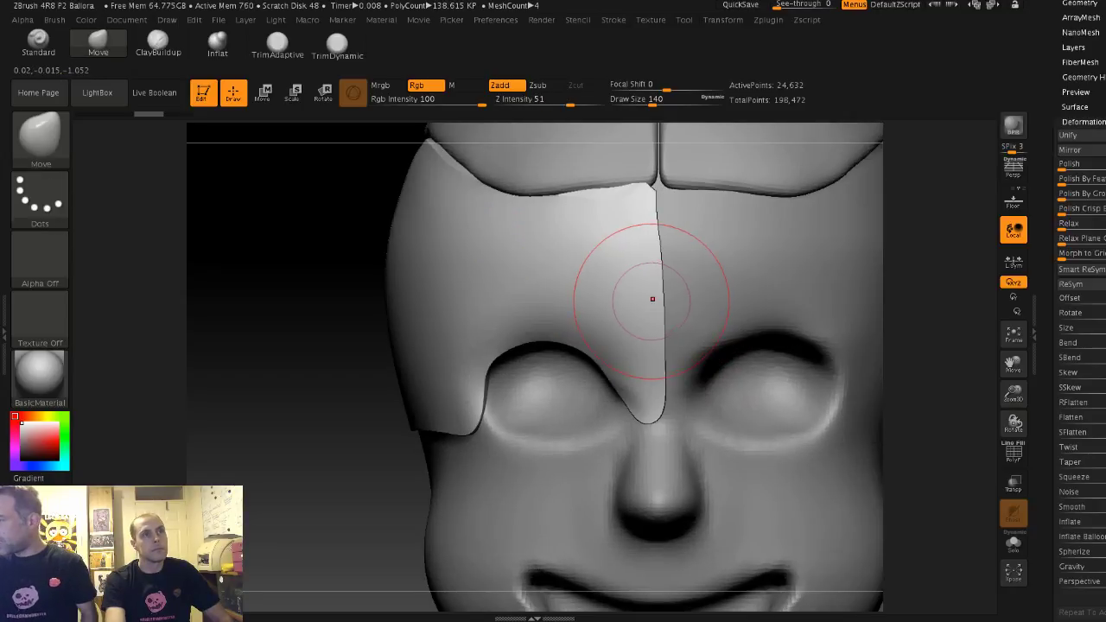
key(ctrl+z)
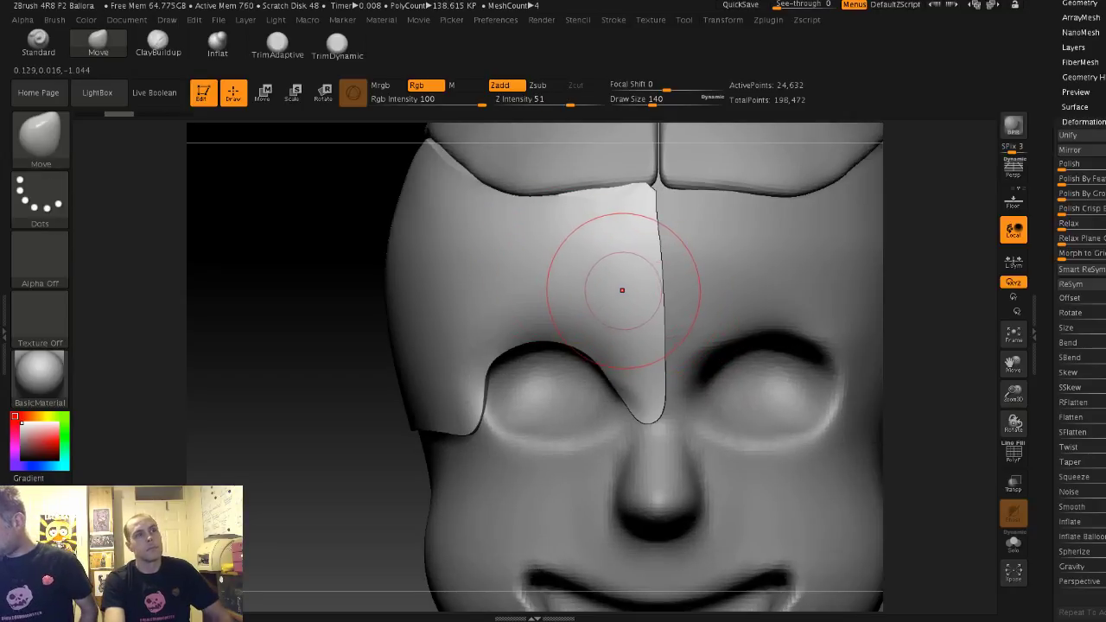
Step: Try to clip the plate's centre edge into a straight vertical line with the ClipCurve brush
key(b)
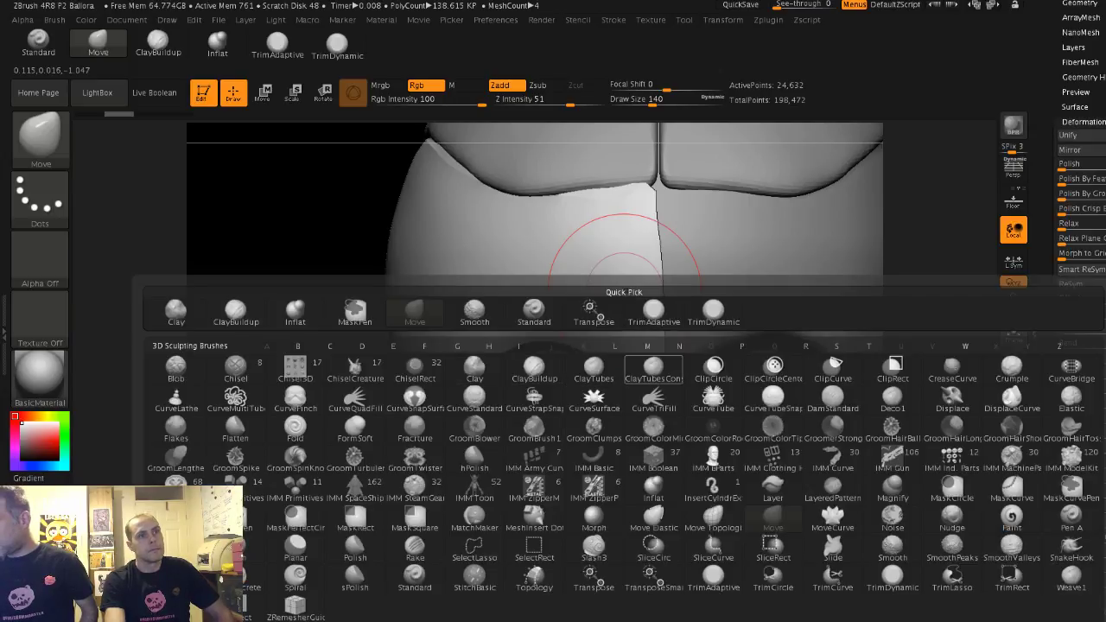
click(830, 370)
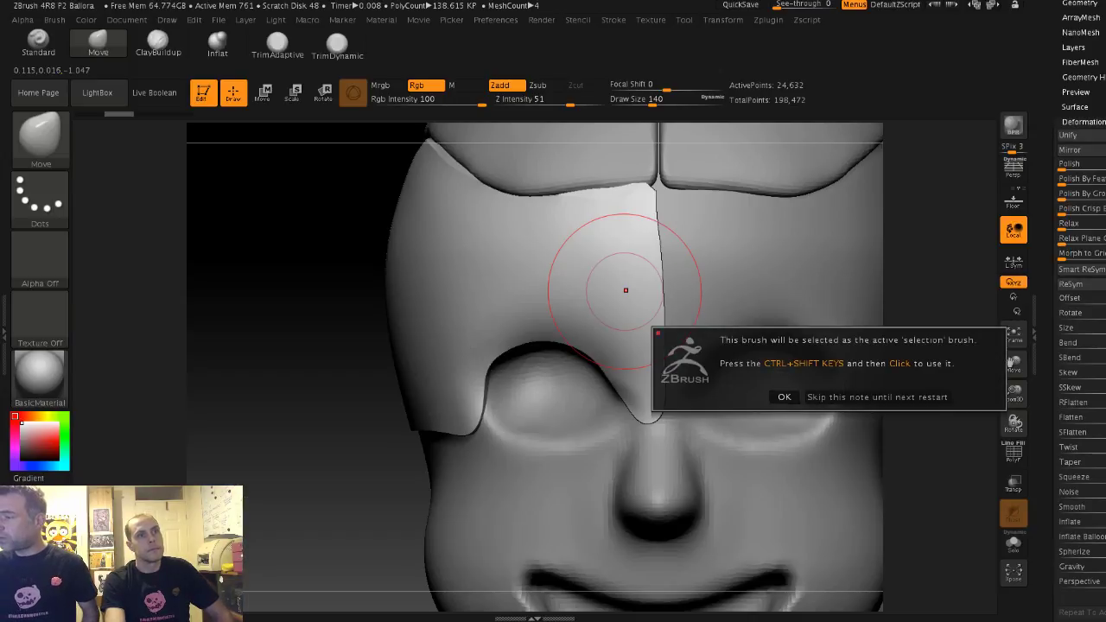
click(785, 398)
mouse_move(262, 284)
alt+mouse_down()
mouse_move(323, 235)
mouse_move(332, 257)
alt+mouse_up()
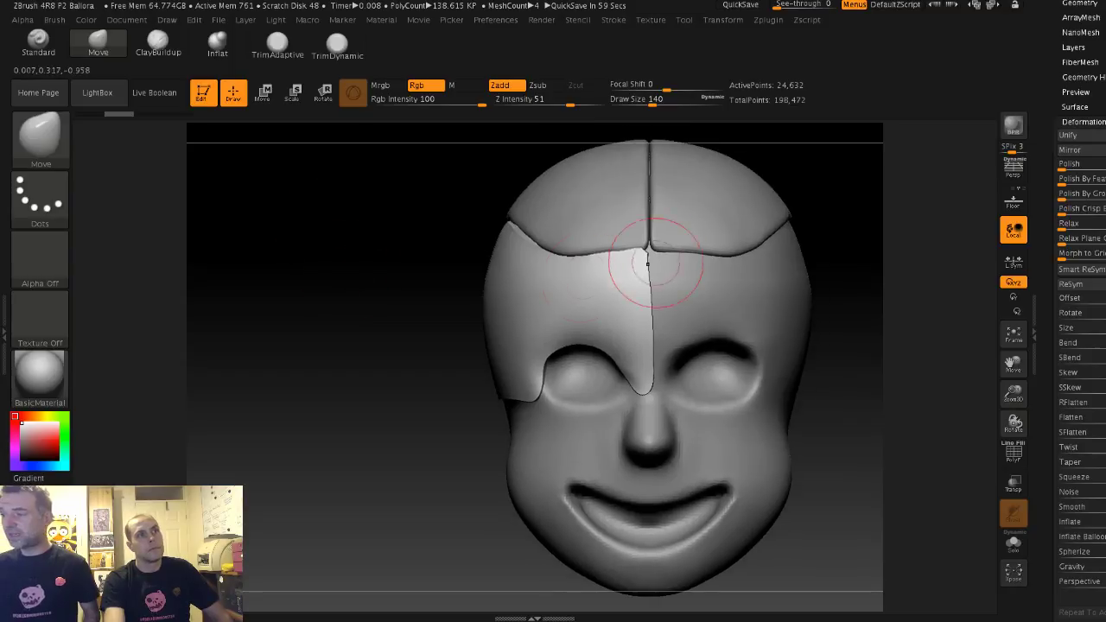
mouse_move(647, 248)
ctrl+shift+mouse_down()
mouse_move(657, 370)
mouse_move(648, 434)
mouse_move(661, 434)
mouse_move(647, 434)
ctrl+shift+mouse_up()
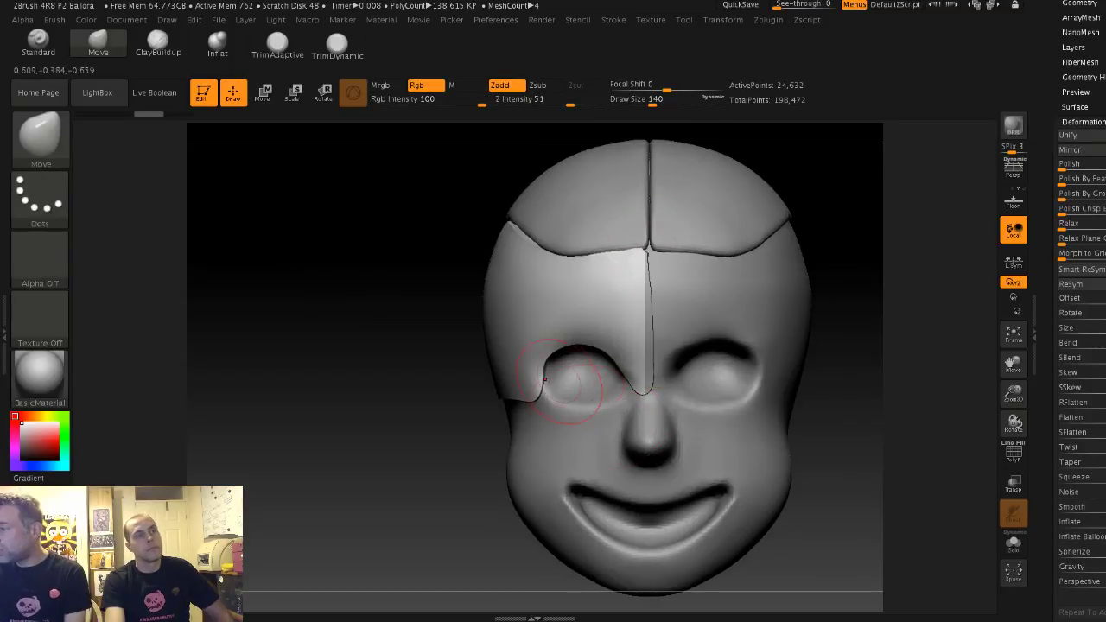
mouse_move(426, 292)
mouse_down()
mouse_move(354, 298)
mouse_move(440, 300)
mouse_up()
ctrl+shift+drag(646, 209, 653, 436)
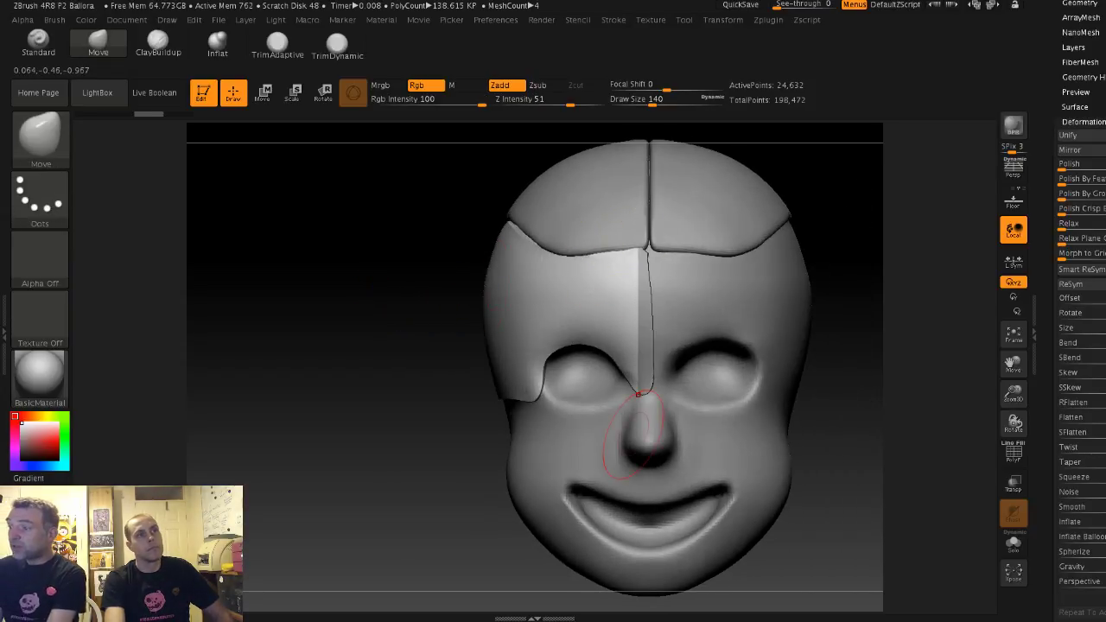
key(b)
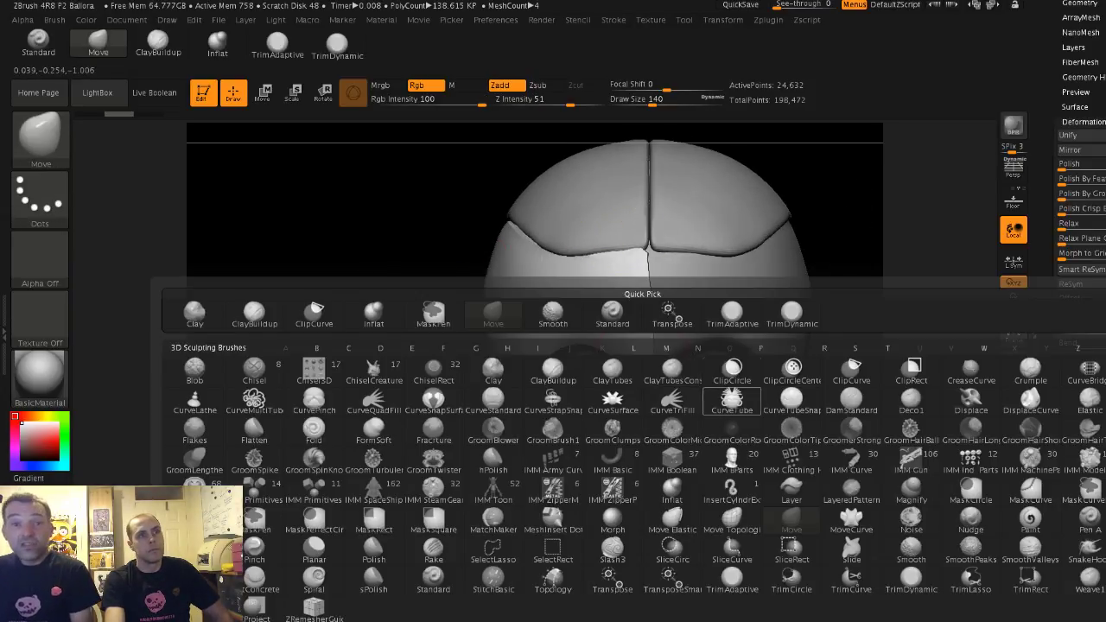
click(732, 369)
click(723, 401)
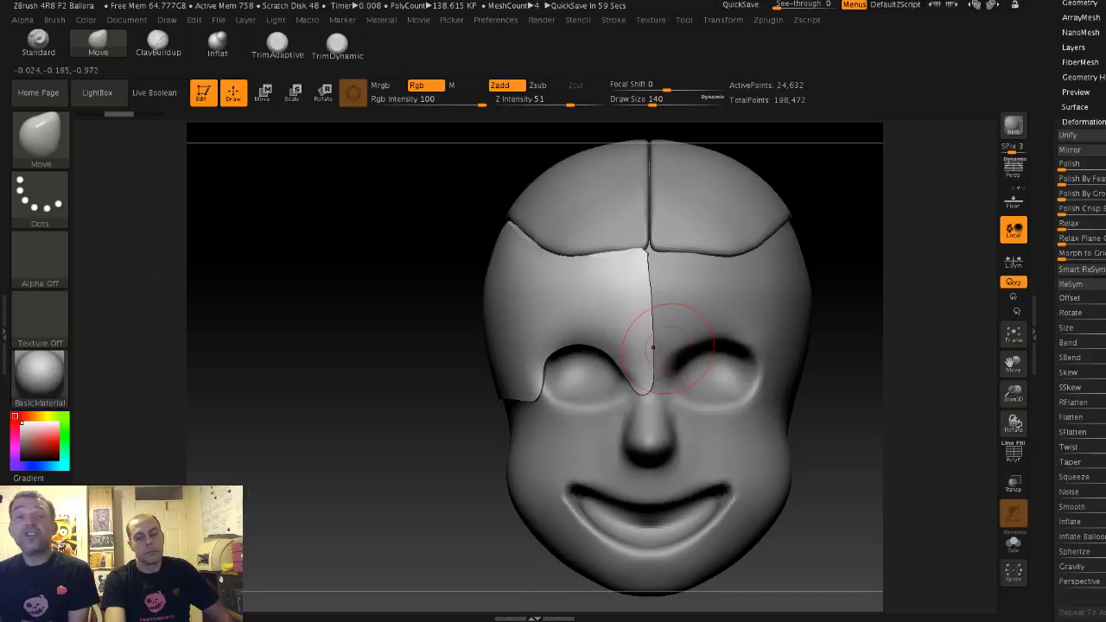
Step: Select ClipCurve as the active selection brush for trimming the plate's centre edge
key(b)
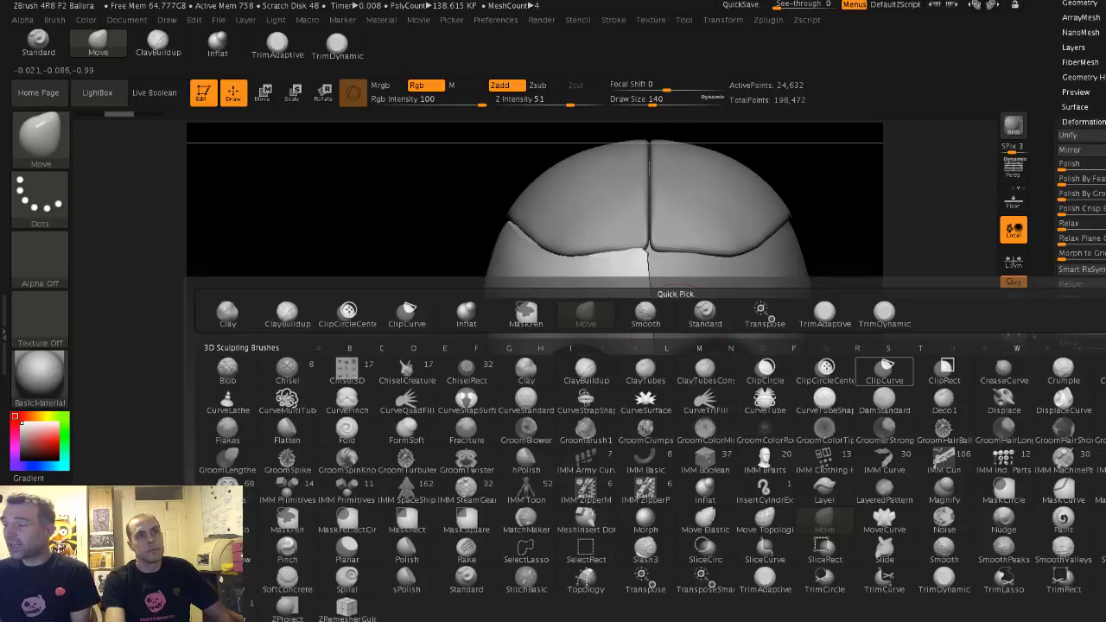
click(884, 370)
click(832, 397)
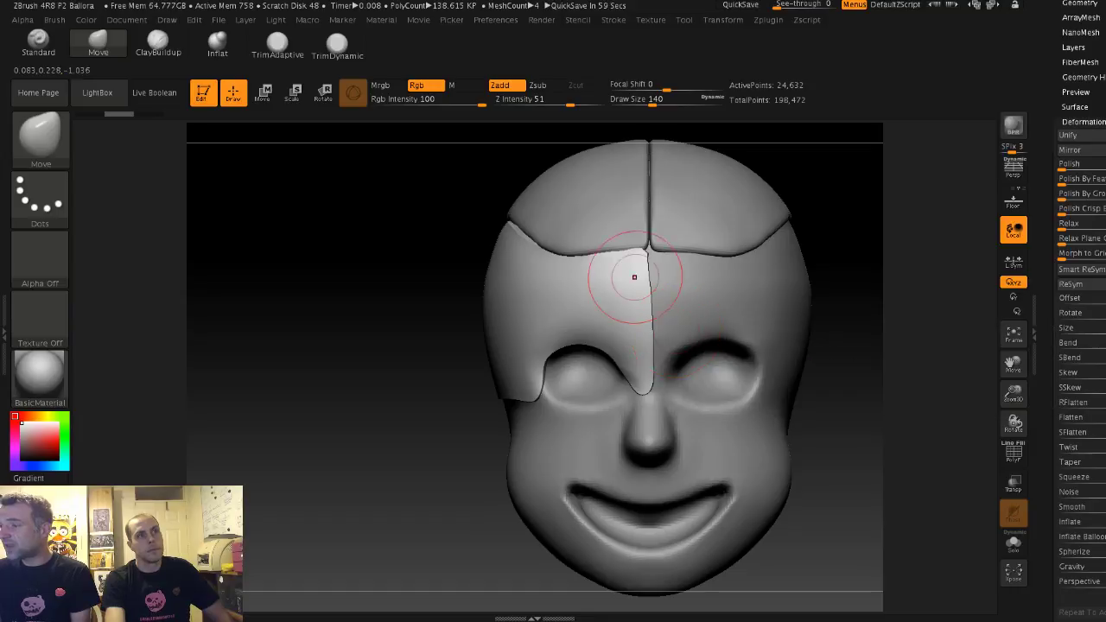
Step: Try to trim the duplicated face plate's centre edge with vertical ClipCurve cuts along the head's midline
ctrl+shift+drag(641, 237, 647, 427)
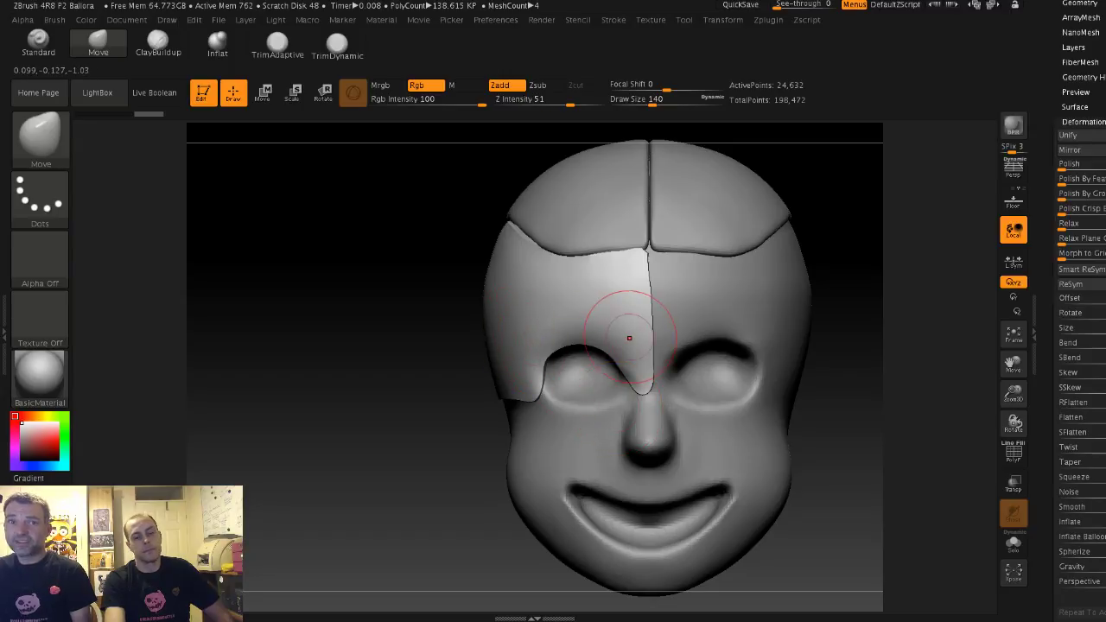
key(b)
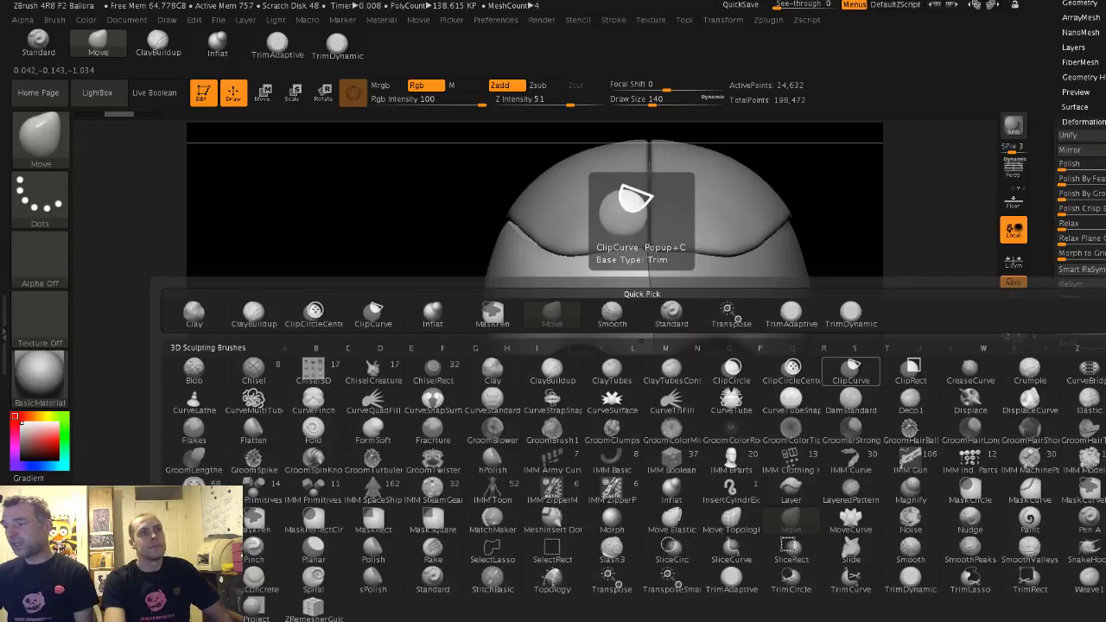
click(851, 370)
ctrl+shift+drag(650, 434, 650, 207)
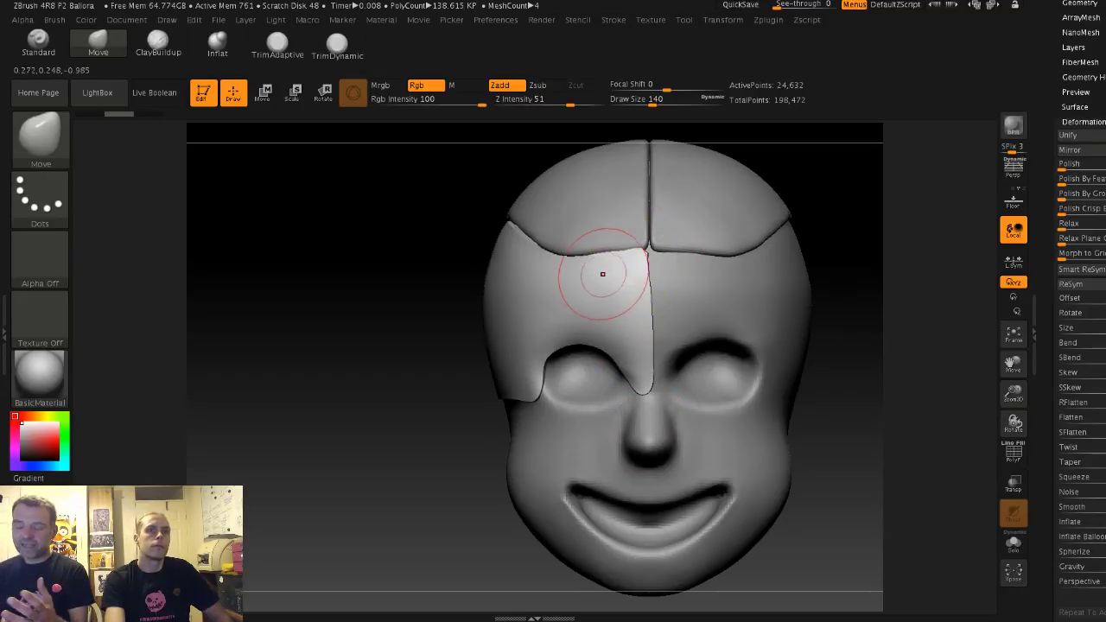
drag(843, 261, 765, 275)
mouse_move(677, 289)
ctrl+shift+mouse_down()
mouse_move(425, 267)
mouse_move(553, 212)
ctrl+shift+mouse_up()
mouse_move(436, 177)
alt+mouse_down()
mouse_move(390, 205)
mouse_move(339, 208)
mouse_move(959, 229)
alt+mouse_up()
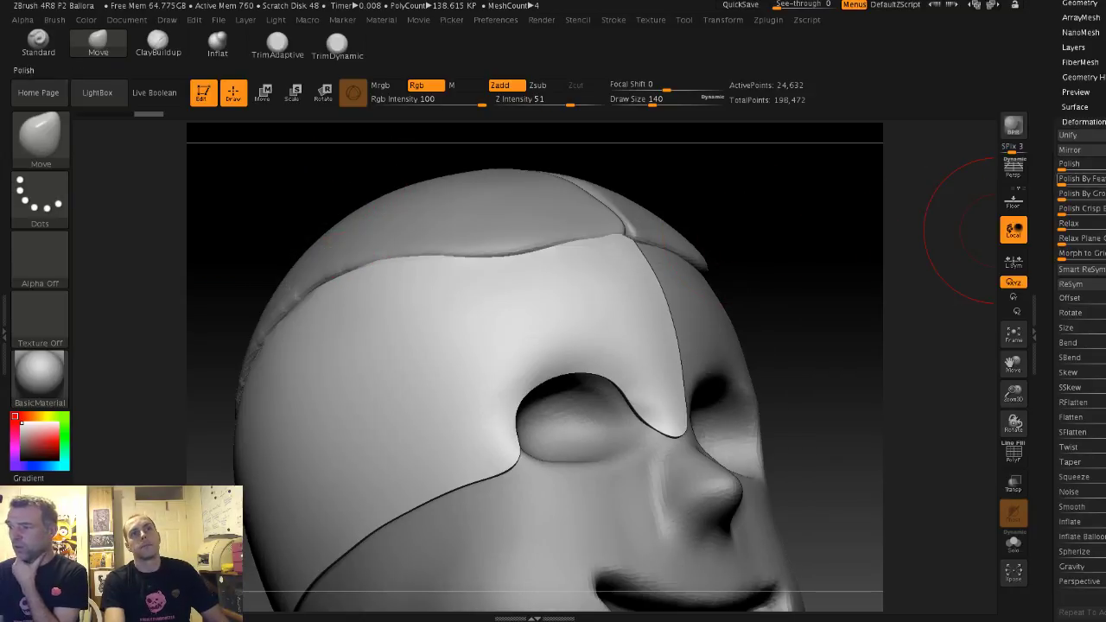
Step: Delete the duplicated face plate subtool, accepting that the deletion cannot be undone
drag(1097, 234, 1097, 472)
click(1075, 226)
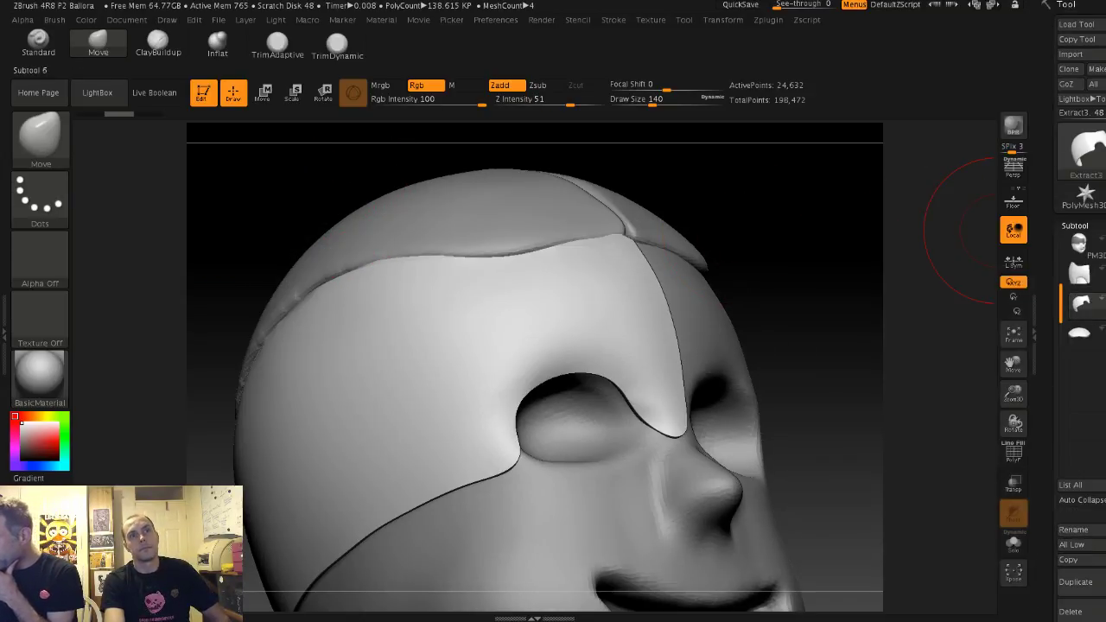
click(1071, 612)
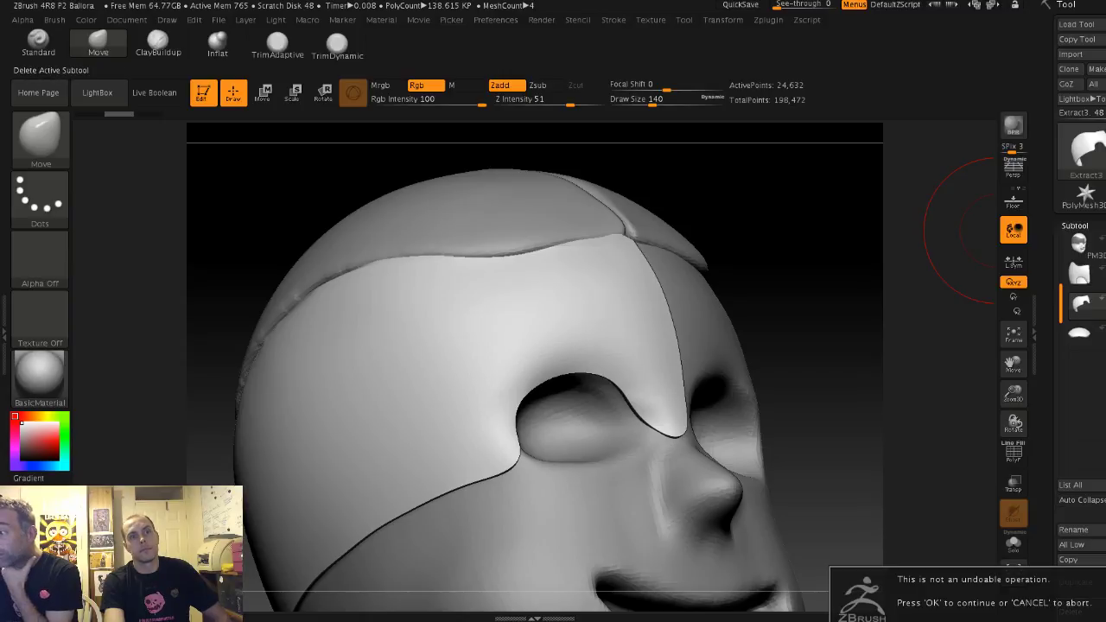
click(916, 618)
mouse_move(870, 435)
mouse_down()
mouse_move(786, 437)
mouse_move(921, 389)
mouse_up()
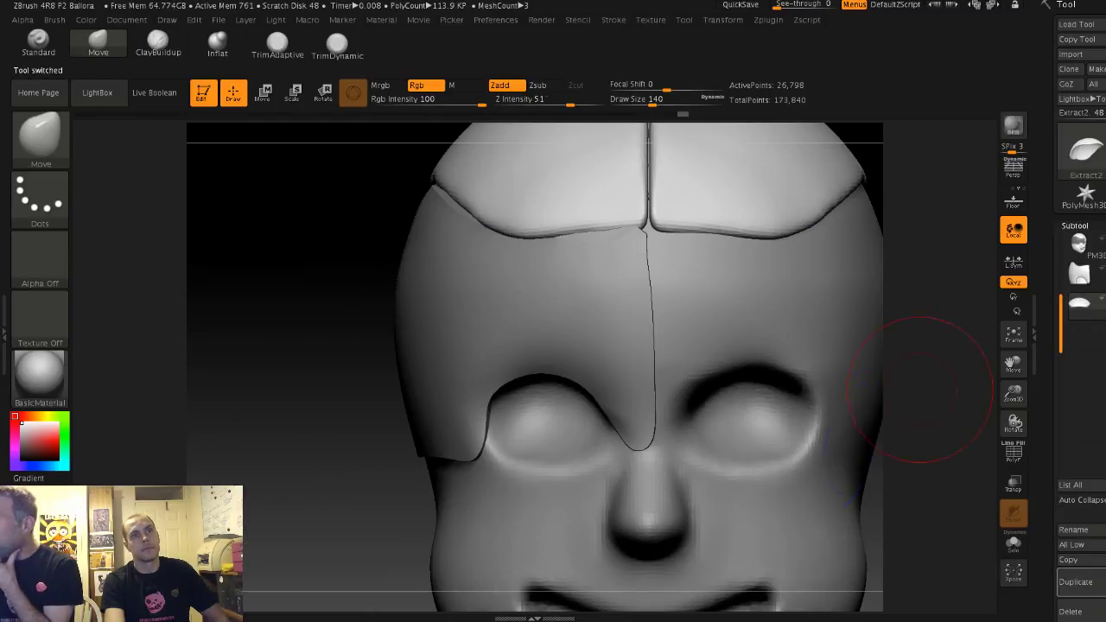
Step: Select the remaining face plate subtool and clip its centre edge into a straight vertical line with ClipCurve
click(1080, 275)
alt+drag(300, 306, 297, 253)
mouse_move(652, 452)
ctrl+shift+mouse_down()
mouse_move(641, 200)
mouse_move(816, 451)
mouse_move(657, 562)
mouse_move(620, 347)
mouse_move(646, 232)
ctrl+shift+mouse_up()
mouse_move(380, 264)
alt+mouse_down()
mouse_move(379, 242)
mouse_move(471, 246)
mouse_move(359, 245)
mouse_move(374, 244)
mouse_move(377, 280)
alt+mouse_up()
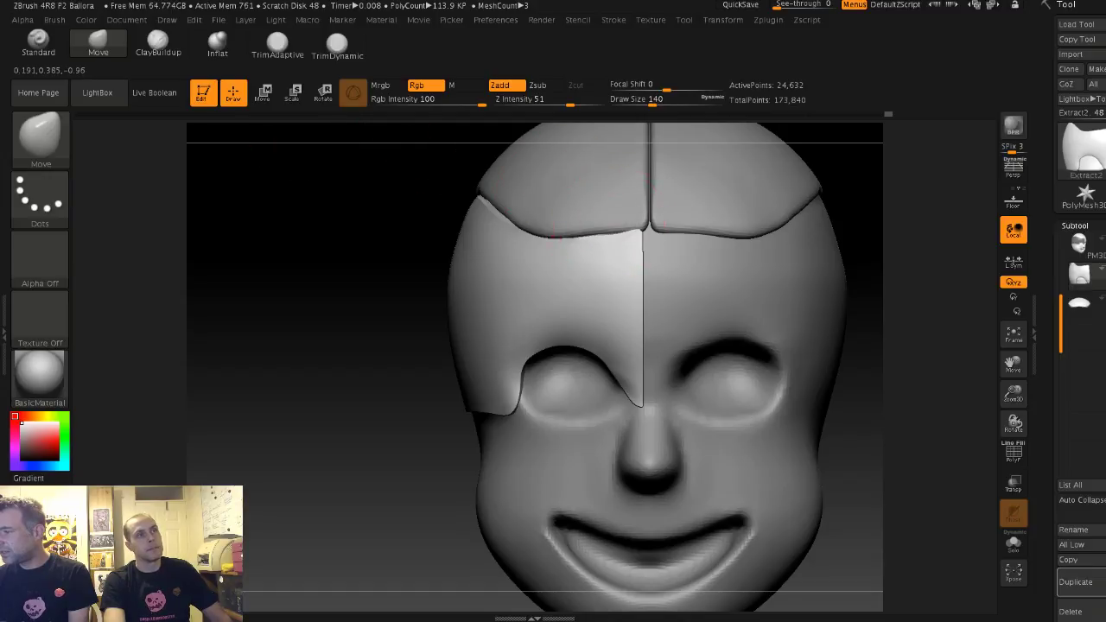
key(s)
mouse_move(633, 232)
mouse_down()
mouse_move(594, 235)
mouse_move(617, 240)
mouse_move(606, 234)
mouse_up()
key(s)
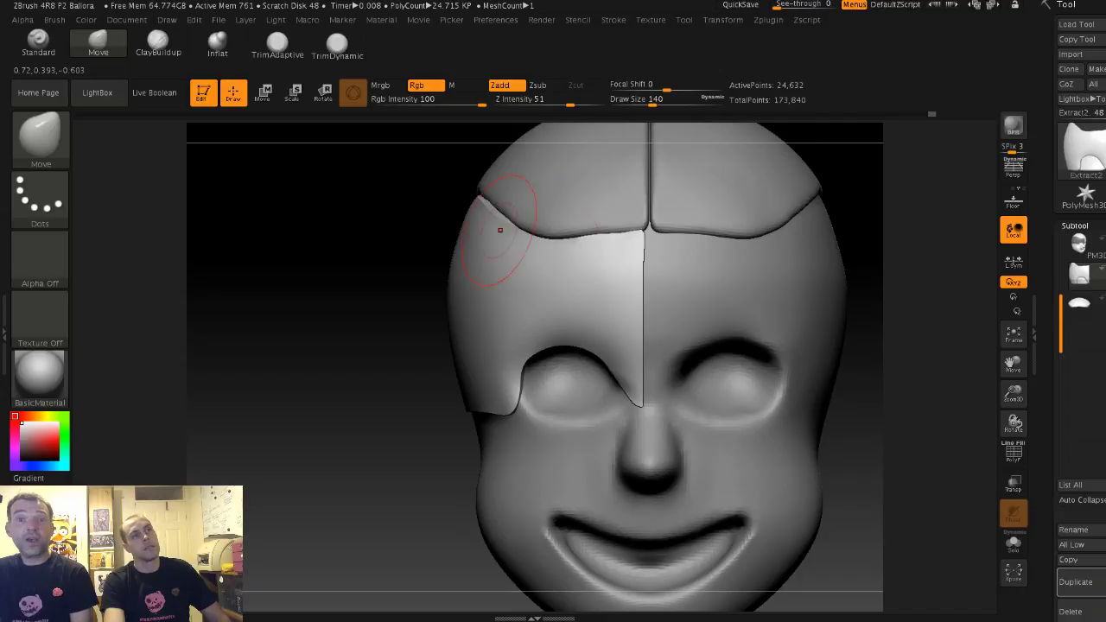
Step: Duplicate the straightened face plate subtool
mouse_move(398, 209)
alt+mouse_down()
mouse_move(406, 197)
mouse_move(407, 212)
alt+mouse_up()
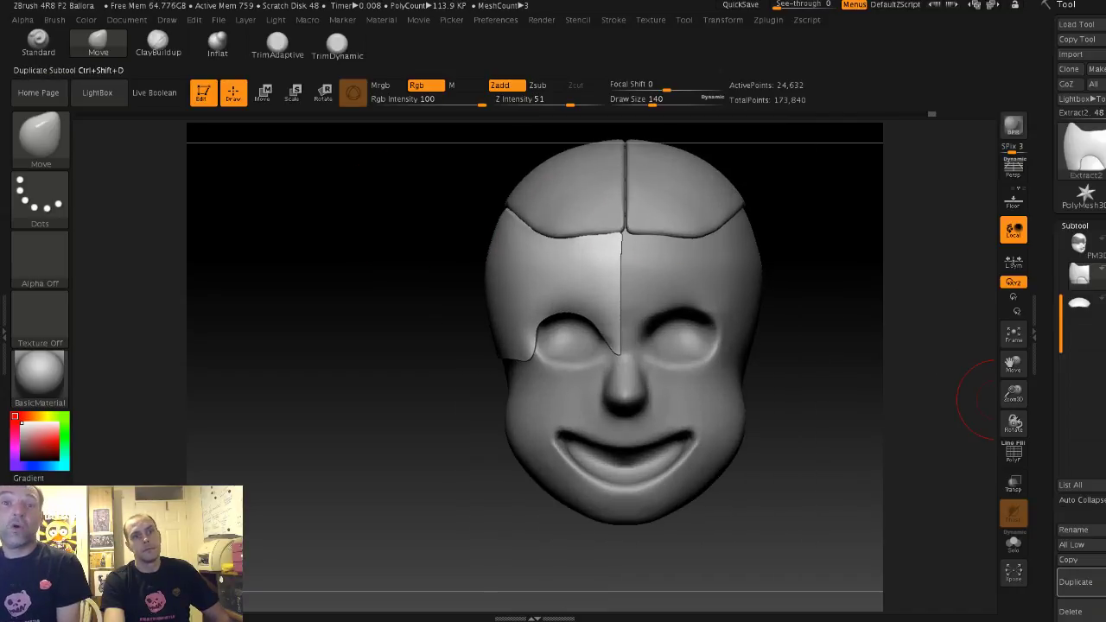
click(1076, 581)
scroll(1080, 432, down, 5)
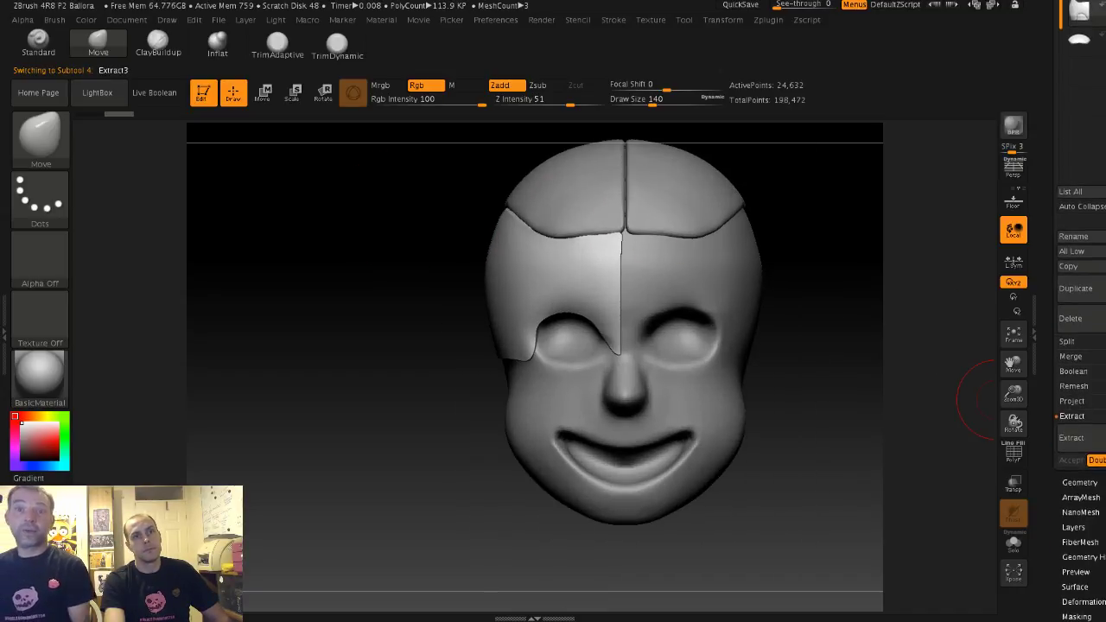
scroll(1045, 399, down, 8)
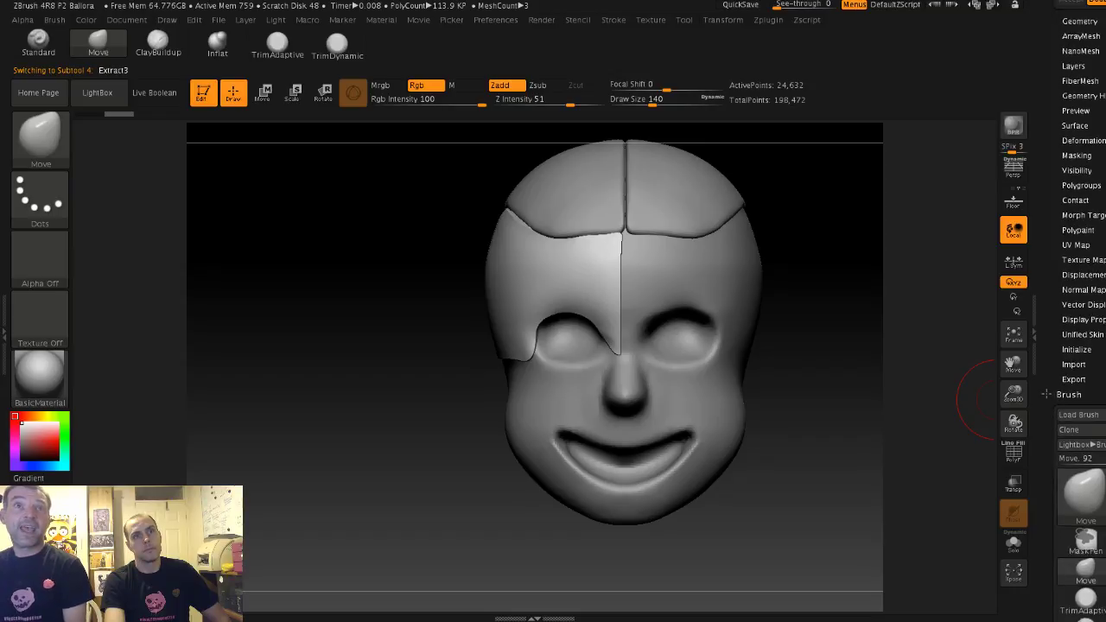
scroll(1080, 346, up, 3)
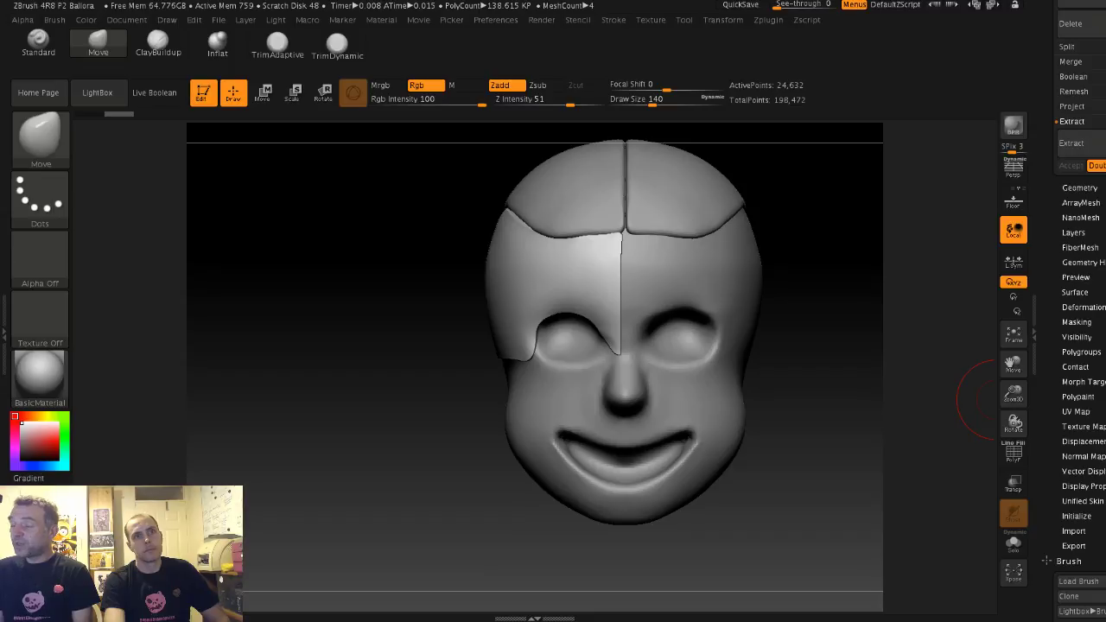
click(1081, 352)
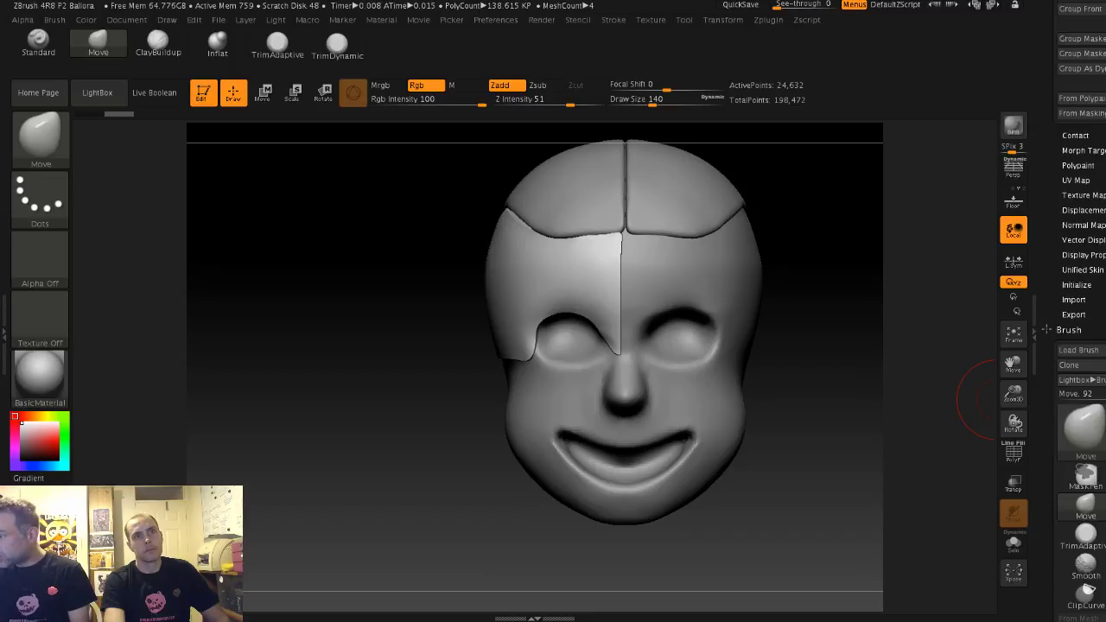
scroll(1080, 345, up, 10)
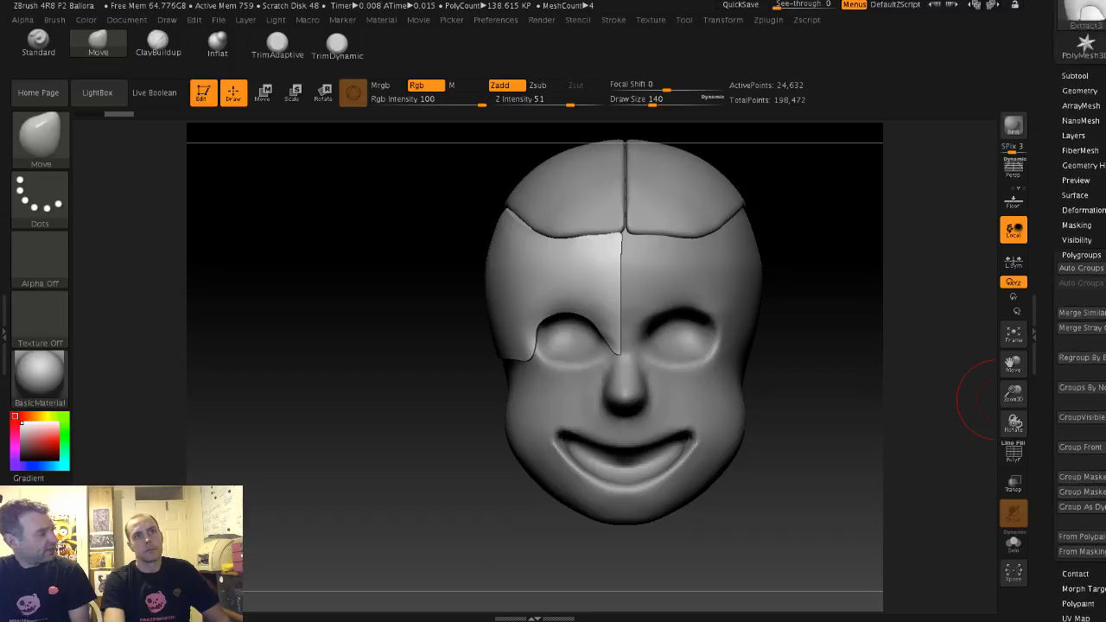
click(1081, 297)
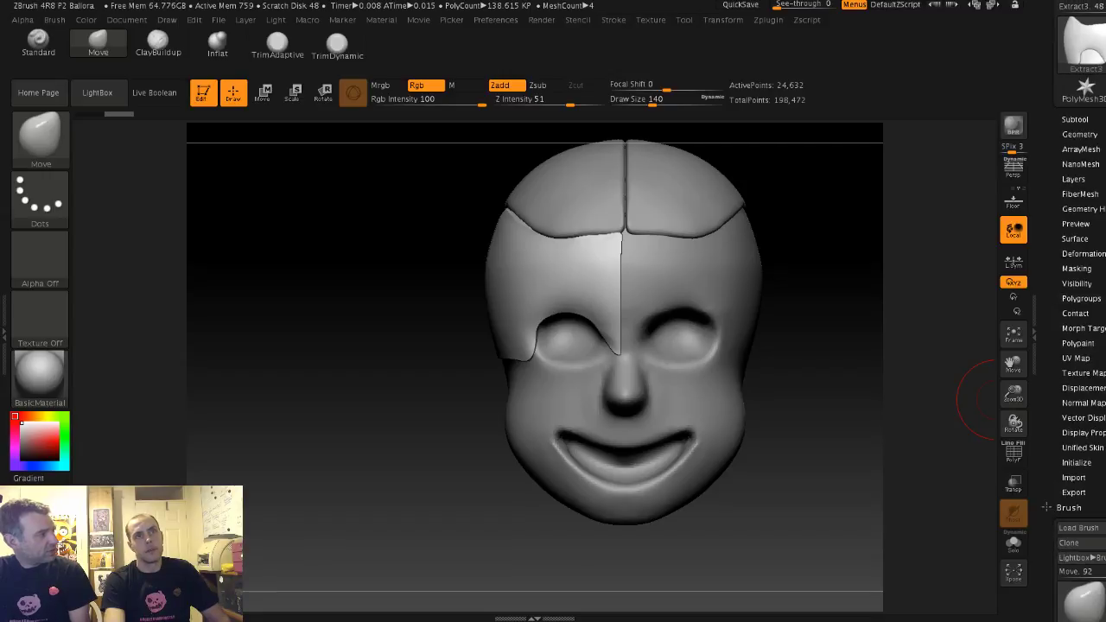
click(1081, 299)
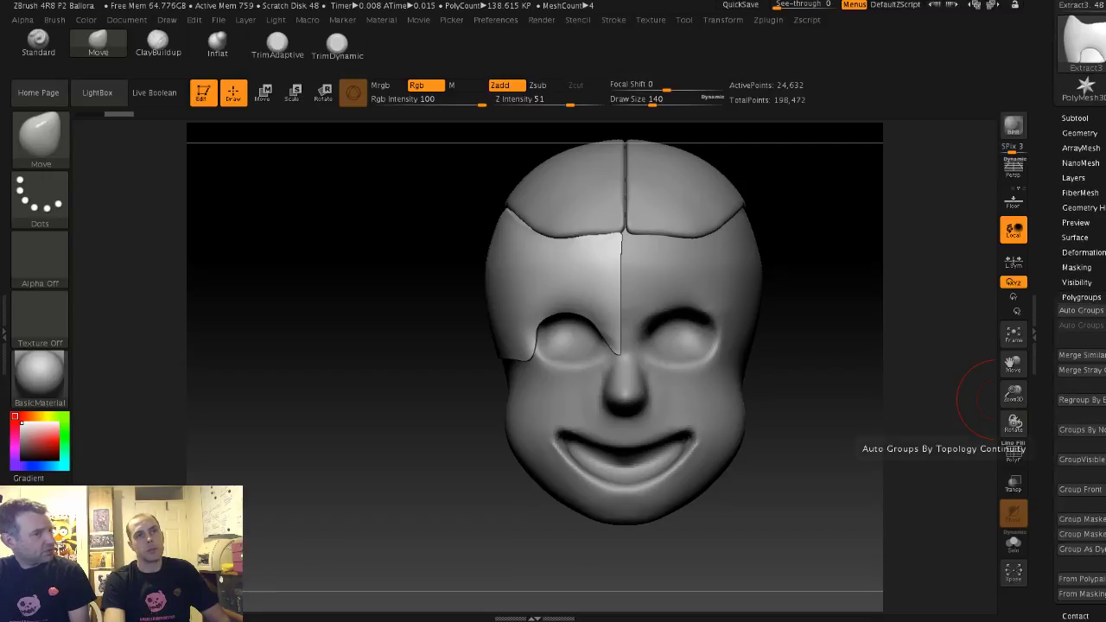
click(1081, 297)
drag(1049, 298, 1049, 350)
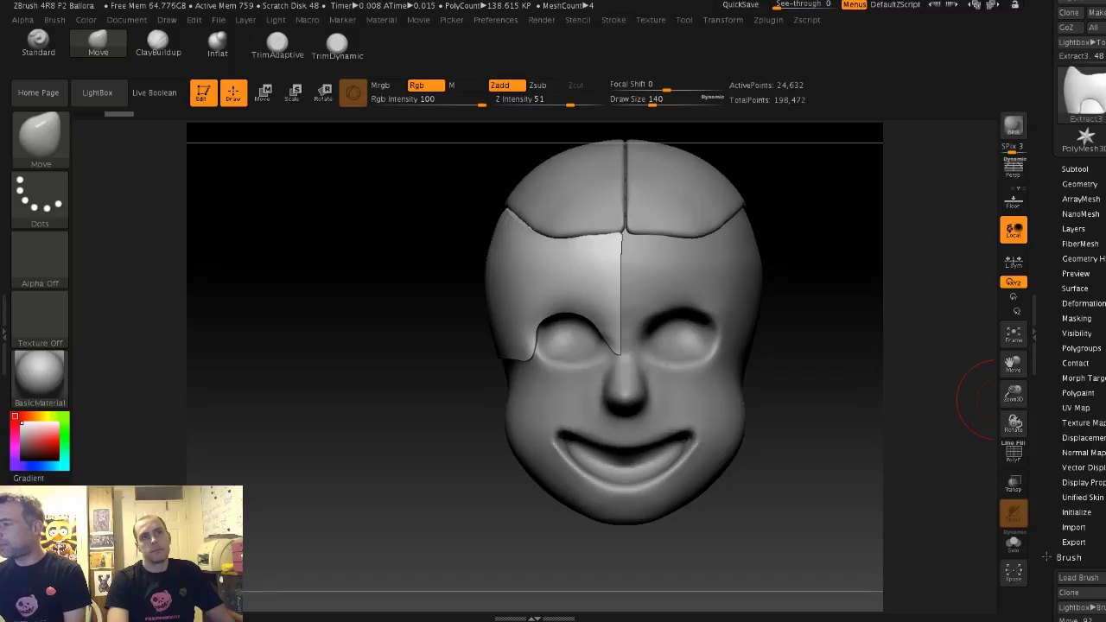
Step: Mirror the duplicated face plate onto the other half of the head with the Mirror deformation
click(1082, 303)
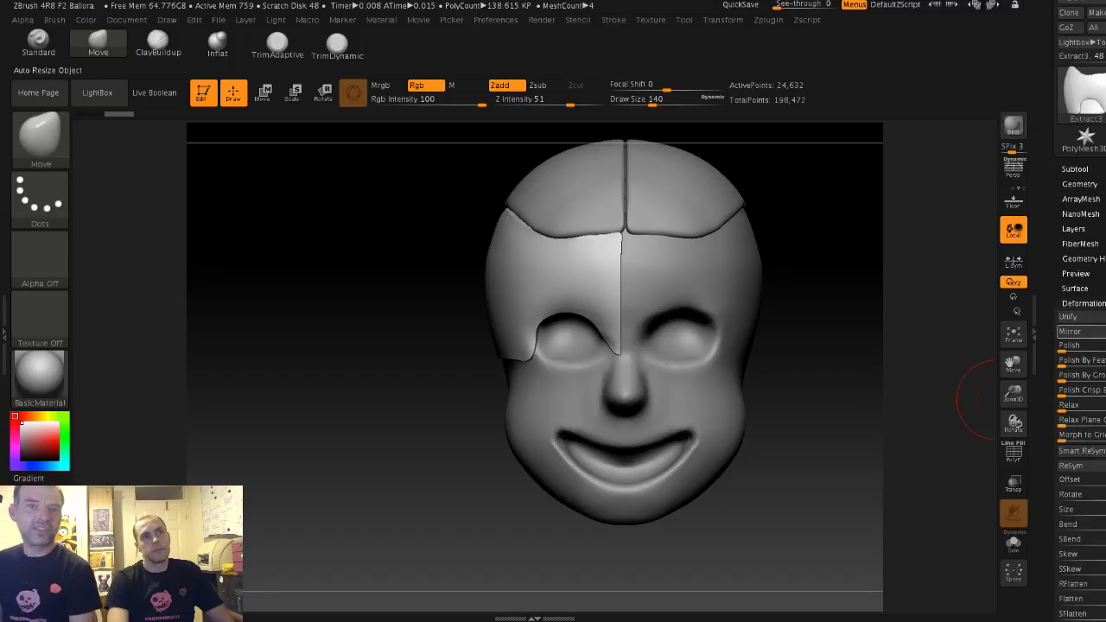
click(1070, 331)
alt+drag(920, 321, 919, 363)
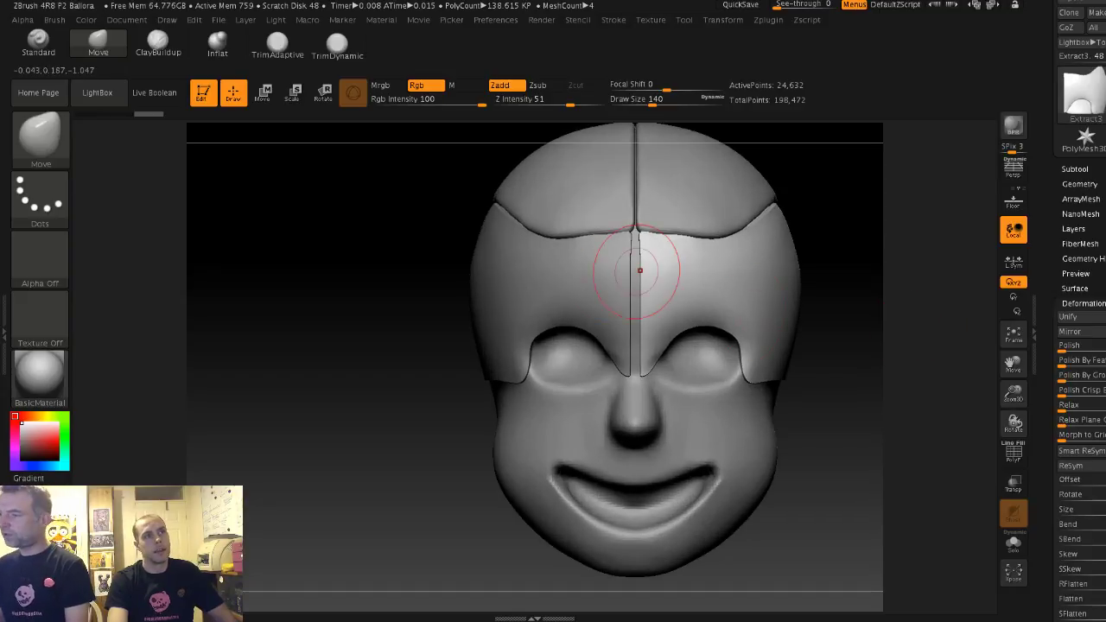
alt+drag(444, 222, 455, 229)
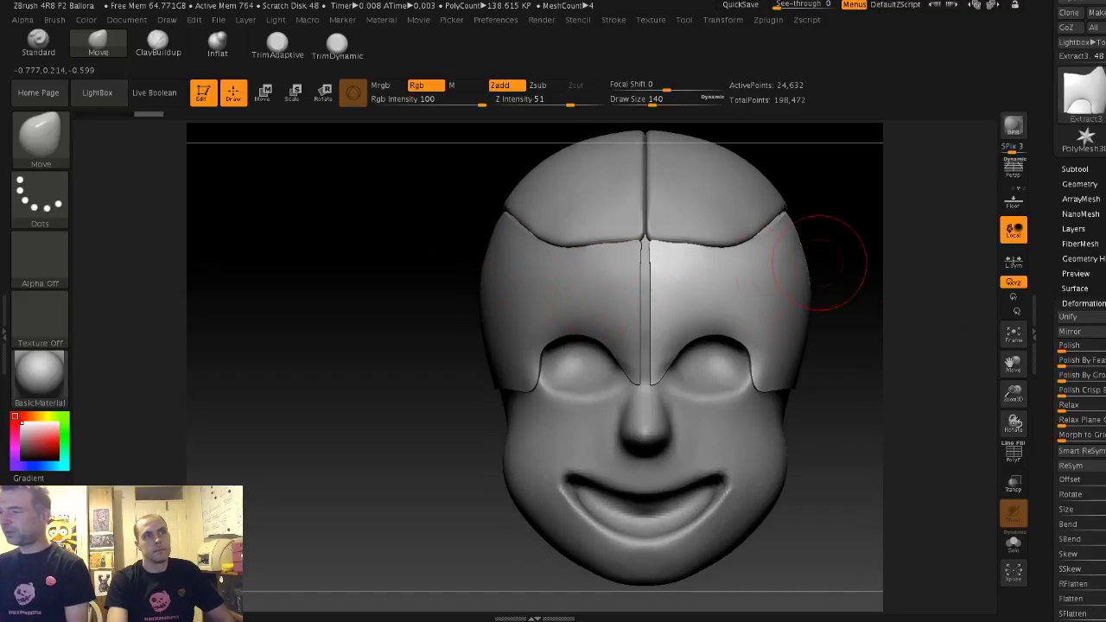
Step: Select the original face plate and merge it down with its mirrored copy into one subtool
drag(1057, 229, 1056, 286)
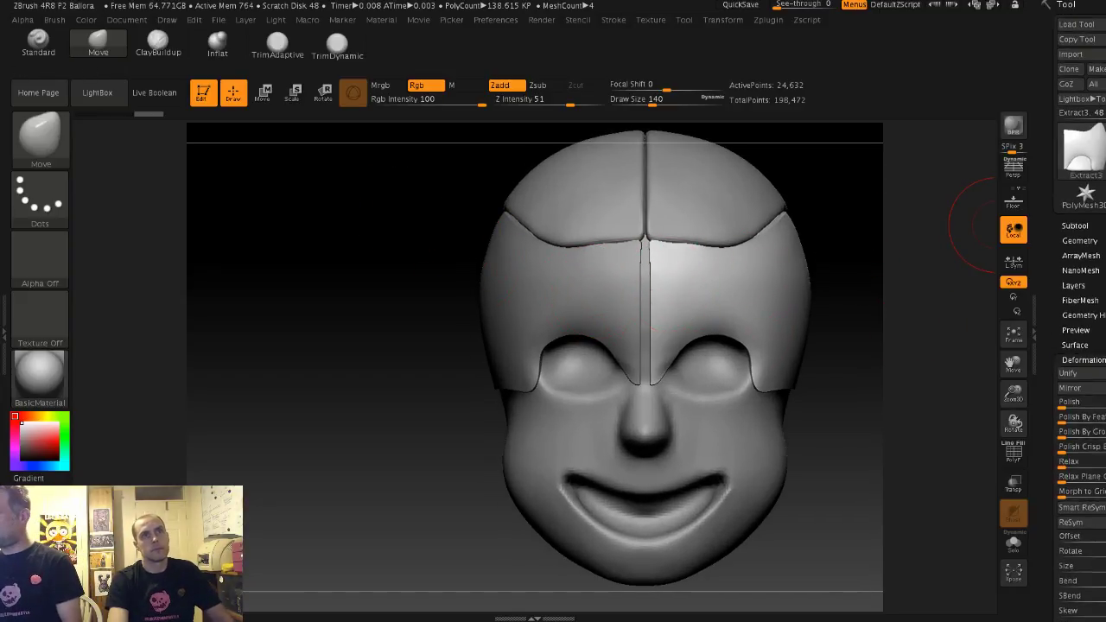
click(1075, 225)
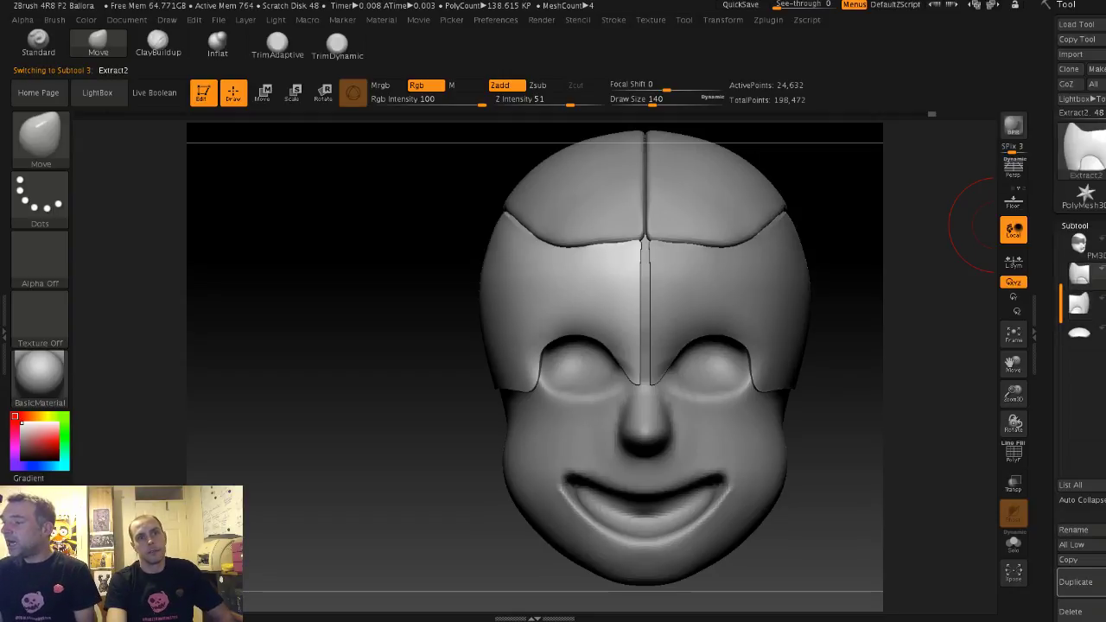
scroll(1076, 582, down, 3)
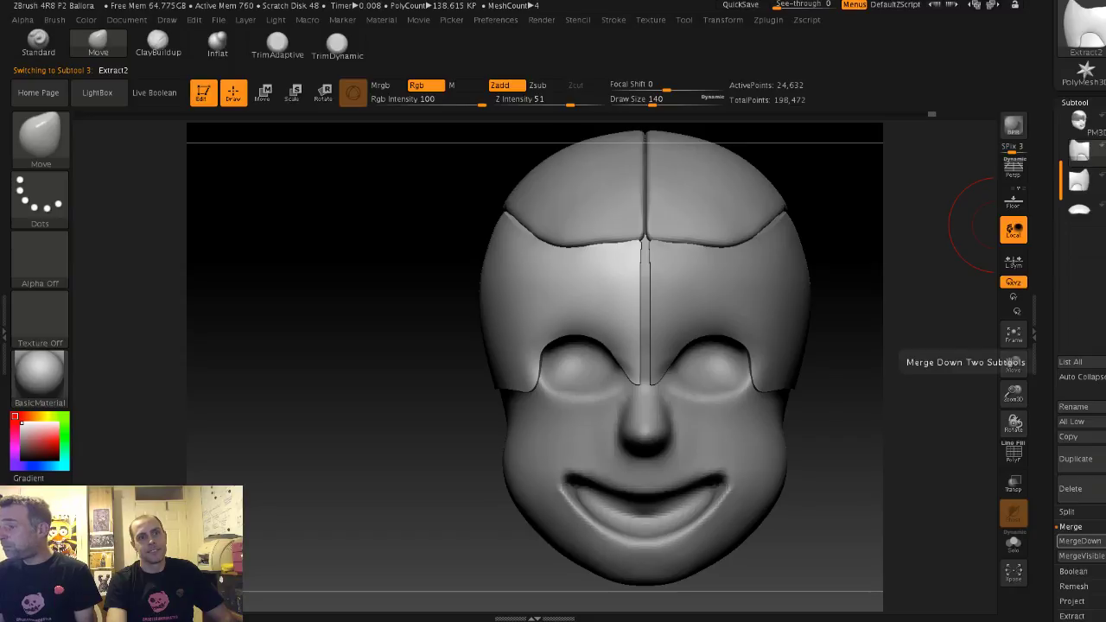
click(1080, 541)
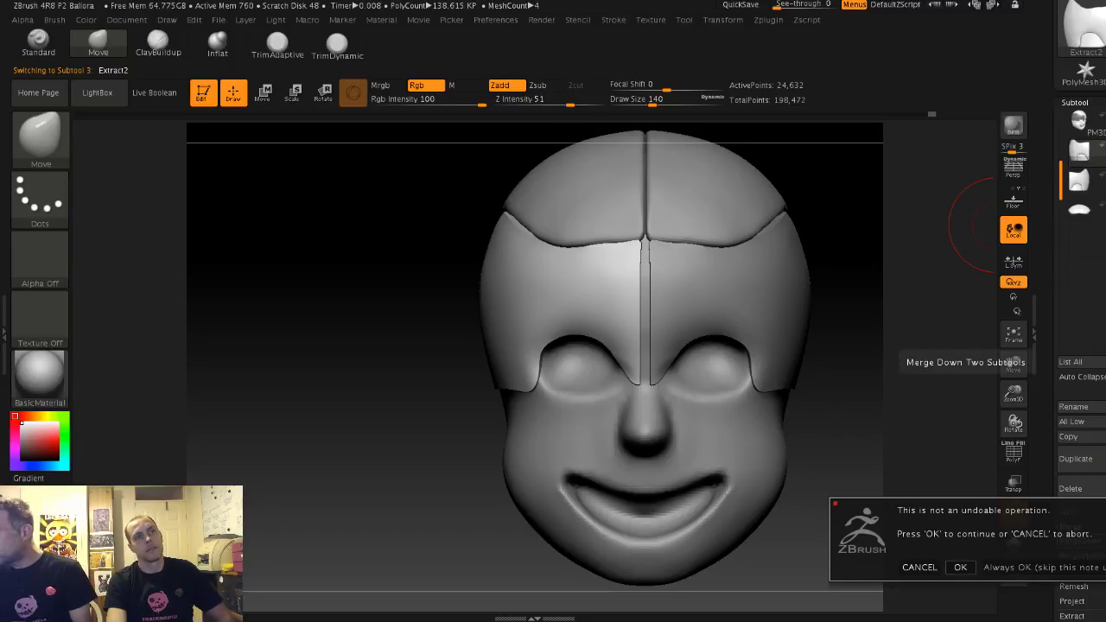
click(960, 567)
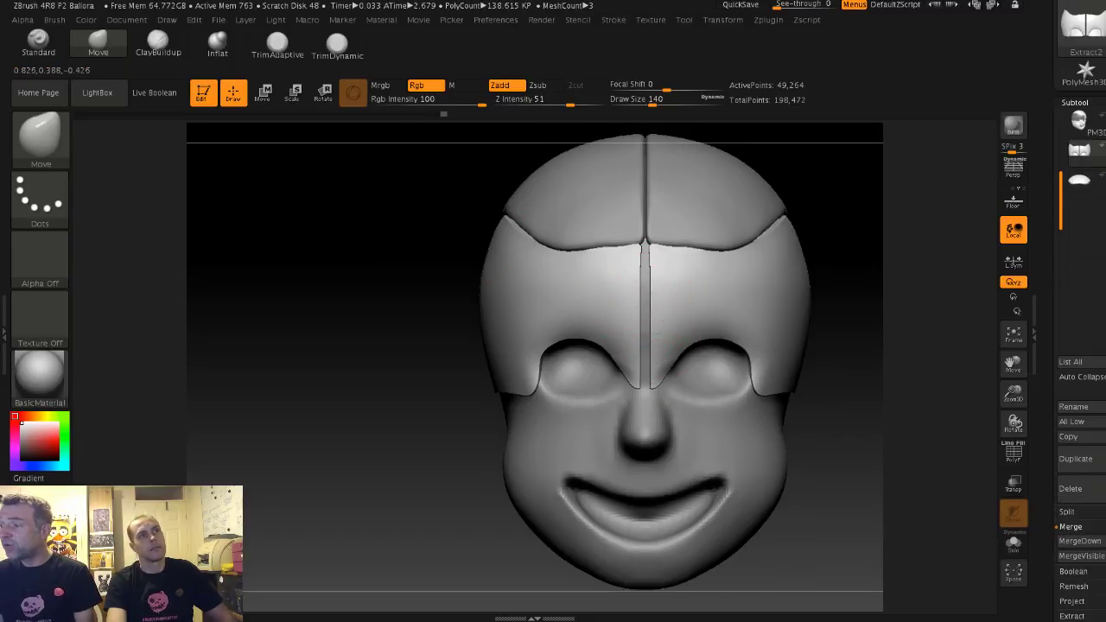
Step: Narrow the gap between the two plates' centre edges with the Move brush, using draw sizes 112 and 94
ctrl+right_drag(655, 333, 622, 273)
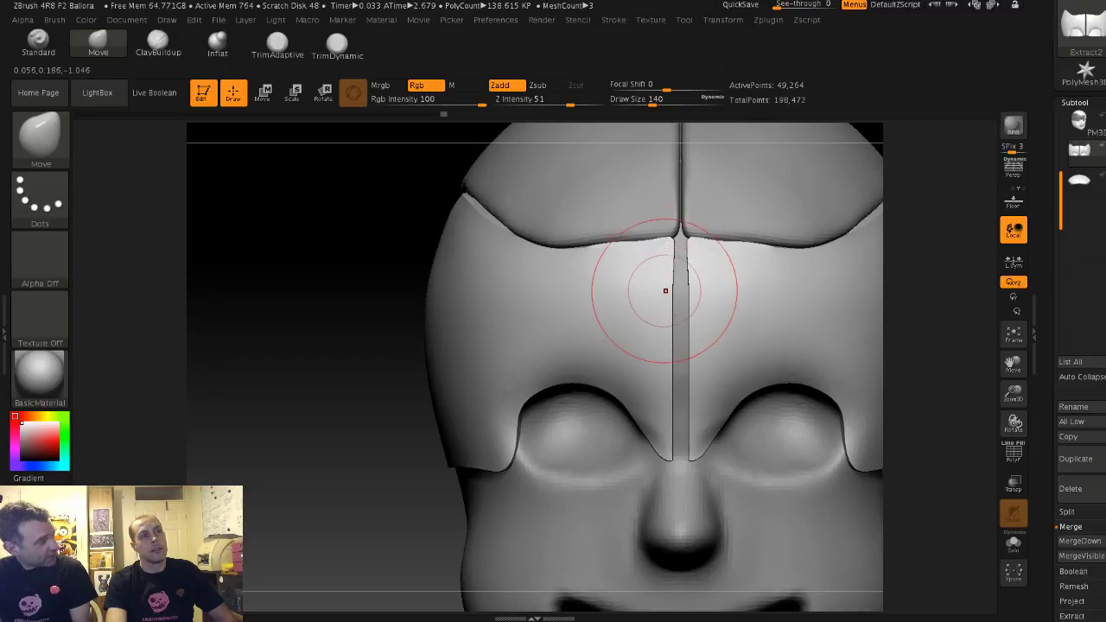
key(s)
drag(669, 292, 666, 298)
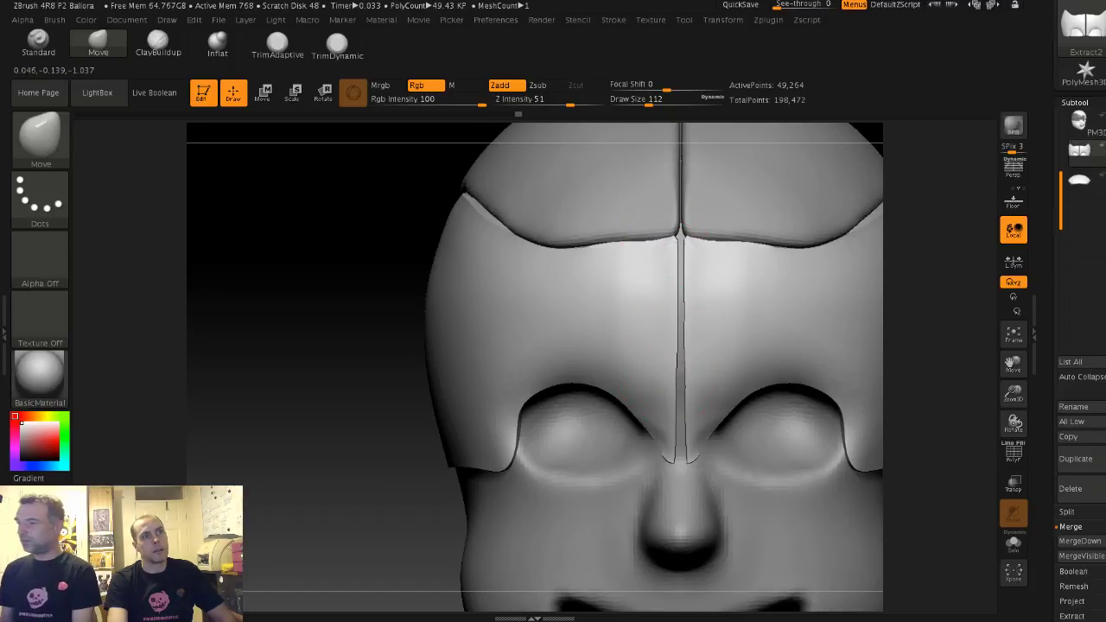
key(s)
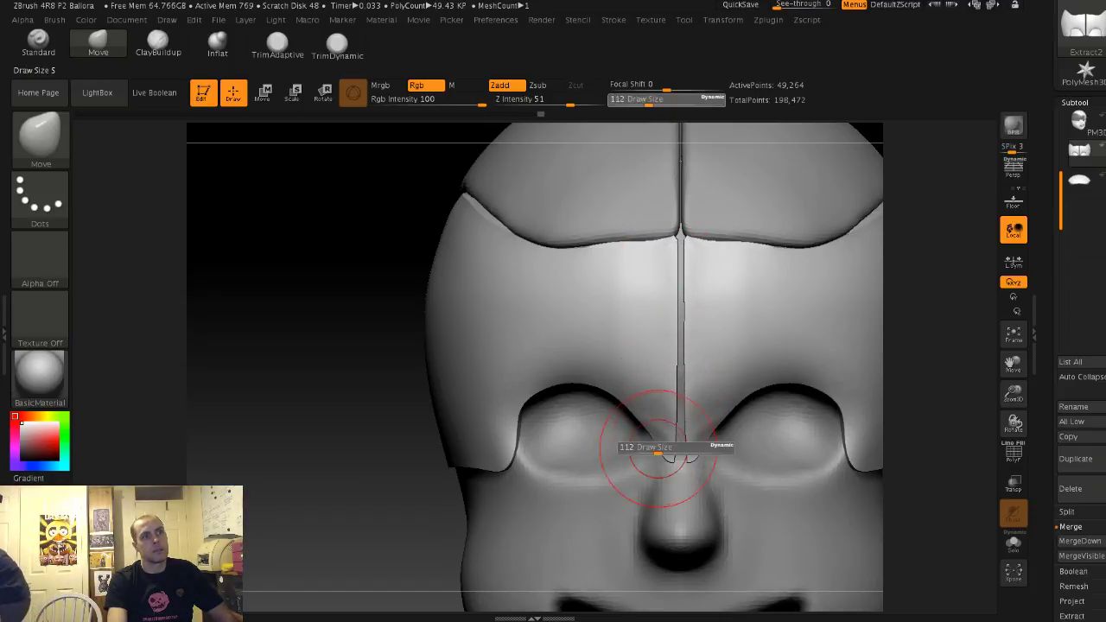
drag(658, 450, 661, 457)
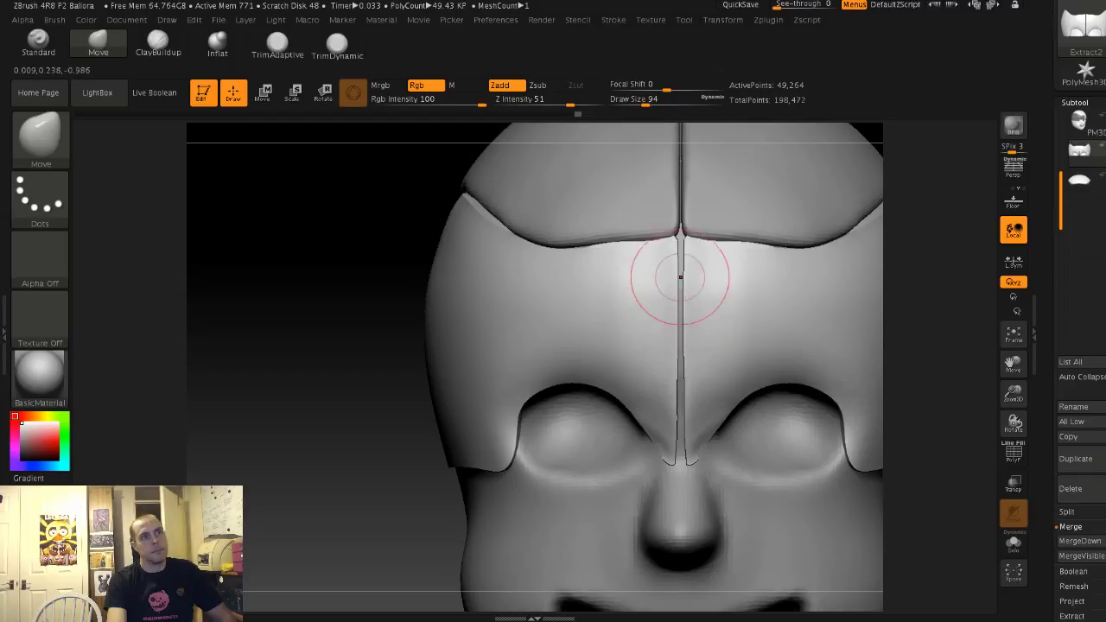
Step: Decline auto-activating Dynamic Subdiv and set the Move brush's draw size to 108 for working around the plates' centre seam
drag(380, 281, 603, 335)
key(d)
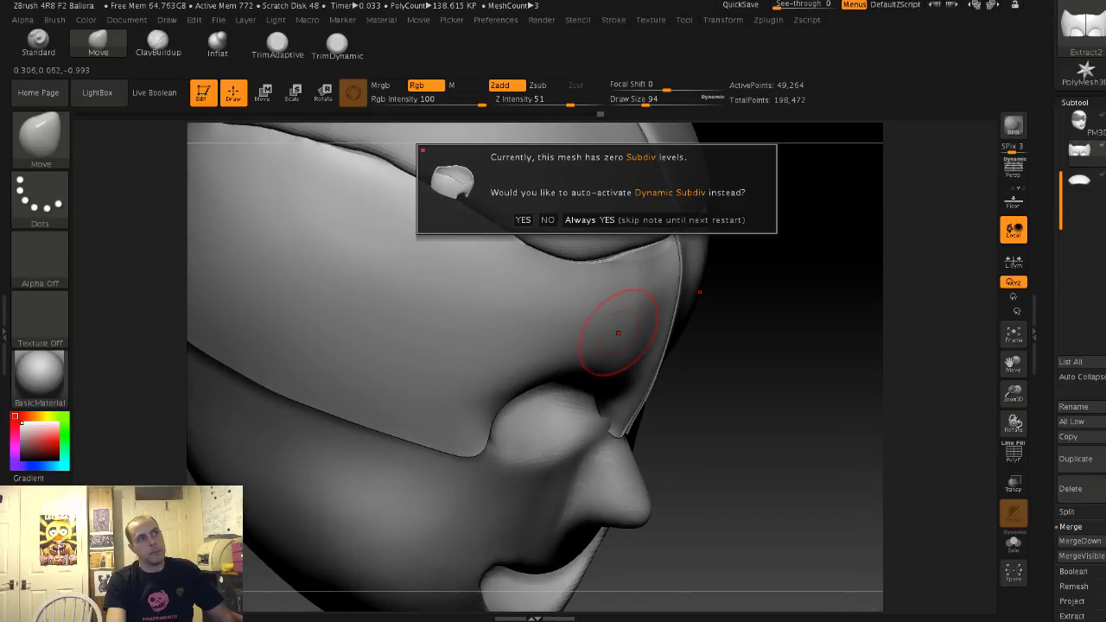
click(548, 220)
key(s)
drag(635, 333, 644, 333)
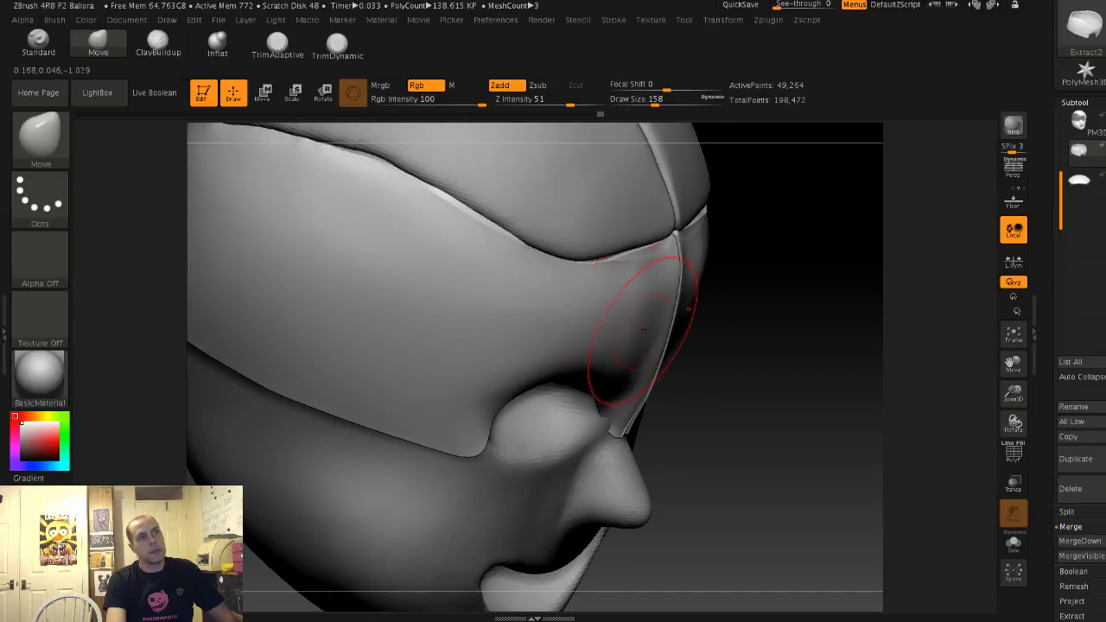
key(s)
key(ctrl)
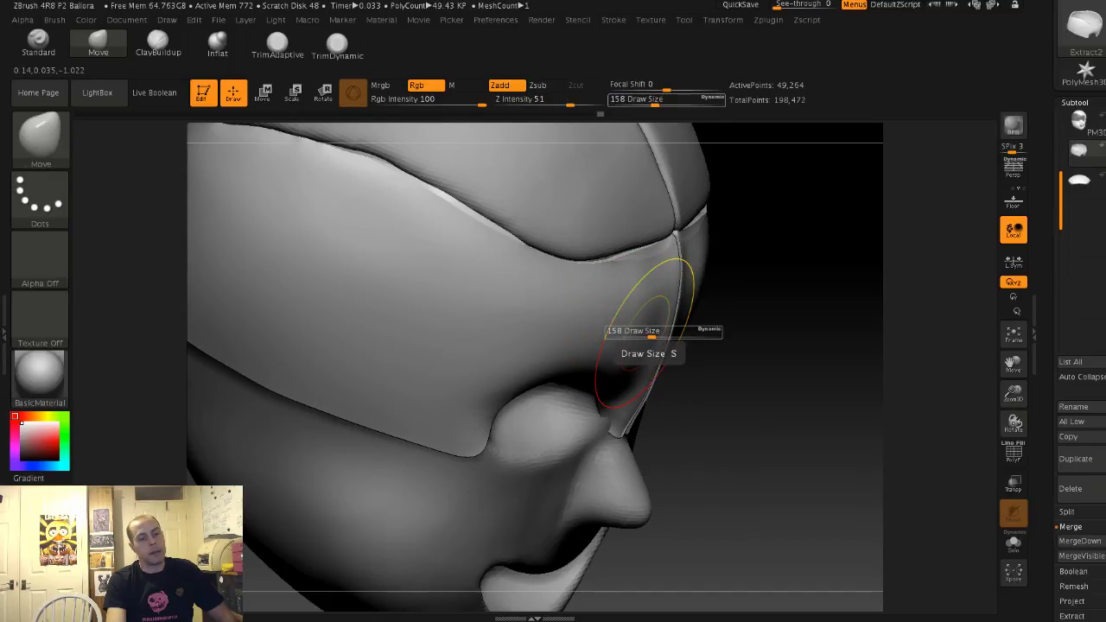
drag(654, 335, 648, 334)
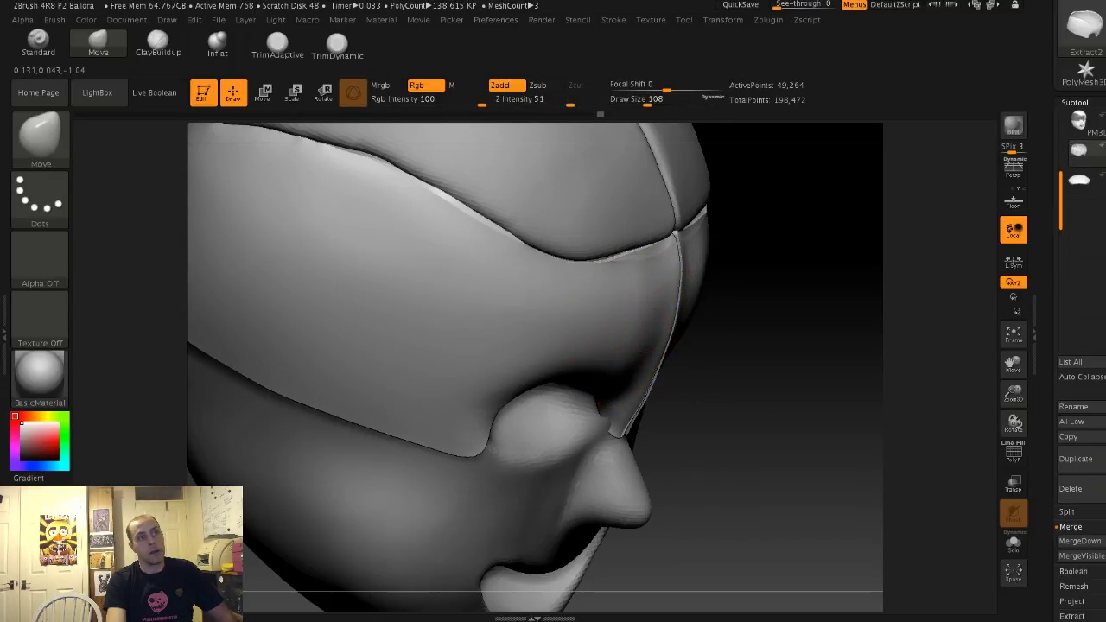
drag(793, 334, 658, 332)
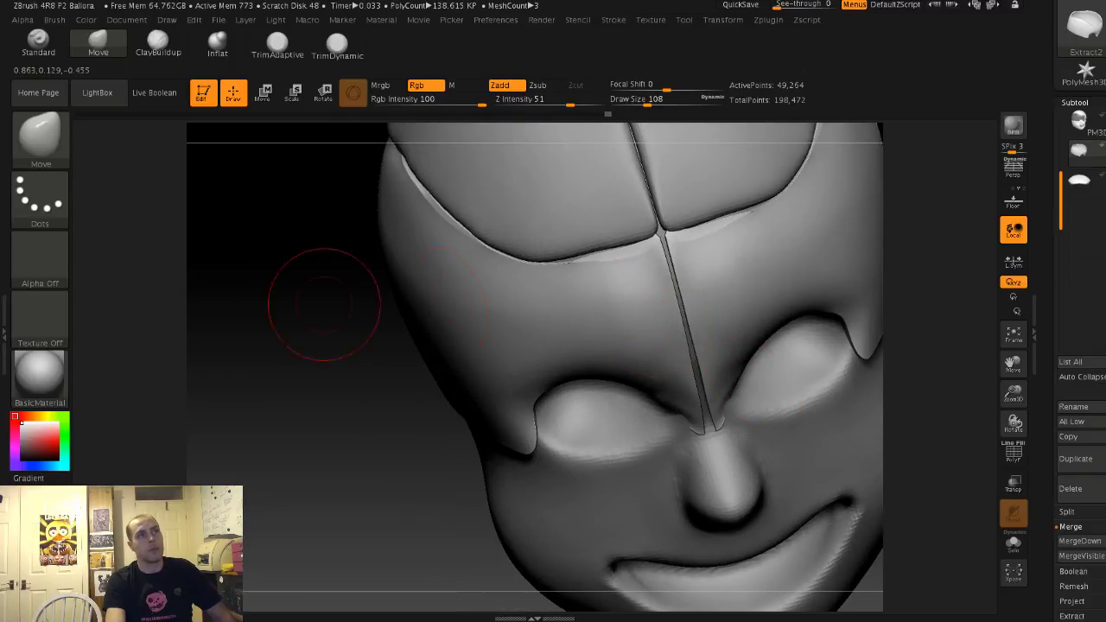
Step: Refine the plates' upper centre corners beneath the scalp with the Move brush, reducing its draw size to 94
shift+drag(324, 304, 312, 287)
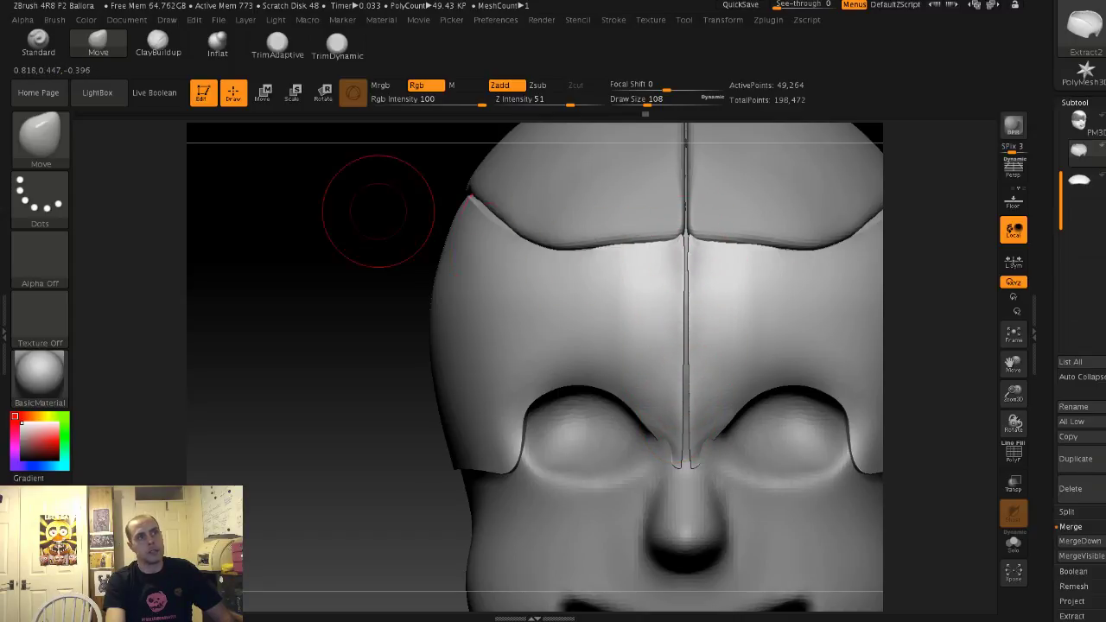
drag(375, 210, 389, 285)
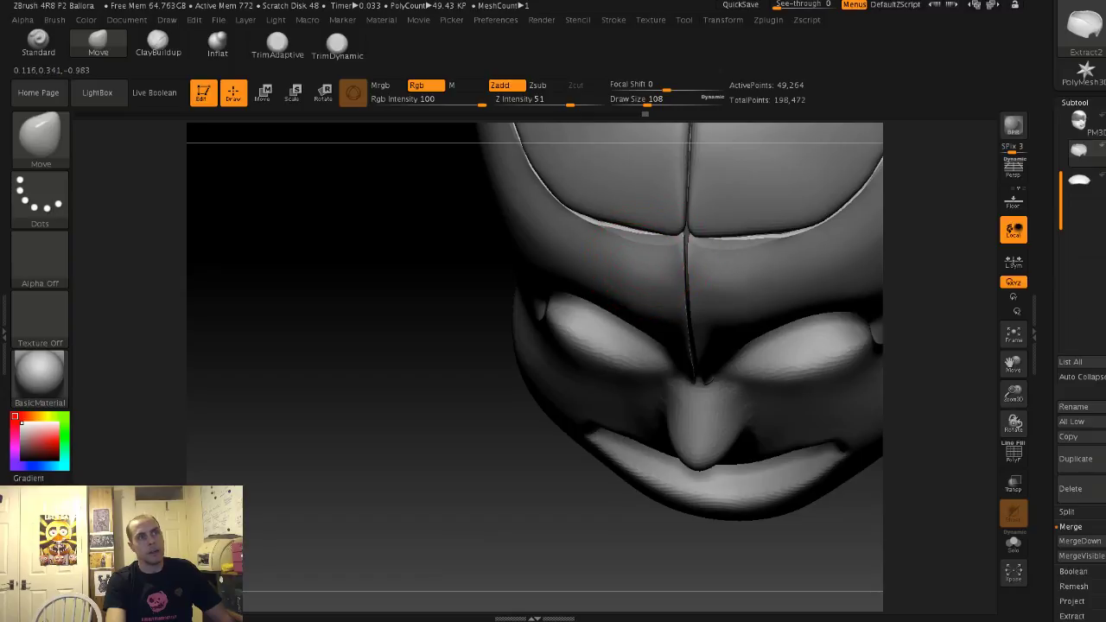
shift+drag(437, 252, 429, 178)
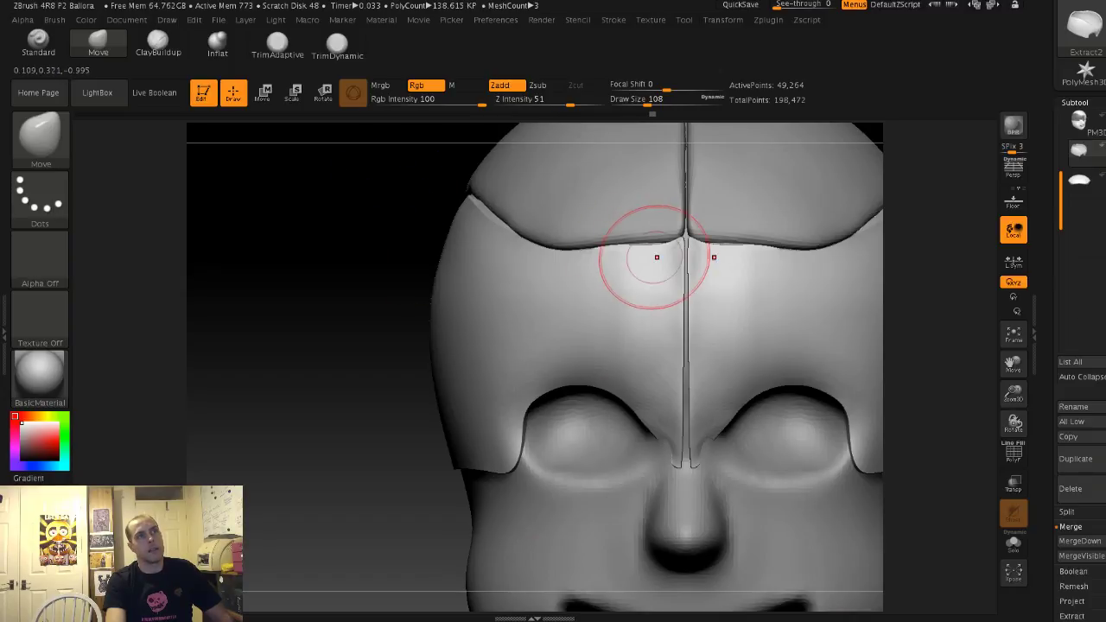
key(s)
drag(675, 243, 672, 242)
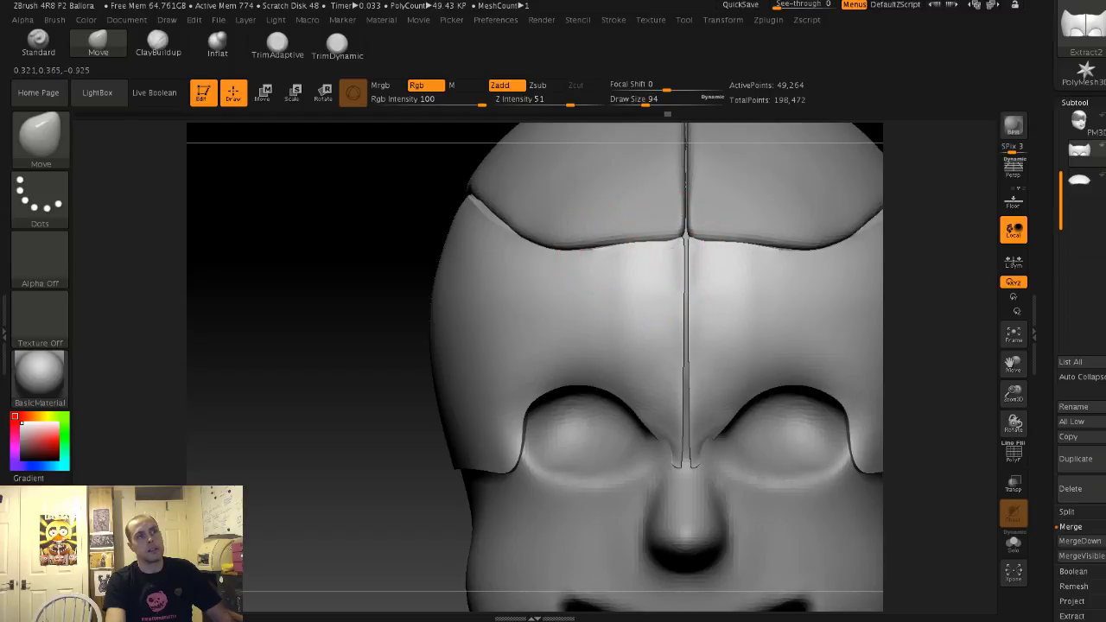
Step: Reshape the face plates' lower centre edge above the nose in side view with the Move brush at draw size 116
alt+drag(306, 221, 304, 165)
mouse_move(304, 165)
mouse_down()
mouse_move(463, 173)
mouse_move(458, 233)
mouse_up()
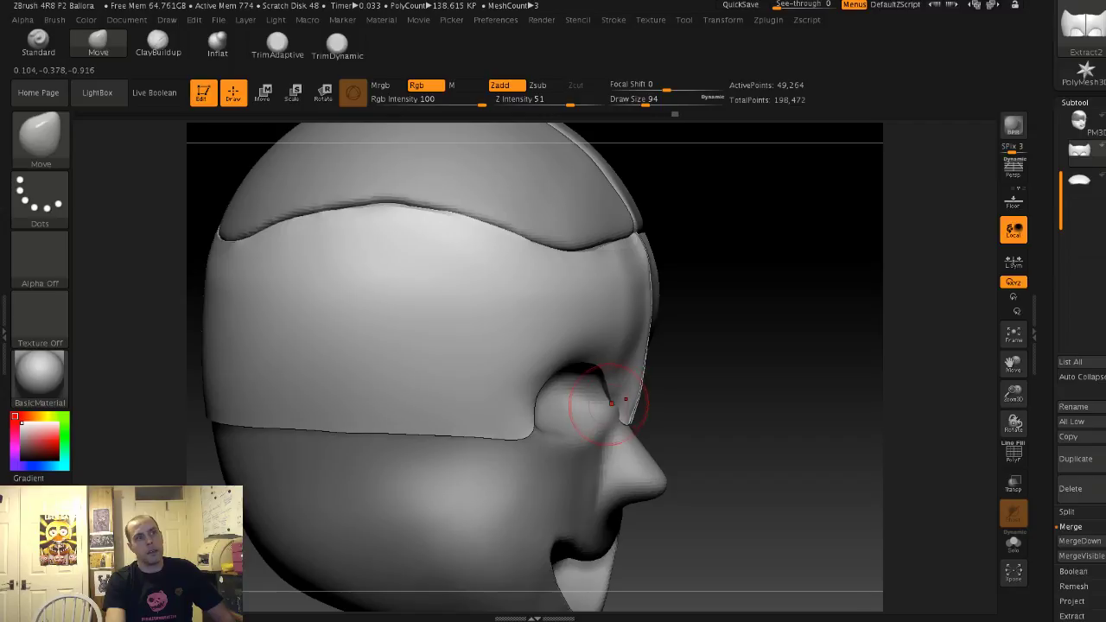
drag(619, 380, 626, 380)
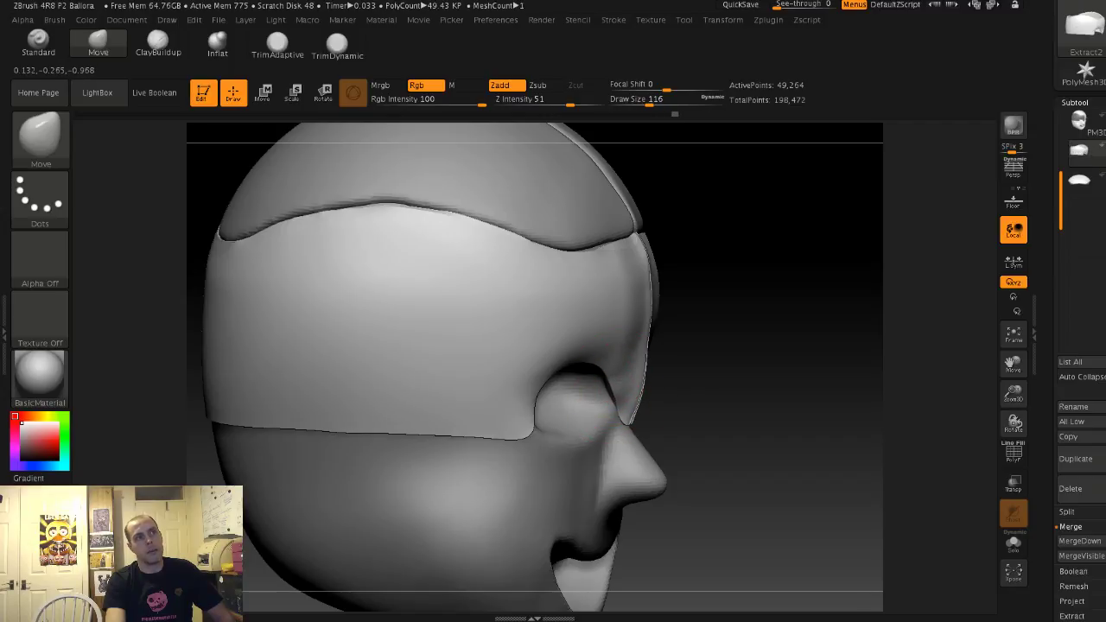
drag(747, 372, 608, 380)
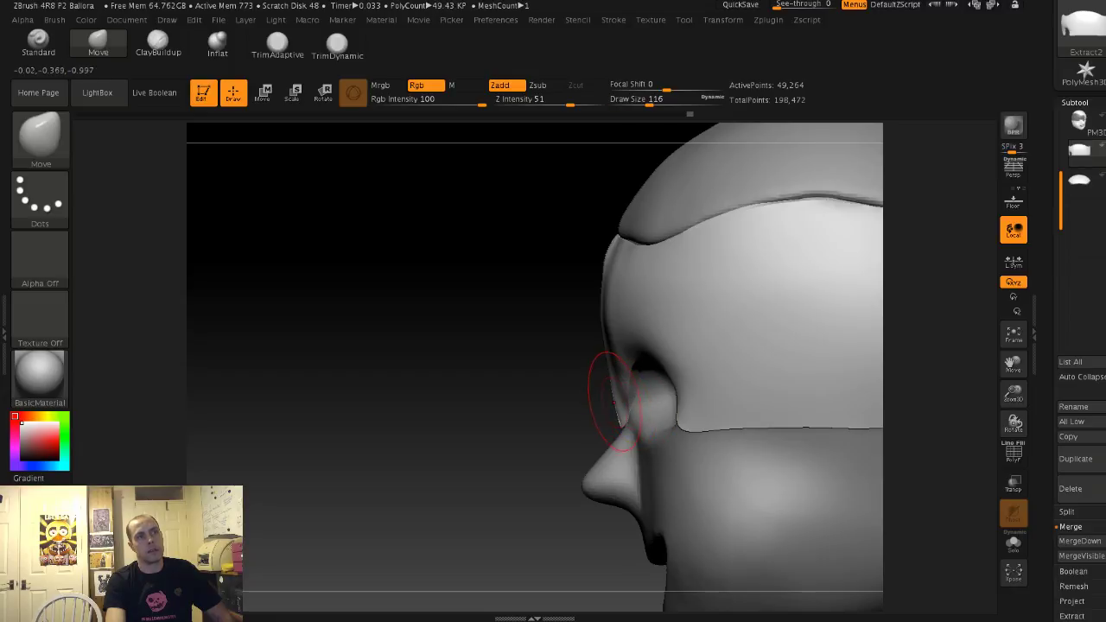
Step: Set the draw size to 83 and smooth the plates' pointed tips at the bridge of the nose
key(bracketleft)
mouse_move(561, 382)
shift+mouse_down()
mouse_move(610, 390)
mouse_move(582, 378)
shift+mouse_up()
key(s)
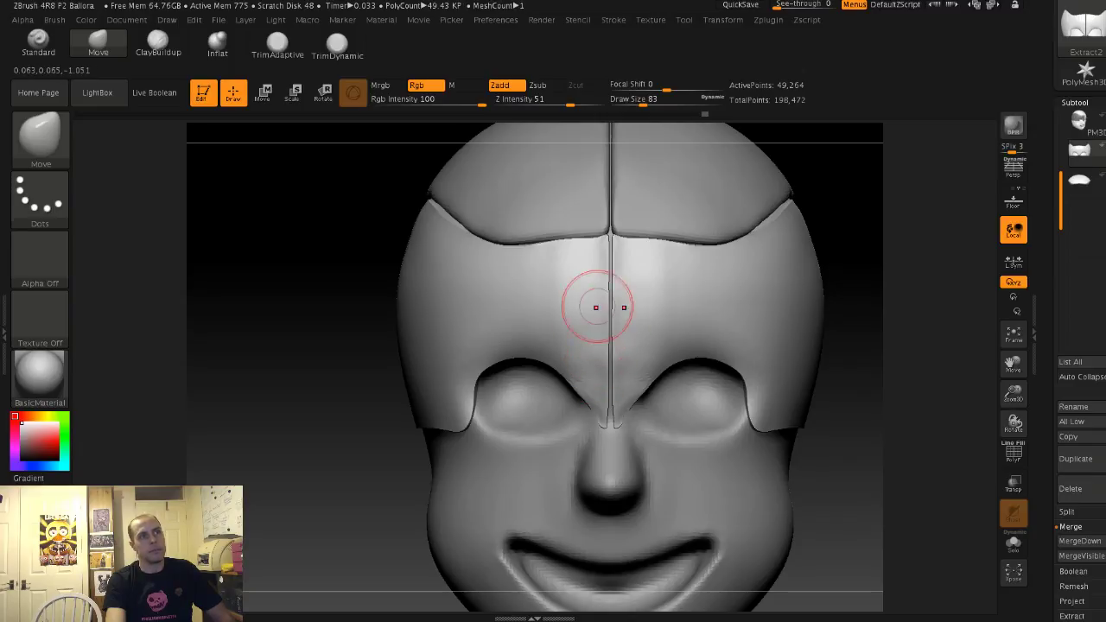
key(shift)
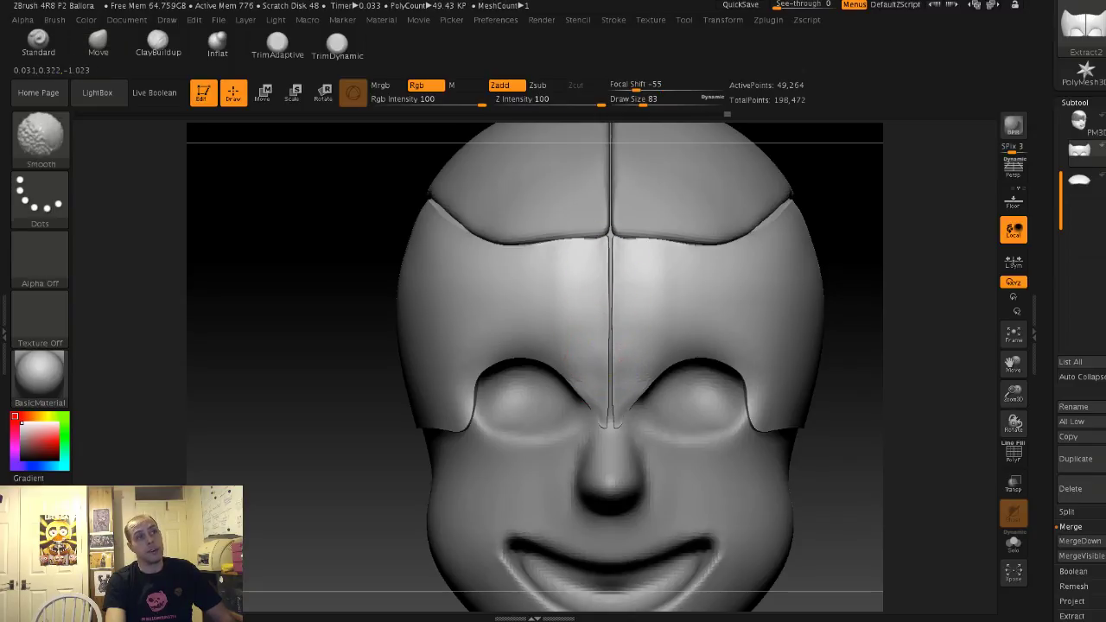
mouse_move(613, 414)
shift+mouse_down()
mouse_move(593, 374)
mouse_move(593, 427)
shift+mouse_up()
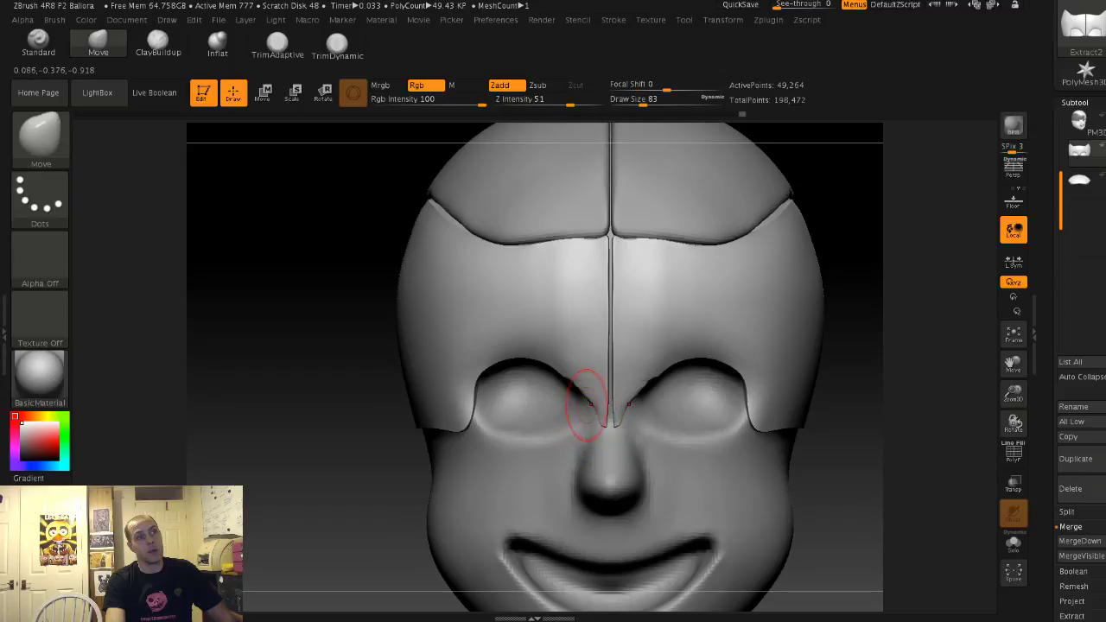
Step: Adjust the plates' inner eye edges beside the nose with the Move brush and set the draw size to 87
mouse_move(854, 416)
mouse_down()
mouse_move(871, 424)
mouse_move(871, 458)
mouse_up()
key(s)
drag(603, 424, 580, 382)
key(s)
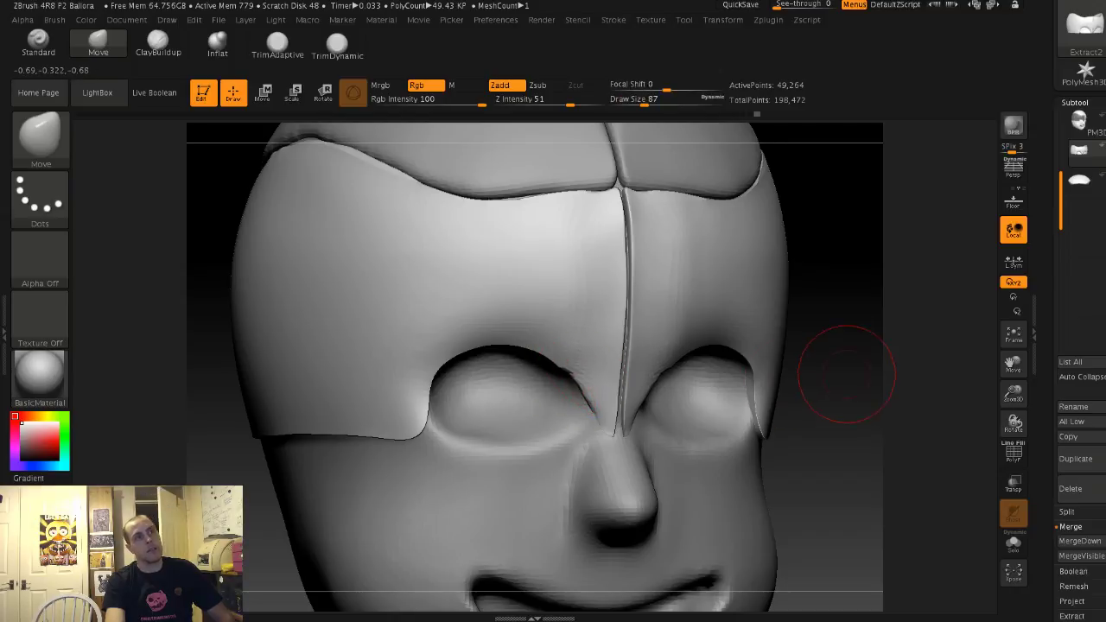
Step: Hide the base head and make the merged face plates the active subtool, leaving only the plates and scalp shown
key(f)
alt+drag(405, 271, 398, 234)
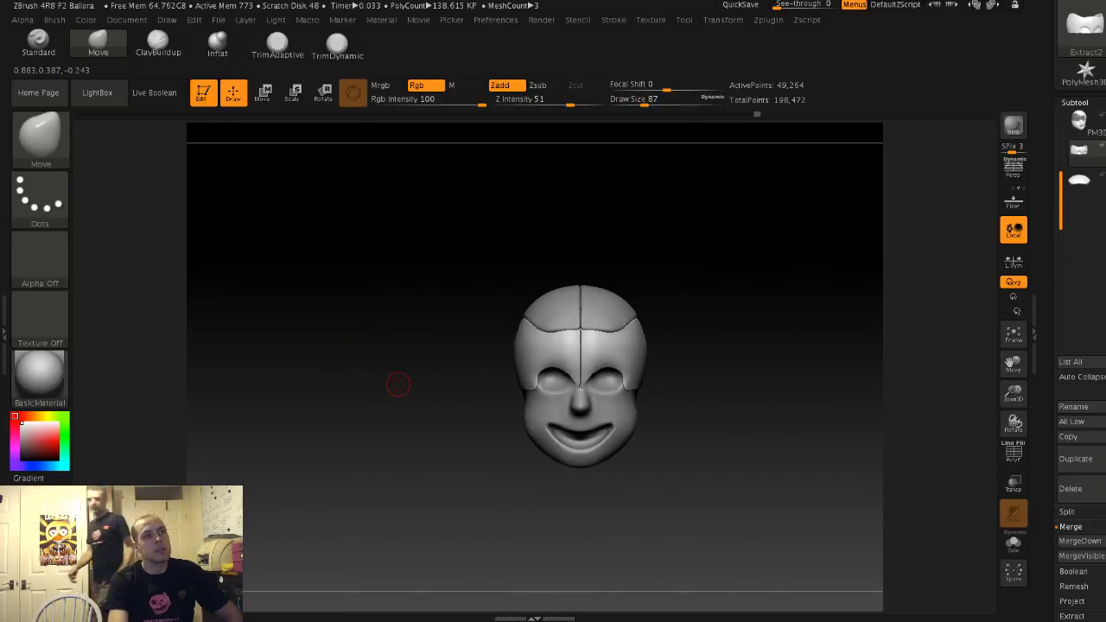
alt+drag(398, 384, 480, 407)
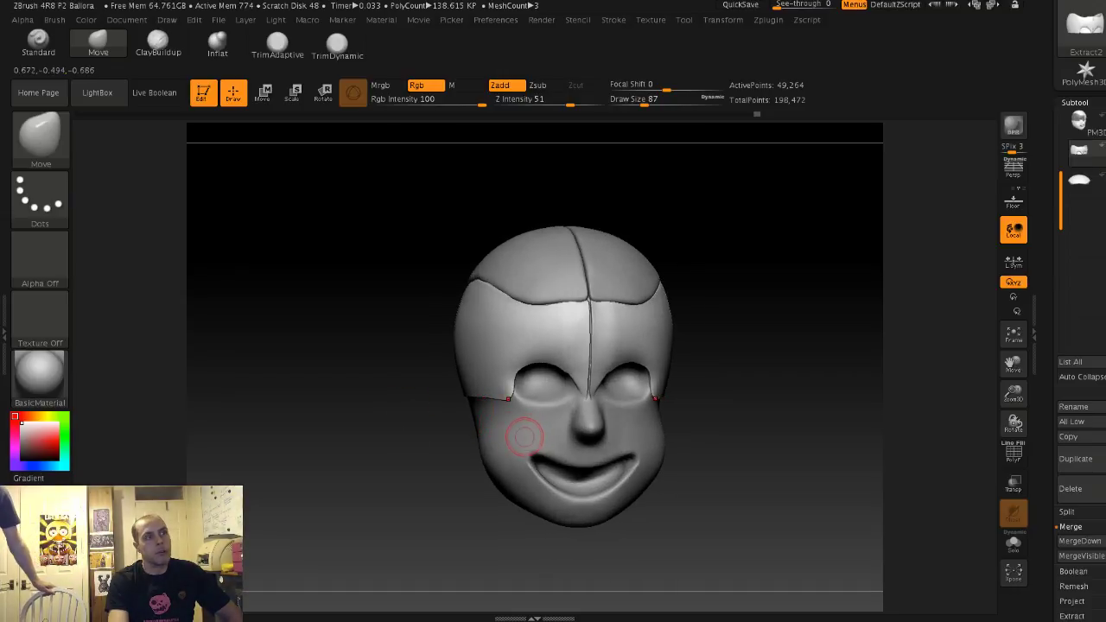
alt+click(500, 430)
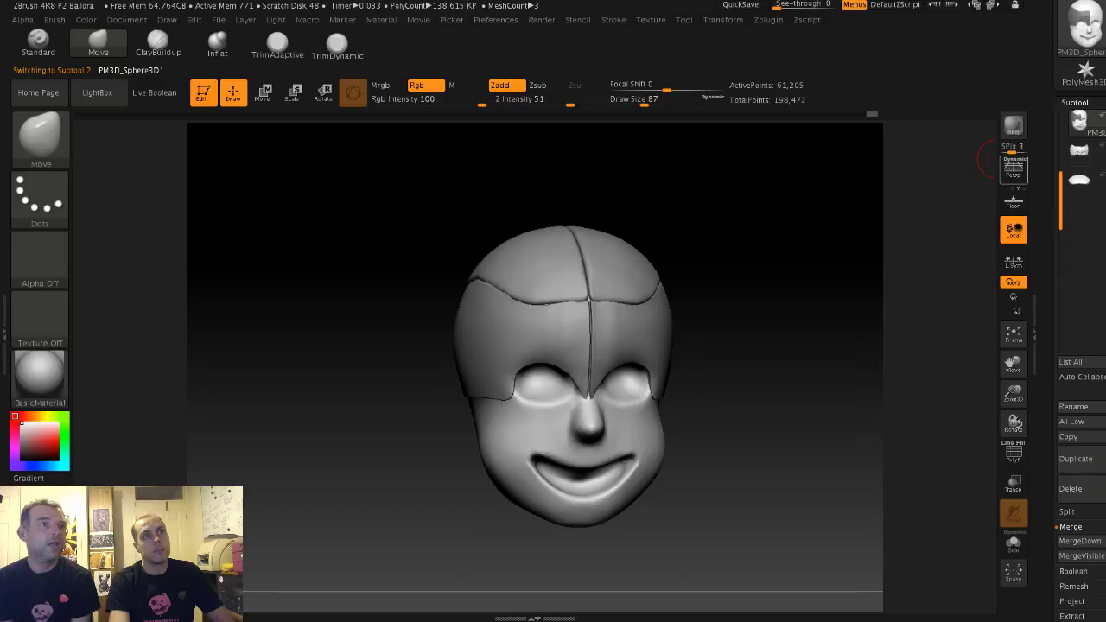
click(1086, 154)
drag(797, 278, 834, 226)
key(f)
drag(338, 234, 278, 230)
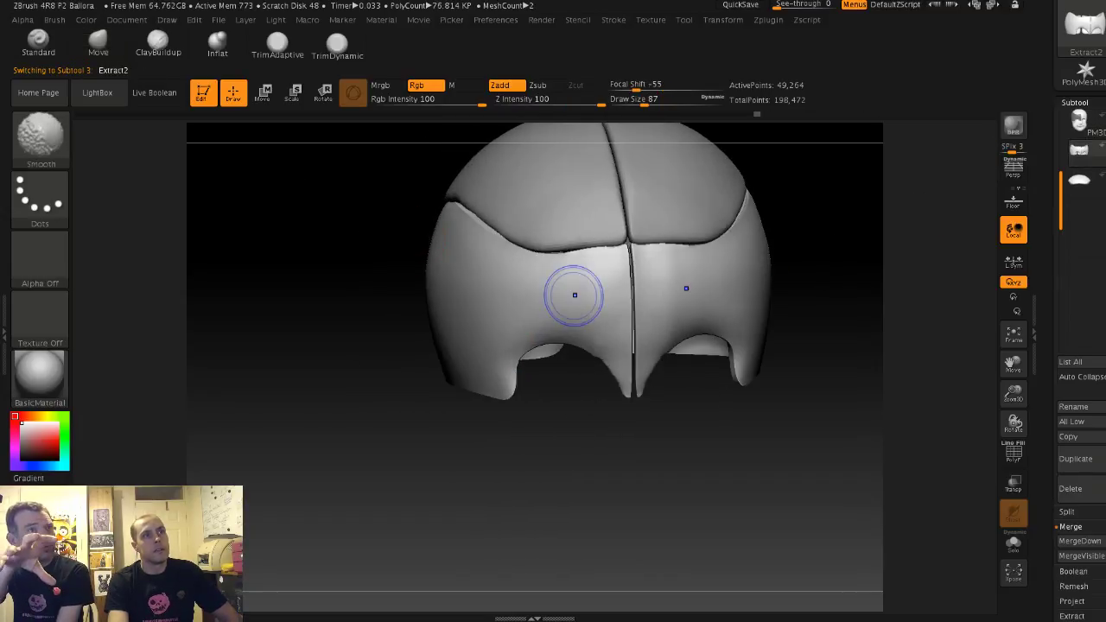
Step: Close the gap between the plates' centre edges at the back of the head with the Move brush at draw size 136
alt+drag(386, 251, 553, 216)
mouse_move(475, 237)
mouse_down()
mouse_move(506, 259)
mouse_move(456, 282)
mouse_move(472, 308)
mouse_move(534, 323)
mouse_move(532, 299)
mouse_up()
key(s)
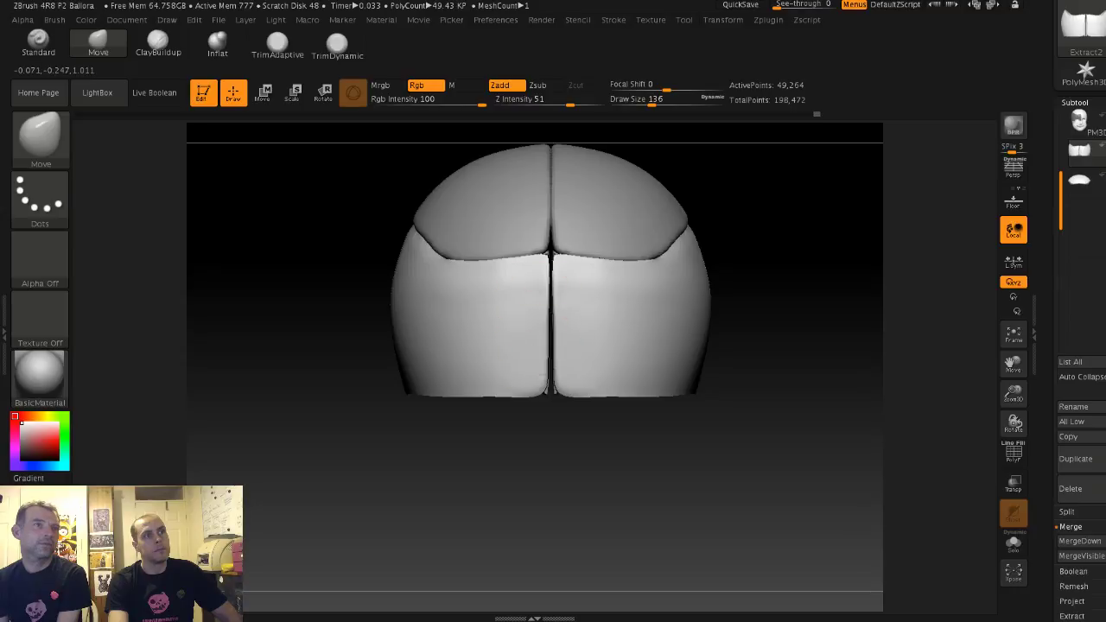
drag(530, 374, 544, 370)
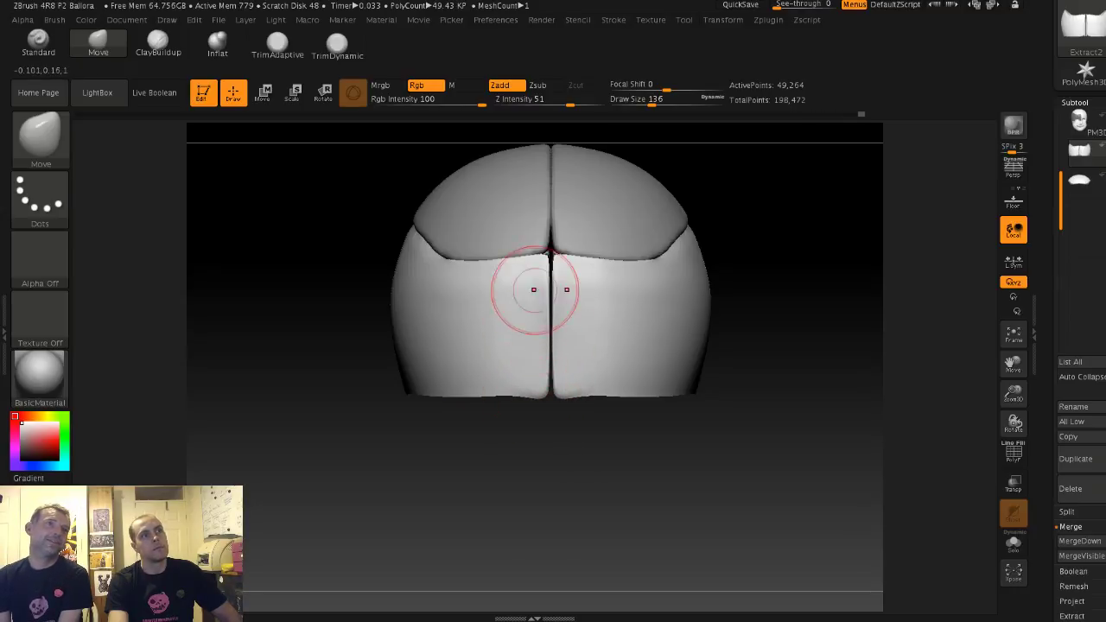
Step: Inspect the plates from several sides and show the base head again
drag(805, 309, 744, 394)
drag(467, 363, 419, 246)
mouse_move(419, 246)
mouse_down()
mouse_move(518, 250)
mouse_move(415, 254)
mouse_move(410, 303)
mouse_move(401, 296)
mouse_up()
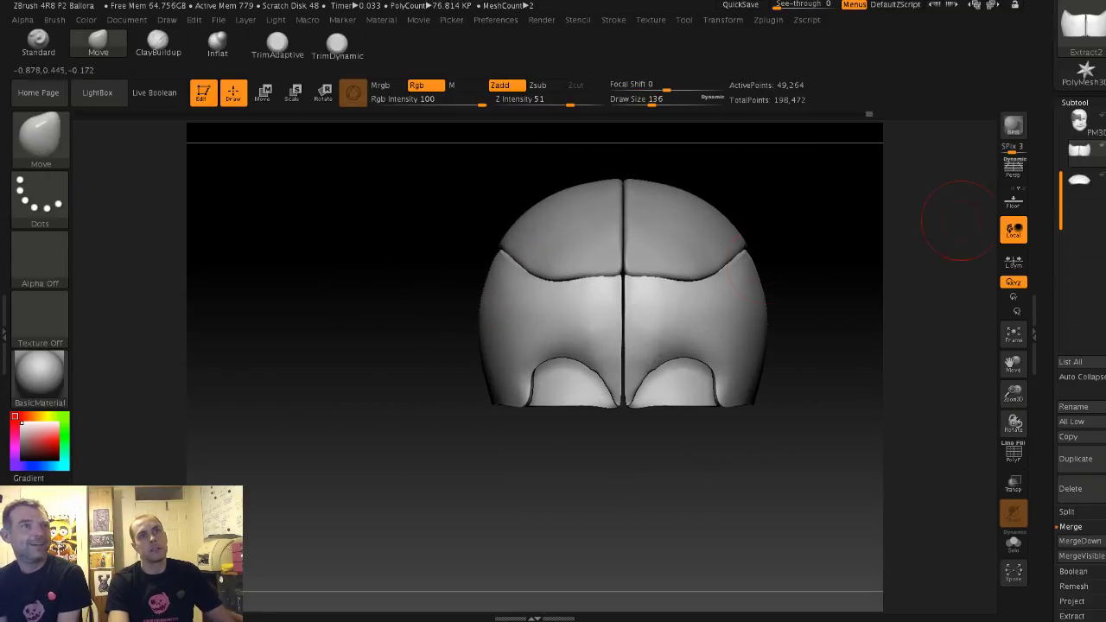
click(1102, 123)
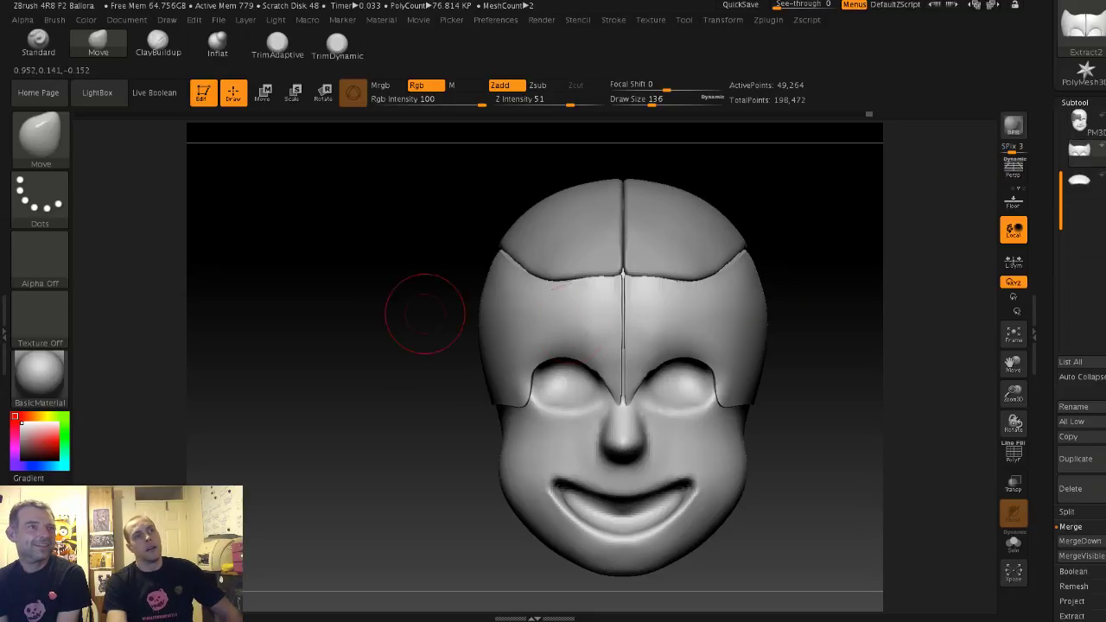
Step: Set the draw size to 104 and make the base head the active subtool
mouse_move(424, 317)
alt+mouse_down()
mouse_move(415, 385)
mouse_move(372, 344)
mouse_move(445, 367)
alt+mouse_up()
key(s)
key(s)
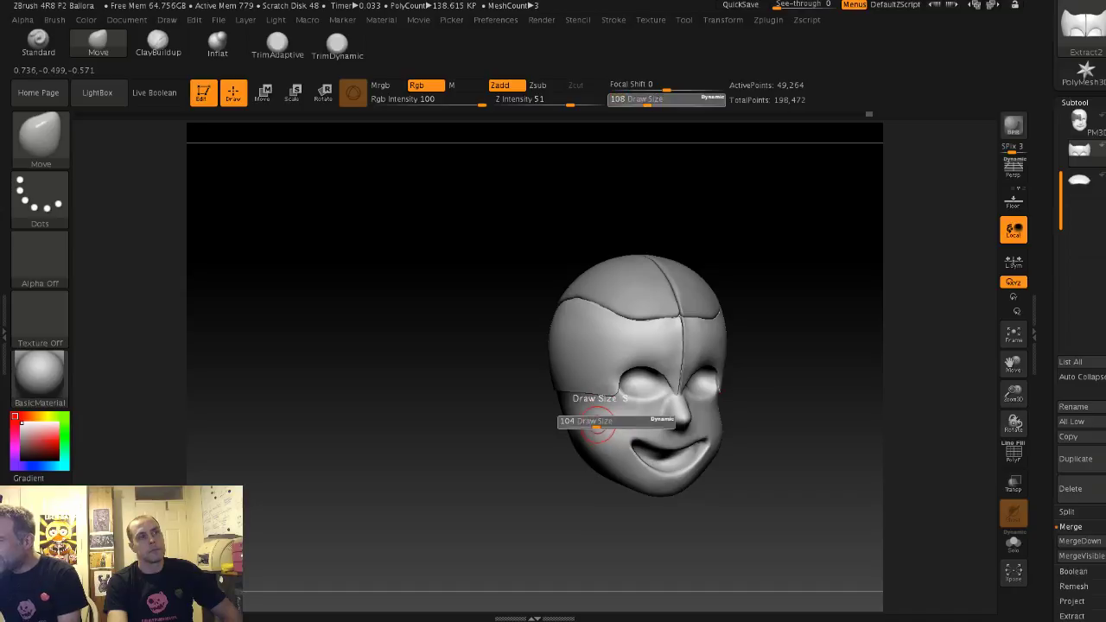
drag(602, 425, 597, 425)
alt+drag(553, 432, 536, 484)
alt+right_drag(621, 447, 607, 384)
right_drag(607, 384, 506, 382)
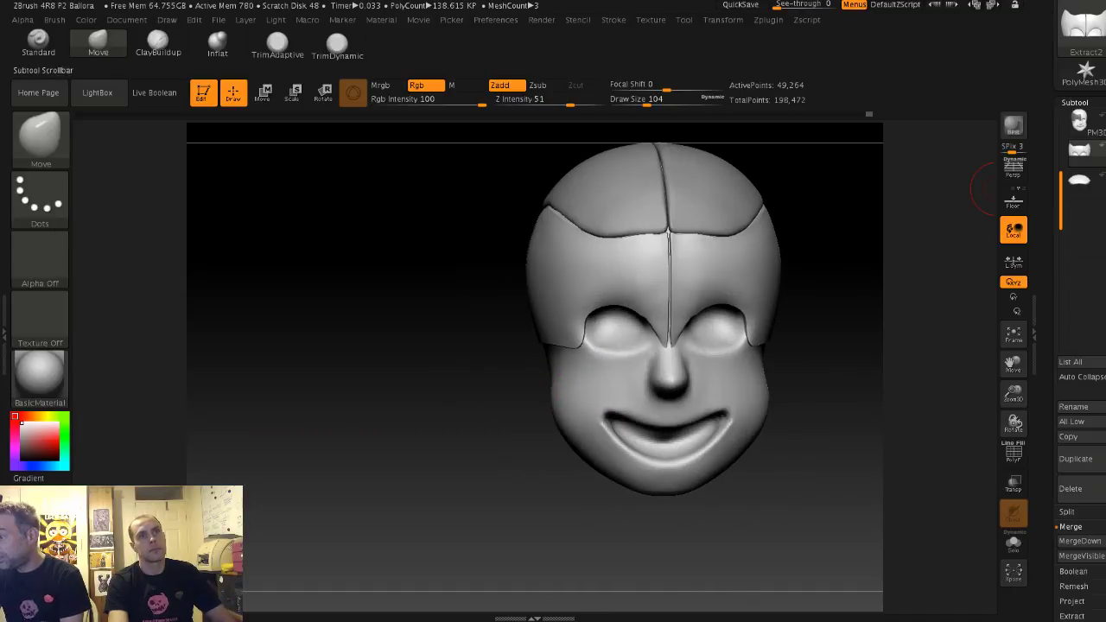
click(1079, 122)
Step: Paint a mask over the cheeks below the face plates and reduce the draw size to 59
drag(424, 348, 499, 347)
ctrl+drag(563, 381, 592, 392)
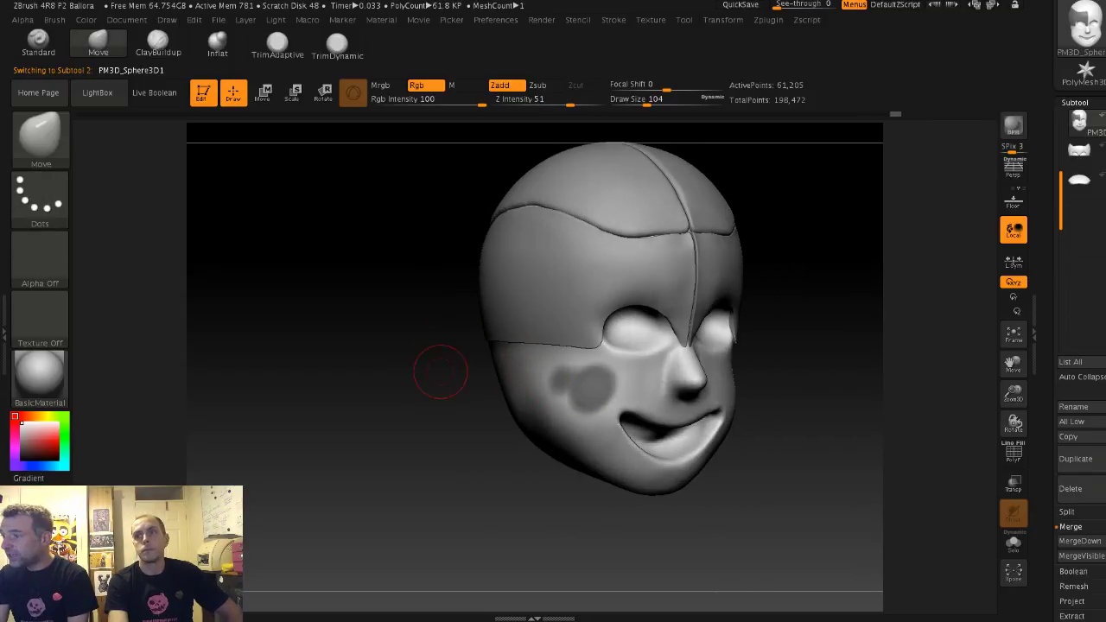
drag(440, 371, 492, 370)
mouse_move(579, 389)
ctrl+mouse_down()
mouse_move(546, 380)
mouse_move(590, 385)
mouse_move(614, 351)
mouse_move(612, 373)
mouse_move(609, 358)
ctrl+mouse_up()
key(s)
mouse_move(433, 323)
mouse_down()
mouse_move(352, 311)
mouse_move(367, 359)
mouse_up()
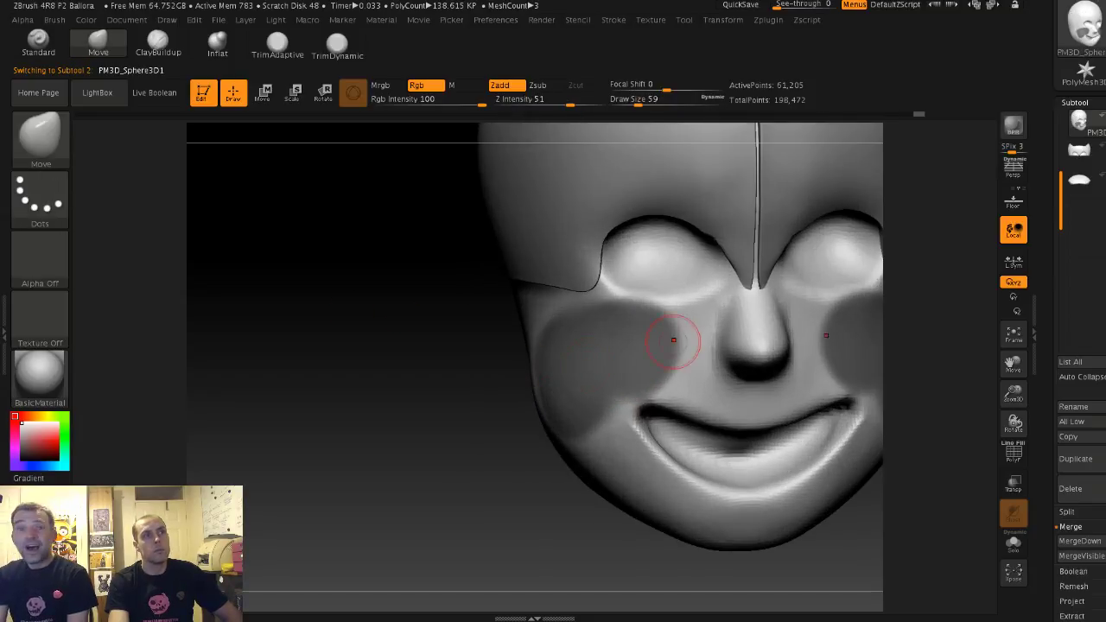
Step: Extend the cheek mask inward and over the sides of the nose with MaskPen, reducing the draw size to 41
key(s)
mouse_move(674, 330)
mouse_down()
mouse_move(675, 314)
mouse_move(701, 362)
mouse_move(692, 356)
mouse_move(725, 304)
mouse_up()
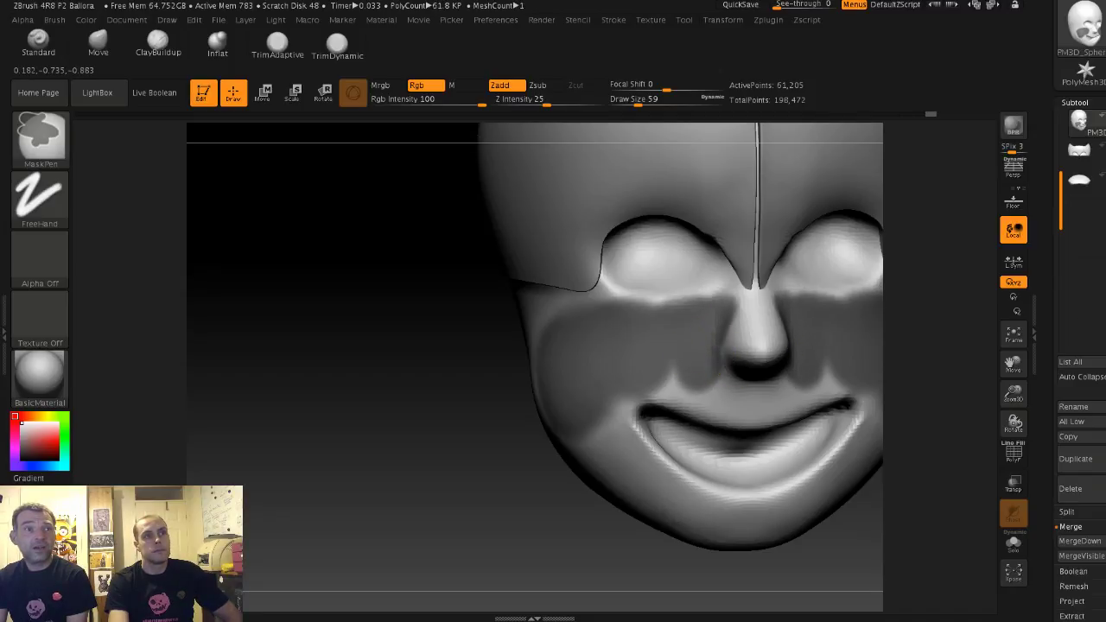
mouse_move(508, 346)
mouse_down()
mouse_move(456, 347)
mouse_move(546, 339)
mouse_up()
mouse_move(719, 322)
ctrl+mouse_down()
mouse_move(742, 328)
mouse_move(752, 351)
mouse_move(720, 380)
ctrl+mouse_up()
key(bracketleft)
key(bracketleft)
mouse_move(476, 316)
mouse_down()
mouse_move(413, 313)
mouse_move(545, 313)
mouse_up()
ctrl+drag(728, 357, 743, 381)
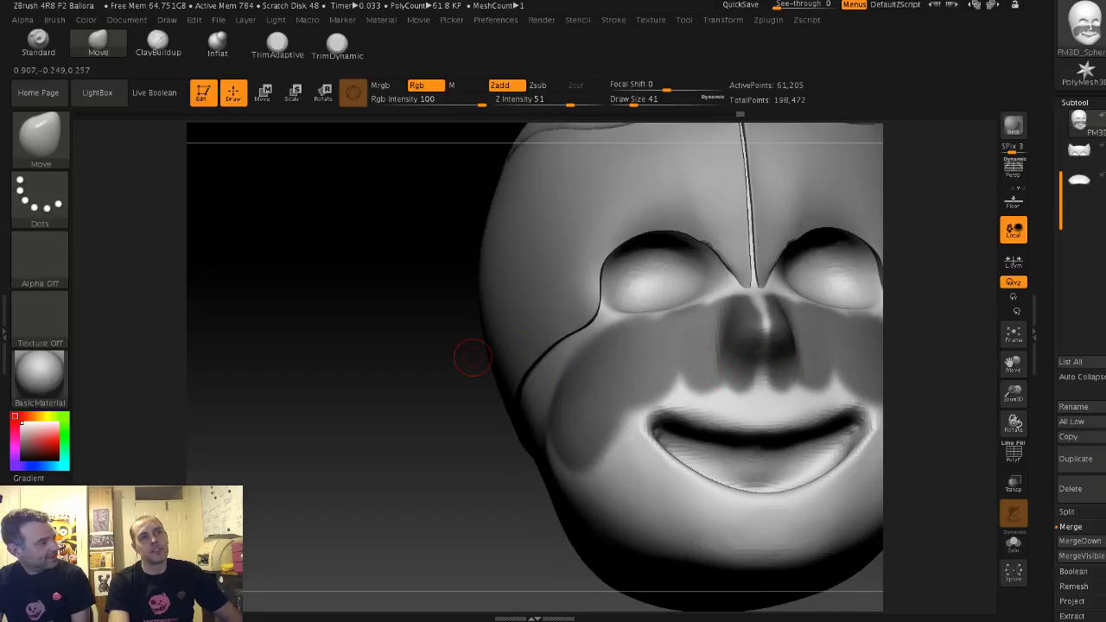
Step: Clear the painted mask from the head and change the MaskPen stroke to DragRect
drag(473, 357, 439, 337)
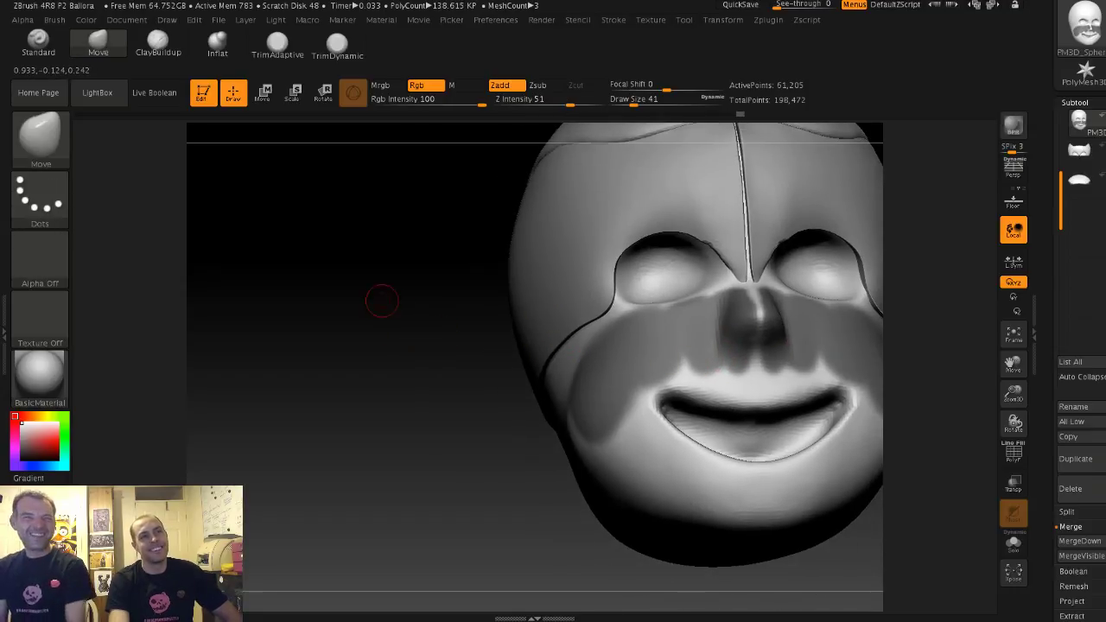
shift+drag(382, 301, 369, 342)
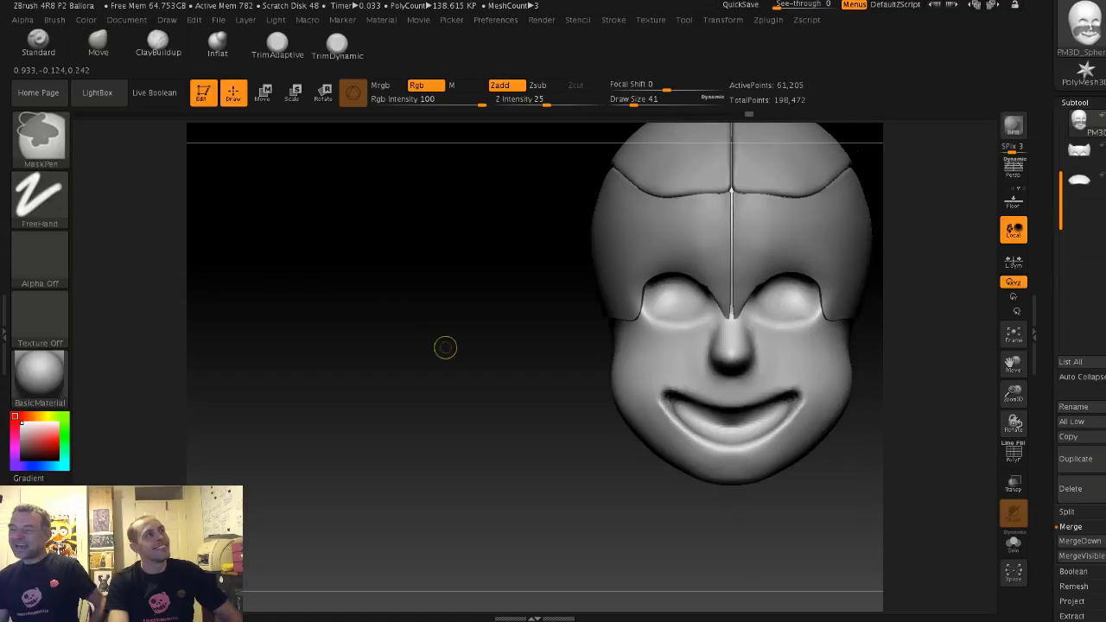
click(40, 197)
click(174, 207)
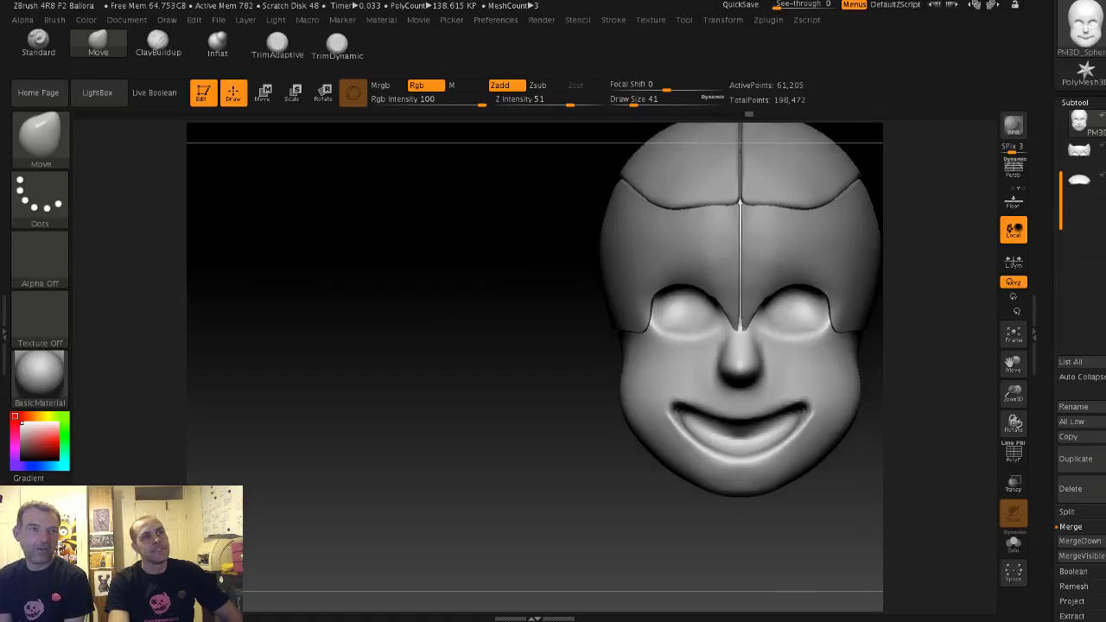
Step: Try masking the whole lower face below the eyes with a rectangle, and undo that mask
ctrl+drag(485, 309, 608, 408)
ctrl+drag(732, 506, 733, 507)
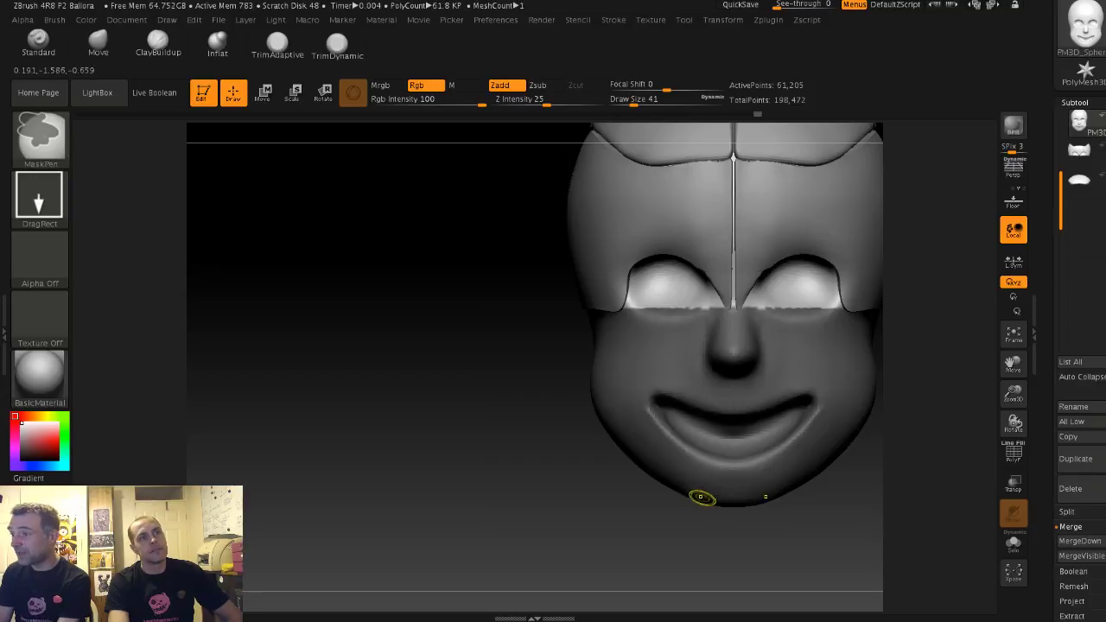
key(ctrl+z)
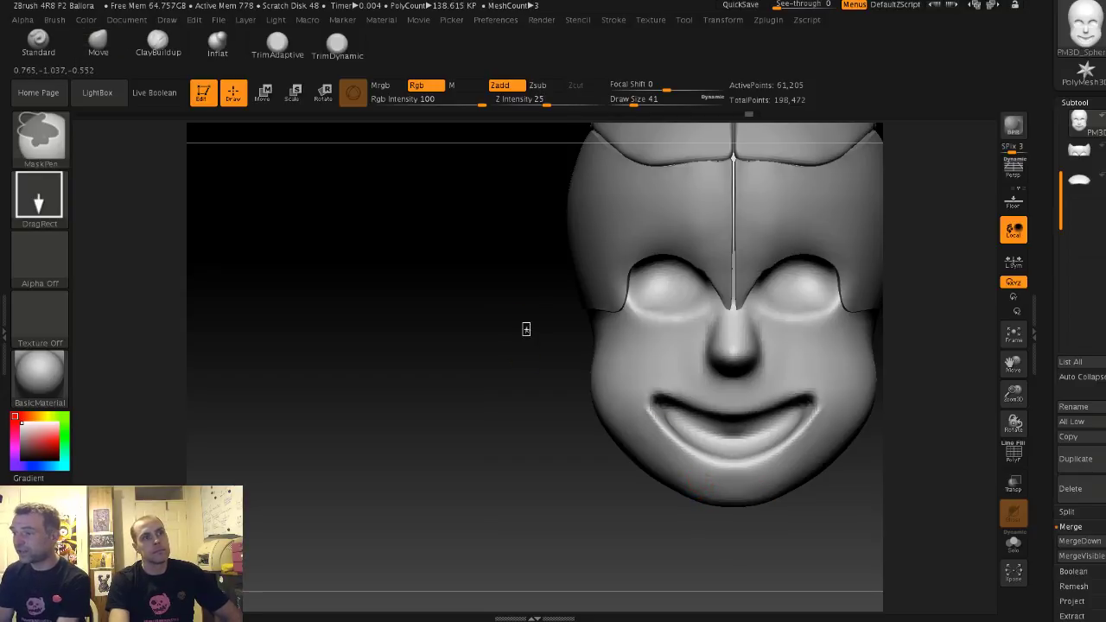
Step: Mask one half of the lower face, from below the eye to the chin, with a rectangle and select the ClayBuildup brush
ctrl+drag(524, 323, 626, 418)
mouse_move(571, 322)
ctrl+mouse_down()
mouse_move(723, 466)
mouse_move(727, 515)
ctrl+mouse_up()
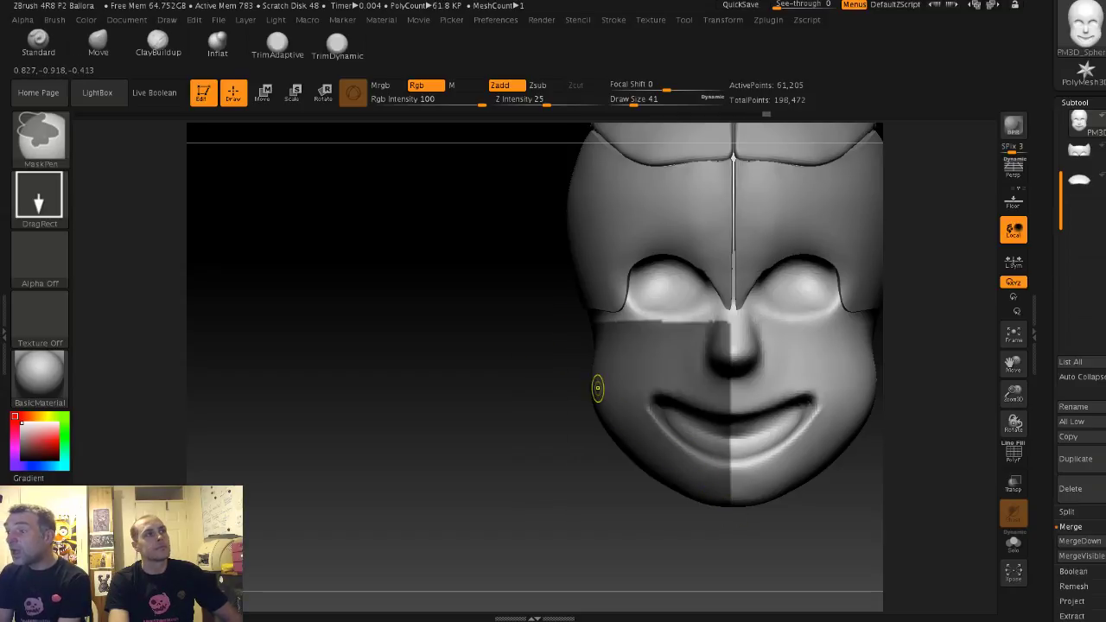
click(158, 43)
Step: Set the MaskPen to the FreeHand stroke at draw size 37 and extend the lower-face mask up to the plate seam beside the eye
alt+drag(480, 247, 490, 296)
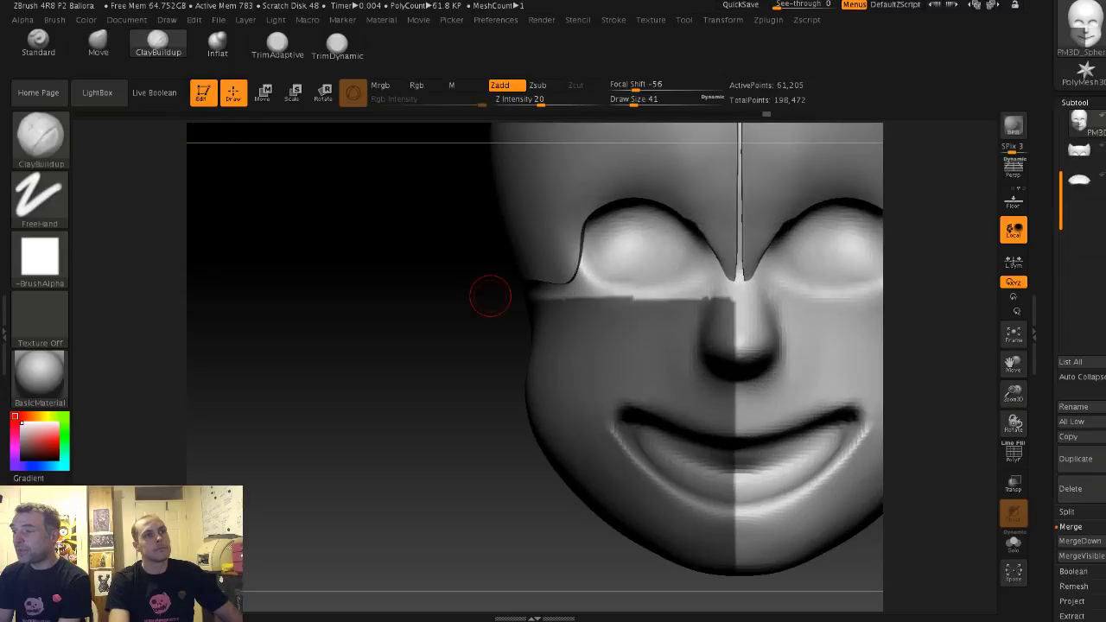
key(s)
drag(647, 310, 643, 308)
drag(491, 295, 521, 292)
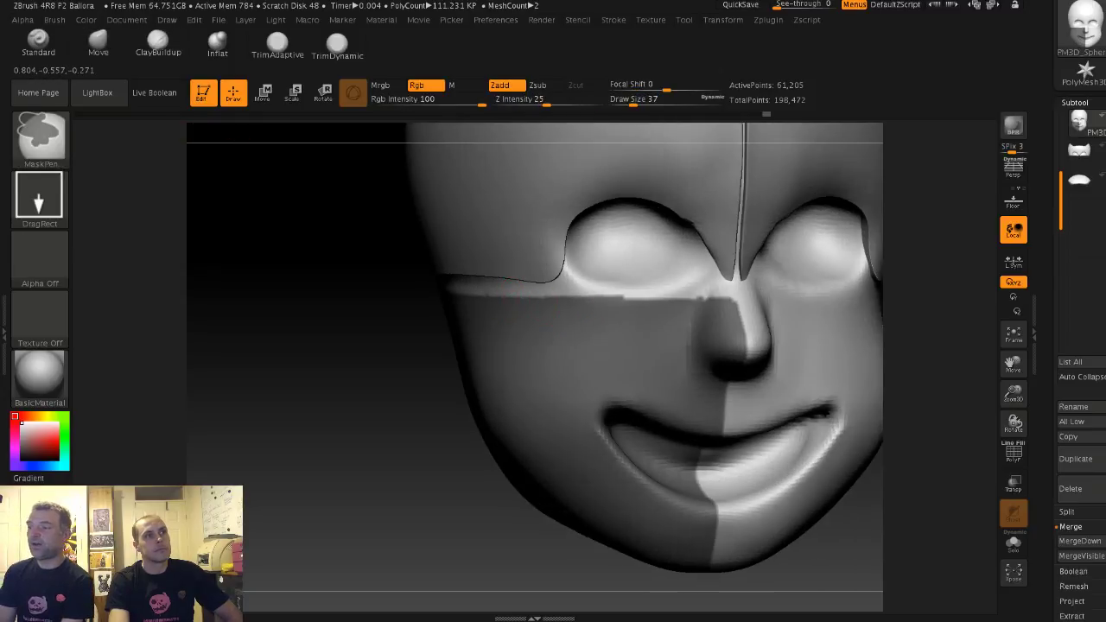
ctrl+click(39, 197)
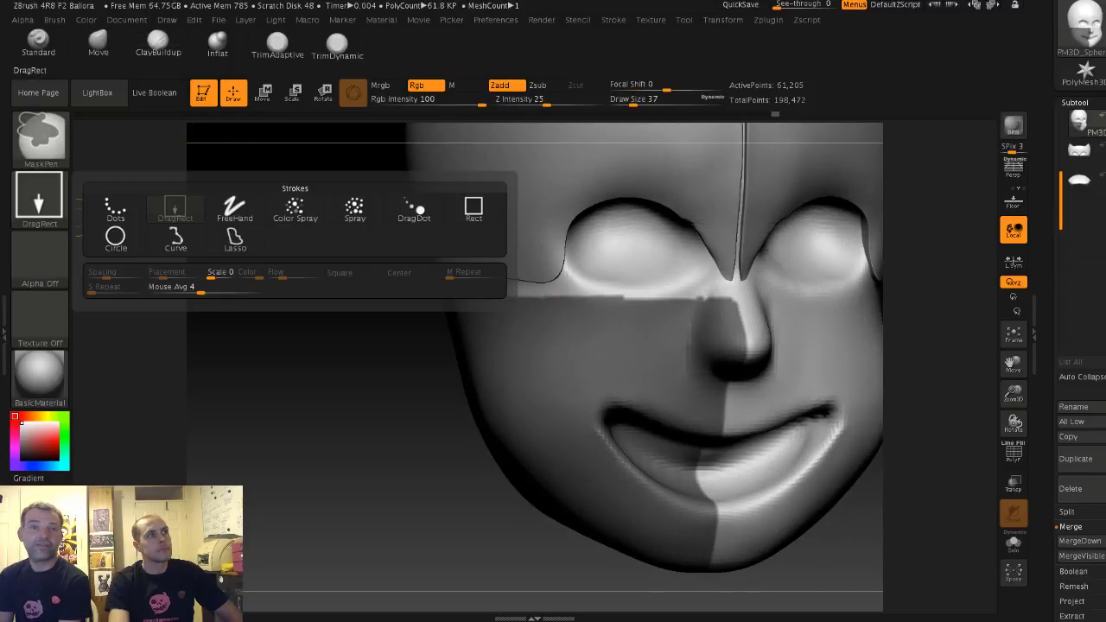
click(234, 209)
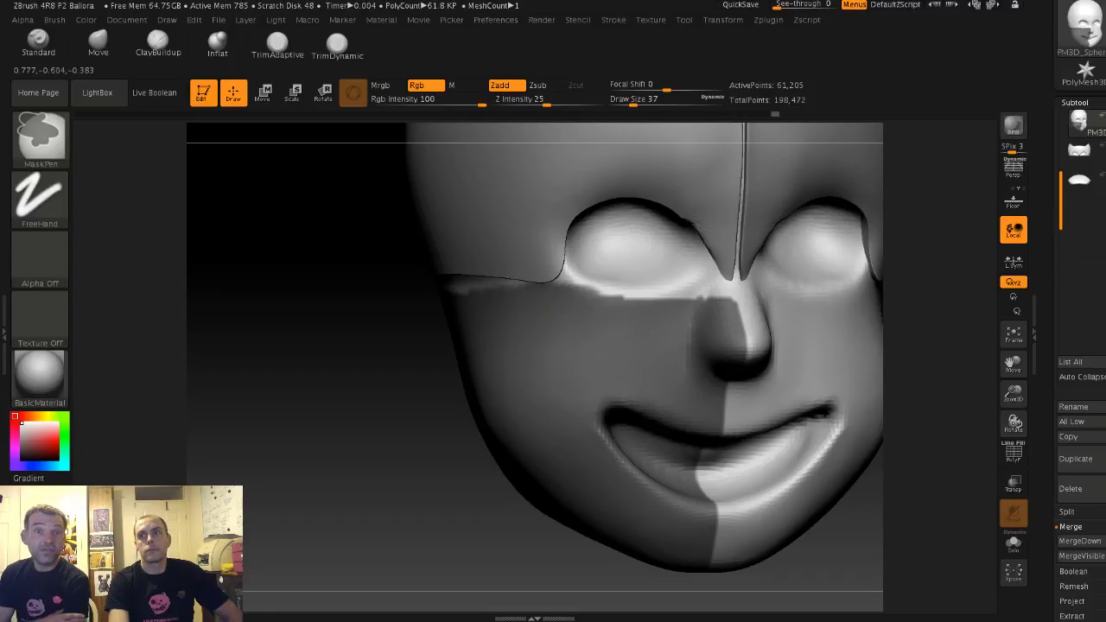
mouse_move(441, 299)
mouse_down()
mouse_move(399, 300)
mouse_move(528, 303)
mouse_up()
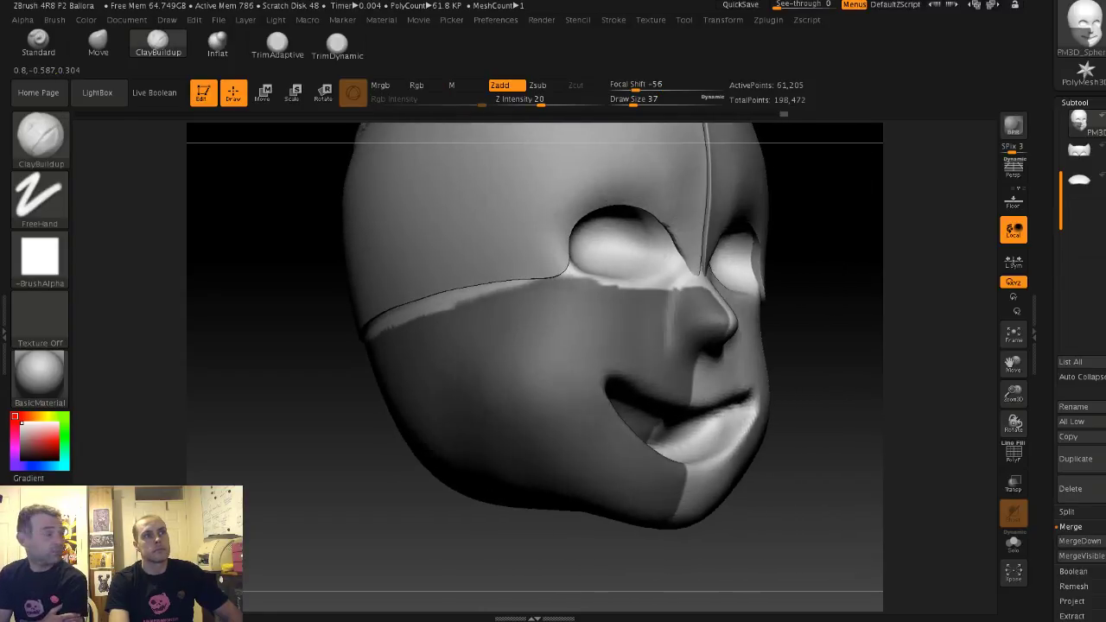
Step: Paint the mask tight beneath the eye and onto the nose bridge, reducing the draw size to 22
mouse_move(527, 303)
right_down()
mouse_move(572, 291)
mouse_move(557, 294)
right_up()
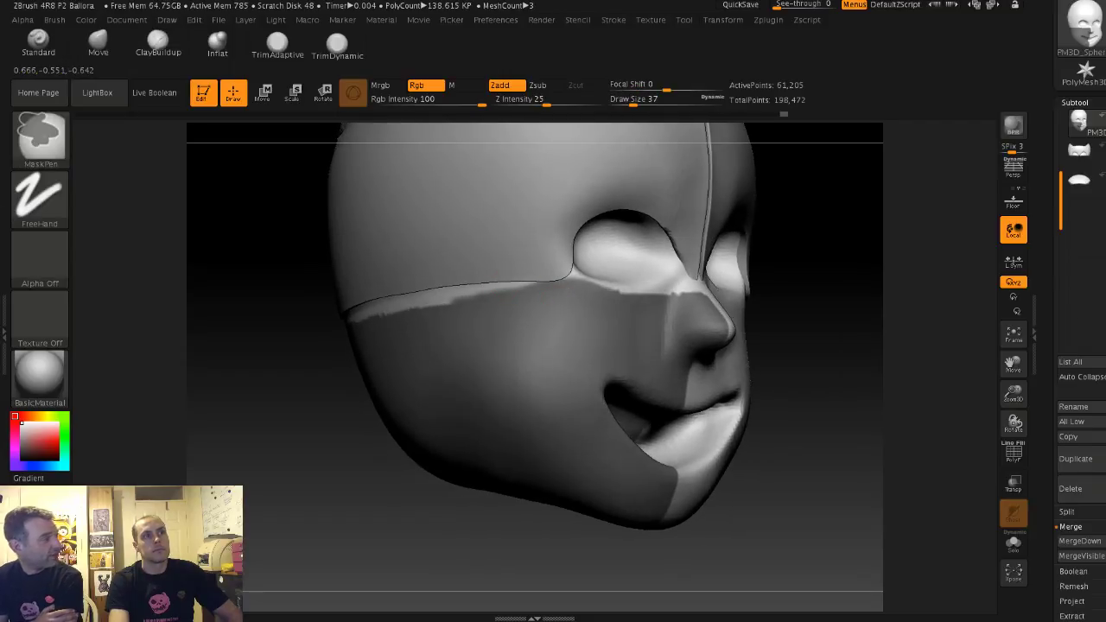
drag(832, 333, 804, 347)
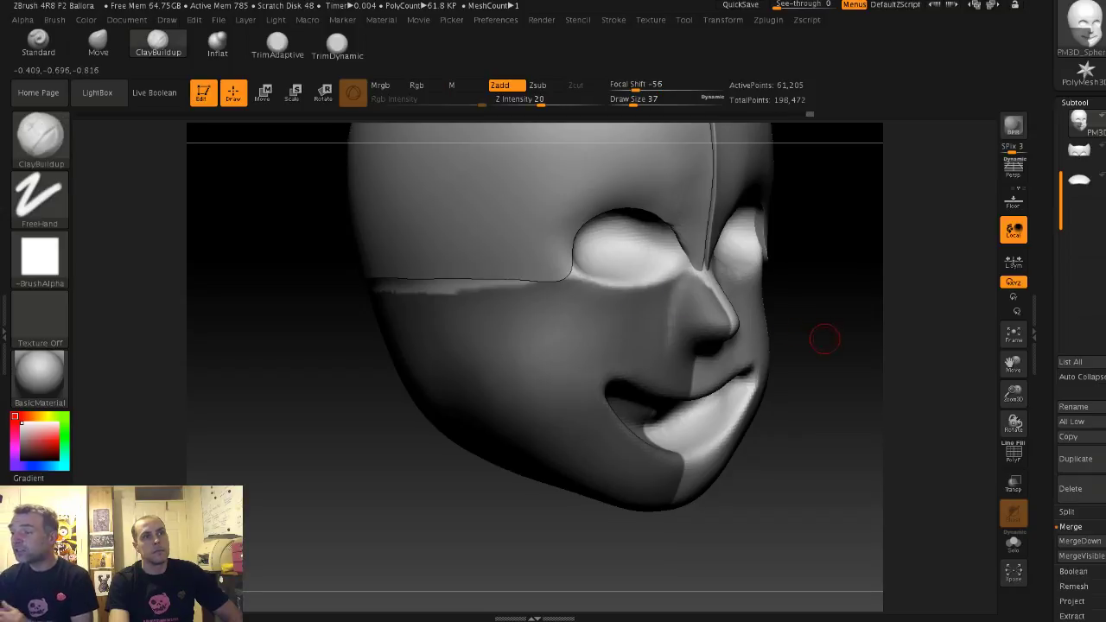
drag(827, 333, 691, 290)
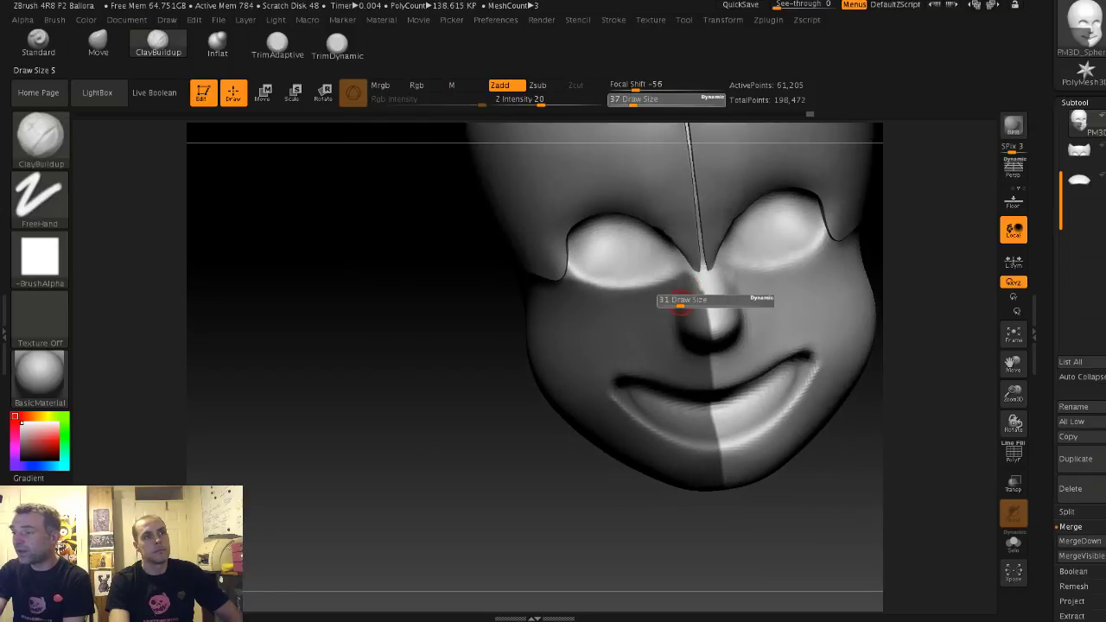
alt+drag(375, 285, 383, 297)
key(ctrl)
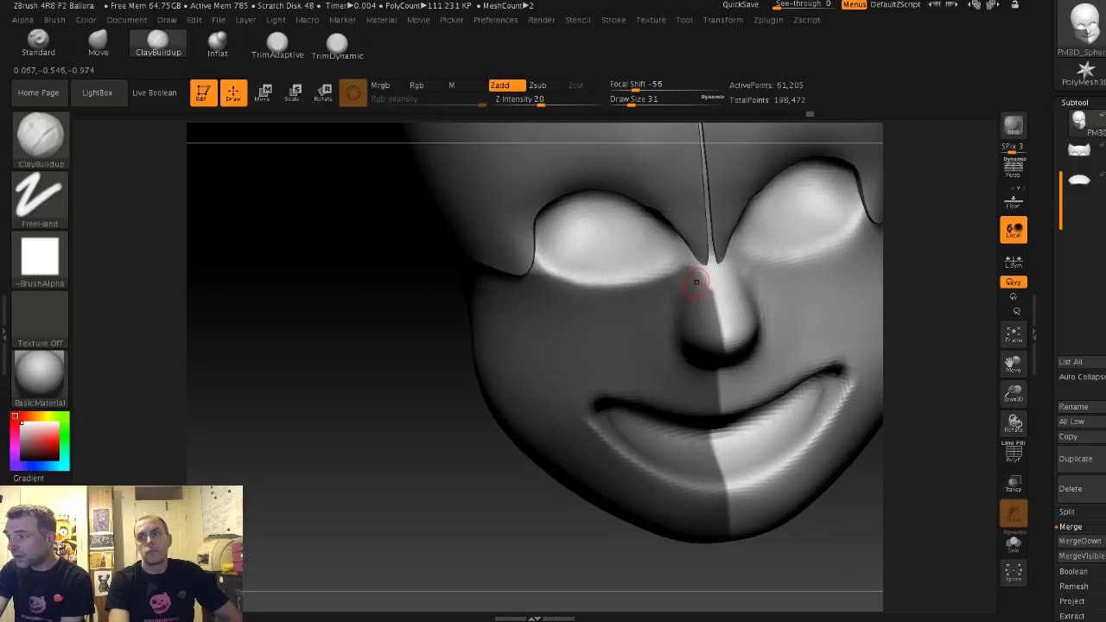
key(ctrl)
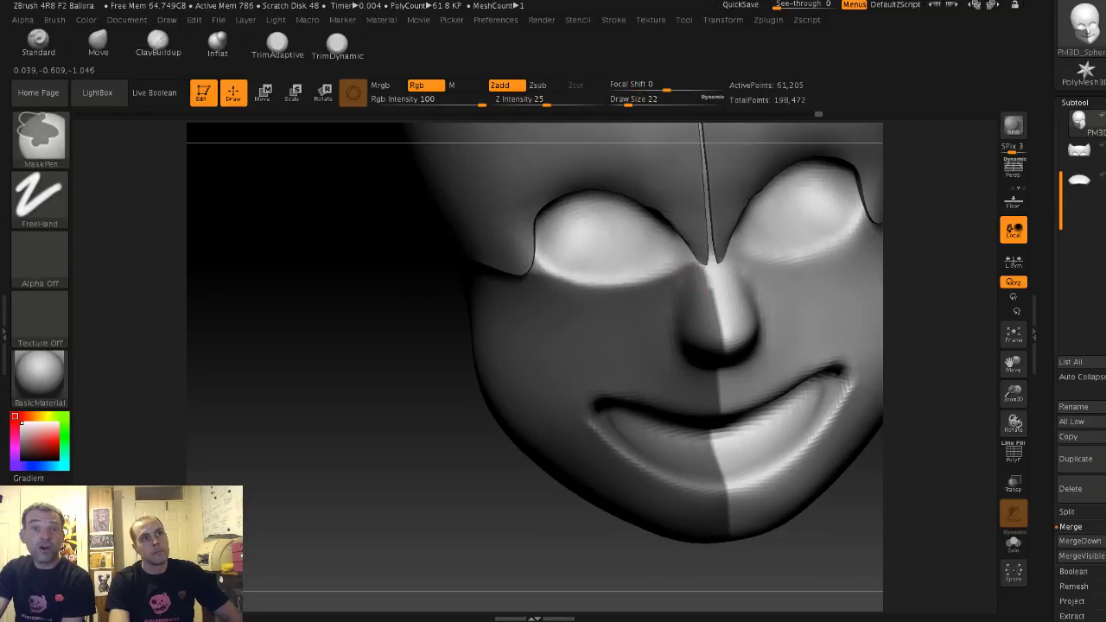
mouse_move(693, 267)
ctrl+right_down()
mouse_move(379, 272)
mouse_move(464, 267)
ctrl+right_up()
Step: Extend the mask along the seam at the side and back of the head, using draw sizes 90 and 68
key(s)
mouse_move(464, 268)
mouse_down()
mouse_move(554, 259)
mouse_move(623, 276)
mouse_up()
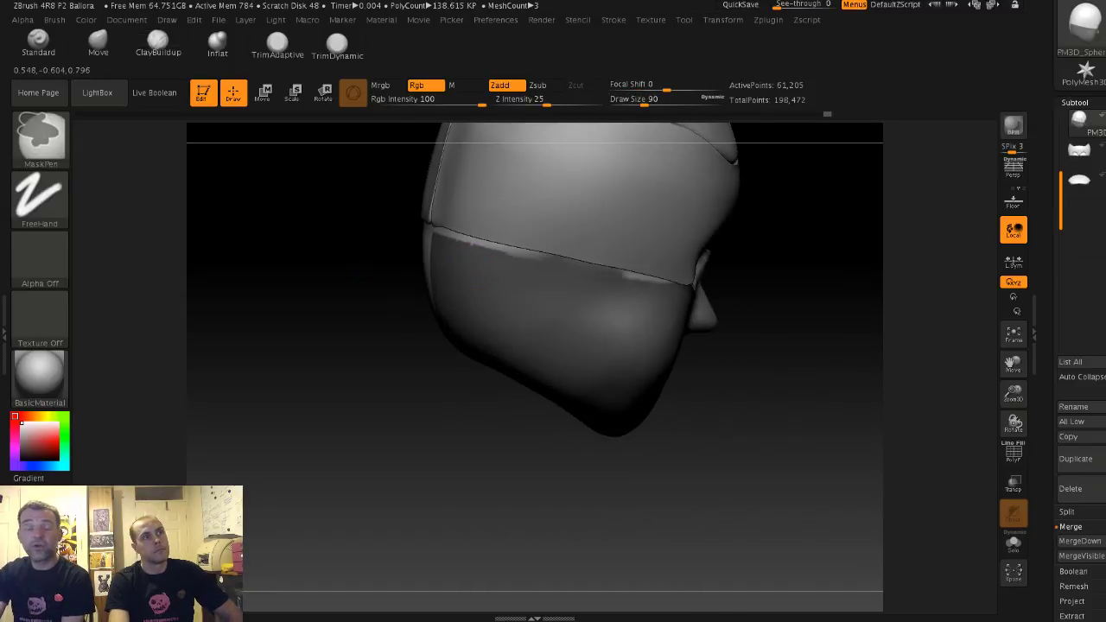
right_drag(462, 281, 514, 253)
key(s)
drag(514, 254, 512, 253)
drag(309, 234, 417, 257)
key(ctrl)
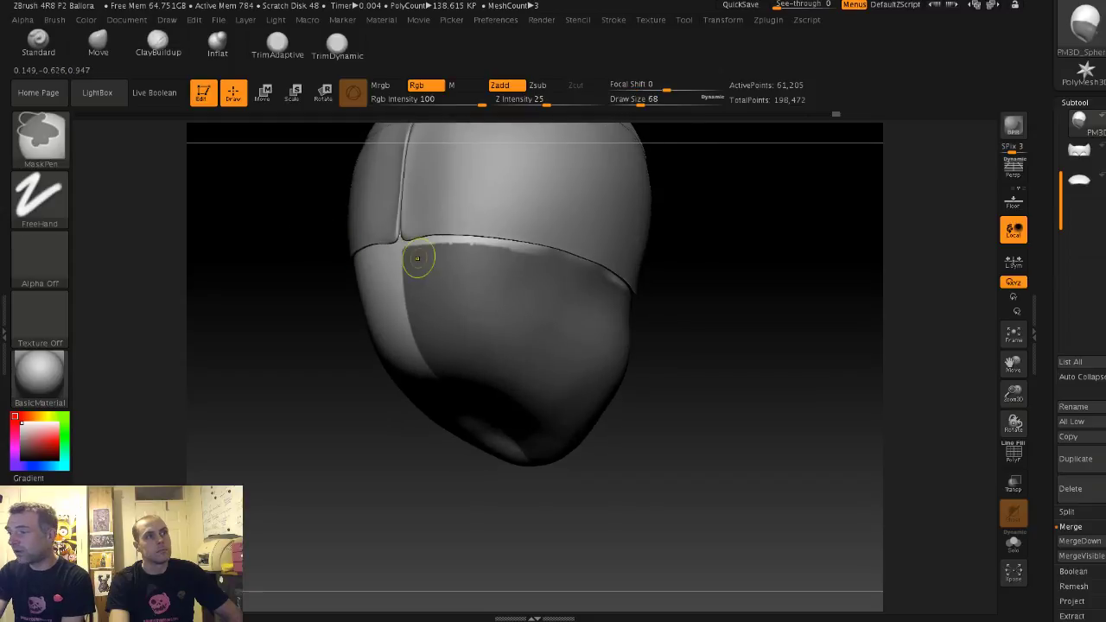
Step: Fill the remaining gaps in the mask along the rear and side seams with the MaskPen at draw size 37
key(s)
drag(519, 263, 512, 263)
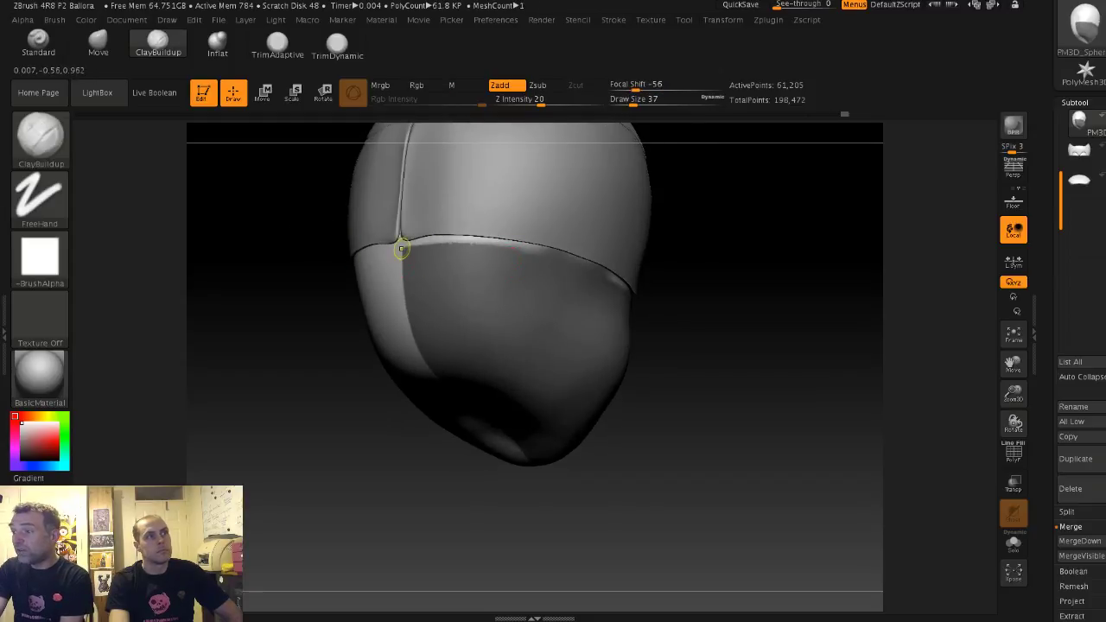
key(ctrl)
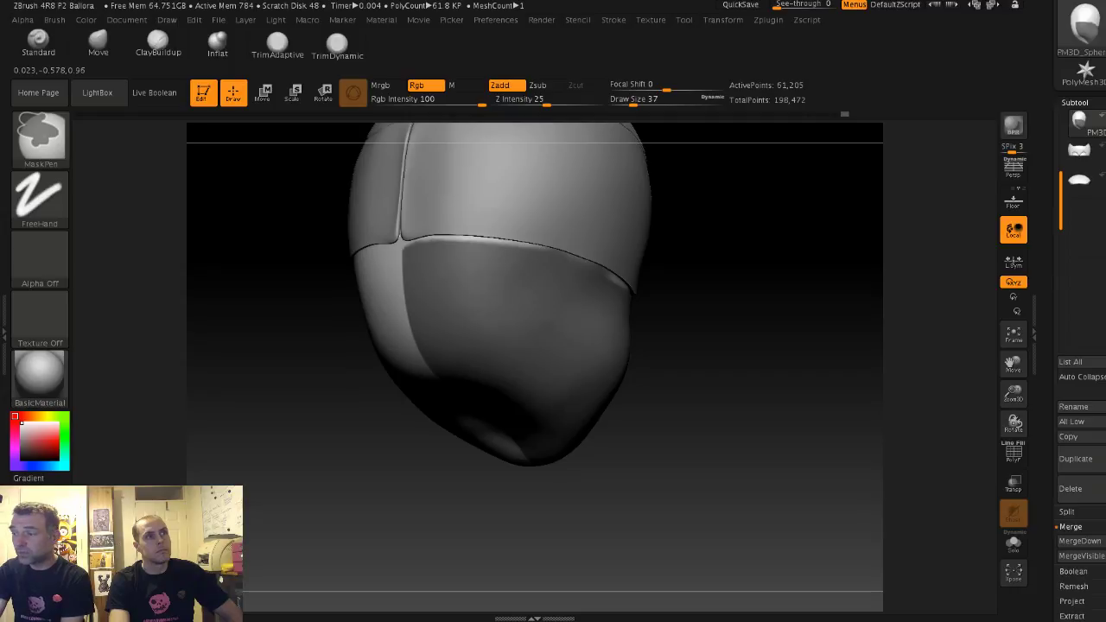
drag(728, 299, 627, 306)
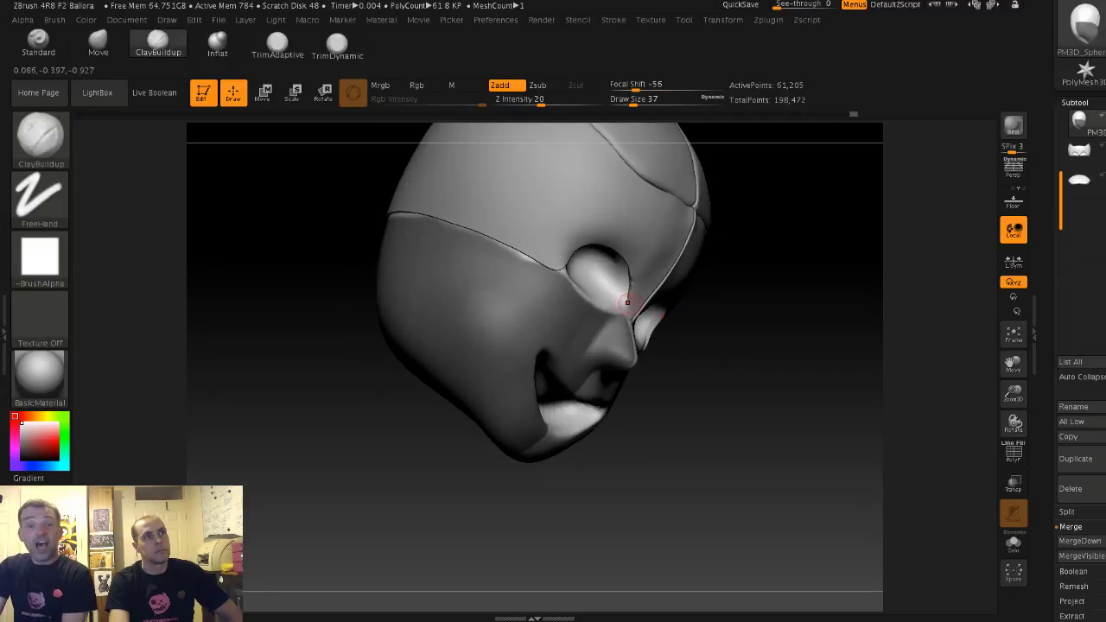
ctrl+drag(533, 261, 514, 255)
drag(344, 206, 380, 207)
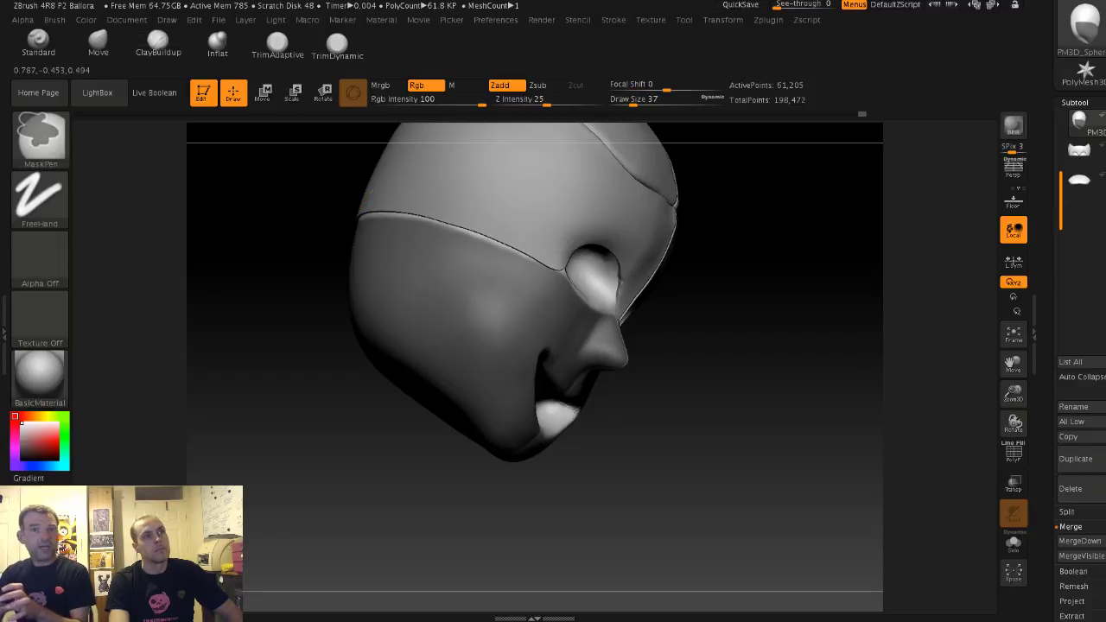
mouse_move(234, 203)
mouse_down()
mouse_move(316, 250)
mouse_move(378, 244)
mouse_move(362, 257)
mouse_up()
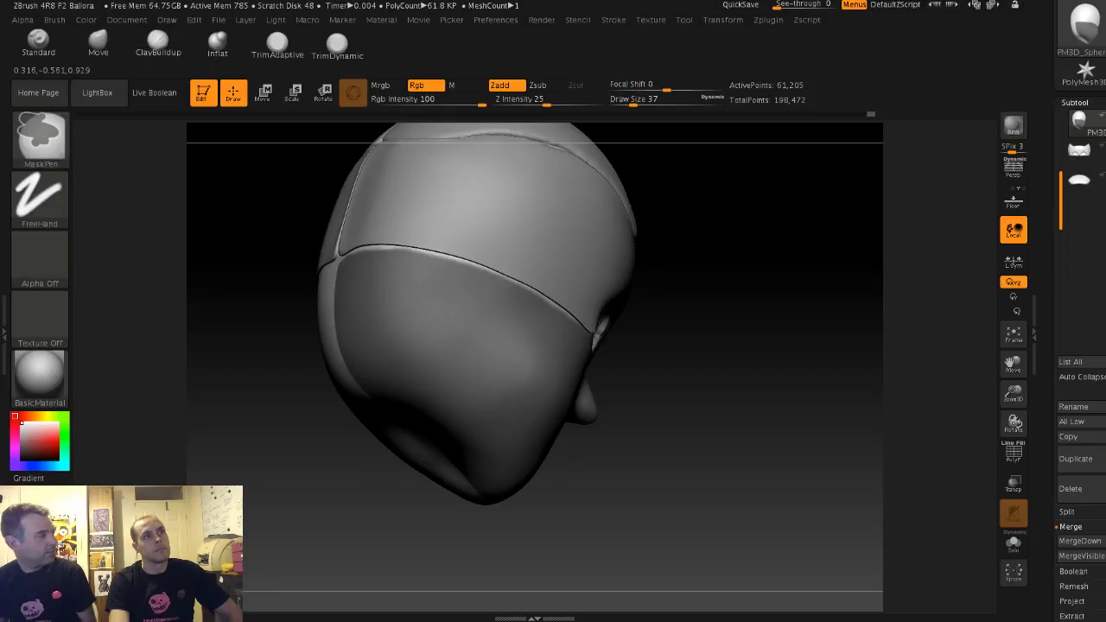
Step: Extract the masked half of the lower face as a new subtool and make it the active subtool
drag(804, 302, 704, 379)
drag(705, 380, 726, 403)
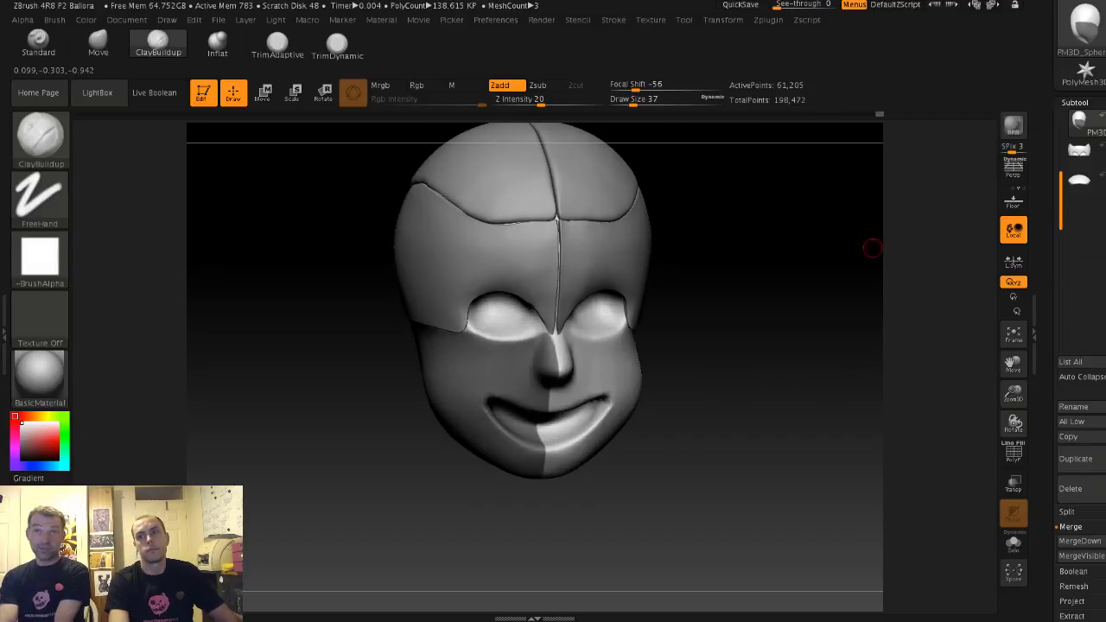
drag(748, 273, 708, 280)
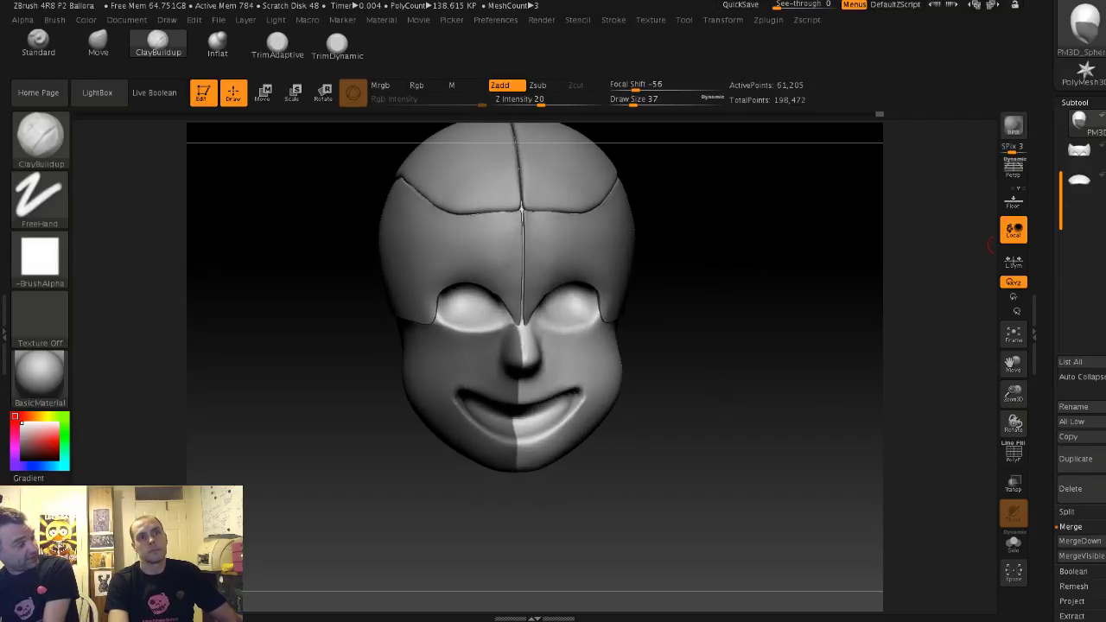
click(1072, 616)
click(1072, 609)
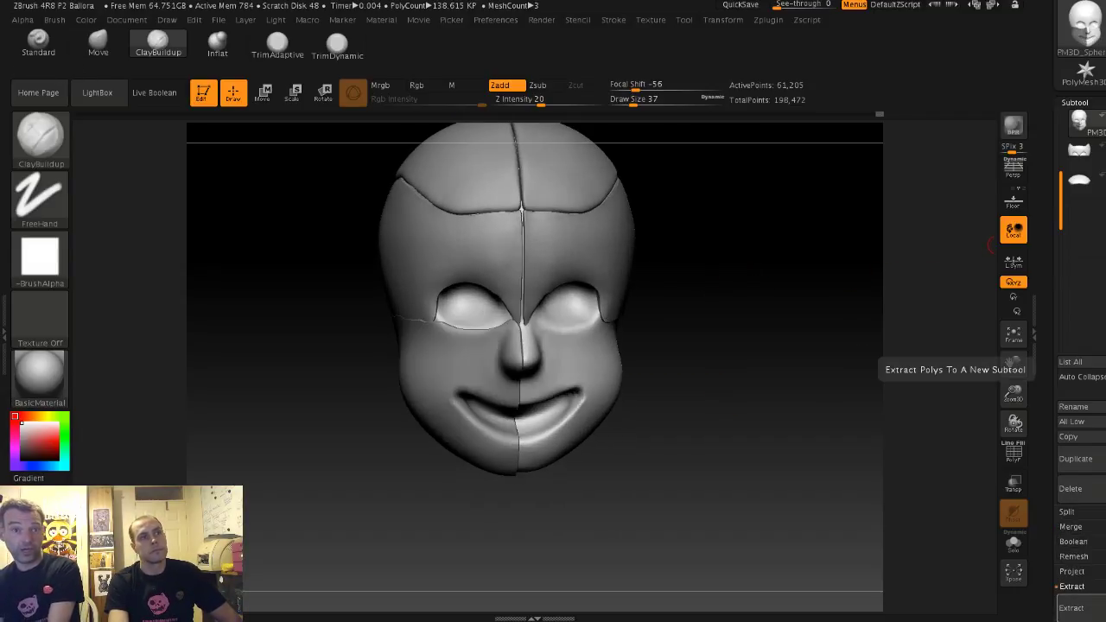
alt+click(488, 428)
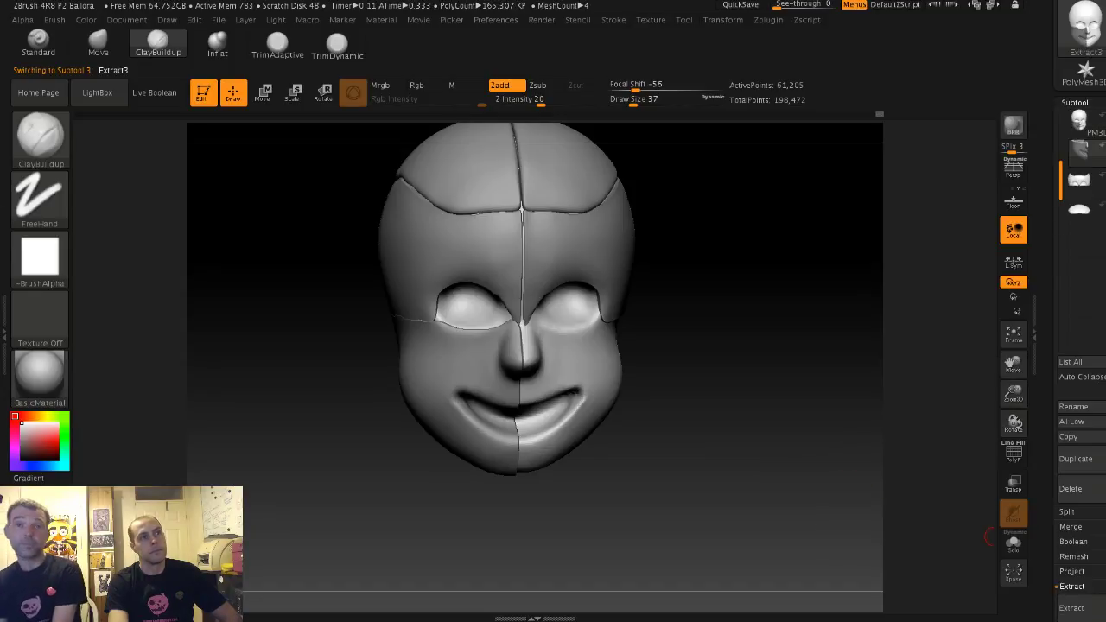
drag(661, 428, 786, 430)
mouse_move(830, 462)
mouse_down()
mouse_move(816, 464)
mouse_move(845, 462)
mouse_up()
drag(1059, 571, 1059, 401)
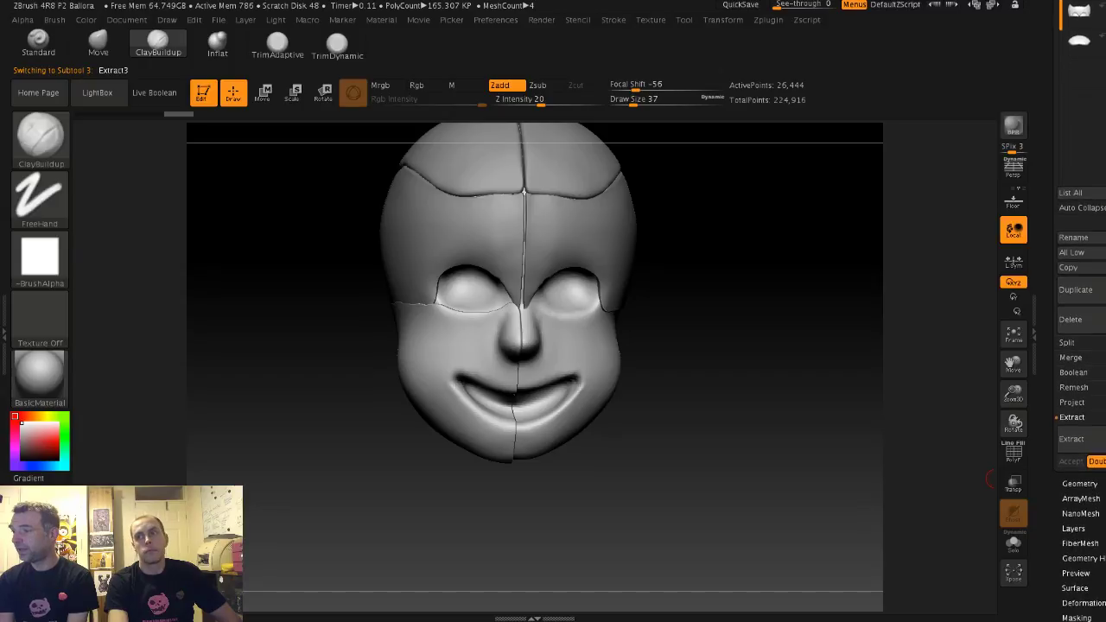
mouse_move(760, 445)
mouse_down()
mouse_move(735, 446)
mouse_move(772, 447)
mouse_move(827, 493)
mouse_move(765, 473)
mouse_up()
ctrl+click(827, 494)
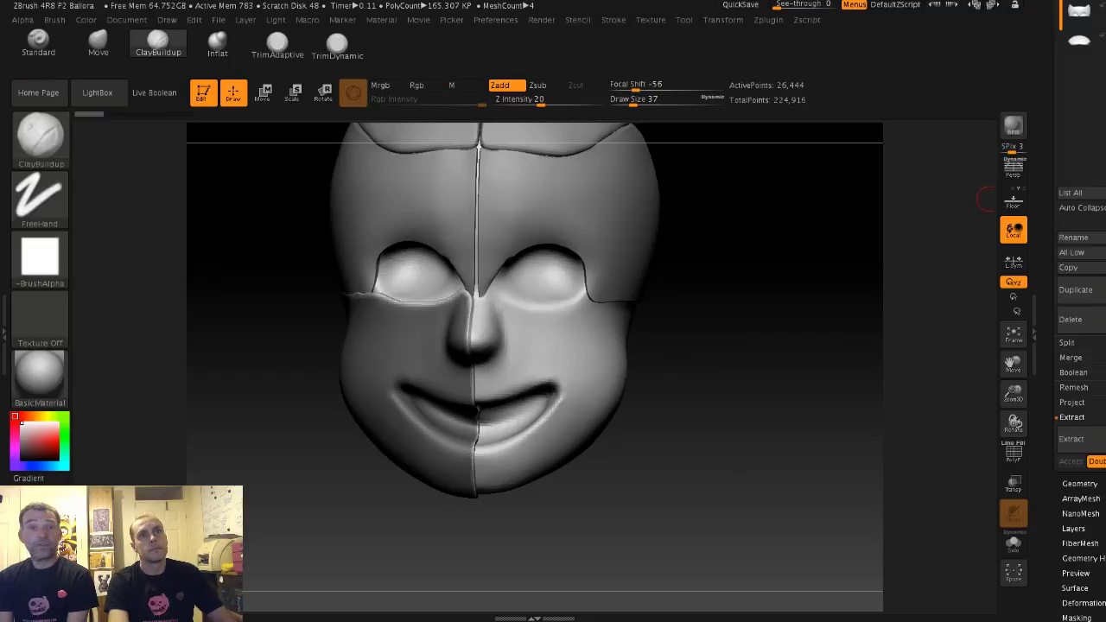
Step: Delete the extracted half-face subtool and reselect the masked head
drag(1058, 60, 1059, 301)
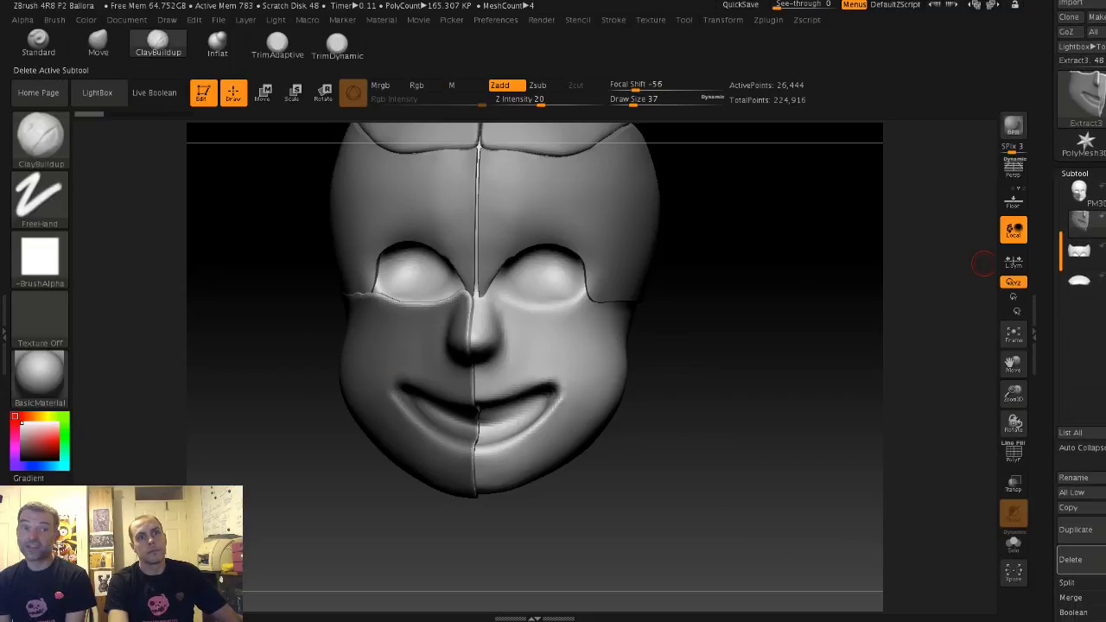
click(1070, 559)
click(955, 587)
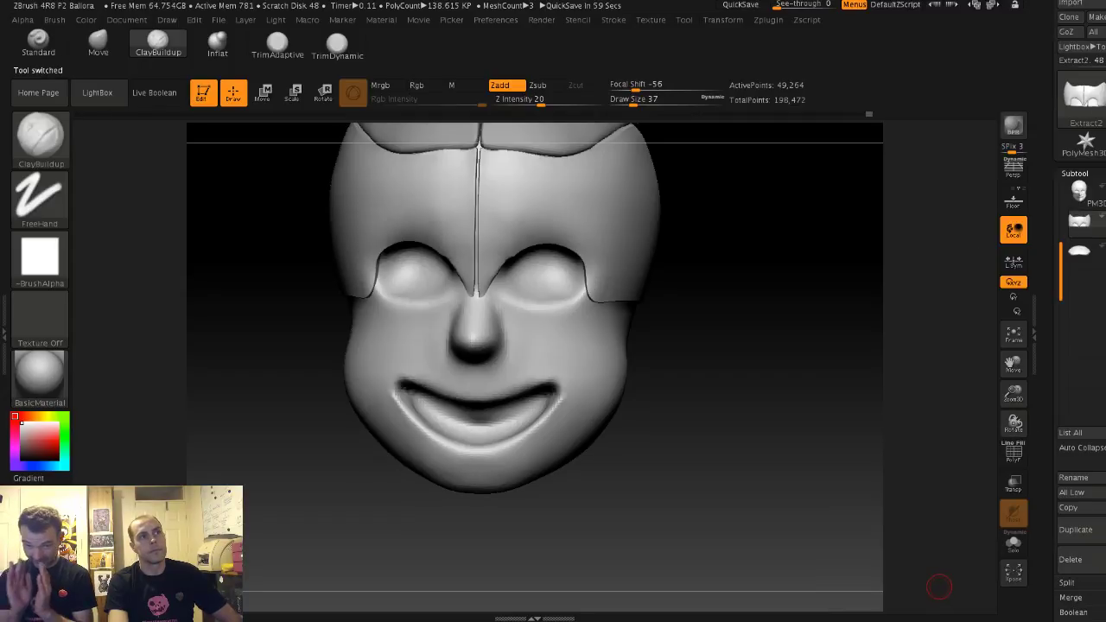
click(1080, 194)
drag(719, 398, 737, 393)
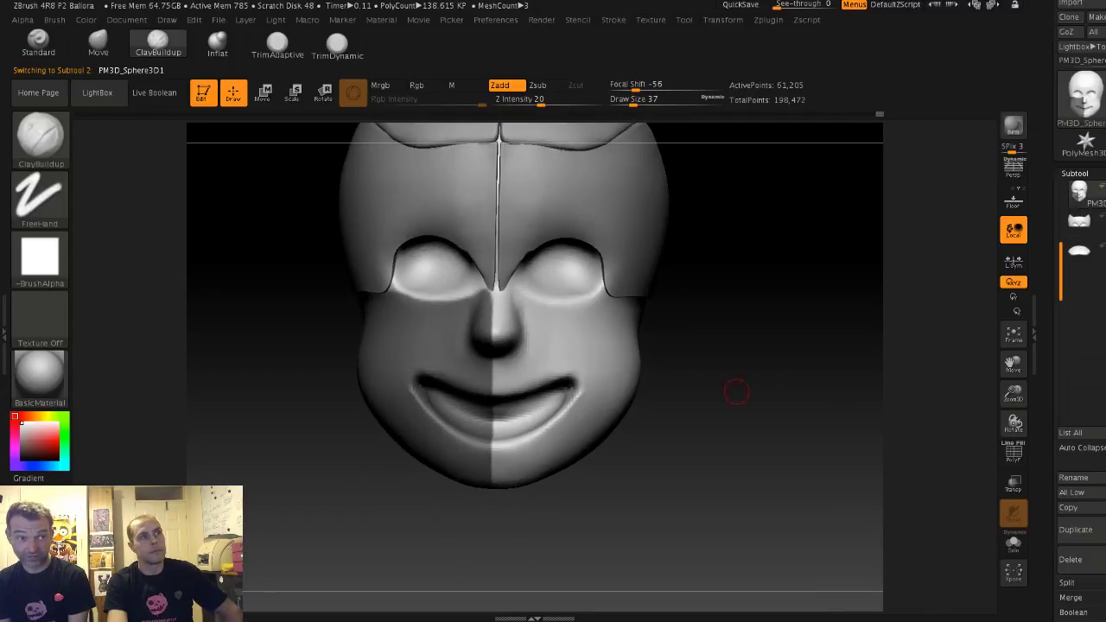
Step: Erase the mask from the lower lip and inside of the mouth on the masked half of the face
shift+drag(490, 412, 465, 414)
mouse_move(276, 382)
mouse_down()
mouse_move(294, 356)
mouse_move(272, 325)
mouse_move(298, 323)
mouse_move(268, 372)
mouse_move(311, 354)
mouse_up()
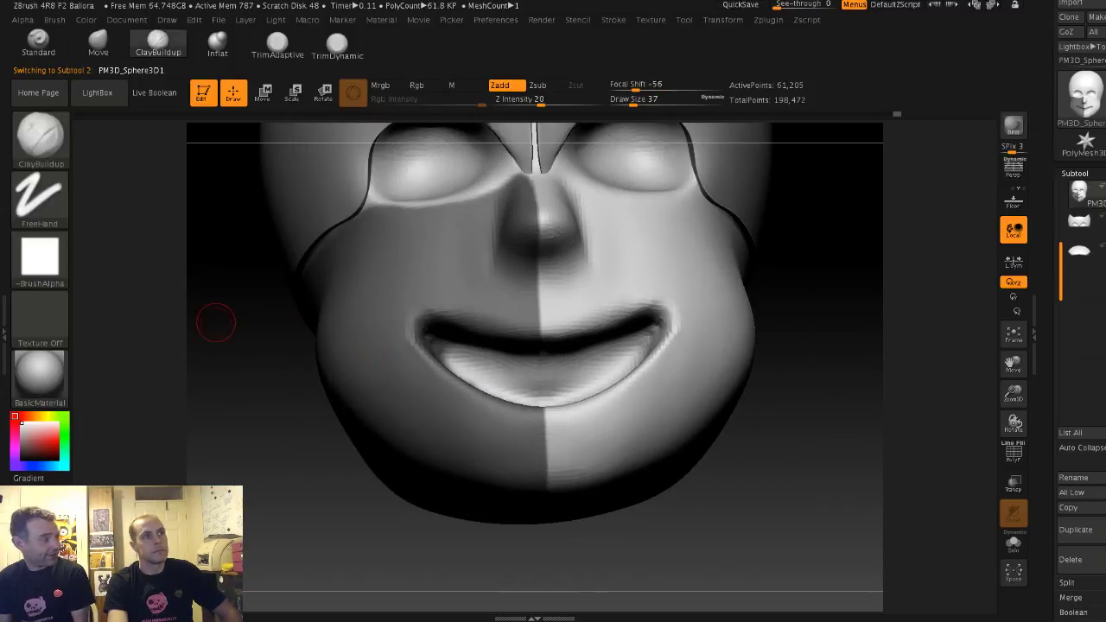
mouse_move(217, 320)
mouse_down()
mouse_move(435, 366)
mouse_move(430, 353)
mouse_move(517, 412)
mouse_up()
drag(294, 342, 268, 373)
ctrl+alt+drag(410, 361, 498, 437)
drag(320, 380, 313, 425)
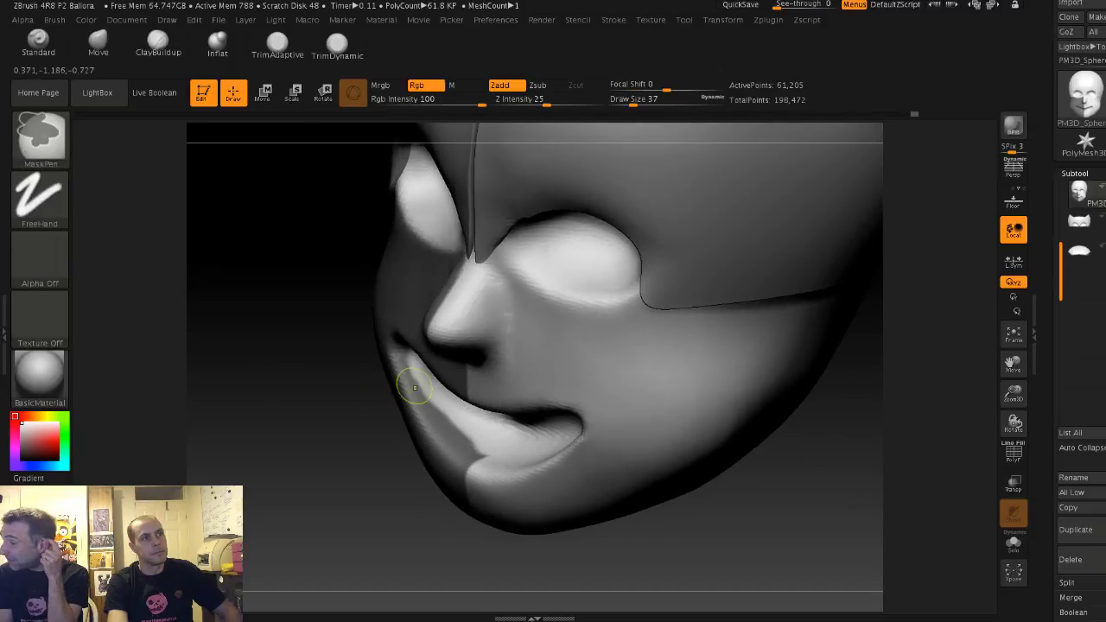
Step: Refine the unmasked edge along the outer rim and corner of the lower lip
mouse_move(406, 367)
ctrl+alt+mouse_down()
mouse_move(409, 400)
mouse_move(434, 412)
mouse_move(415, 377)
ctrl+alt+mouse_up()
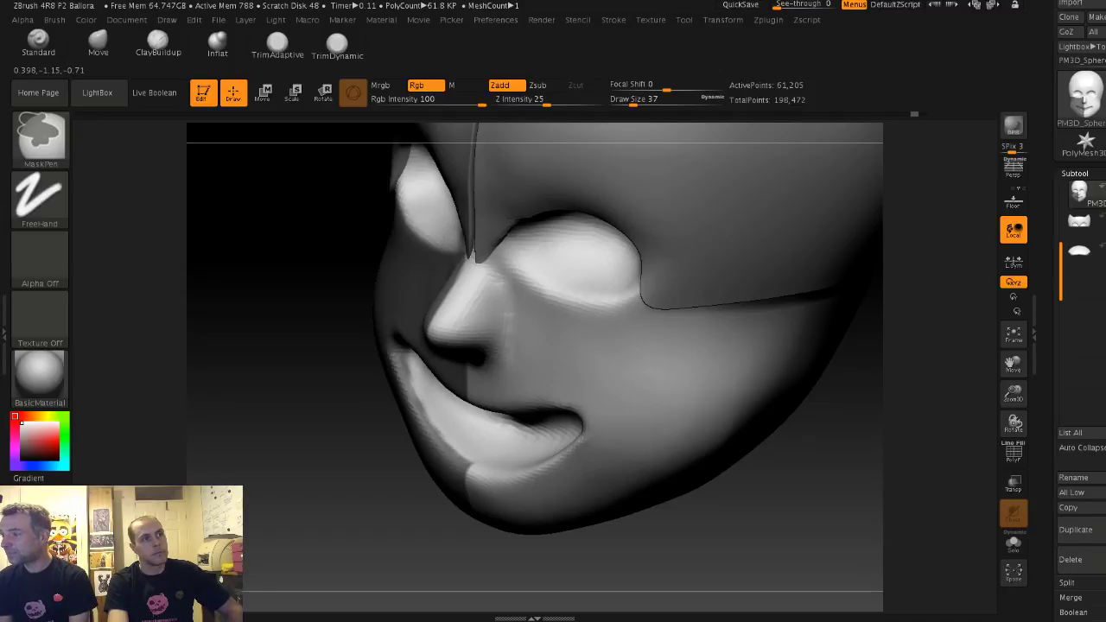
right_drag(423, 413, 514, 290)
ctrl+alt+drag(419, 364, 498, 358)
mouse_move(388, 348)
right_down()
mouse_move(432, 290)
mouse_move(402, 348)
mouse_move(383, 311)
right_up()
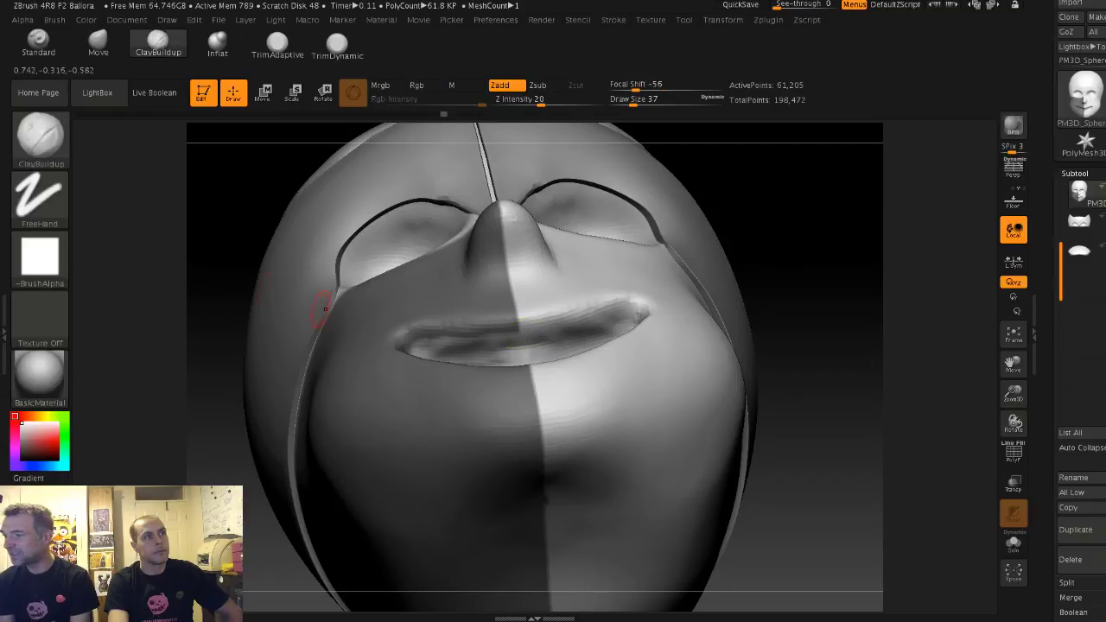
mouse_move(220, 297)
mouse_down()
mouse_move(463, 332)
mouse_move(435, 339)
mouse_up()
key(ctrl)
drag(308, 296, 323, 375)
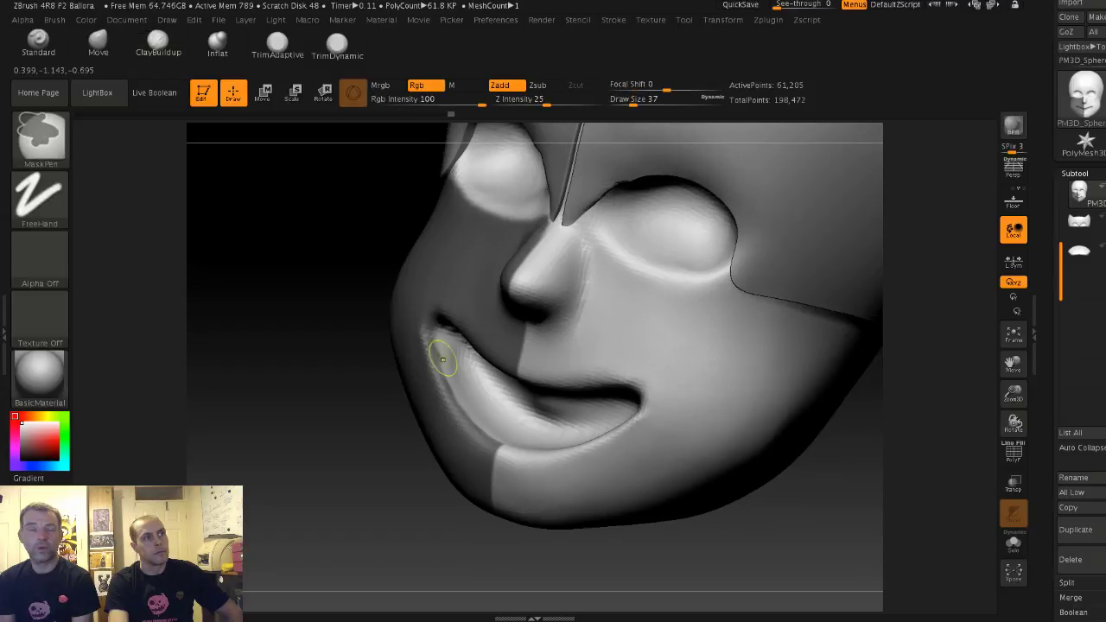
key(ctrl)
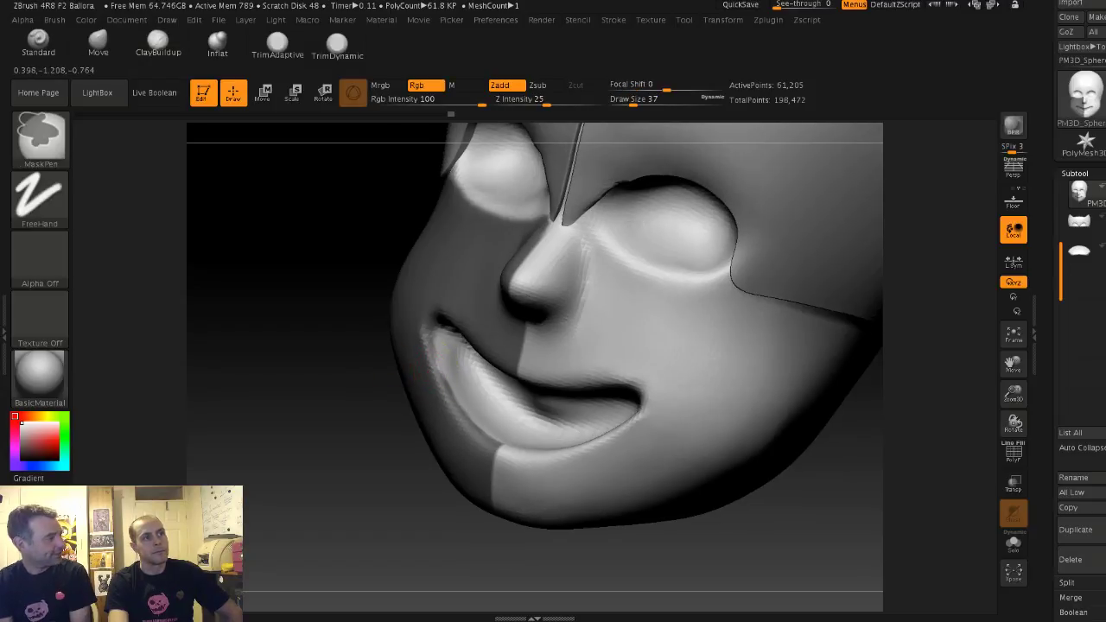
Step: Touch up the mask around the mouth opening and mouth corner on the masked half of the face
mouse_move(296, 338)
alt+mouse_down()
mouse_move(293, 288)
mouse_move(395, 309)
alt+mouse_up()
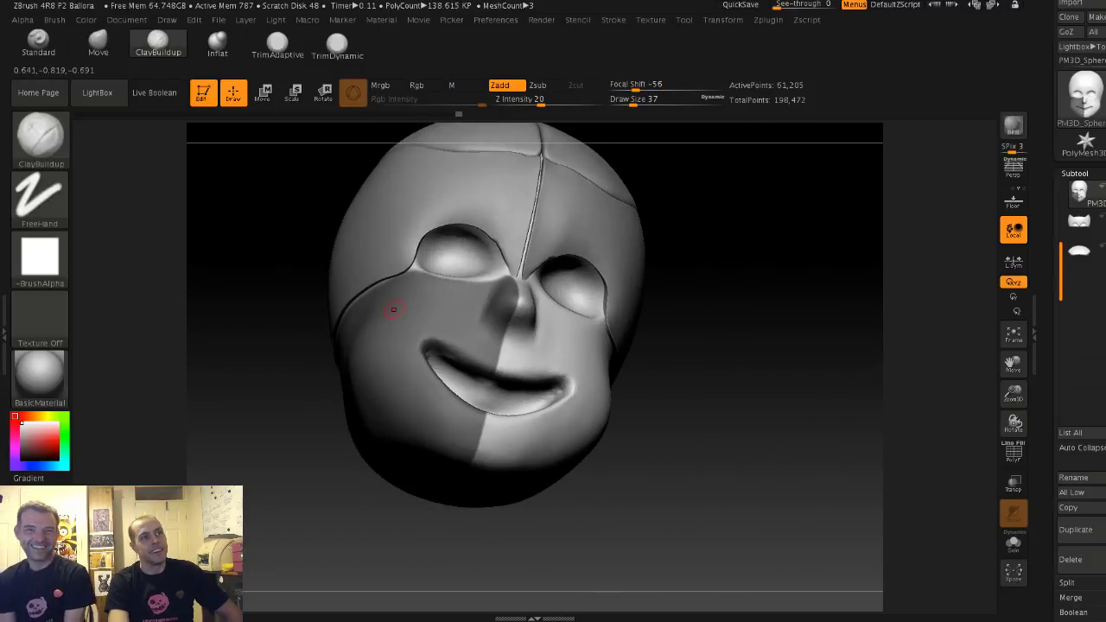
mouse_move(256, 290)
mouse_down()
mouse_move(228, 250)
mouse_move(246, 269)
mouse_up()
drag(246, 268, 251, 320)
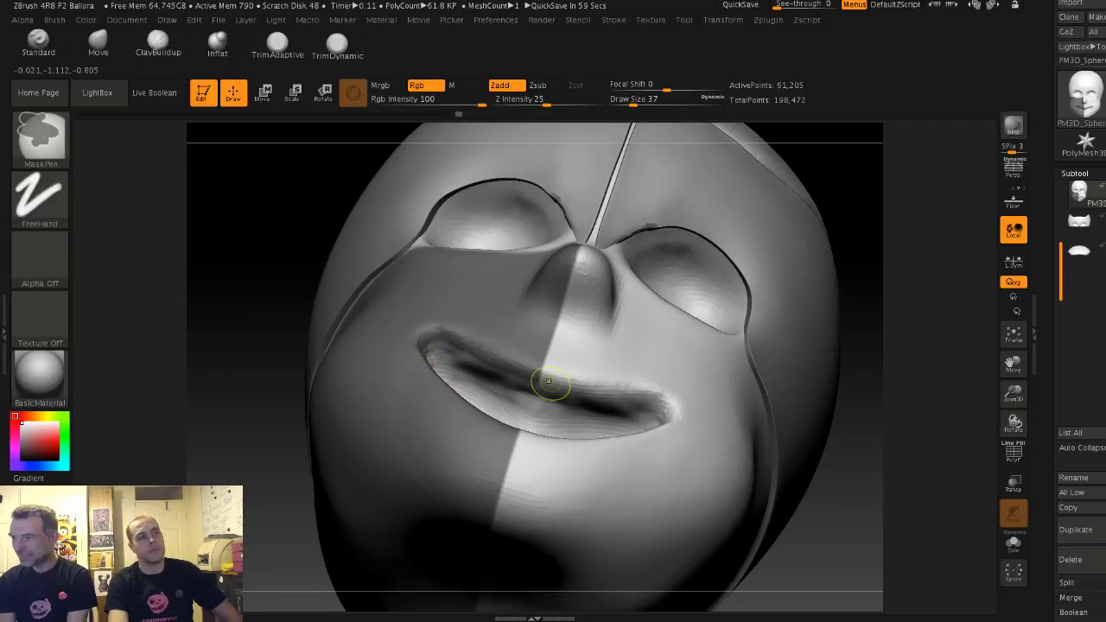
drag(269, 240, 380, 362)
key(ctrl)
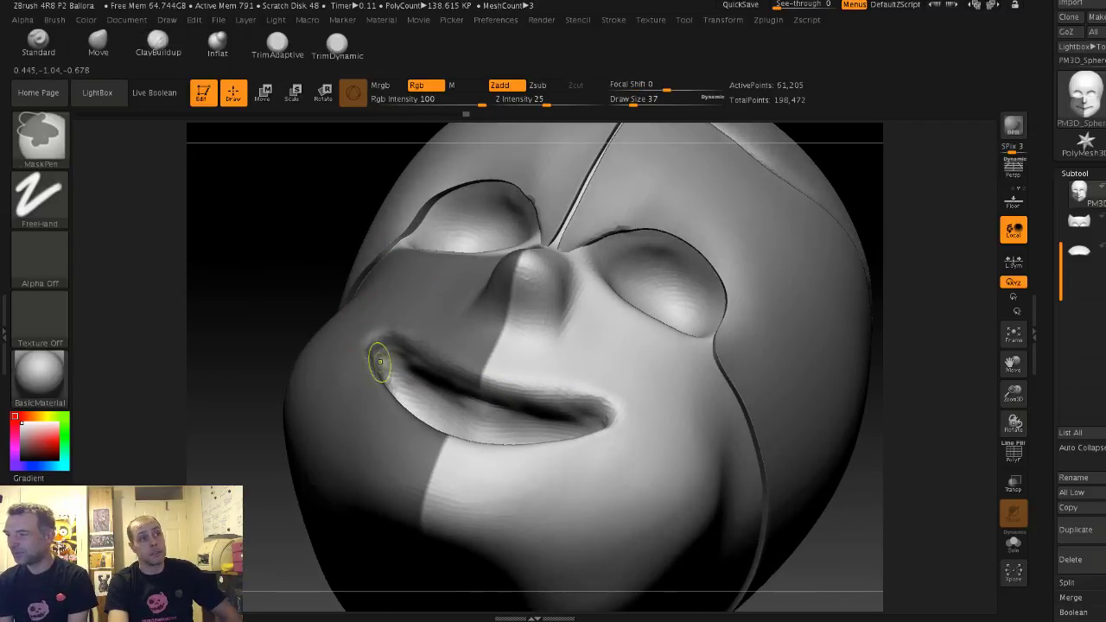
drag(227, 265, 235, 362)
key(ctrl)
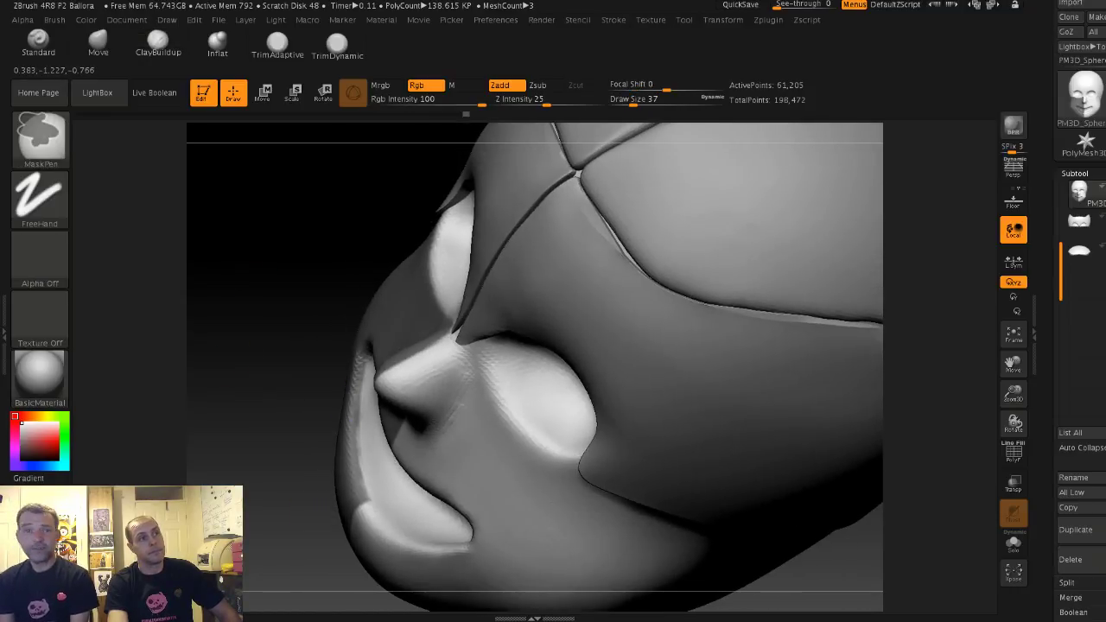
key(f)
mouse_move(257, 270)
mouse_down()
mouse_move(481, 319)
mouse_move(719, 336)
mouse_move(587, 341)
mouse_move(681, 372)
mouse_move(760, 354)
mouse_up()
alt+drag(760, 355, 734, 415)
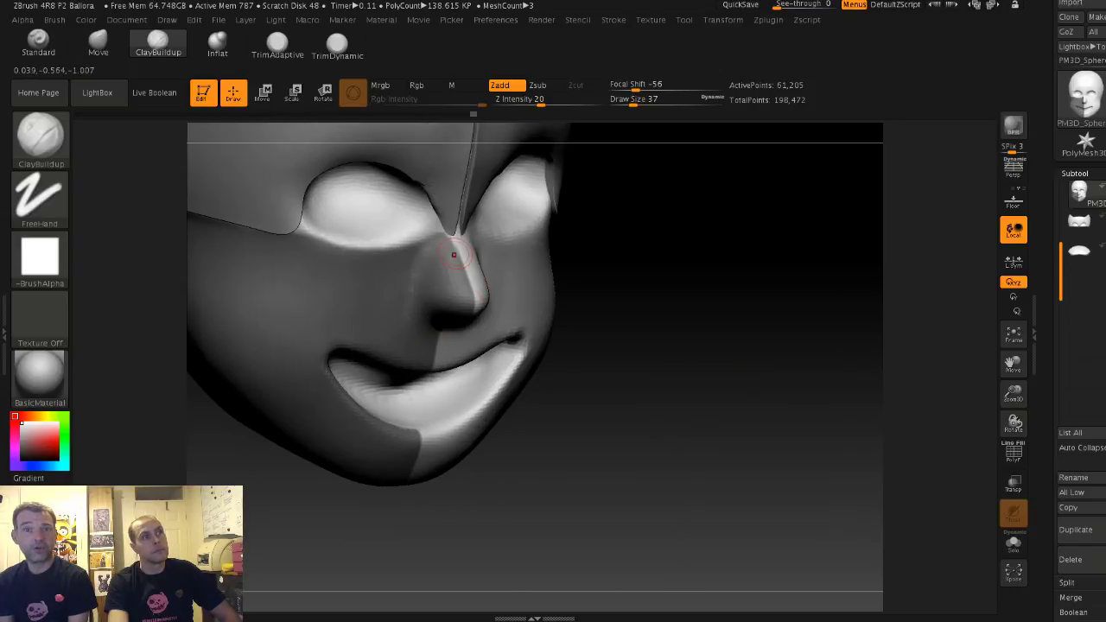
key(ctrl)
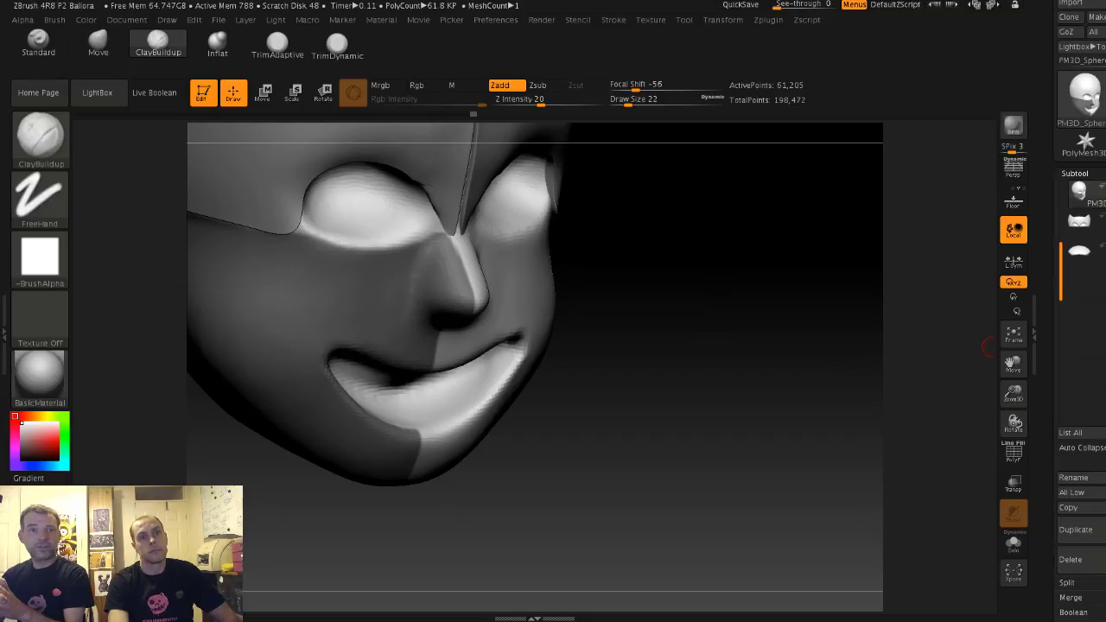
Step: Extract the masked half of the lower face as a new plate and make it the active subtool
drag(1056, 358, 1056, 318)
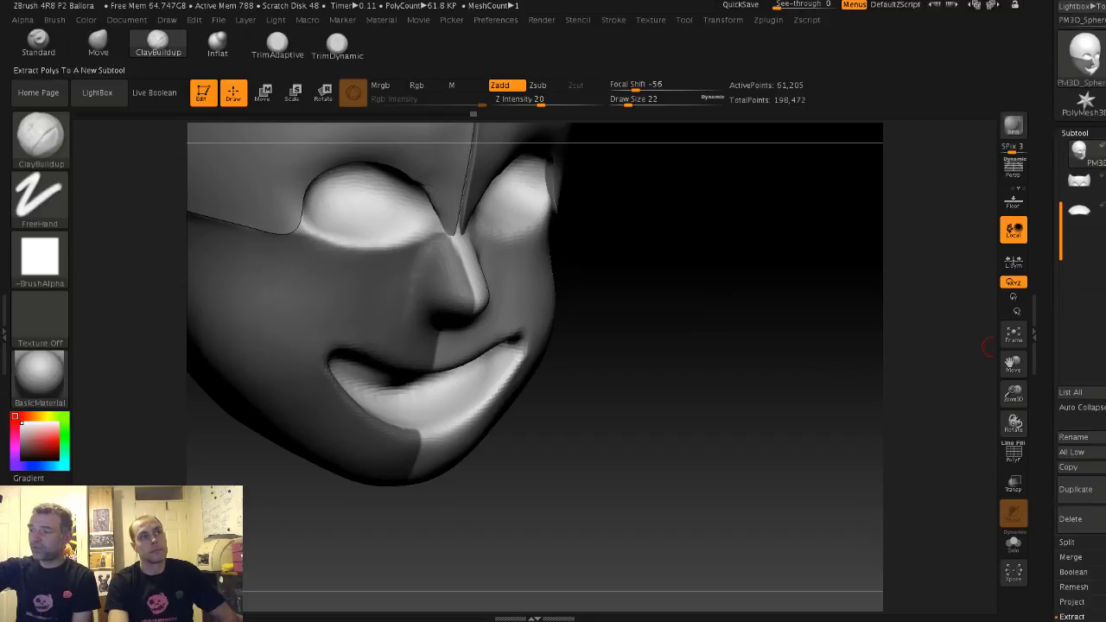
click(1075, 621)
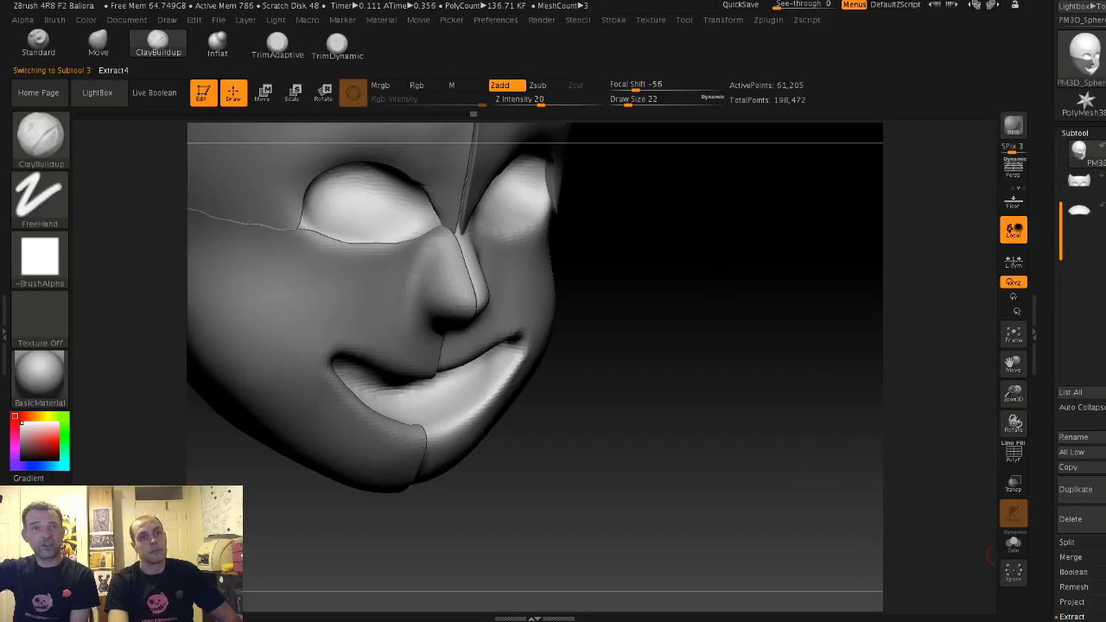
ctrl+right_drag(876, 521, 892, 408)
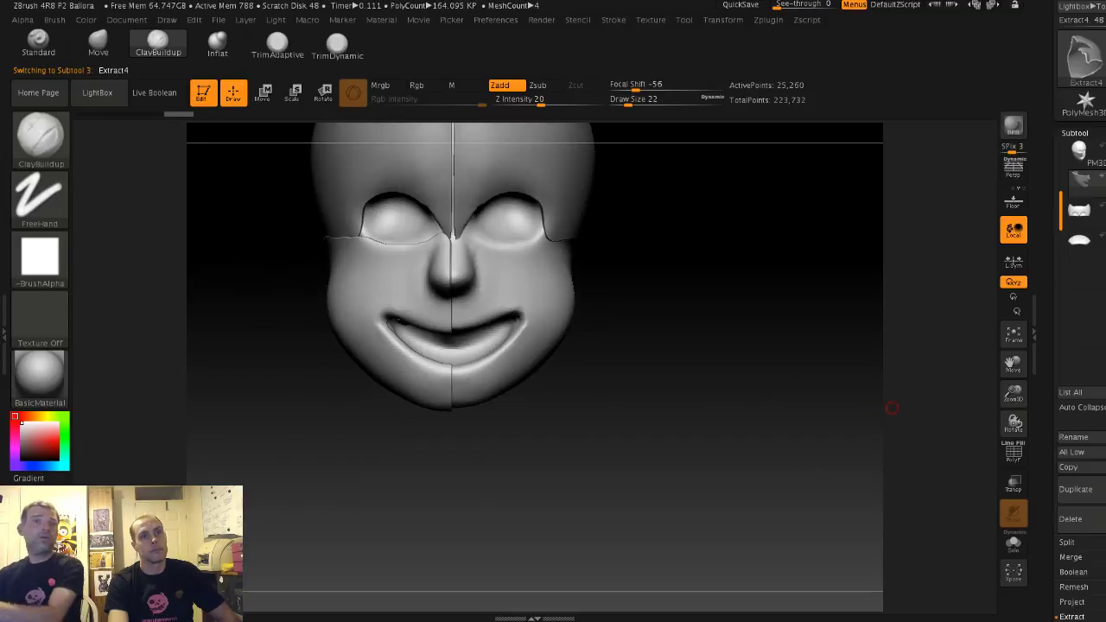
Step: Smooth the extracted half-face plate with the Polish By Features deformation
drag(1056, 596, 1056, 209)
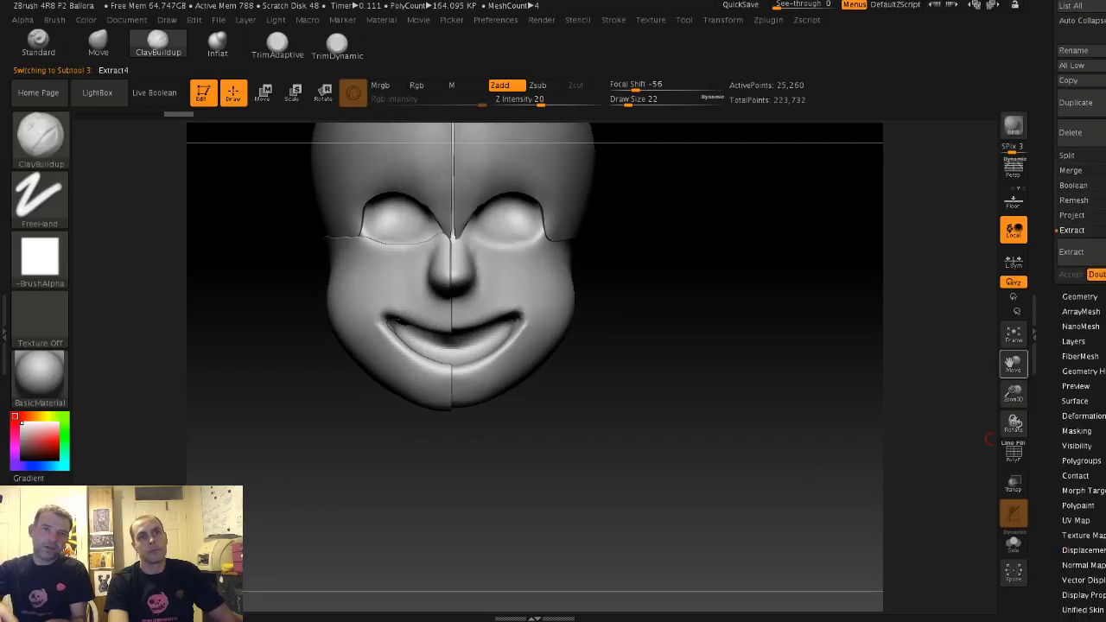
scroll(1046, 519, down, 3)
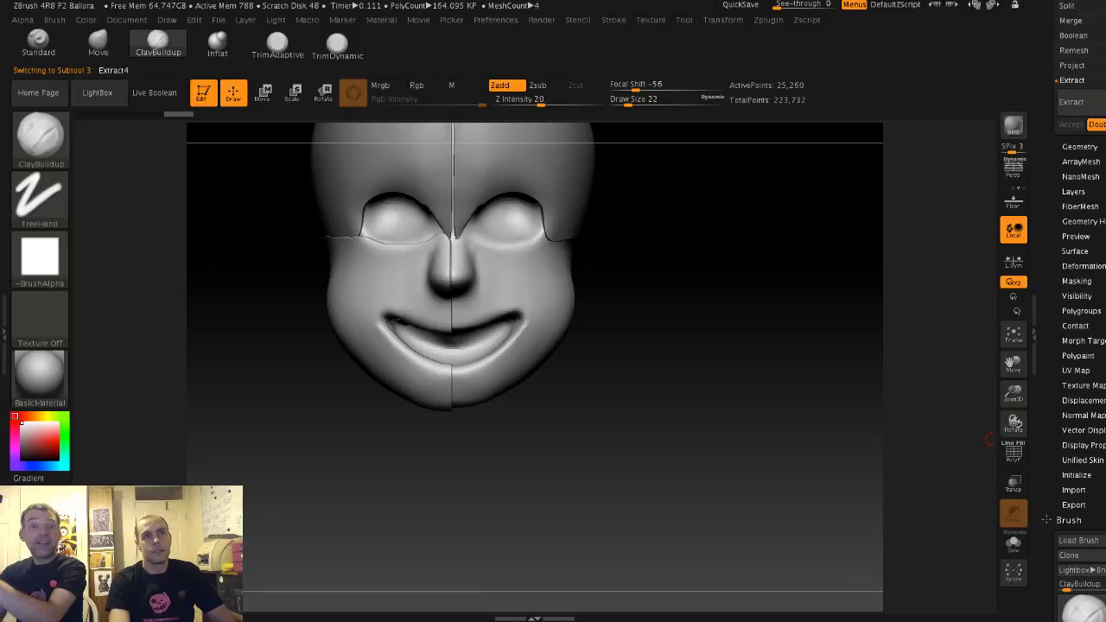
drag(1056, 287, 1056, 263)
click(1084, 242)
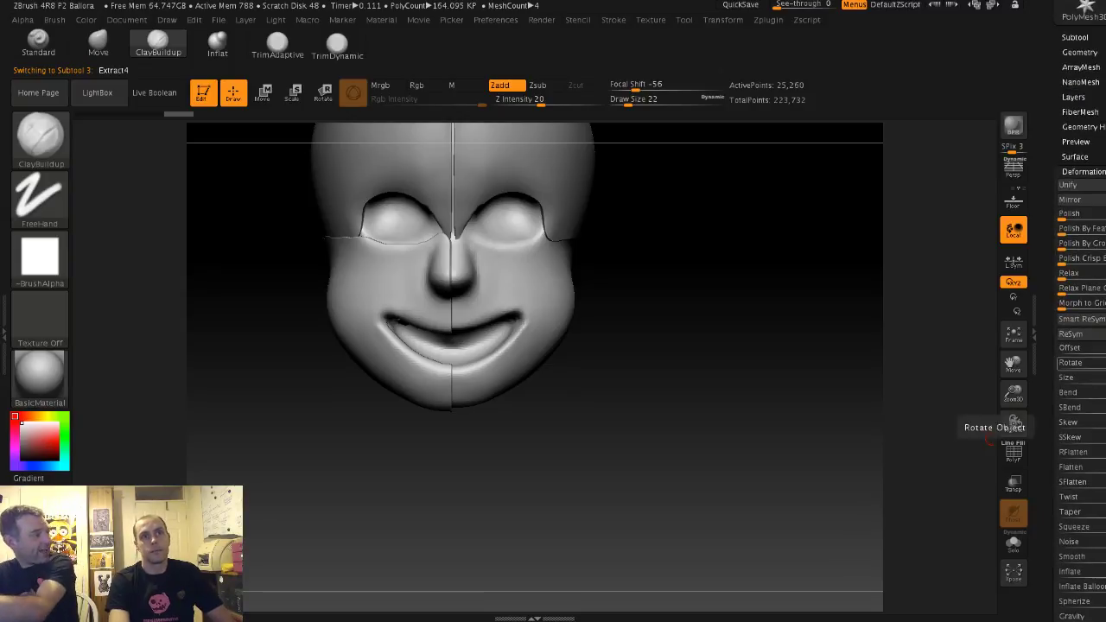
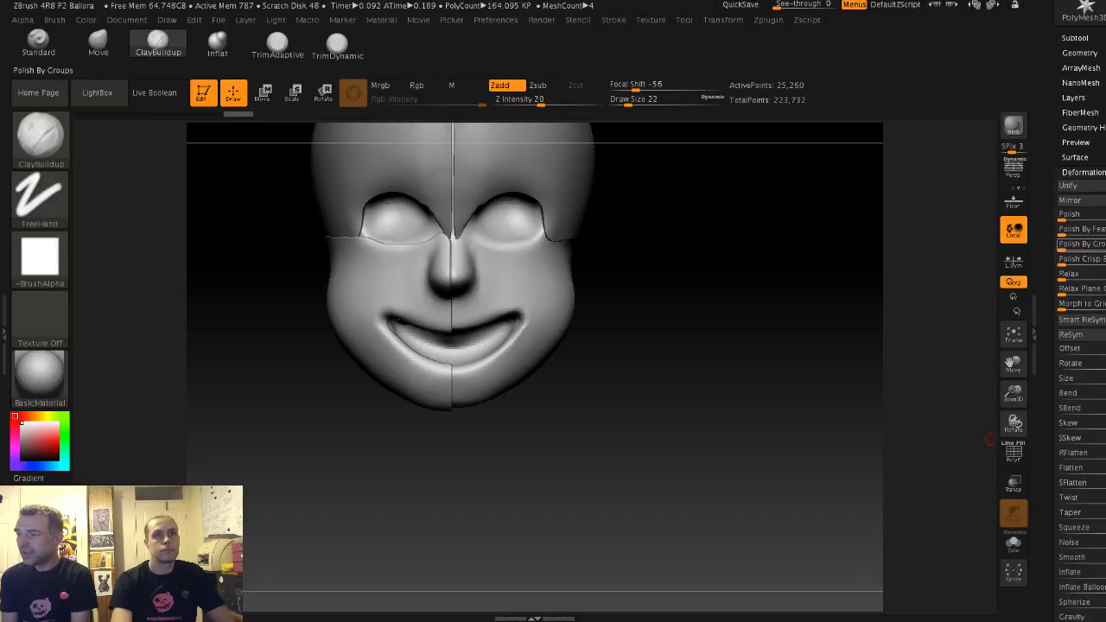
click(1082, 230)
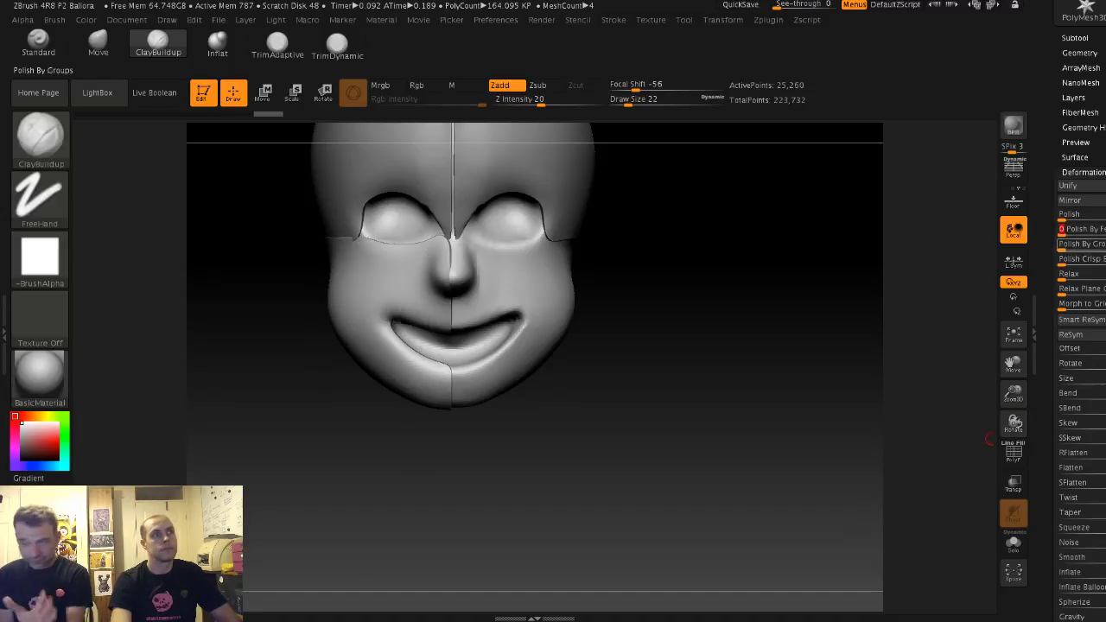
Step: Even out the plate's upper seam from beside the eye round to the back using the Move brush at draw sizes 228 and 158
drag(830, 380, 855, 381)
drag(890, 332, 819, 318)
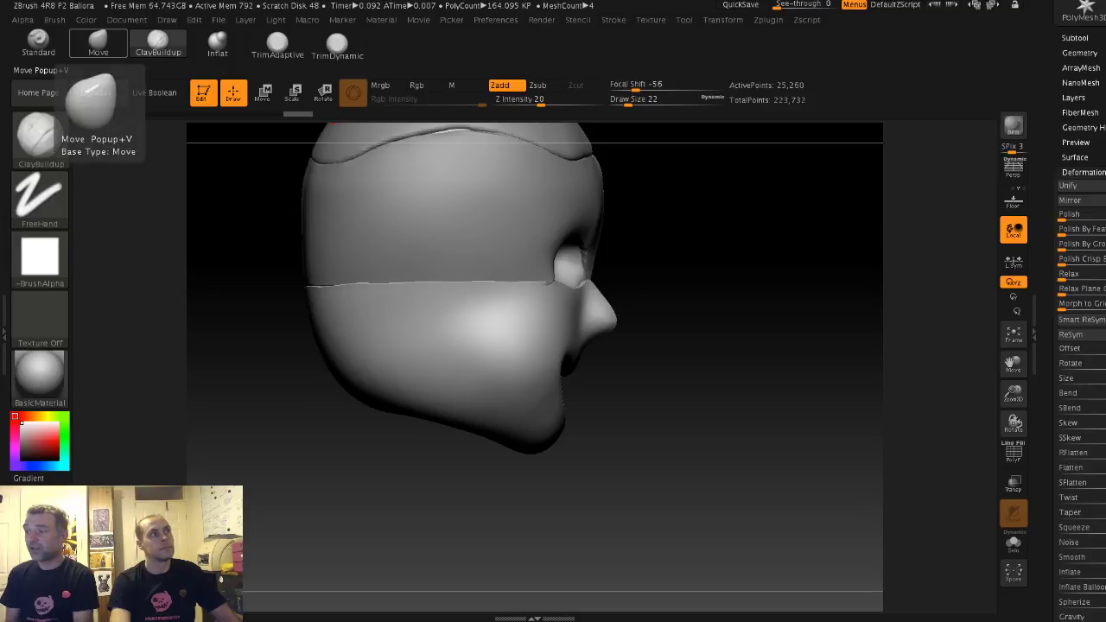
click(97, 40)
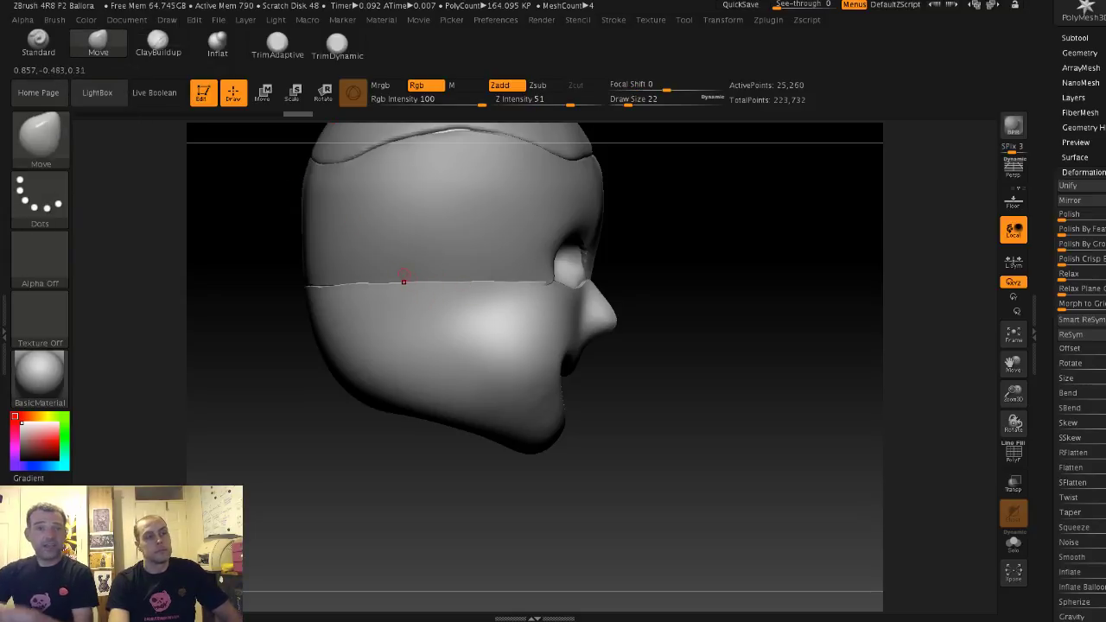
key(s)
drag(403, 281, 423, 281)
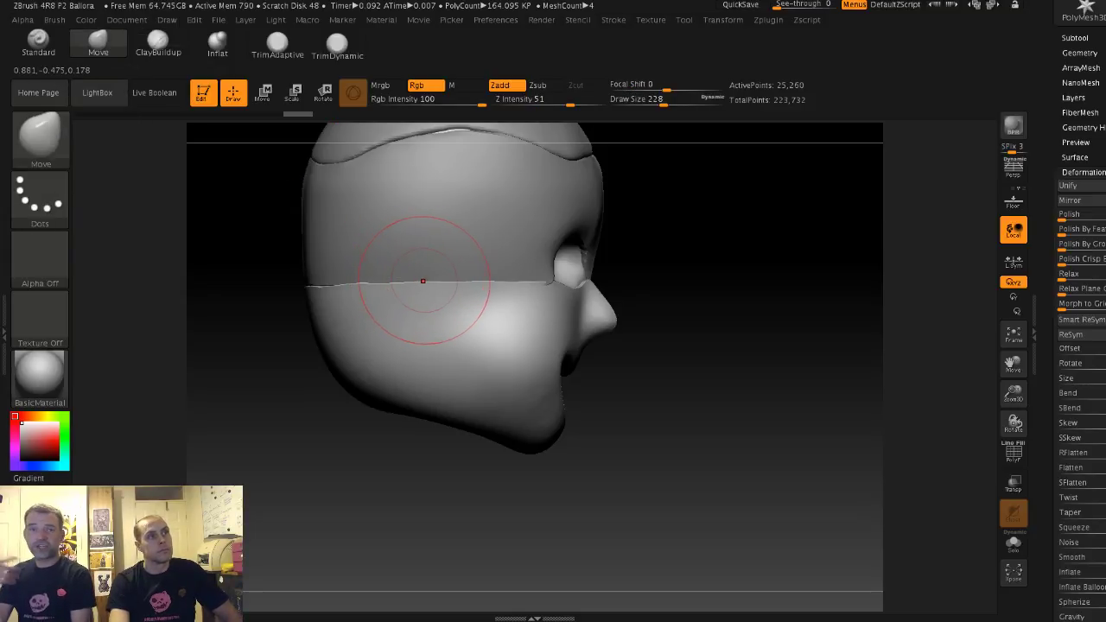
ctrl+right_drag(435, 282, 512, 284)
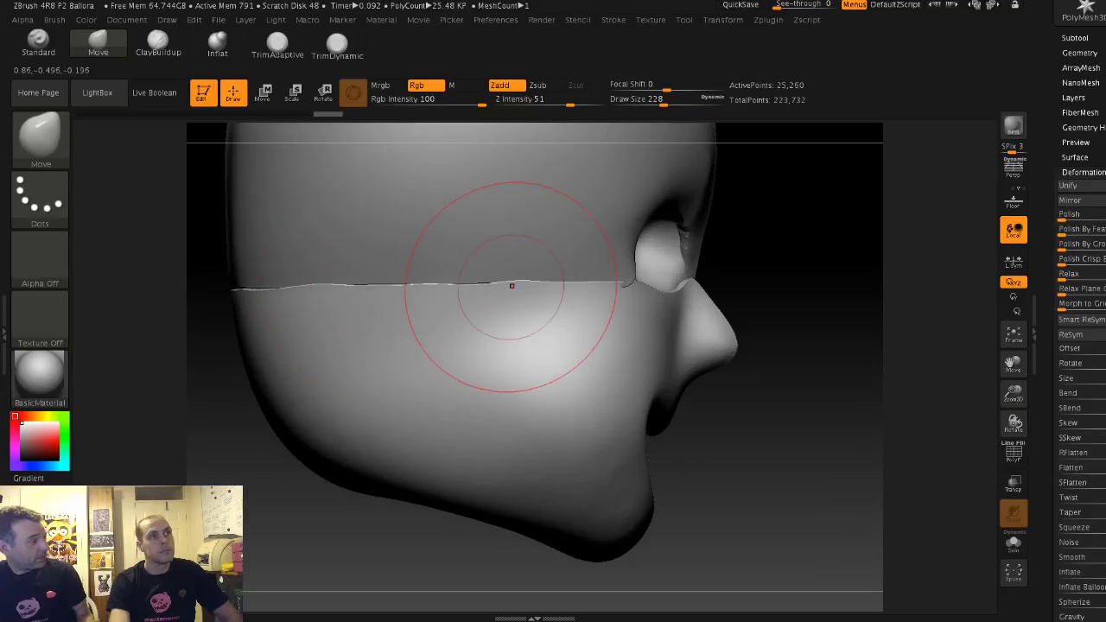
key(s)
drag(512, 285, 506, 286)
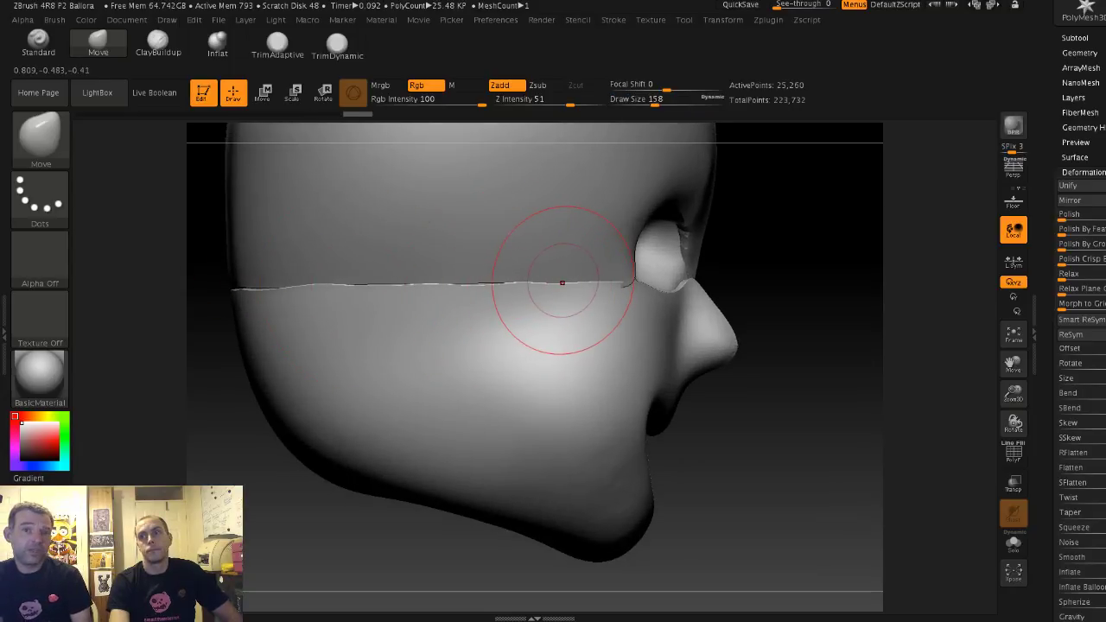
drag(582, 281, 605, 283)
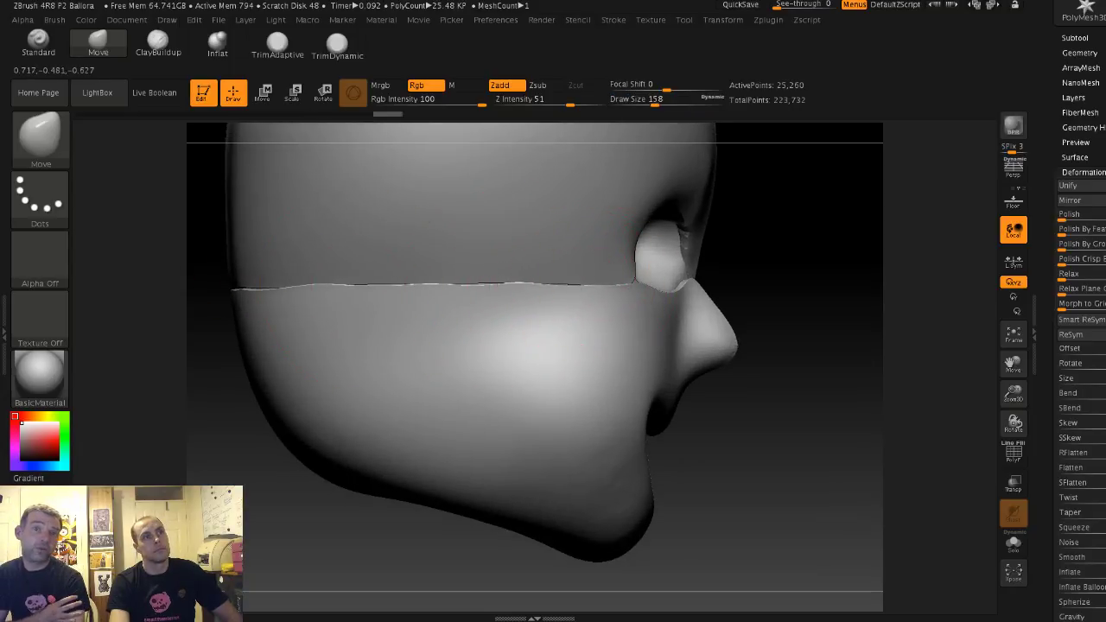
drag(522, 282, 522, 284)
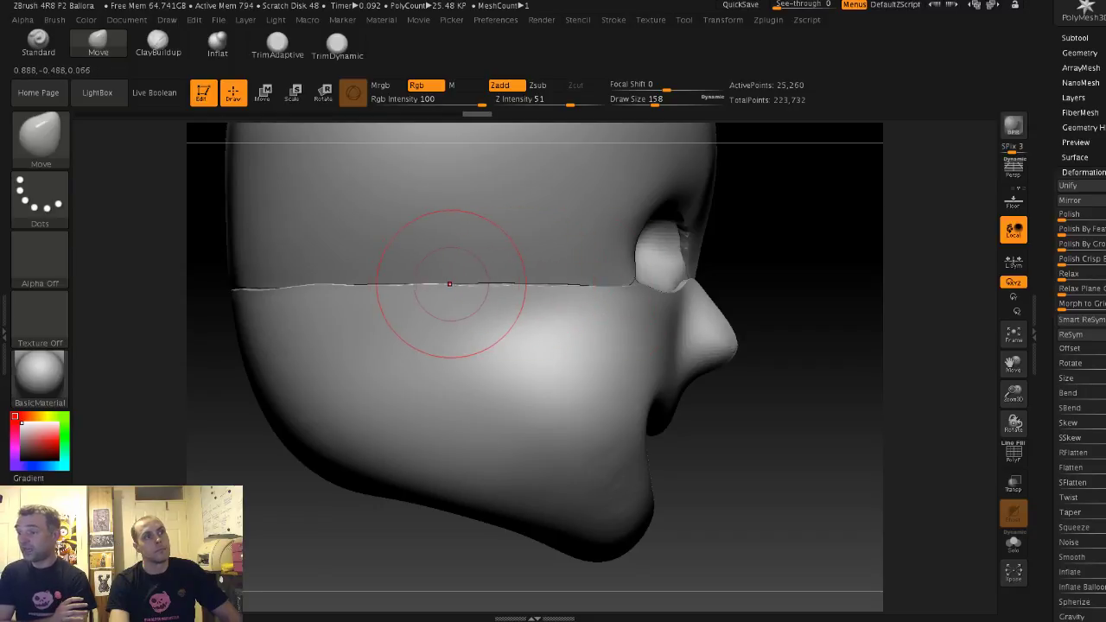
mouse_move(217, 343)
mouse_down()
mouse_move(374, 306)
mouse_move(358, 297)
mouse_up()
drag(360, 294, 360, 299)
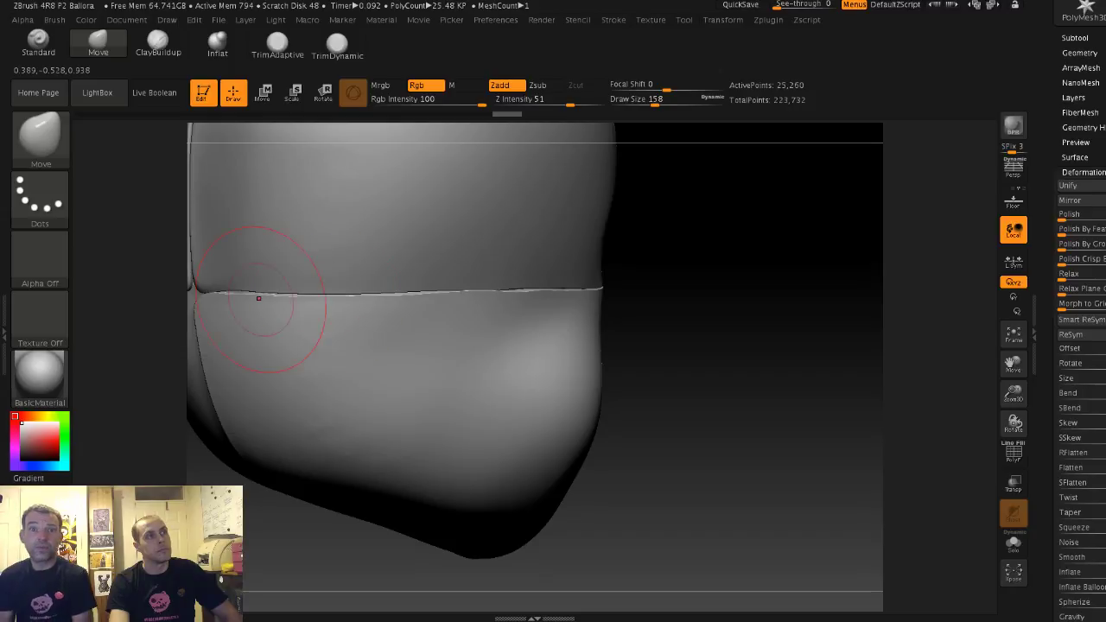
Step: Shape the lower plate's upper inner corner at the back centre seam, reducing the Move brush to draw size 65
drag(638, 350, 845, 345)
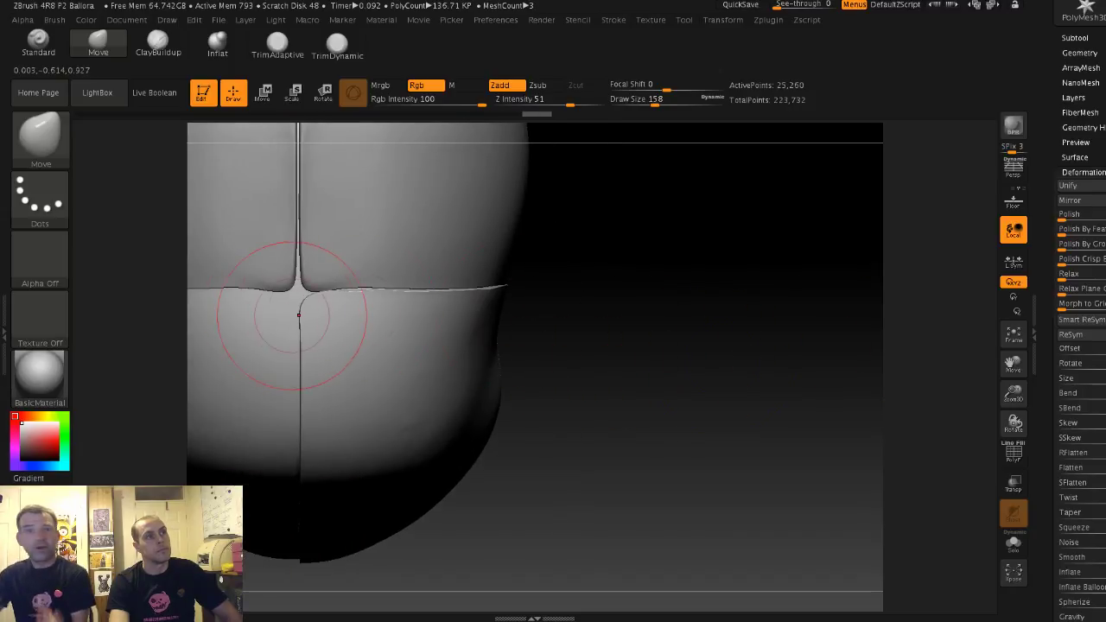
key(s)
drag(300, 313, 336, 292)
alt+click(318, 292)
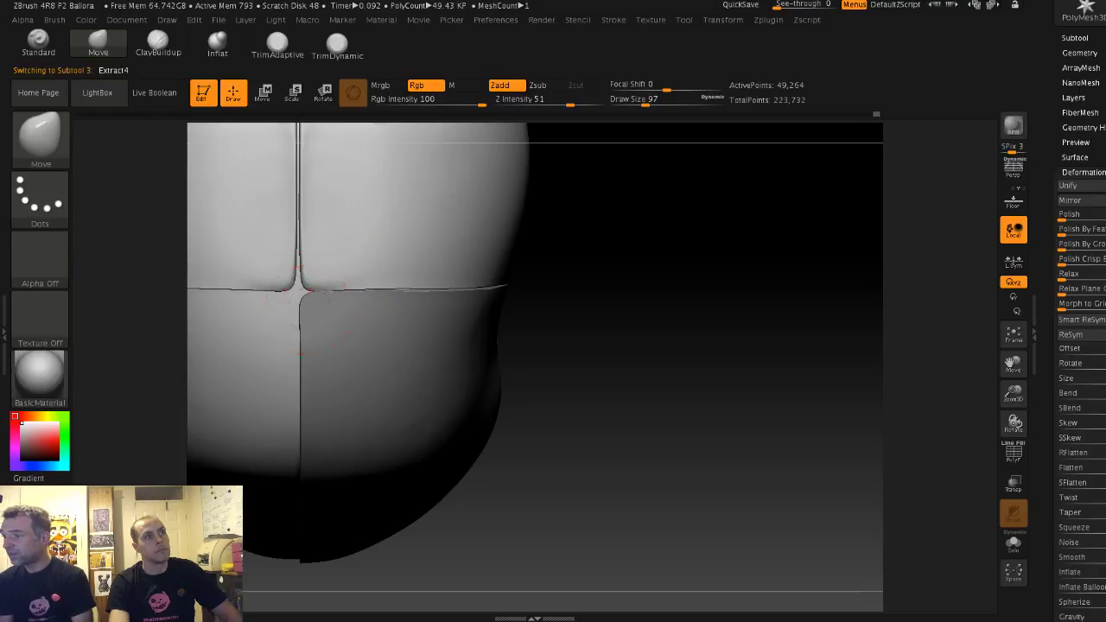
alt+click(305, 311)
key(s)
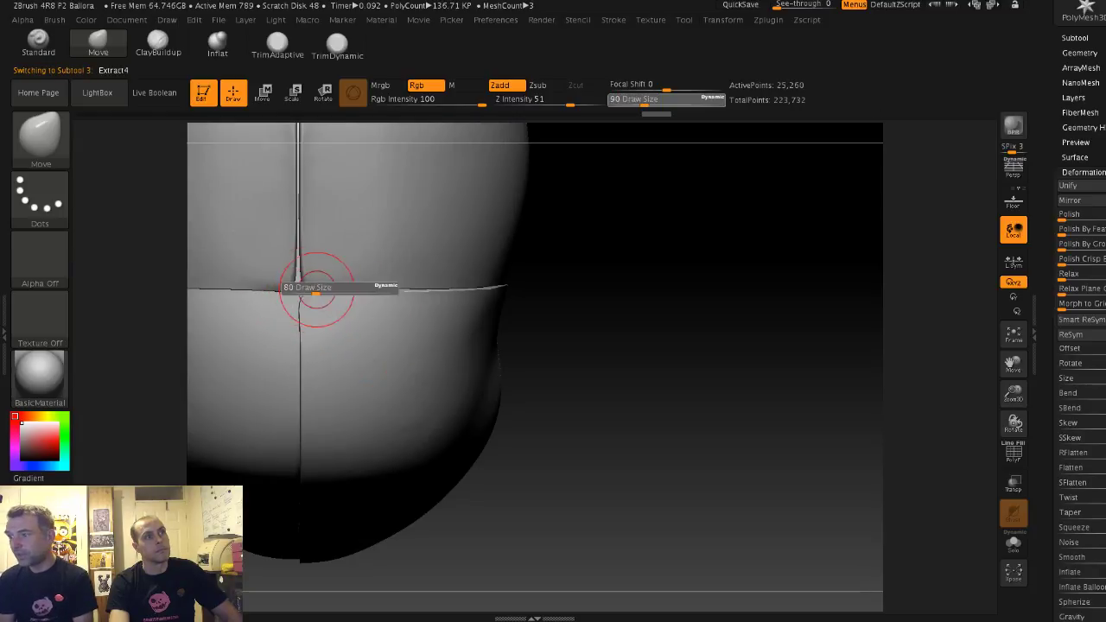
drag(321, 292, 316, 293)
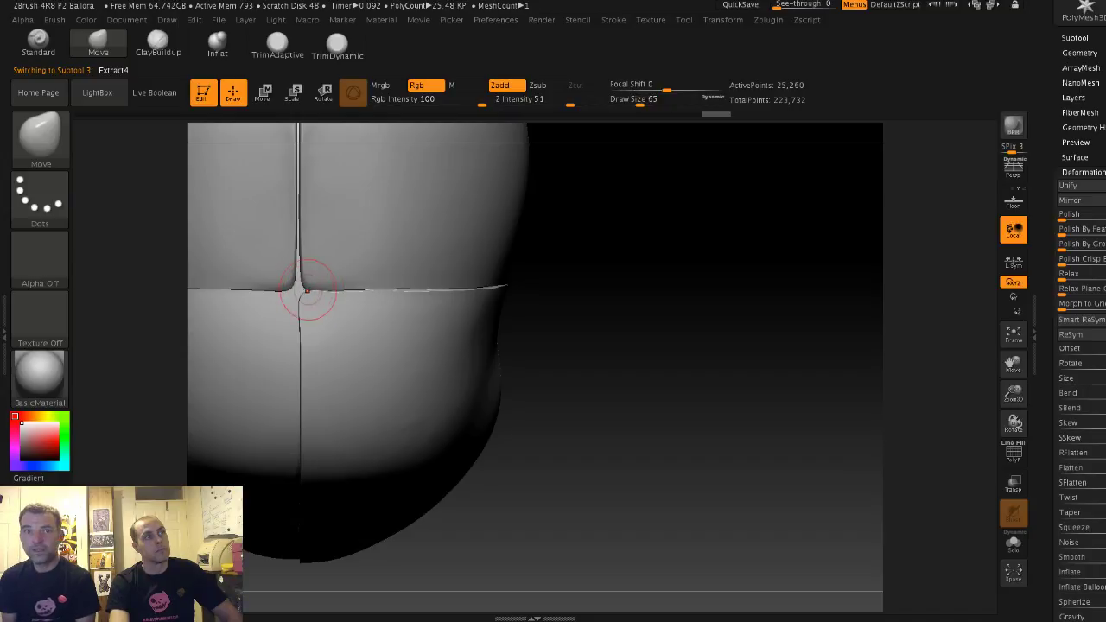
Step: Make the upper face plate active and adjust its lower corner beside the outer eye with a Move brush of draw size 44
drag(571, 372, 864, 359)
drag(760, 380, 518, 506)
drag(605, 415, 821, 361)
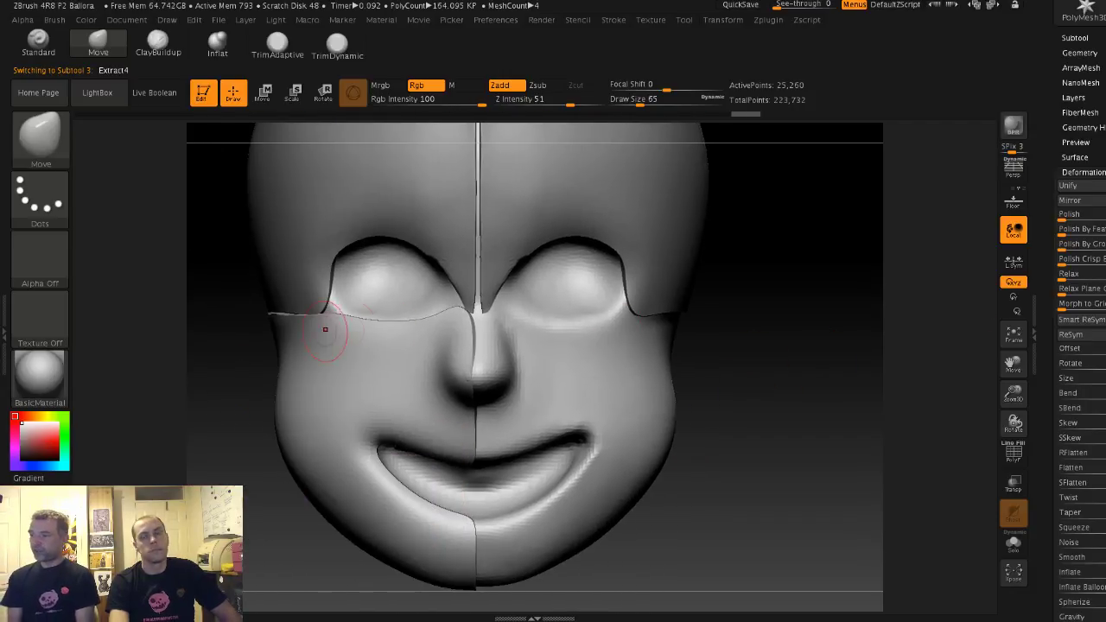
alt+drag(222, 317, 354, 307)
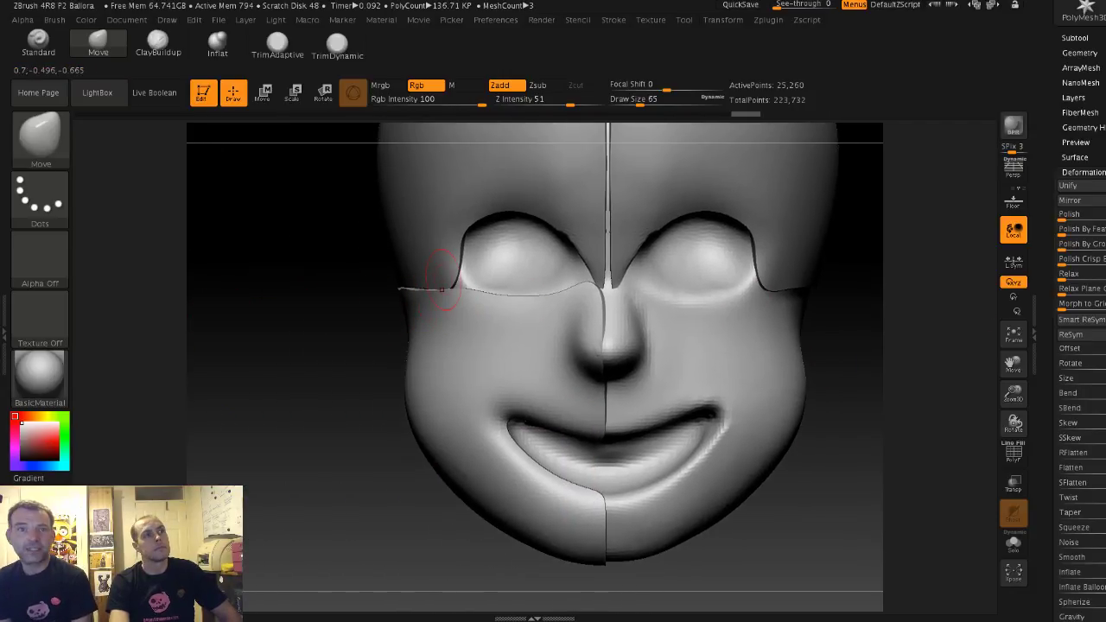
alt+click(456, 223)
key(s)
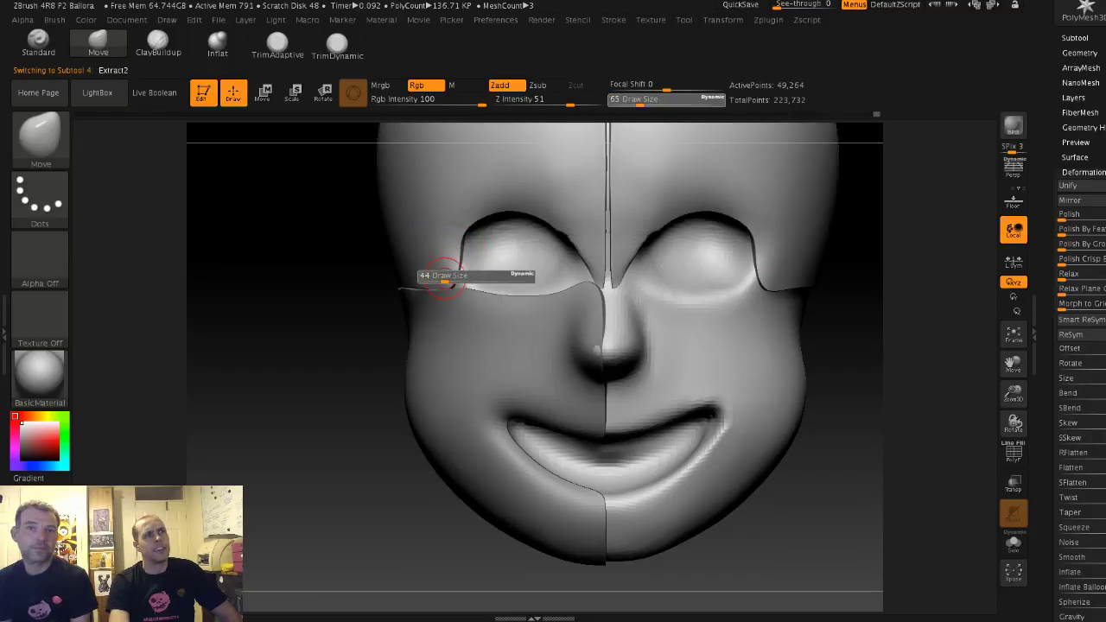
mouse_move(450, 282)
mouse_down()
mouse_move(451, 265)
mouse_move(445, 282)
mouse_up()
Step: Refine the upper plate's side seam and outer eye socket edge with the Move brush at draw sizes from 90 to 140
key(s)
mouse_move(345, 257)
mouse_down()
mouse_move(376, 272)
mouse_move(392, 262)
mouse_up()
key(s)
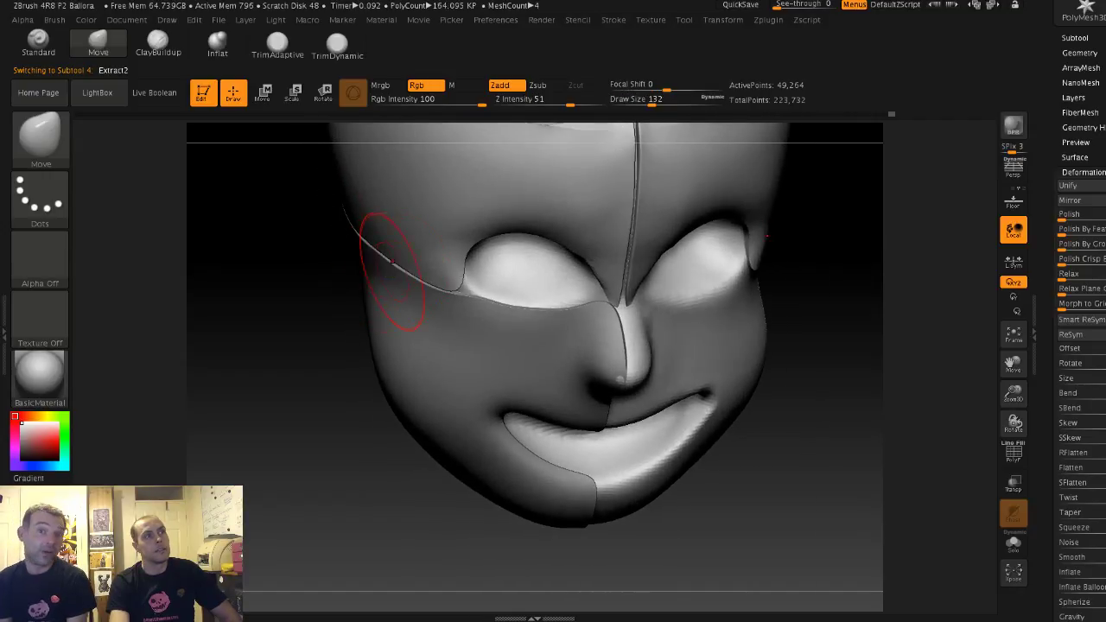
mouse_move(309, 247)
mouse_down()
mouse_move(398, 251)
mouse_move(469, 233)
mouse_up()
key(s)
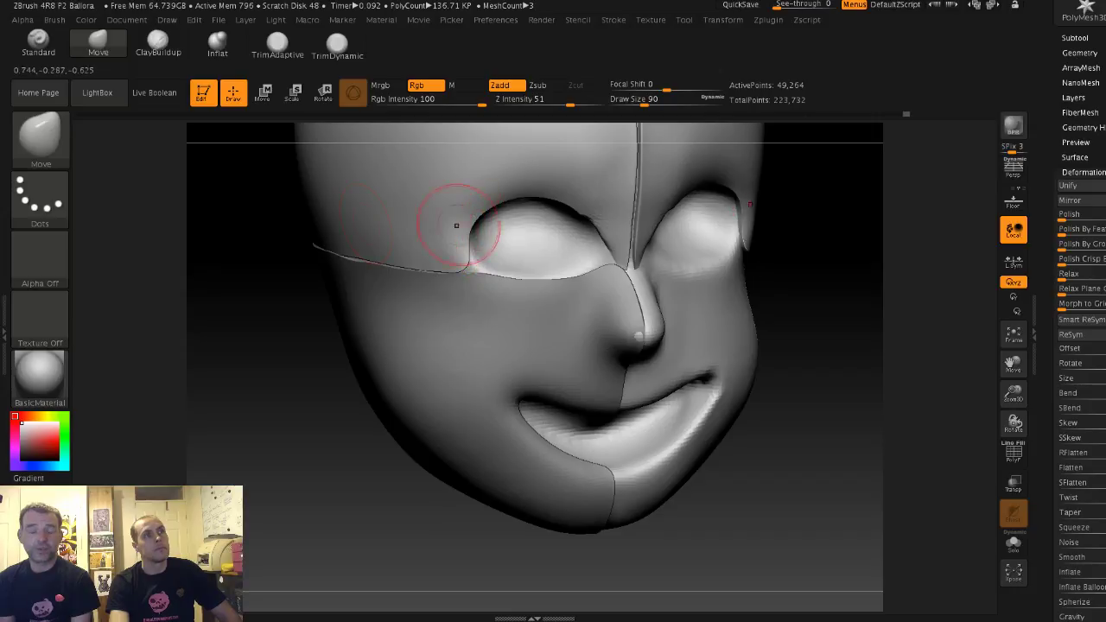
mouse_move(261, 244)
mouse_down()
mouse_move(216, 251)
mouse_move(207, 290)
mouse_up()
key(s)
drag(497, 255, 508, 255)
drag(525, 272, 515, 268)
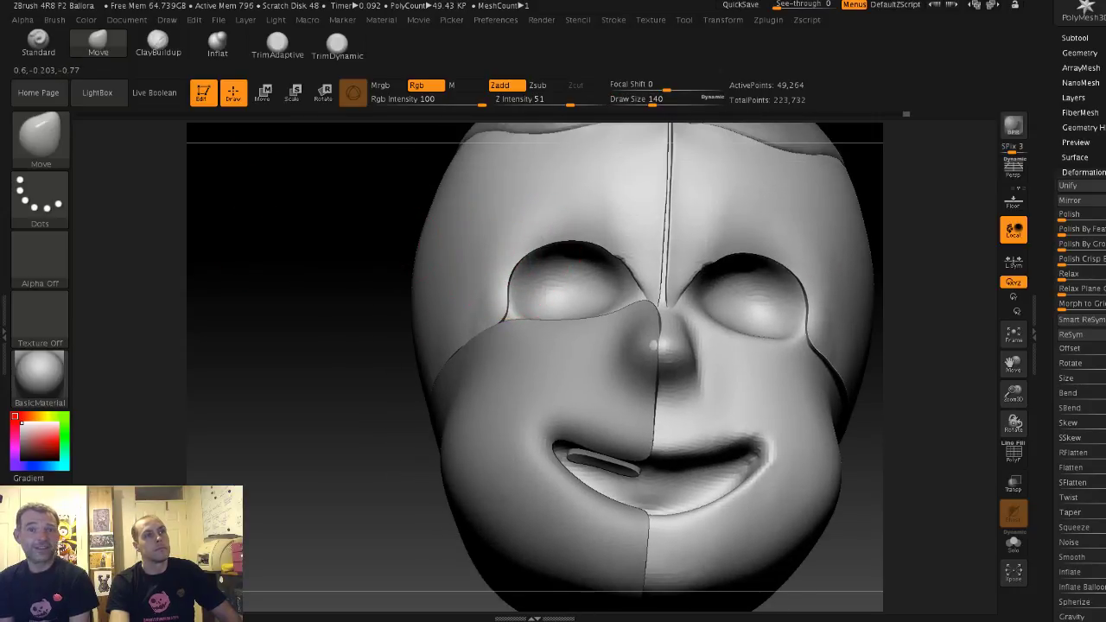
Step: Reshape the upper plates' inner eye socket edges beside the nose bridge with a Move brush of draw size 54
drag(358, 229, 343, 207)
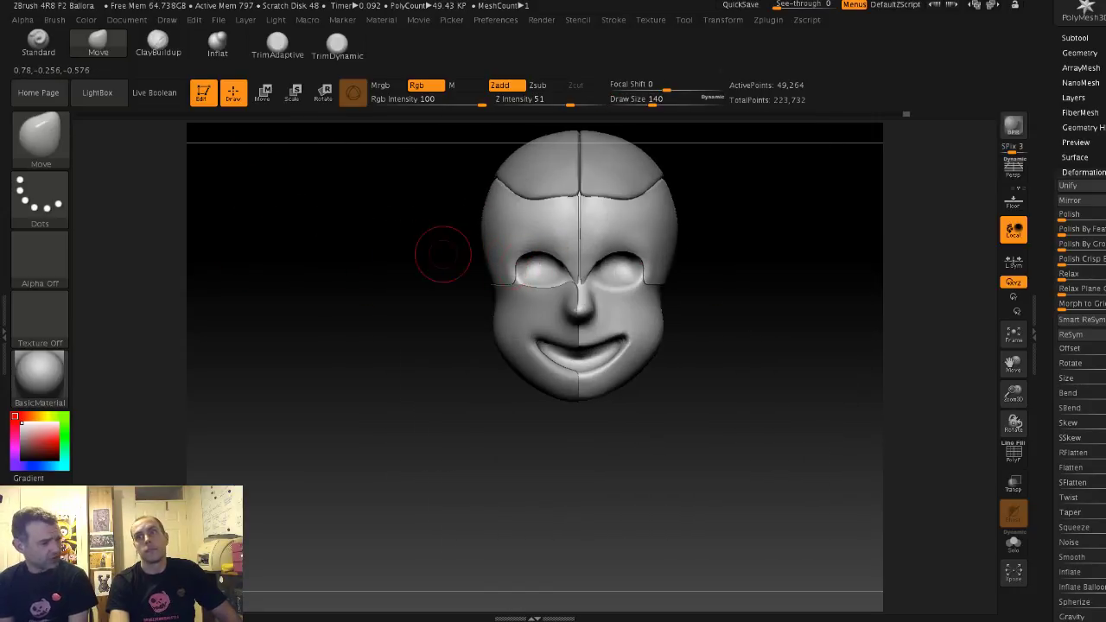
alt+drag(445, 255, 448, 319)
key(s)
mouse_move(617, 280)
mouse_down()
mouse_move(603, 283)
mouse_move(594, 315)
mouse_up()
scroll(609, 315, up, 3)
key(s)
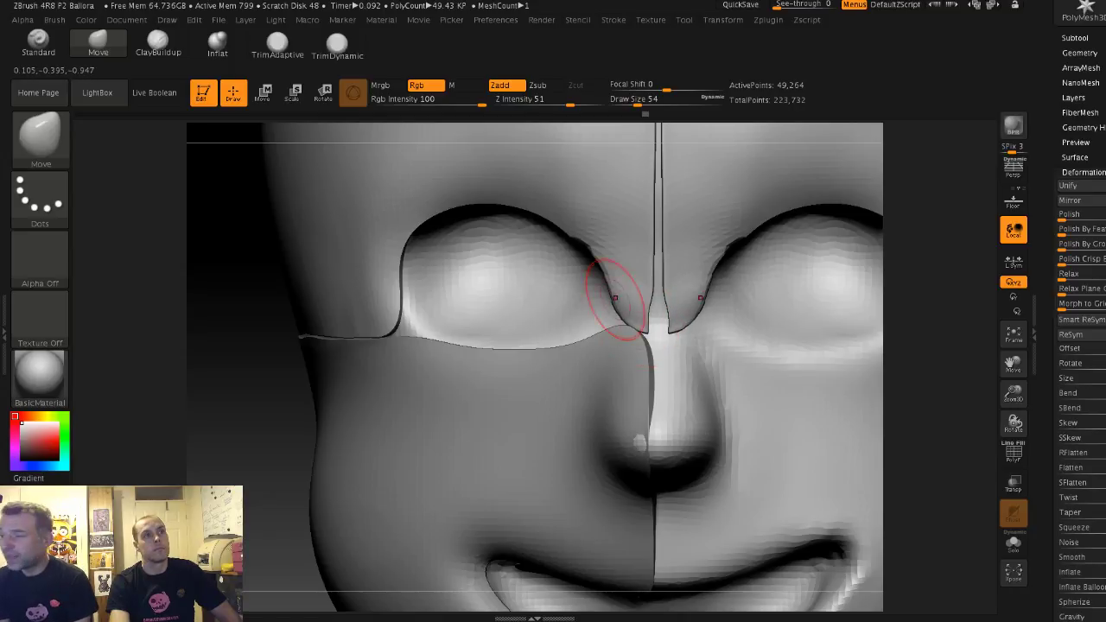
key(s)
mouse_move(596, 270)
mouse_down()
mouse_move(612, 298)
mouse_move(649, 312)
mouse_up()
Step: Refine the upper plates' lower tips and narrow the gap between them above the nose using Move brush draw sizes 27 to 54
key(s)
key(s)
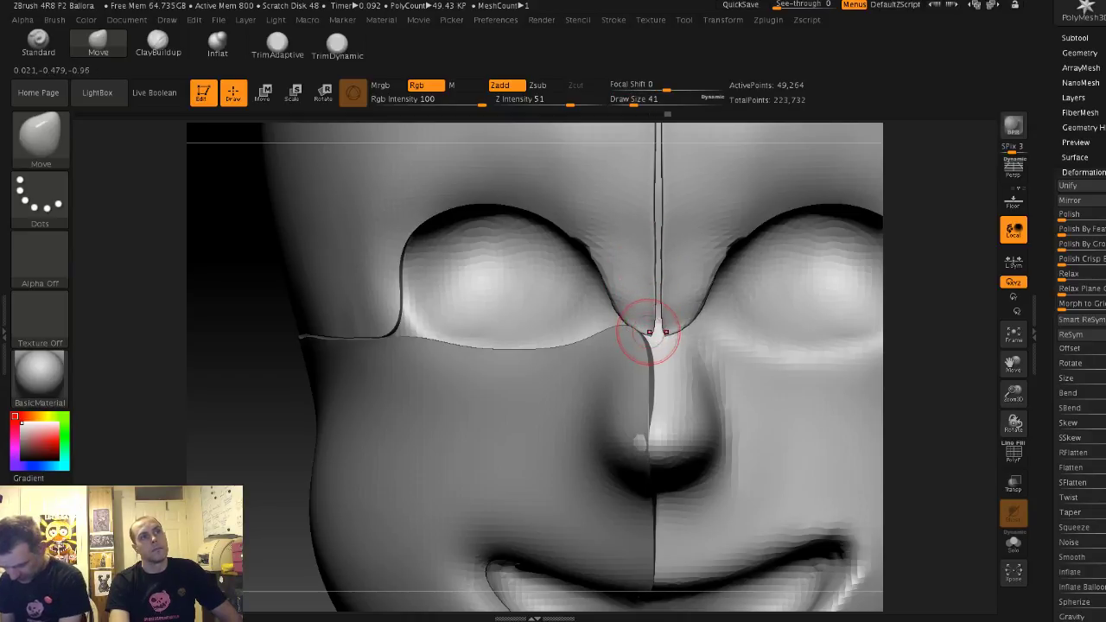
drag(645, 327, 640, 324)
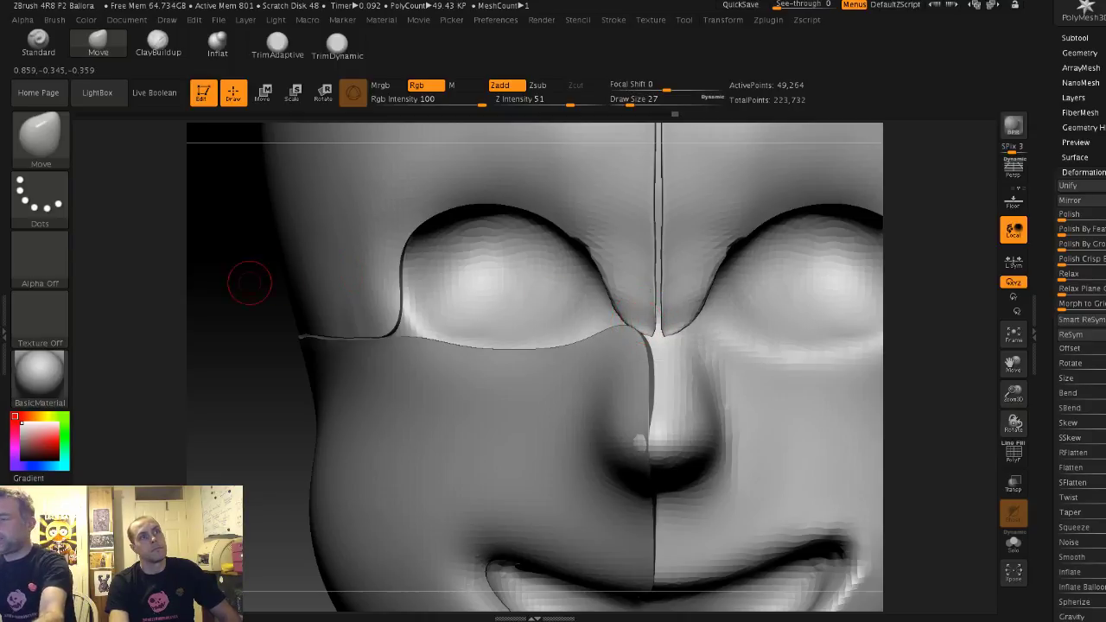
drag(250, 284, 186, 285)
key(s)
drag(648, 332, 657, 331)
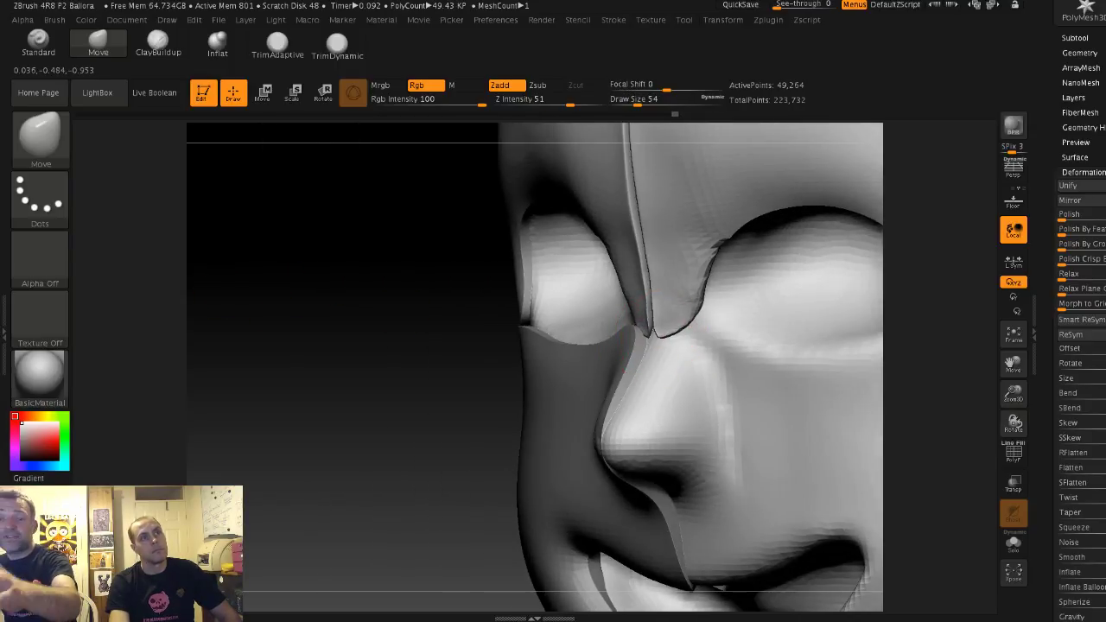
drag(624, 372, 627, 367)
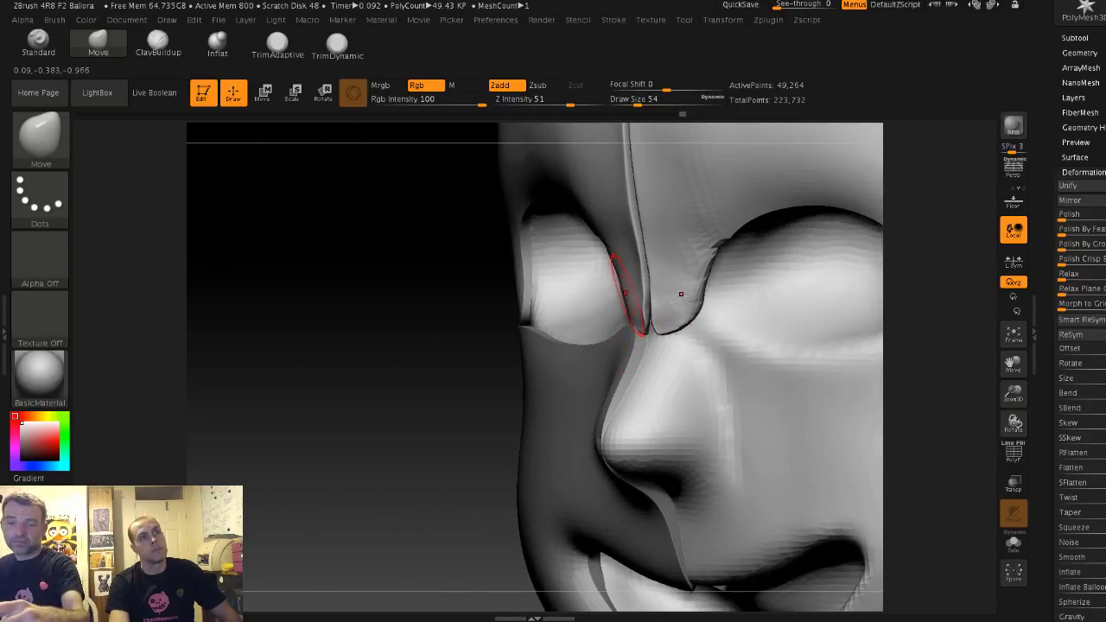
shift+drag(387, 263, 463, 267)
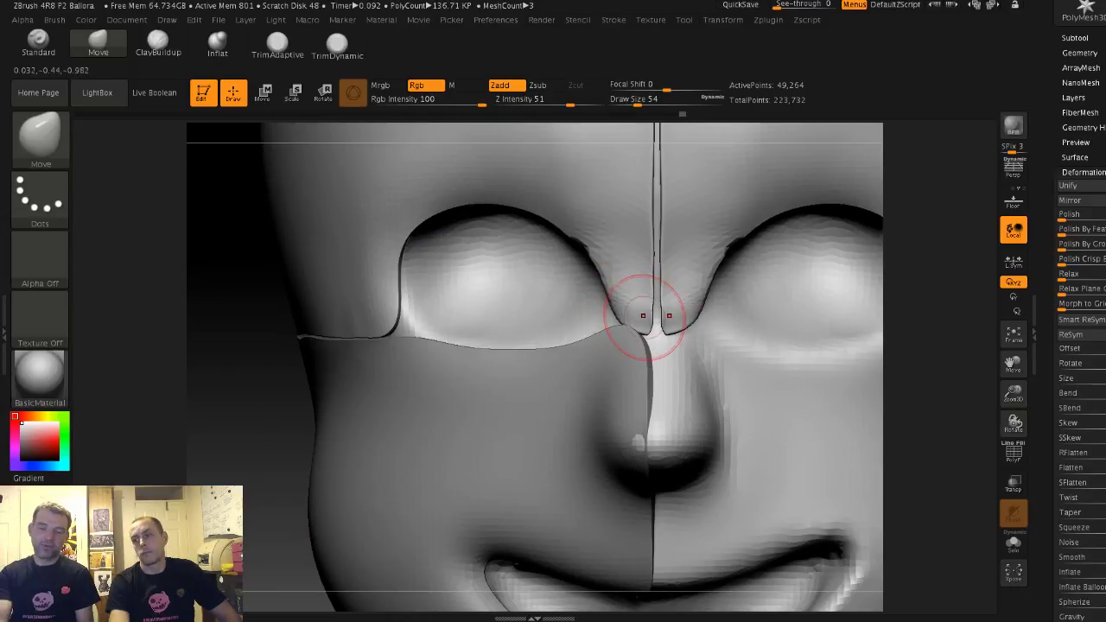
Step: Reduce the brush size and nudge the inner brow tips beside the nose bridge with the Move brush
key([)
drag(646, 325, 650, 333)
alt+drag(199, 292, 388, 268)
Step: Make the lower face piece the active subtool and set the brush draw size to 94
alt+click(432, 389)
mouse_move(757, 374)
alt+mouse_down()
mouse_move(765, 424)
mouse_move(527, 389)
mouse_move(346, 335)
alt+mouse_up()
key(s)
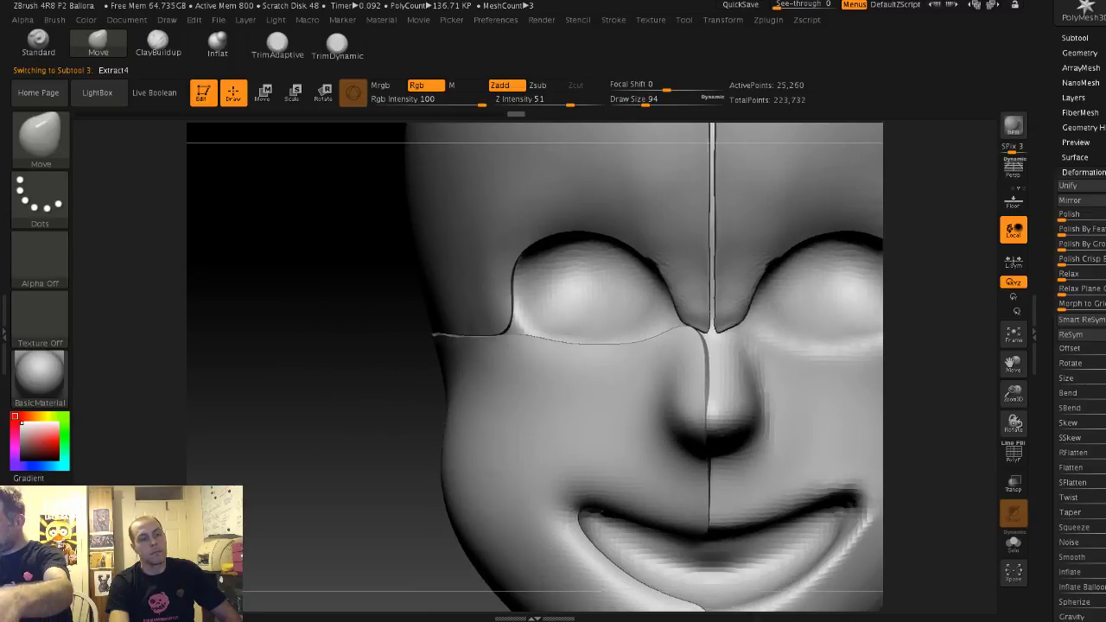
alt+drag(389, 380, 408, 317)
alt+drag(515, 363, 460, 326)
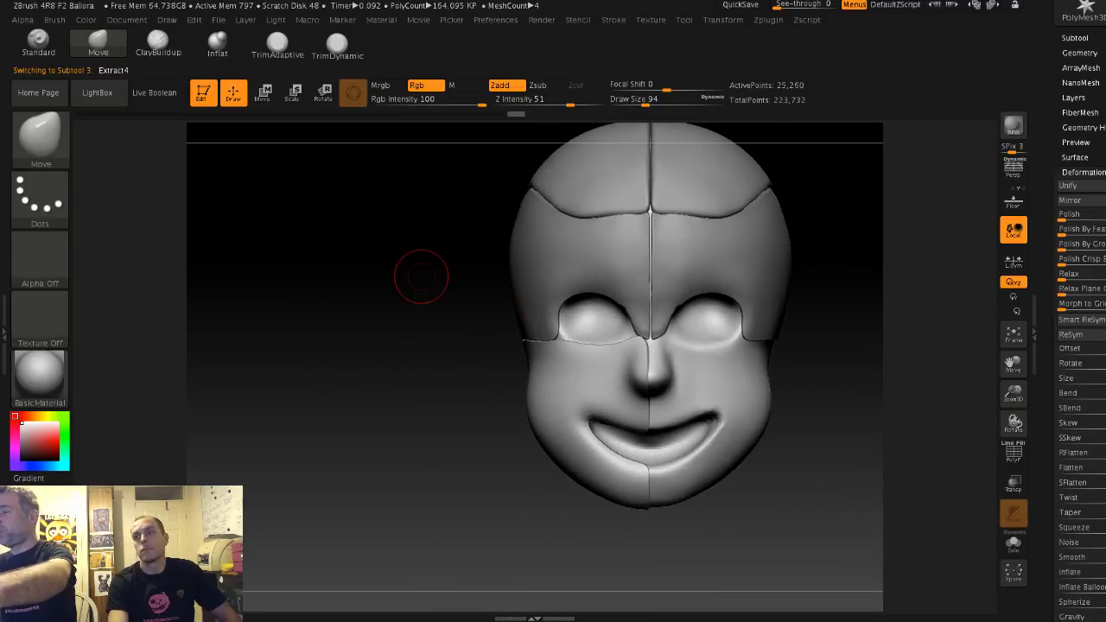
alt+drag(421, 276, 420, 296)
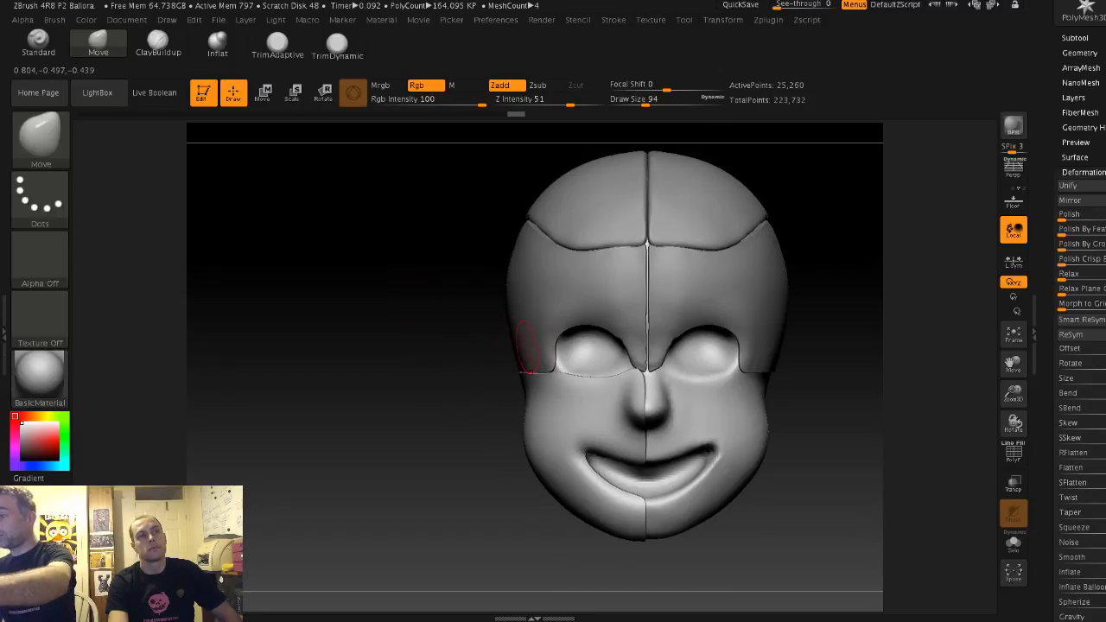
Step: Append a Sphere3D to the head model as a new subtool
drag(1050, 195, 1050, 282)
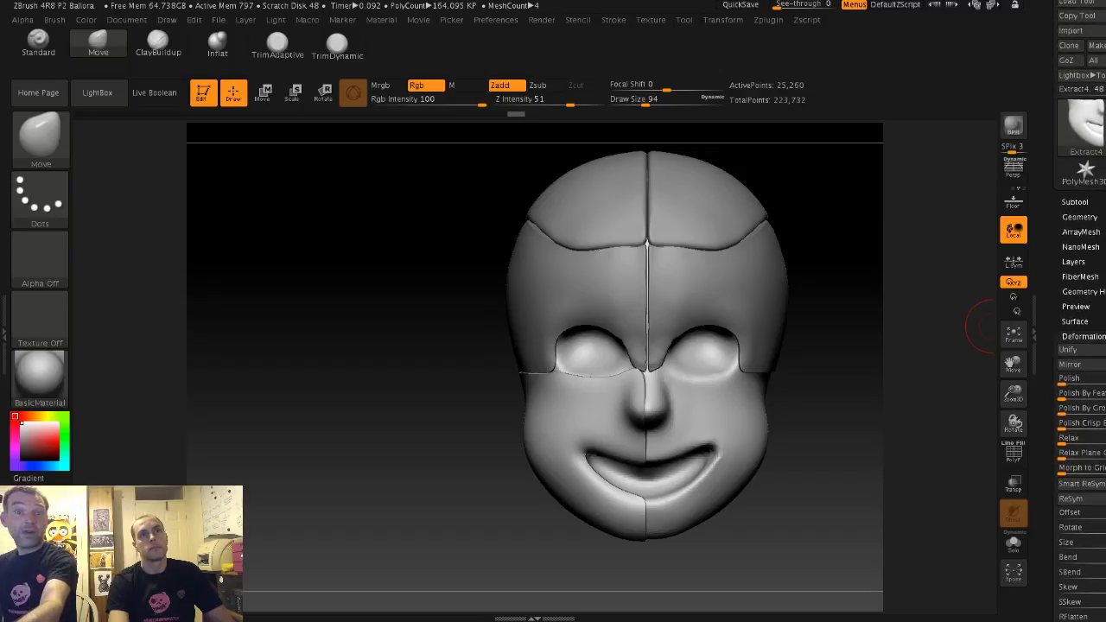
click(1080, 217)
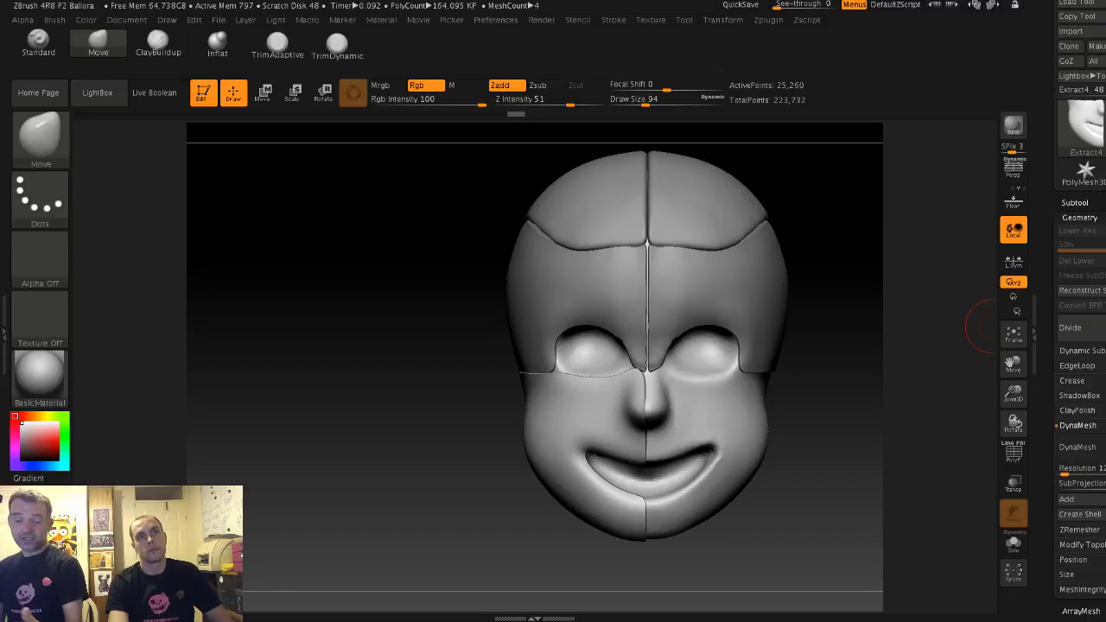
click(1075, 202)
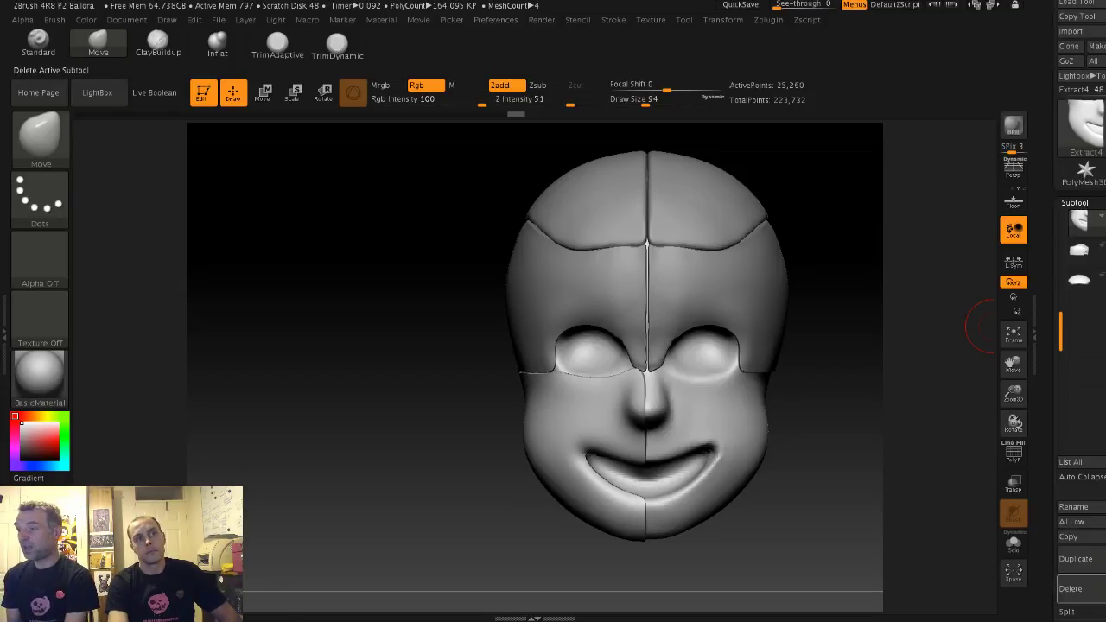
click(1105, 567)
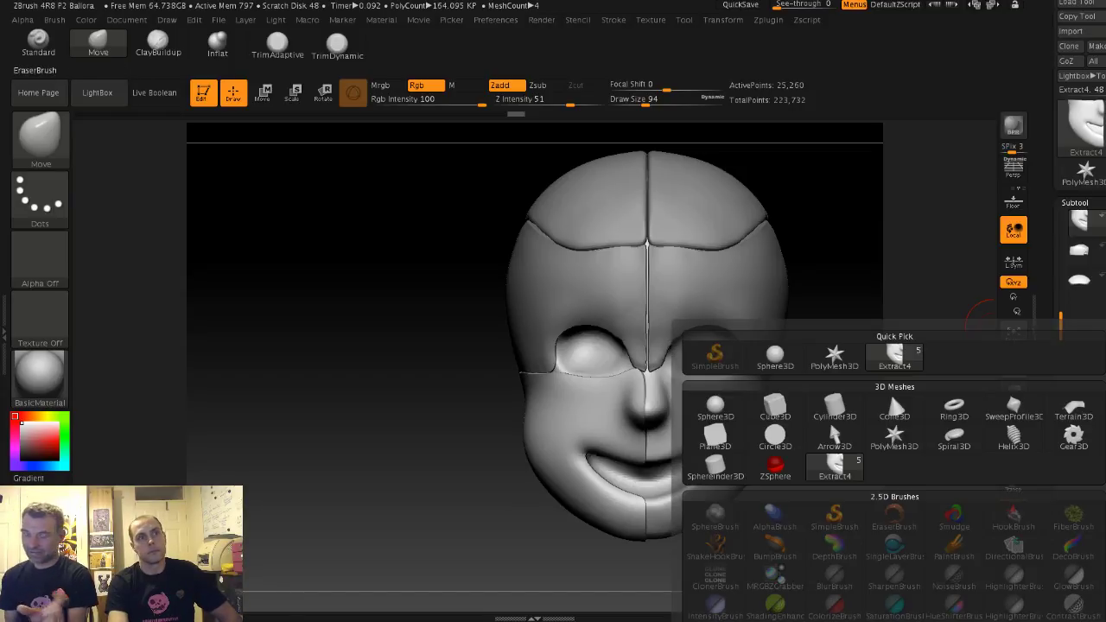
click(715, 406)
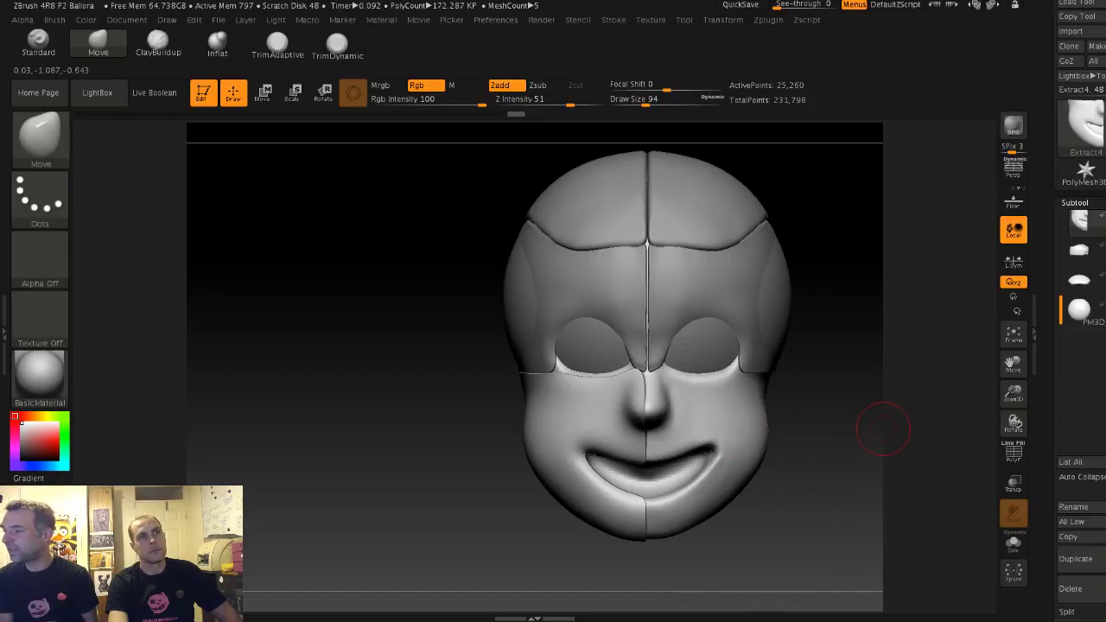
Step: Select the appended sphere subtool and move it forward along Z, from inside the head towards the face
drag(883, 428, 778, 406)
alt+click(793, 325)
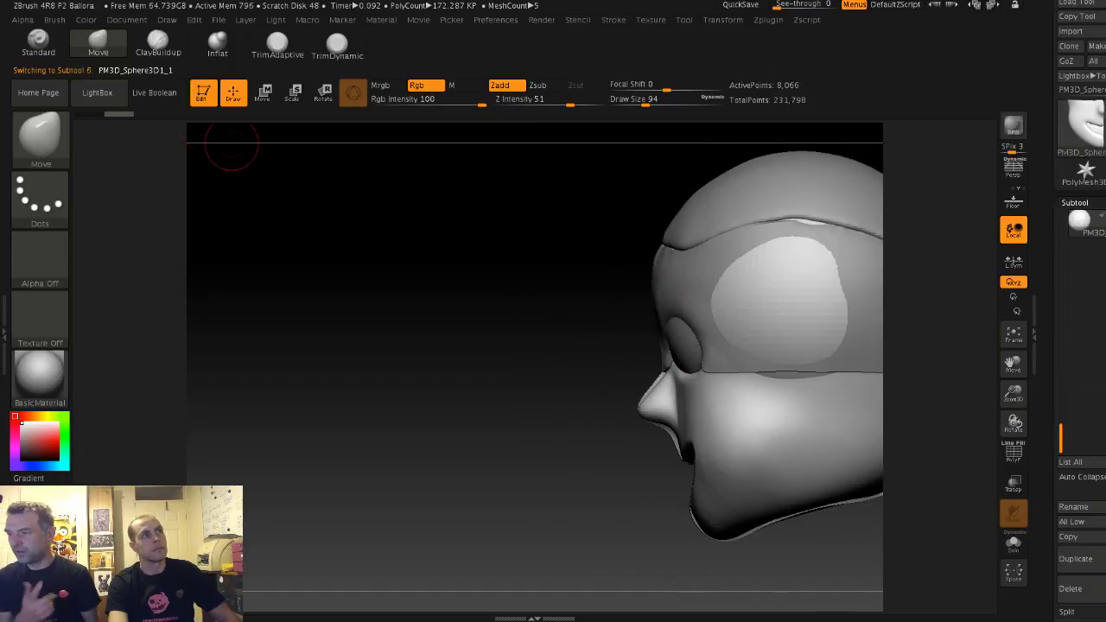
click(294, 93)
alt+drag(637, 294, 581, 287)
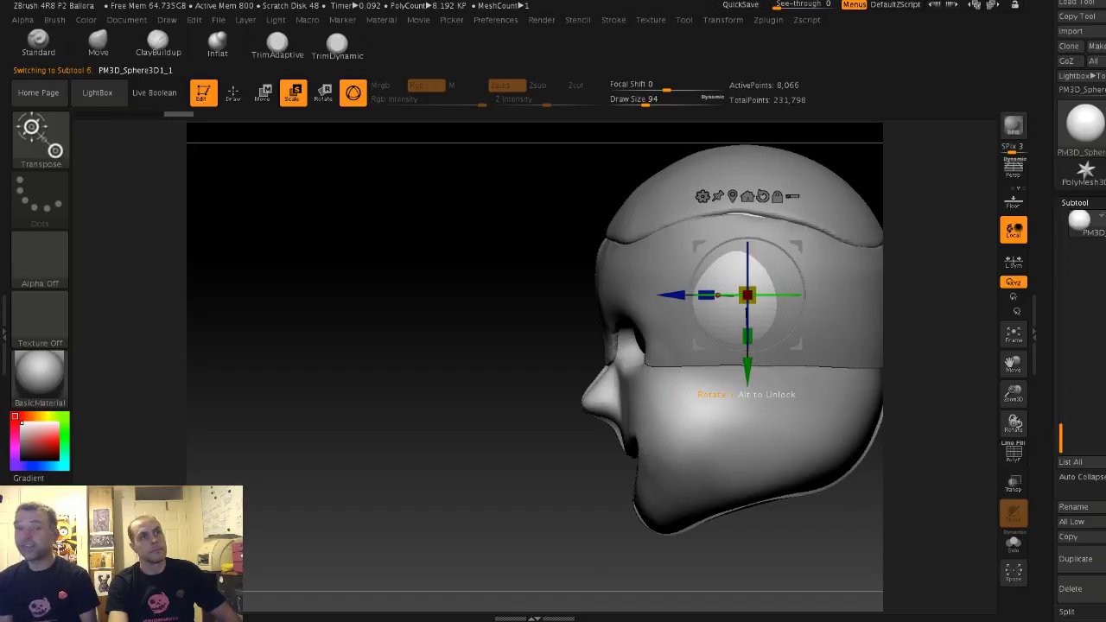
drag(674, 296, 576, 296)
Step: Scale the sphere down uniformly to eyeball size and move it down and sideways into the character's left eye socket
shift+drag(467, 346, 570, 346)
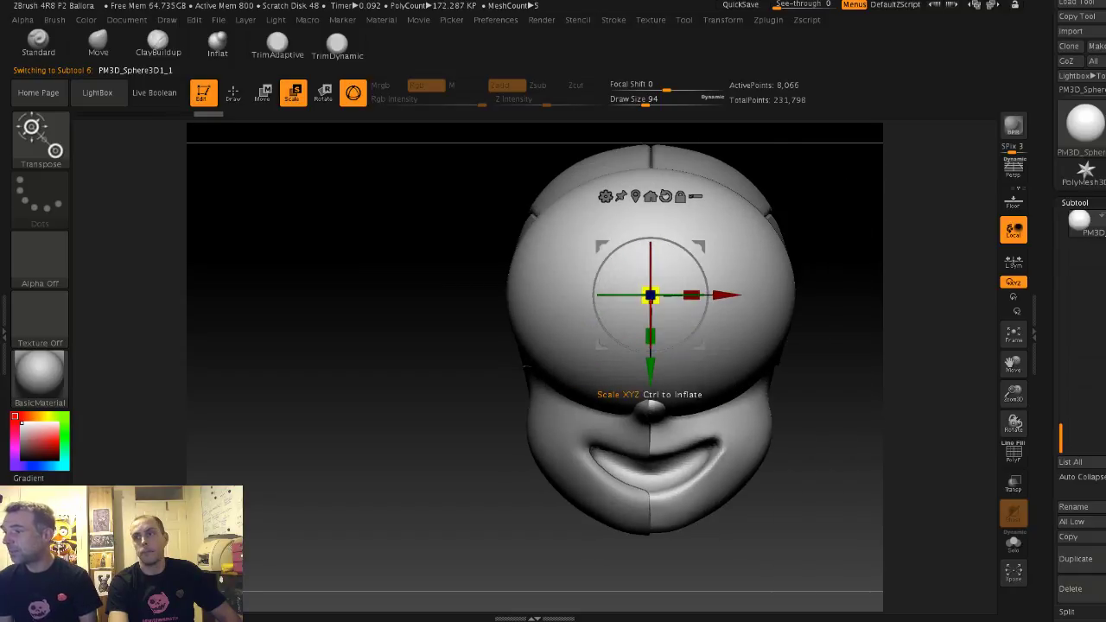
drag(649, 295, 650, 411)
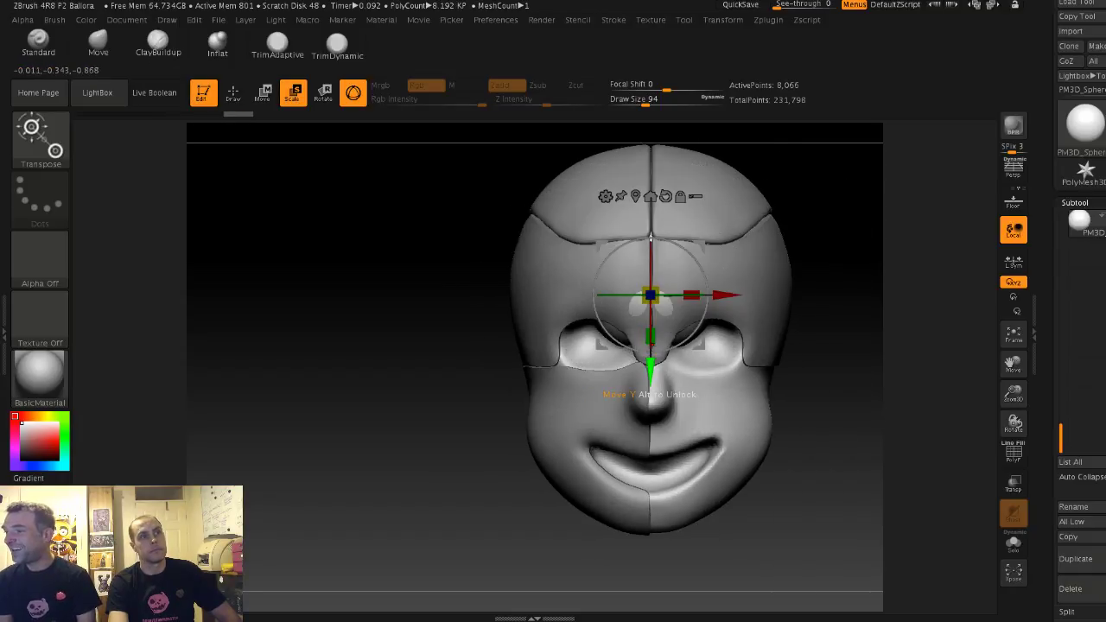
drag(650, 372, 693, 427)
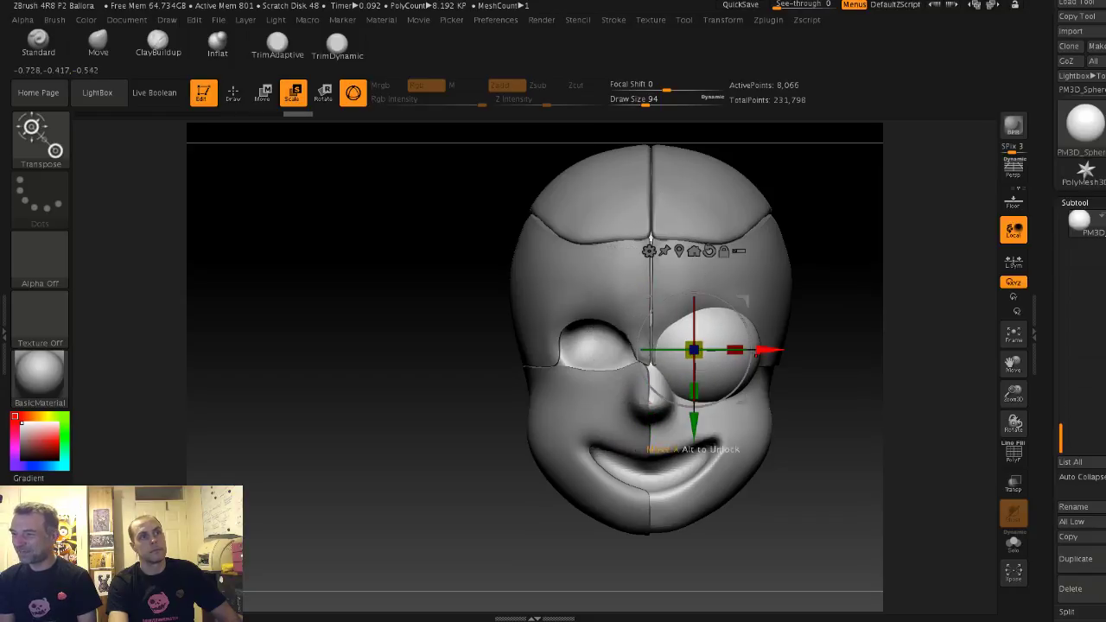
drag(694, 350, 678, 393)
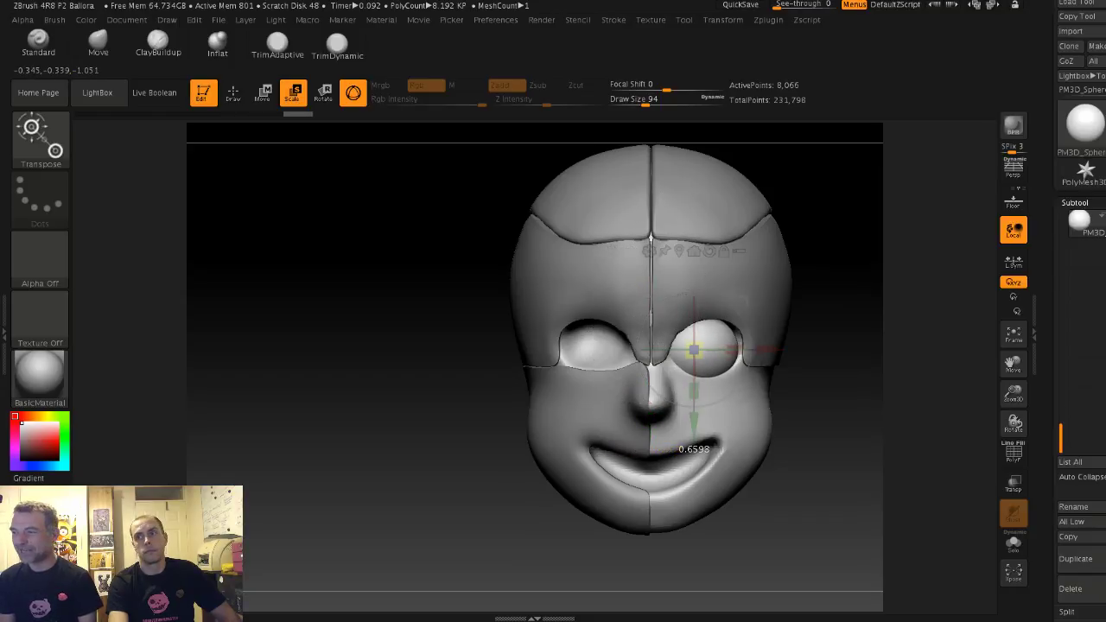
Step: Shift the eyeball sphere slightly forward and outward so it fills the character's left eye socket
drag(492, 381, 363, 376)
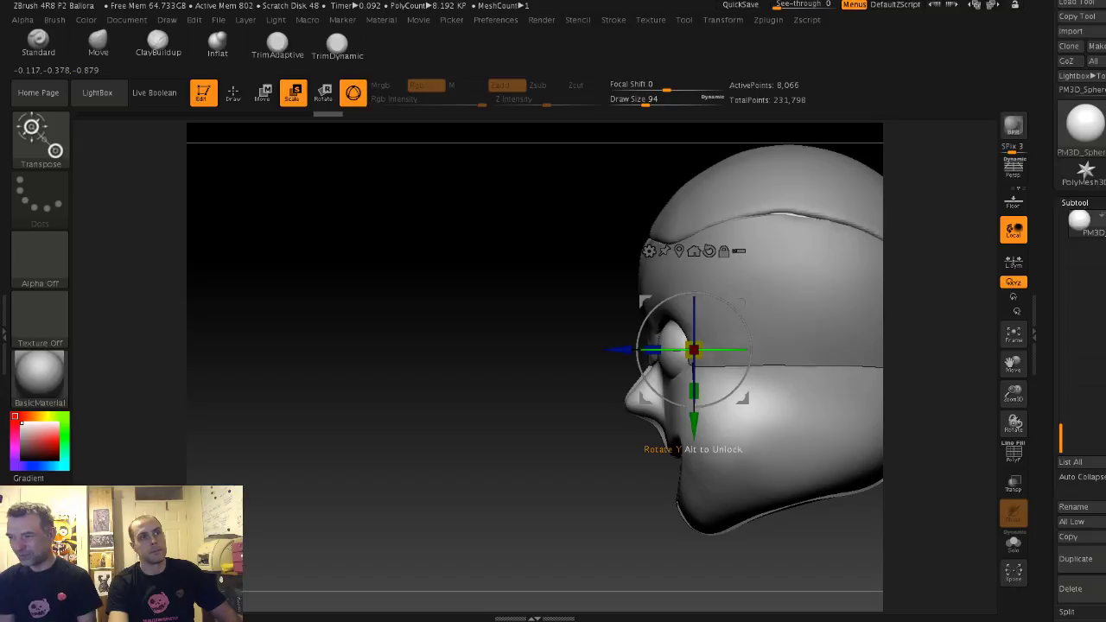
drag(622, 350, 614, 350)
drag(380, 377, 505, 381)
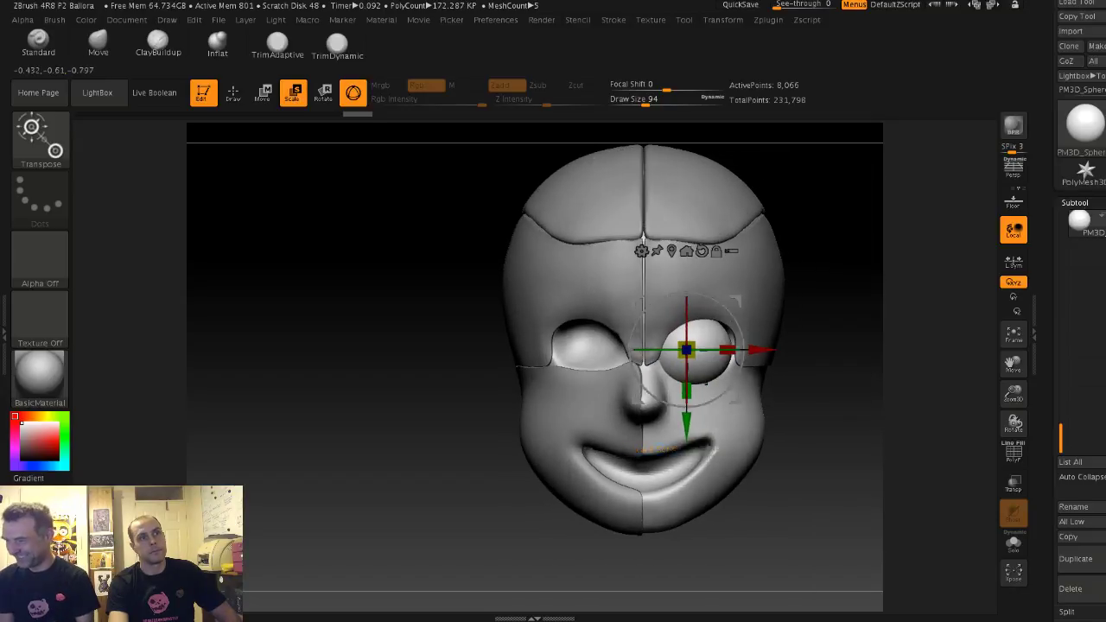
drag(762, 350, 768, 350)
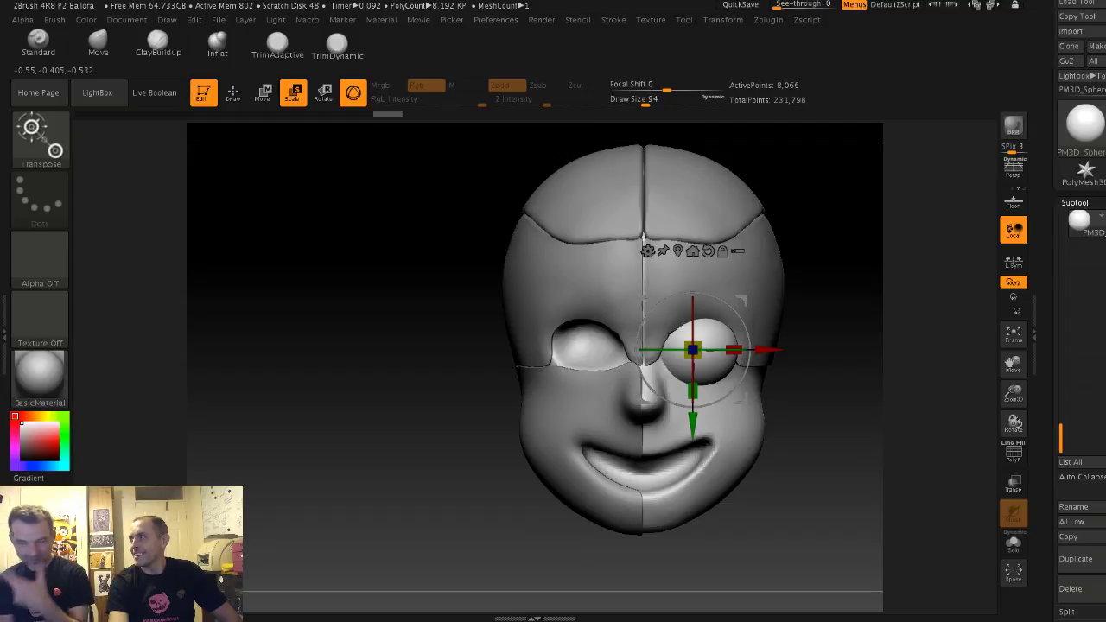
Step: Flatten the eyeball sphere vertically, raise it slightly in the socket and check its fit from the side and front
alt+right_drag(721, 348, 667, 367)
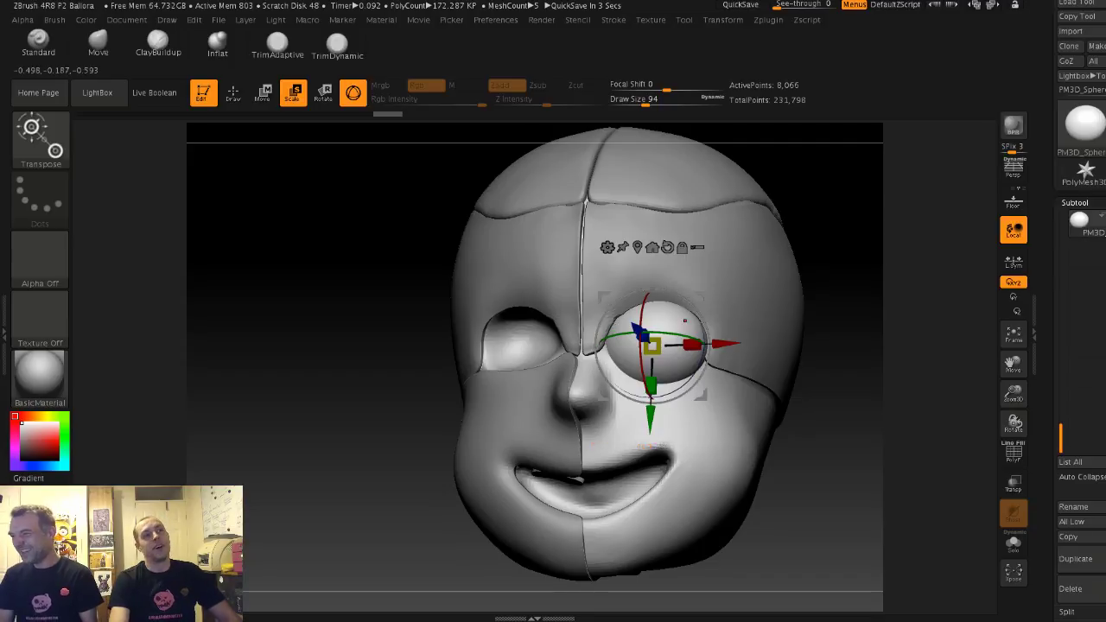
drag(834, 259, 831, 294)
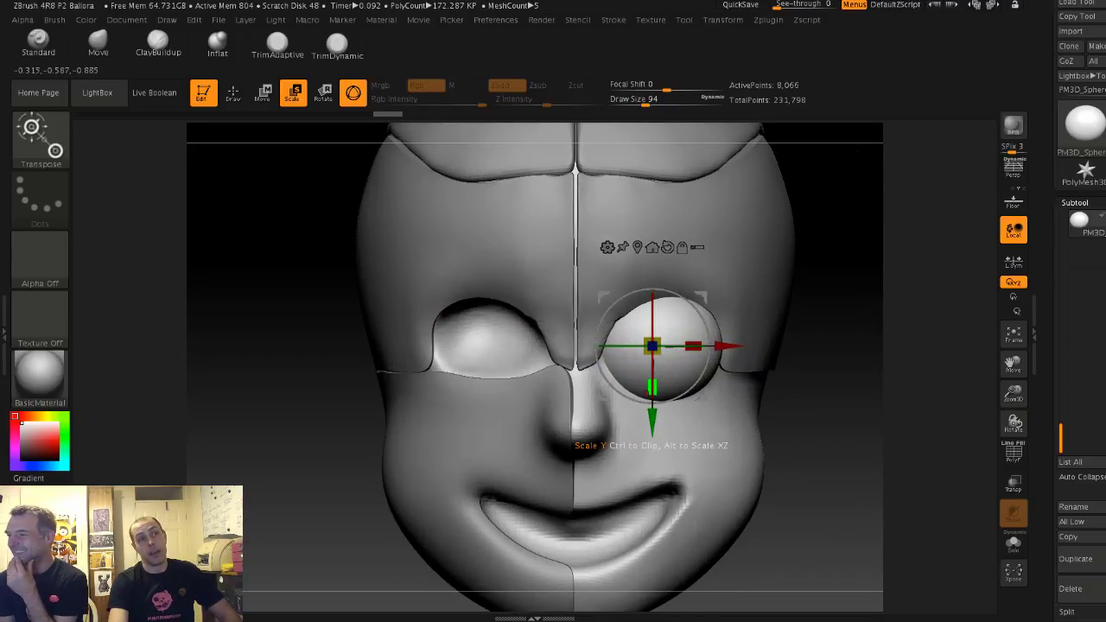
drag(653, 386, 652, 375)
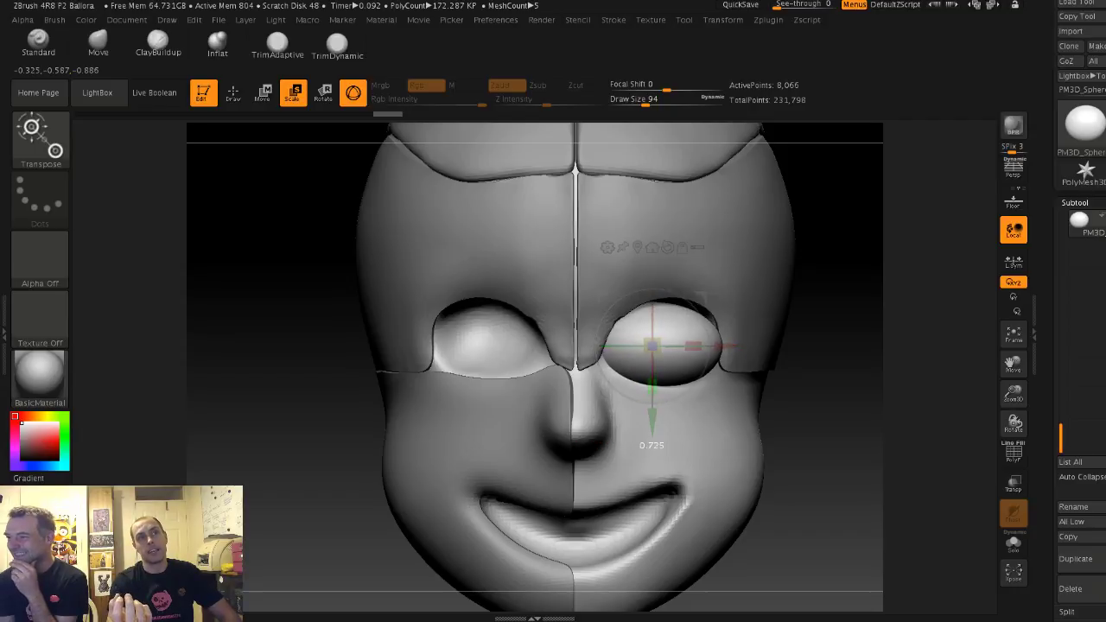
key(ctrl+z)
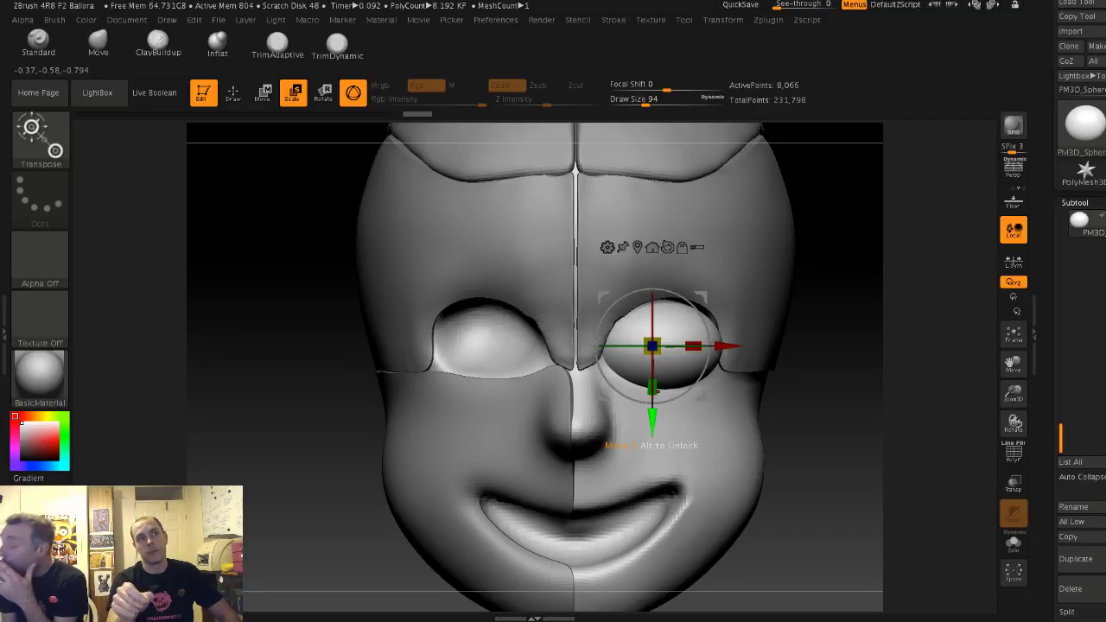
drag(652, 421, 652, 417)
drag(833, 285, 584, 288)
drag(484, 363, 540, 363)
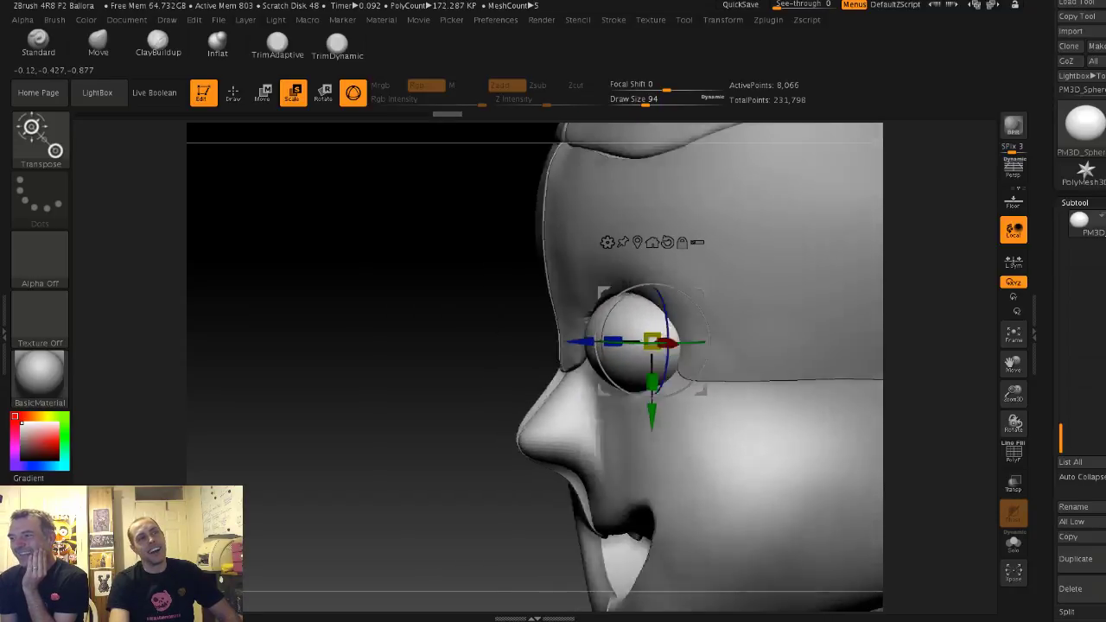
shift+drag(389, 285, 561, 278)
alt+drag(346, 363, 346, 290)
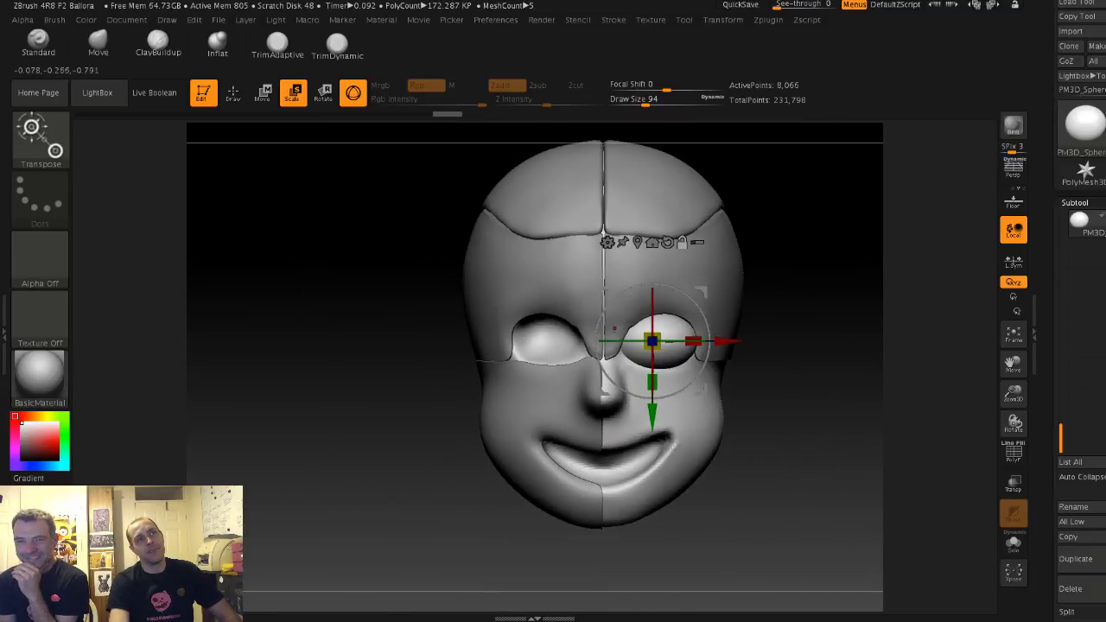
Step: Select the forehead piece and reshape the inner edge of its eye openings around the eyeball with the Move brush
alt+click(588, 302)
ctrl+right_drag(548, 338, 568, 389)
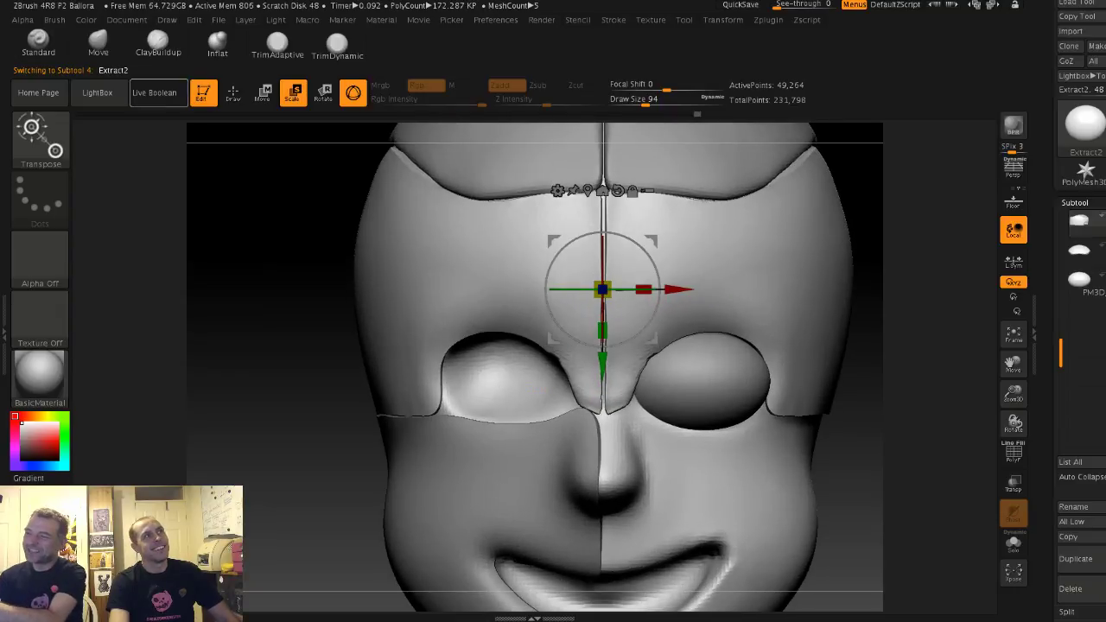
key(q)
key(s)
drag(653, 351, 663, 351)
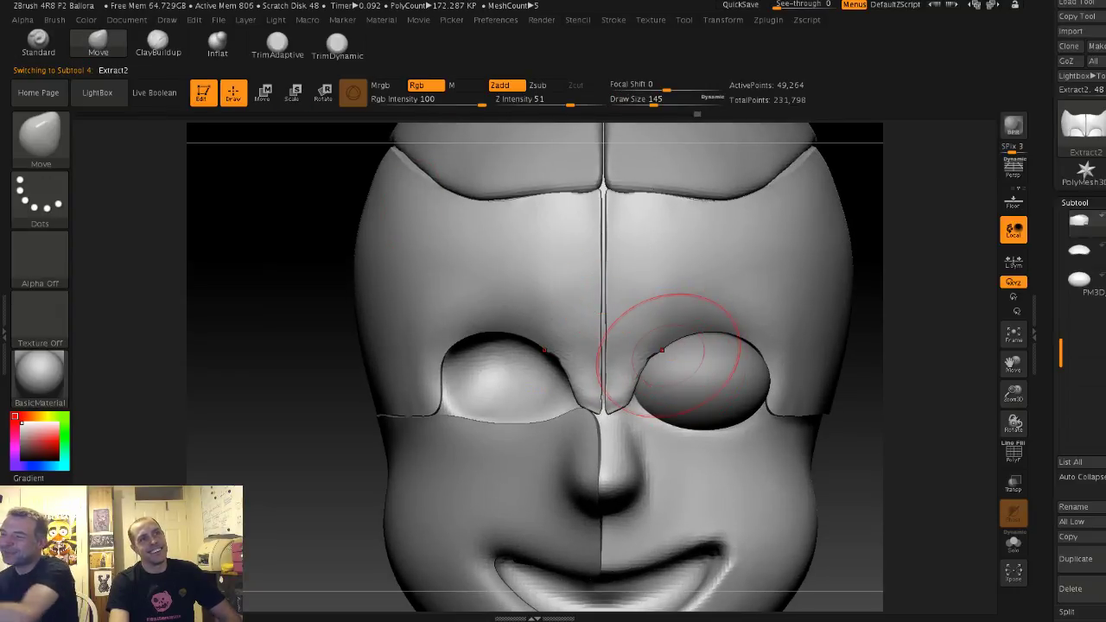
key(bracketleft)
key(bracketleft)
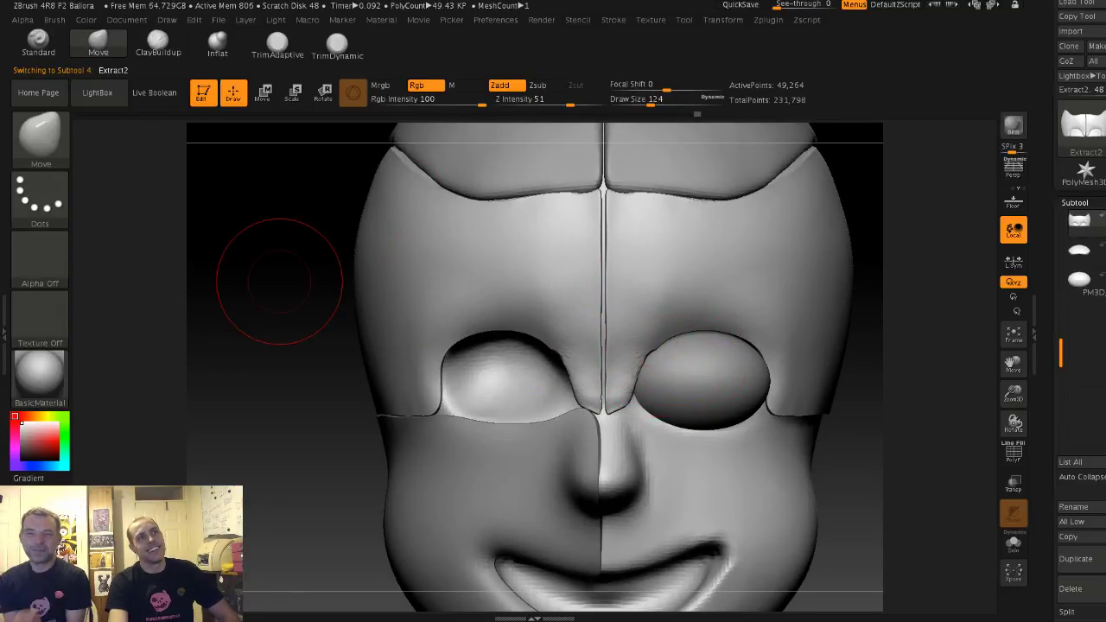
drag(279, 281, 484, 277)
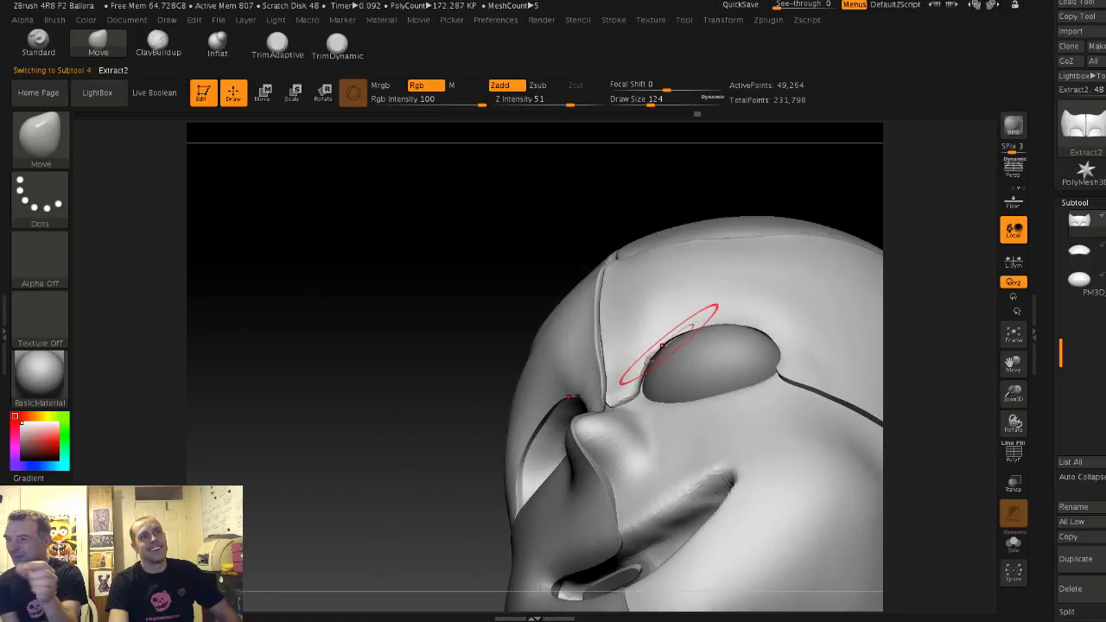
drag(420, 259, 716, 383)
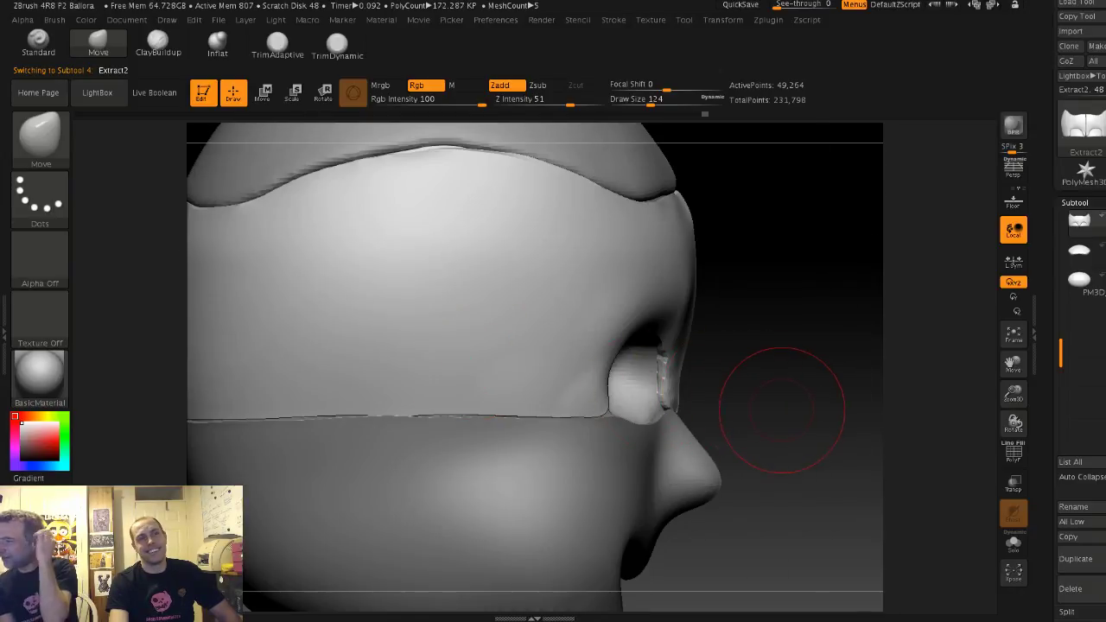
shift+drag(790, 403, 746, 407)
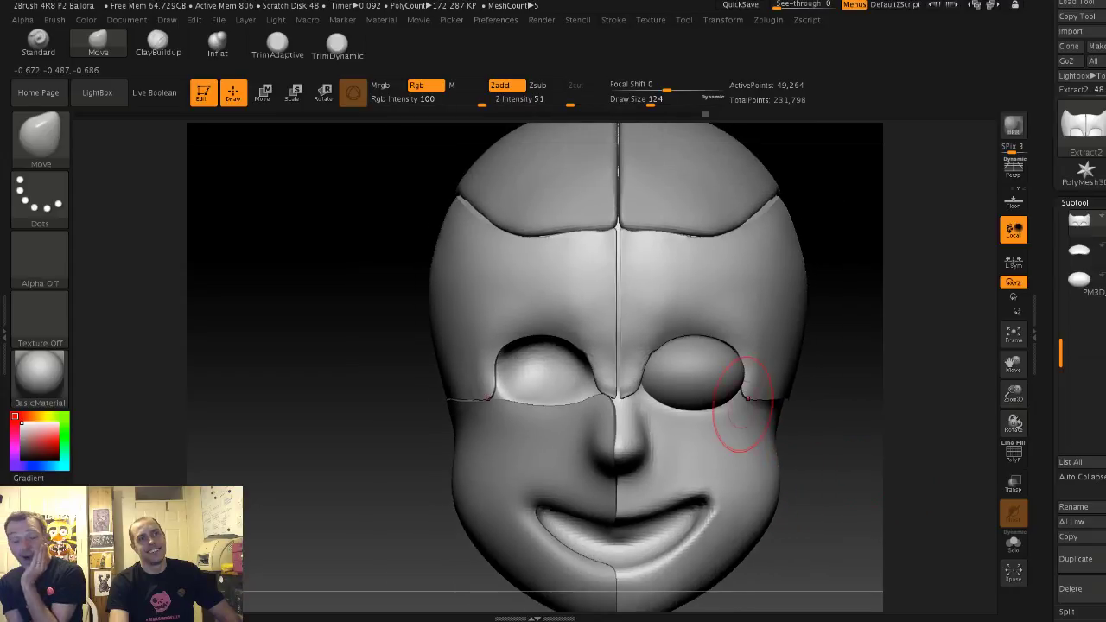
Step: Select the eyeball sphere and adjust its outer corner to the socket edge with the Move brush at draw size 149
alt+click(708, 382)
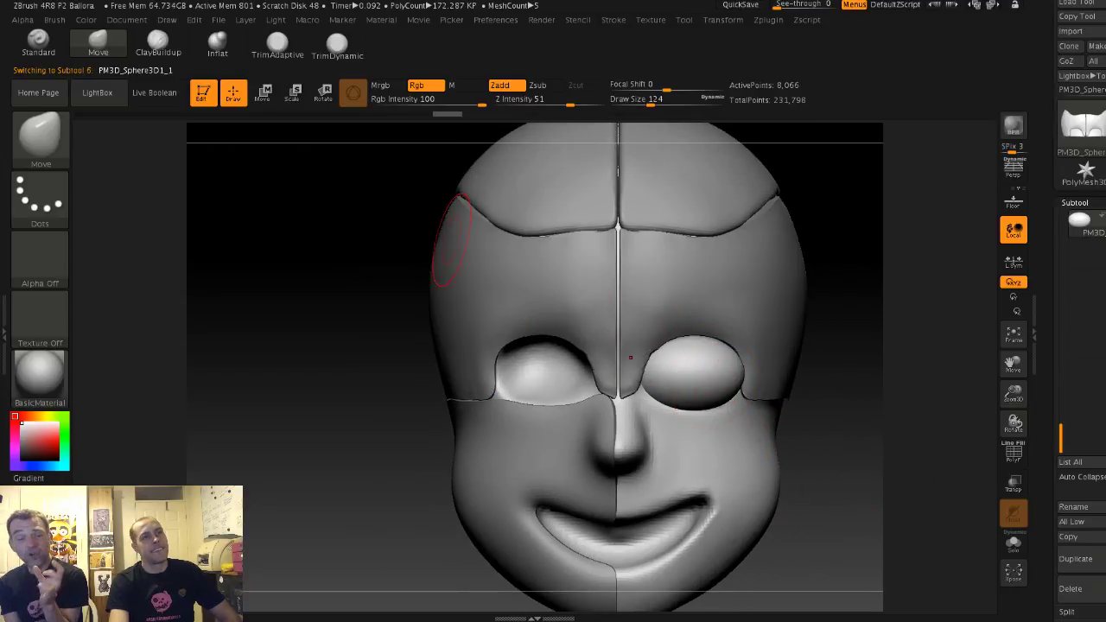
key(s)
drag(727, 382, 732, 381)
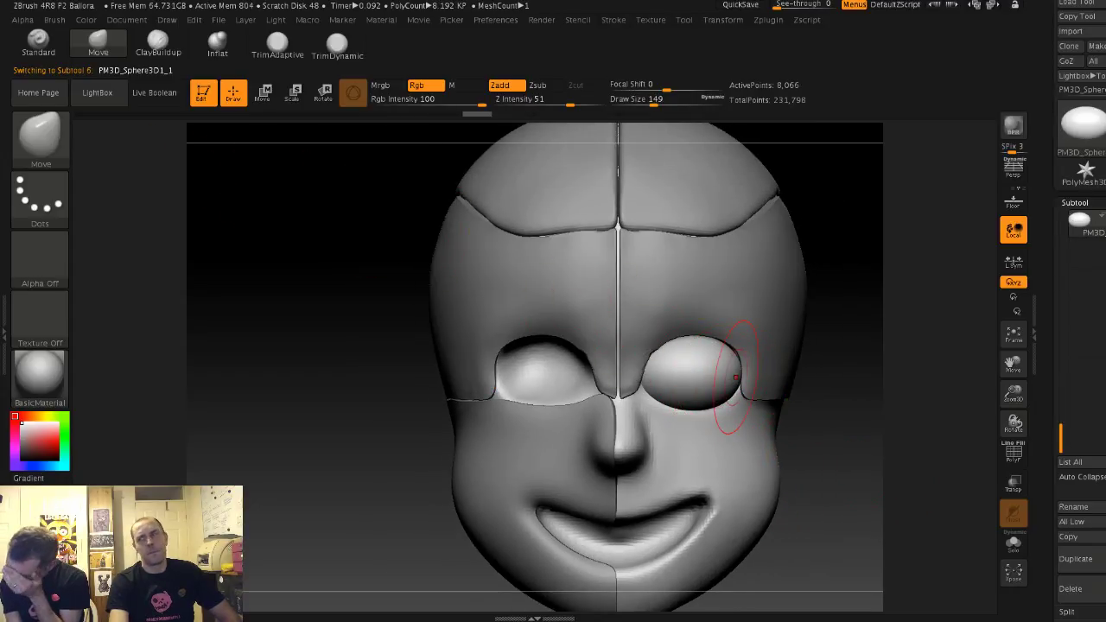
drag(854, 364, 761, 371)
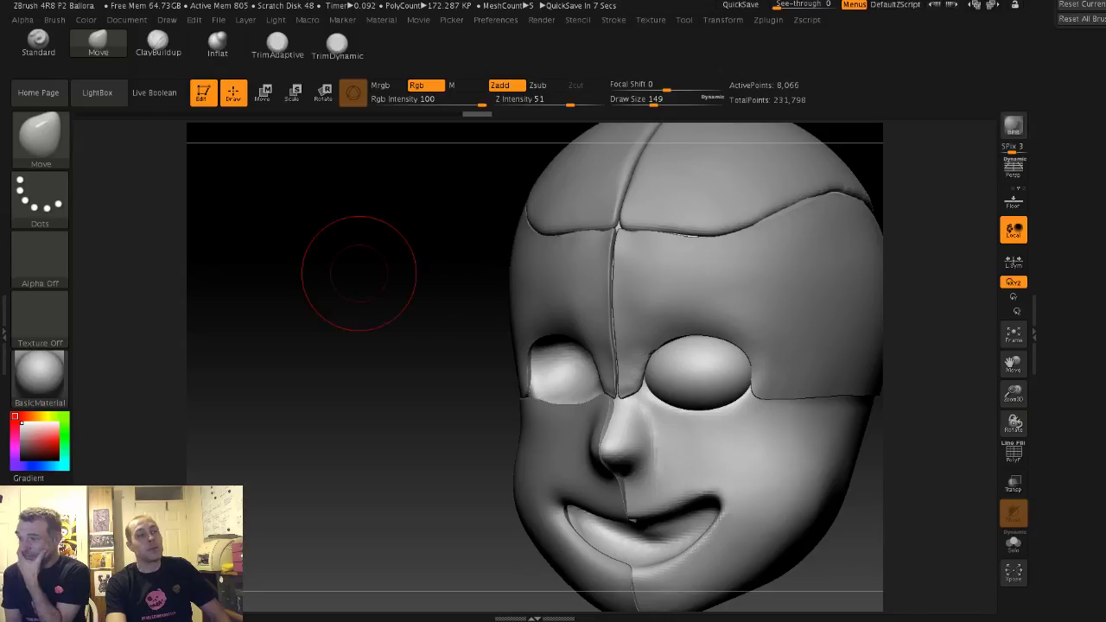
drag(358, 272, 466, 284)
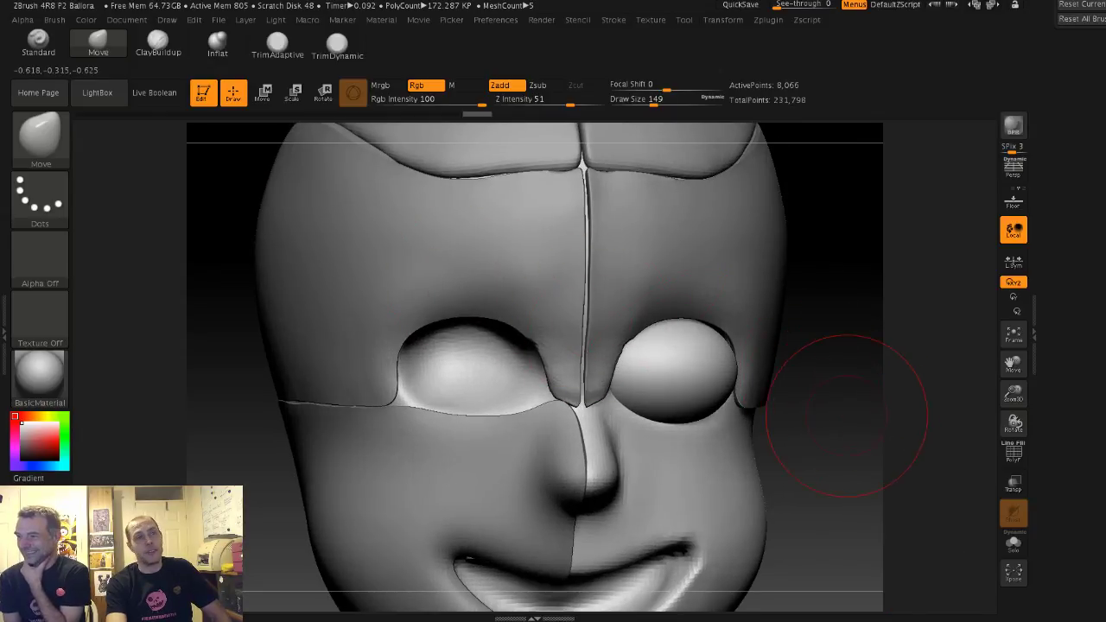
drag(859, 420, 599, 325)
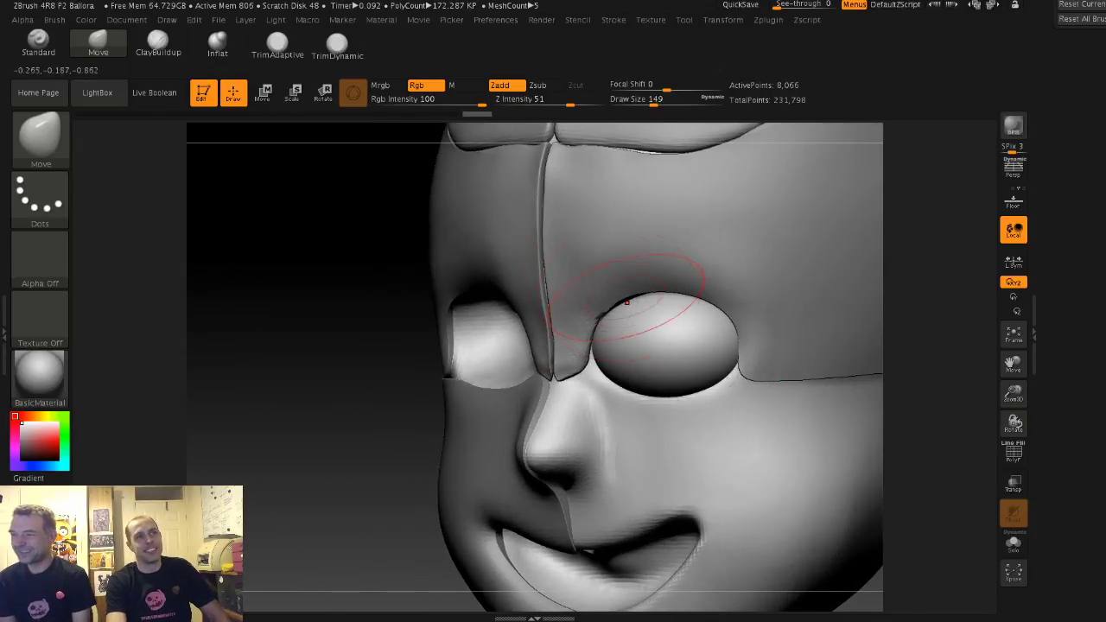
mouse_move(282, 254)
mouse_down()
mouse_move(297, 237)
mouse_move(381, 268)
mouse_move(259, 248)
mouse_move(501, 285)
mouse_up()
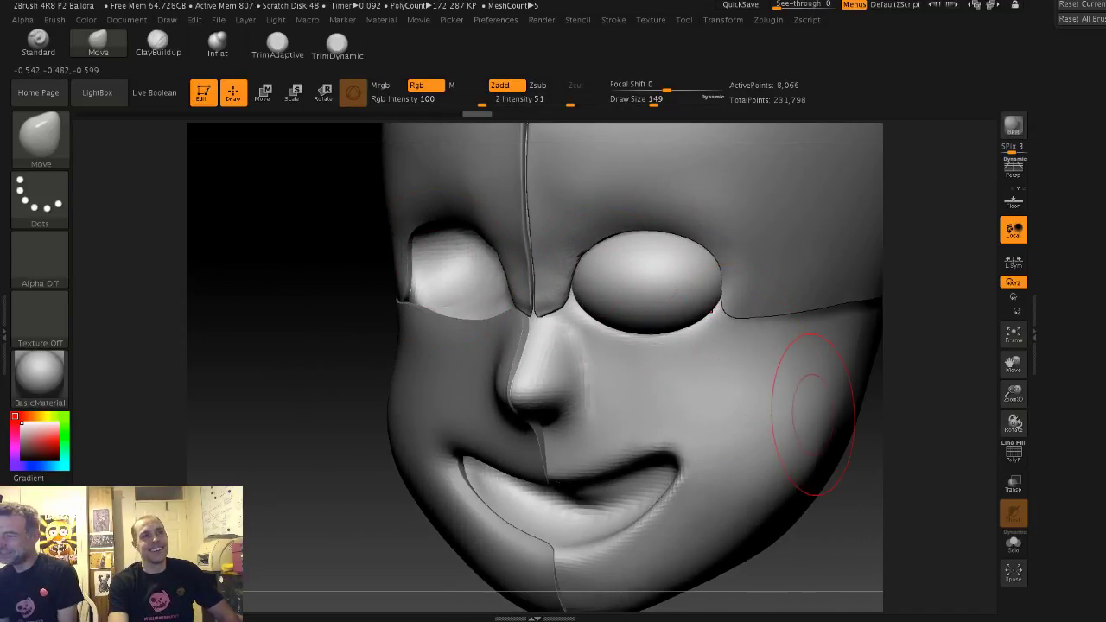
Step: Reduce the draw size to 80 and mask the upper half of the eyeball sphere with a level lower edge
key(s)
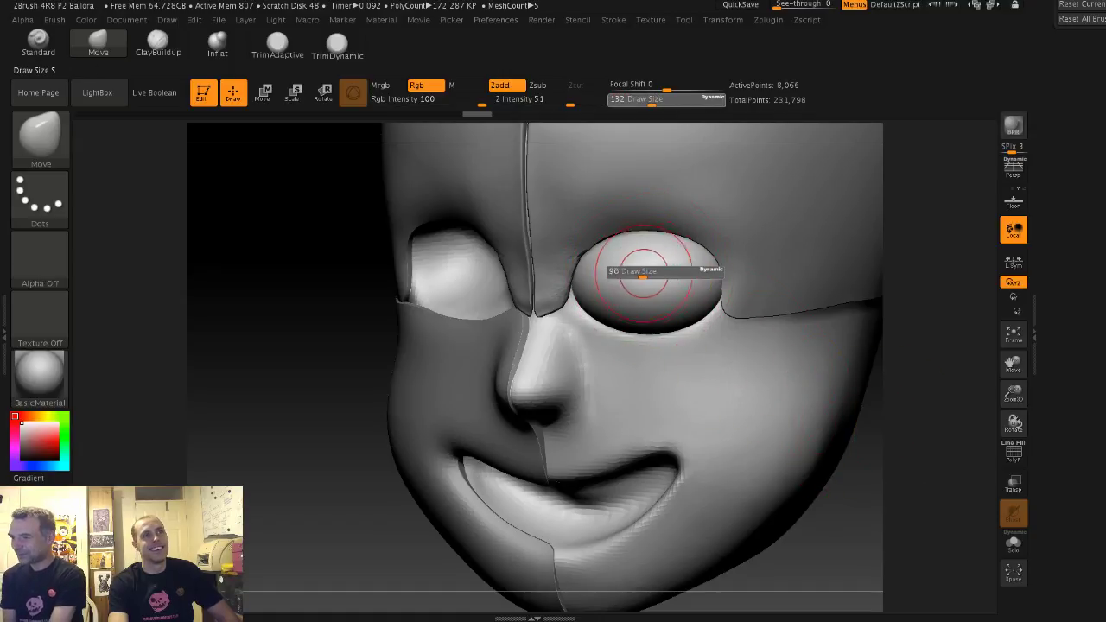
drag(644, 273, 641, 273)
mouse_move(366, 256)
mouse_down()
mouse_move(302, 248)
mouse_move(394, 258)
mouse_up()
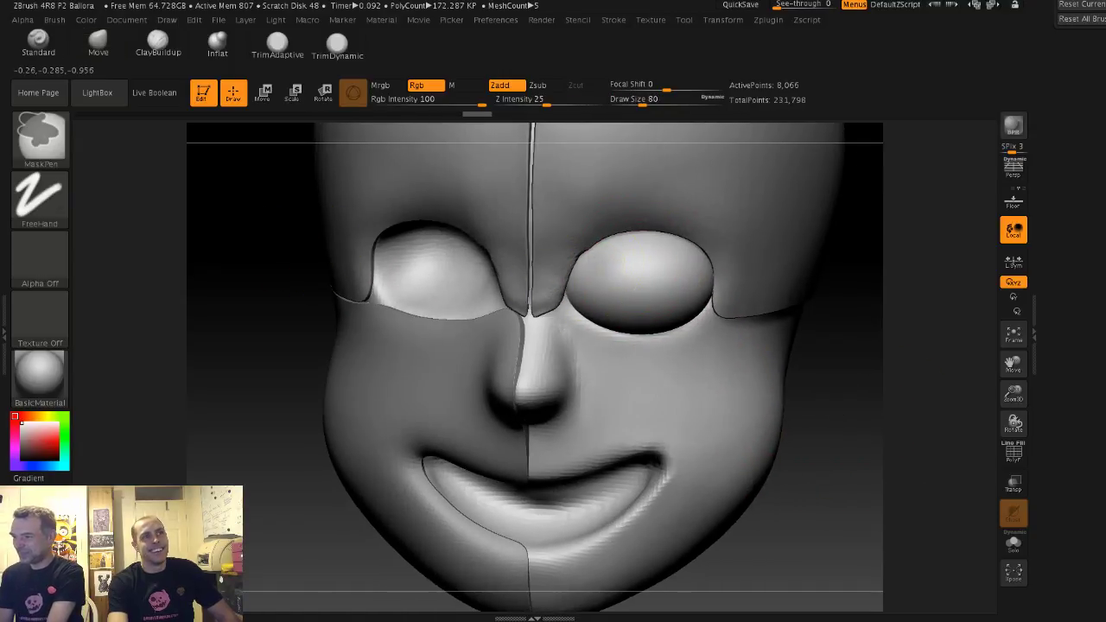
mouse_move(635, 259)
ctrl+mouse_down()
mouse_move(661, 261)
mouse_move(614, 257)
ctrl+mouse_up()
shift+drag(855, 370, 830, 394)
key(ctrl)
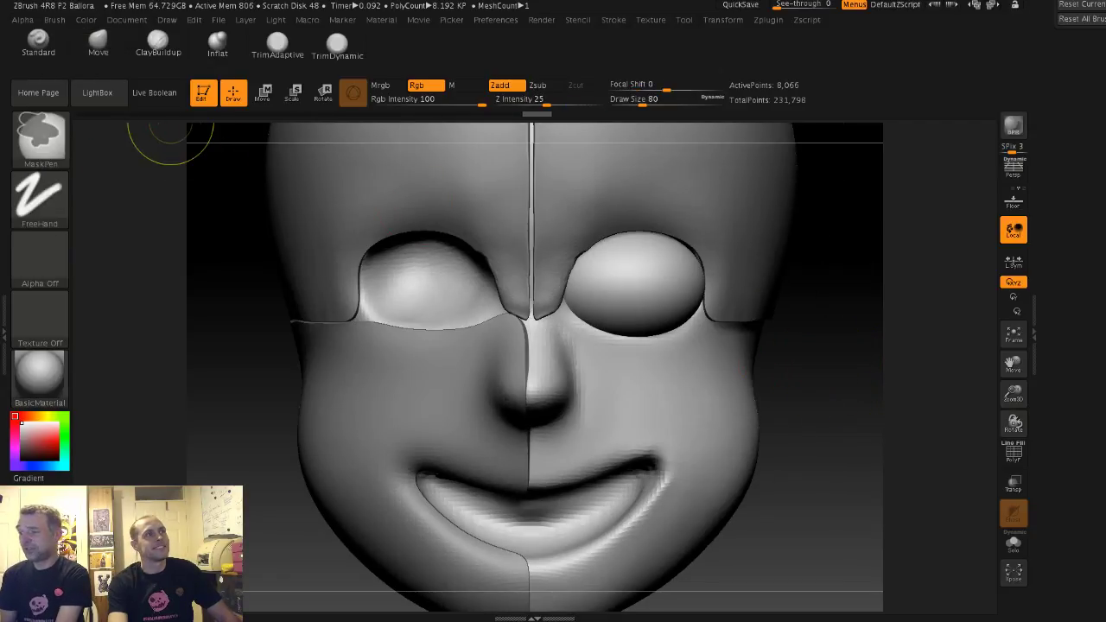
mouse_move(809, 283)
ctrl+mouse_down()
mouse_move(596, 239)
mouse_move(519, 204)
ctrl+mouse_up()
mouse_move(871, 414)
mouse_down()
mouse_move(562, 432)
mouse_move(717, 440)
mouse_move(873, 389)
mouse_up()
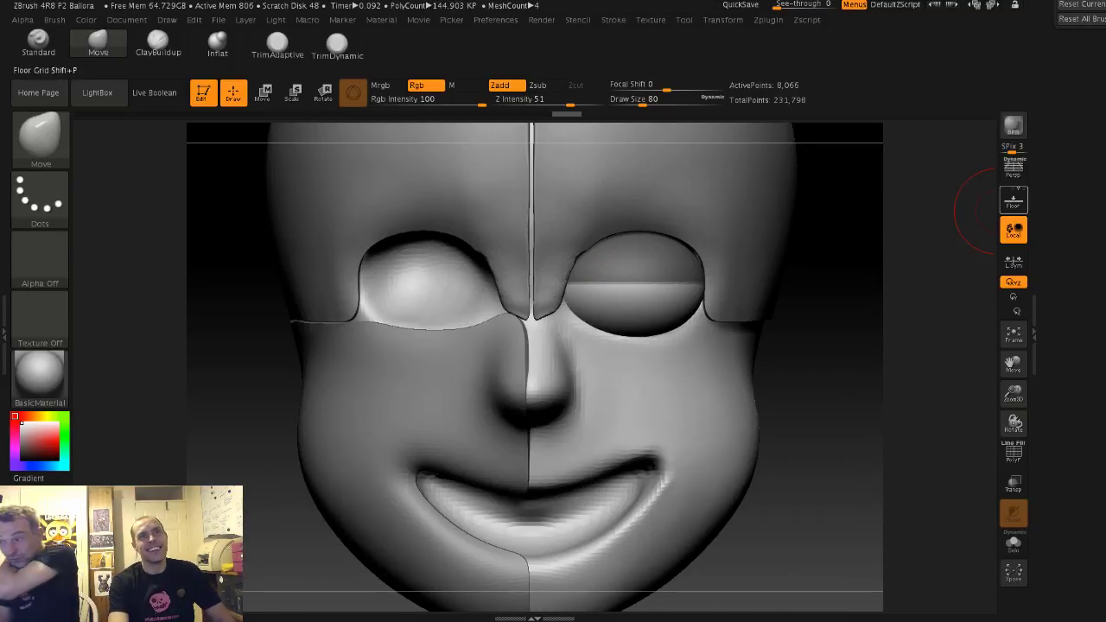
Step: Extract the masked upper half of the eyeball sphere as a thin eyelid shell and accept it as a new subtool
mouse_move(1072, 69)
mouse_down()
mouse_move(1072, 615)
mouse_move(1072, 605)
mouse_up()
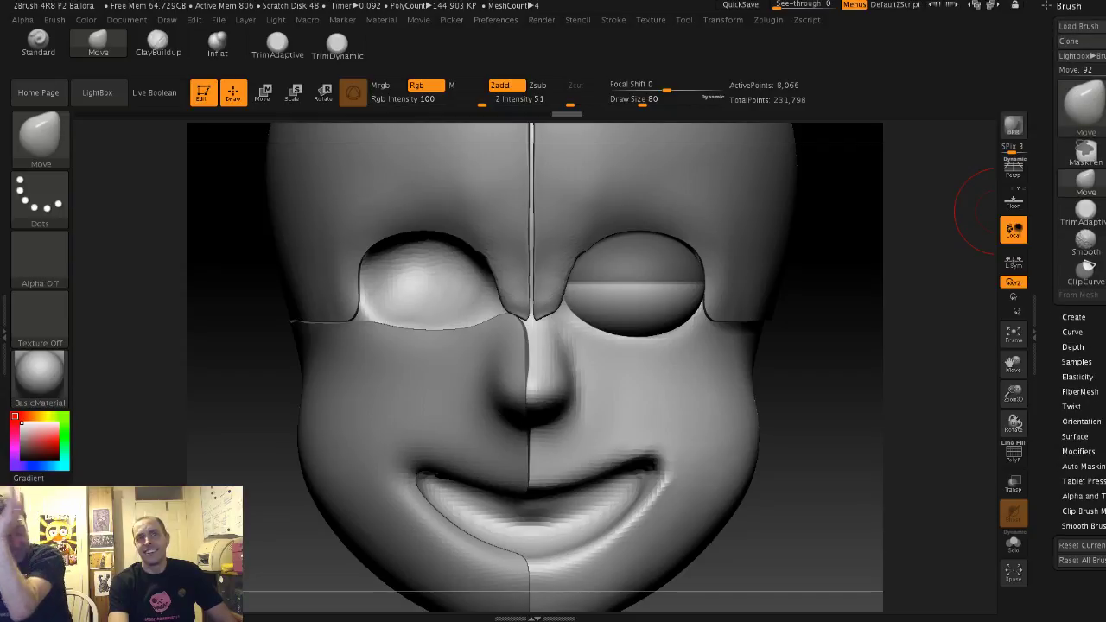
drag(1072, 39, 1072, 279)
scroll(1046, 246, up, 10)
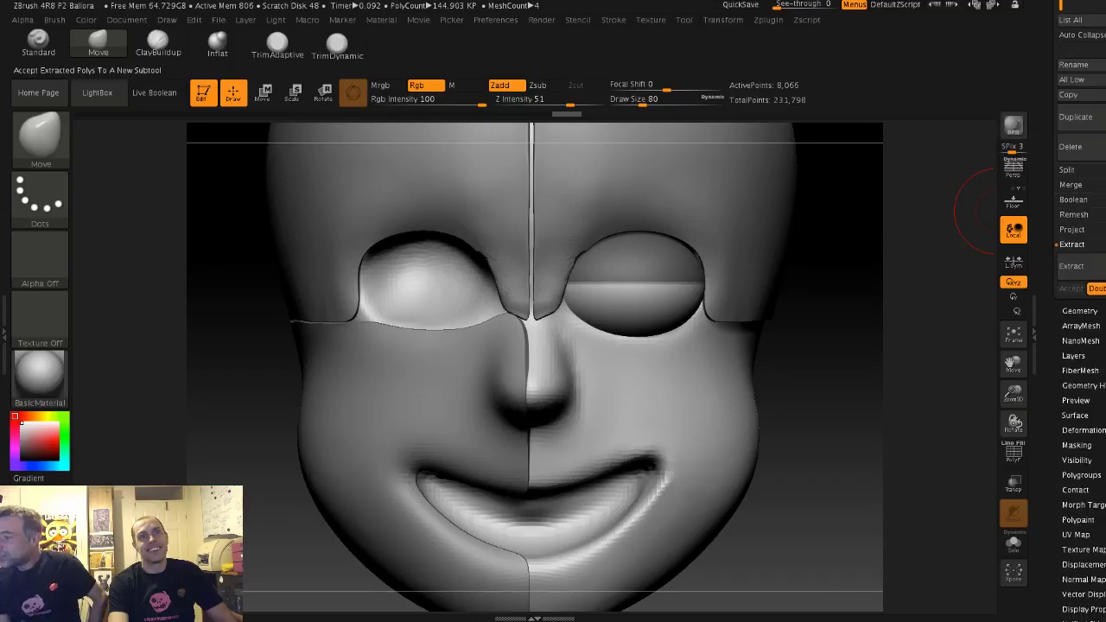
mouse_move(1050, 245)
mouse_down()
mouse_move(1049, 283)
mouse_move(1050, 237)
mouse_up()
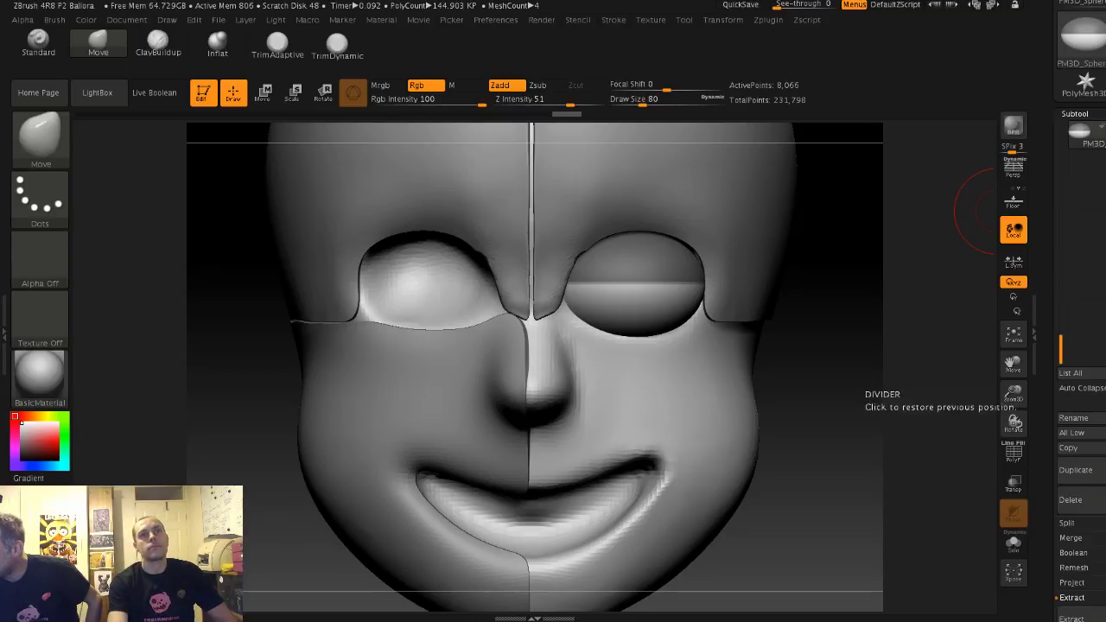
scroll(1080, 427, down, 5)
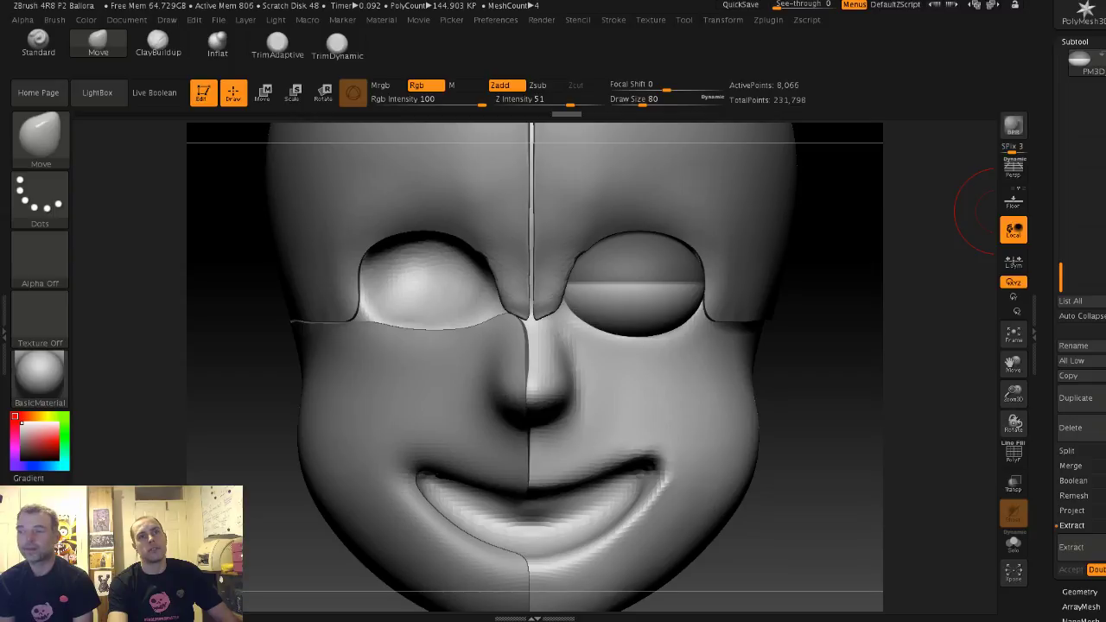
click(1071, 547)
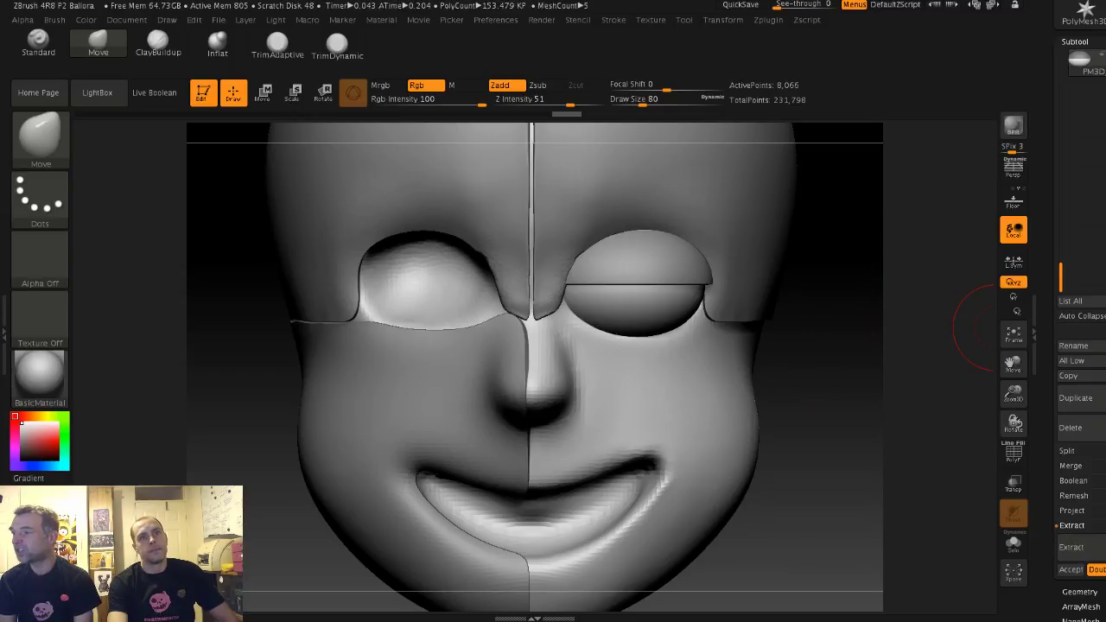
drag(843, 365, 874, 350)
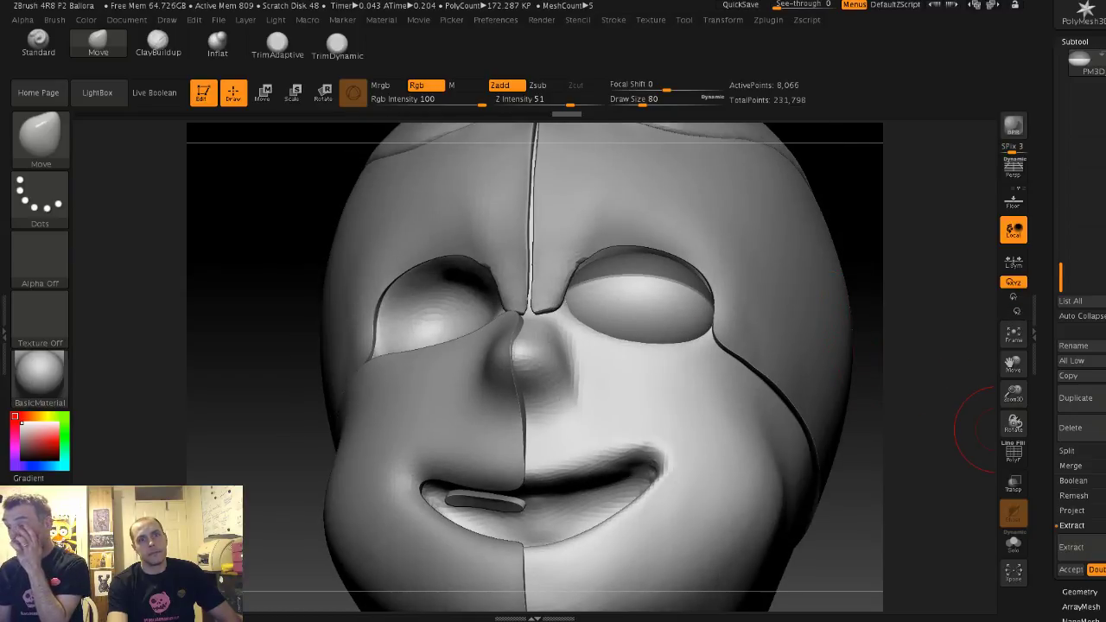
click(1072, 547)
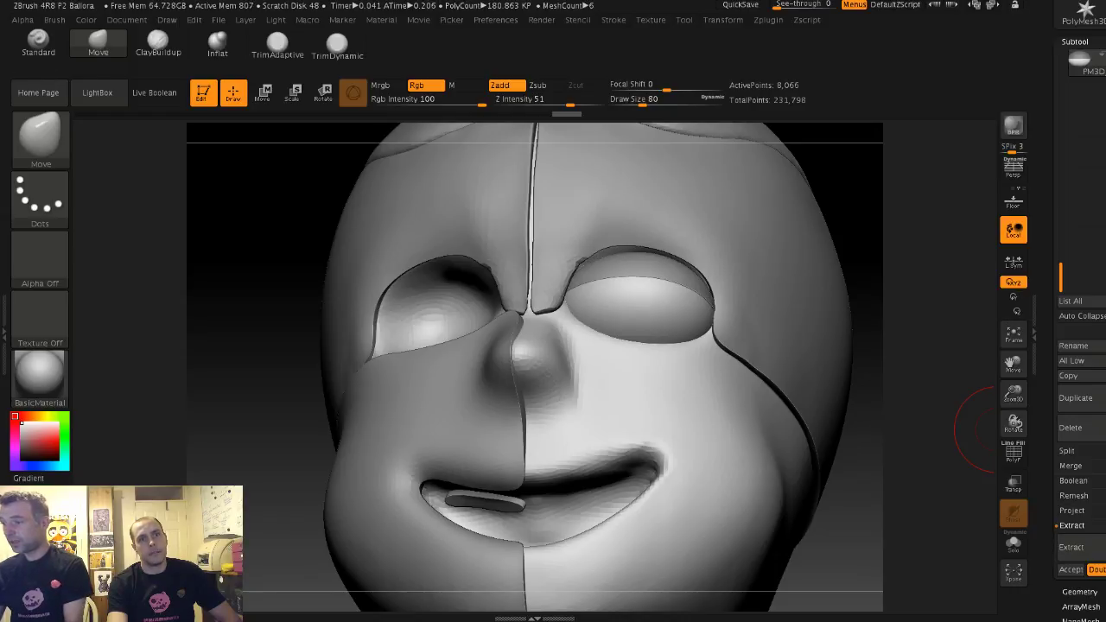
click(1072, 547)
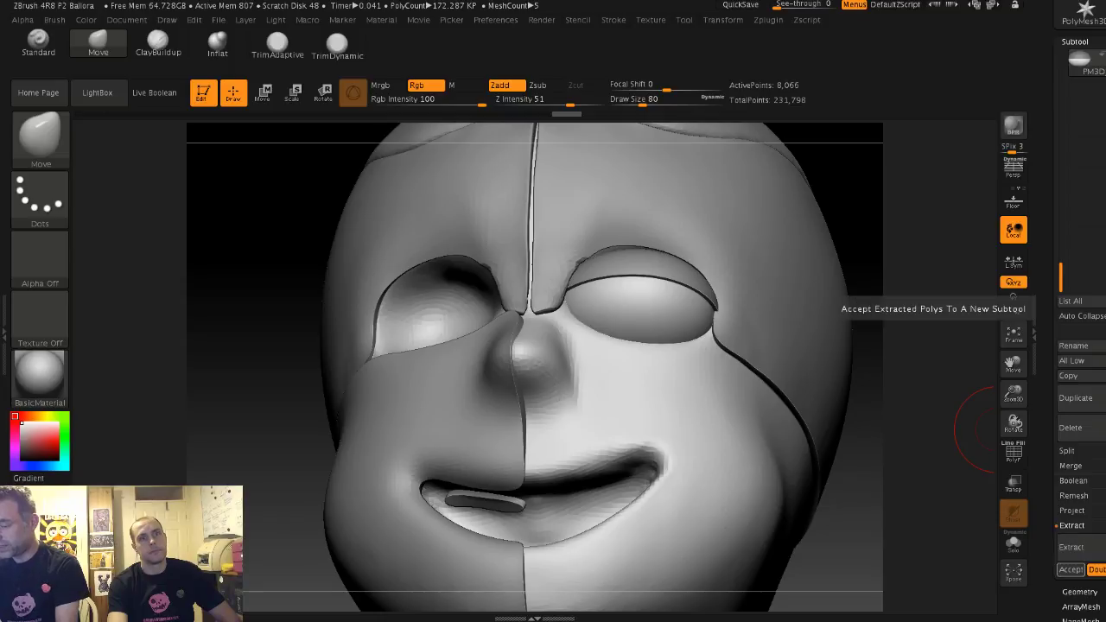
click(1072, 569)
Step: Clear the mask on the extracted upper eyelid shell and check its fit in the socket from the front and below
drag(895, 481, 881, 514)
mouse_move(877, 510)
ctrl+mouse_down()
mouse_move(852, 451)
mouse_move(741, 417)
ctrl+mouse_up()
mouse_move(734, 510)
alt+mouse_down()
mouse_move(737, 537)
mouse_move(867, 534)
alt+mouse_up()
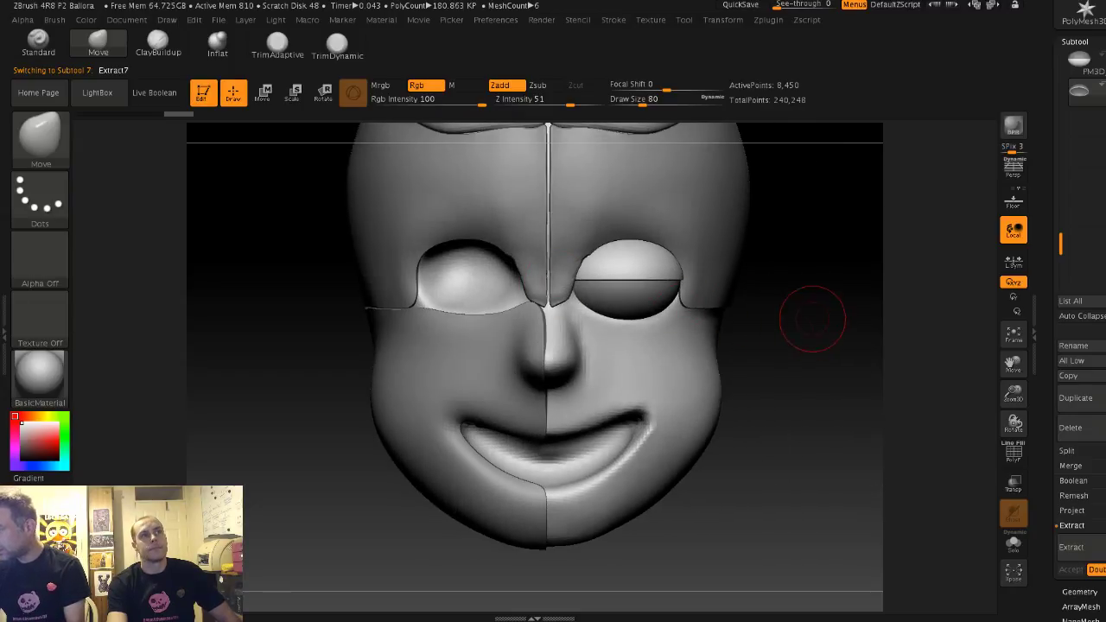
drag(812, 318, 816, 298)
alt+drag(816, 298, 852, 334)
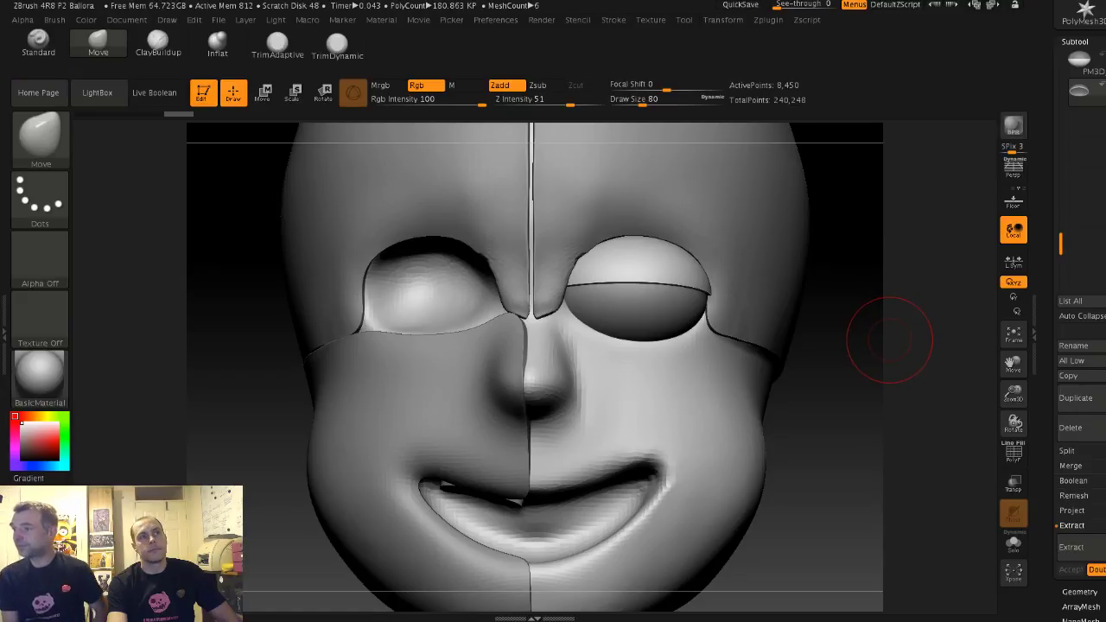
drag(870, 351, 957, 152)
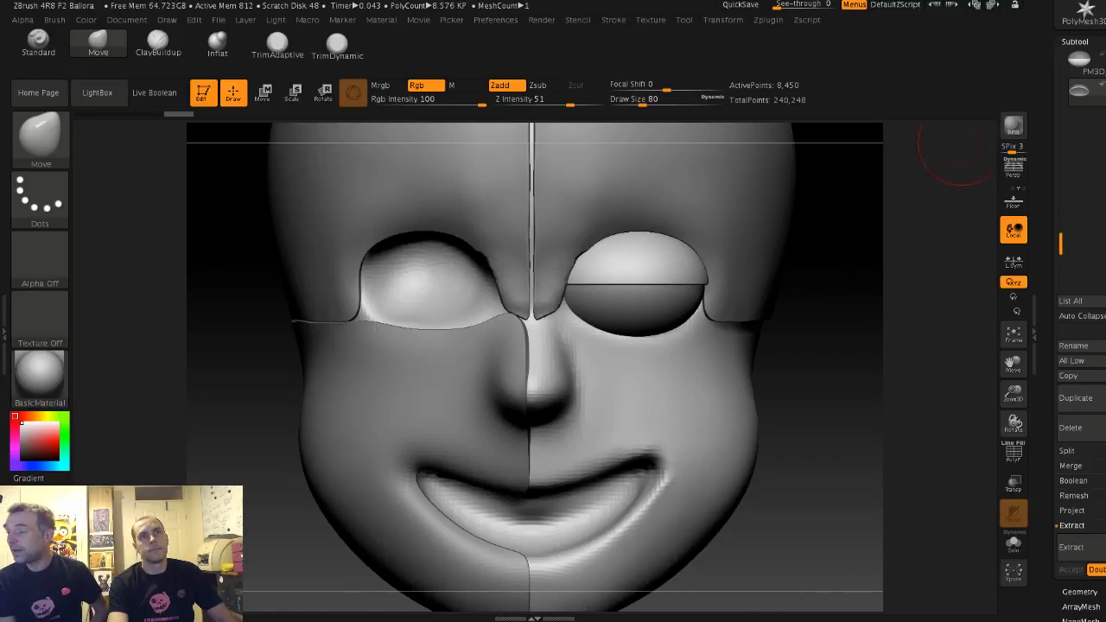
Step: Select the original eyeball sphere subtool and delete it, keeping the extracted upper eyelid shell
drag(1061, 243, 1061, 119)
click(1081, 152)
key(ctrl)
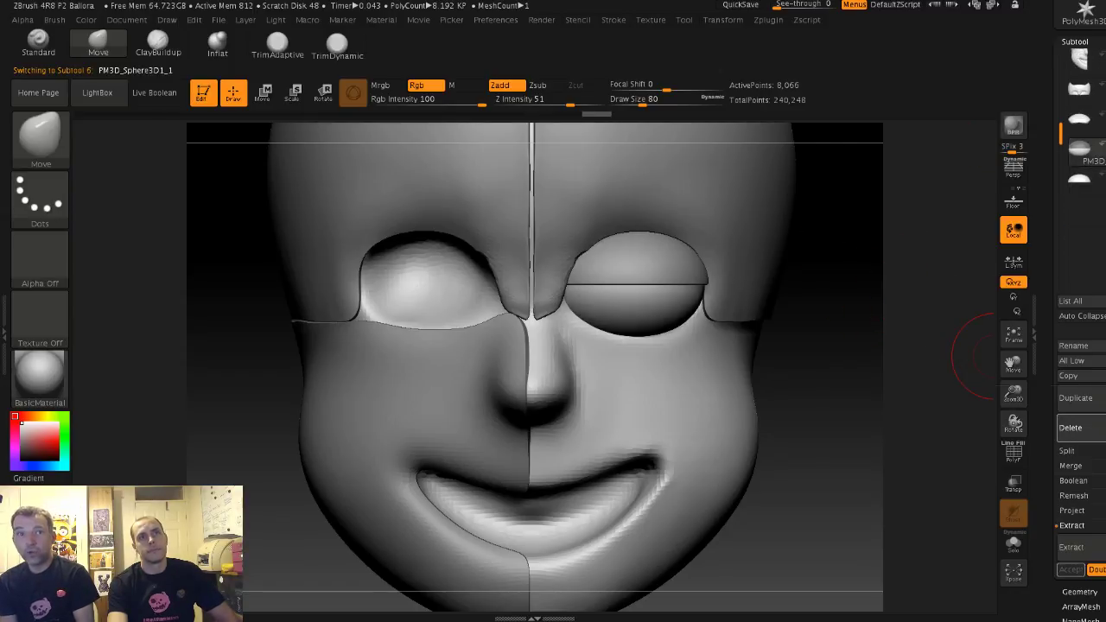
click(1072, 427)
click(960, 456)
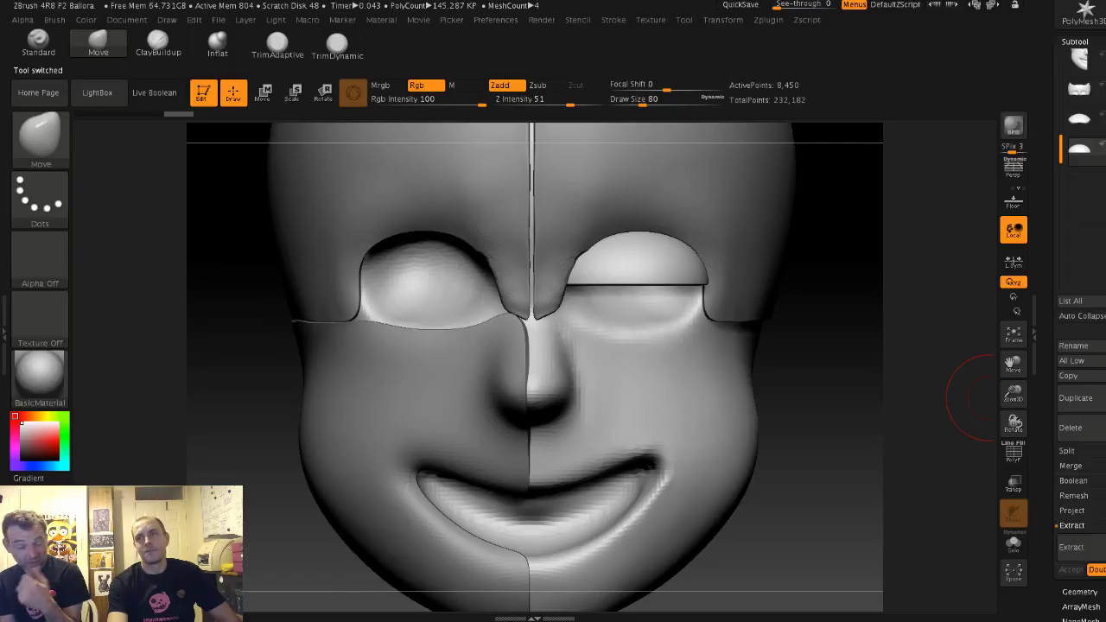
Step: Shift the upper eyelid shell slightly back into the eye socket with the Move gizmo, working from side and angled views
mouse_move(854, 413)
mouse_down()
mouse_move(726, 393)
mouse_move(778, 380)
mouse_up()
alt+drag(220, 328, 208, 177)
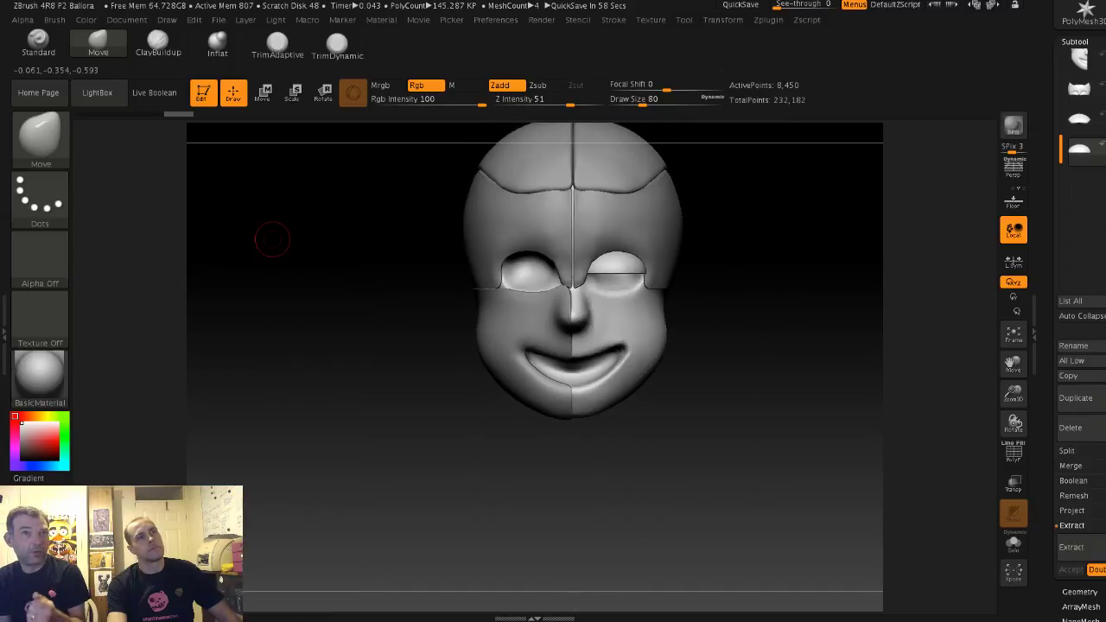
drag(271, 240, 208, 246)
mouse_move(328, 199)
alt+mouse_down()
mouse_move(353, 277)
mouse_move(465, 294)
mouse_move(416, 286)
alt+mouse_up()
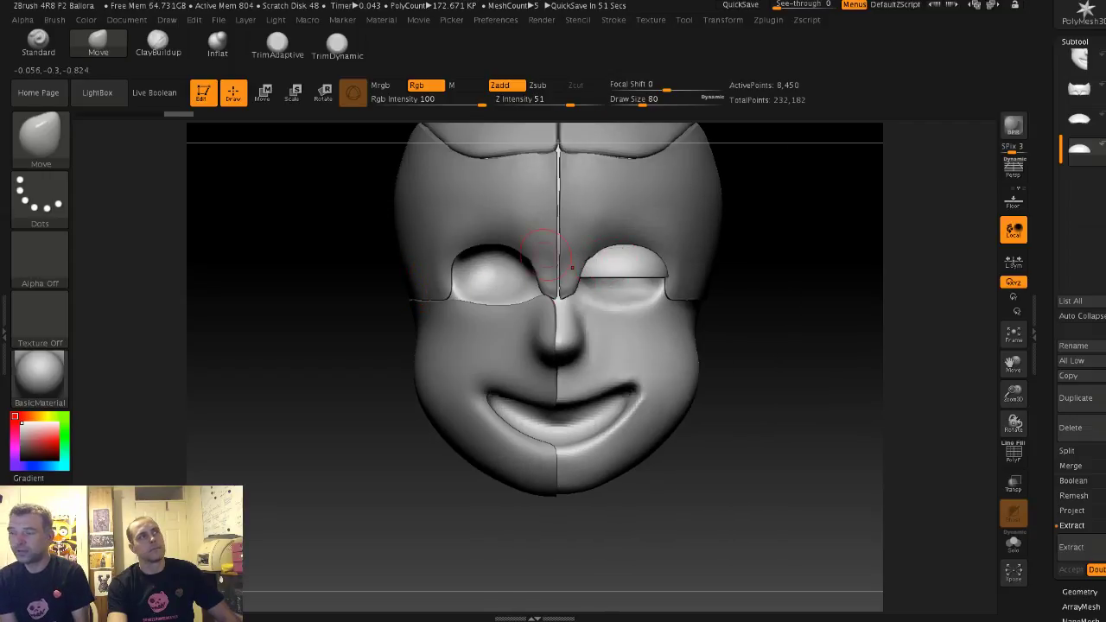
click(263, 92)
drag(337, 233, 216, 235)
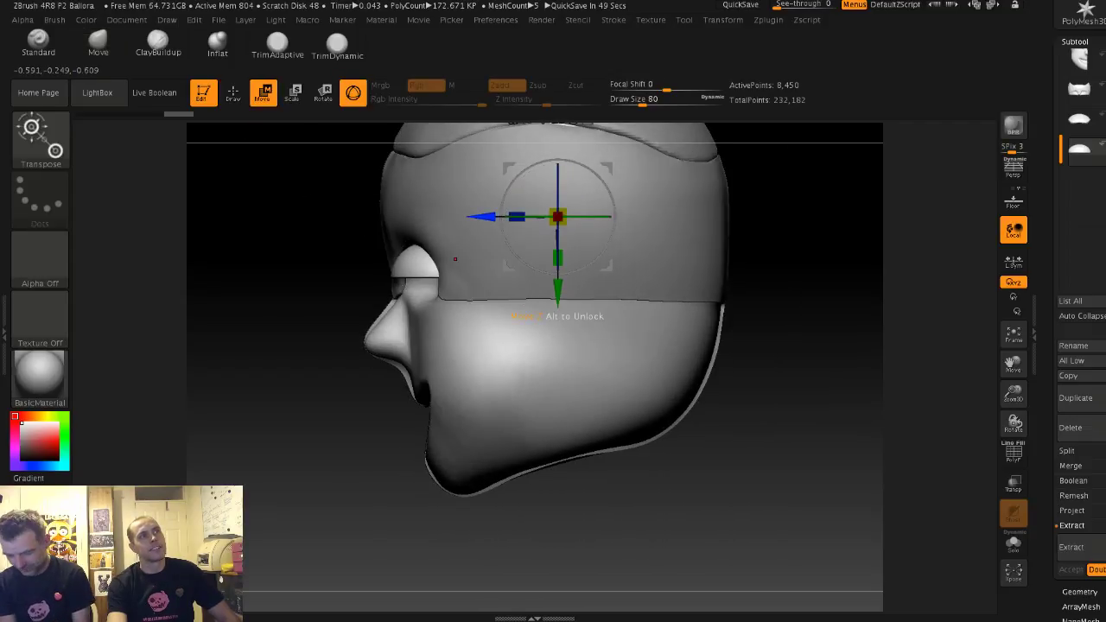
drag(482, 216, 489, 216)
drag(346, 263, 405, 291)
drag(522, 265, 403, 265)
alt+drag(528, 294, 394, 352)
drag(441, 302, 510, 354)
drag(497, 306, 497, 311)
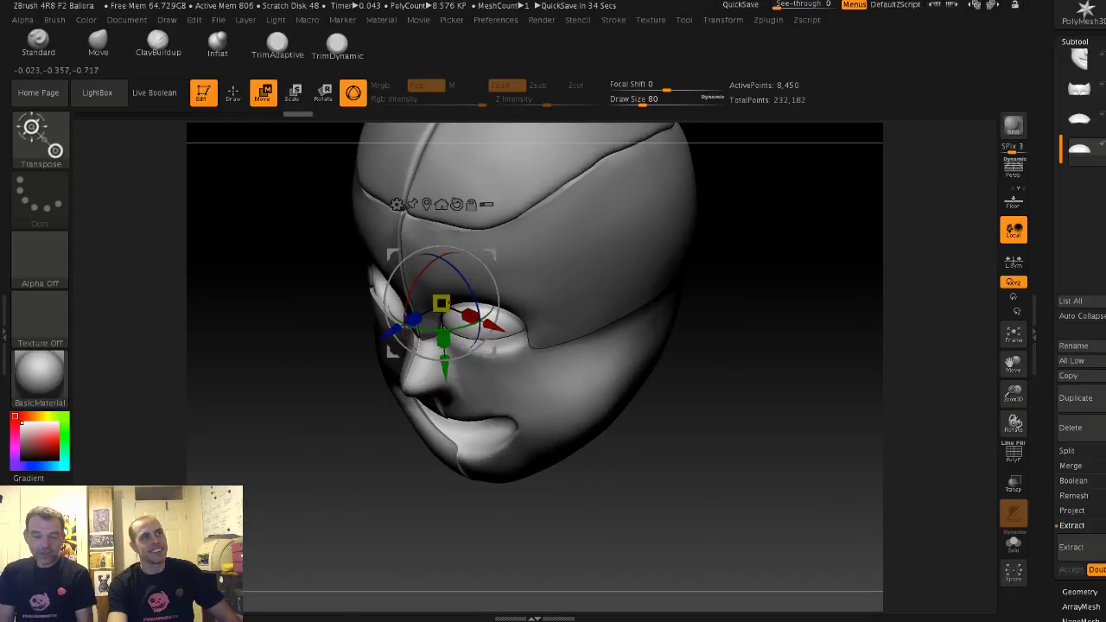
Step: Nudge the upper eyelid shell in depth and sideways and tilt it slightly so it follows the socket opening
drag(743, 381, 782, 376)
drag(402, 330, 399, 331)
drag(504, 327, 508, 329)
drag(691, 345, 756, 303)
drag(522, 311, 528, 311)
alt+drag(692, 372, 674, 397)
mouse_move(496, 317)
mouse_down()
mouse_move(476, 317)
mouse_move(493, 320)
mouse_up()
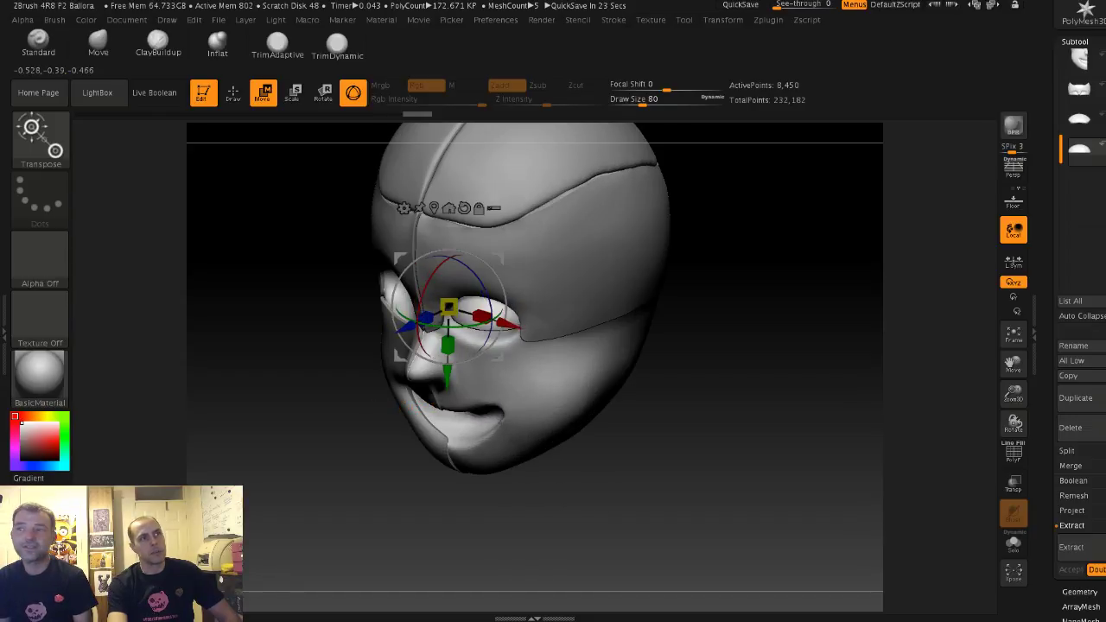
drag(691, 346, 774, 341)
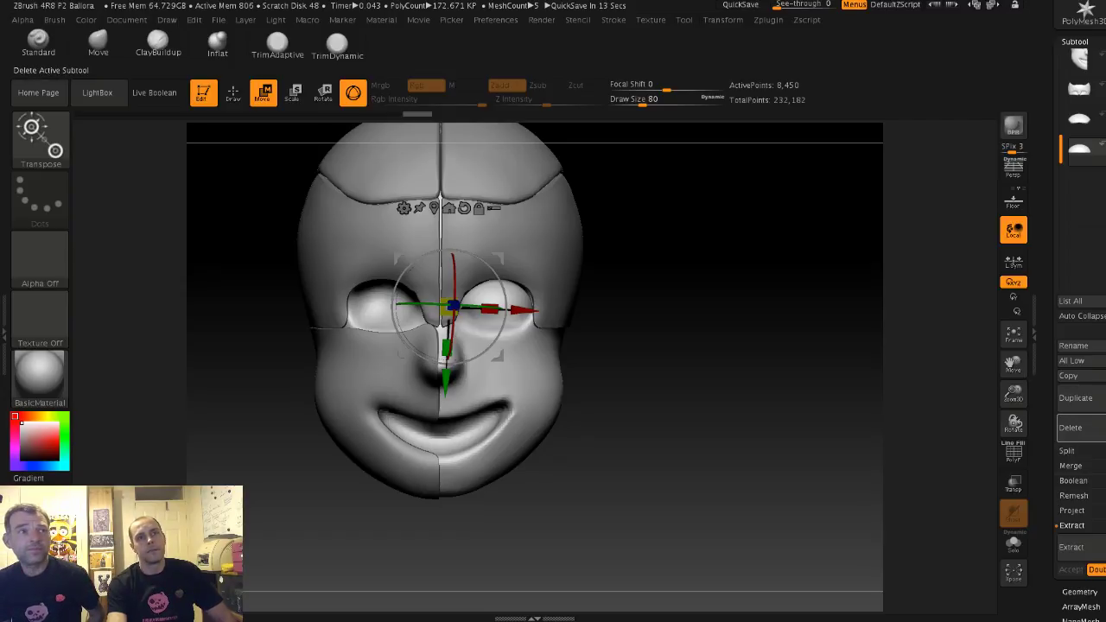
Step: Duplicate the upper eyelid shell and turn the copy upside down to form the lower half of the eye
click(1071, 547)
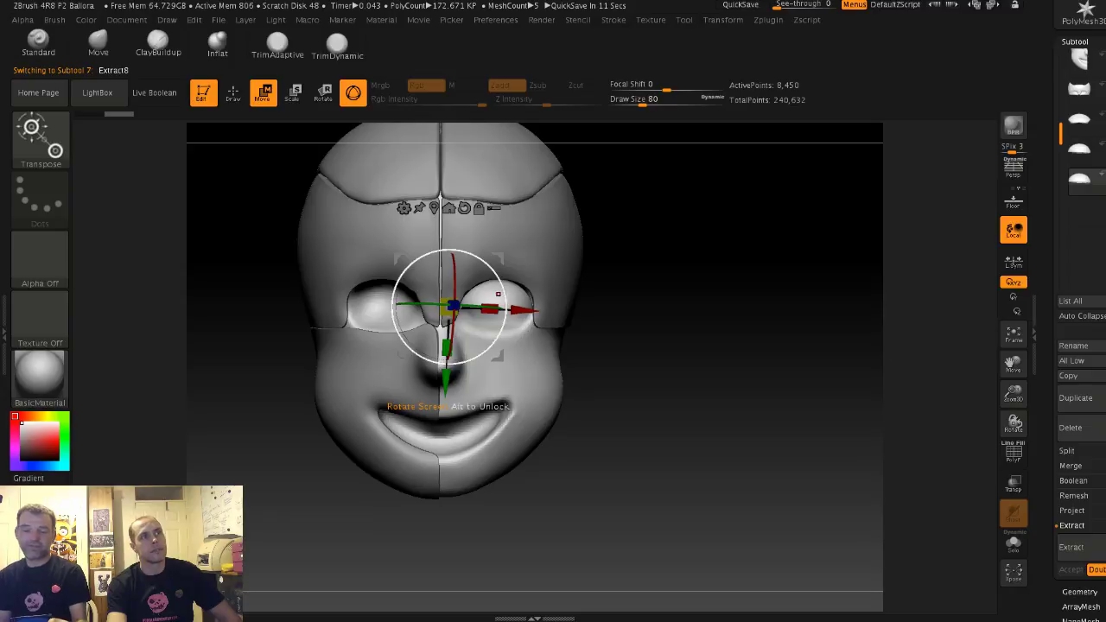
scroll(1080, 363, down, 5)
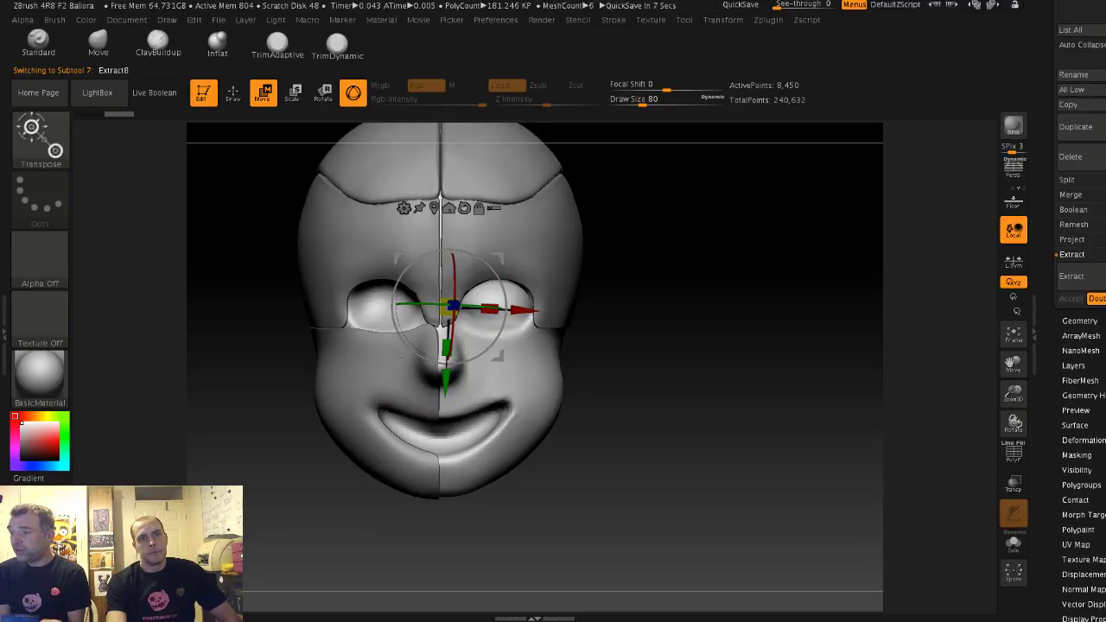
click(1083, 440)
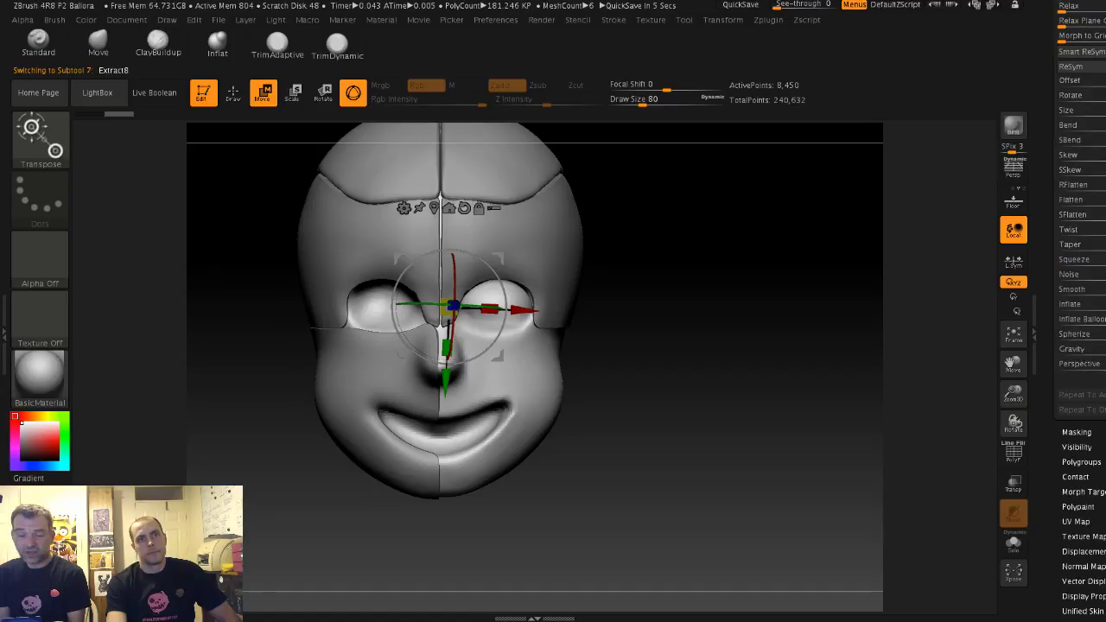
scroll(1080, 363, up, 5)
scroll(1080, 363, up, 1)
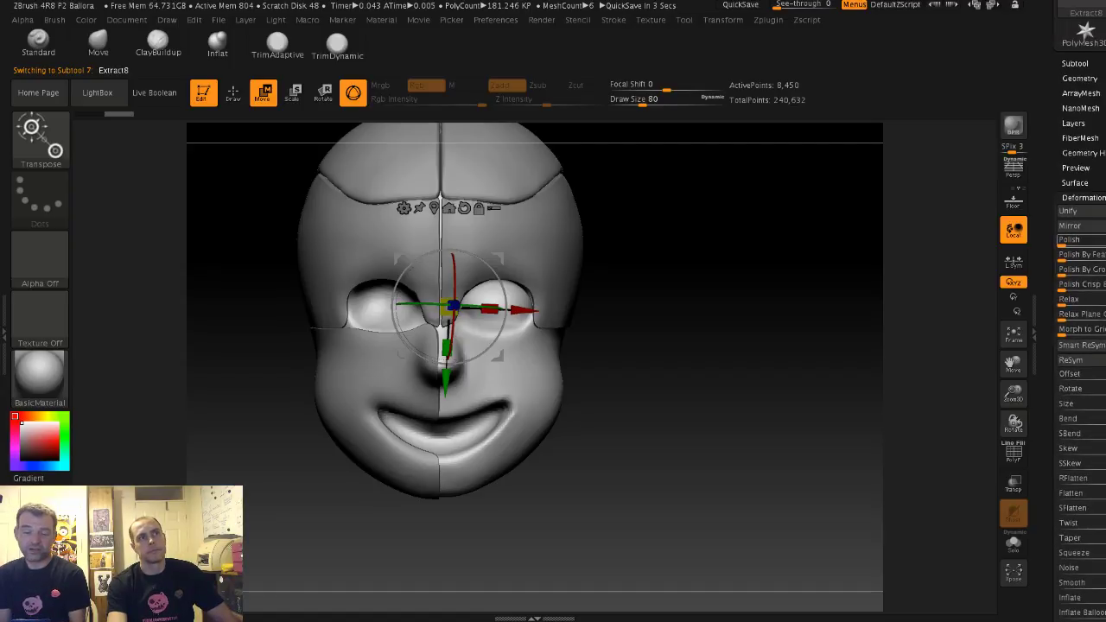
click(1071, 225)
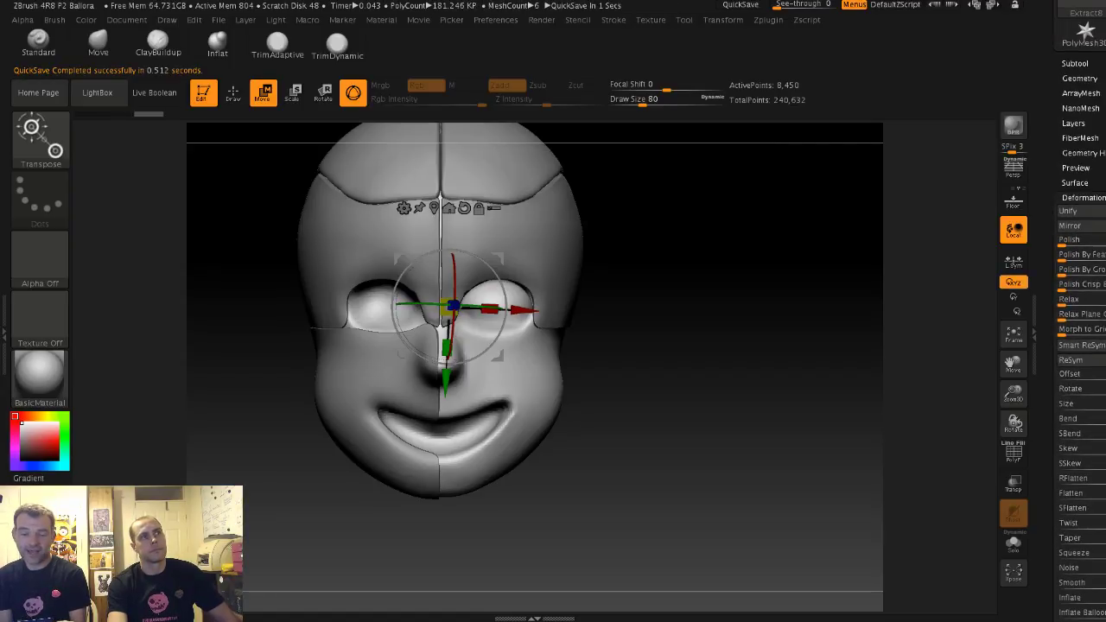
drag(506, 312, 458, 310)
ctrl+right_drag(735, 328, 735, 381)
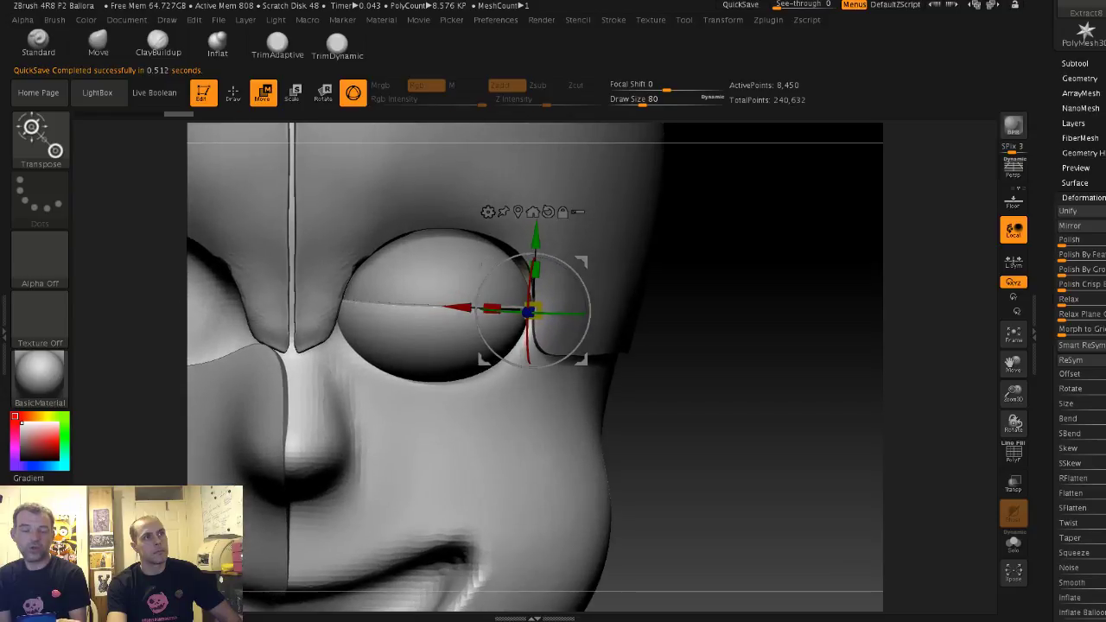
Step: Lower the flipped eyelid shell, rotate it slightly to meet the upper lid's edge and shift it toward the outer corner
drag(536, 236, 535, 244)
mouse_move(533, 417)
mouse_down()
mouse_move(536, 406)
mouse_move(529, 416)
mouse_up()
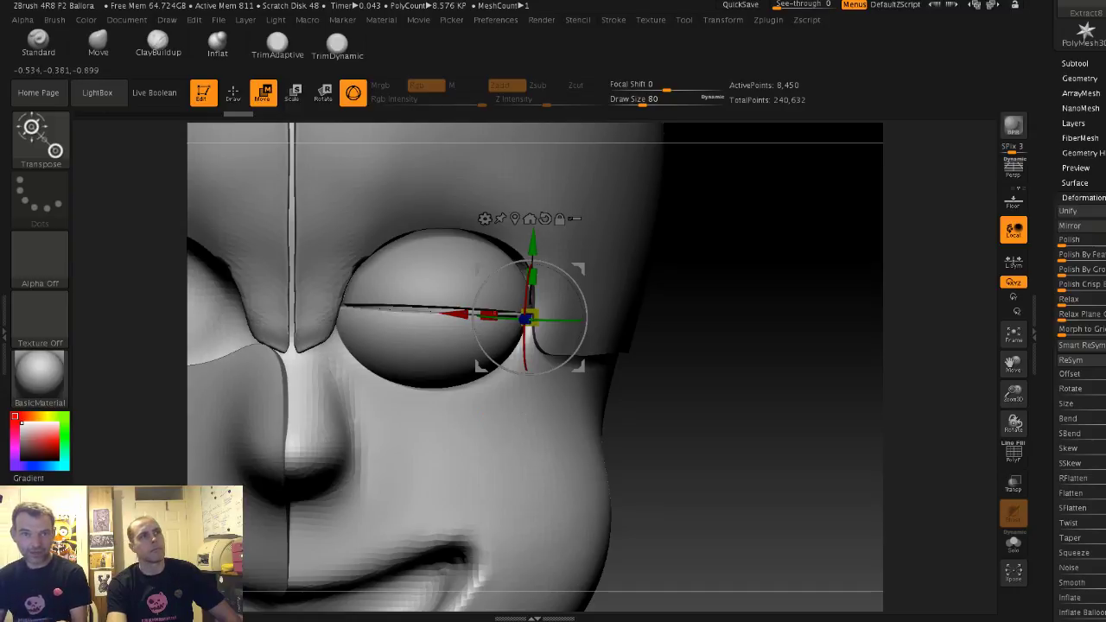
drag(528, 289, 529, 283)
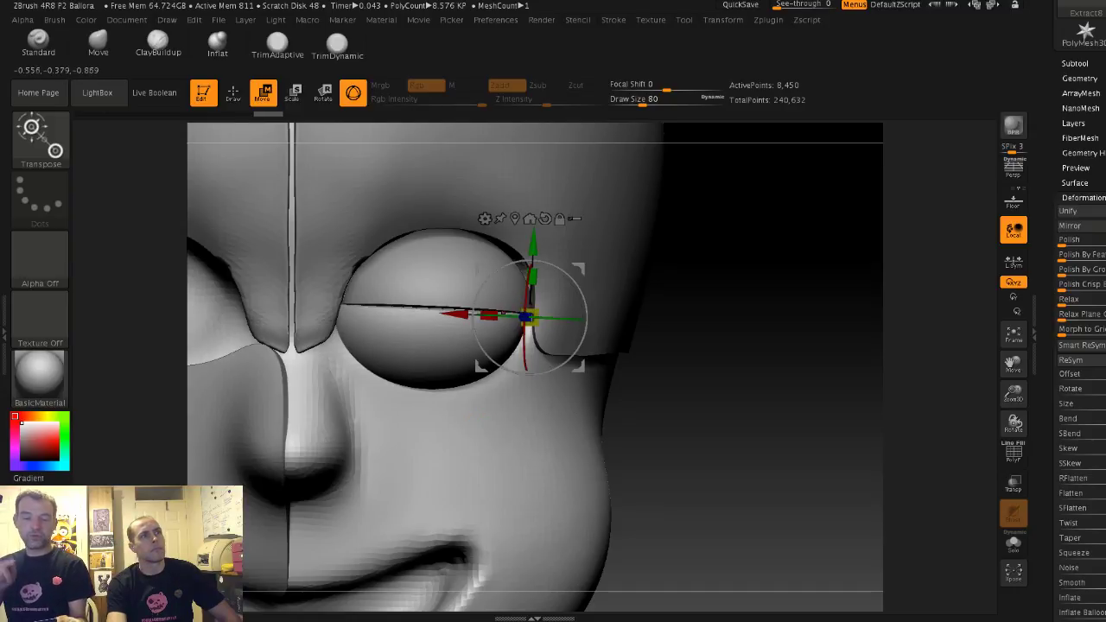
drag(456, 315, 462, 315)
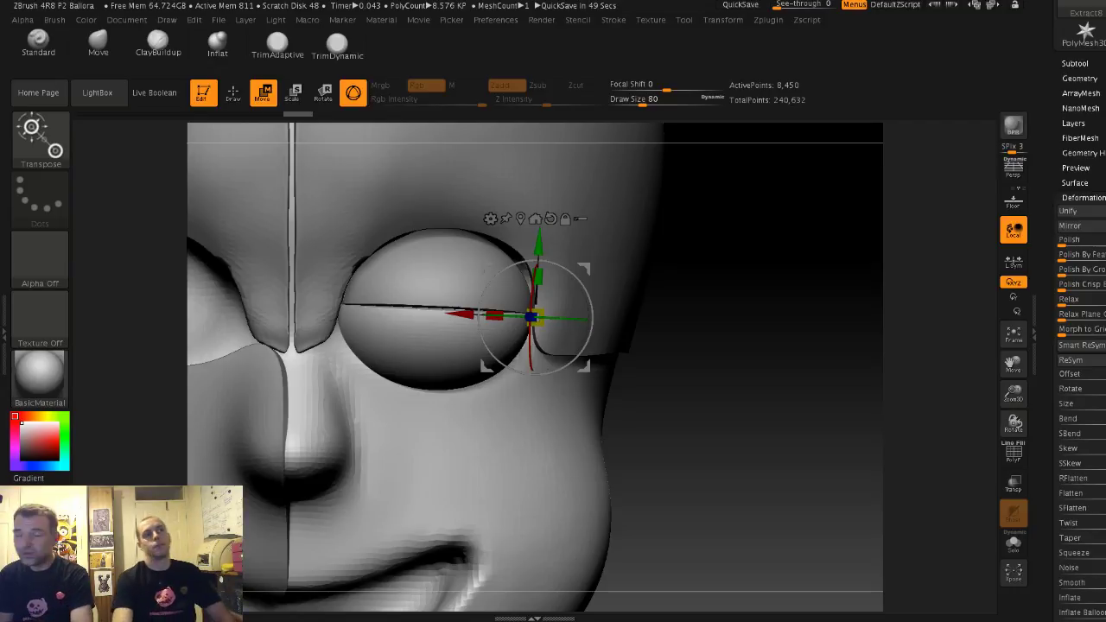
Step: Check the lower eyelid shell's fit from the side and front and fine-tune its height against the upper lid
drag(726, 324, 483, 319)
drag(346, 320, 575, 319)
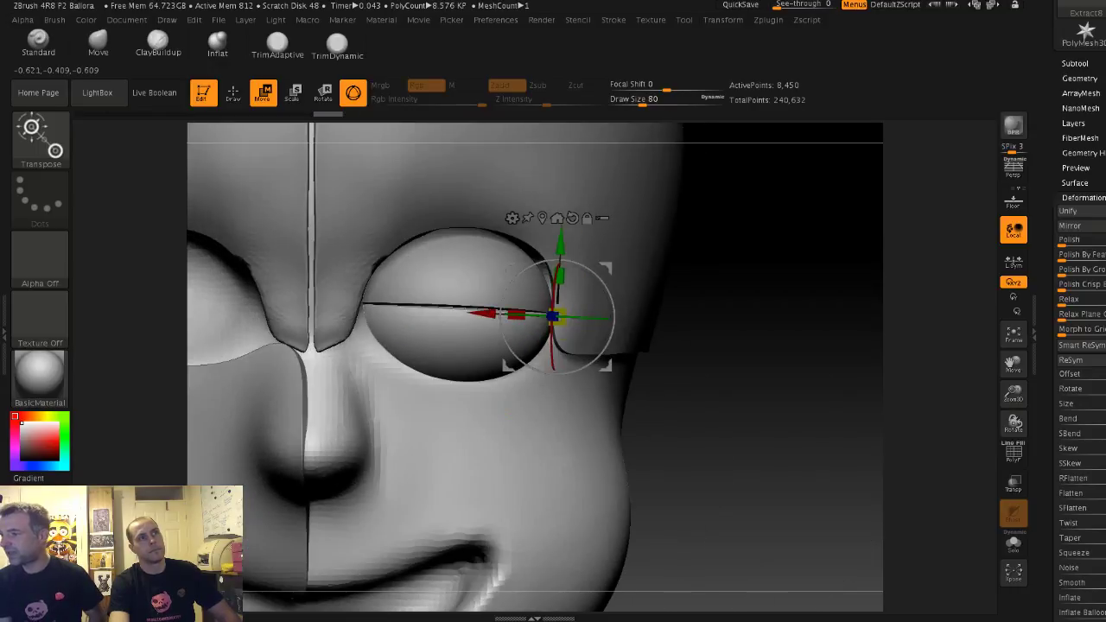
alt+drag(734, 389, 788, 398)
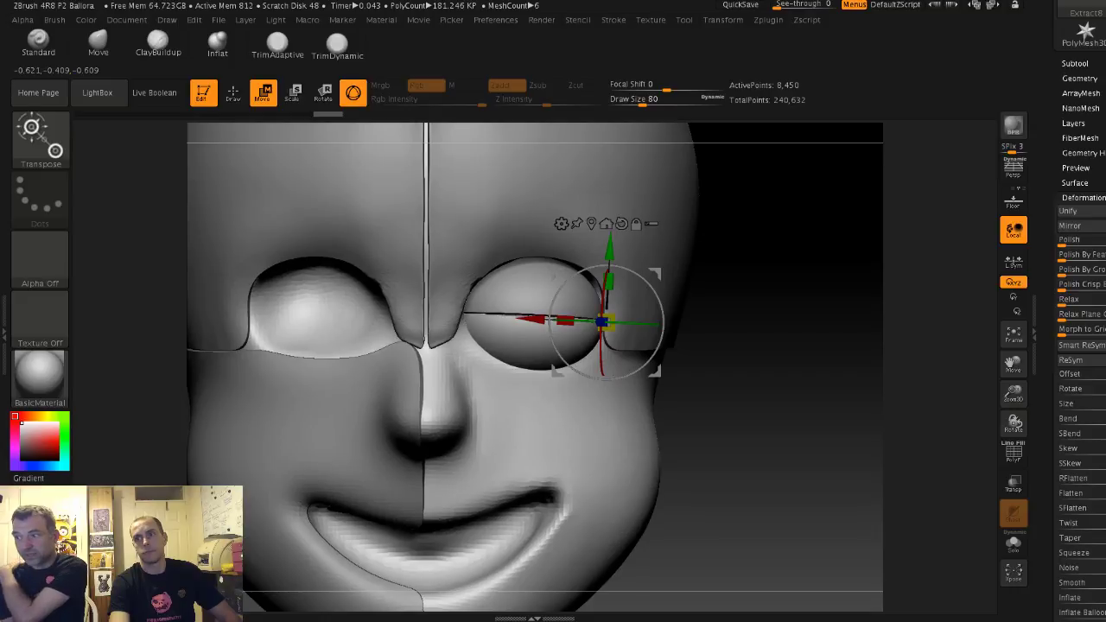
drag(610, 249, 610, 251)
mouse_move(760, 337)
mouse_down()
mouse_move(596, 337)
mouse_move(758, 333)
mouse_up()
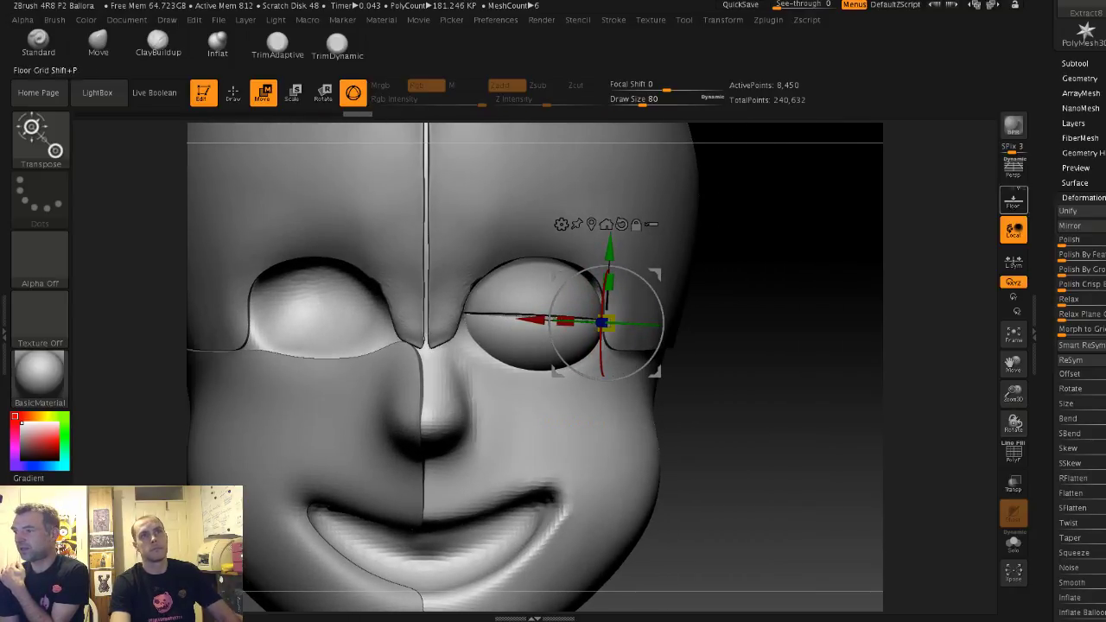
Step: Make the upper eyelid shell (Extract7) the active subtool and bring its subtool operations into view
click(1075, 66)
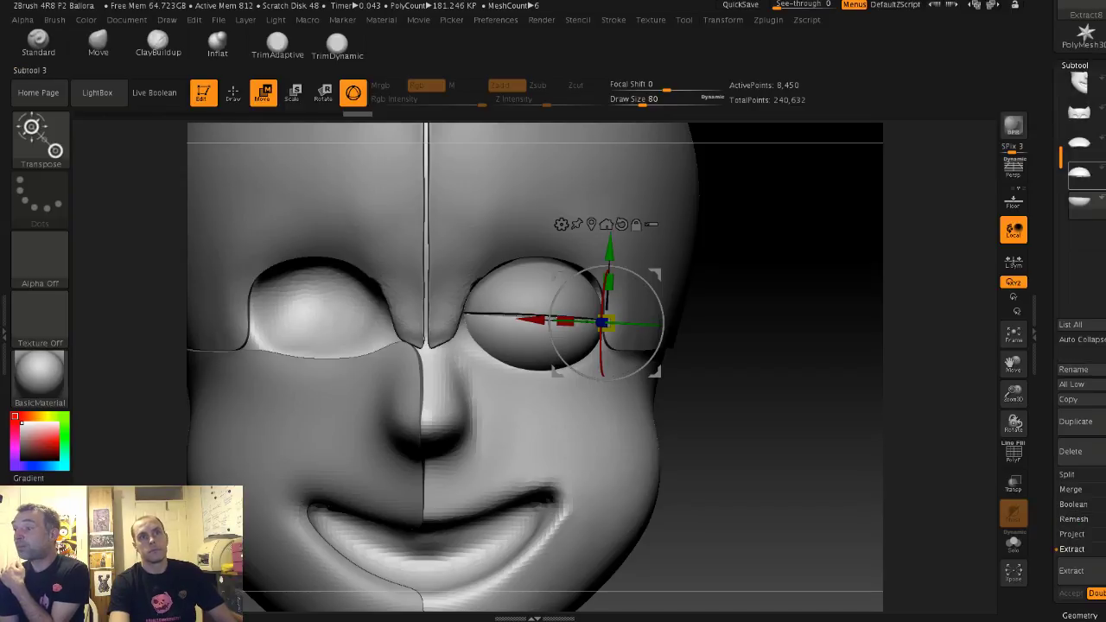
click(1080, 176)
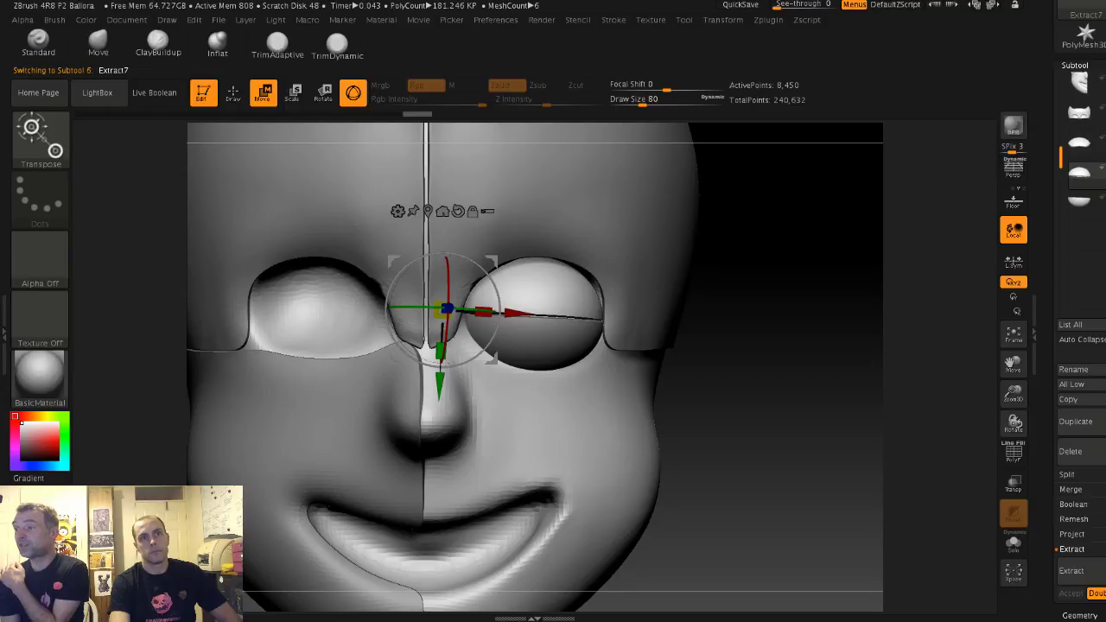
drag(1061, 574, 1061, 460)
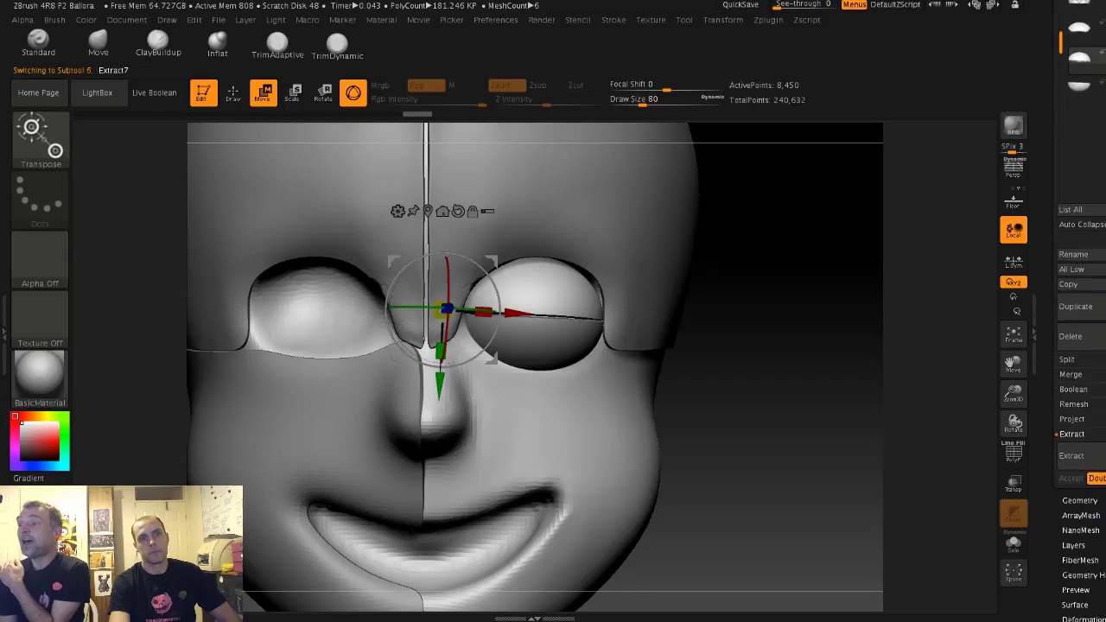
click(1079, 502)
drag(1061, 406, 1061, 567)
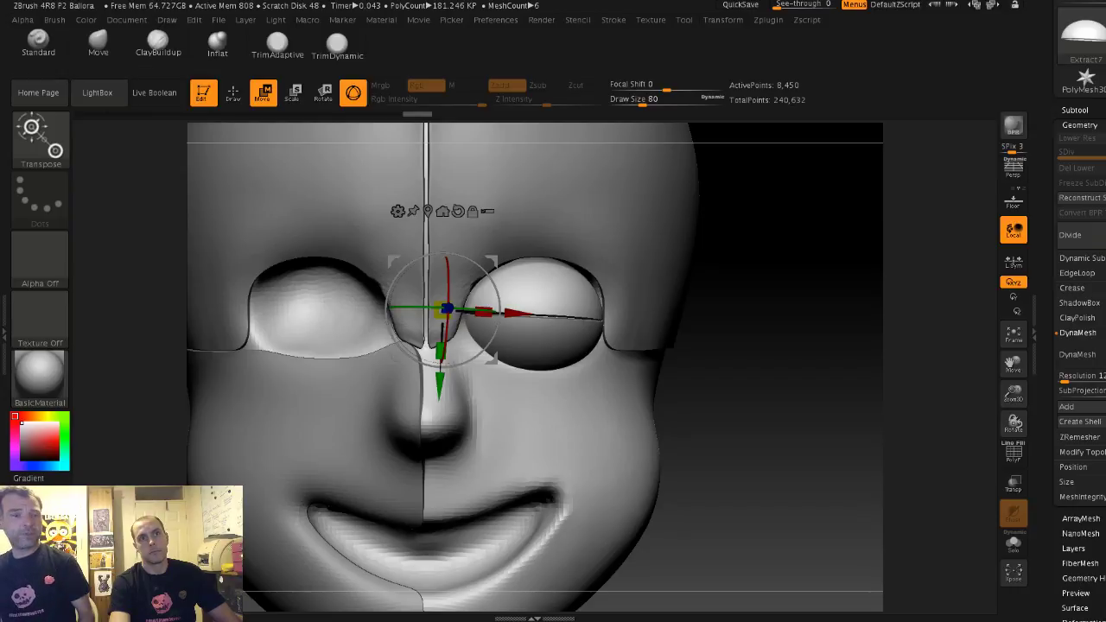
scroll(1080, 345, up, 3)
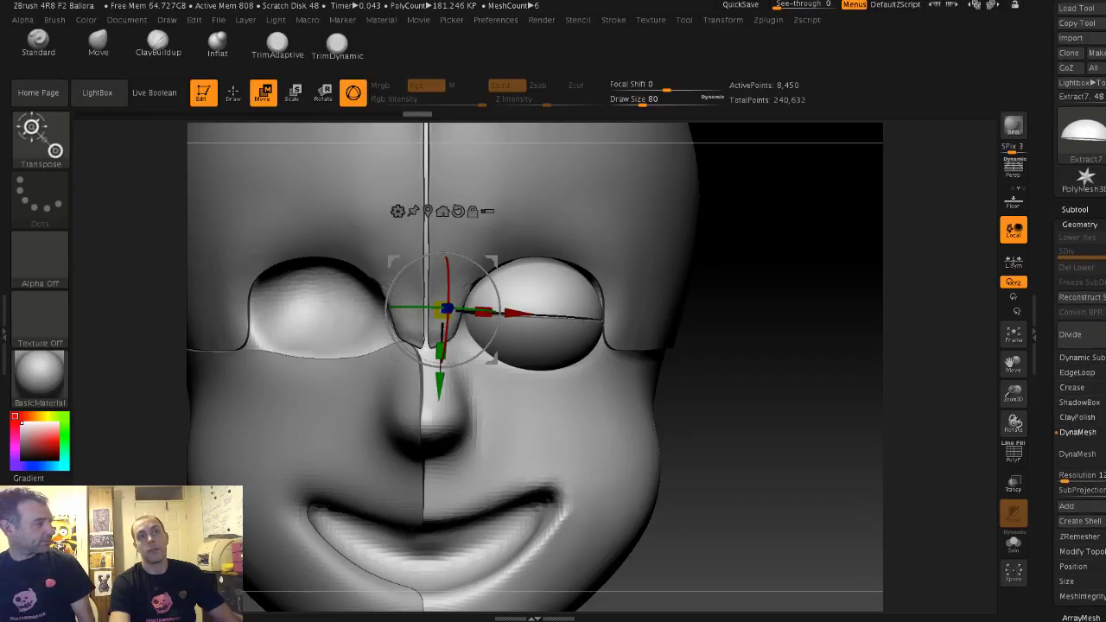
click(1075, 210)
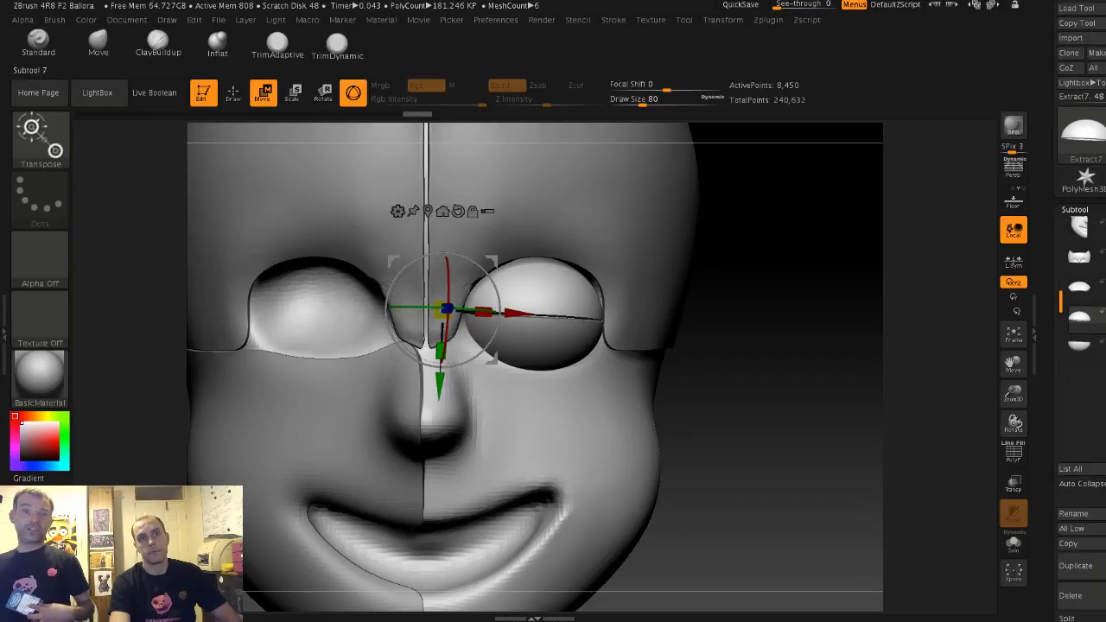
scroll(1081, 346, down, 2)
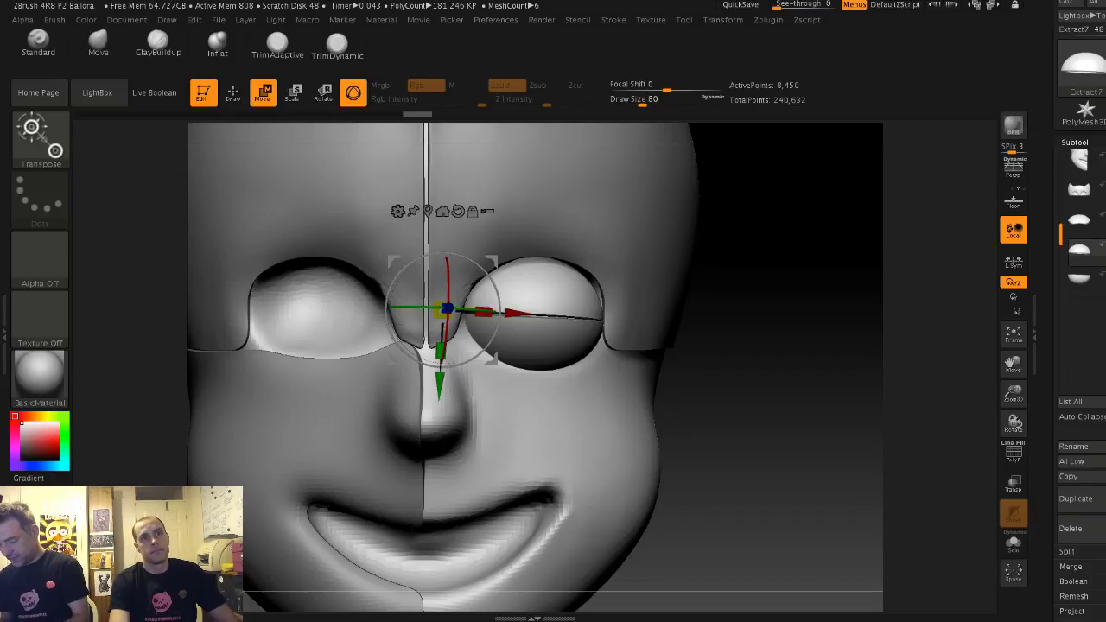
drag(1057, 600, 1057, 187)
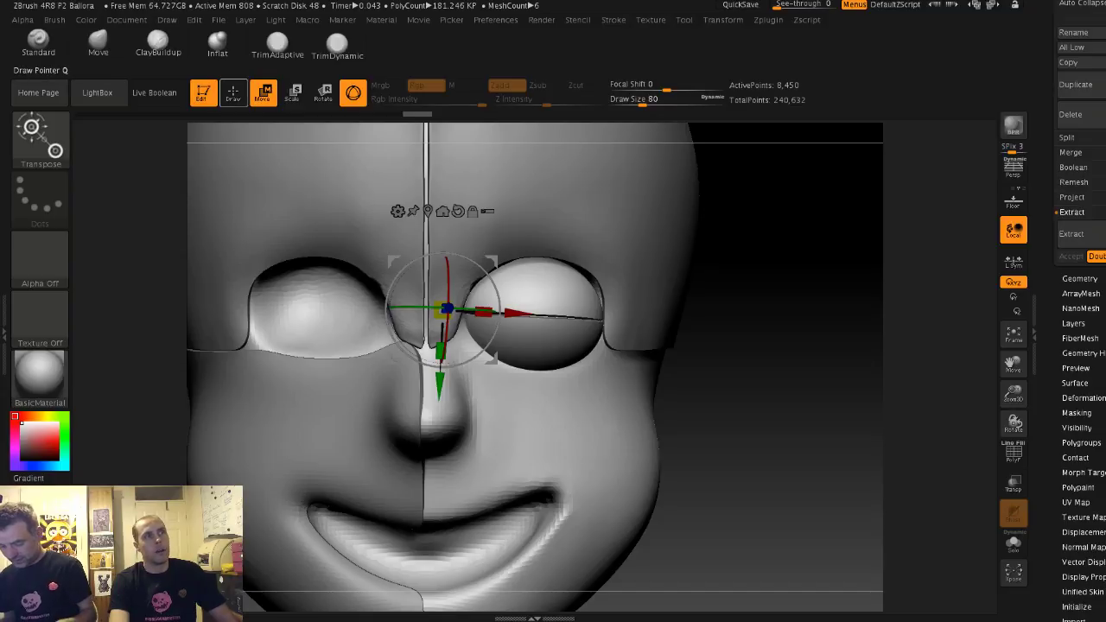
Step: Switch to the Move brush at draw size 177 and merge the upper eyelid shell down into the lower one
click(232, 92)
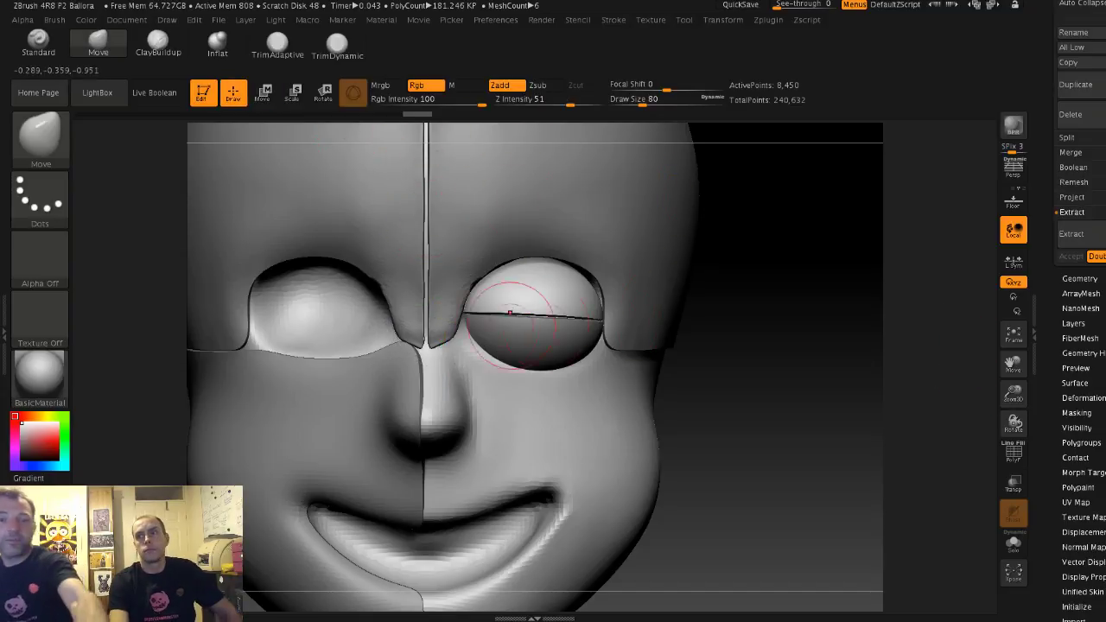
key(s)
drag(484, 328, 504, 328)
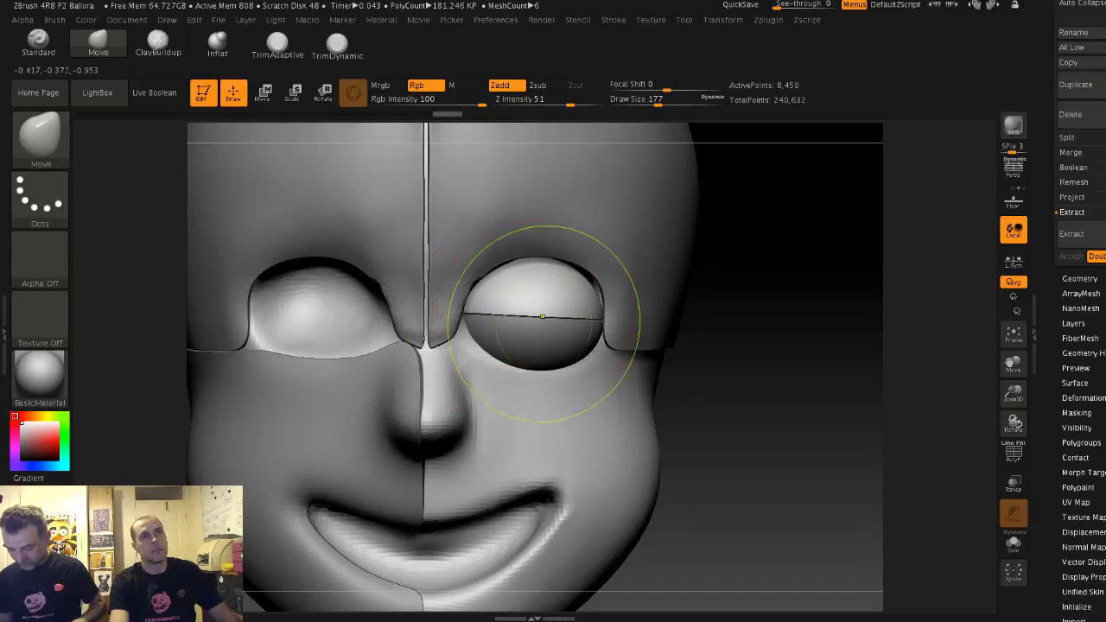
scroll(1080, 229, up, 3)
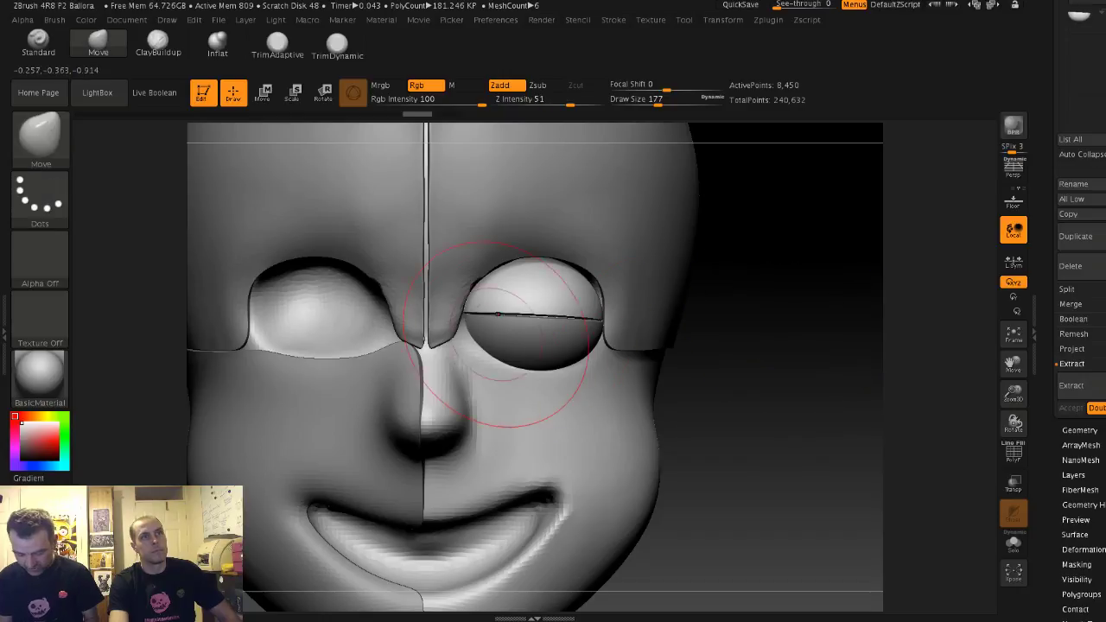
scroll(1080, 259, up, 3)
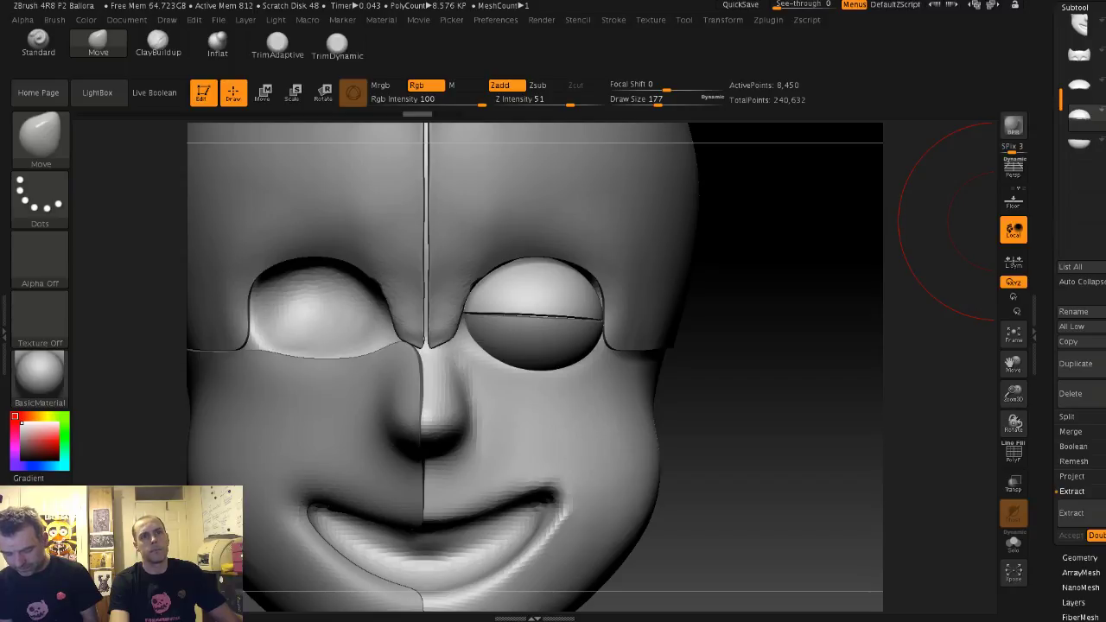
click(1070, 431)
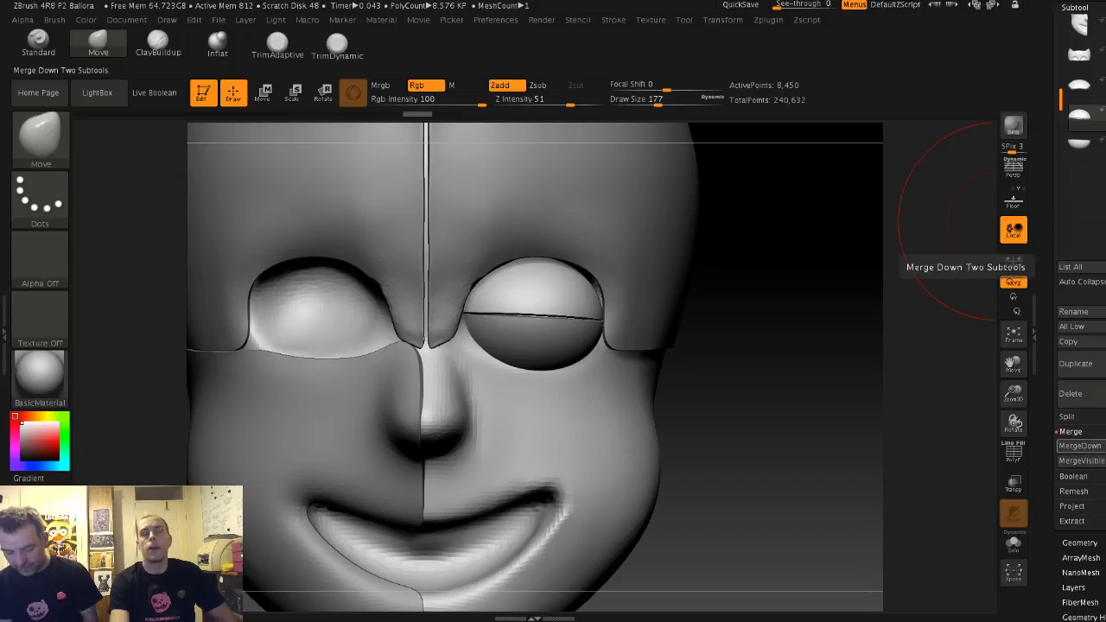
click(1080, 446)
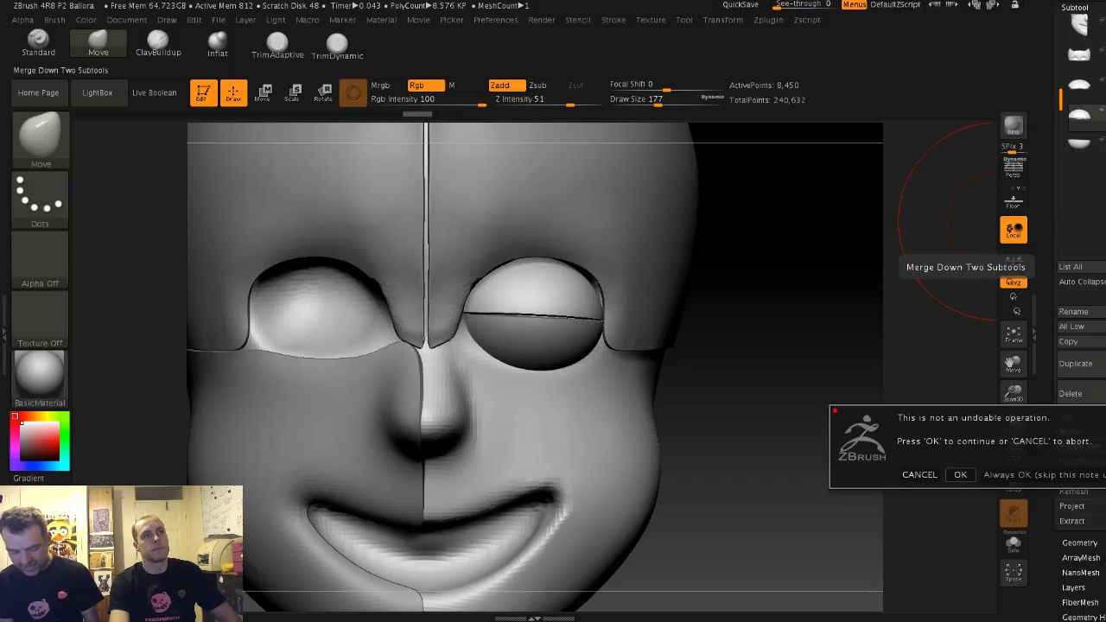
click(960, 475)
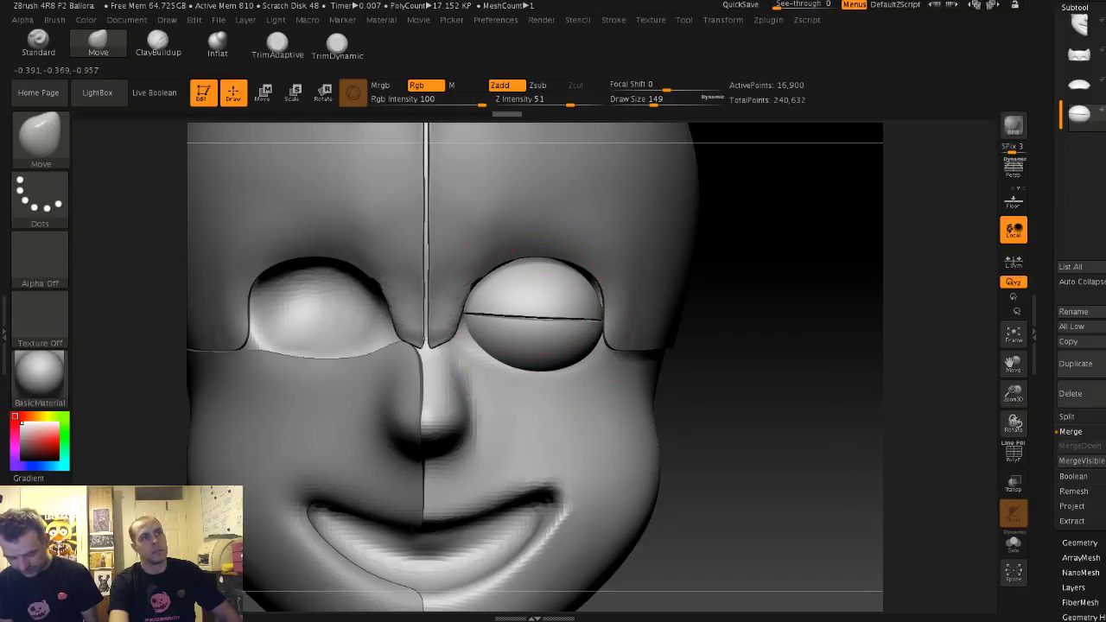
Step: Pull the seam between the merged eyelids into a gentle downward curve with the Move brush and smooth it
drag(534, 322, 529, 327)
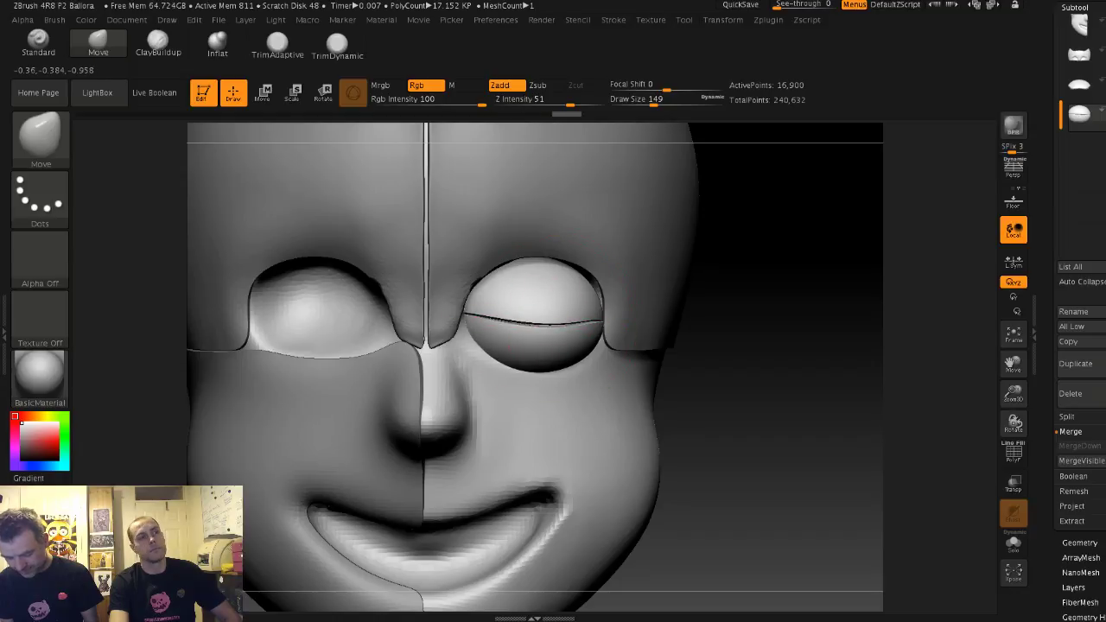
key(shift)
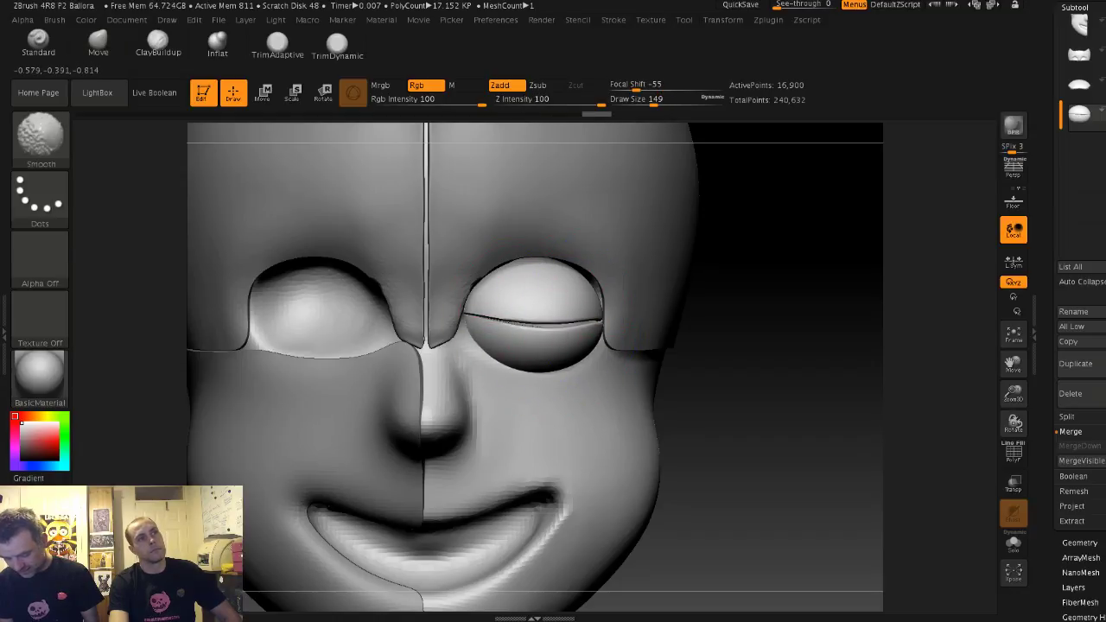
mouse_move(527, 323)
shift+mouse_down()
mouse_move(493, 317)
mouse_move(500, 323)
shift+mouse_up()
mouse_move(699, 380)
alt+mouse_down()
mouse_move(701, 311)
mouse_move(735, 377)
alt+mouse_up()
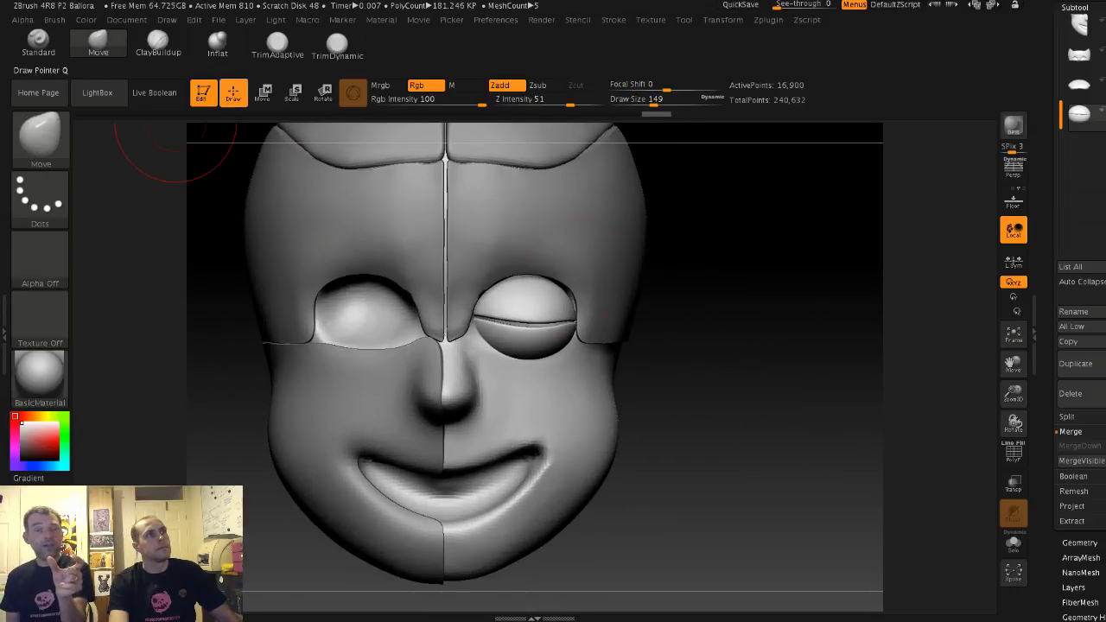
Step: Relocate the transform gizmo to the centre of the merged eyelids and rotate them slightly so the outer corner rises
key(w)
key(e)
key(r)
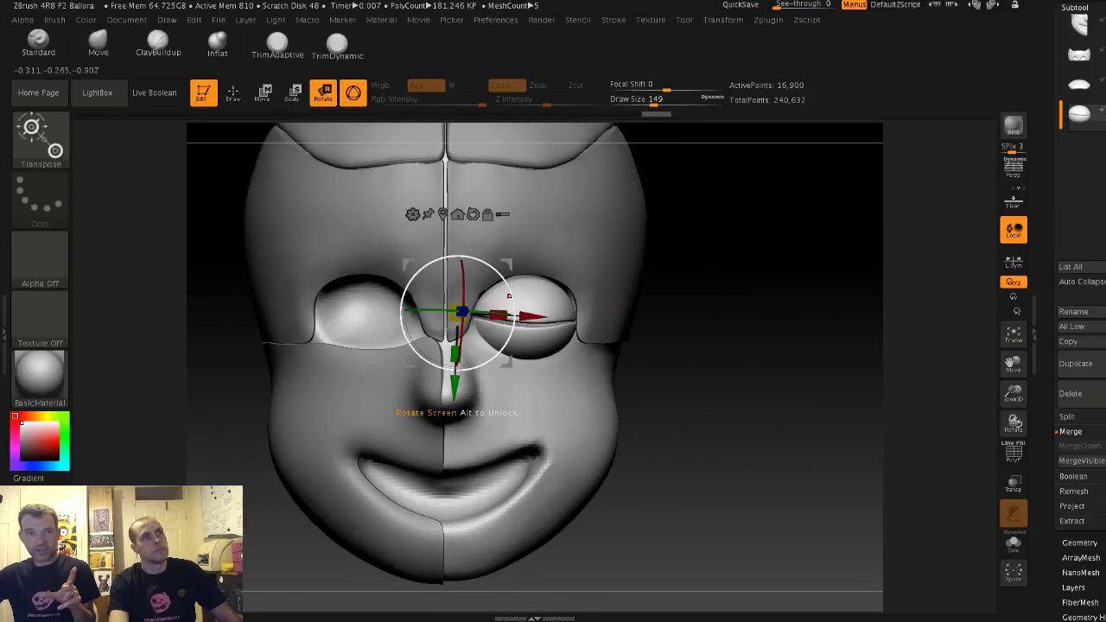
alt+drag(508, 265, 561, 270)
drag(523, 313, 523, 312)
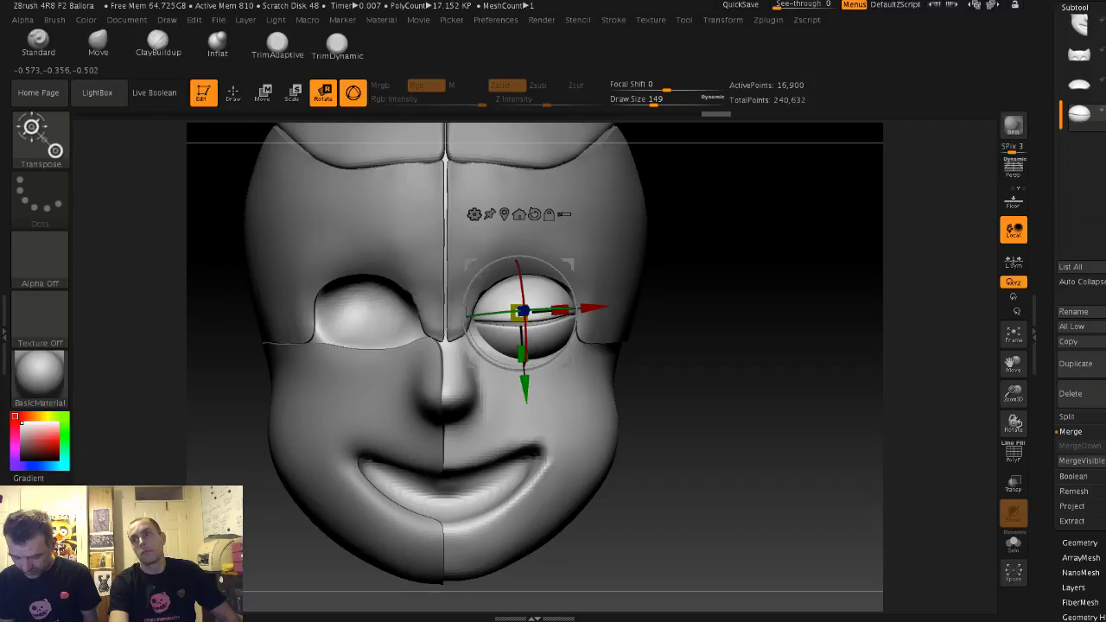
alt+drag(734, 372, 748, 458)
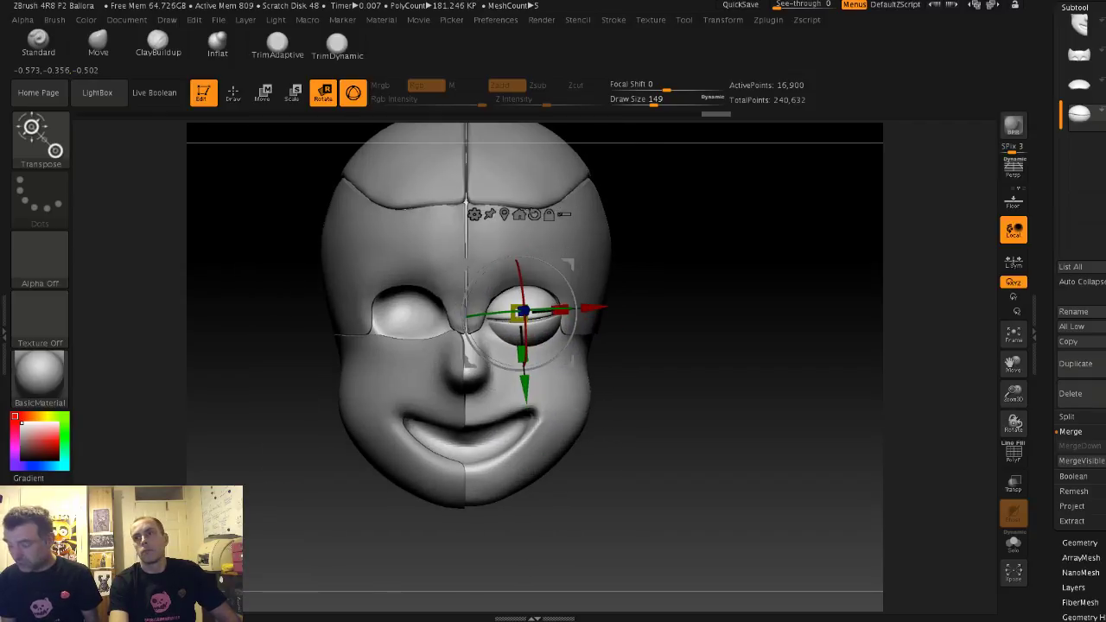
Step: Duplicate the lower face half and mirror the copy to complete the other side of the face
alt+click(500, 342)
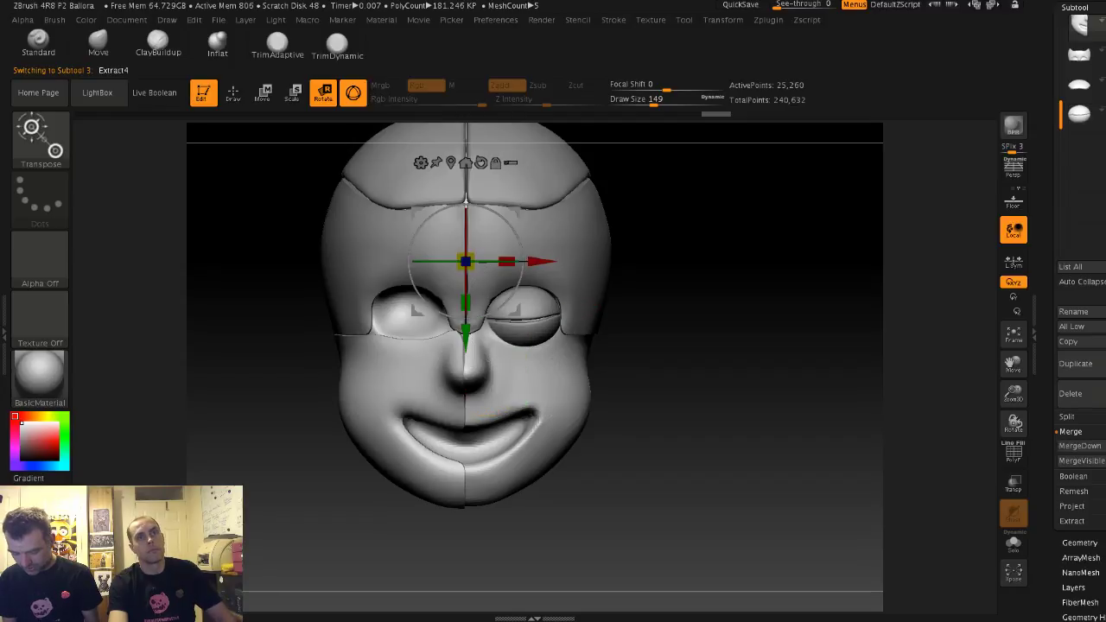
click(1076, 363)
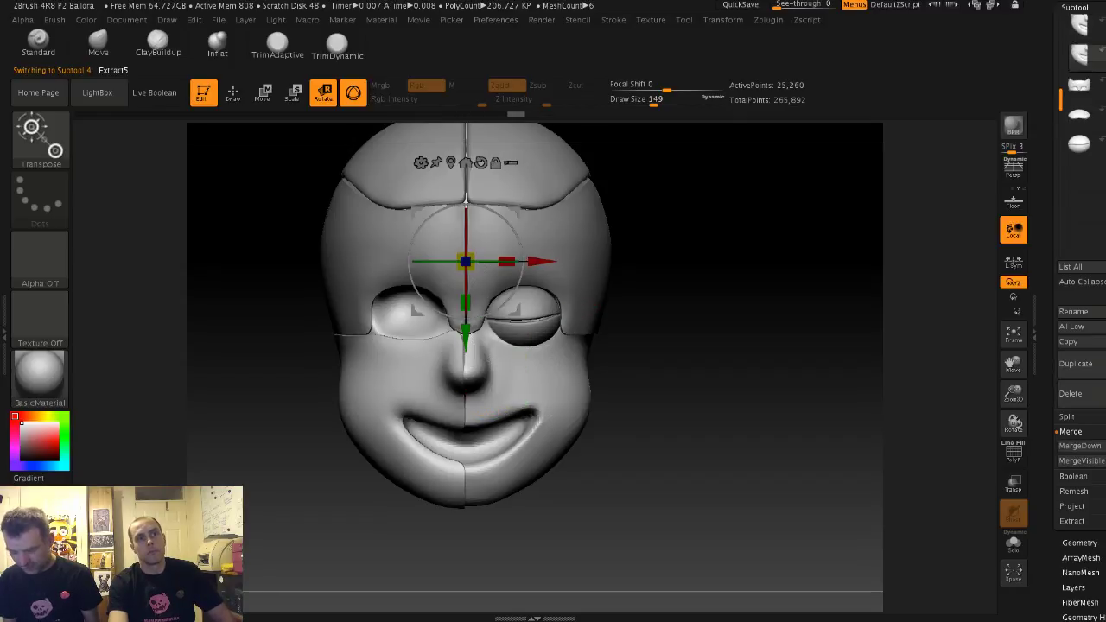
click(1079, 243)
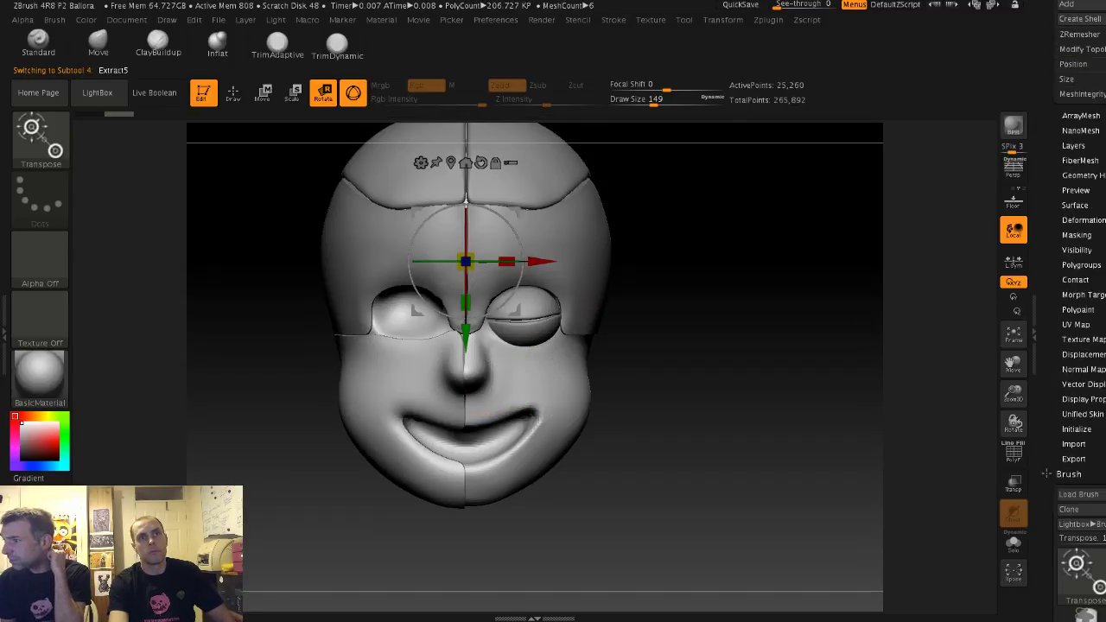
scroll(1080, 346, up, 3)
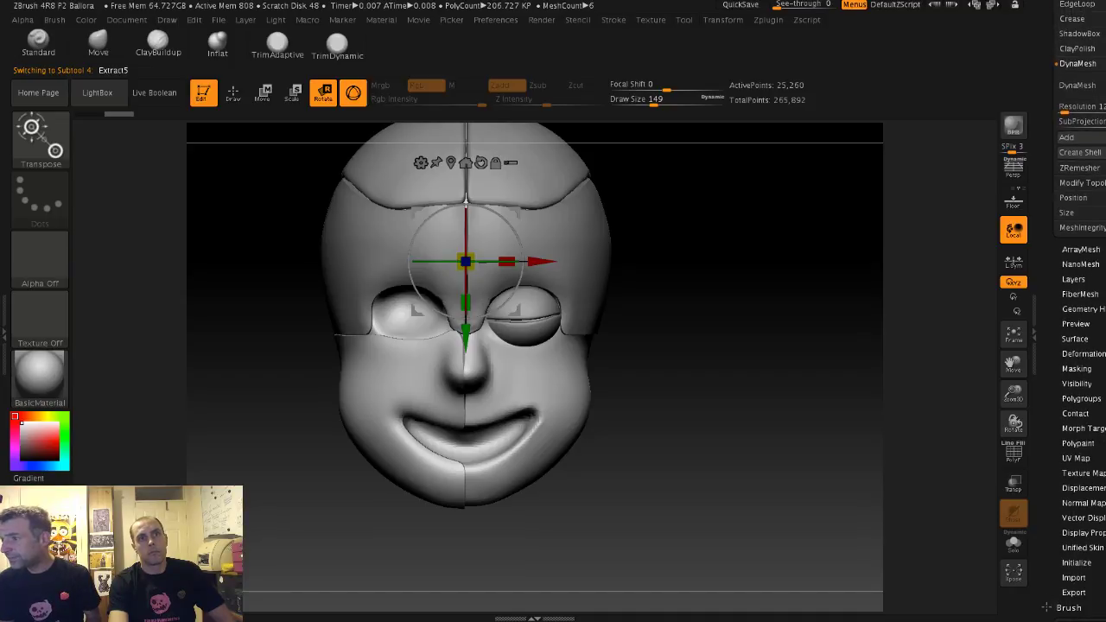
click(1082, 353)
scroll(1081, 345, up, 5)
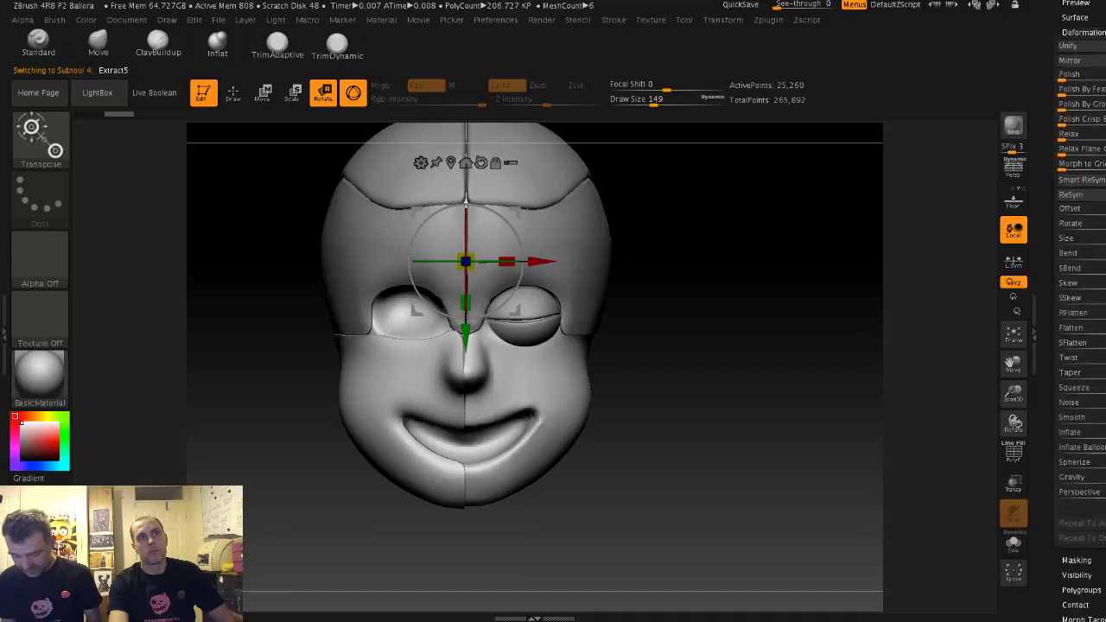
click(1069, 269)
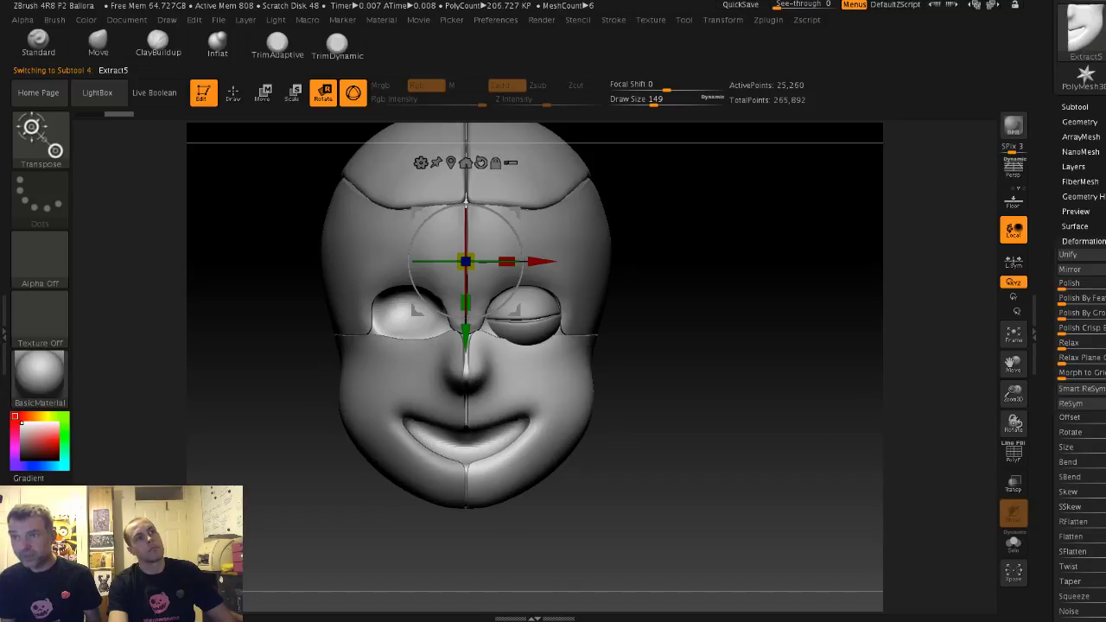
Step: Check the completed face at an angle, set the Move brush's draw size to 87 and select the forehead plate
alt+drag(760, 294, 760, 207)
drag(760, 259, 735, 346)
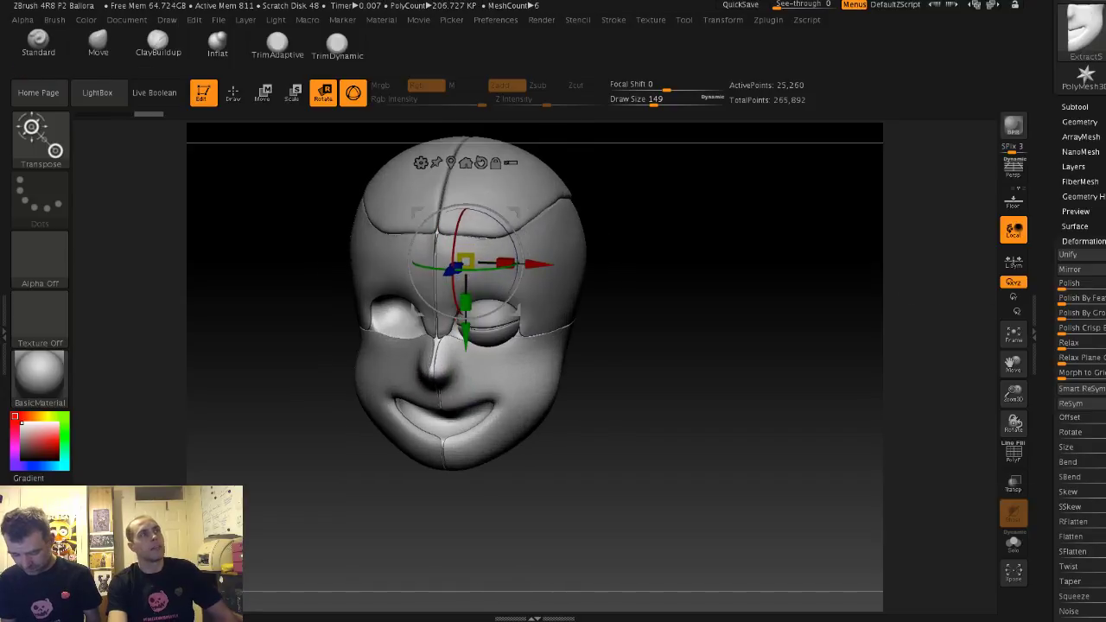
click(233, 92)
mouse_move(276, 227)
shift+mouse_down()
mouse_move(292, 217)
mouse_move(269, 200)
mouse_move(273, 259)
shift+mouse_up()
key(s)
drag(440, 244, 430, 245)
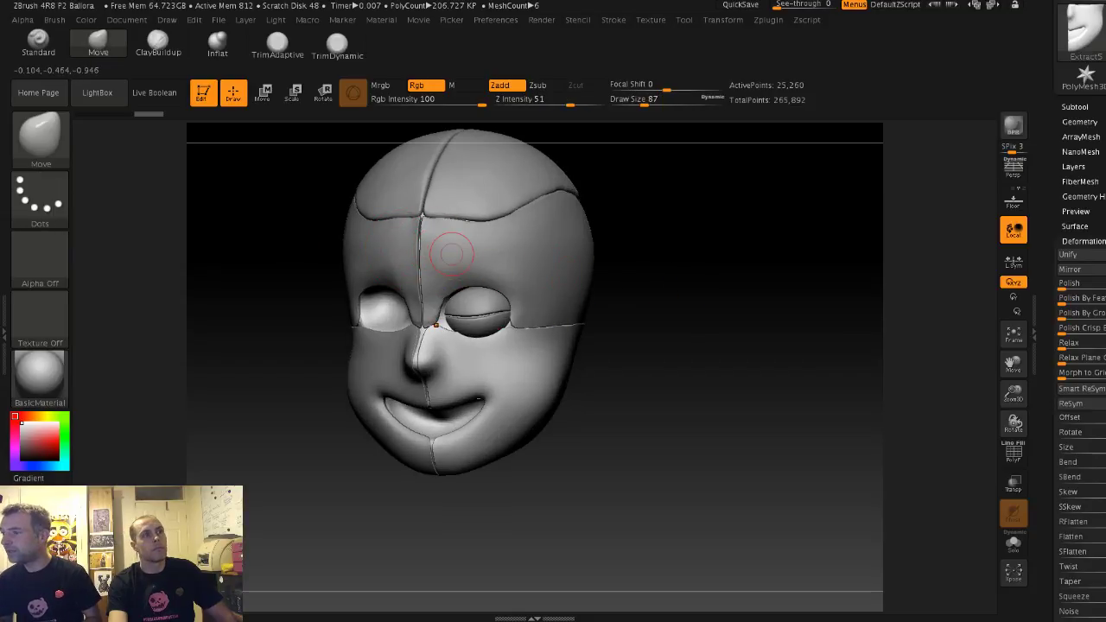
alt+click(449, 270)
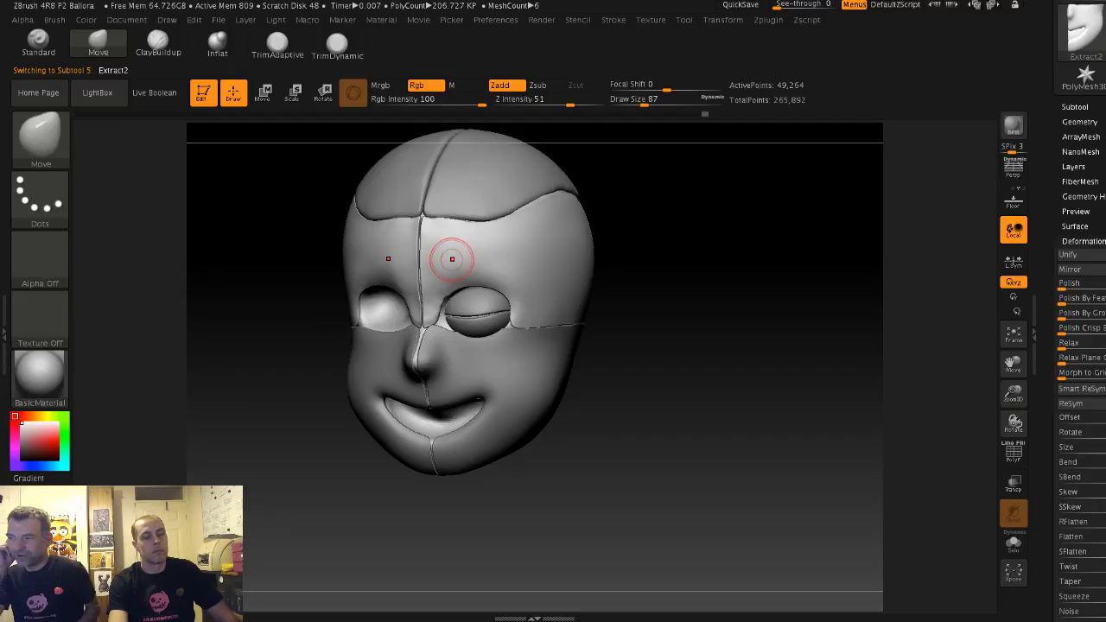
ctrl+drag(451, 257, 502, 259)
mouse_move(620, 280)
mouse_down()
mouse_move(681, 282)
mouse_move(627, 269)
mouse_move(649, 290)
mouse_up()
ctrl+click(641, 279)
ctrl+click(615, 288)
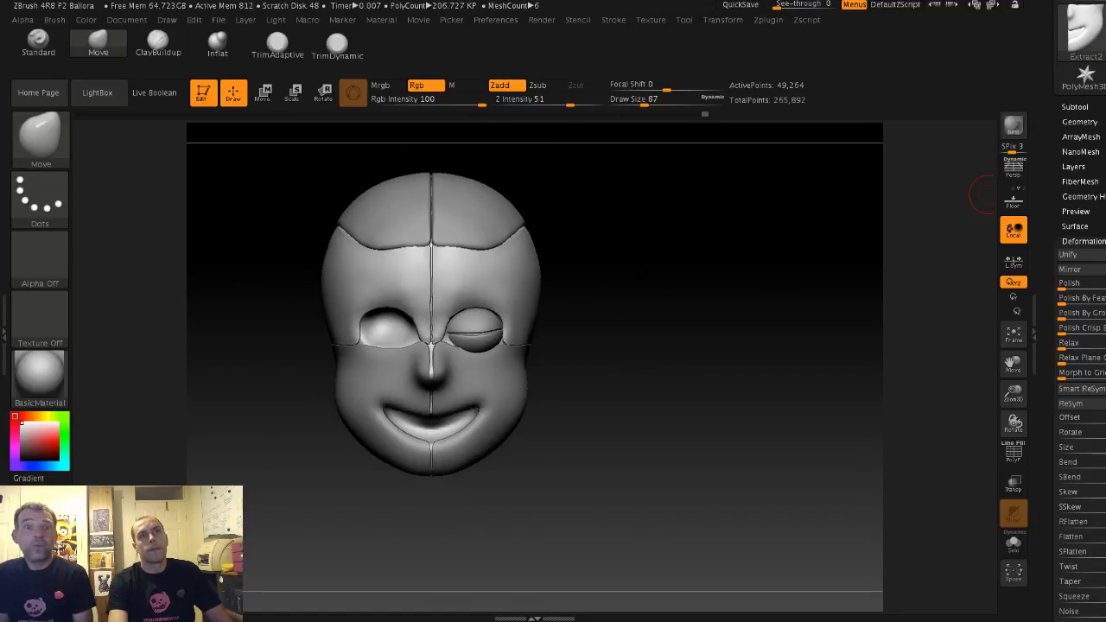
Step: Switch the active tool from the head to a Cube3D primitive
drag(1102, 194, 1102, 313)
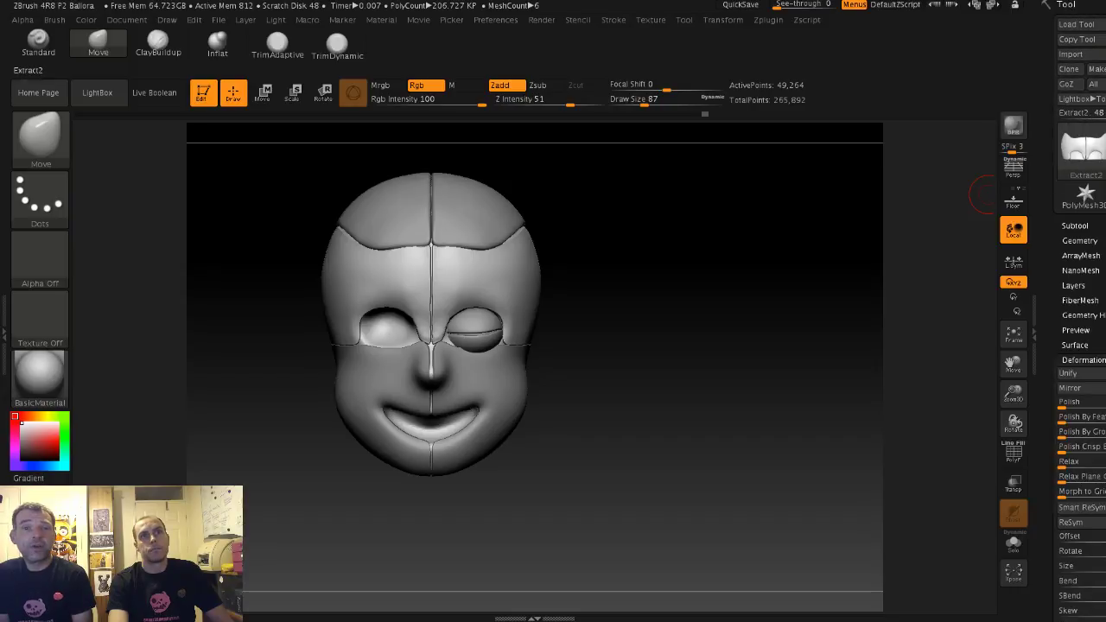
click(1104, 160)
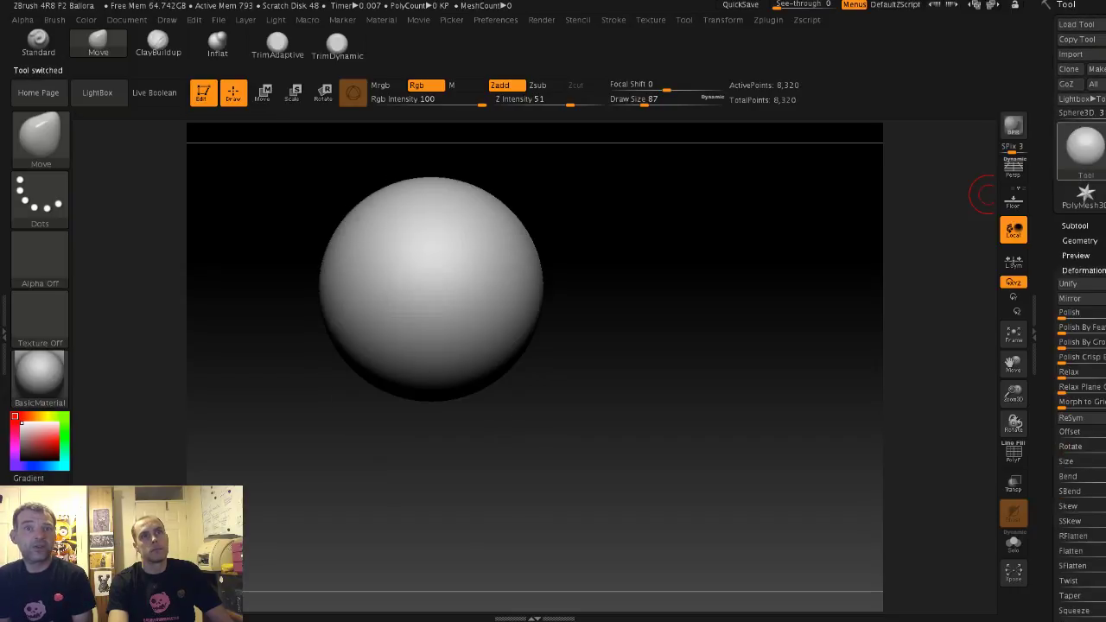
click(1084, 147)
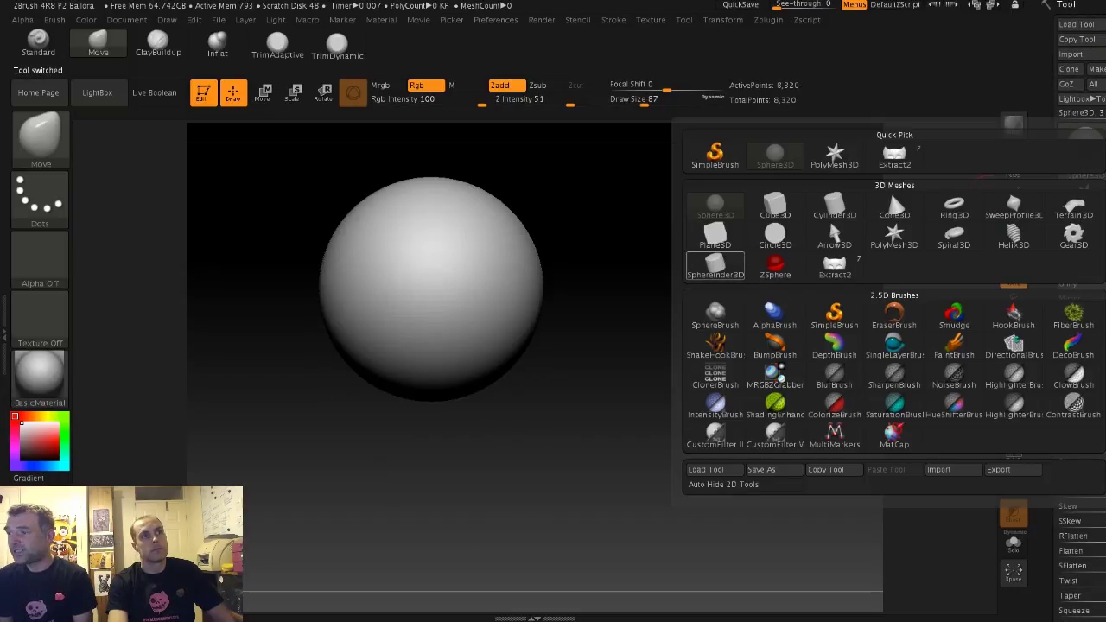
mouse_move(775, 235)
click(775, 207)
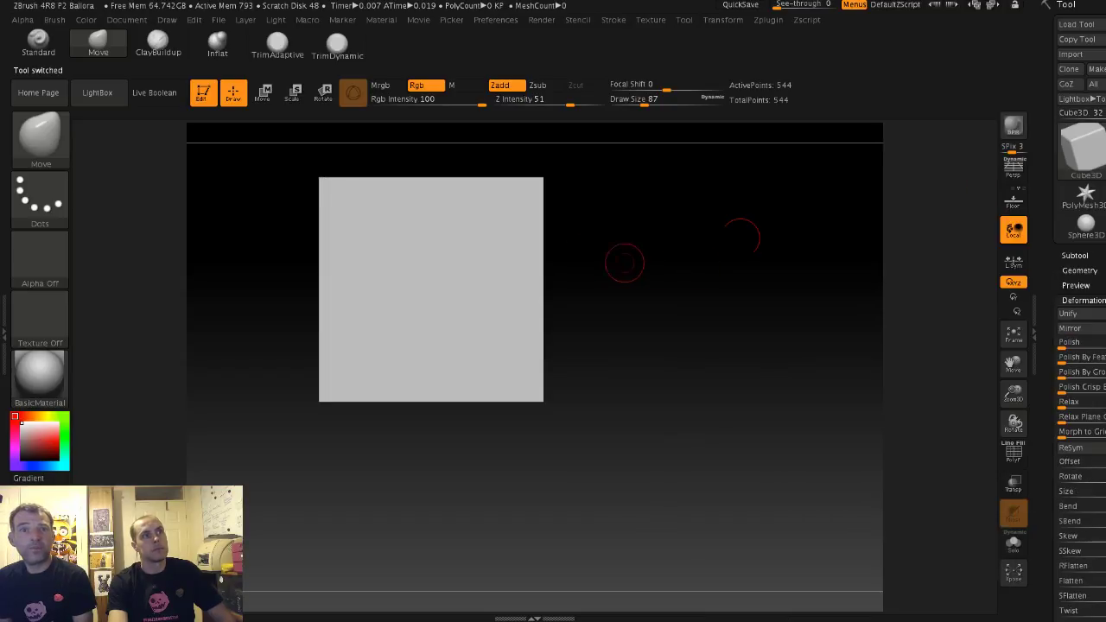
Step: Convert the Cube3D primitive to a PolyMesh3D and scale it along X into a long bar
drag(625, 263, 366, 157)
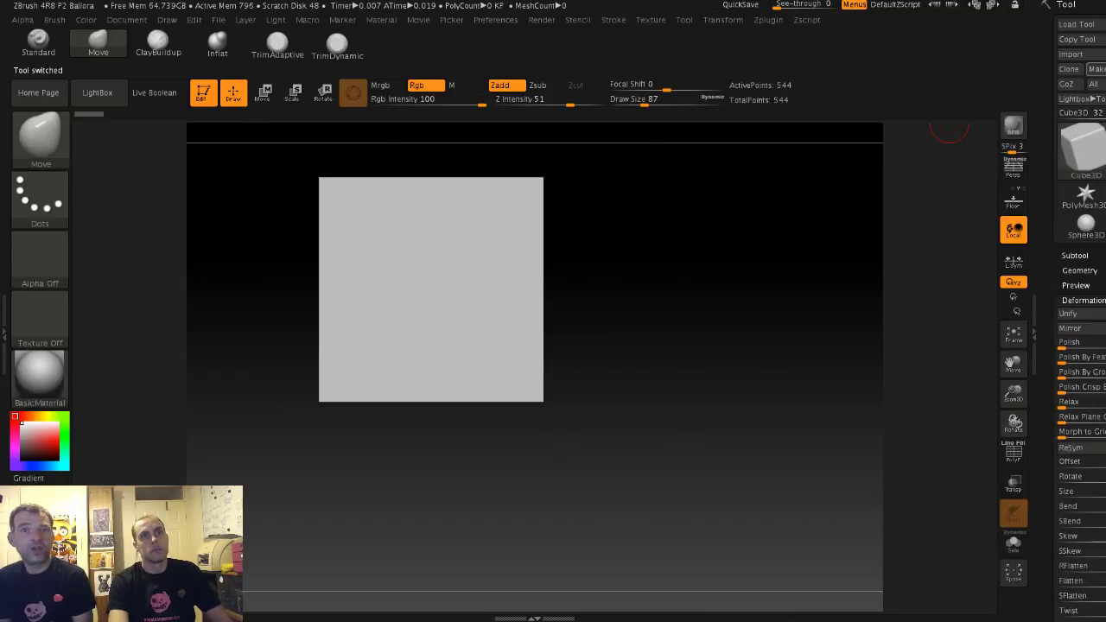
click(1096, 68)
click(293, 93)
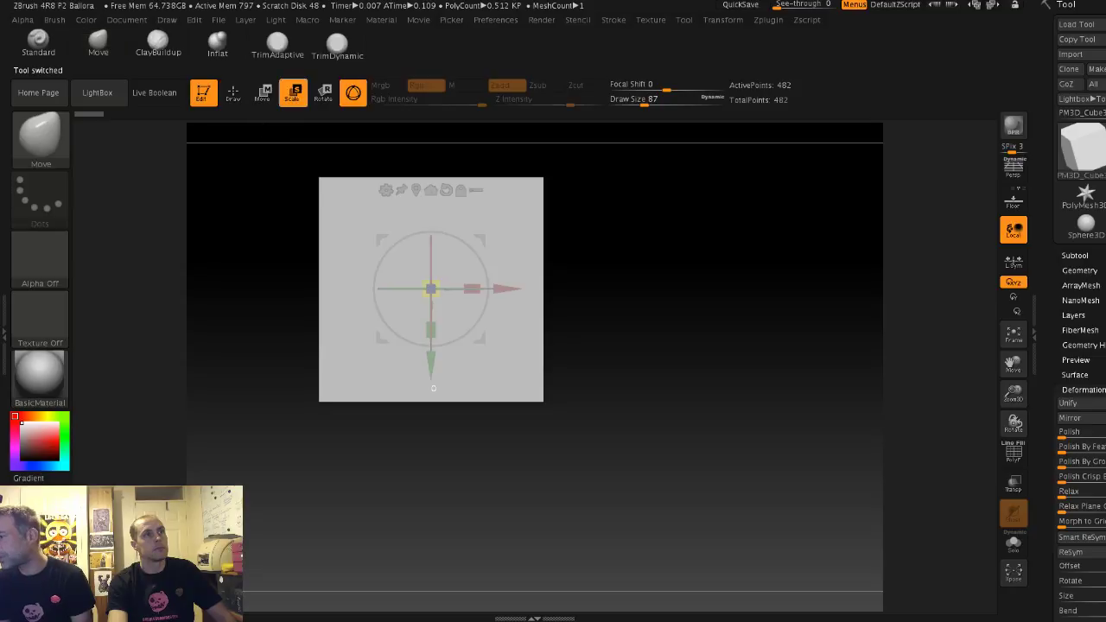
drag(489, 288, 612, 289)
key(f)
alt+drag(605, 432, 685, 447)
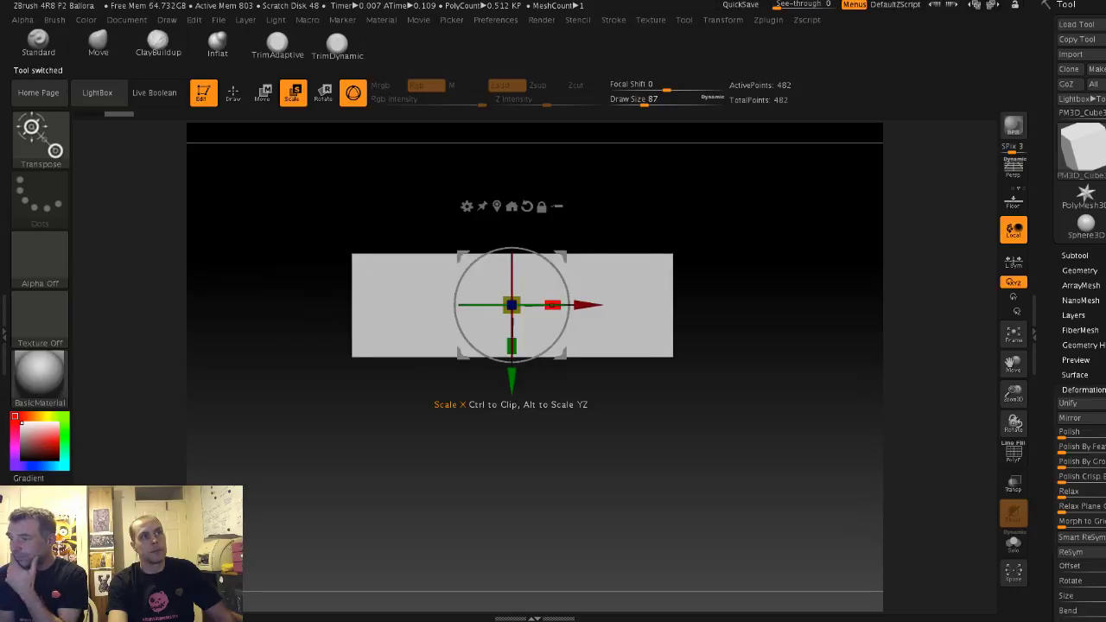
drag(553, 305, 564, 305)
Step: Scale the bar down along Z so it becomes a thin flat strip
shift+drag(657, 432, 484, 432)
drag(470, 305, 504, 305)
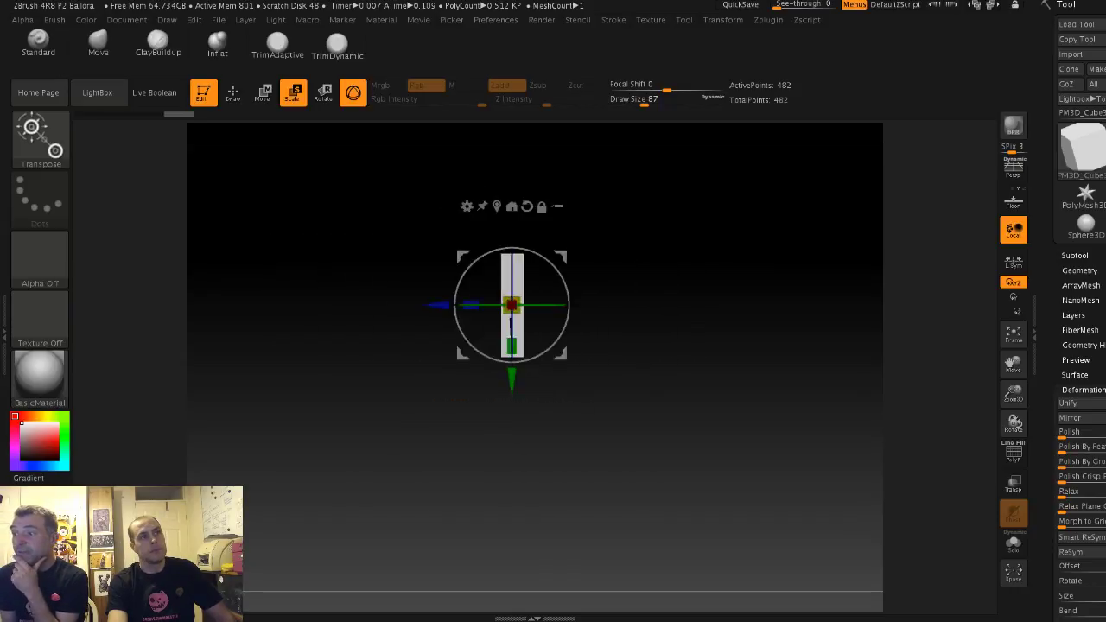
shift+drag(587, 285, 697, 279)
alt+click(697, 279)
key(ctrl+z)
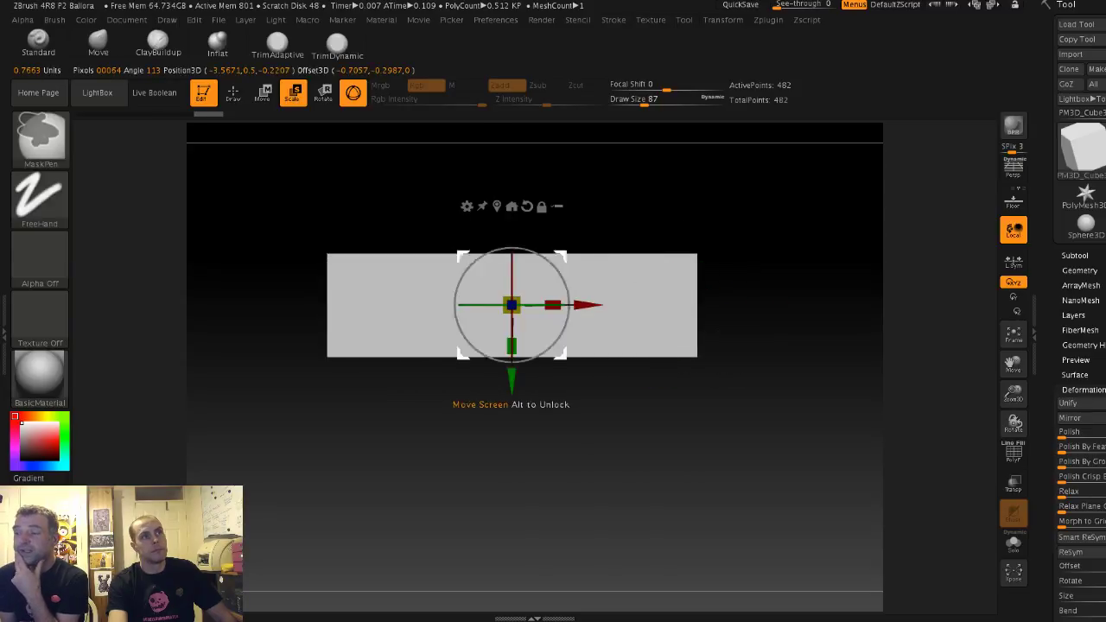
Step: Try to bend the flat bar with the Bend Arc deformer
click(467, 207)
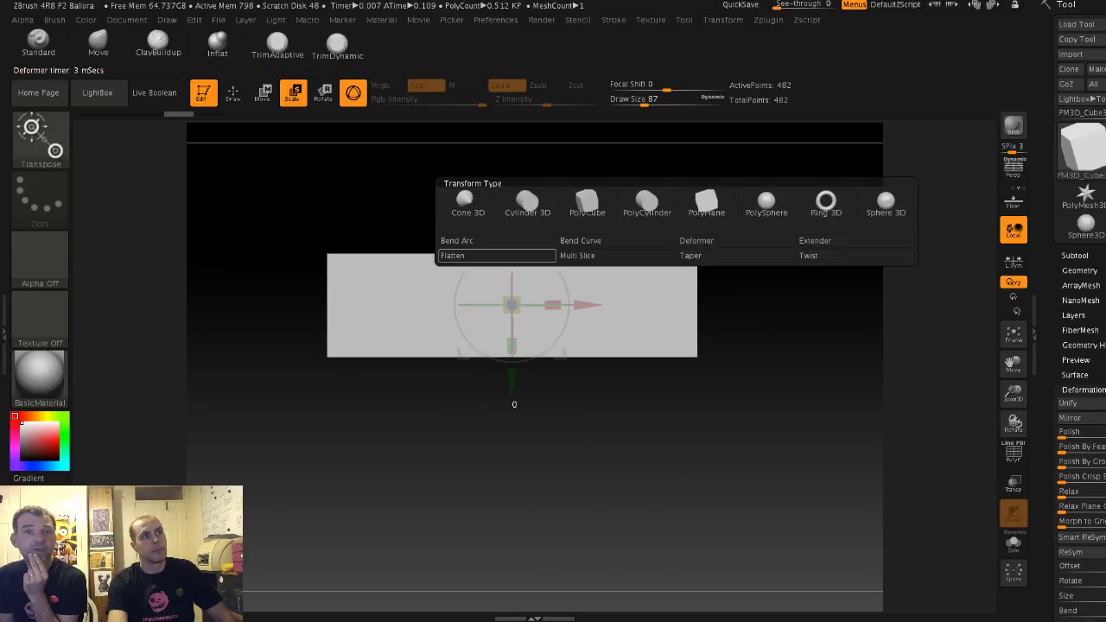
click(488, 255)
drag(512, 364, 511, 382)
key(ctrl+z)
drag(512, 344, 508, 357)
Step: Taper the bar by about -0.12 so one end is narrower, accept the deformation and stretch the bar further along X
click(467, 206)
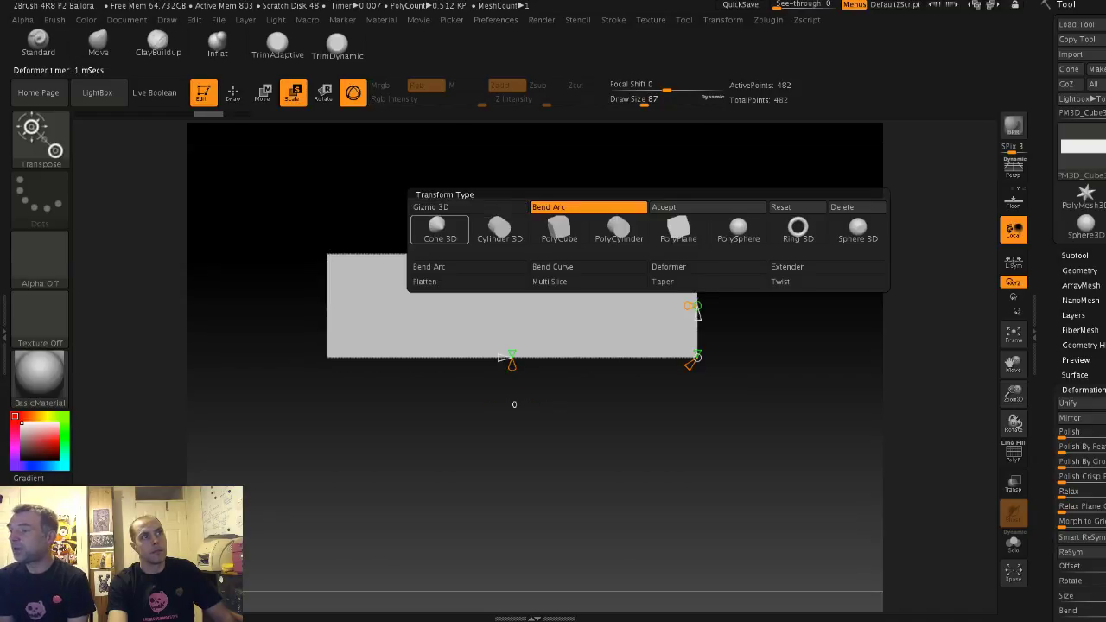
click(695, 281)
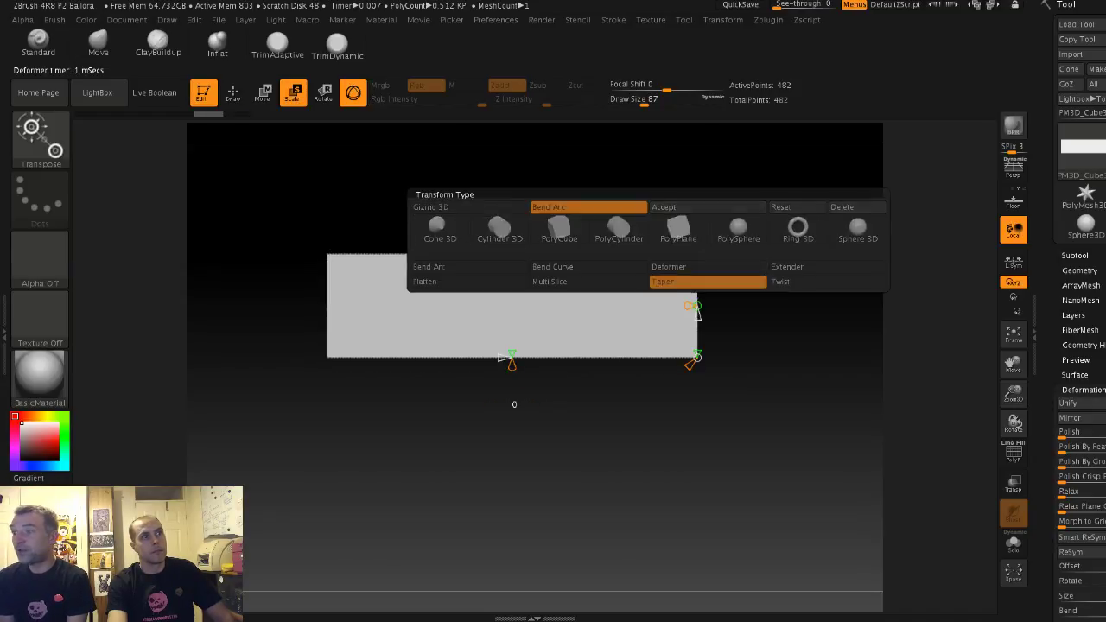
mouse_move(318, 305)
mouse_down()
mouse_move(278, 306)
mouse_move(359, 306)
mouse_move(315, 305)
mouse_up()
drag(705, 306, 687, 306)
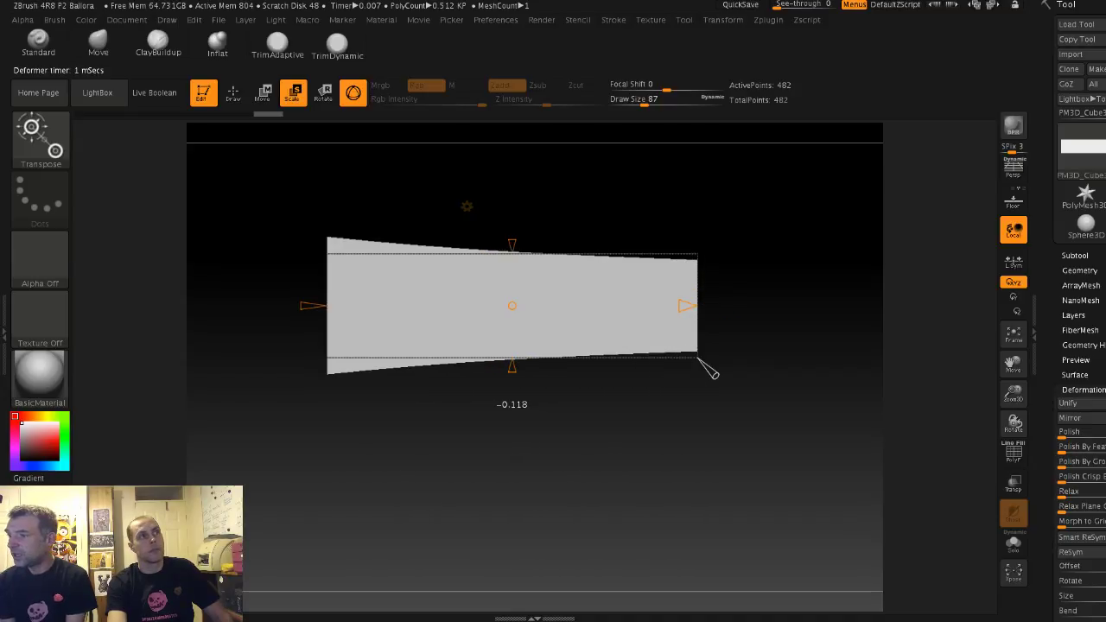
click(467, 207)
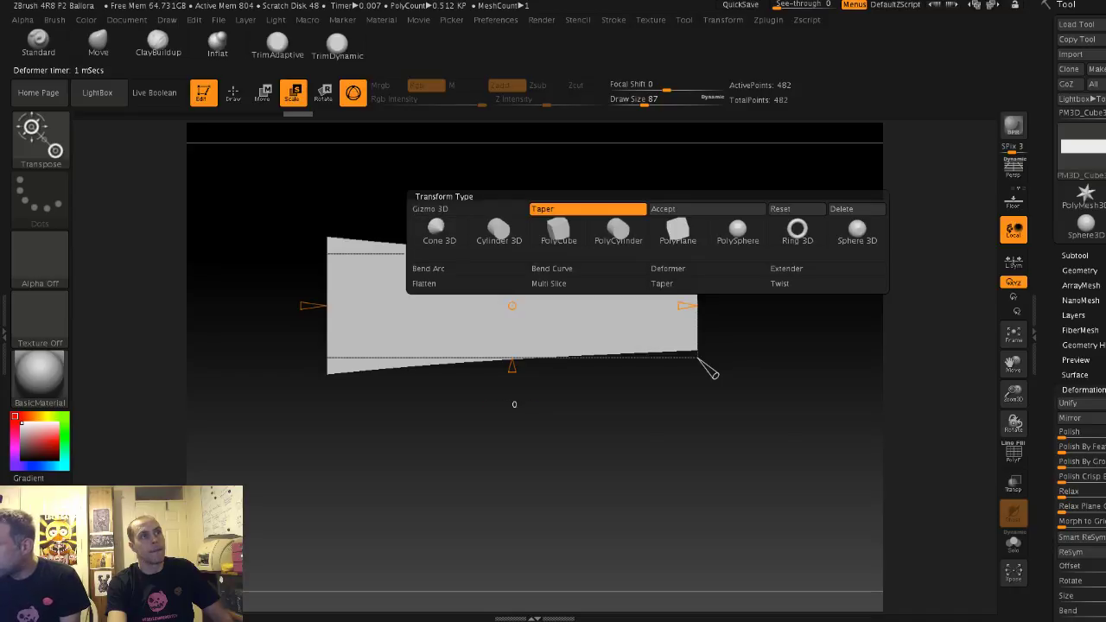
click(466, 209)
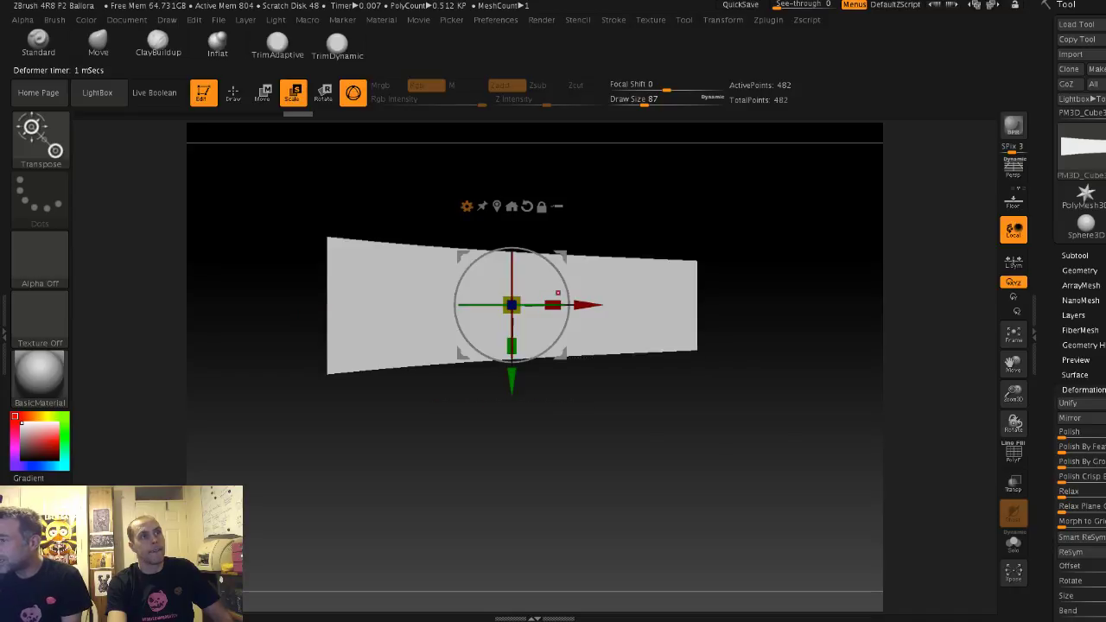
drag(553, 305, 605, 305)
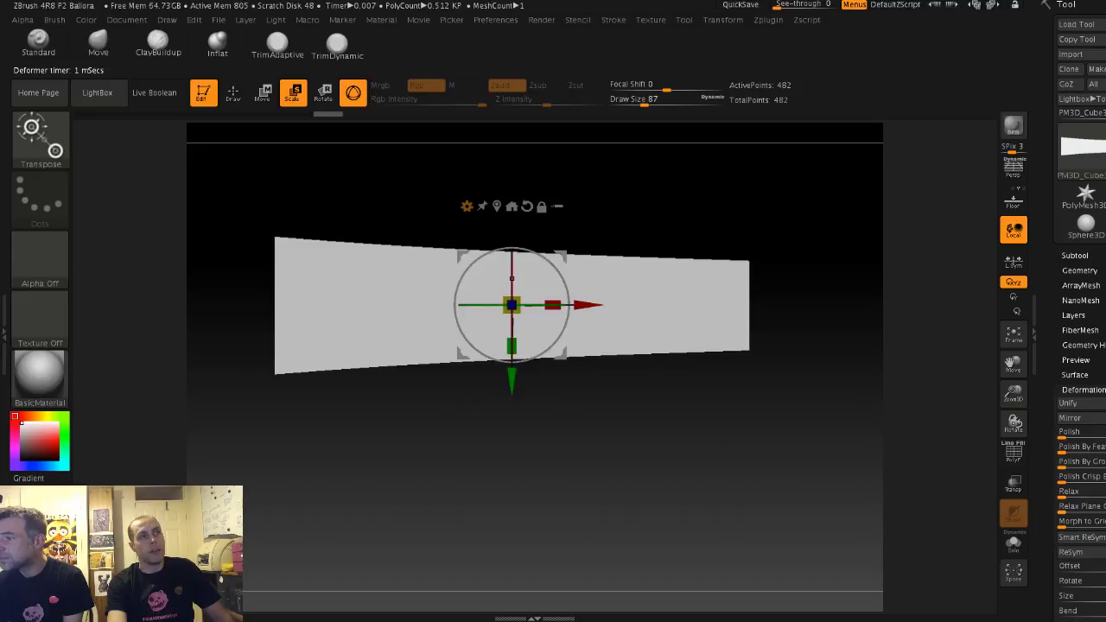
Step: Curve the tapered bar into a shallow downward arc with the Bend Arc deformer and return to Draw mode
click(467, 206)
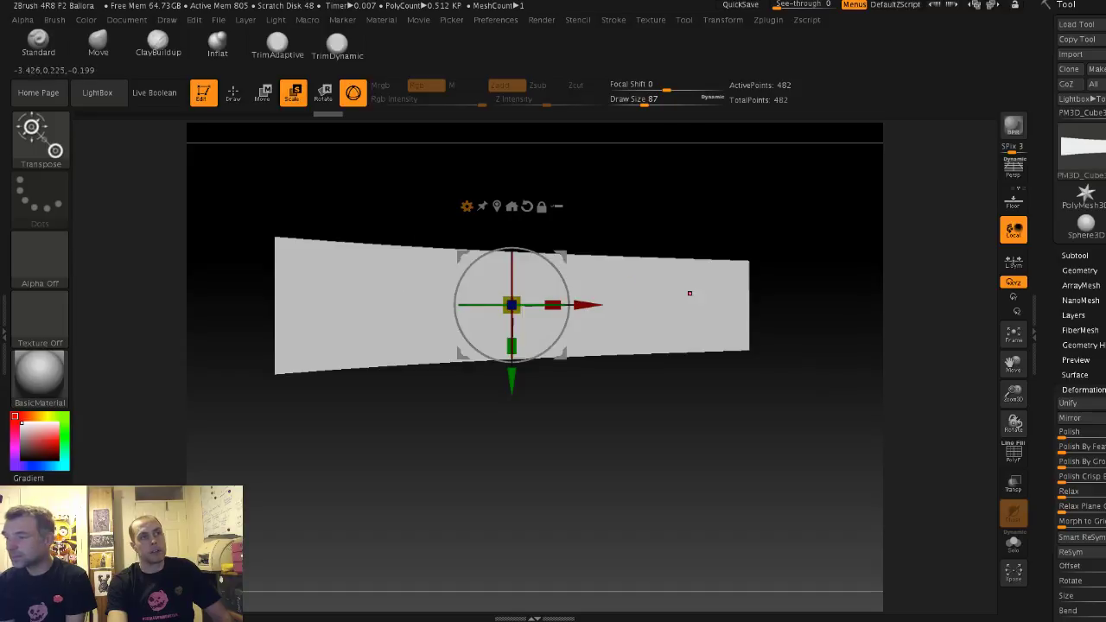
click(467, 206)
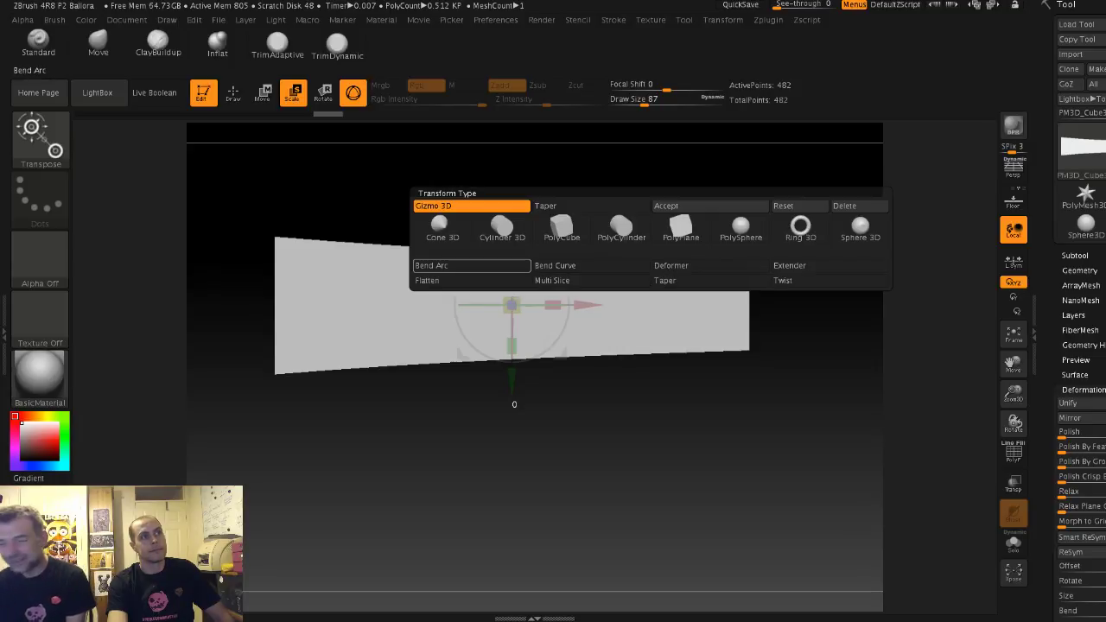
click(471, 265)
mouse_move(511, 383)
mouse_down()
mouse_move(512, 404)
mouse_move(512, 345)
mouse_move(511, 386)
mouse_up()
key(ctrl+z)
key(q)
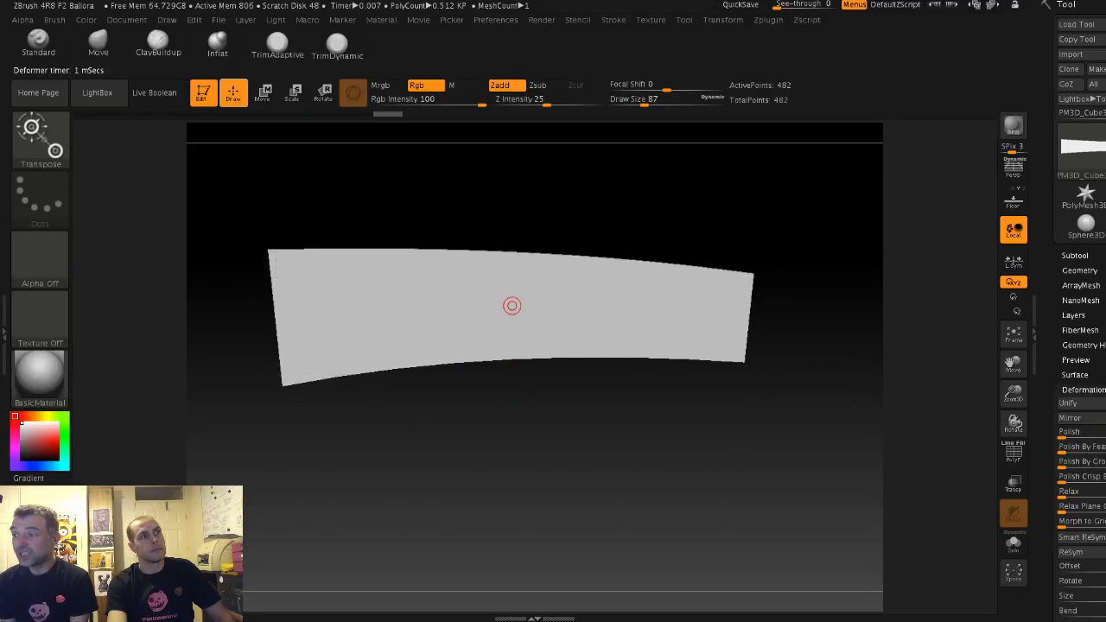
Step: Try DynaMesh at resolution 128 on the curved bar and undo it
drag(464, 199, 324, 227)
drag(404, 228, 484, 227)
click(1075, 256)
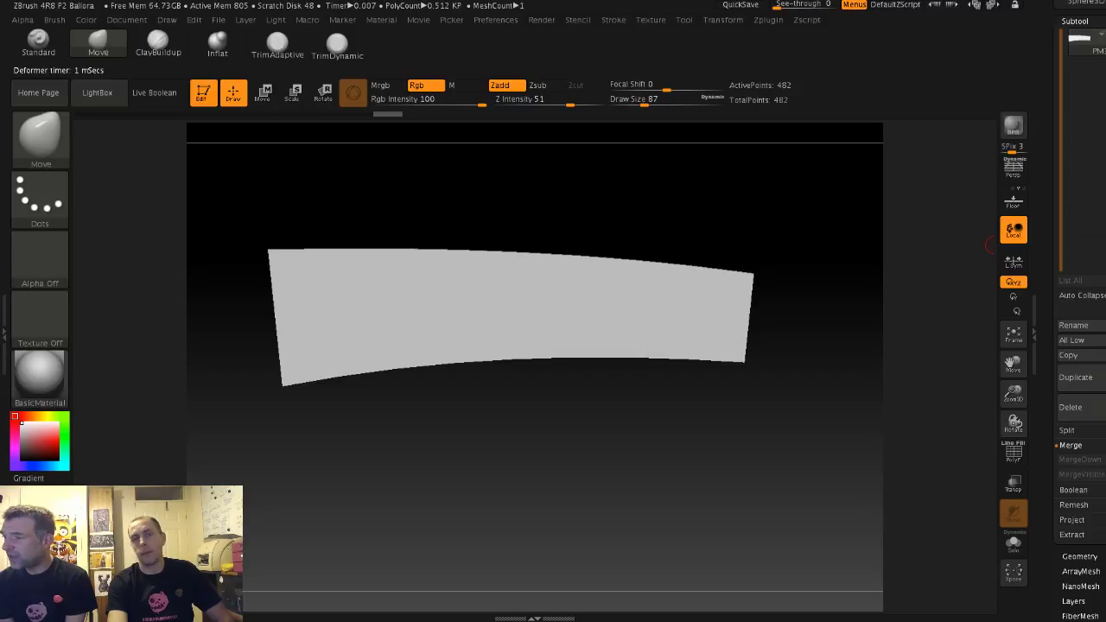
click(1080, 557)
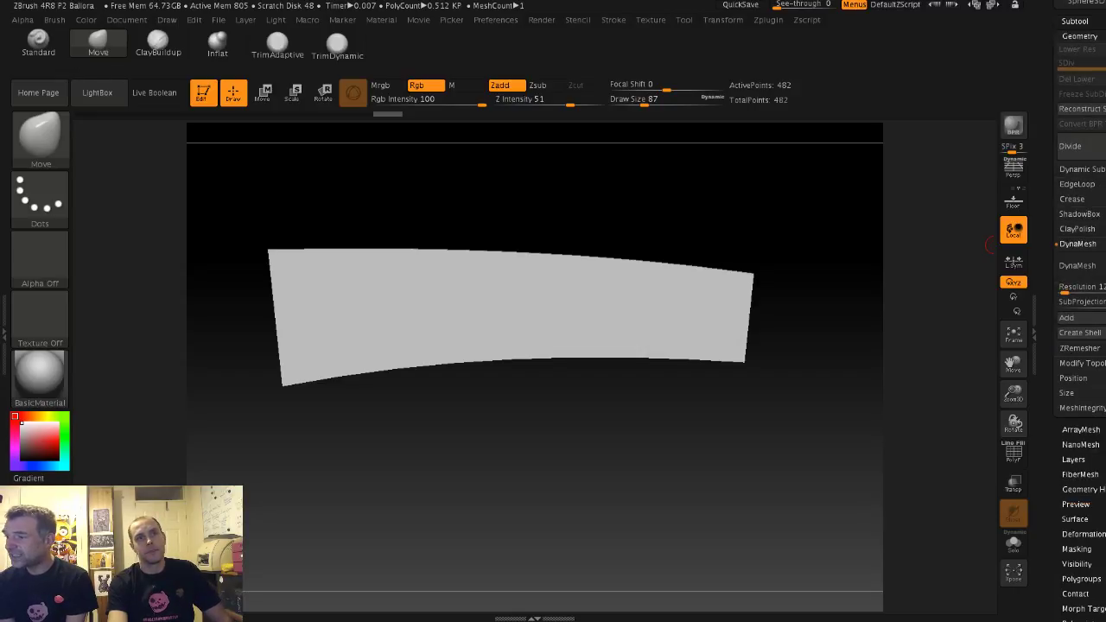
click(1077, 266)
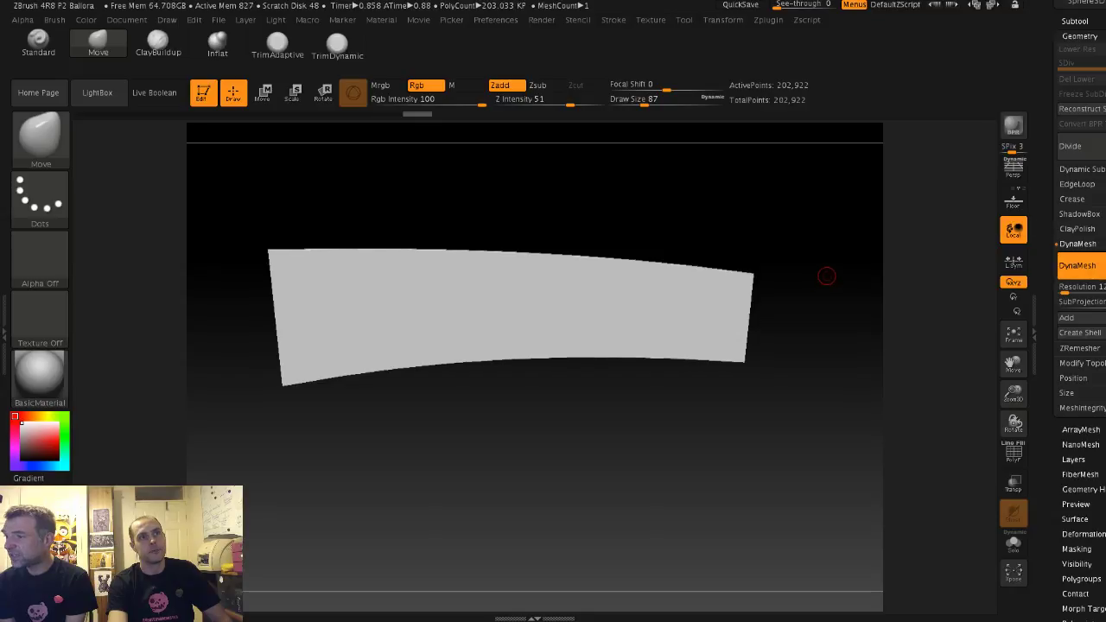
drag(845, 276, 806, 299)
key(ctrl+z)
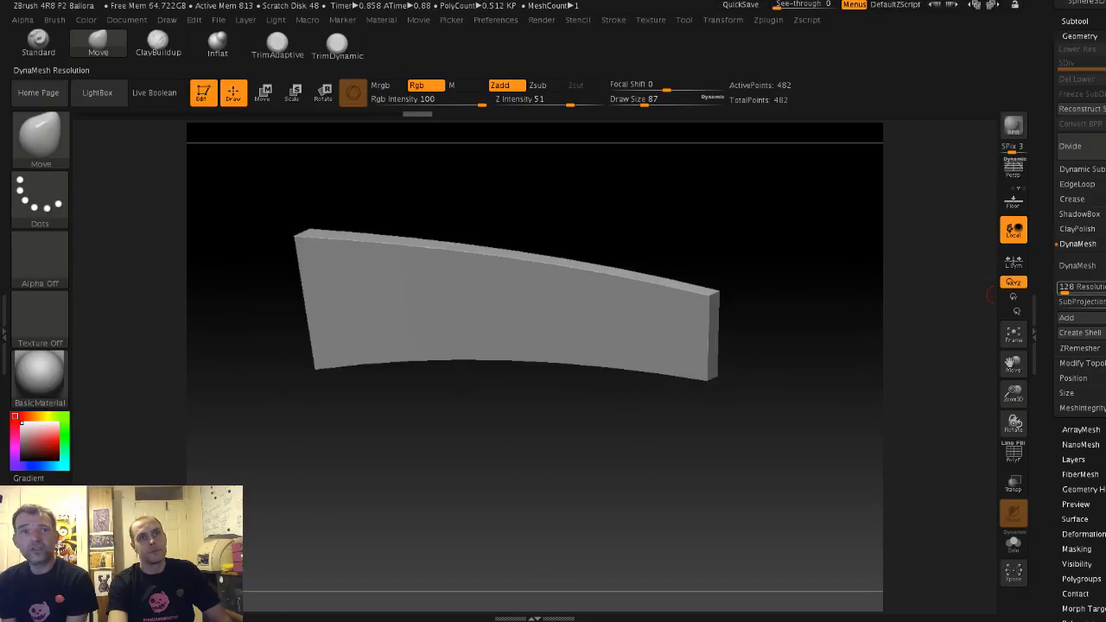
Step: Remesh the curved bar with DynaMesh at resolution 16 and set the Move brush's draw size to 525
drag(1080, 287, 1060, 287)
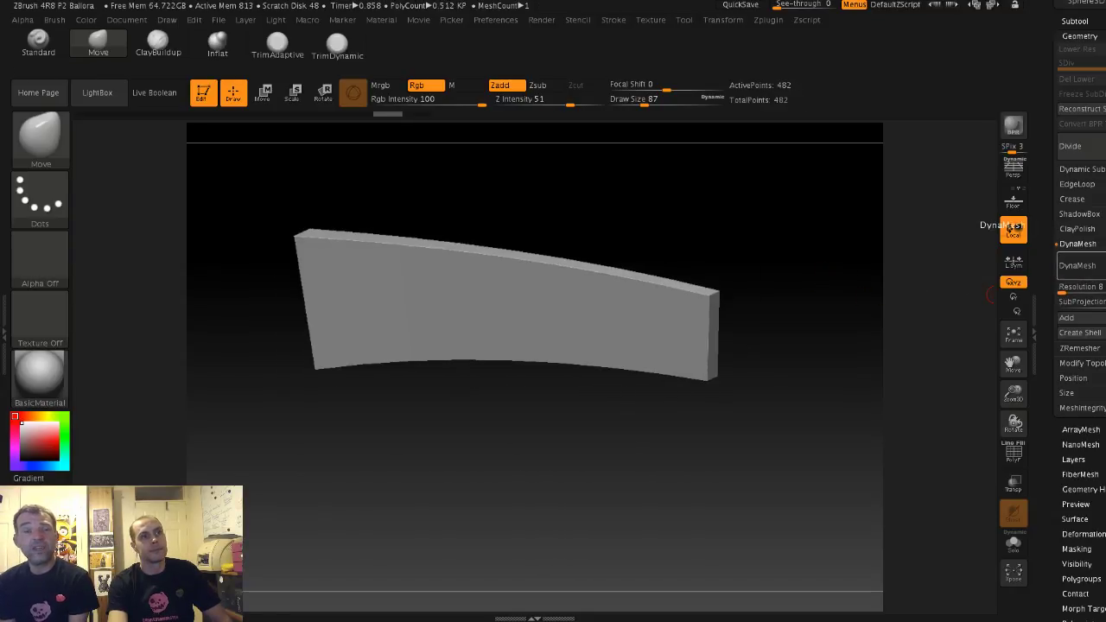
click(1077, 266)
mouse_move(820, 264)
mouse_down()
mouse_move(803, 242)
mouse_move(712, 217)
mouse_move(629, 241)
mouse_move(658, 244)
mouse_up()
key(s)
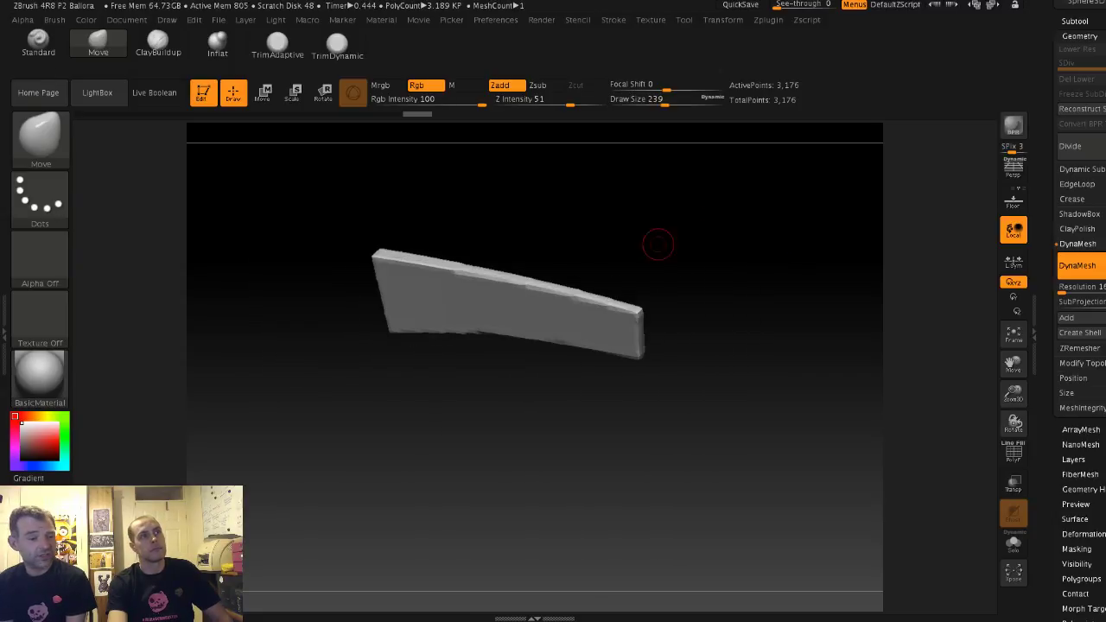
key(s)
drag(507, 288, 530, 286)
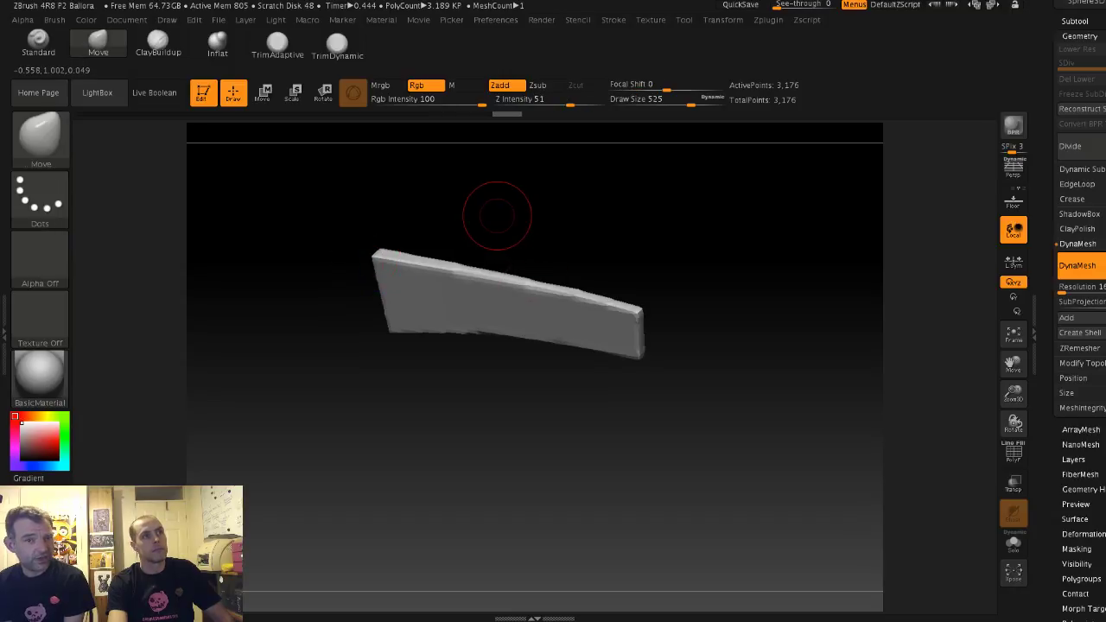
mouse_move(497, 218)
mouse_down()
mouse_move(553, 210)
mouse_move(538, 205)
mouse_up()
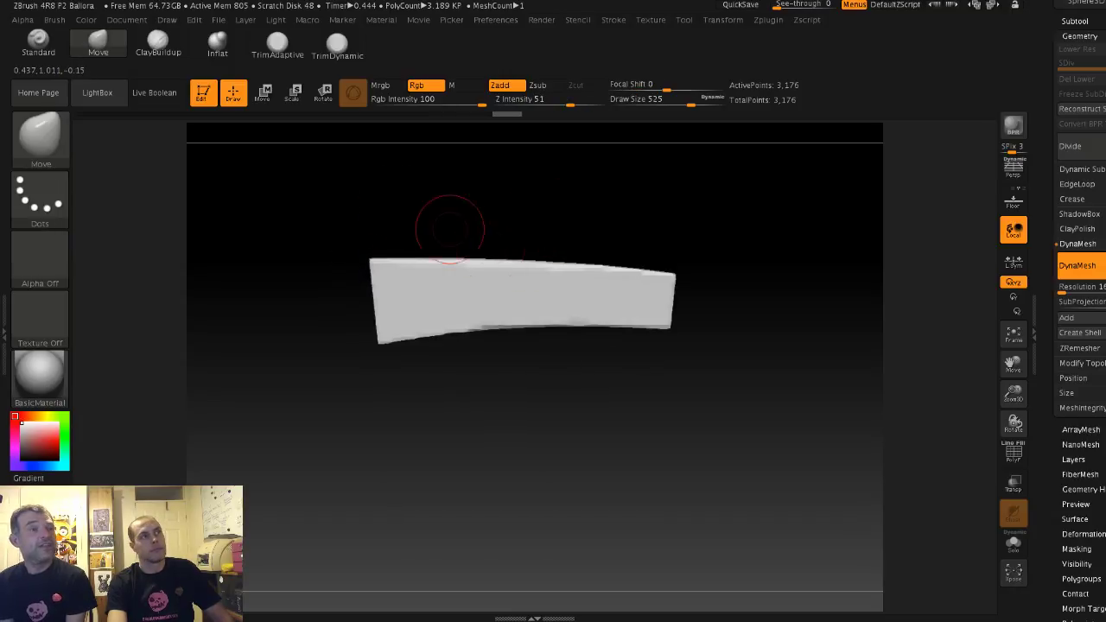
Step: Scale the bar down along Y to make it slimmer and return to Draw mode
click(292, 91)
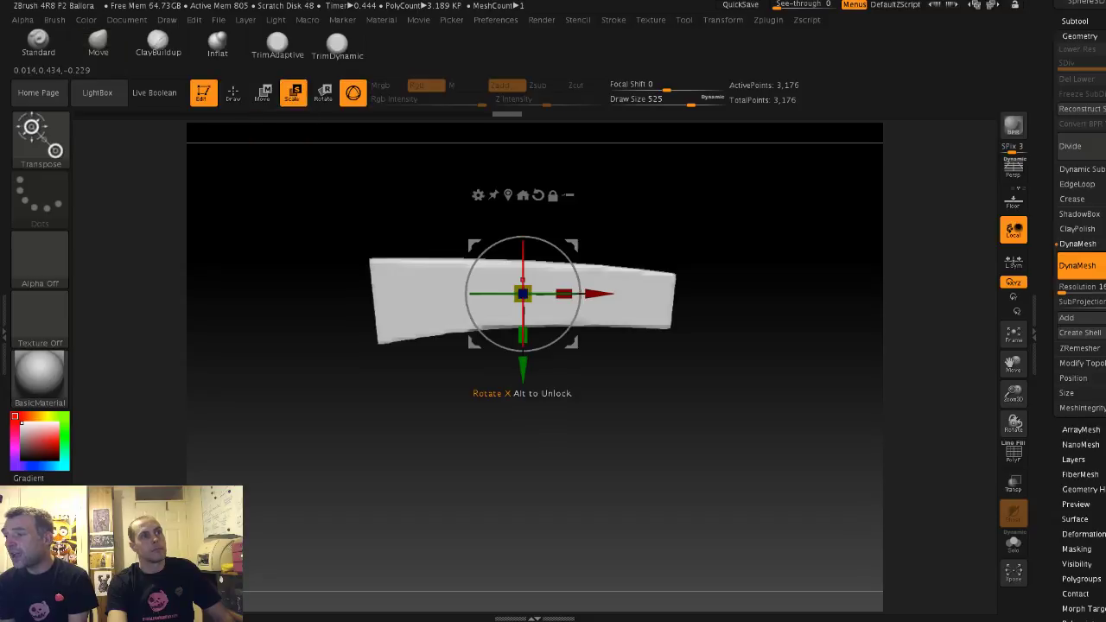
drag(522, 335, 523, 335)
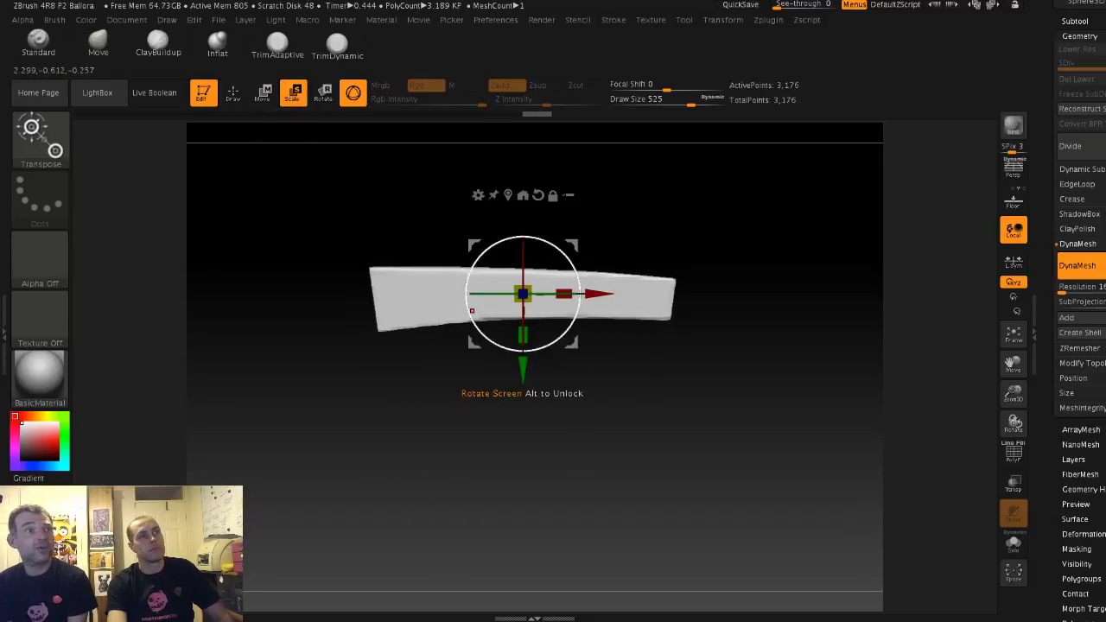
key(q)
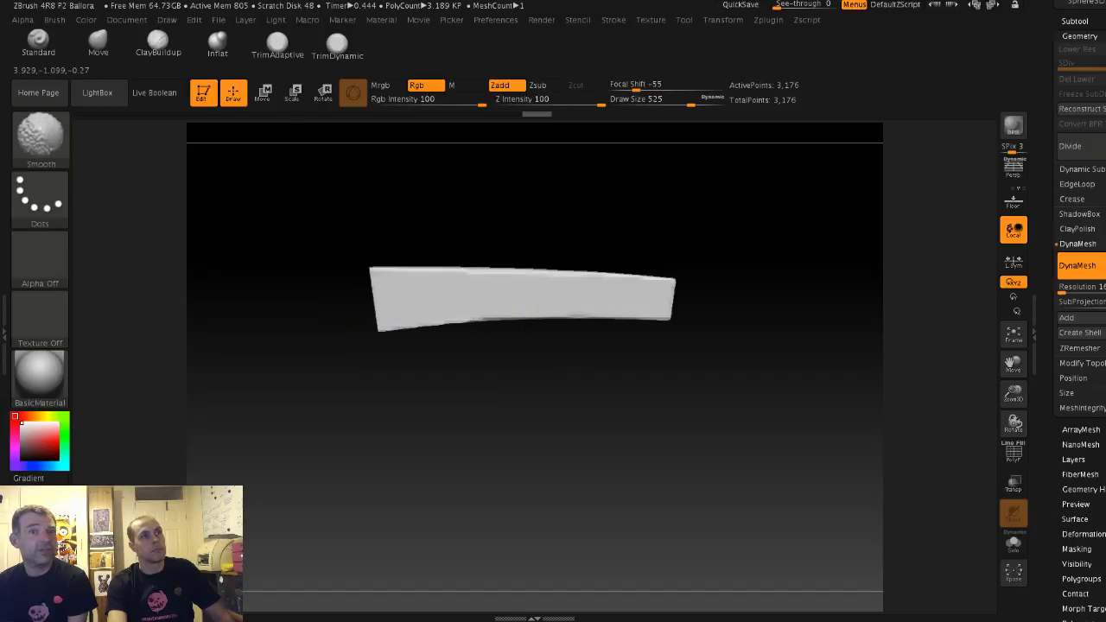
Step: Try to smooth the bar's narrow end with the Smooth brush
key(shift)
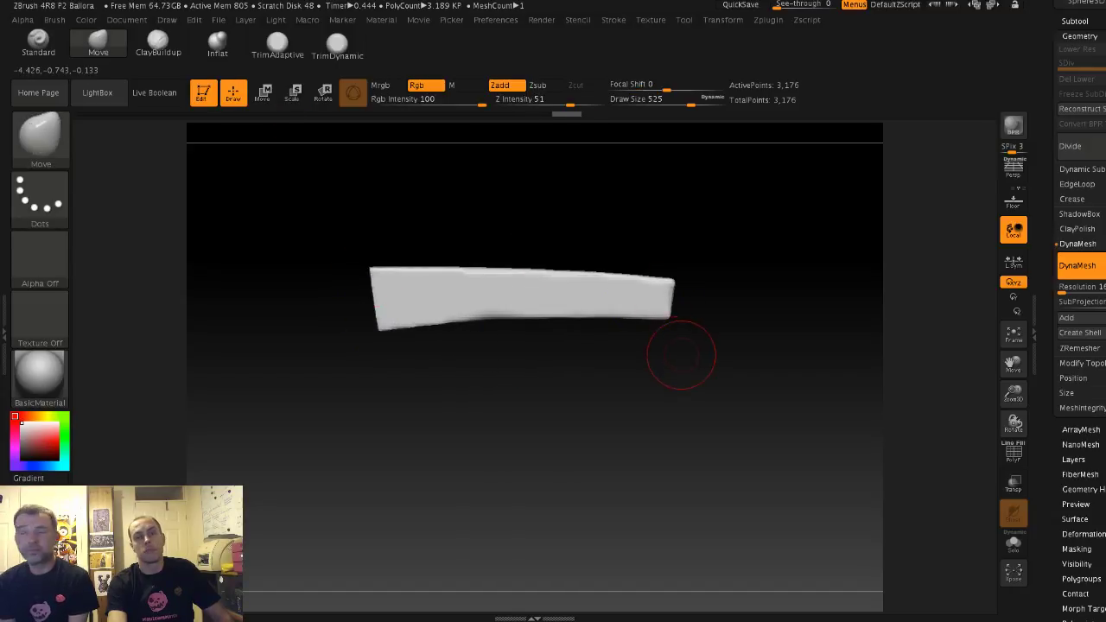
drag(683, 355, 701, 353)
shift+drag(673, 294, 663, 300)
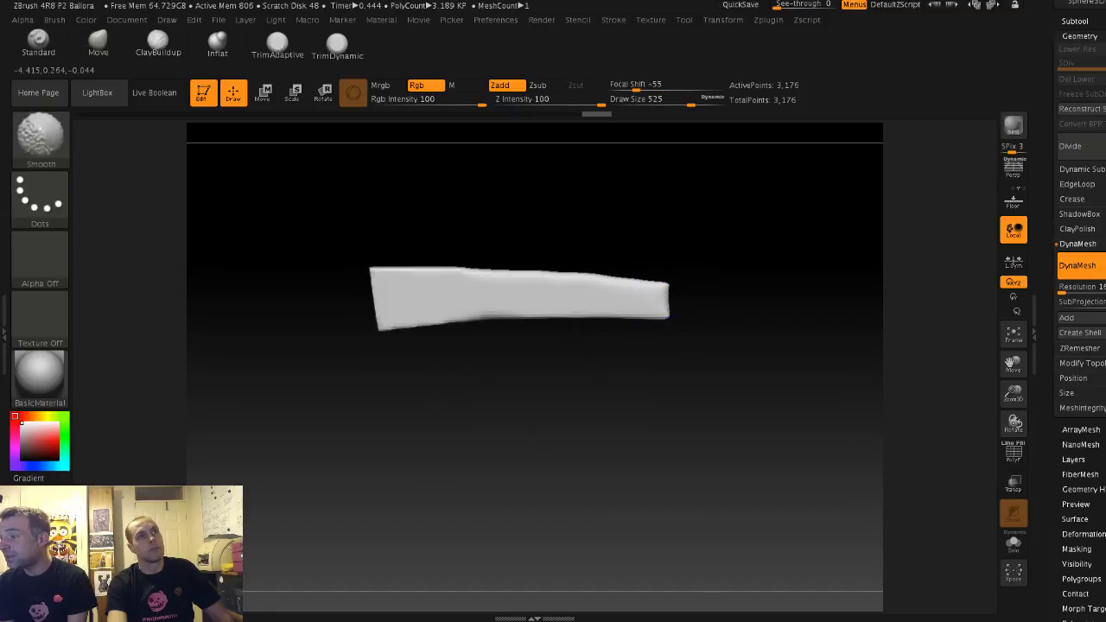
mouse_move(546, 226)
shift+mouse_down()
mouse_move(528, 265)
mouse_move(516, 254)
mouse_move(525, 304)
mouse_move(624, 278)
shift+mouse_up()
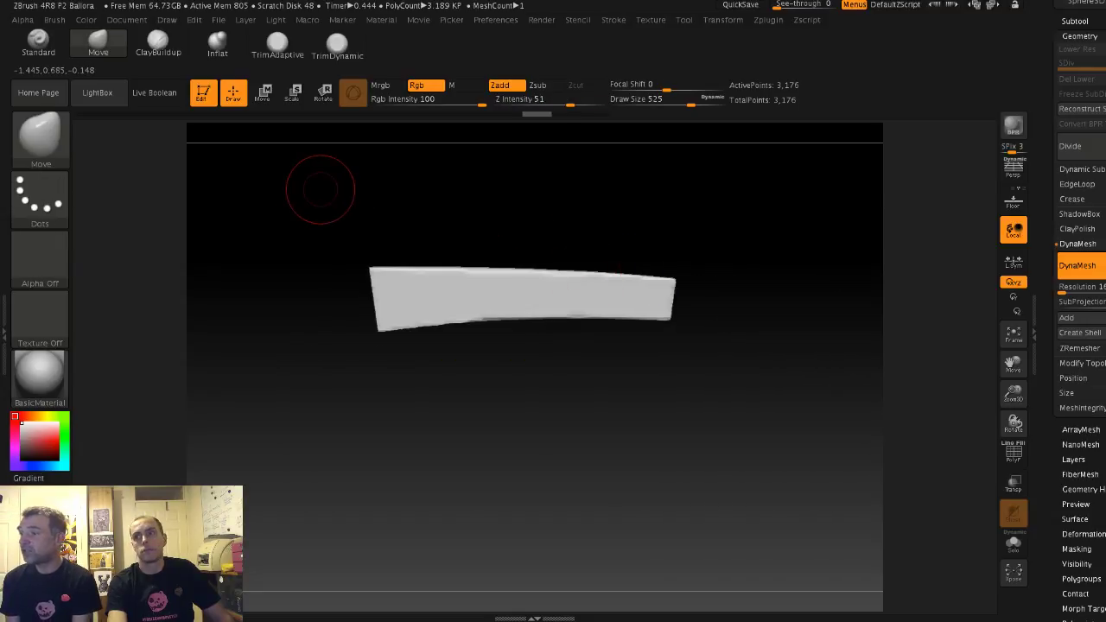
Step: Raise the lower corner of the bar's narrow end with the Move brush at draw size 977
alt+drag(357, 211, 286, 152)
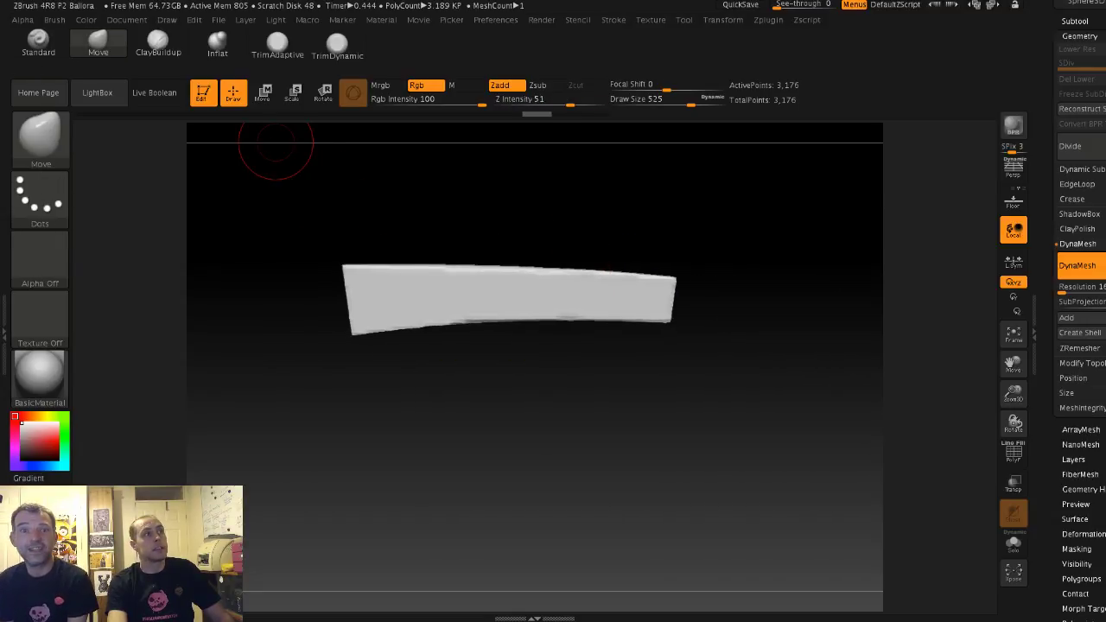
key(s)
drag(556, 323, 585, 330)
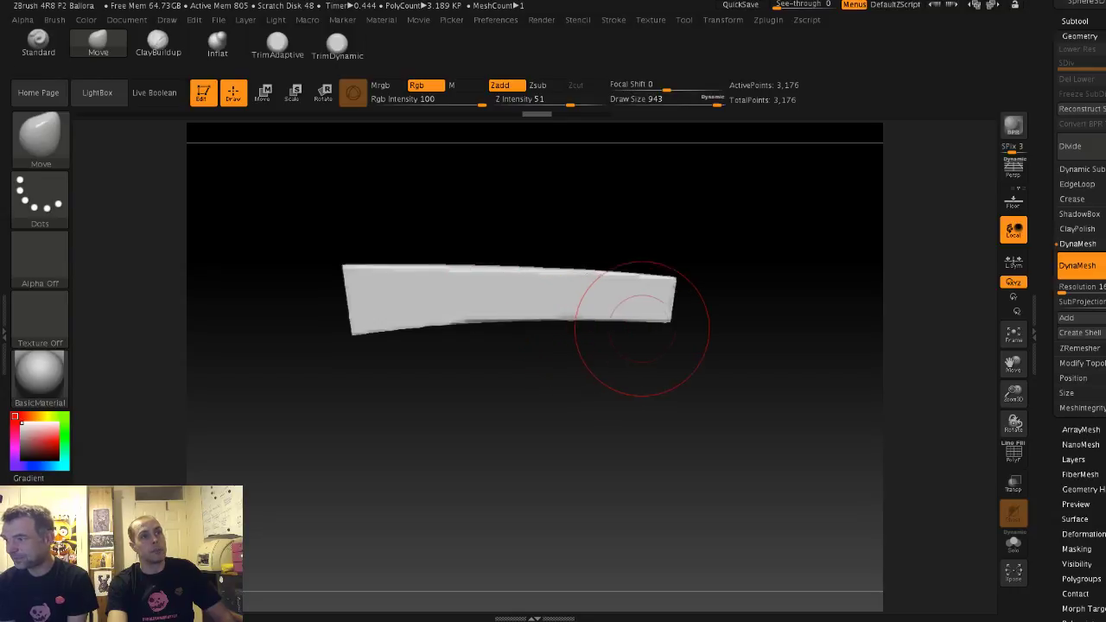
mouse_move(284, 213)
mouse_down()
mouse_move(457, 259)
mouse_move(704, 301)
mouse_move(668, 326)
mouse_up()
key(s)
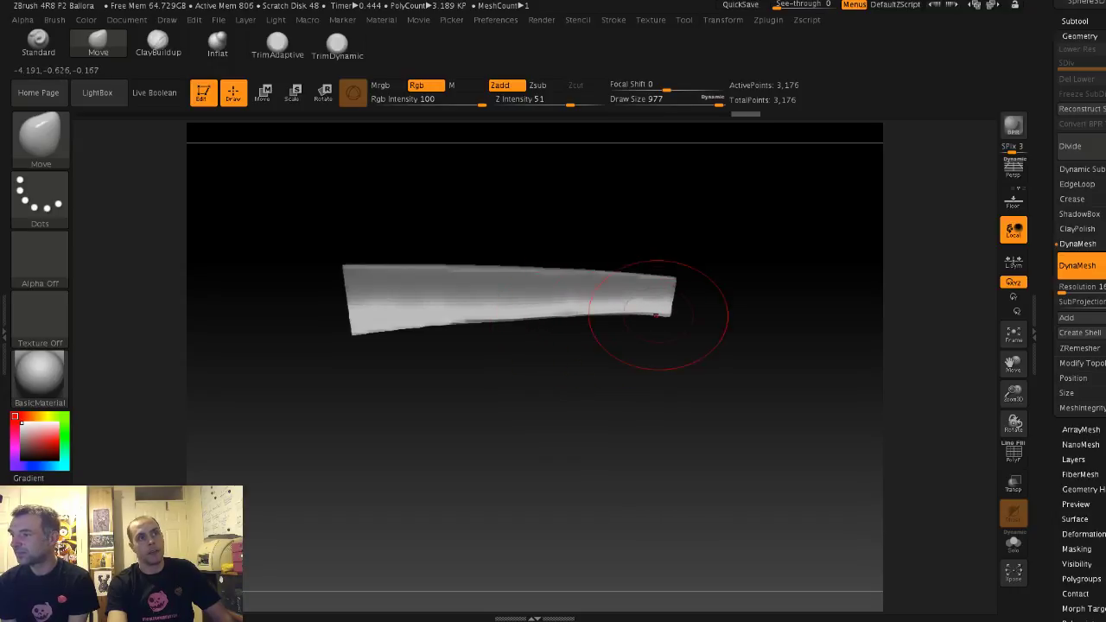
drag(668, 316, 666, 313)
Step: Push the middle of the bar's lower edge upward at draw size 1000 and smooth the narrow end
key(])
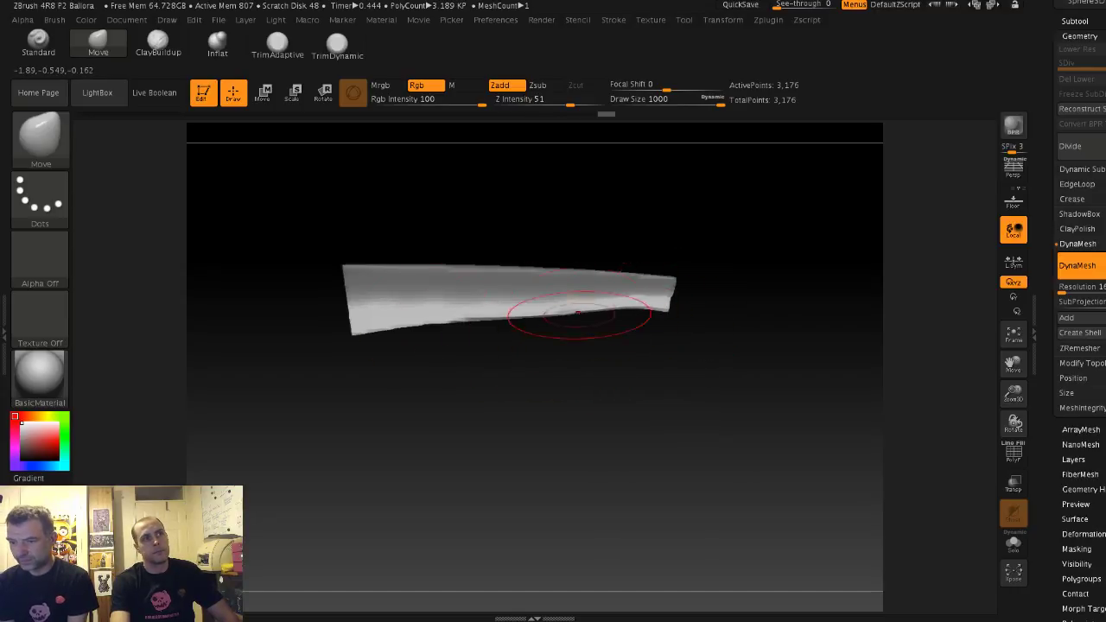
drag(577, 313, 563, 309)
shift+drag(605, 359, 611, 366)
mouse_move(659, 316)
shift+mouse_down()
mouse_move(644, 319)
mouse_move(668, 308)
mouse_move(670, 285)
mouse_move(683, 282)
shift+mouse_up()
Step: Set the Move brush's draw size to 910 and slim the narrow half into a gently curved, pointed shape
key(s)
key(s)
key(s)
key(s)
mouse_move(554, 311)
mouse_down()
mouse_move(516, 315)
mouse_move(653, 295)
mouse_up()
drag(644, 376, 553, 372)
drag(667, 281, 447, 232)
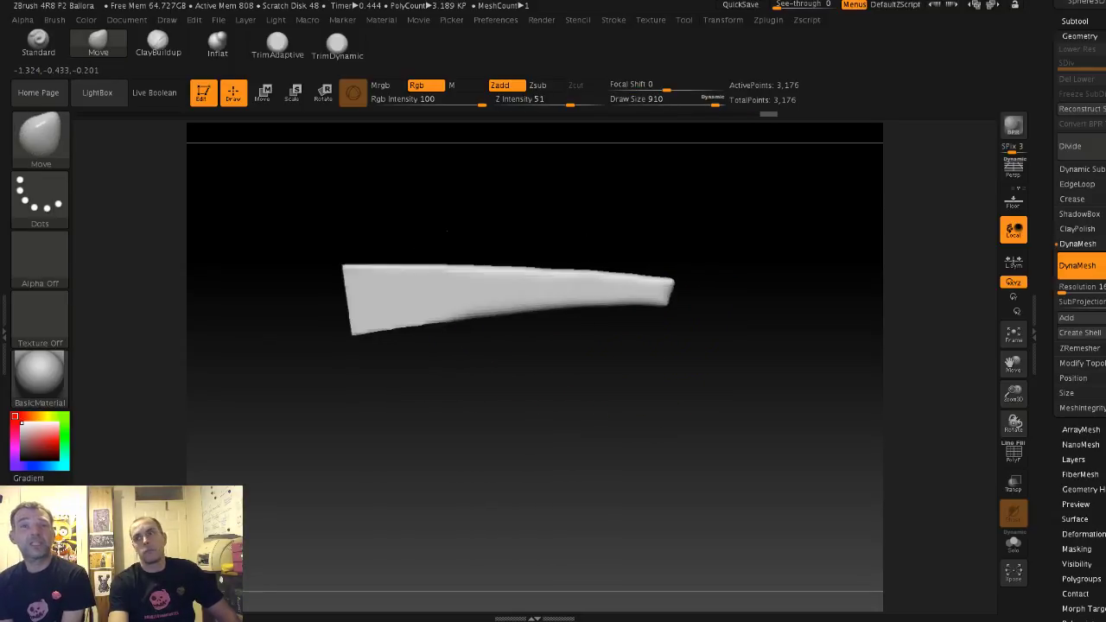
Step: Adjust the bar's wide end with the Move brush at draw size 899
key(s)
mouse_move(423, 326)
mouse_down()
mouse_move(355, 315)
mouse_move(343, 266)
mouse_up()
key(s)
shift+drag(432, 372, 324, 285)
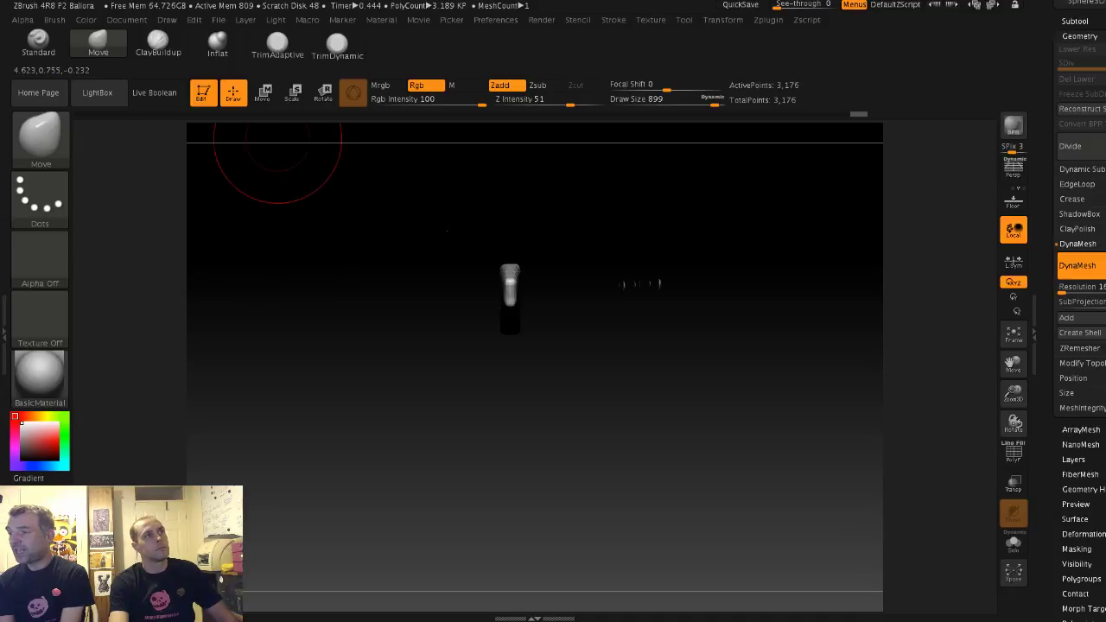
Step: Thicken the tapered bar from front to back by scaling it along its Z axis
click(293, 93)
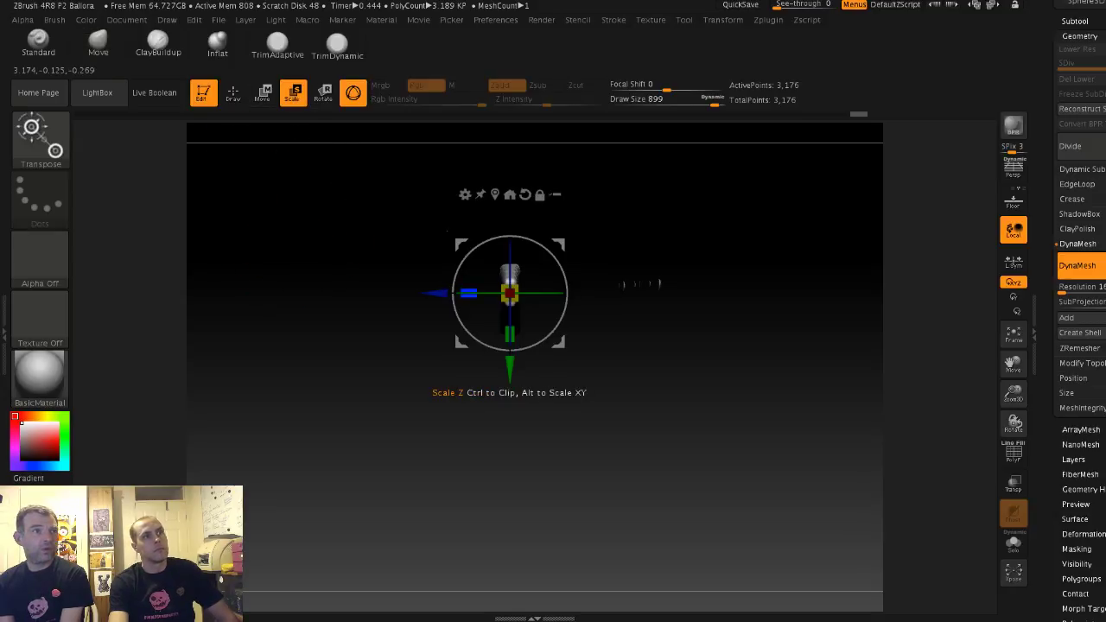
drag(468, 293, 447, 293)
right_drag(448, 294, 476, 305)
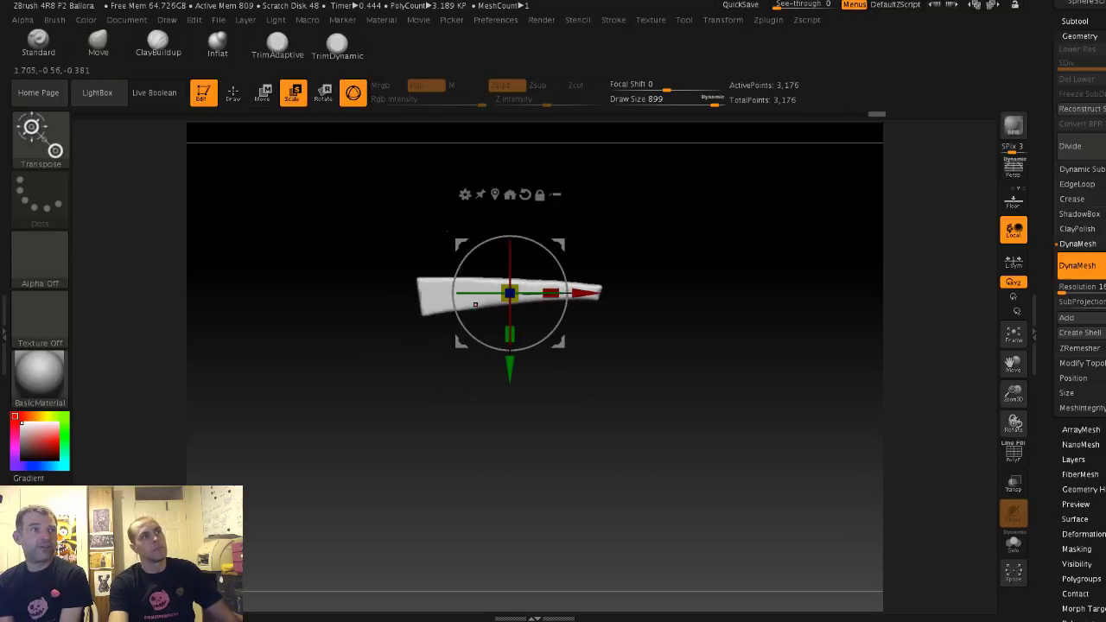
key(q)
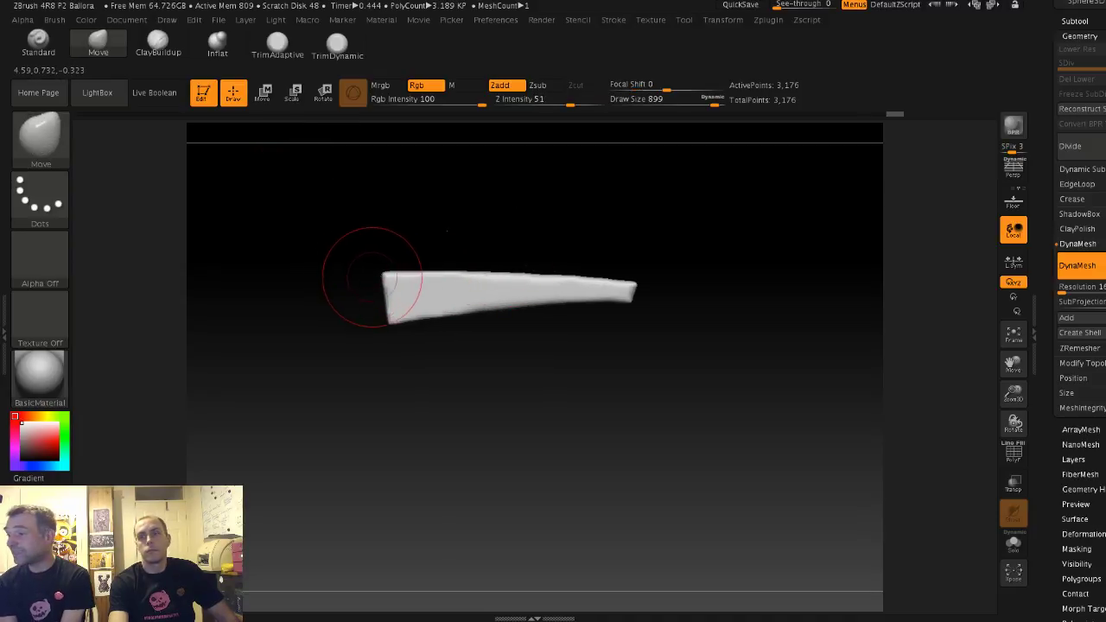
Step: Return to the Extract2 head model and append the PM3D_Cube3D bar to it as a subtool
drag(1101, 346, 1102, 515)
click(1105, 160)
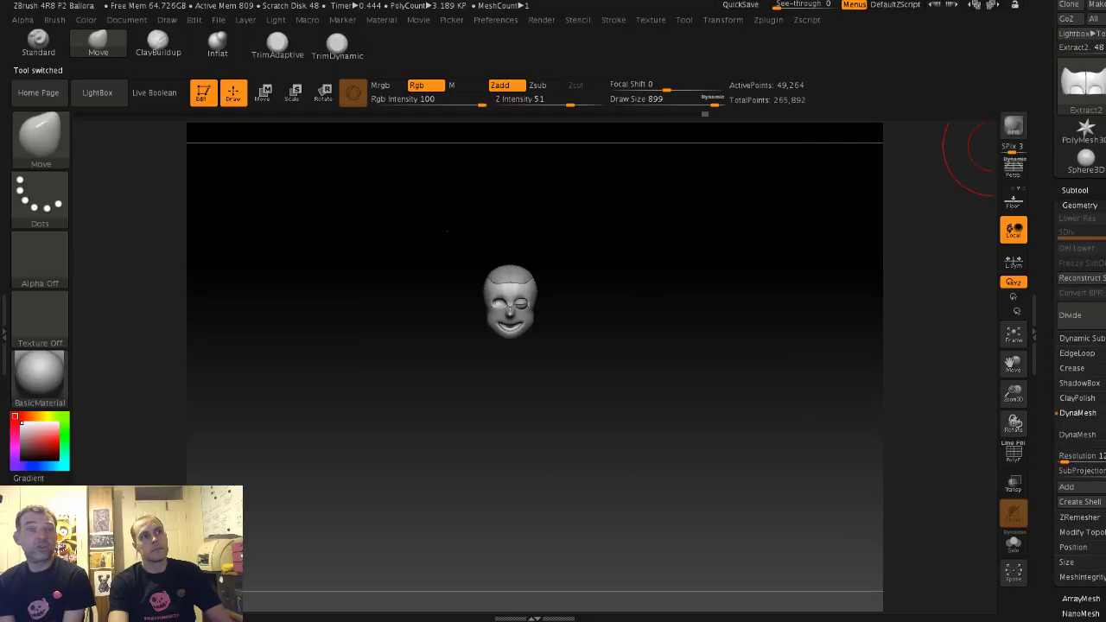
alt+drag(955, 224, 964, 318)
click(1075, 190)
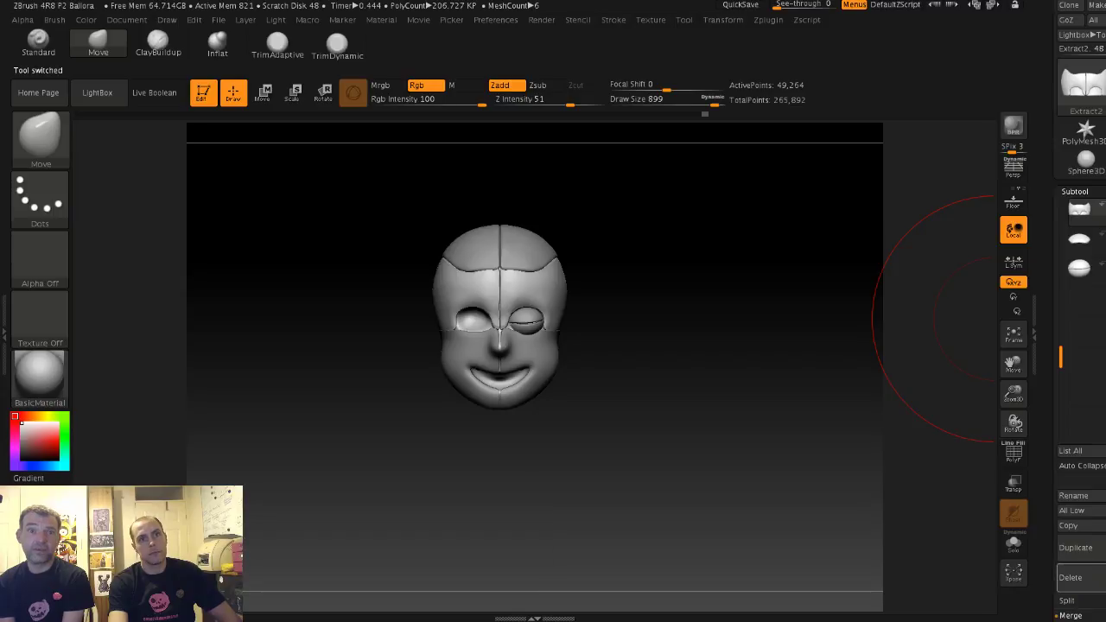
click(1105, 541)
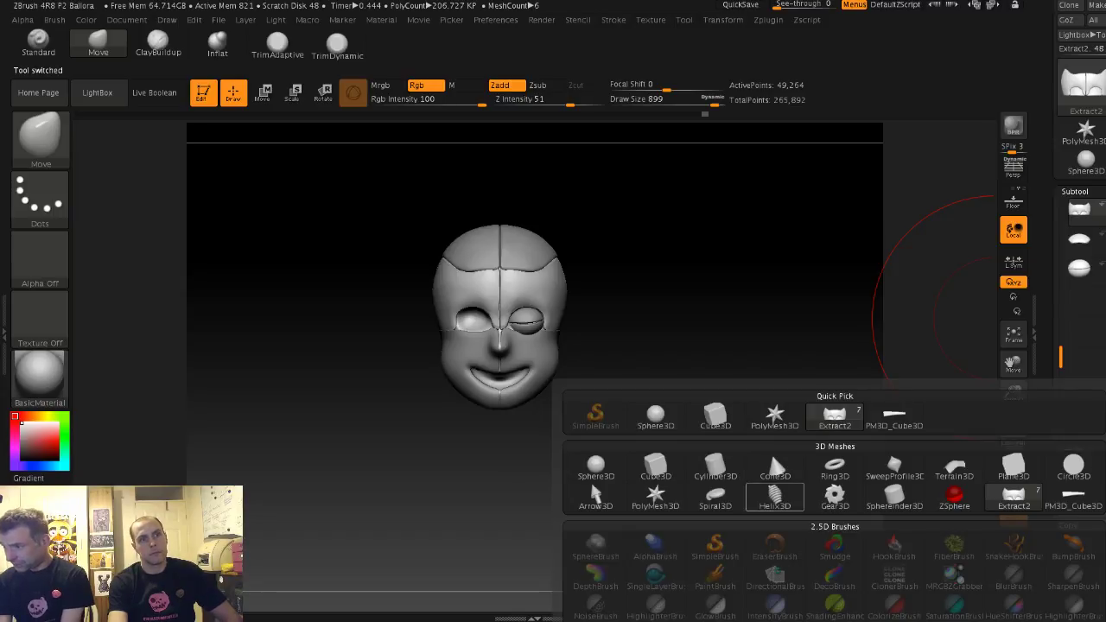
click(895, 418)
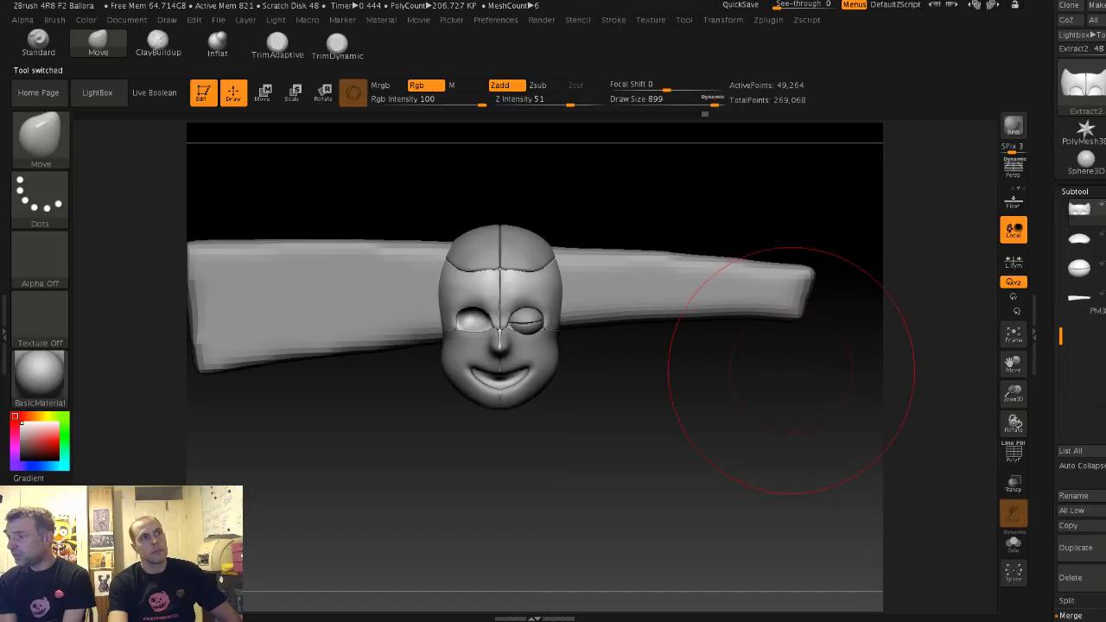
Step: Select the bar subtool and move it forward along Z from the middle of the head to the front of the face
mouse_move(790, 370)
mouse_down()
mouse_move(722, 371)
mouse_move(792, 377)
mouse_up()
alt+click(670, 307)
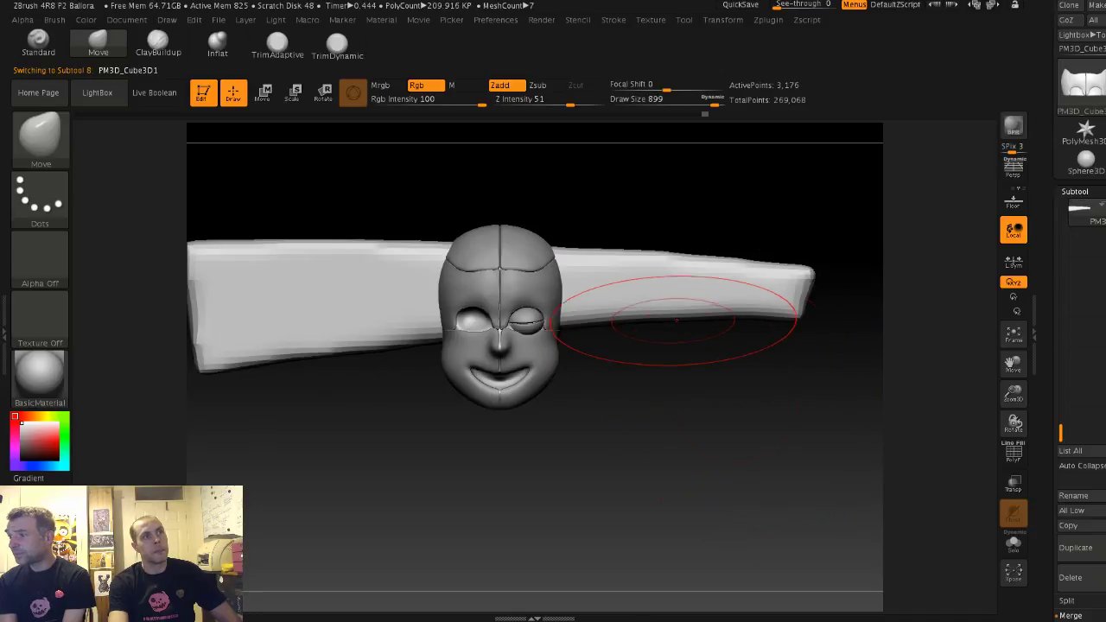
drag(851, 281, 726, 285)
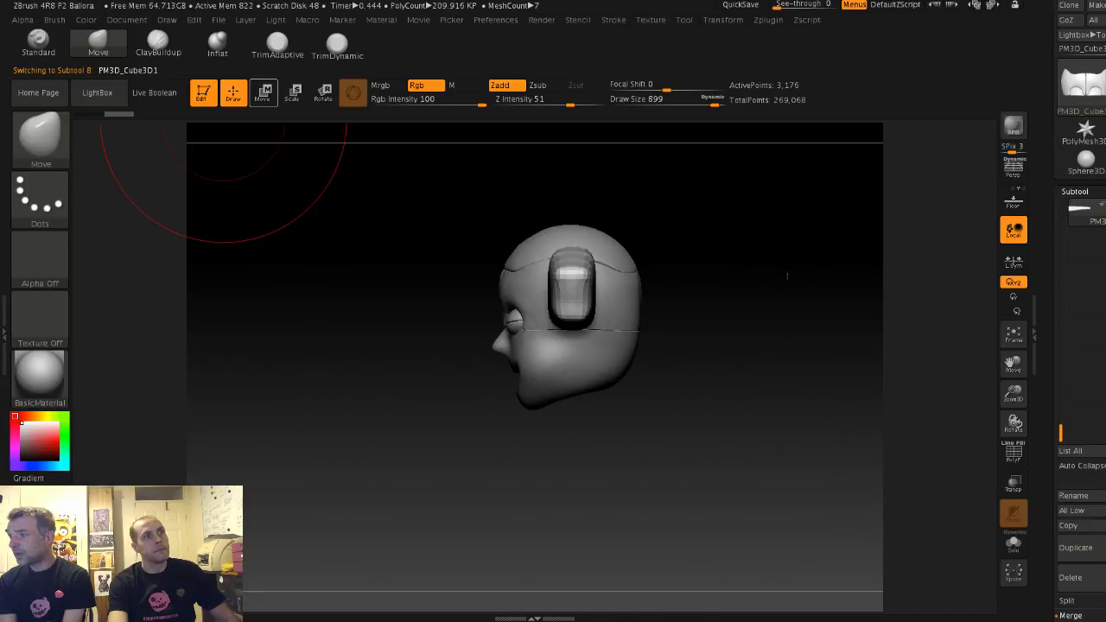
click(293, 92)
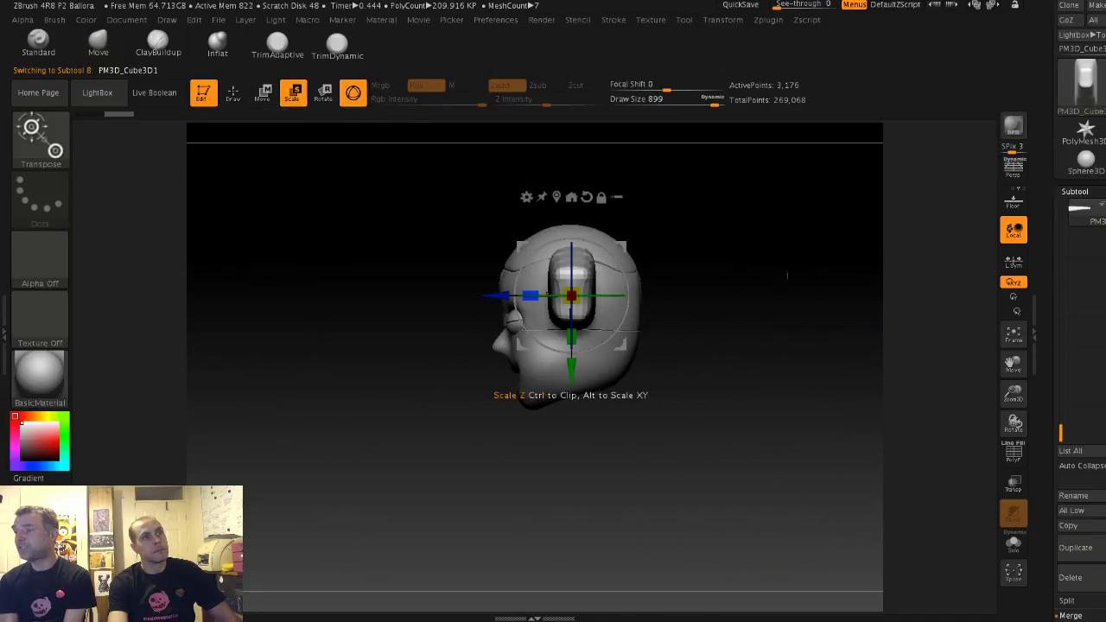
shift+drag(700, 346, 777, 348)
shift+drag(836, 278, 752, 281)
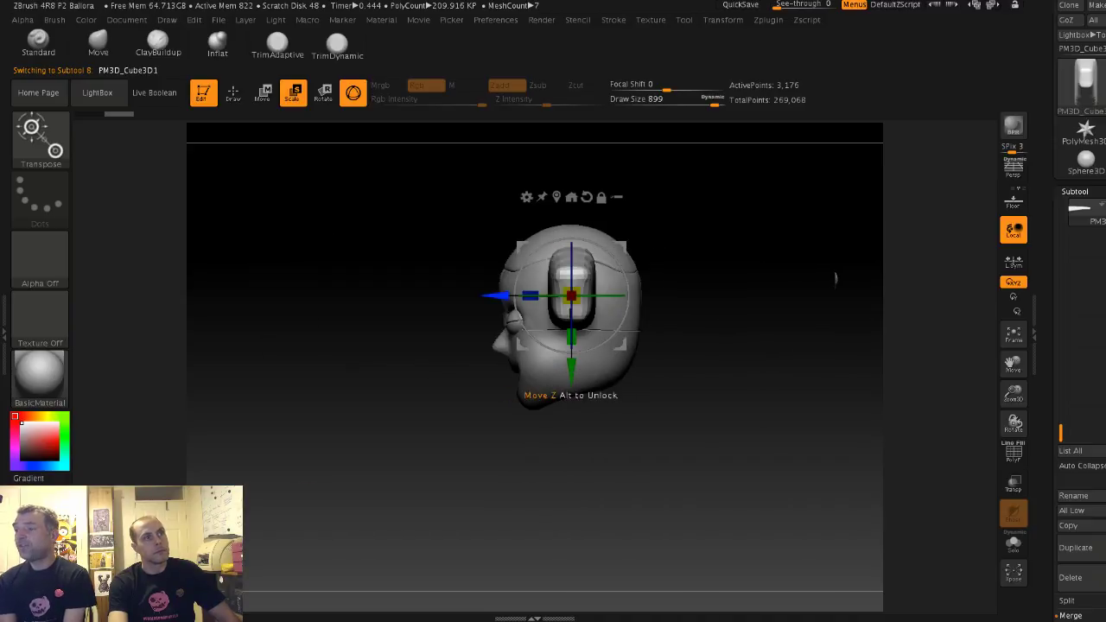
drag(497, 296, 430, 296)
Step: Scale the bar down uniformly to eyebrow size and place it on the forehead above the lidded eye
alt+drag(371, 363, 372, 423)
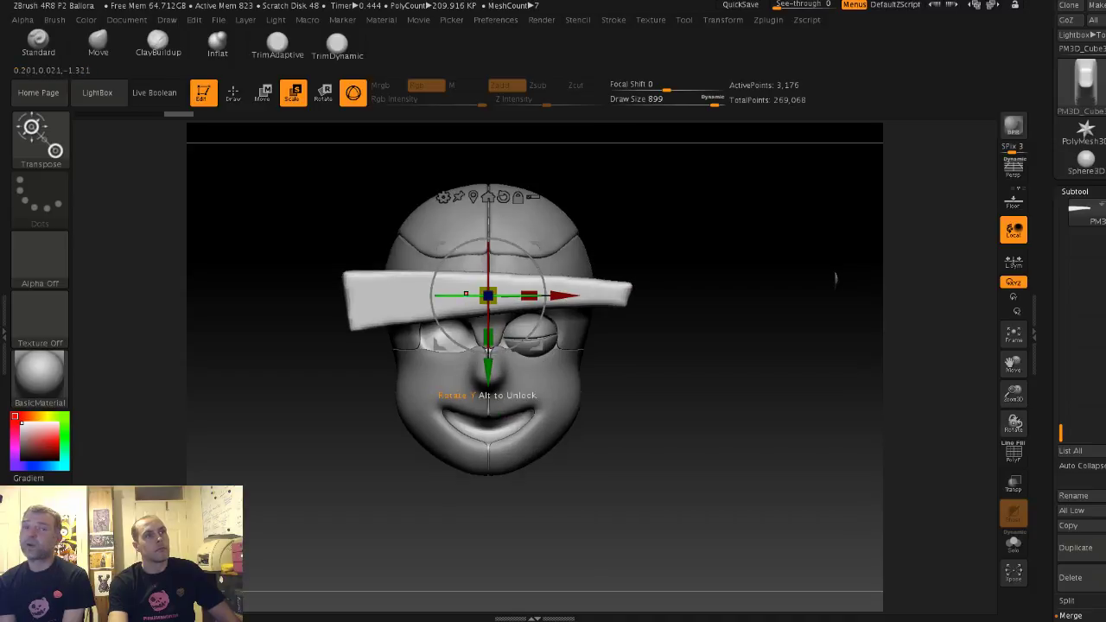
drag(487, 296, 445, 311)
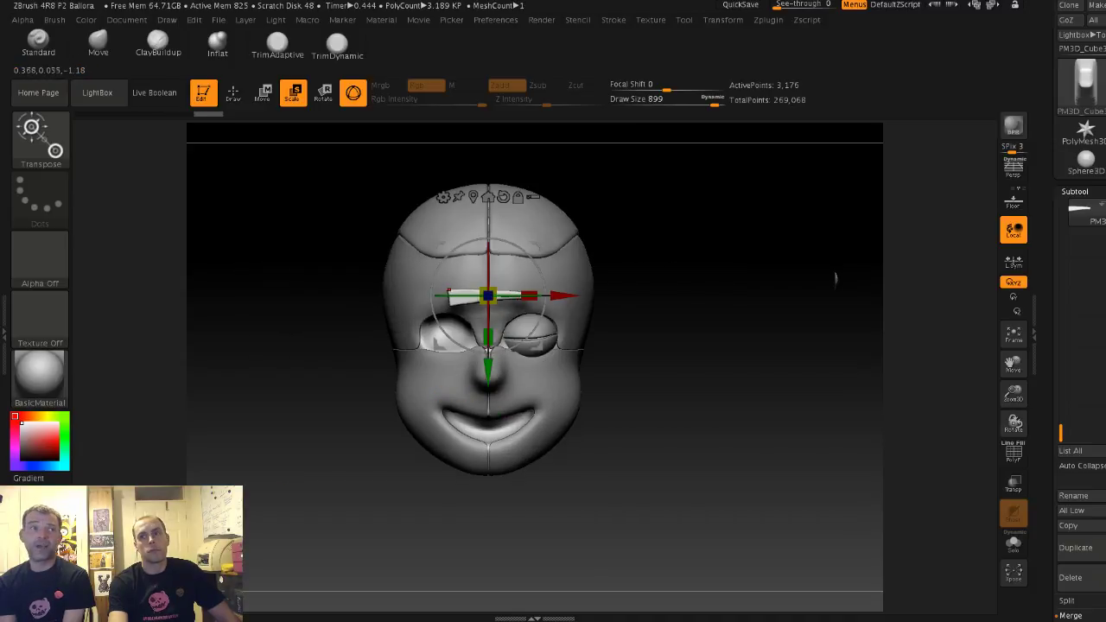
drag(558, 295, 610, 296)
alt+drag(639, 337, 639, 407)
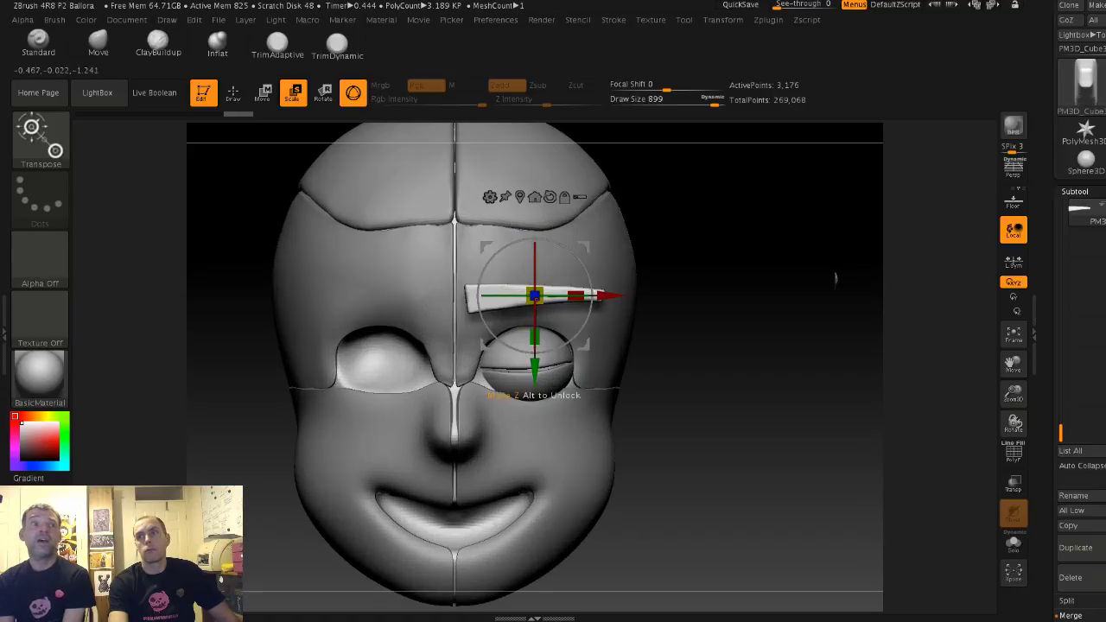
drag(674, 303, 646, 302)
drag(540, 296, 534, 297)
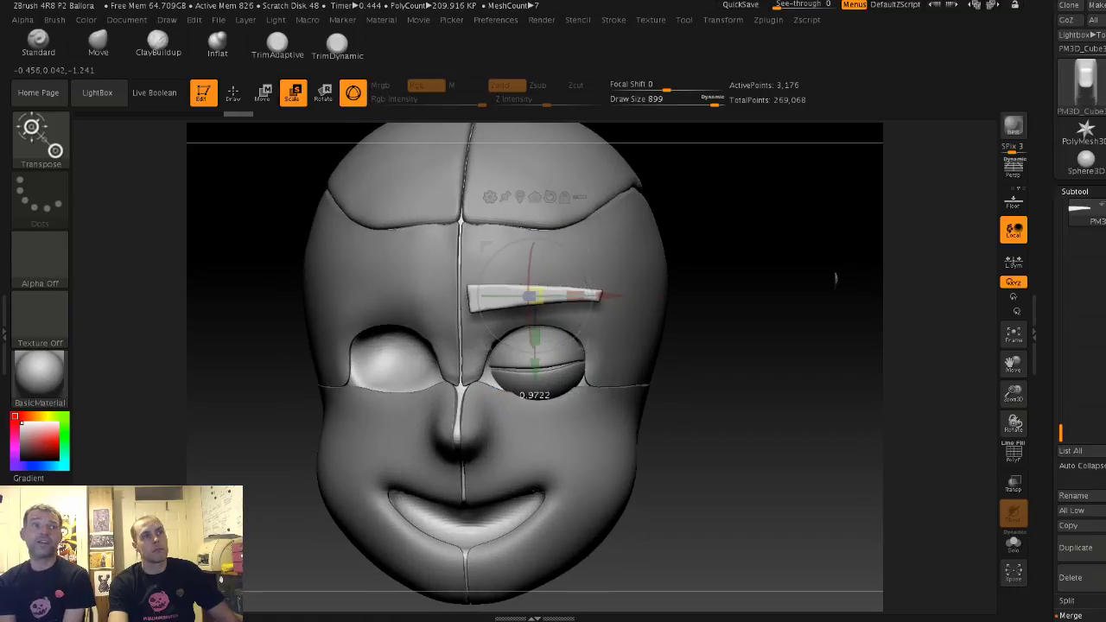
drag(534, 395, 534, 395)
key(ctrl+z)
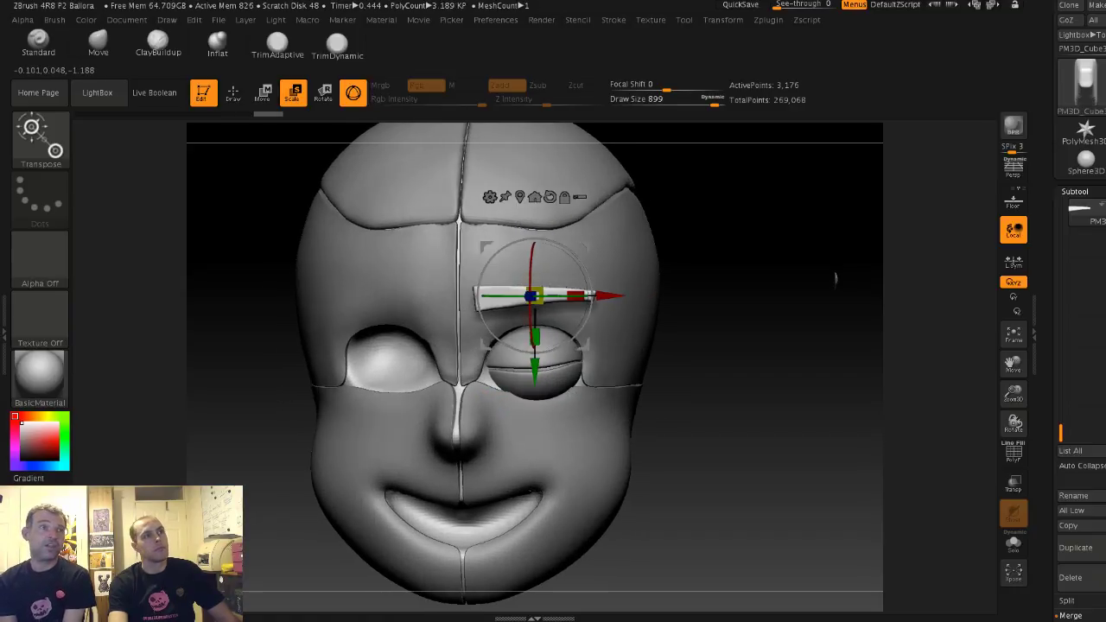
Step: Set the Move brush's draw size to 257 and shape the eyebrow into a gentle arch
click(232, 92)
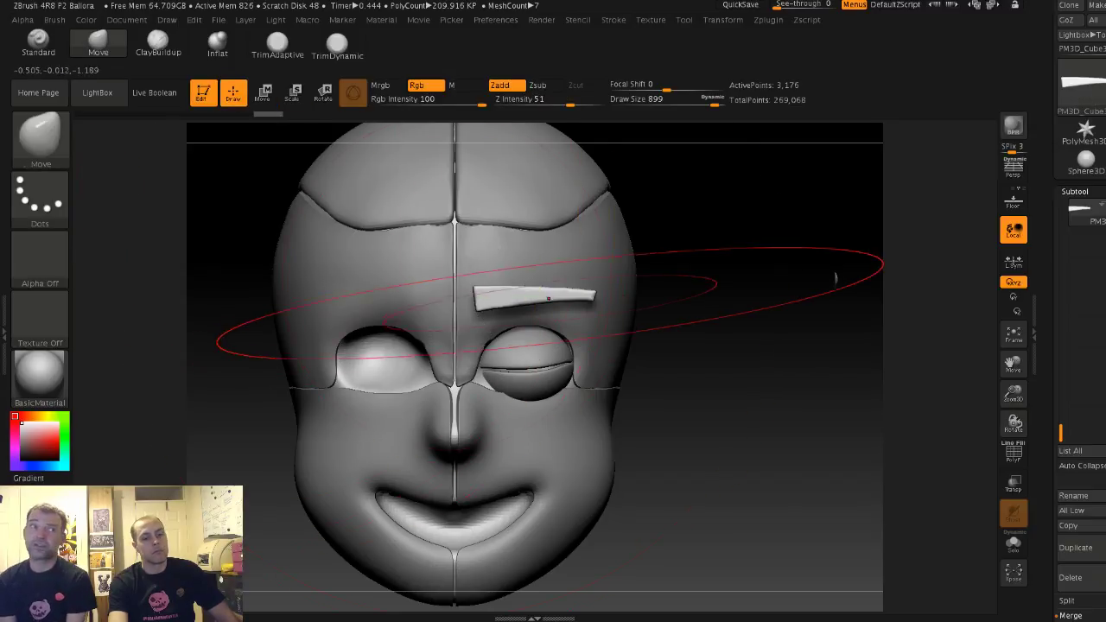
key(s)
drag(528, 303, 488, 307)
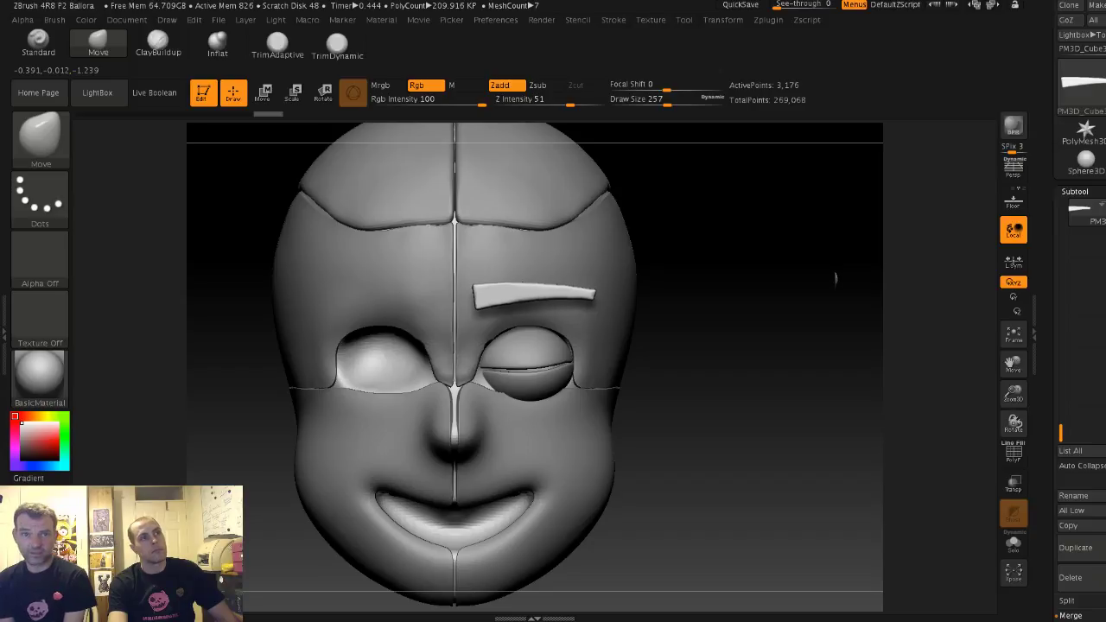
Step: Curve the eyebrow front to back with the Bend Arc deformer so its ends turn toward the forehead, and accept the deformation
drag(716, 358, 596, 363)
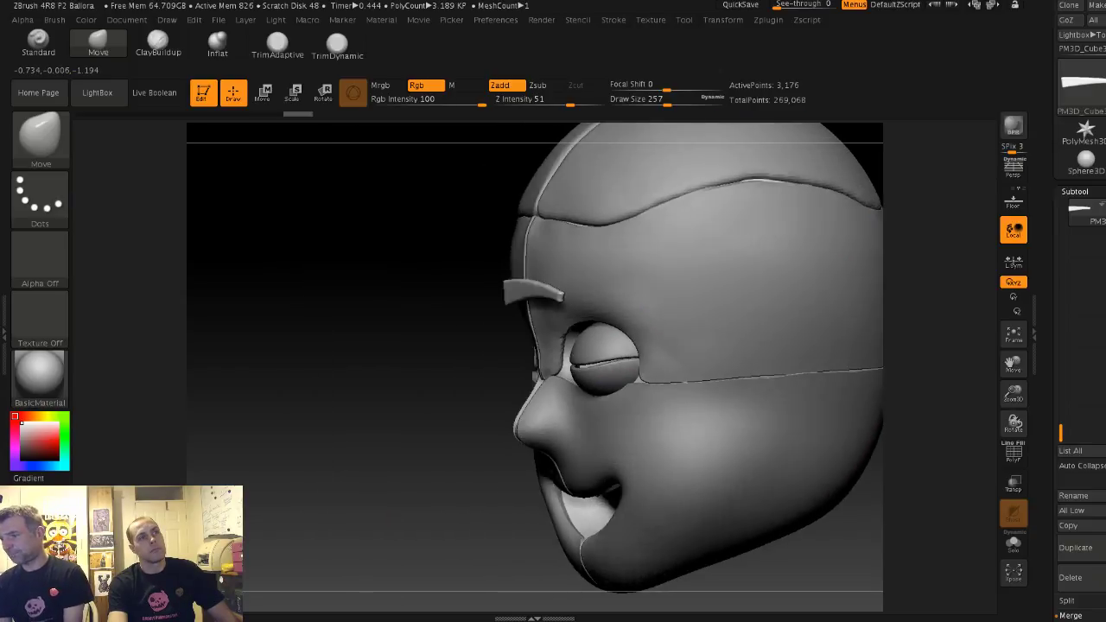
drag(415, 147, 306, 185)
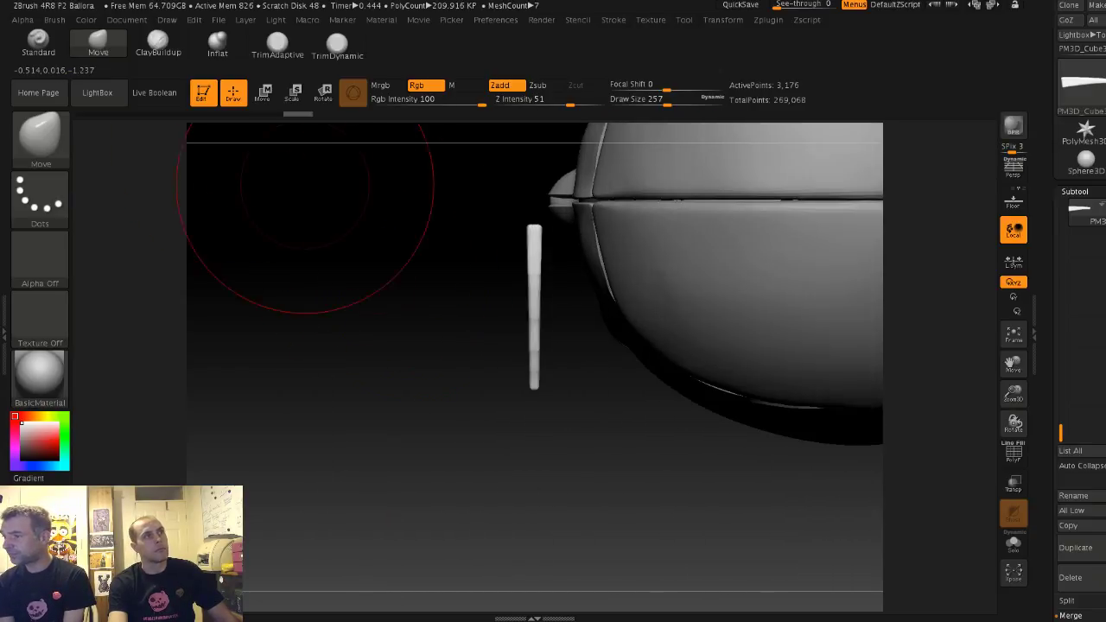
click(262, 92)
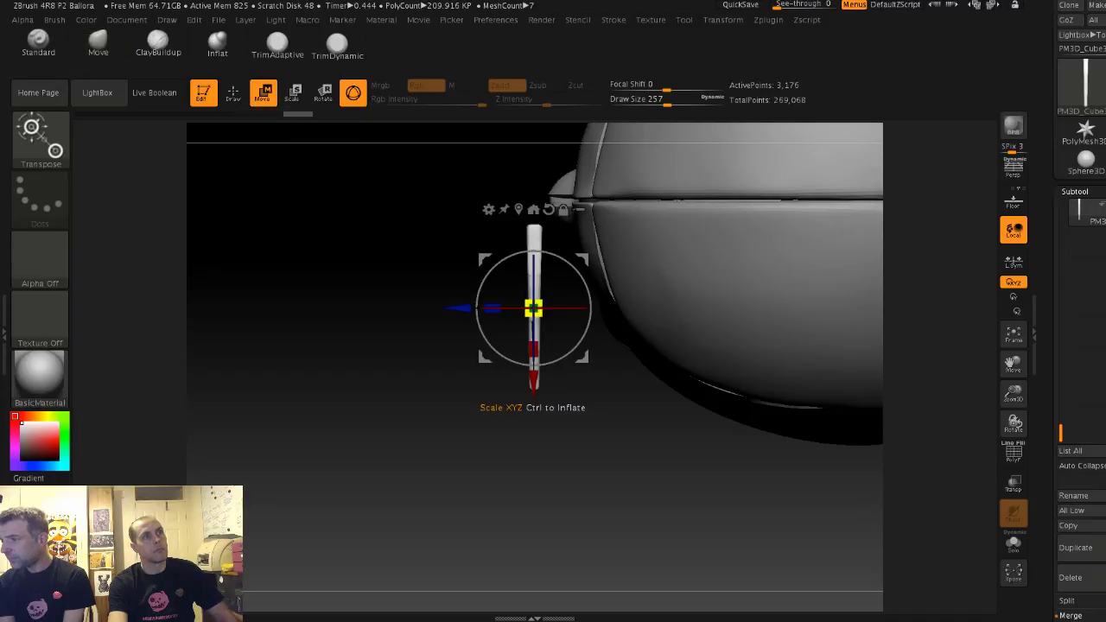
click(488, 209)
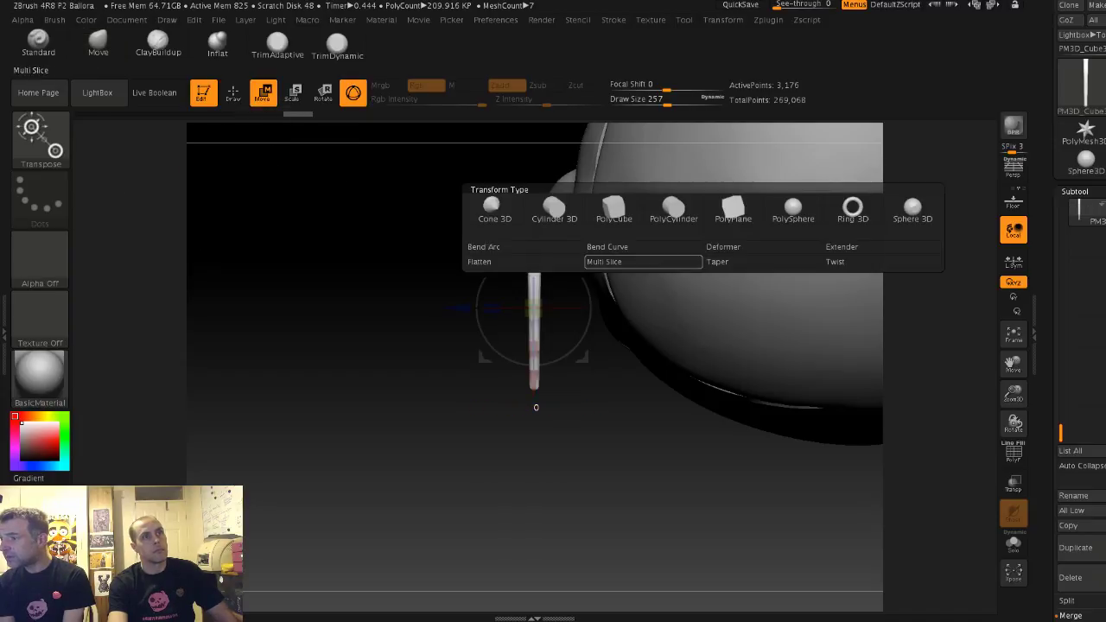
click(763, 247)
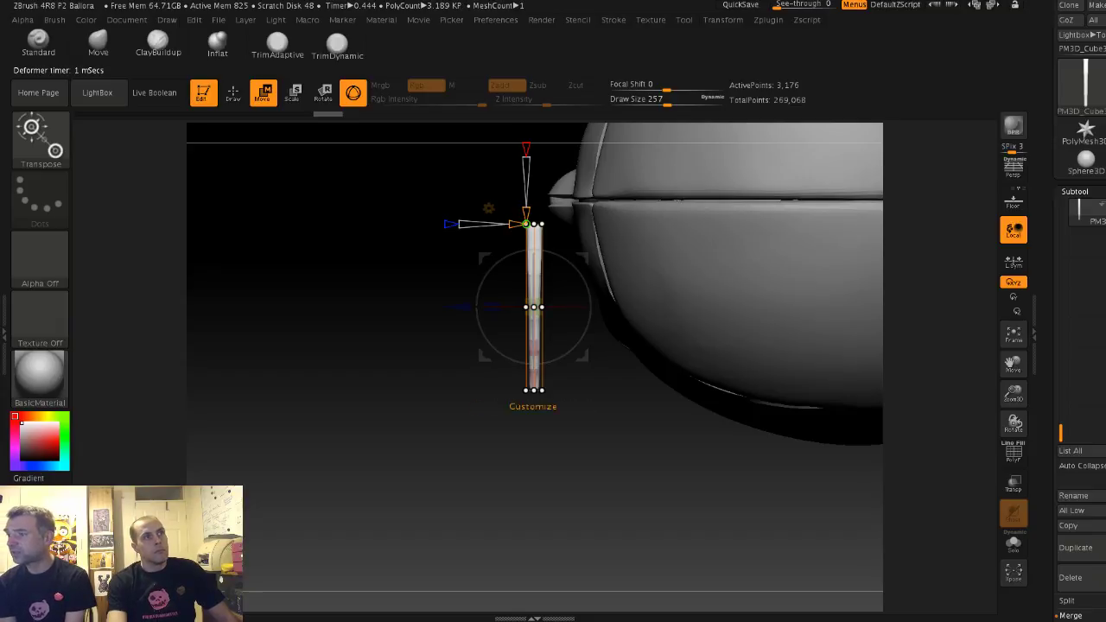
click(488, 208)
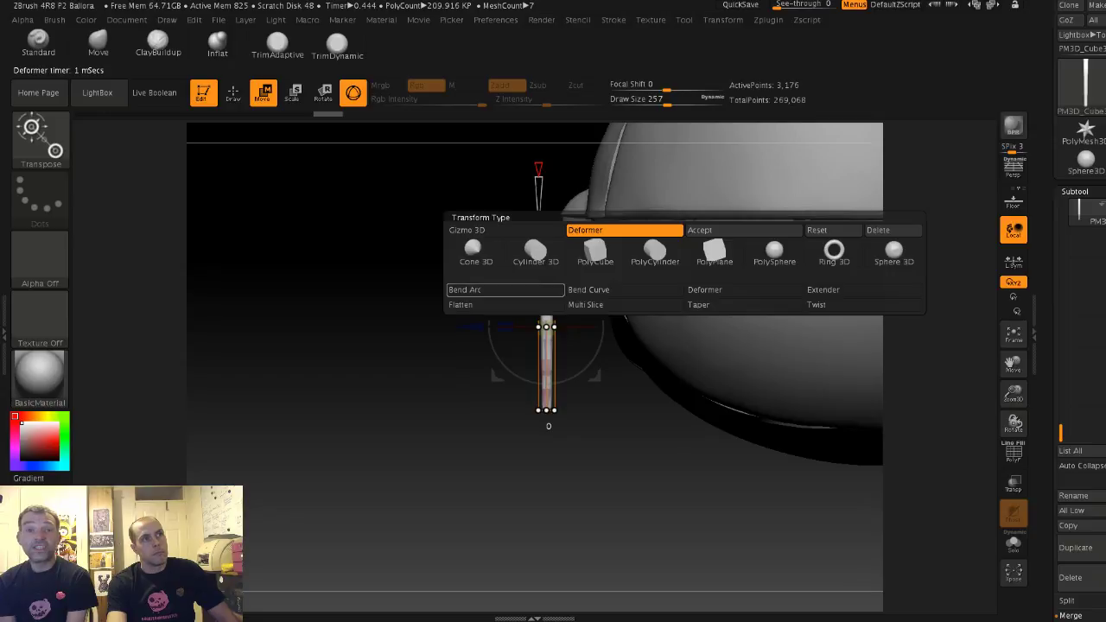
click(493, 289)
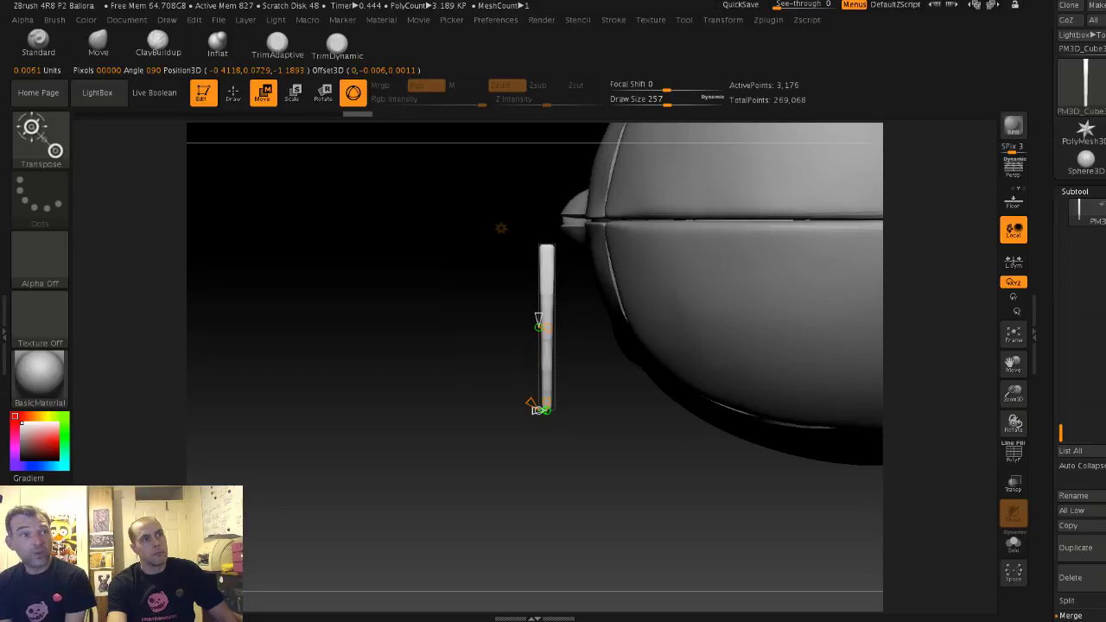
drag(536, 409, 537, 410)
key(q)
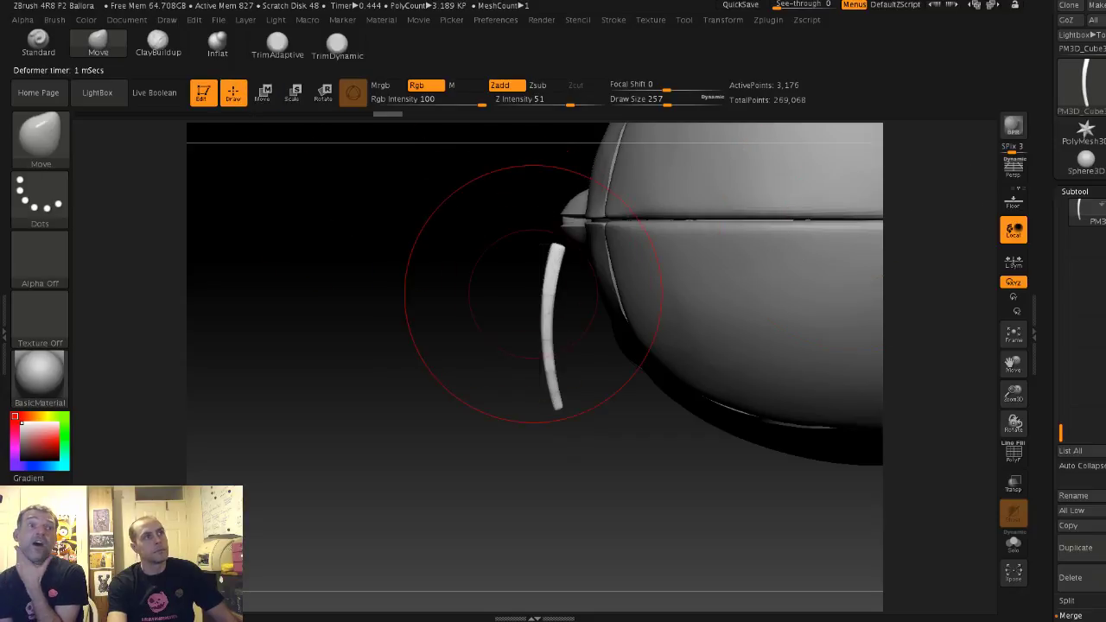
key(r)
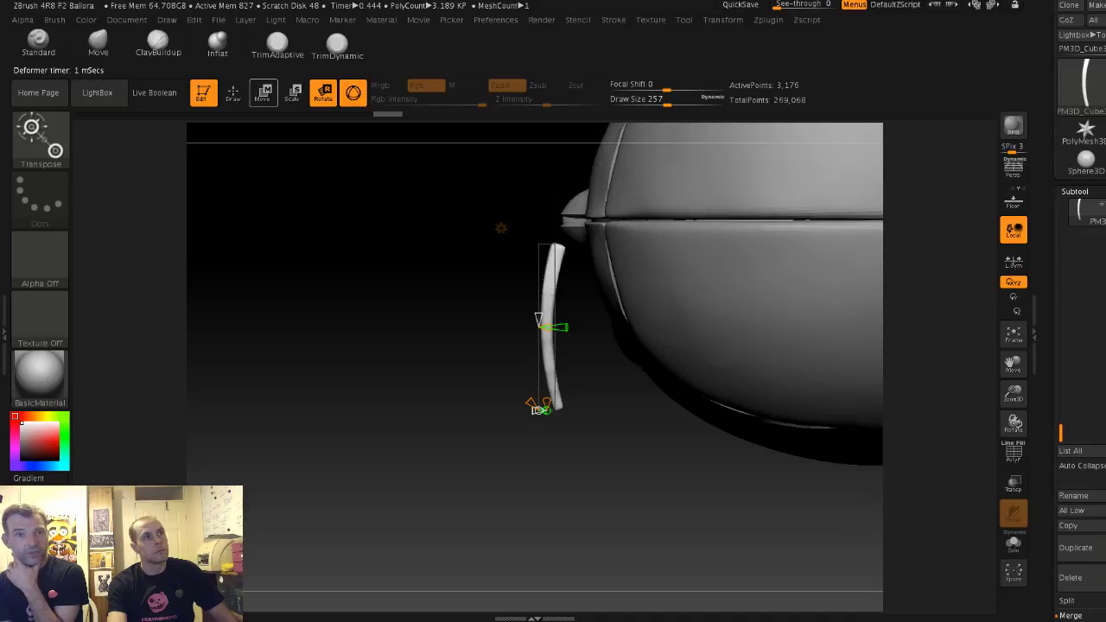
click(537, 406)
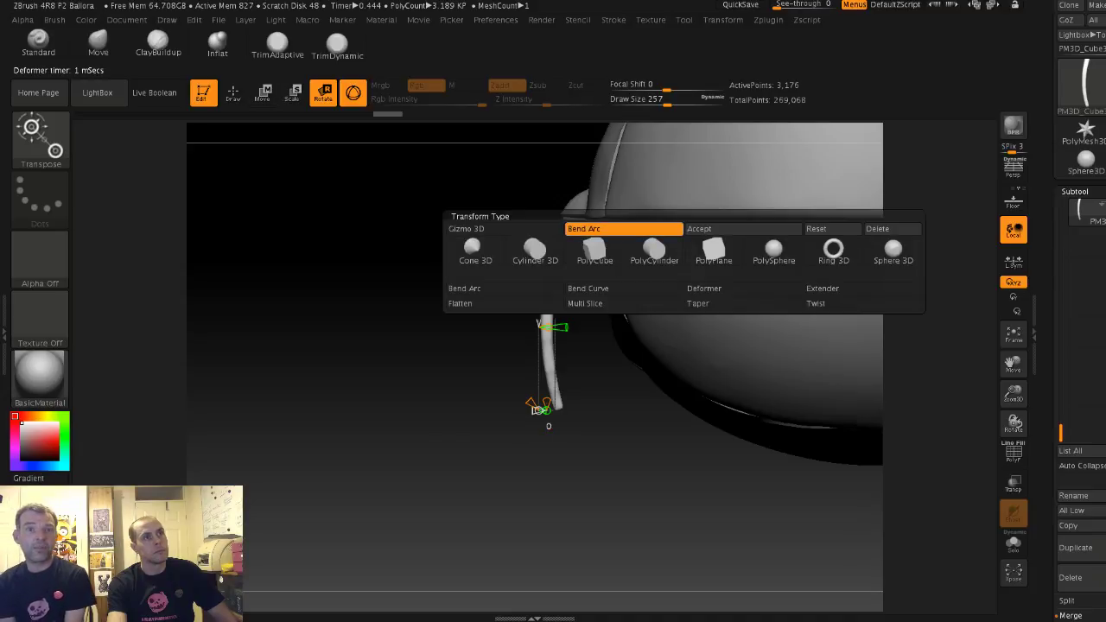
click(699, 228)
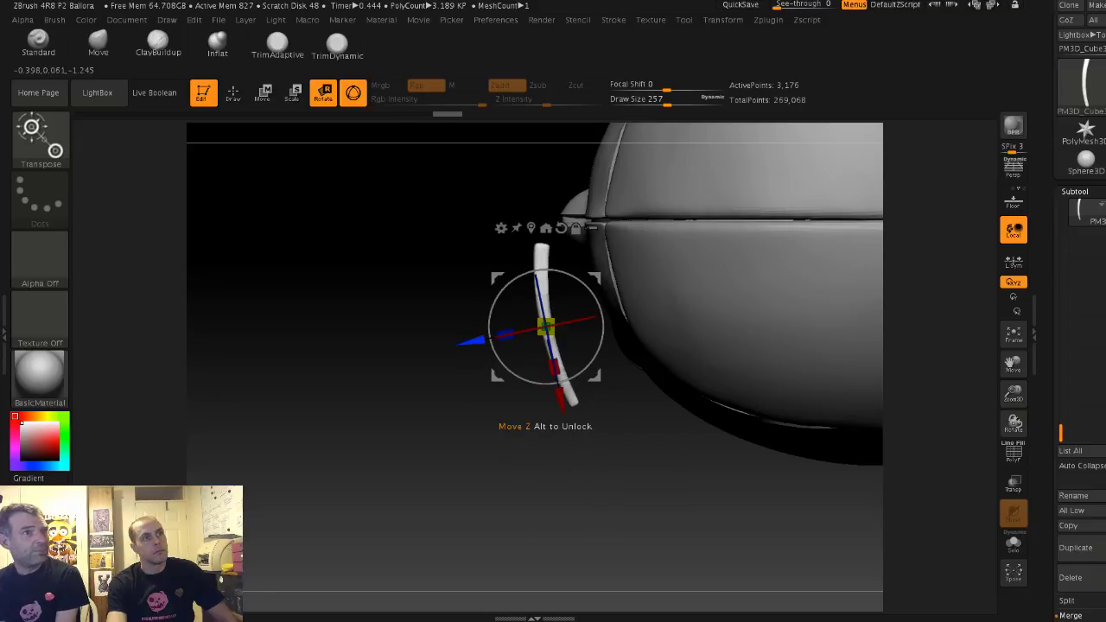
Step: Angle the eyebrow to match the forehead's curvature and move it back, outward and slightly up until it sits against the head above the eye
drag(473, 341, 553, 346)
drag(484, 397, 497, 293)
right_drag(497, 294, 622, 299)
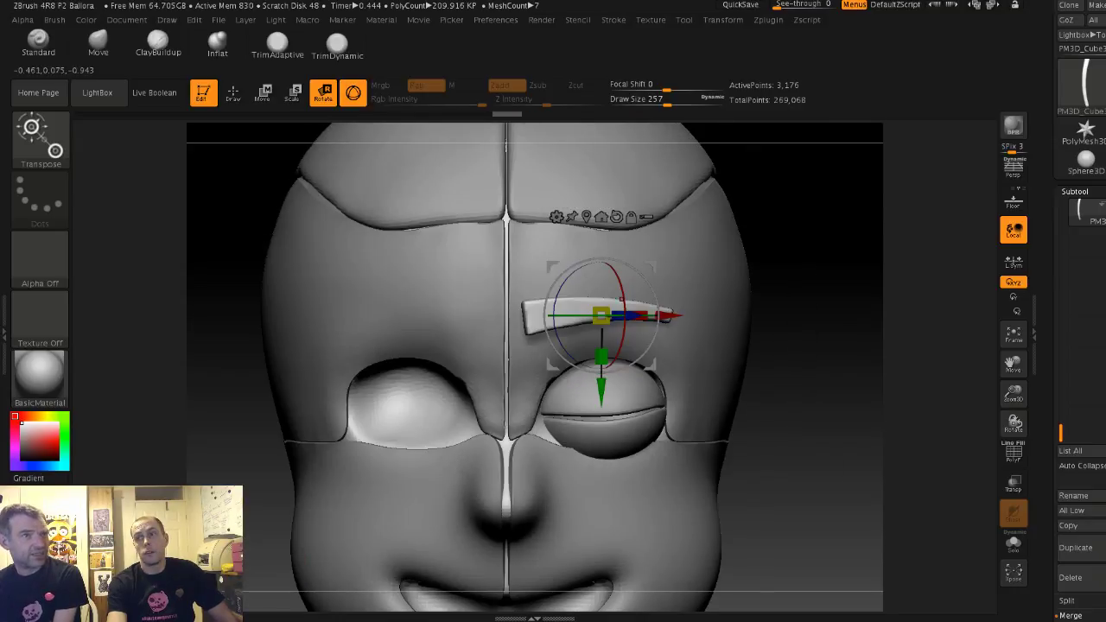
drag(668, 317, 679, 316)
ctrl+right_drag(679, 316, 769, 440)
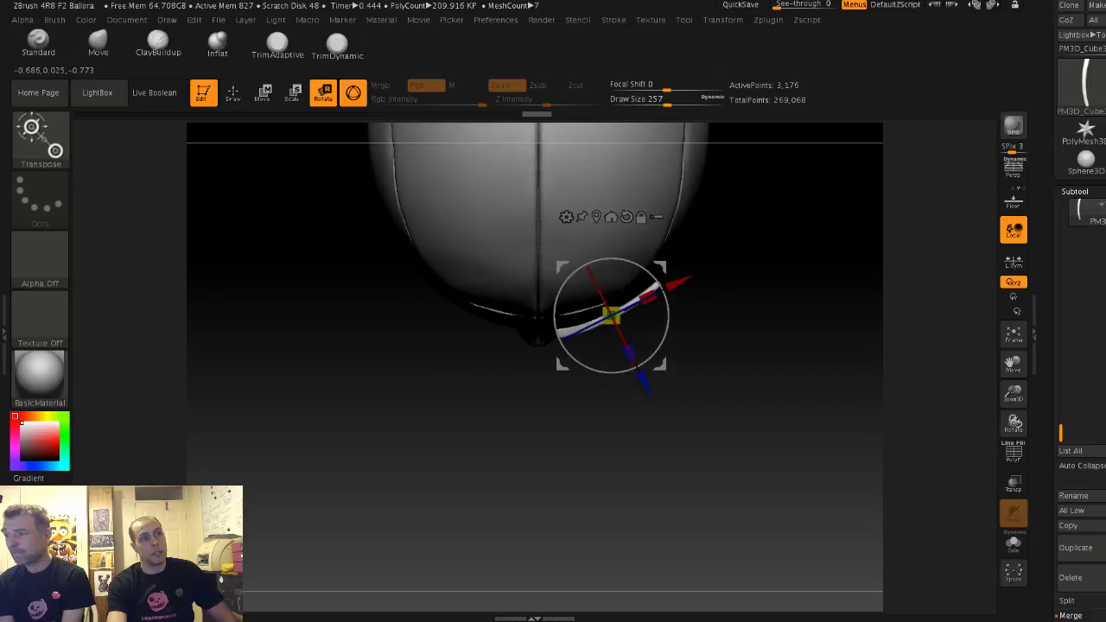
drag(644, 383, 645, 385)
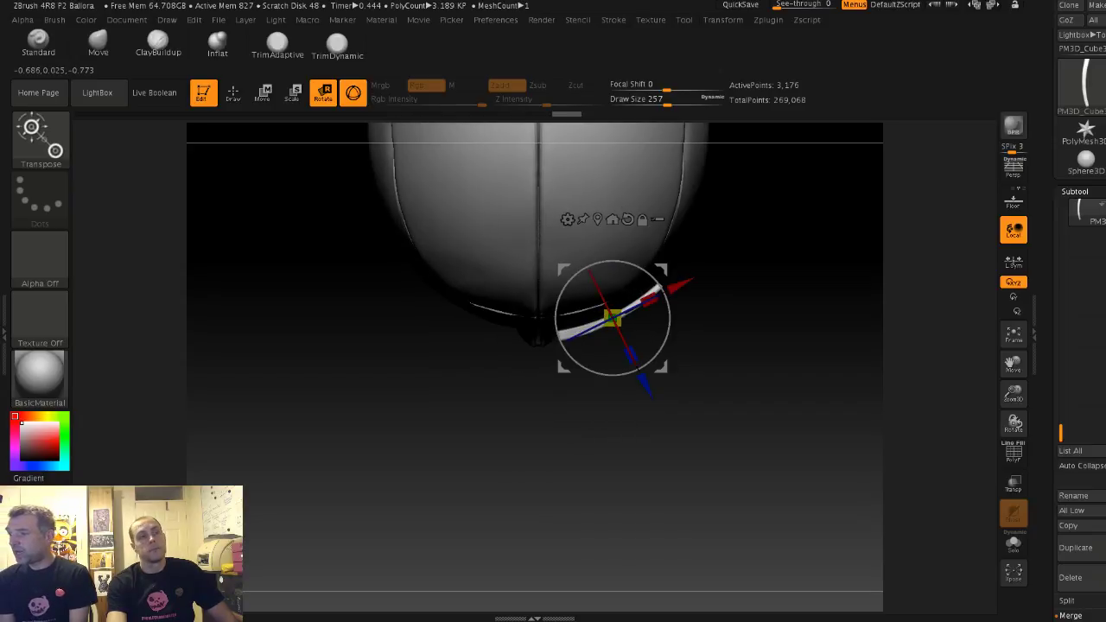
right_drag(661, 388, 641, 177)
drag(613, 403, 613, 390)
ctrl+right_drag(572, 302, 577, 270)
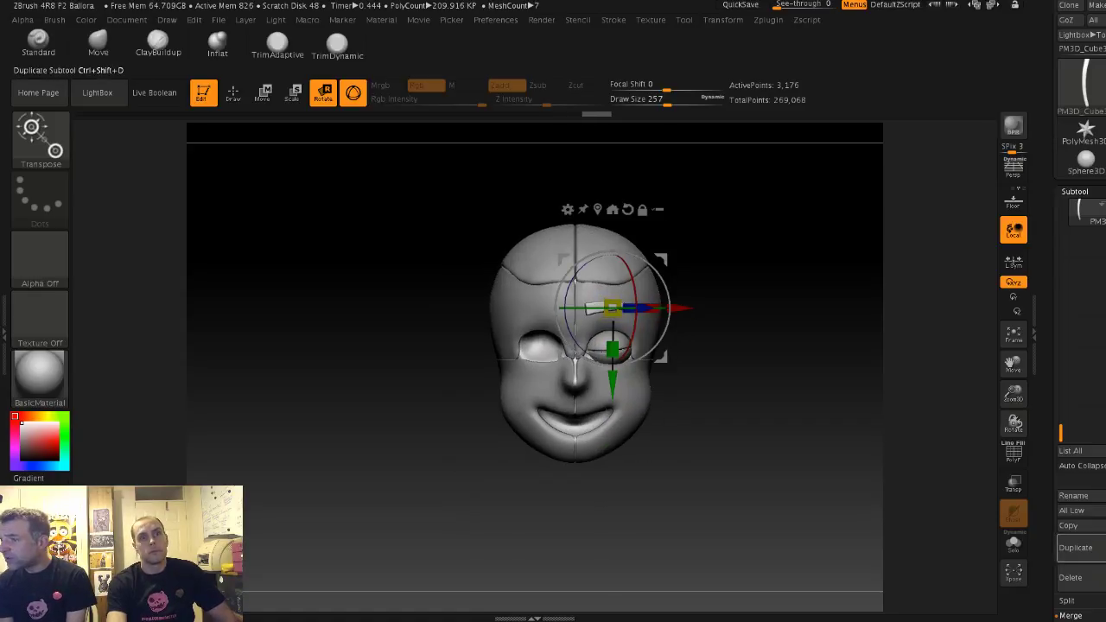
Step: Duplicate the eyebrow subtool and mirror the copy across the face so both sides have an eyebrow
click(1075, 547)
drag(1060, 519, 1059, 131)
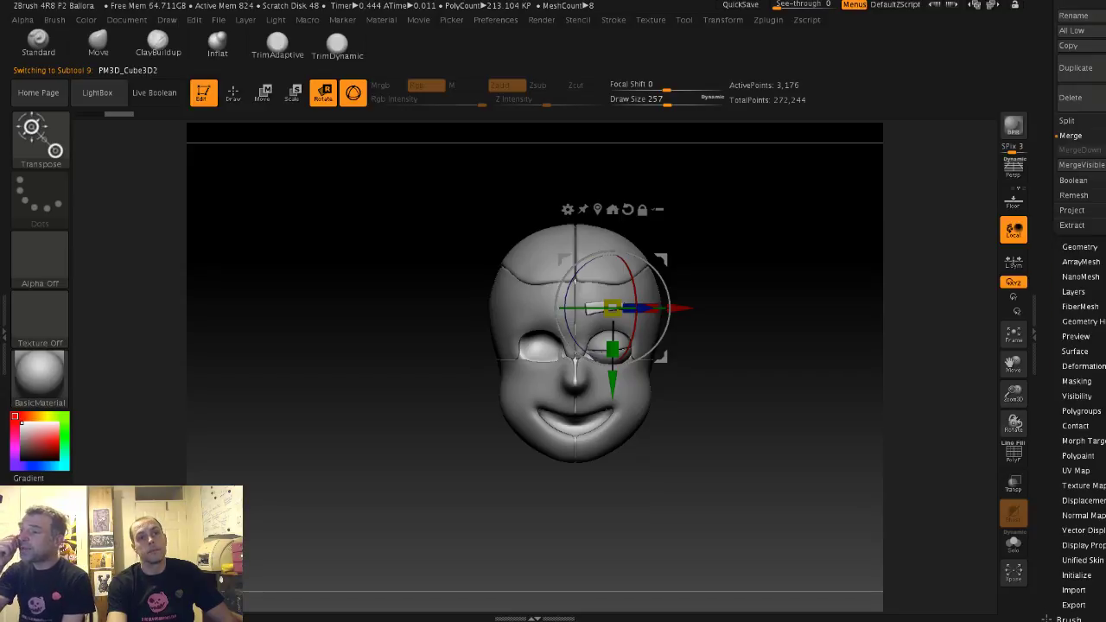
click(1082, 366)
drag(1059, 354, 1059, 599)
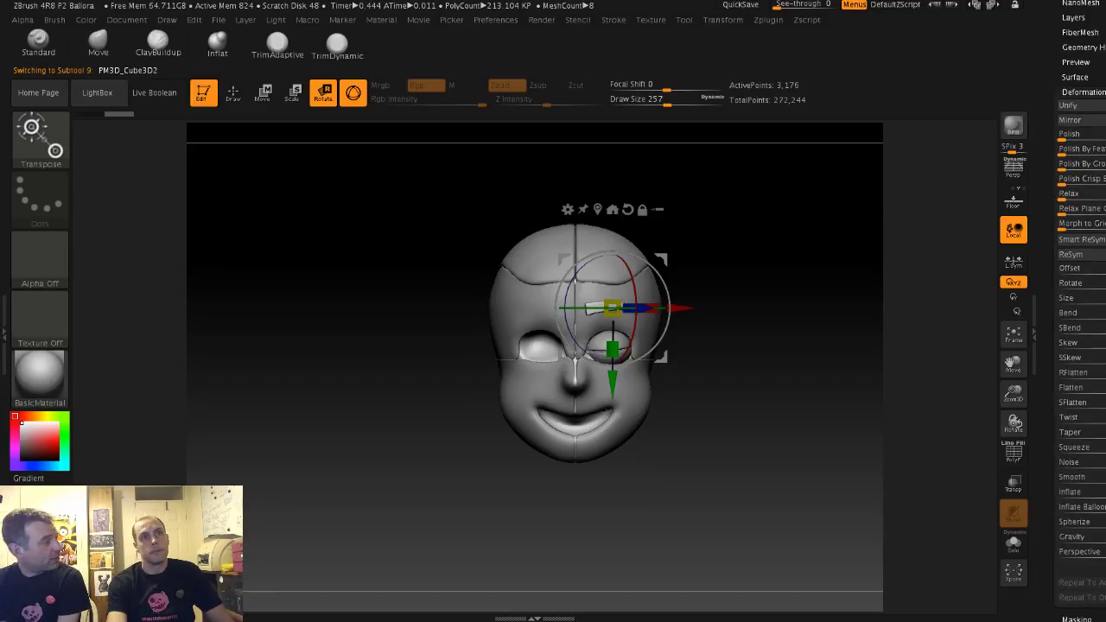
click(1071, 120)
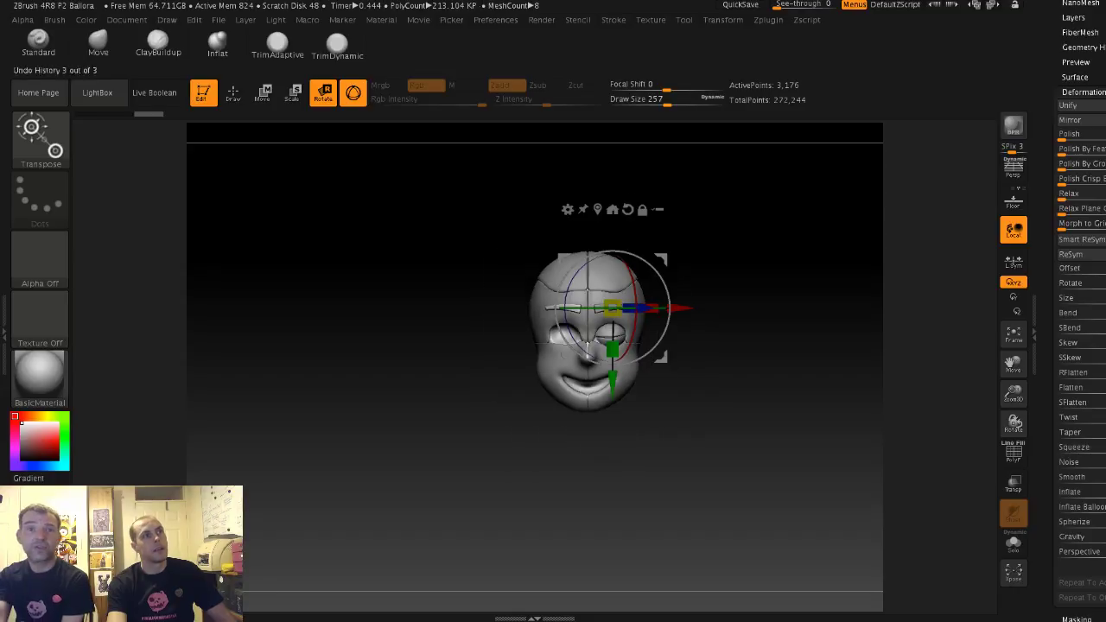
key(q)
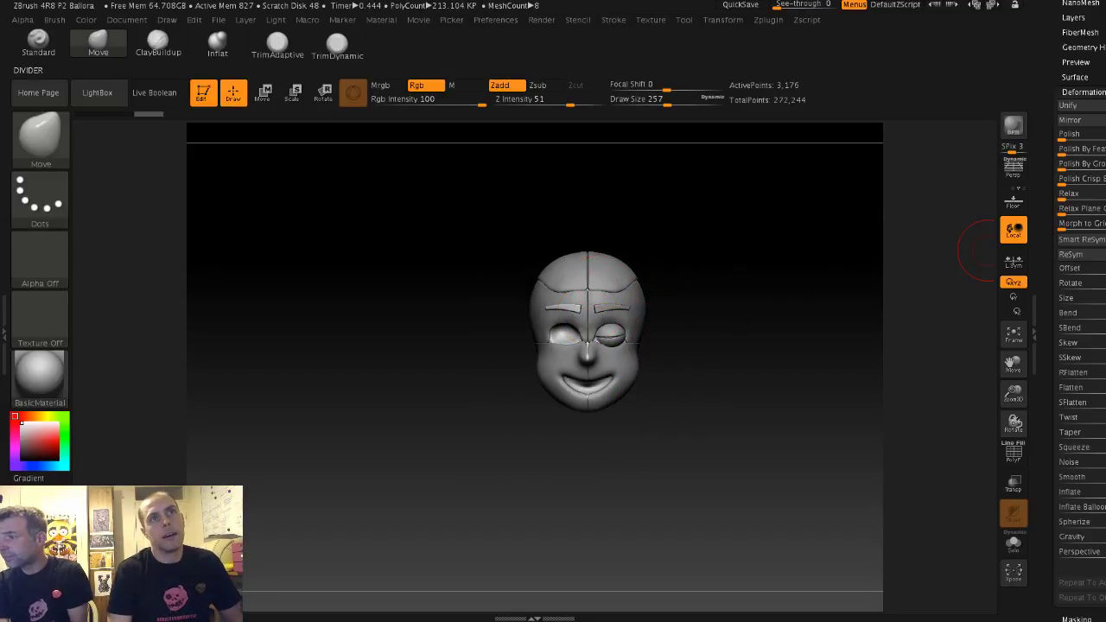
Step: Duplicate the lidded eye subtool and mirror the copy into the opposite eye socket
scroll(1045, 4, up, 5)
click(1075, 255)
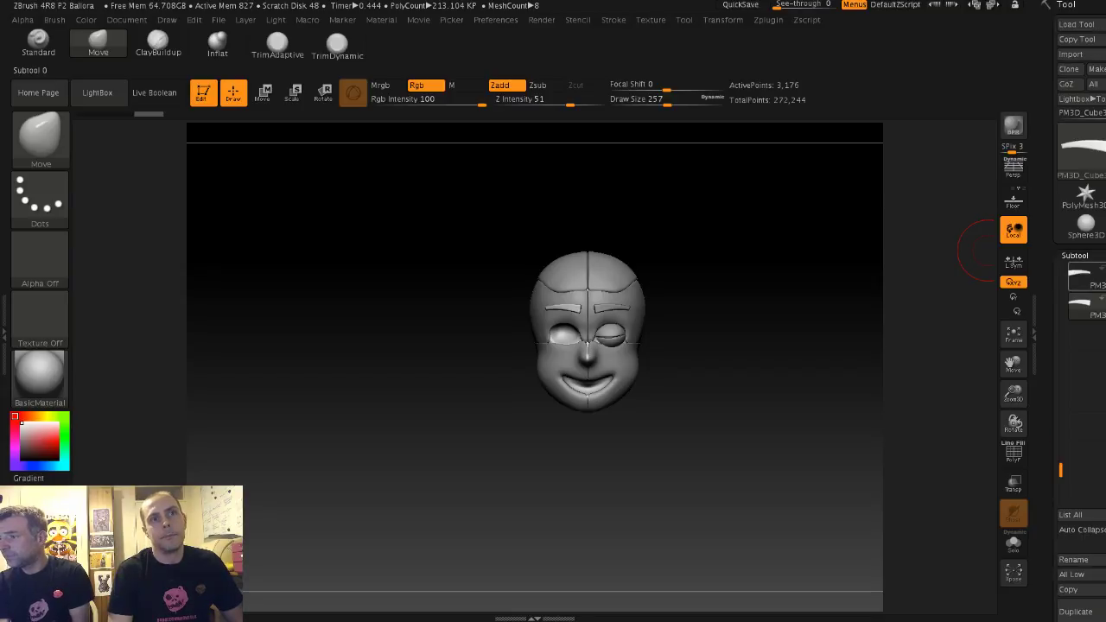
drag(1061, 352, 1061, 270)
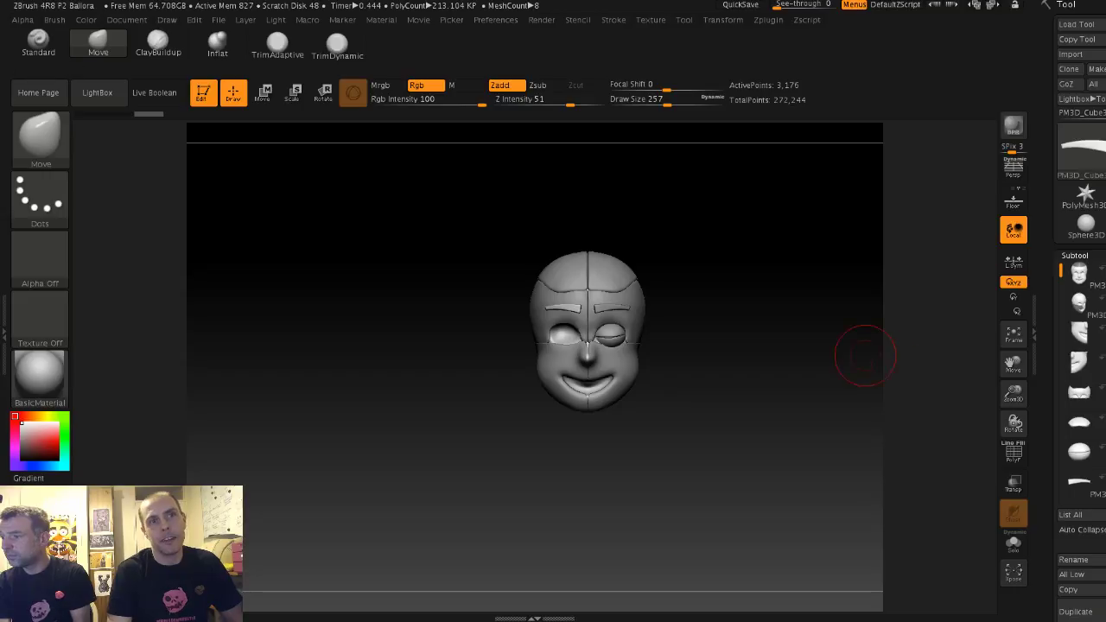
click(1082, 453)
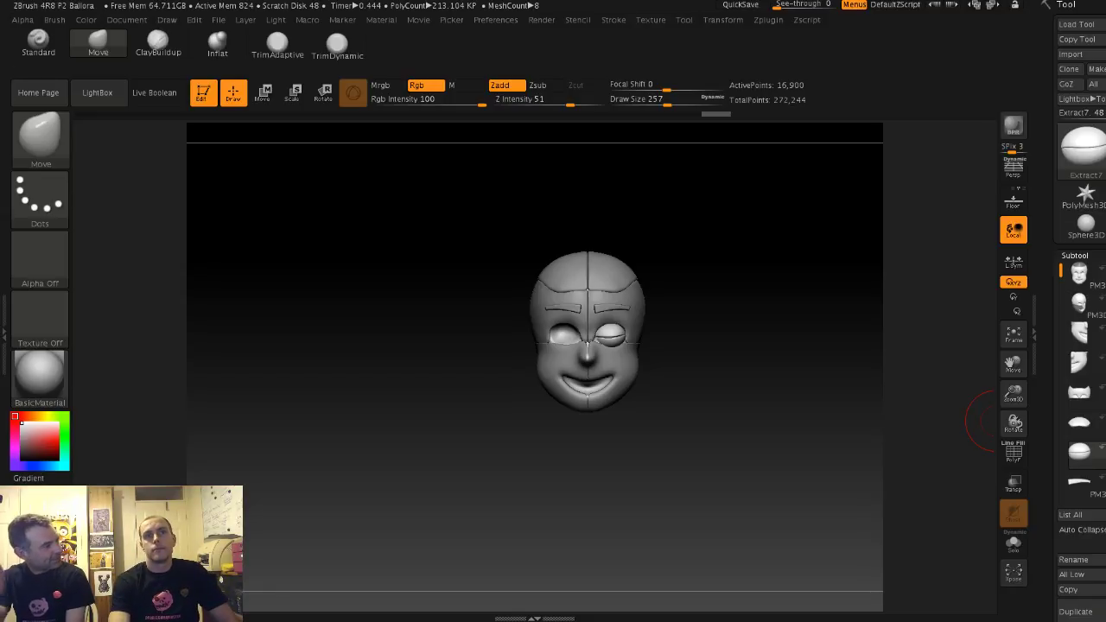
drag(1080, 544, 1080, 512)
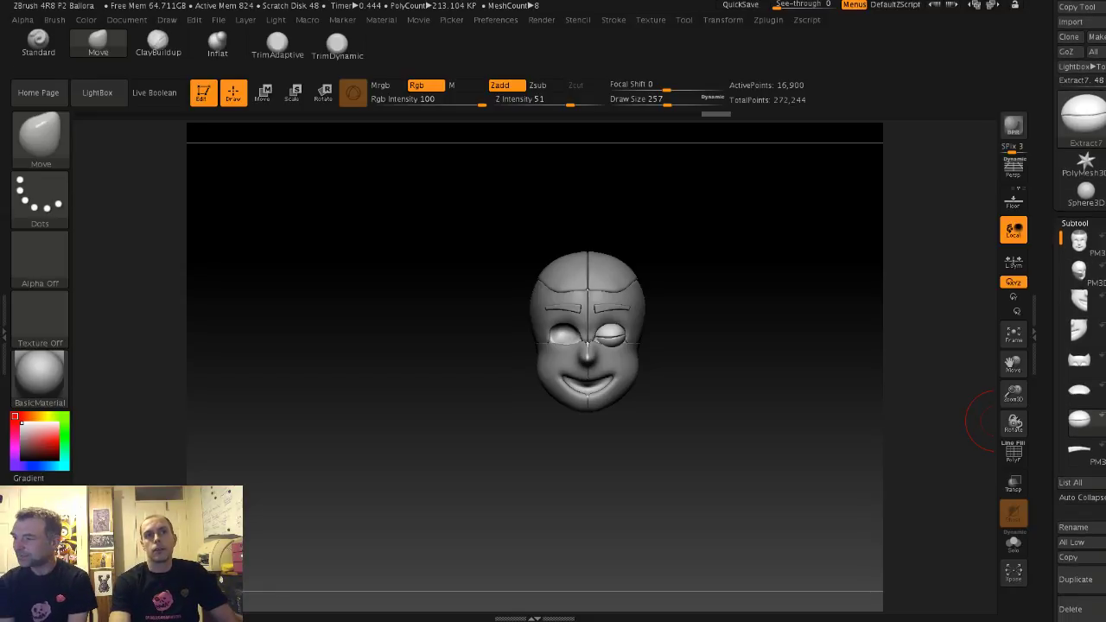
alt+drag(860, 275, 929, 319)
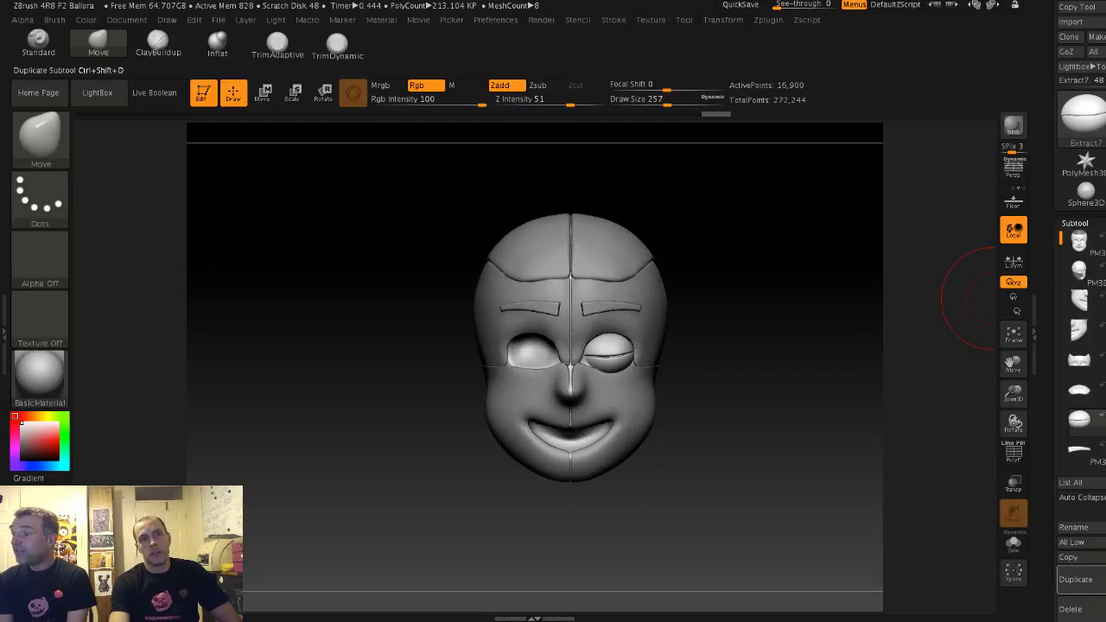
click(1076, 579)
drag(1060, 557, 1059, 110)
click(1082, 432)
drag(1059, 397, 1060, 533)
click(1069, 234)
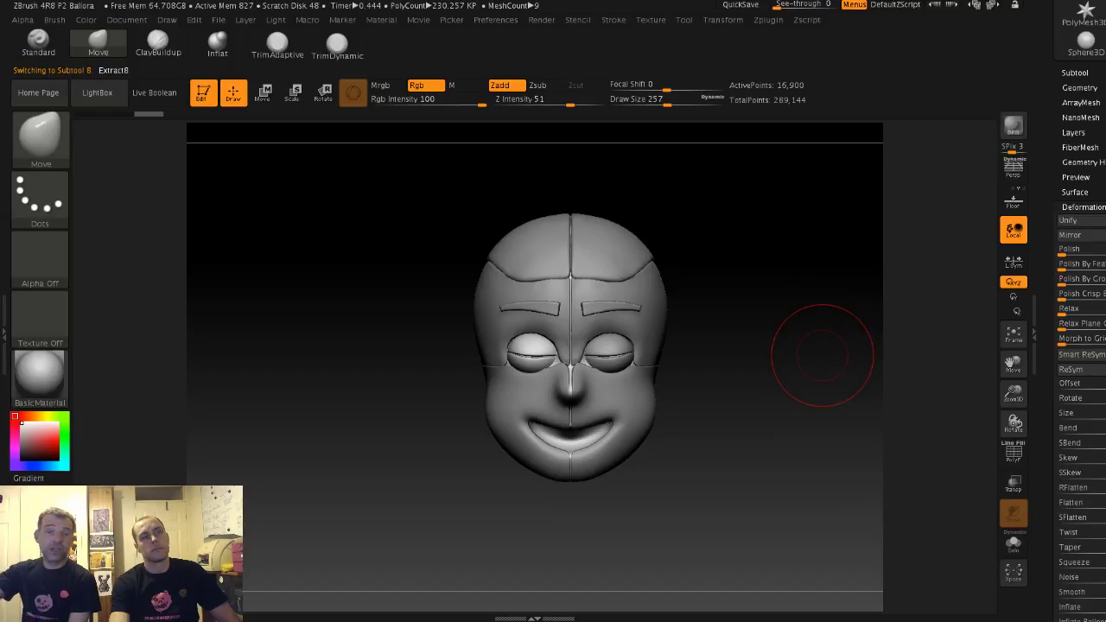
mouse_move(824, 356)
alt+mouse_down()
mouse_move(851, 289)
mouse_move(849, 260)
alt+mouse_up()
key(f)
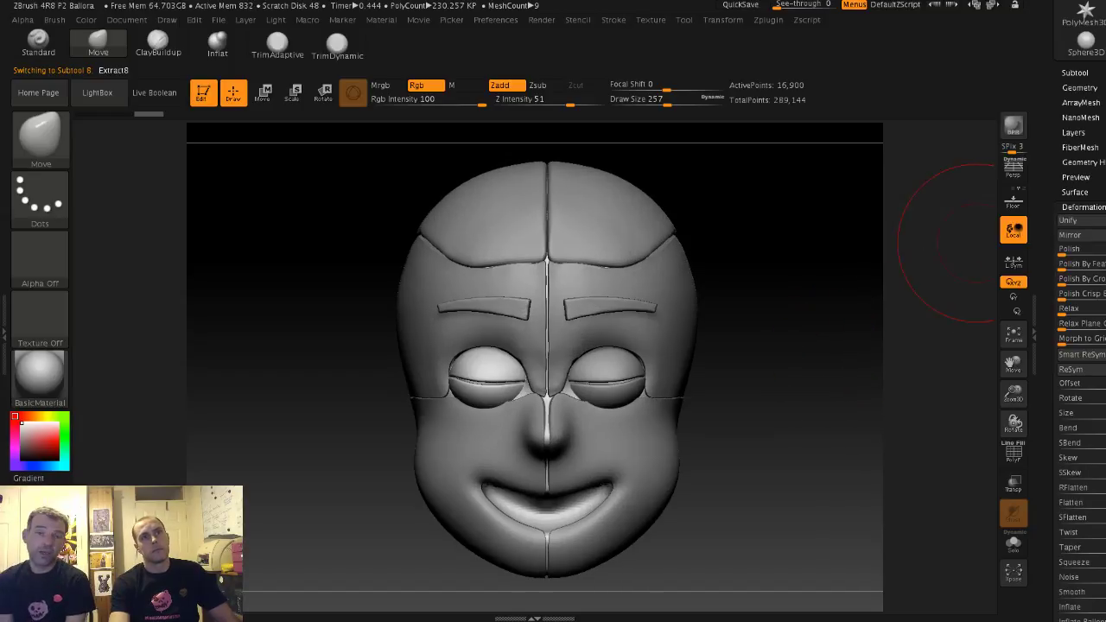
Step: Hide the original full head mesh behind the segmented face plates
drag(1057, 165, 1058, 217)
click(1075, 212)
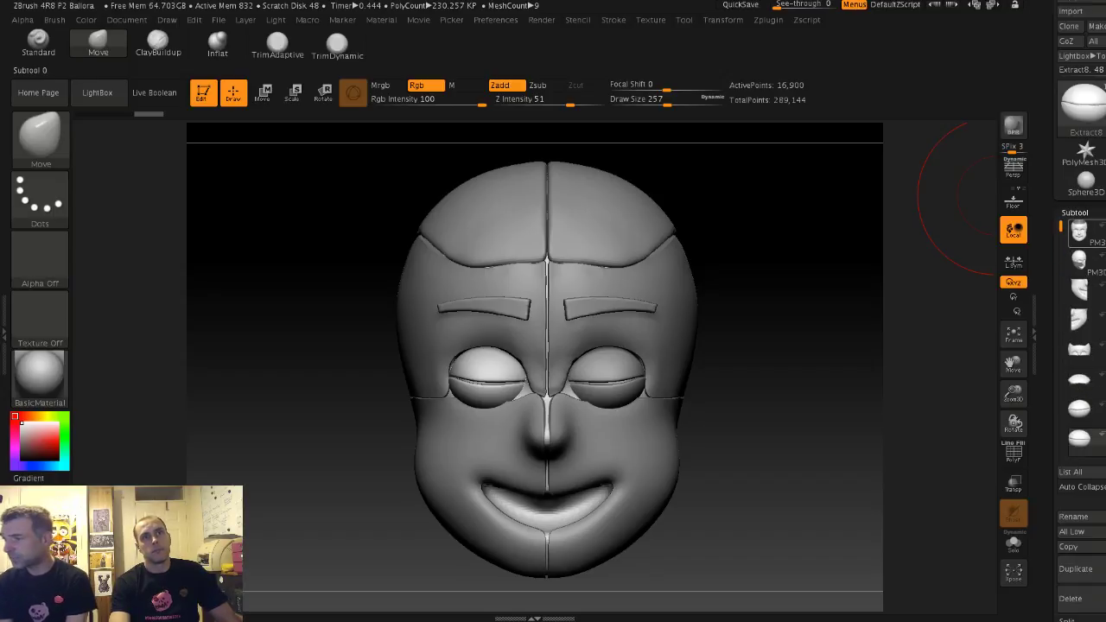
click(1102, 257)
Step: Examine the segmented head from the side and front, checking the face plates, mouth opening, eyes and eyebrows
alt+drag(809, 316, 742, 217)
drag(743, 216, 687, 221)
drag(759, 268, 655, 269)
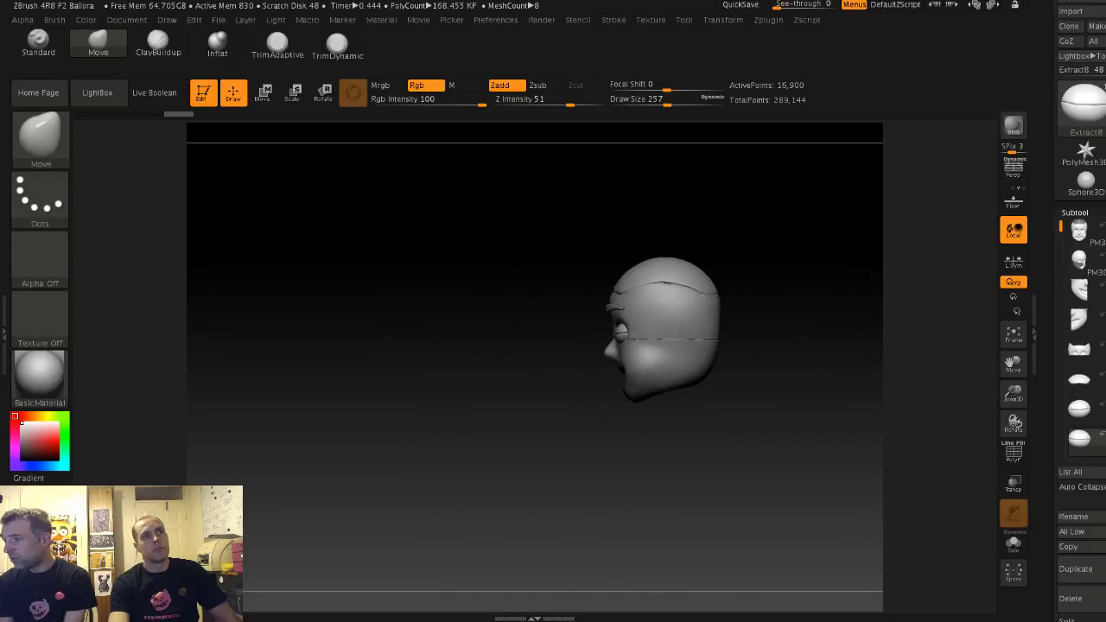
mouse_move(571, 277)
alt+mouse_down()
mouse_move(577, 337)
mouse_move(588, 338)
mouse_move(546, 362)
alt+mouse_up()
alt+click(705, 386)
drag(546, 361, 617, 389)
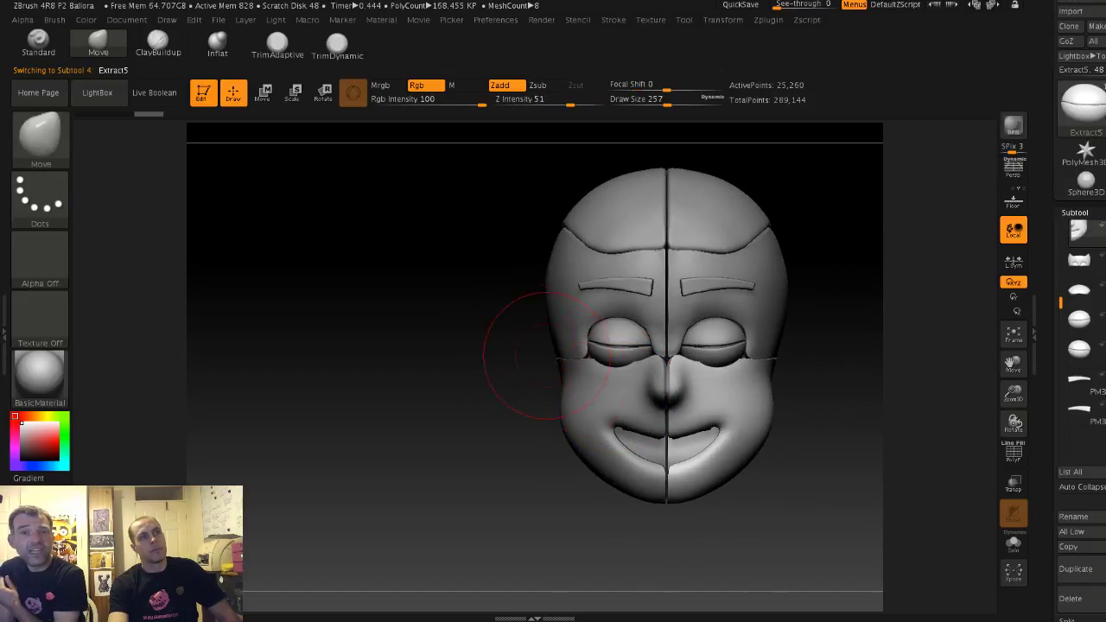
alt+drag(548, 358, 544, 298)
drag(482, 282, 489, 257)
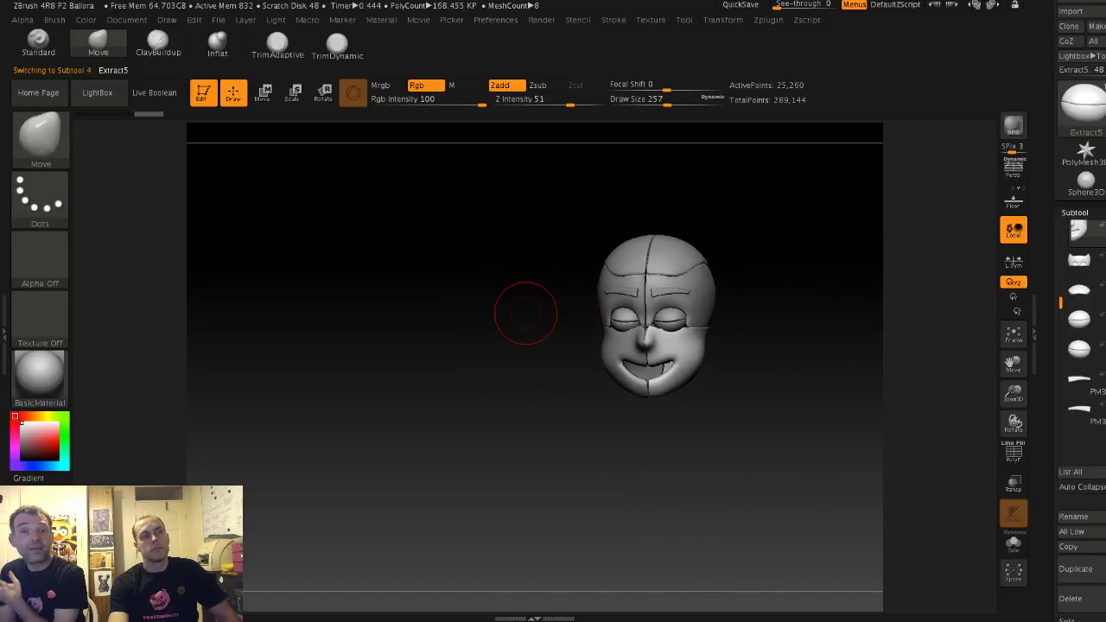
mouse_move(510, 307)
mouse_down()
mouse_move(522, 308)
mouse_move(514, 306)
mouse_up()
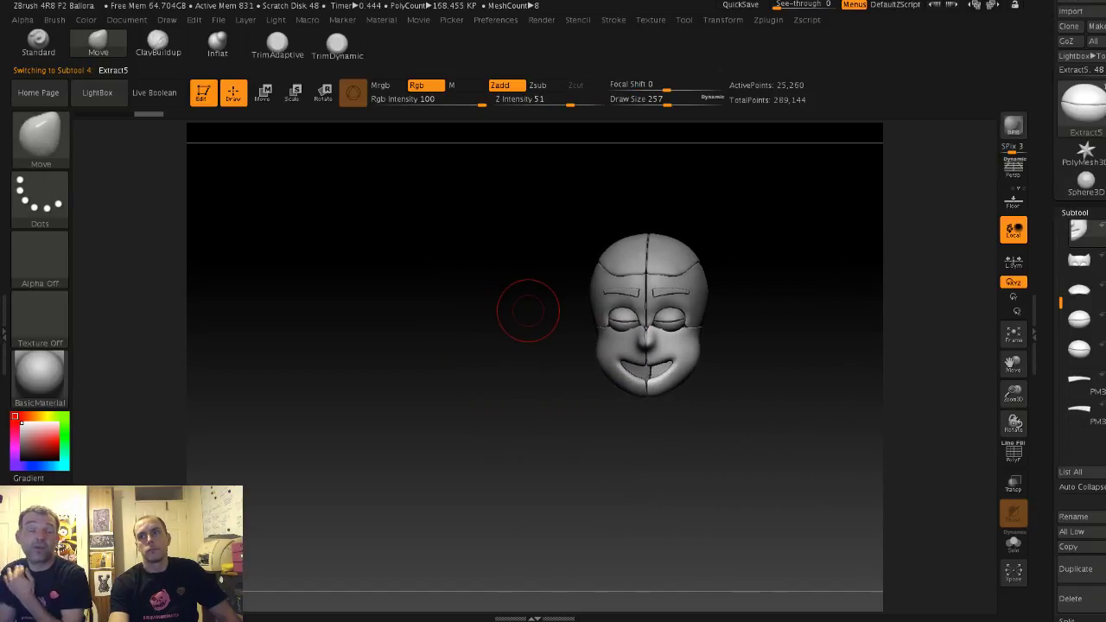
mouse_move(516, 293)
mouse_down()
mouse_move(509, 286)
mouse_move(524, 338)
mouse_up()
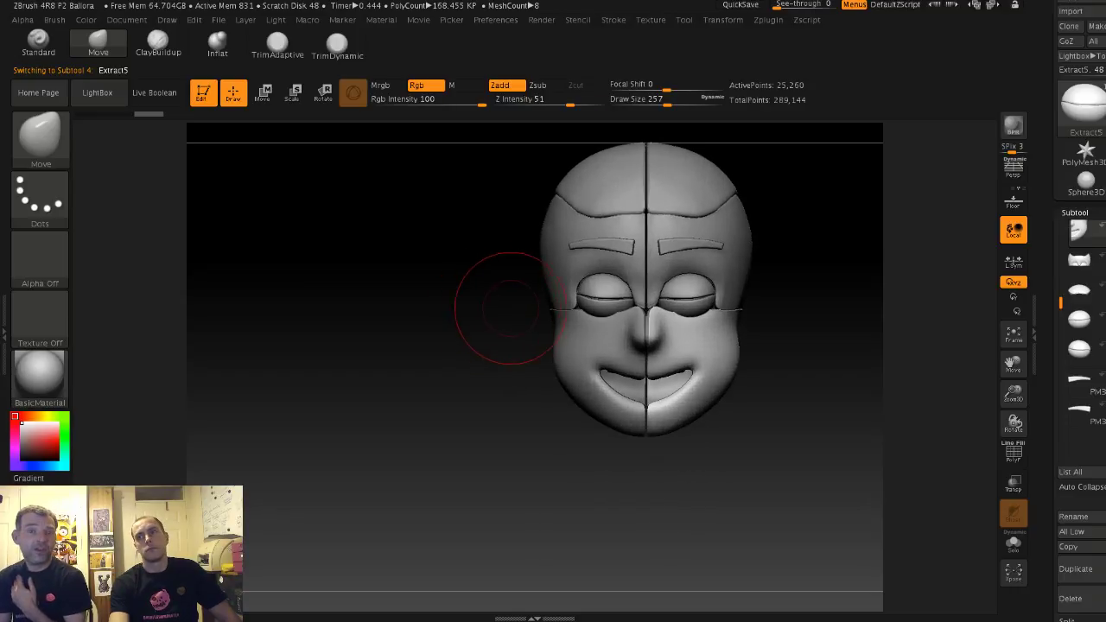
drag(486, 298, 529, 296)
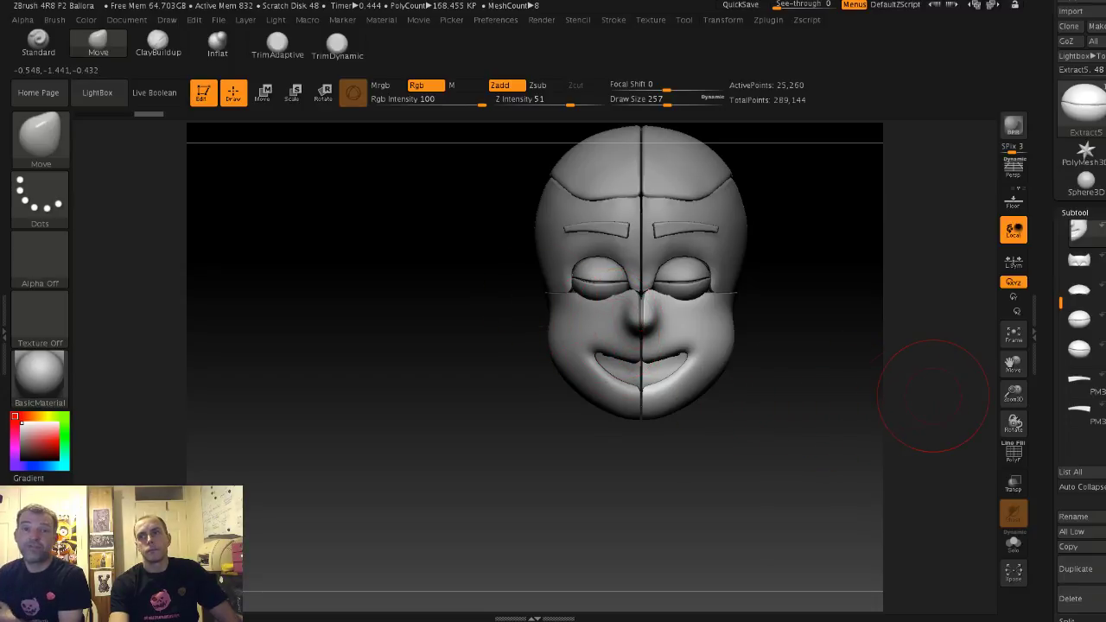
Step: Switch to a new Cylinder3D primitive and bring it into view
drag(1098, 173, 1098, 216)
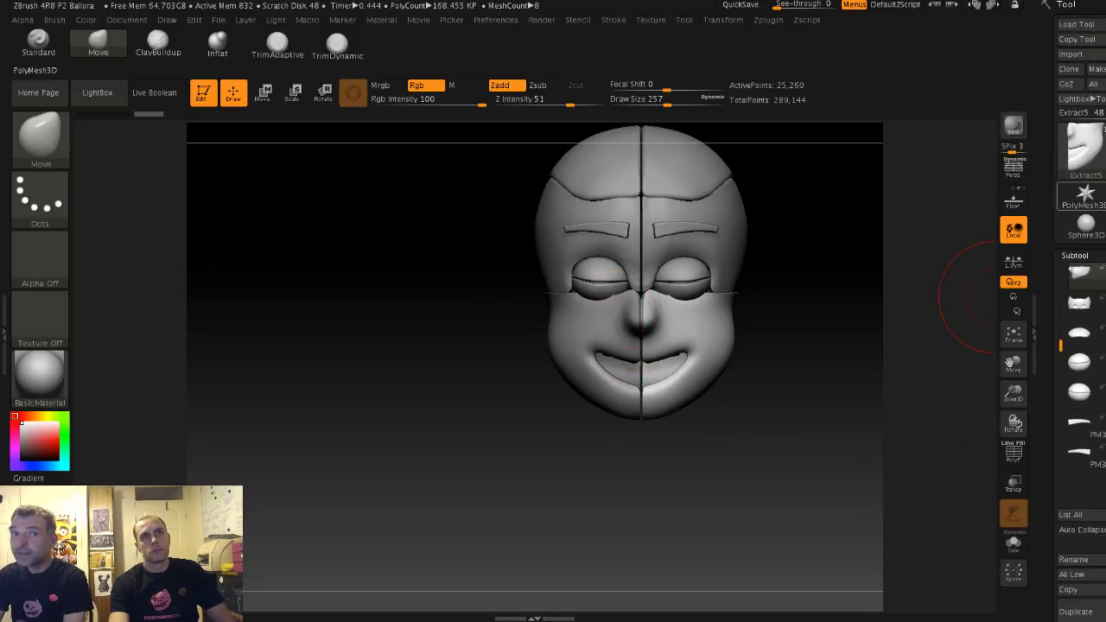
click(1104, 173)
click(1084, 147)
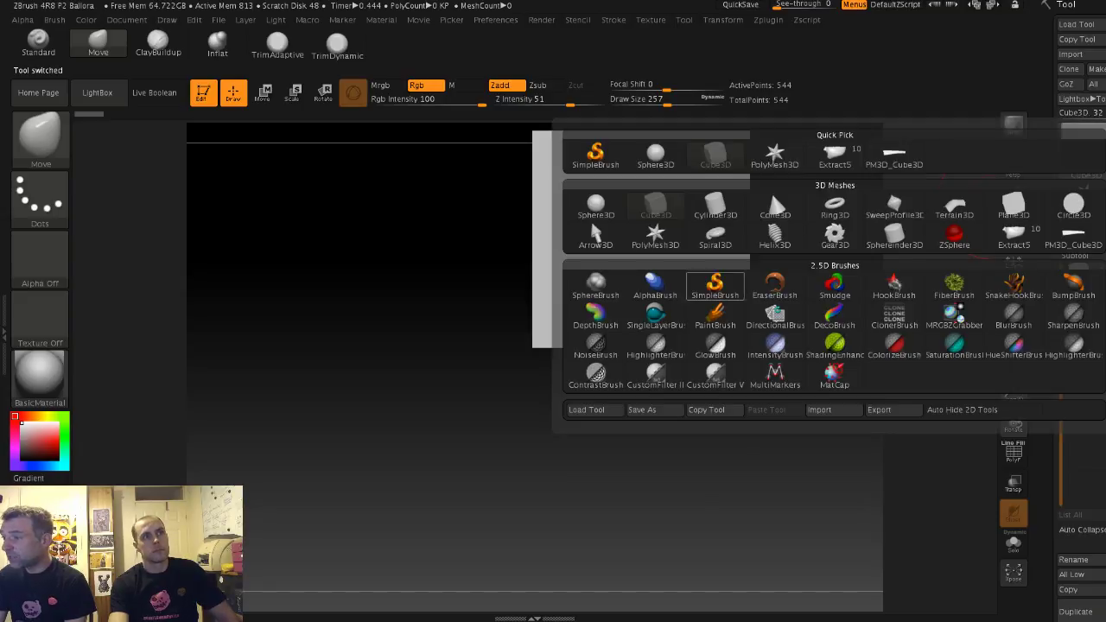
click(716, 207)
alt+right_drag(740, 242, 727, 325)
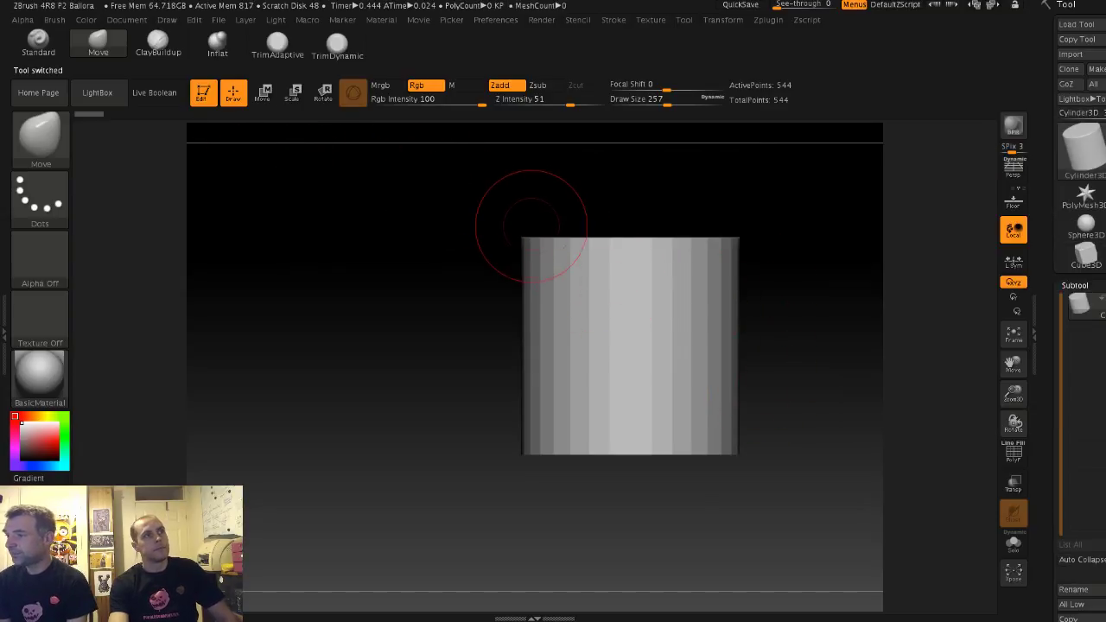
Step: Try to apply the Taper deformer to the cylinder primitive
key(w)
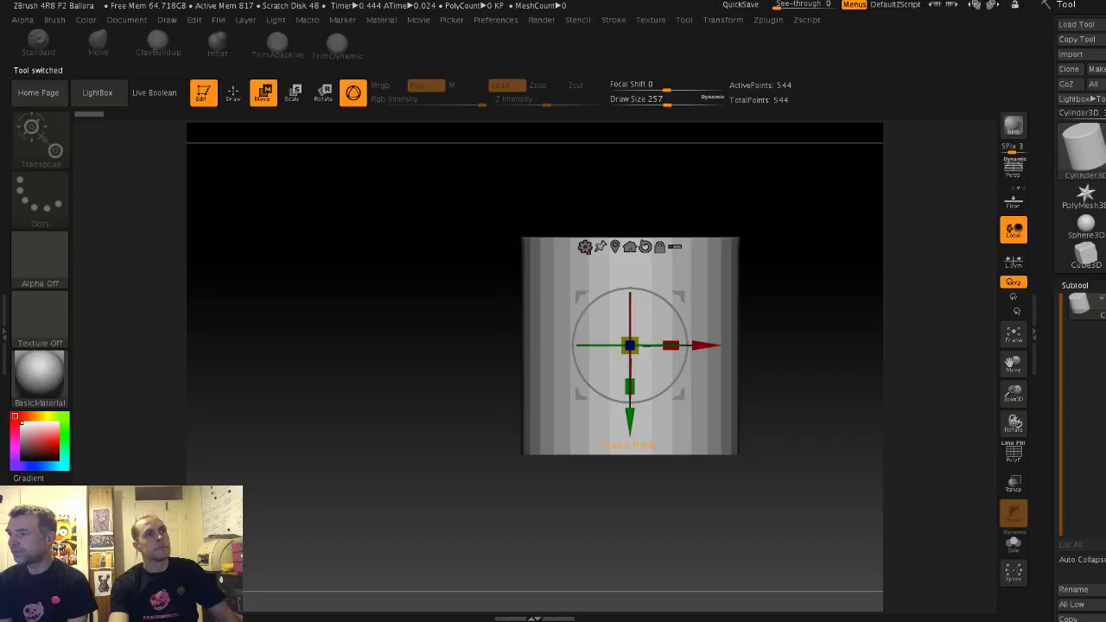
click(585, 248)
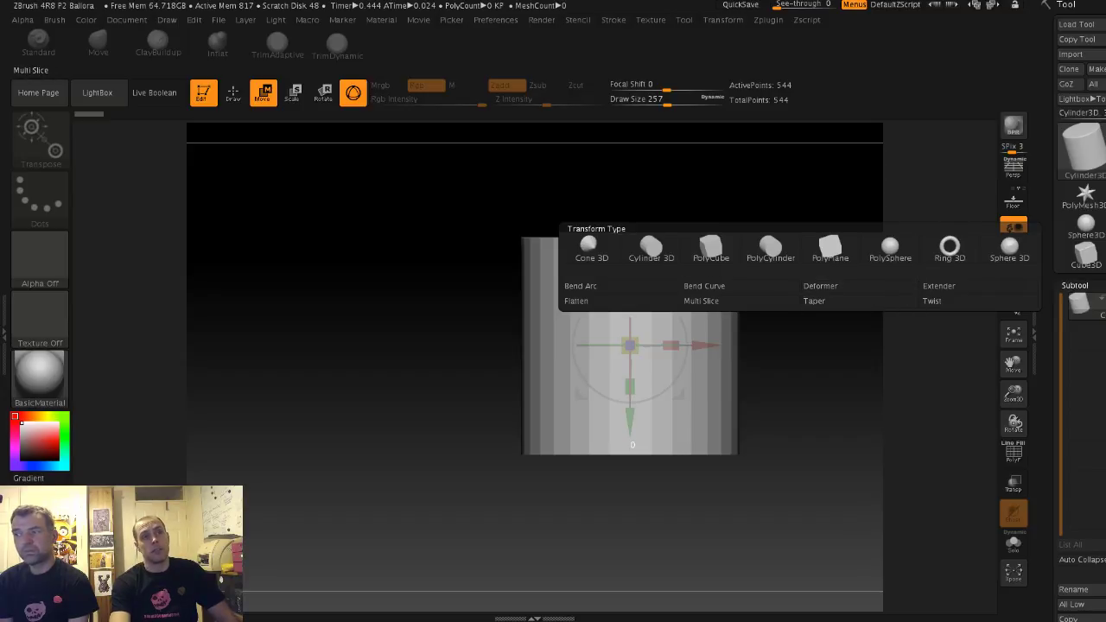
click(815, 300)
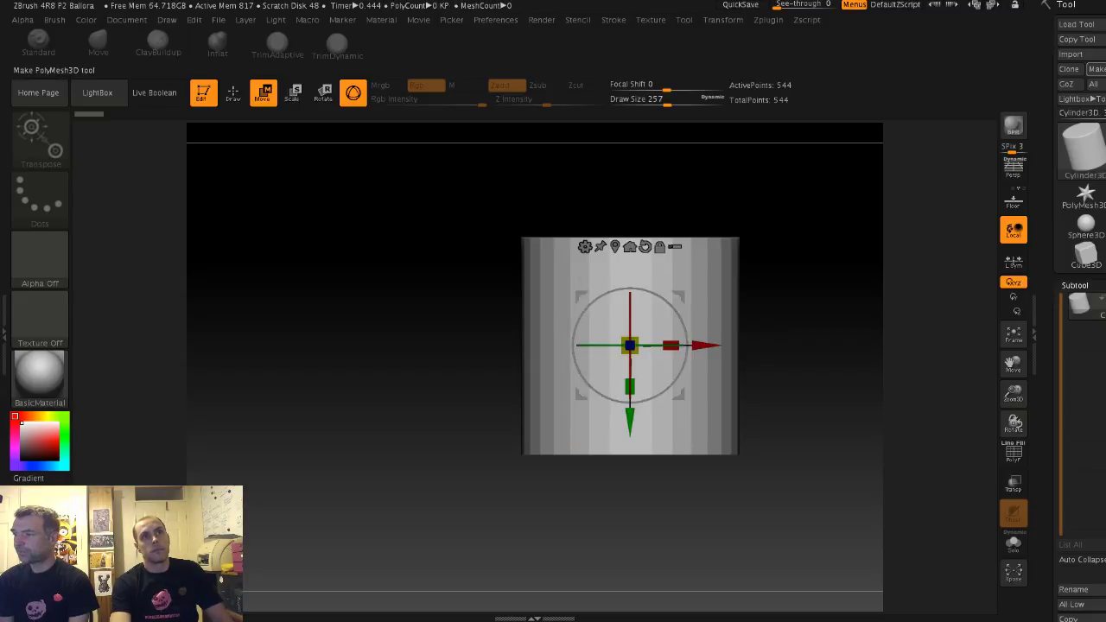
Step: Convert the cylinder to a PolyMesh3D, narrow its upper end with the Taper deformer, and accept the deformation
click(1096, 69)
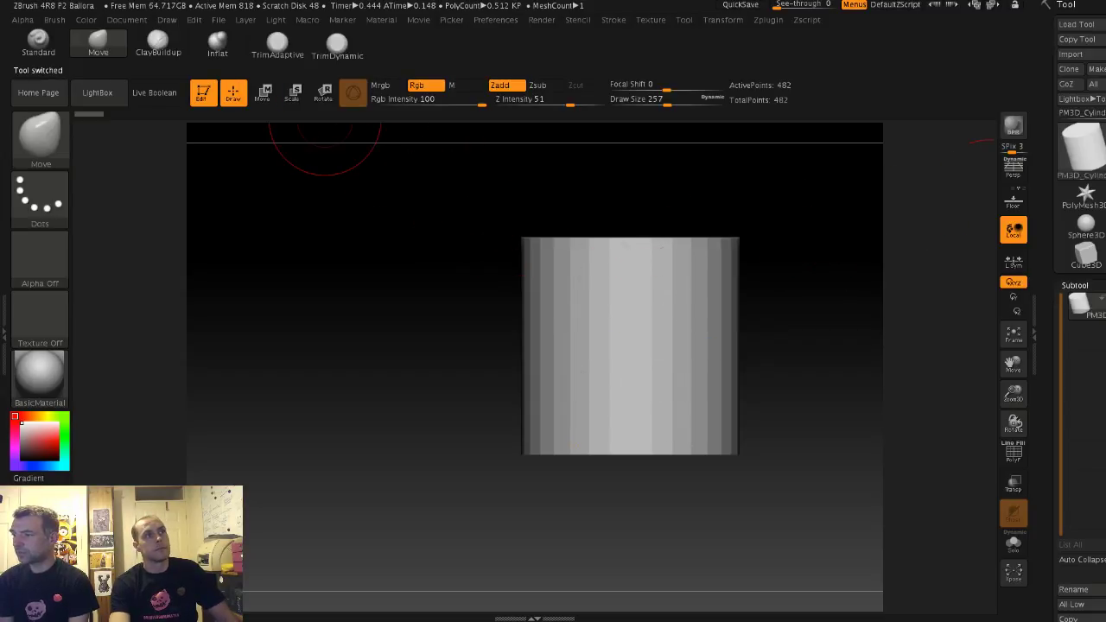
click(264, 93)
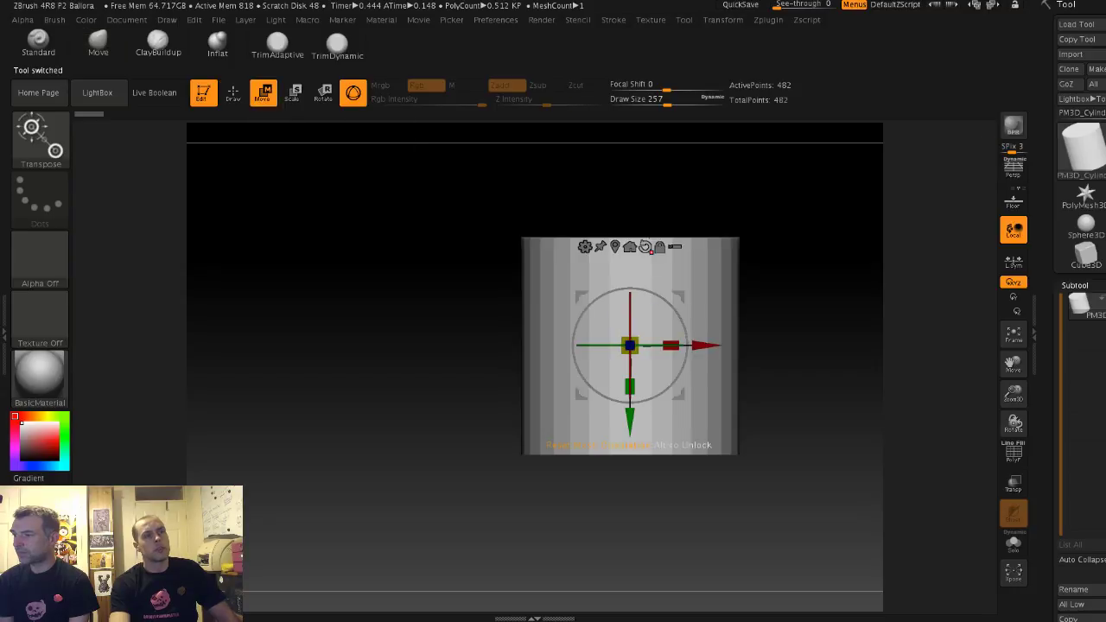
click(585, 247)
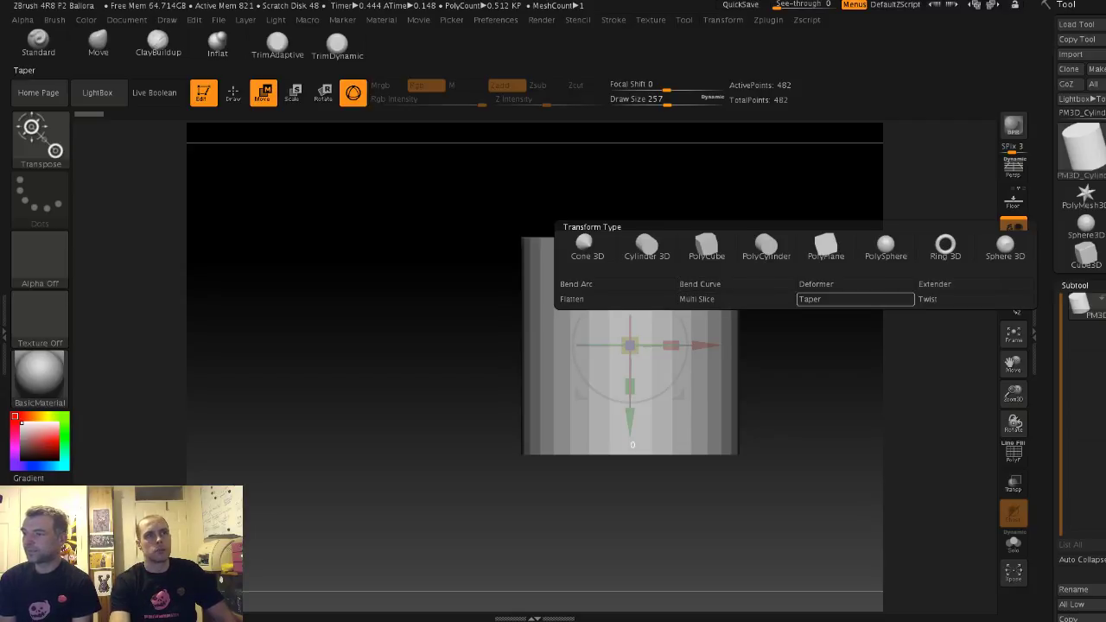
click(810, 299)
drag(631, 229, 629, 274)
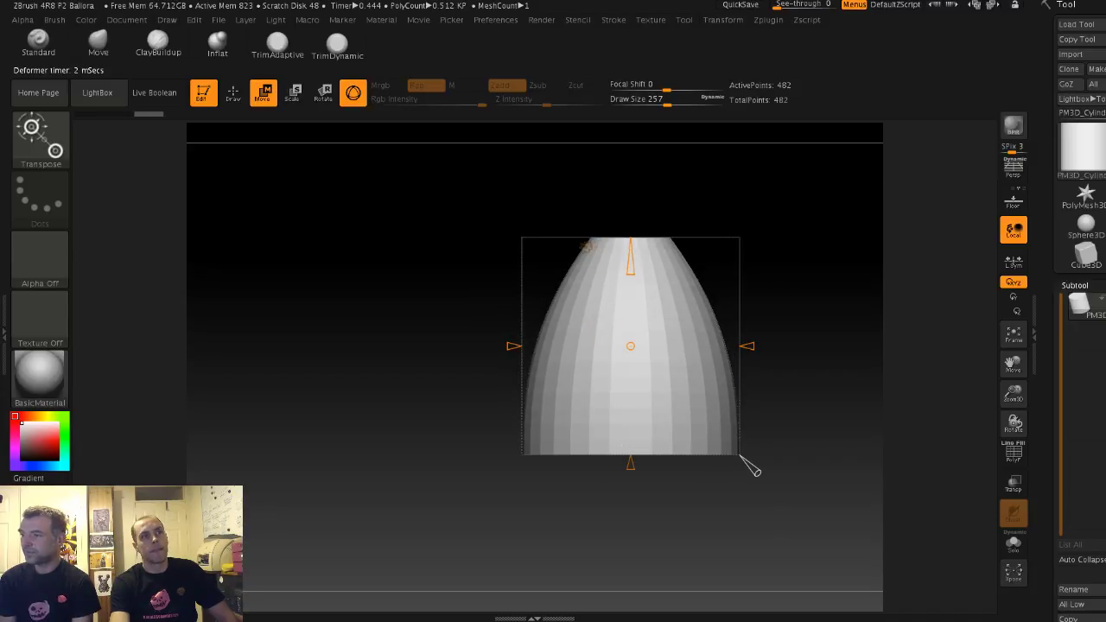
mouse_move(730, 346)
mouse_down()
mouse_move(711, 346)
mouse_move(740, 346)
mouse_up()
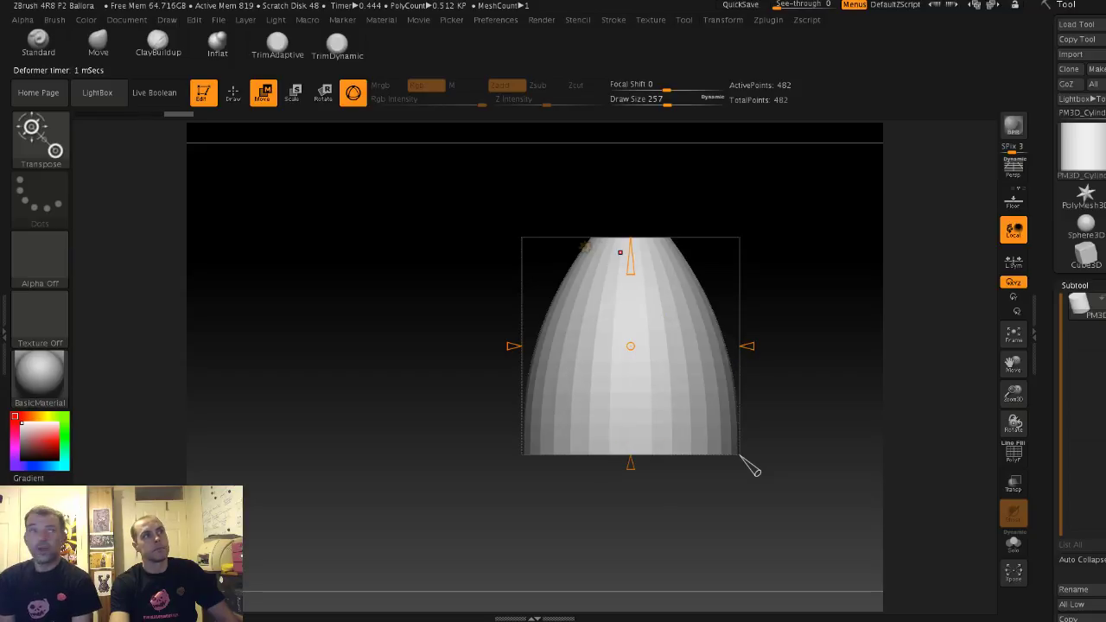
key(e)
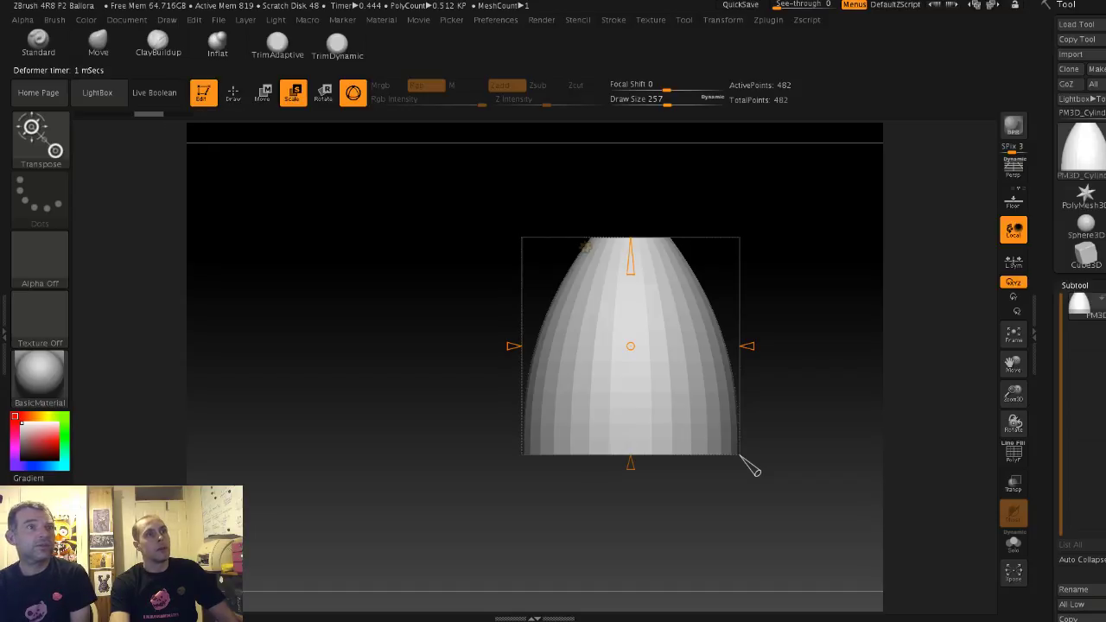
click(586, 247)
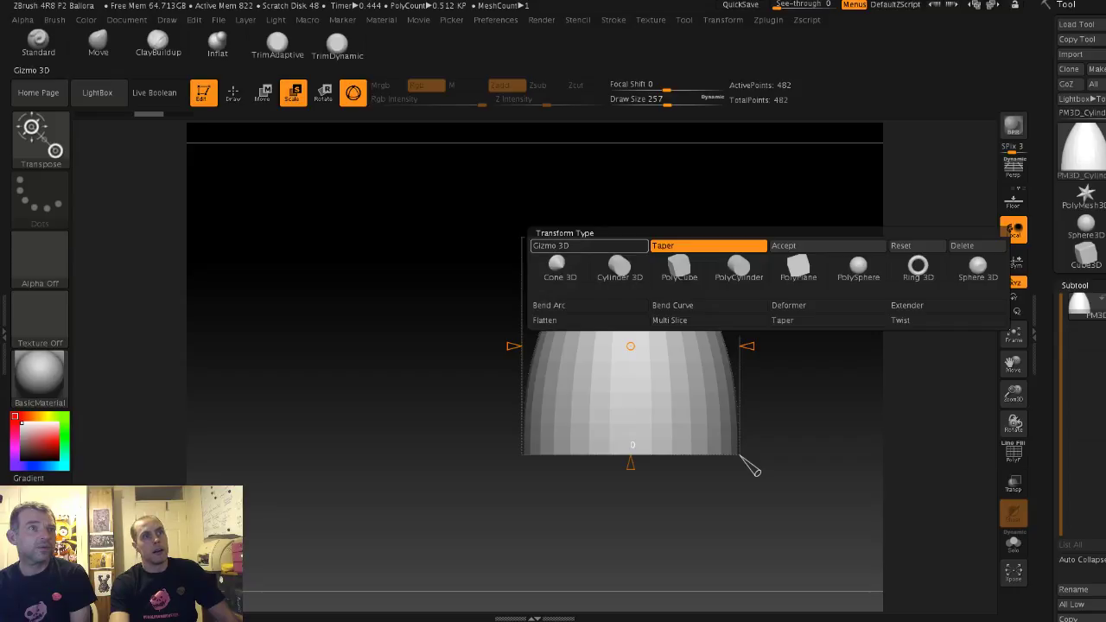
click(827, 246)
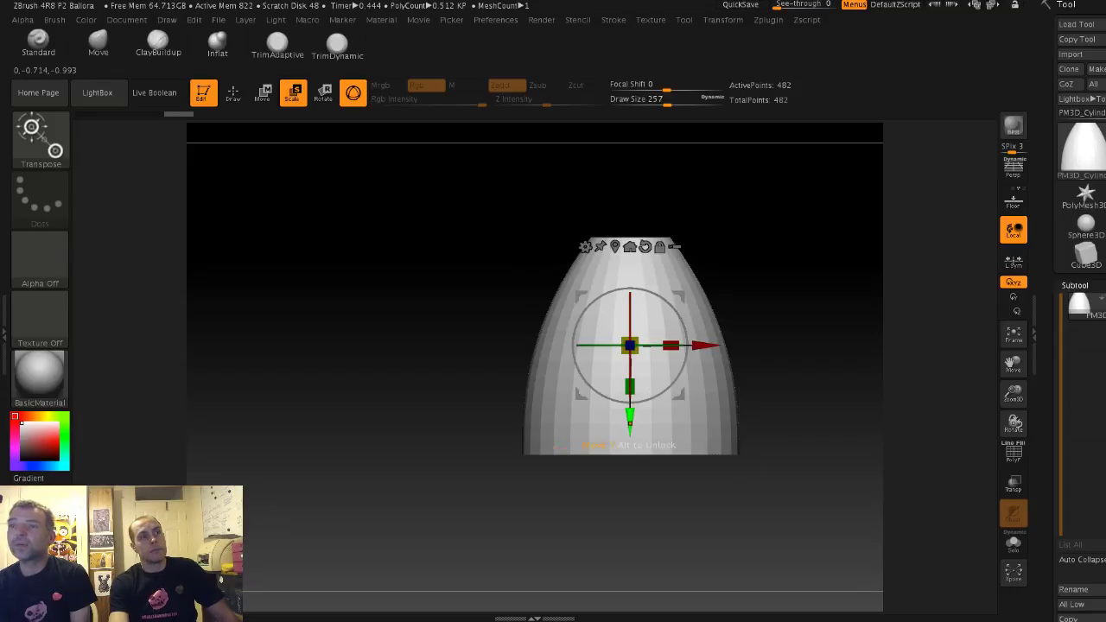
Step: Stretch the tapered cylinder lengthwise and slim it into a long, narrow spike
drag(630, 387, 630, 439)
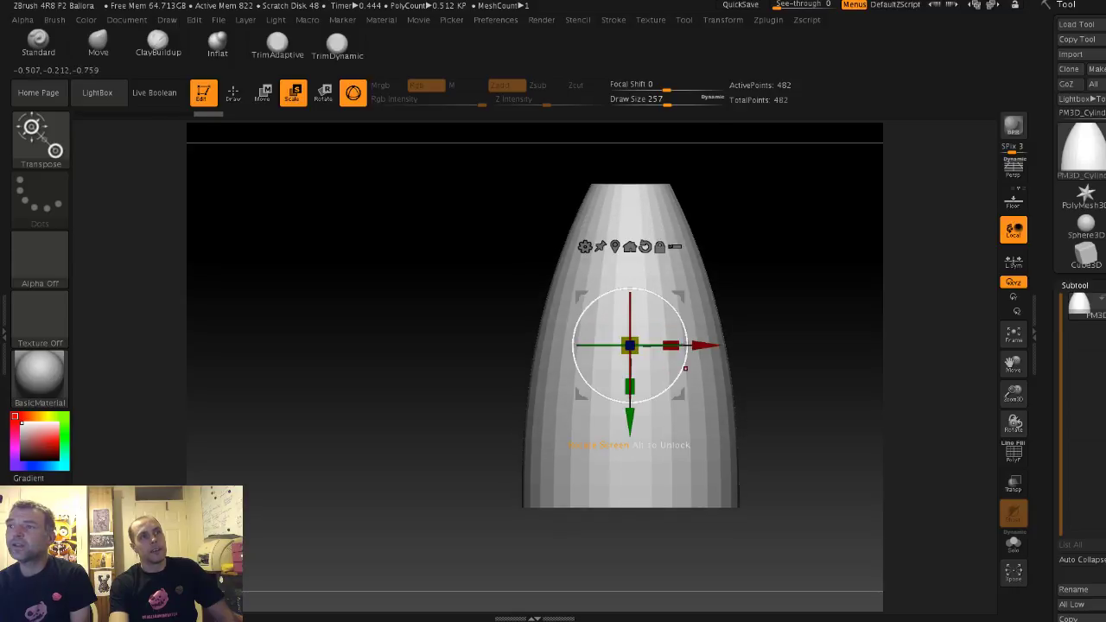
drag(630, 391, 630, 348)
key(ctrl+z)
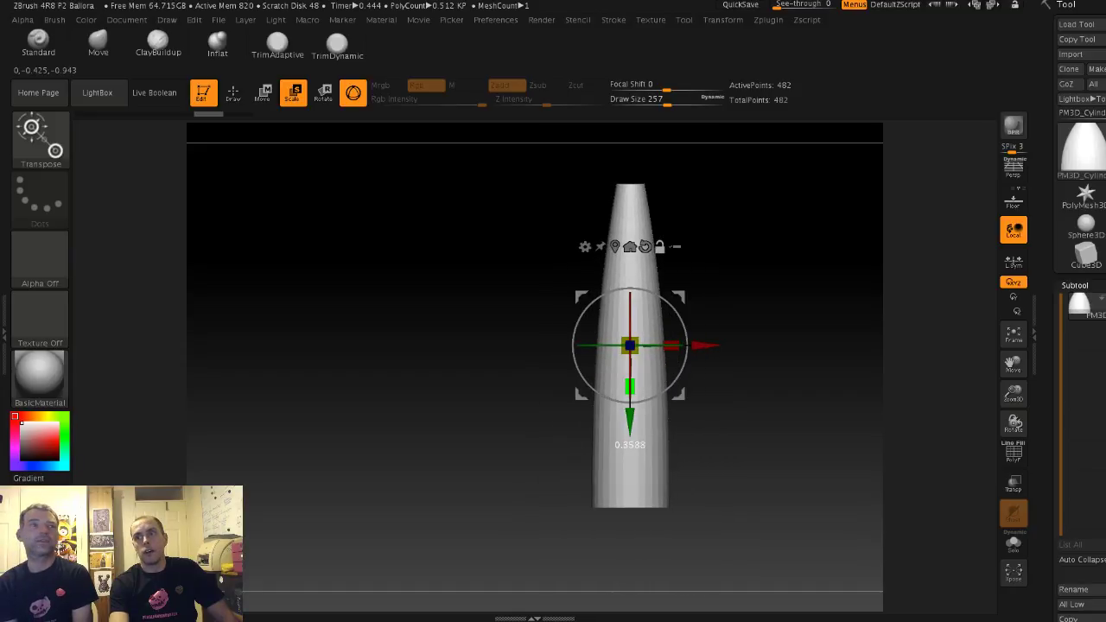
drag(630, 387, 630, 382)
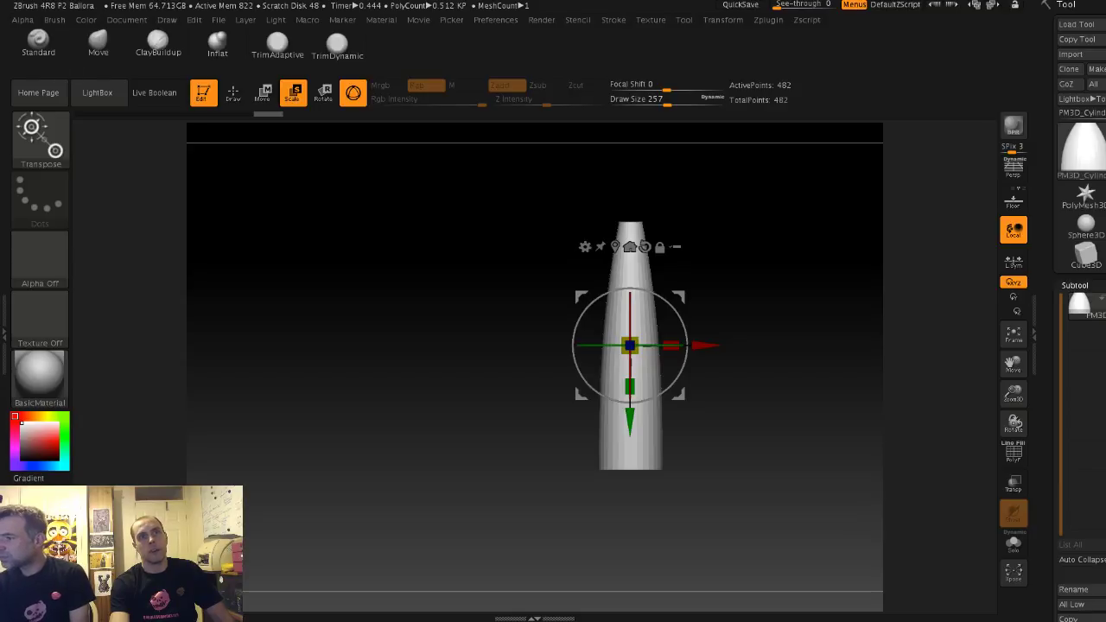
Step: Return to the segmented head model and append the tapered cylinder to it as a new subtool
click(1105, 197)
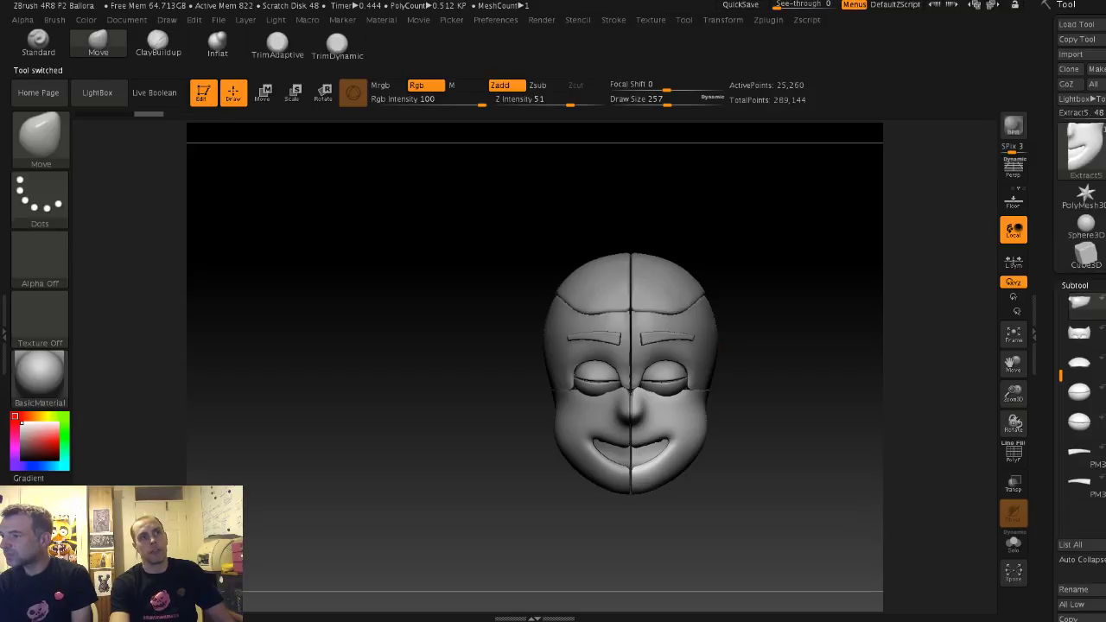
mouse_move(852, 378)
mouse_down()
mouse_move(799, 393)
mouse_move(859, 375)
mouse_move(860, 341)
mouse_move(900, 397)
mouse_move(893, 366)
mouse_up()
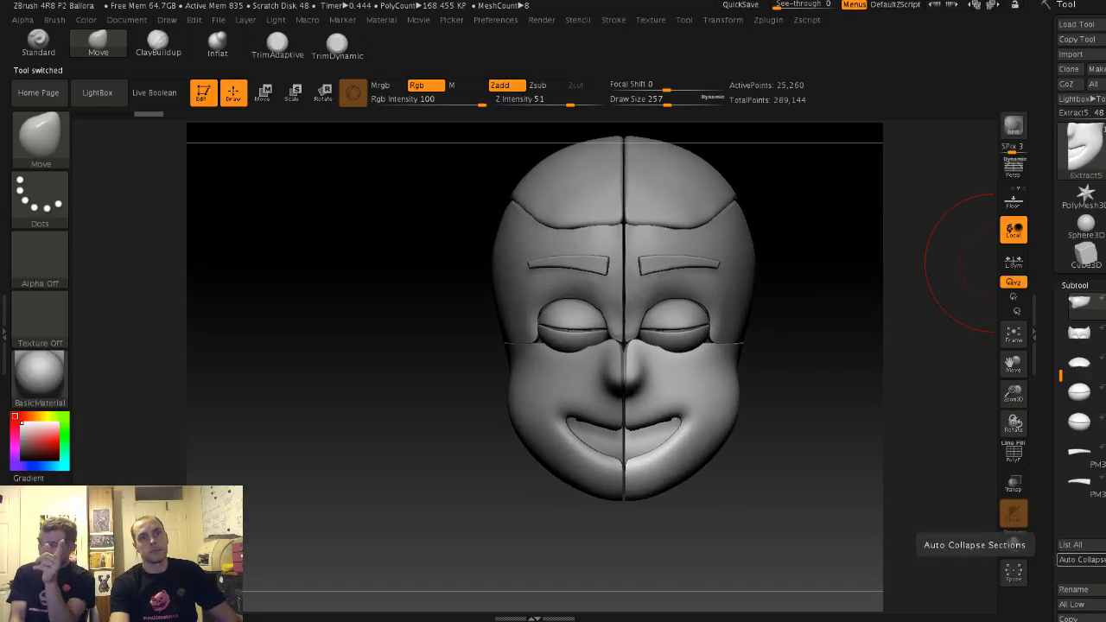
drag(1105, 610, 1105, 500)
scroll(1072, 488, down, 2)
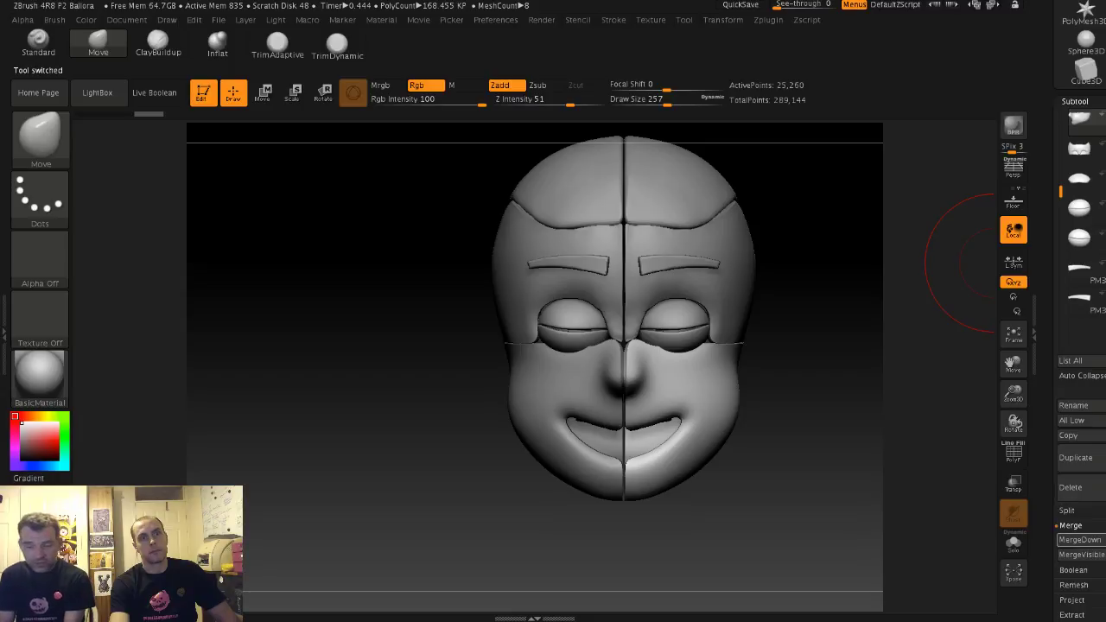
scroll(1076, 488, down, 1)
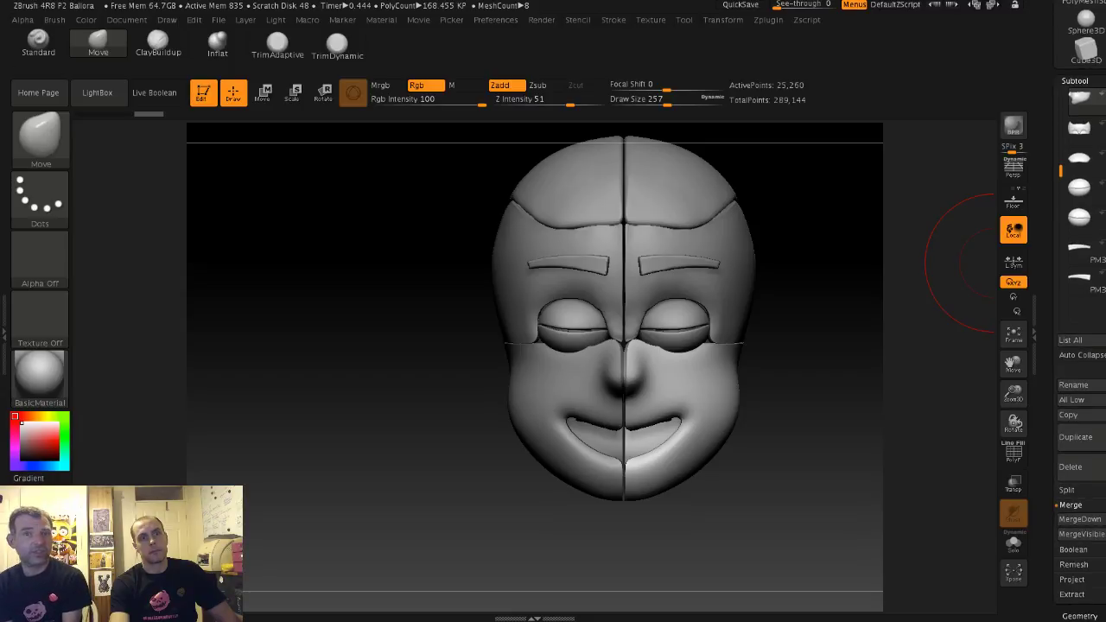
scroll(1076, 489, down, 1)
click(1080, 596)
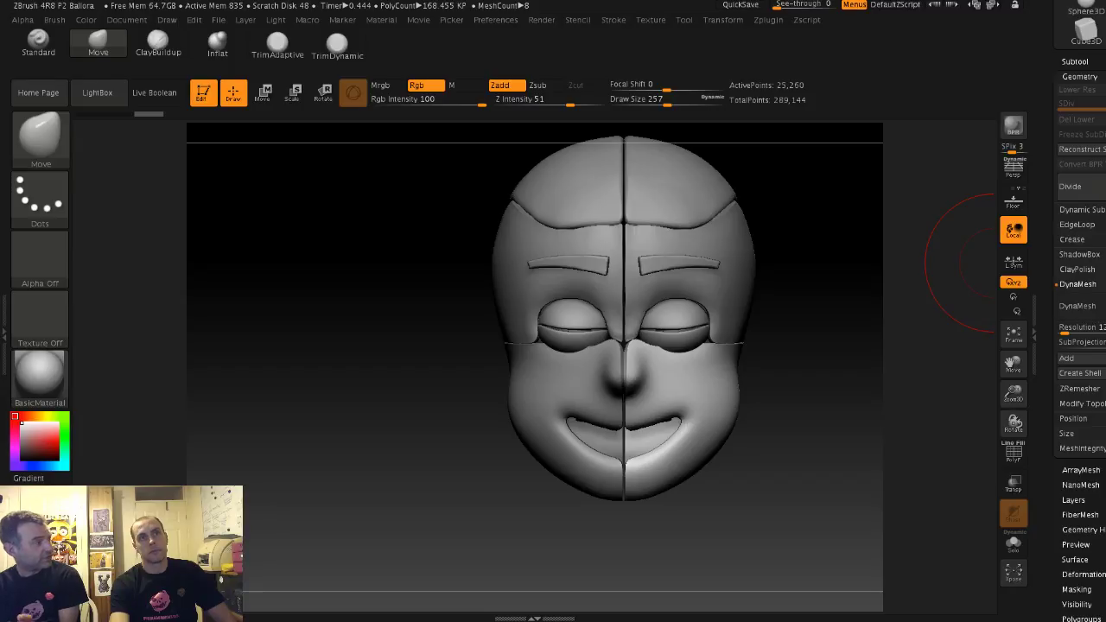
drag(1097, 260, 1097, 441)
click(1075, 243)
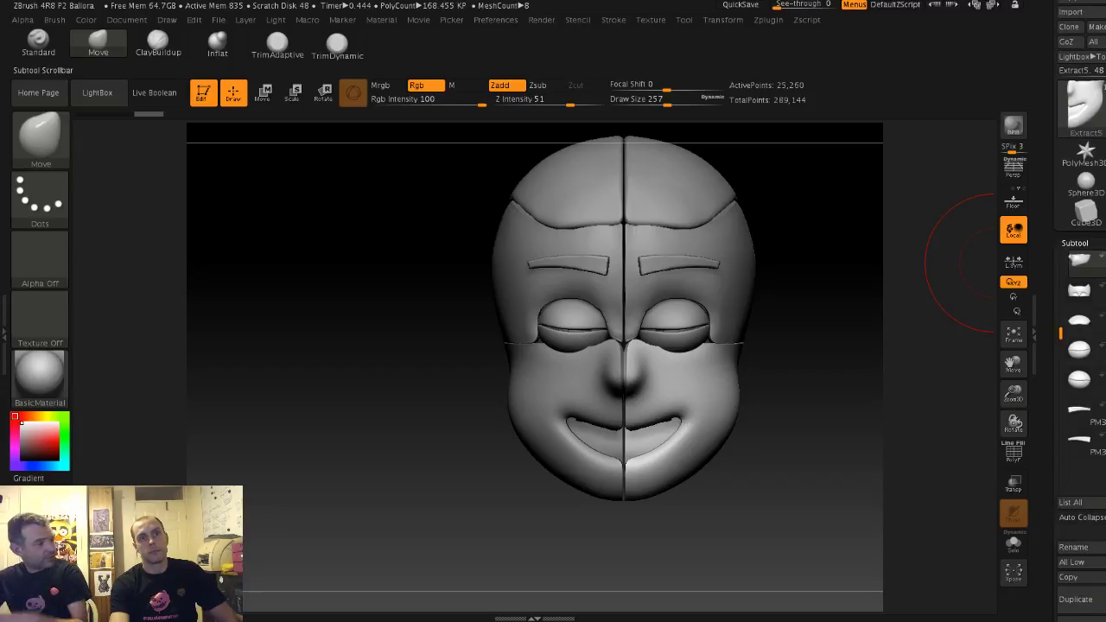
click(1077, 604)
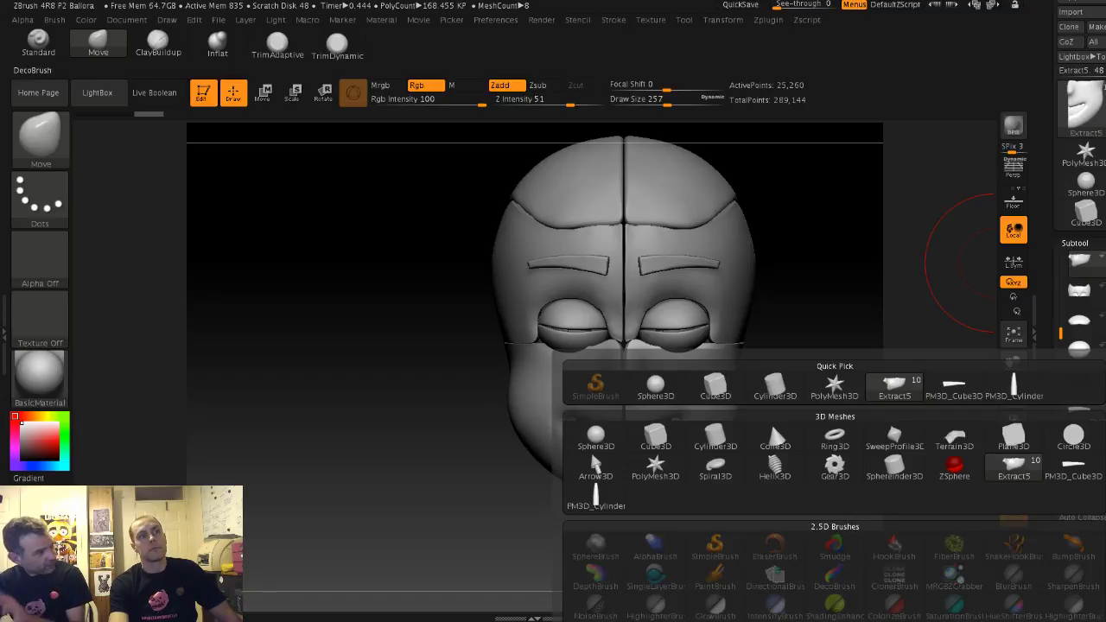
click(597, 496)
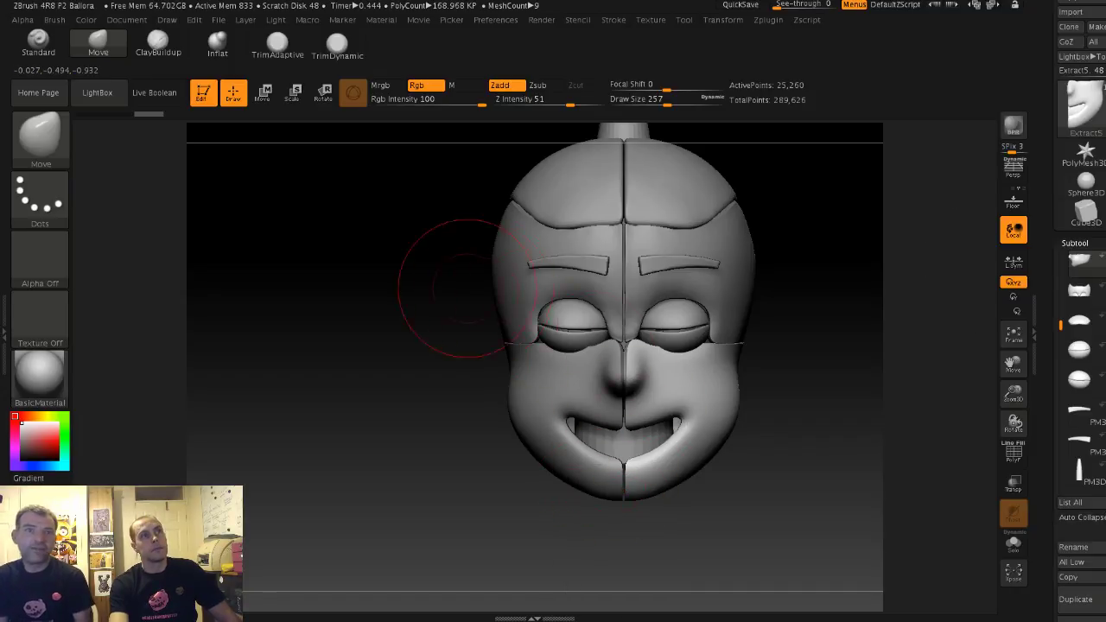
Step: Select the tapered cylinder subtool, scale it down and lower it to the height of the chin
mouse_move(467, 289)
alt+mouse_down()
mouse_move(467, 251)
mouse_move(473, 276)
alt+mouse_up()
alt+click(630, 247)
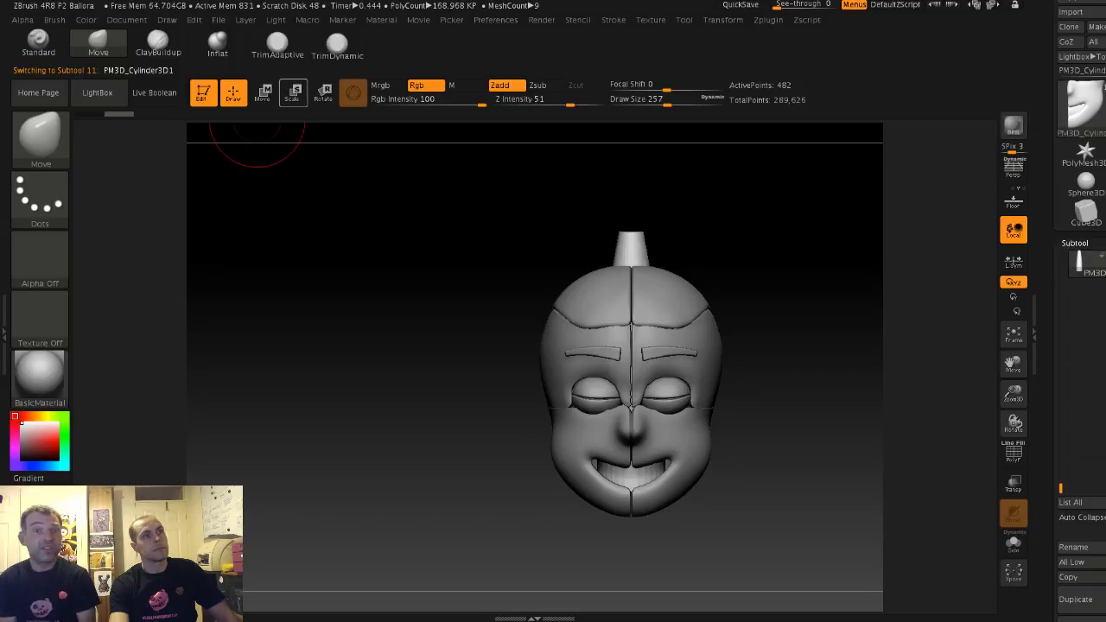
click(292, 91)
mouse_move(637, 356)
mouse_down()
mouse_move(691, 346)
mouse_move(624, 362)
mouse_up()
drag(501, 380, 380, 381)
drag(630, 434, 631, 552)
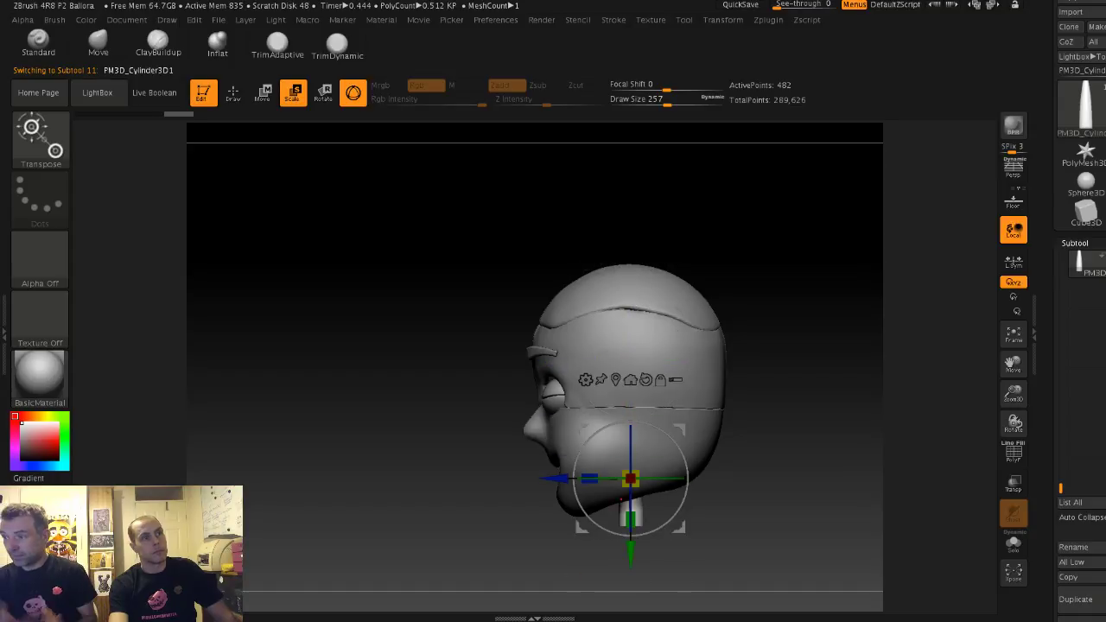
Step: Bring the cylinder forward into the open mouth, shrink it to tooth size and place it beside the centre seam
drag(556, 479, 497, 478)
drag(415, 449, 519, 442)
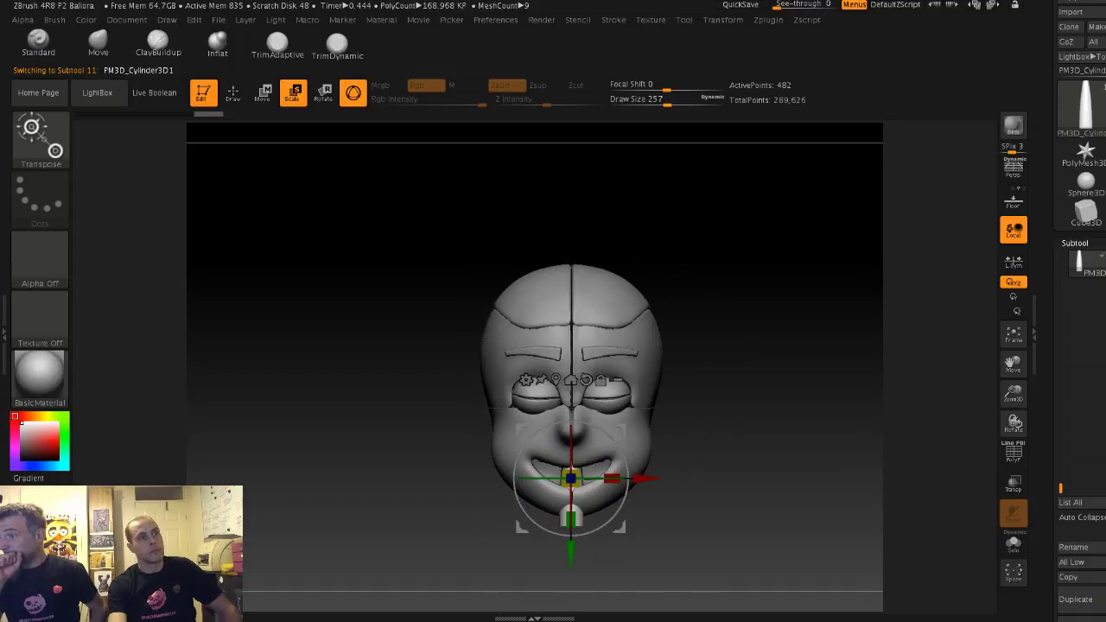
alt+drag(432, 467, 436, 508)
drag(574, 442, 525, 442)
alt+drag(441, 510, 466, 514)
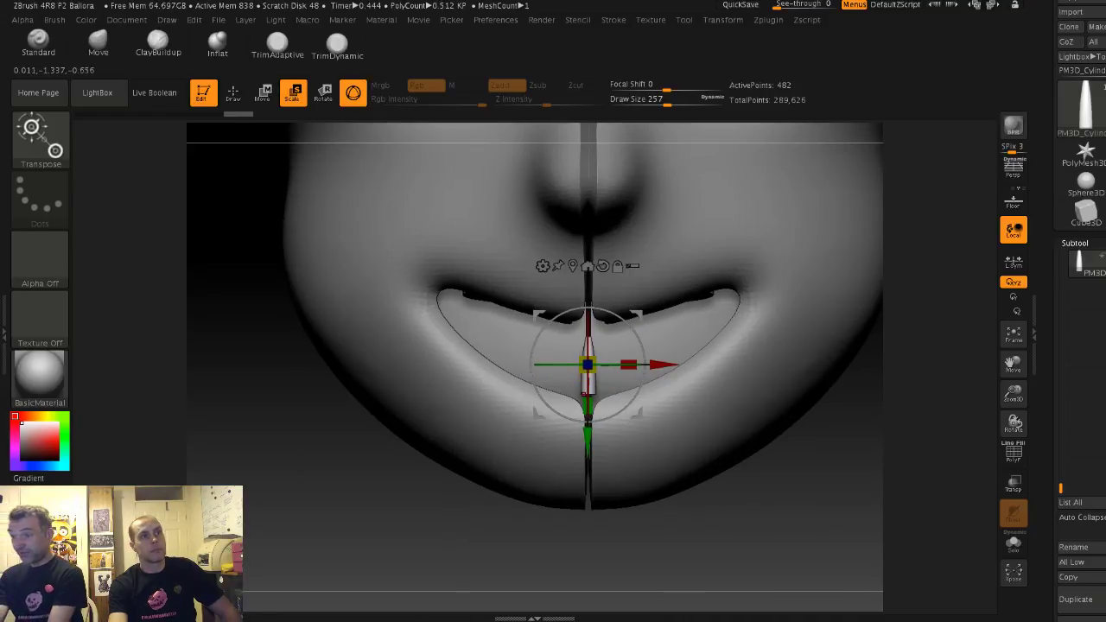
drag(663, 364, 602, 364)
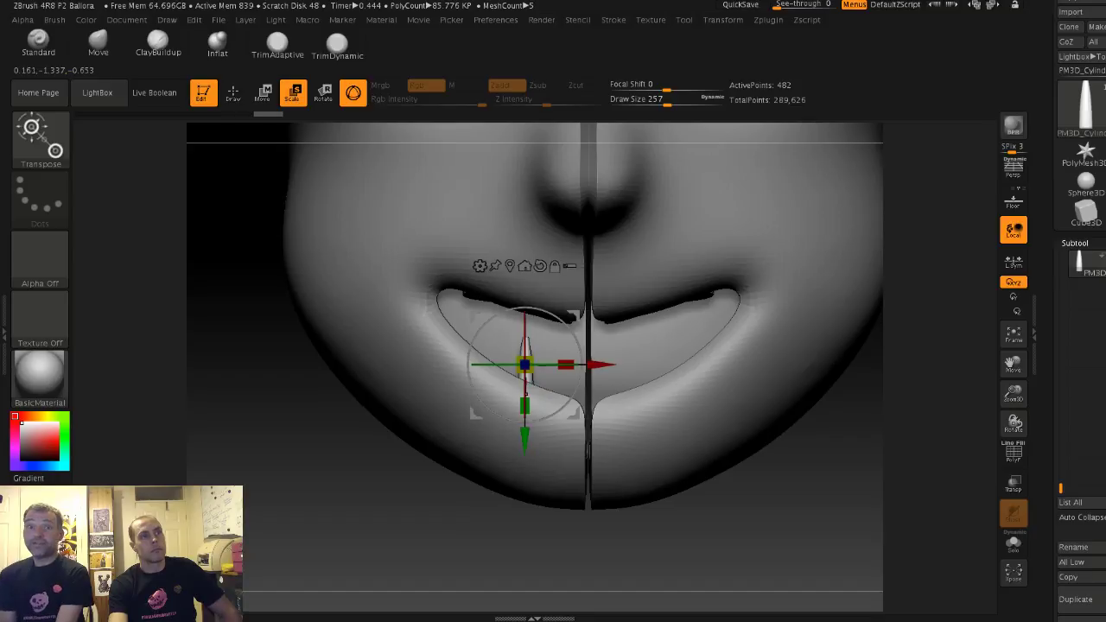
drag(449, 545, 371, 566)
drag(481, 392, 470, 400)
drag(411, 501, 439, 523)
mouse_move(581, 387)
mouse_down()
mouse_move(606, 391)
mouse_move(595, 389)
mouse_up()
key(ctrl+z)
drag(495, 409, 487, 414)
key(ctrl+z)
key(ctrl+z)
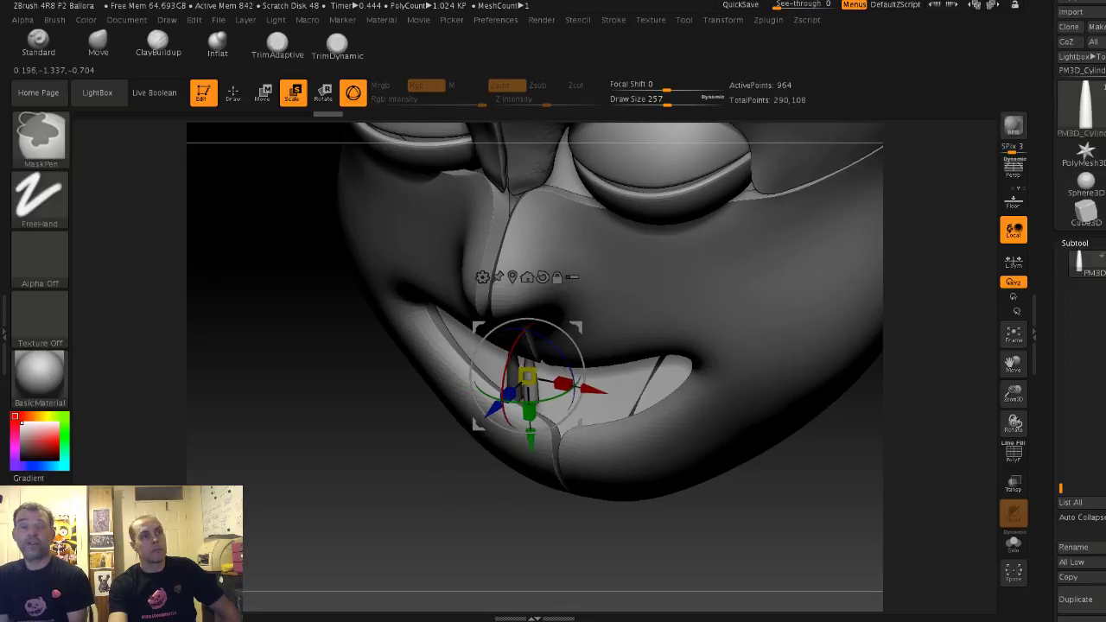
Step: Reduce the tooth's height and duplicate it once alongside itself in the lower mouth
drag(411, 514, 458, 472)
drag(511, 415, 511, 408)
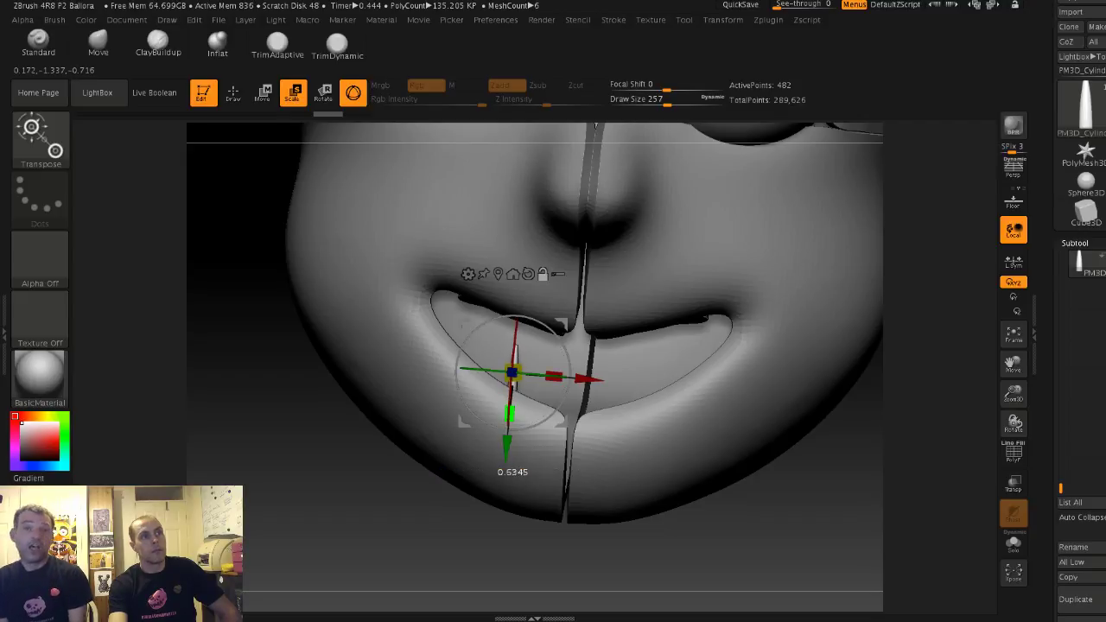
drag(432, 518, 350, 549)
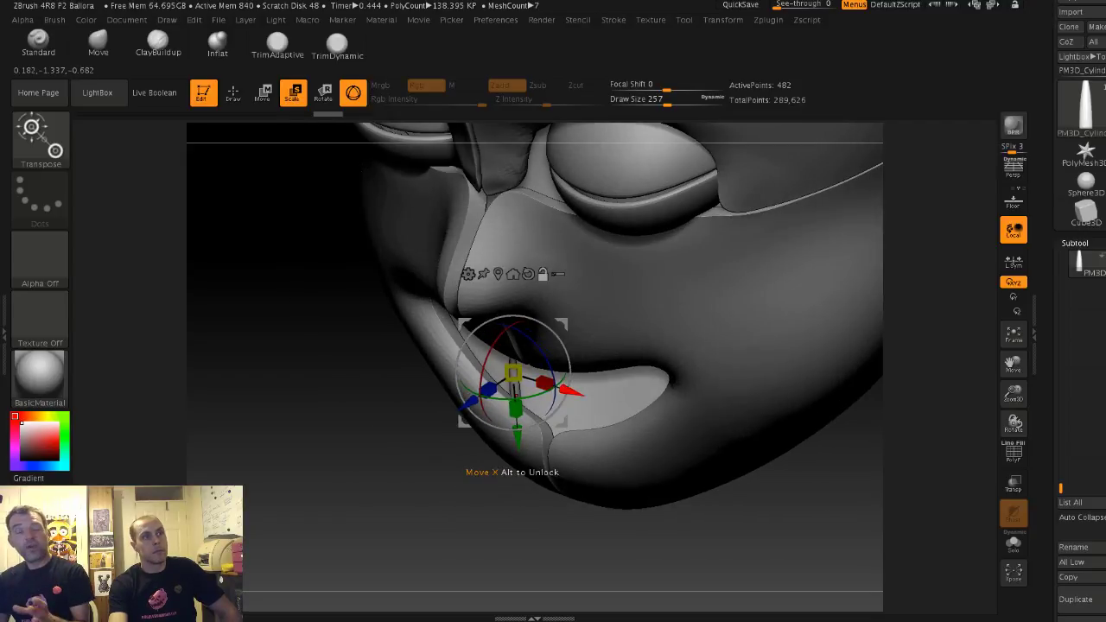
drag(516, 434, 529, 441)
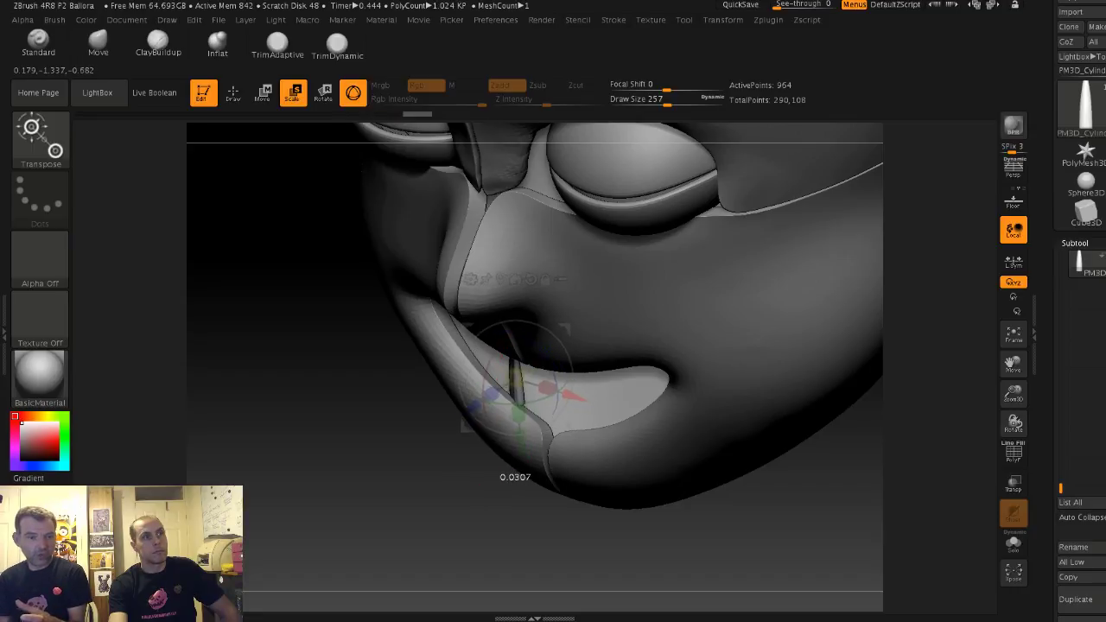
Step: Add further tooth copies toward the centre seam, adjusting their depth to follow the curve of the lower lip
right_drag(449, 424, 507, 417)
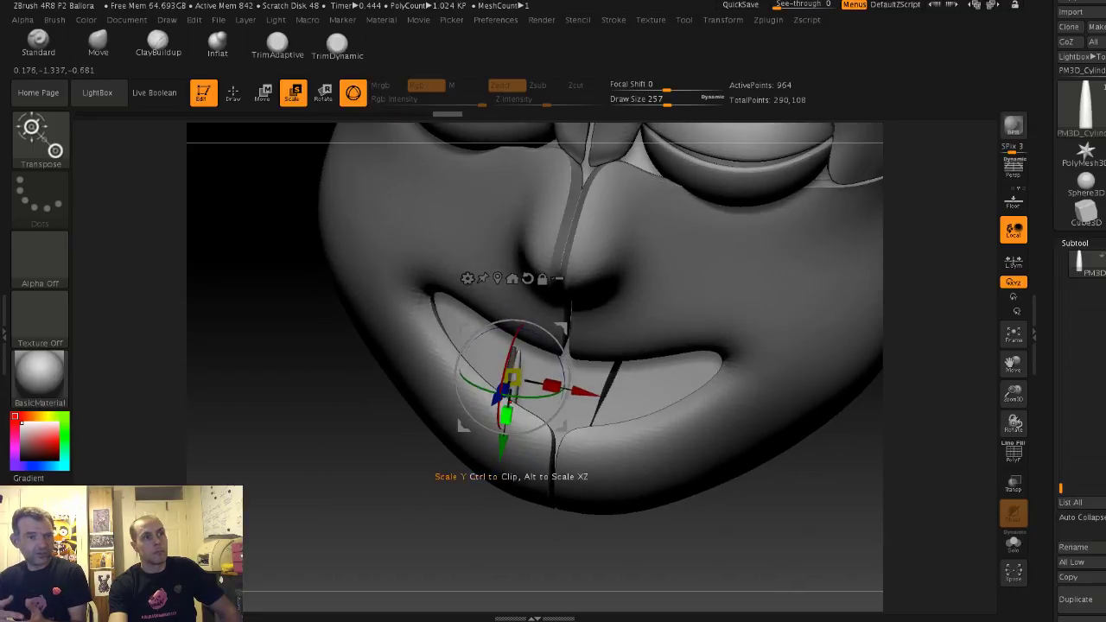
drag(587, 393, 586, 393)
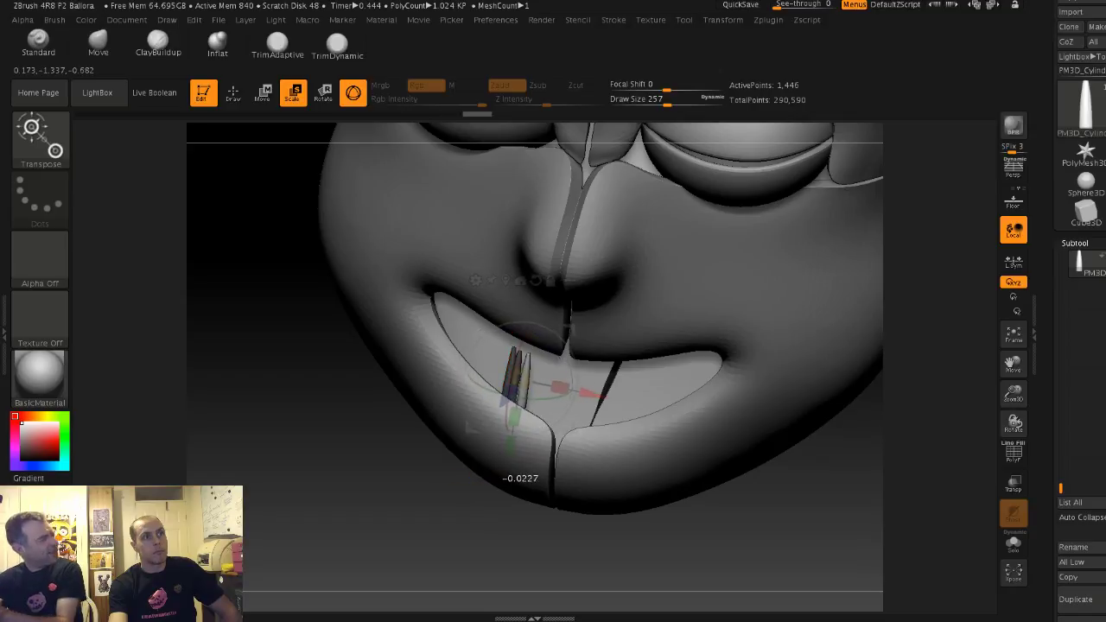
drag(507, 399, 507, 400)
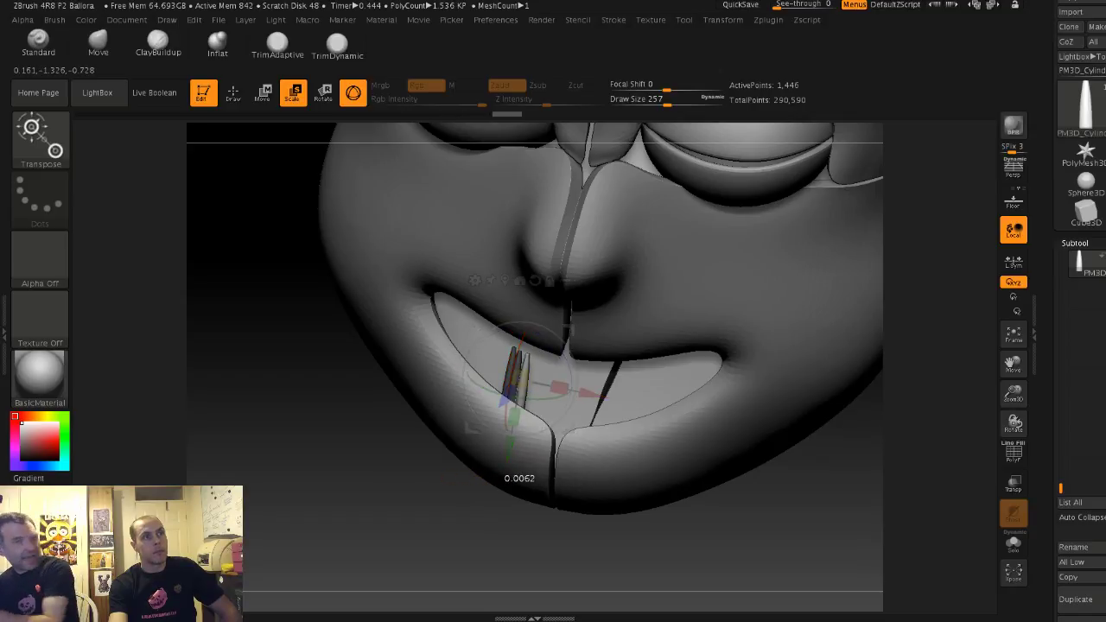
drag(588, 396, 594, 398)
drag(752, 544, 700, 566)
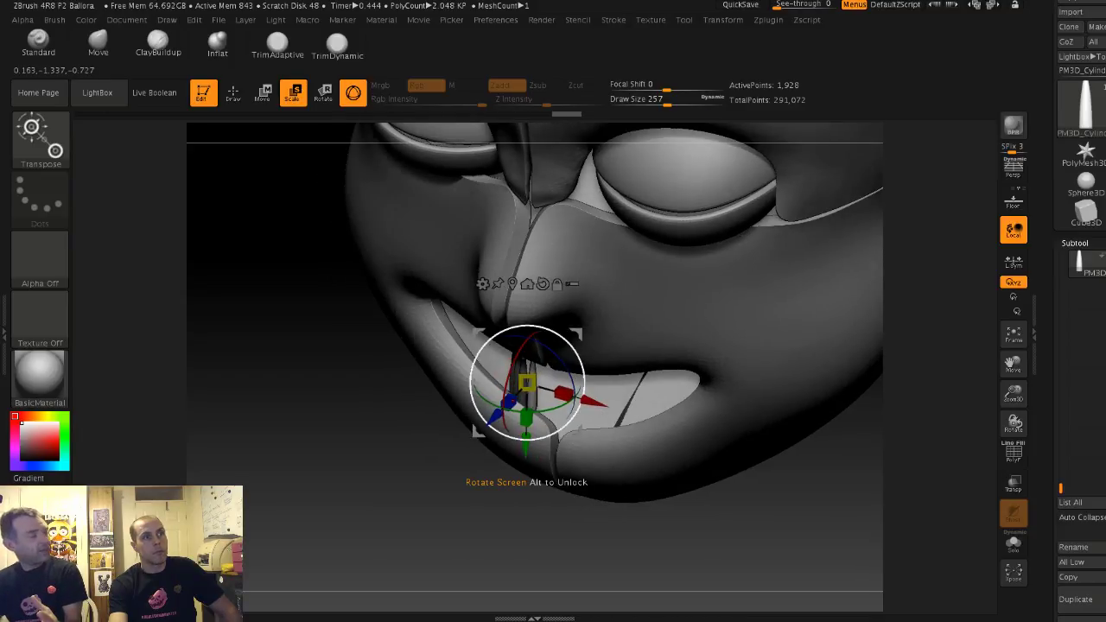
drag(587, 399, 590, 399)
shift+drag(389, 527, 466, 510)
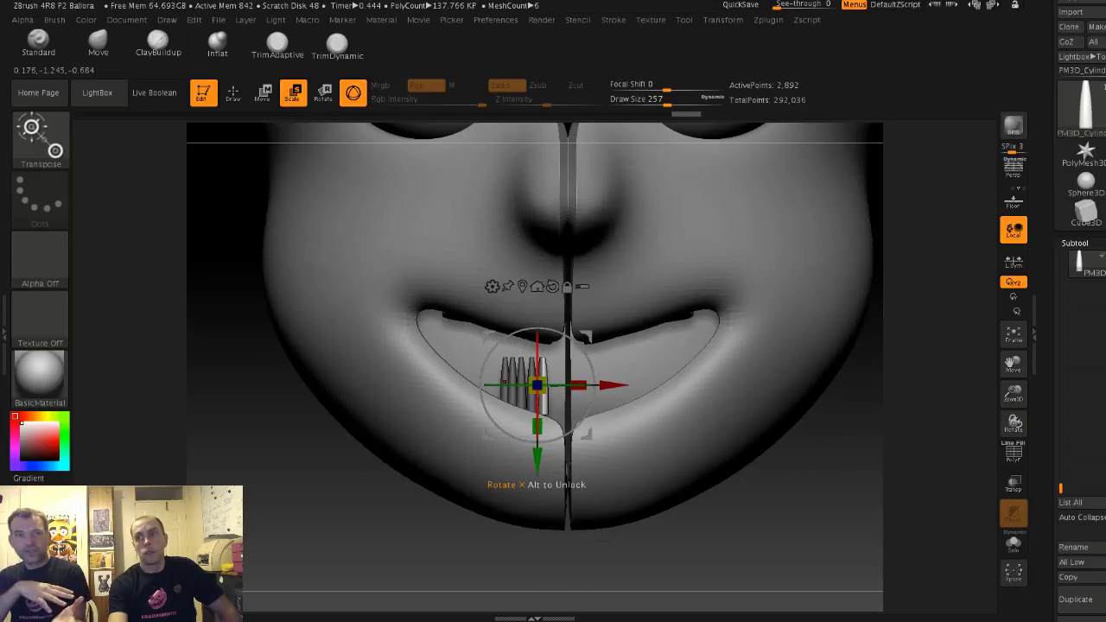
alt+drag(389, 527, 389, 570)
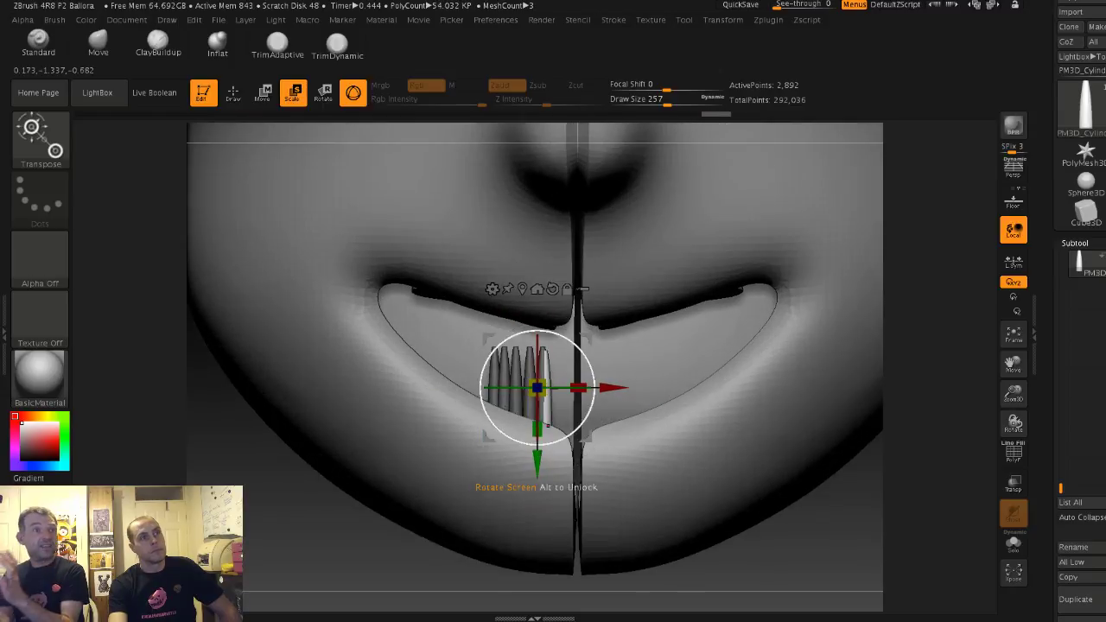
drag(618, 388, 620, 388)
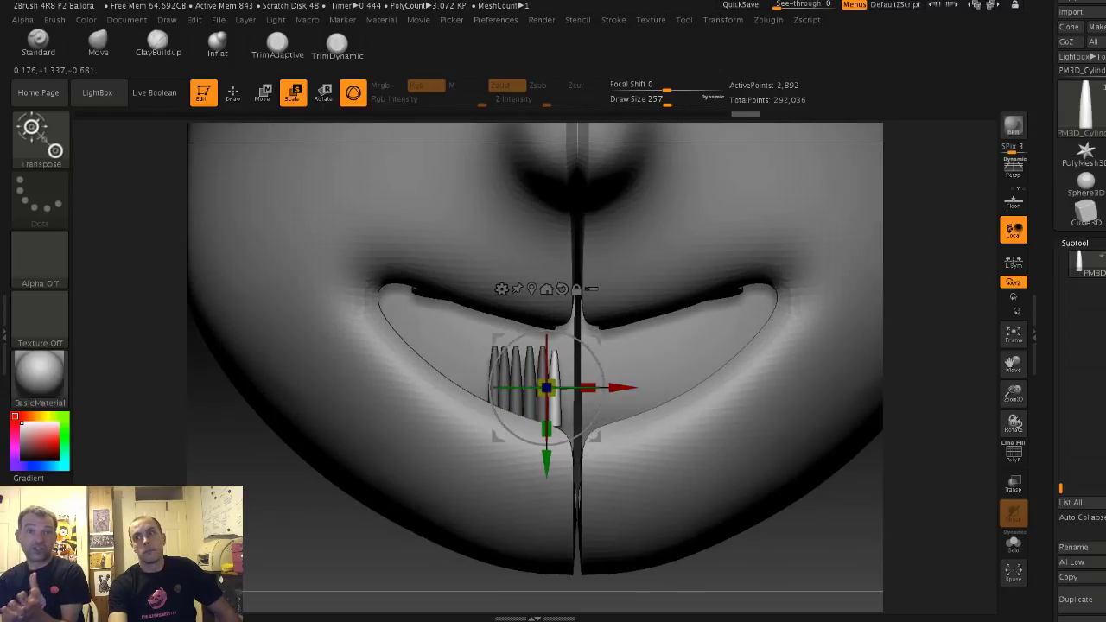
Step: Copy the innermost tooth to the outer end of the row and adjust its depth behind the lip
mouse_move(389, 527)
alt+mouse_down()
mouse_move(389, 449)
mouse_move(406, 549)
mouse_move(389, 562)
mouse_move(389, 544)
alt+mouse_up()
drag(389, 527, 414, 523)
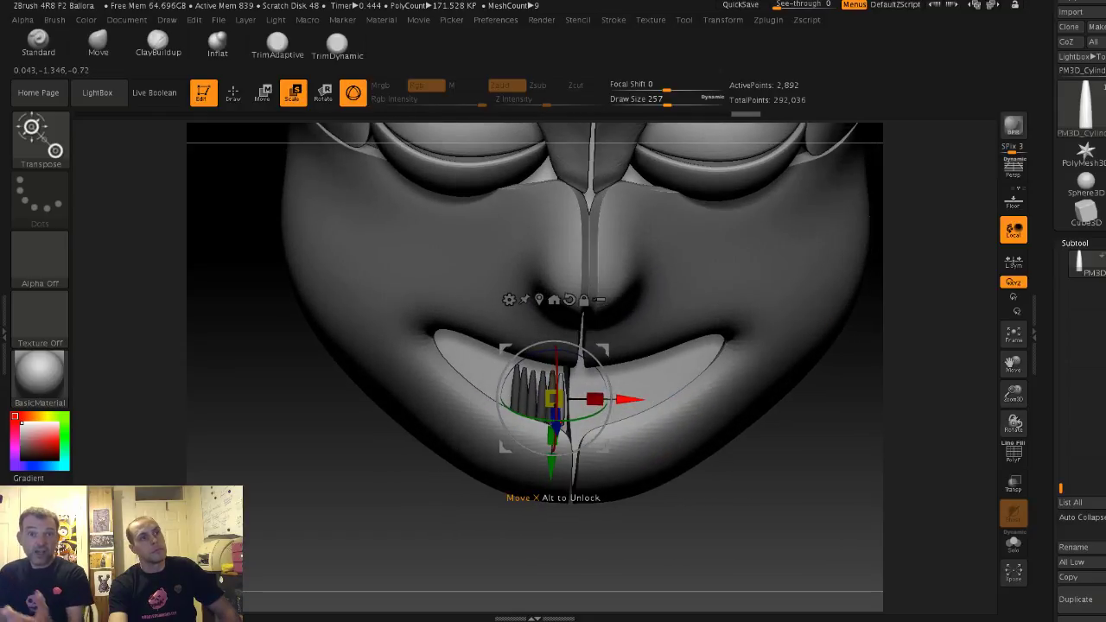
drag(629, 400, 582, 399)
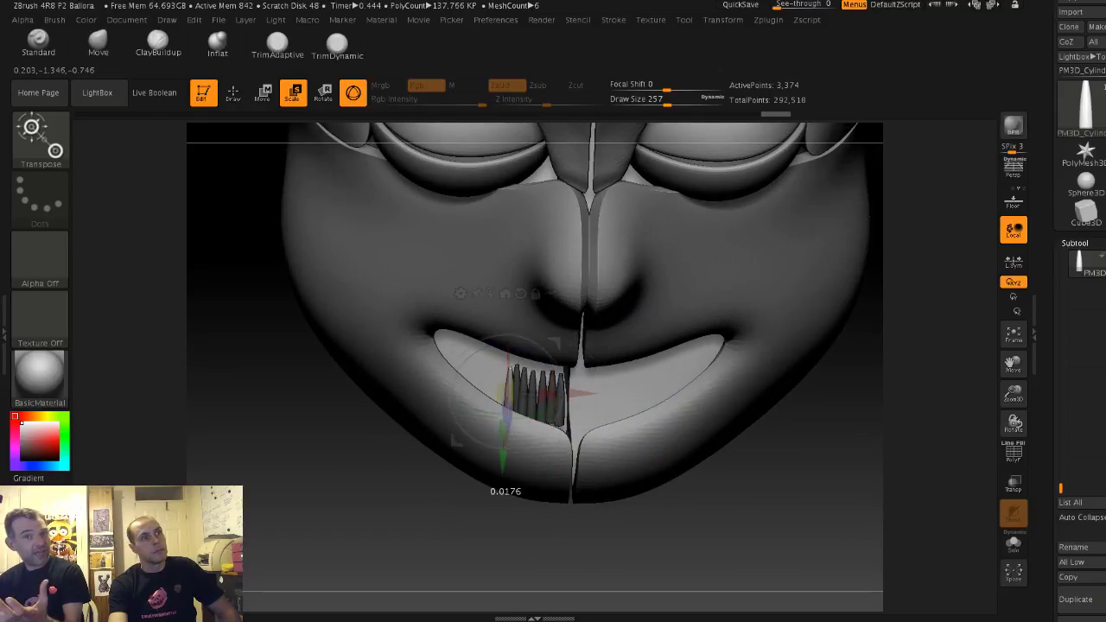
drag(506, 484, 500, 479)
drag(483, 527, 488, 572)
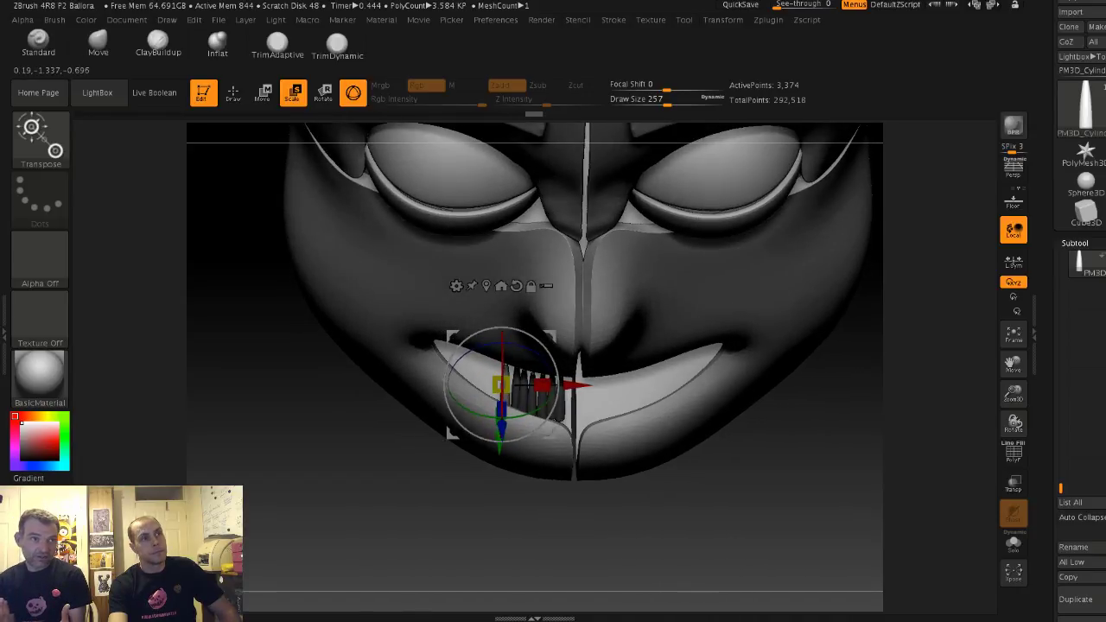
Step: Extend the row outward with three more tooth copies, setting each one back along the curve of the mouth
drag(499, 484, 485, 479)
ctrl+drag(559, 375, 559, 375)
drag(486, 418, 486, 410)
ctrl+drag(559, 368, 550, 367)
drag(478, 472, 477, 464)
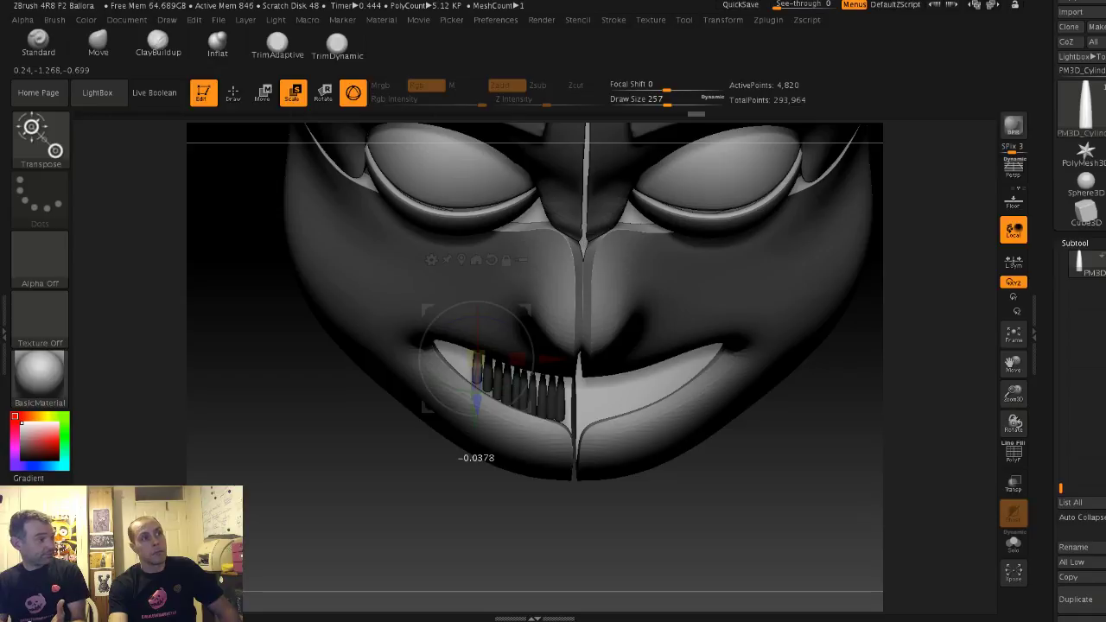
drag(477, 402, 477, 402)
drag(550, 360, 552, 360)
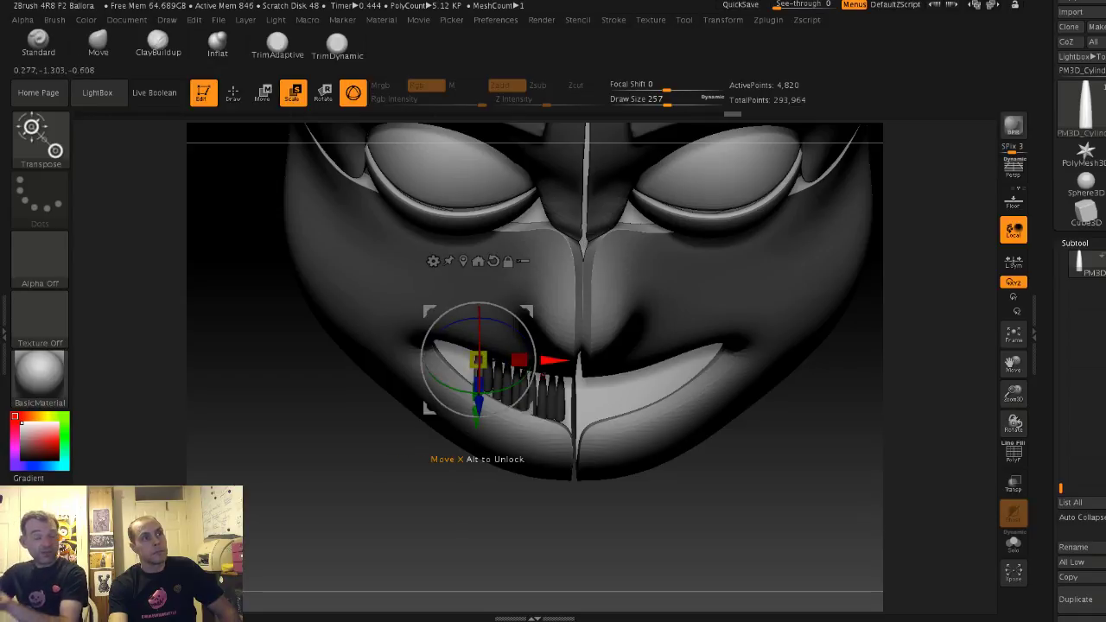
Step: Finish the half row with two more tooth copies near the corner of the mouth, aligning their spacing and depth
drag(477, 459, 470, 458)
drag(544, 357, 549, 357)
drag(465, 454, 467, 453)
drag(545, 355, 544, 356)
drag(467, 400, 467, 392)
drag(507, 347, 493, 348)
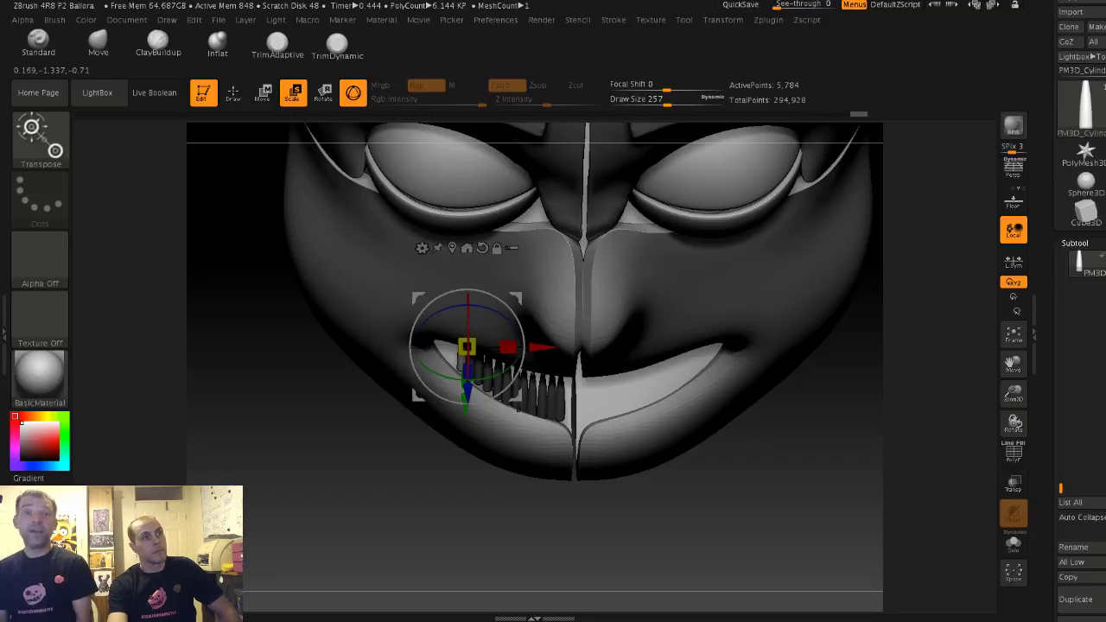
Step: Leave the transform mode and clear the mask from the row of teeth
right_drag(489, 414, 576, 402)
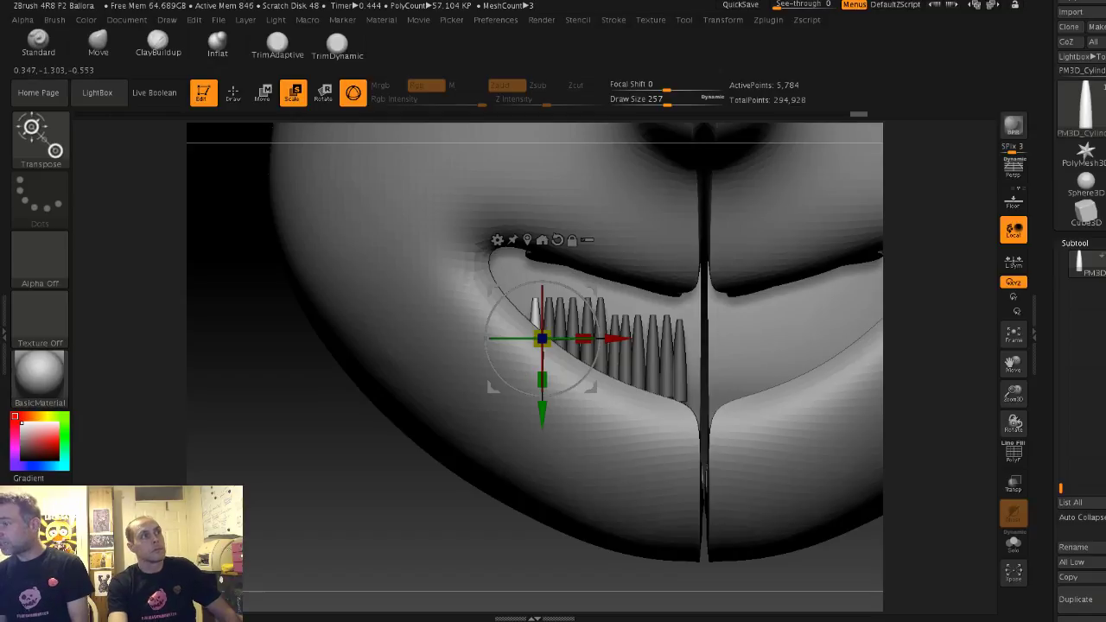
click(233, 92)
mouse_move(327, 377)
ctrl+mouse_down()
mouse_move(307, 393)
mouse_move(303, 285)
ctrl+mouse_up()
mouse_move(368, 330)
mouse_down()
mouse_move(268, 322)
mouse_move(384, 321)
mouse_move(450, 406)
mouse_up()
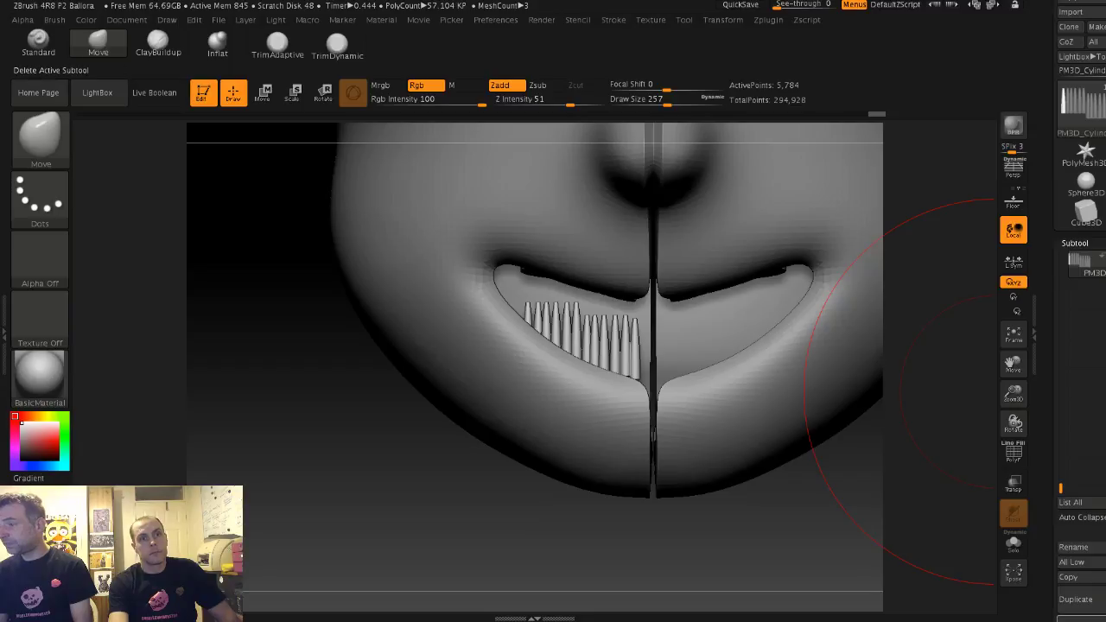
Step: Split the half row of teeth into separate subtools, one for each part
scroll(1080, 536, down, 5)
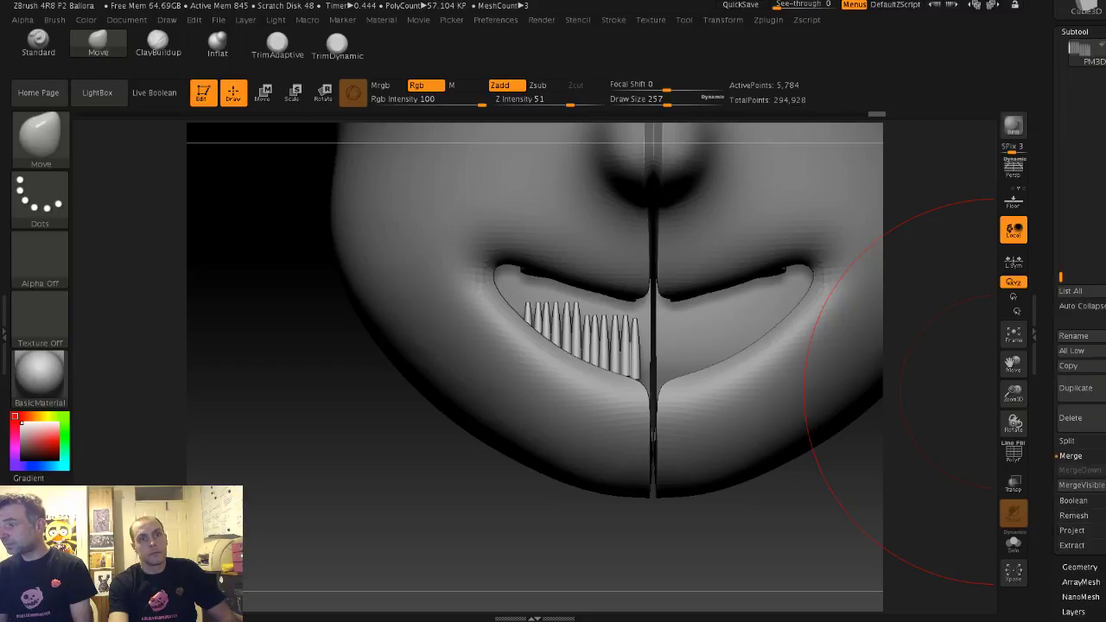
click(1071, 417)
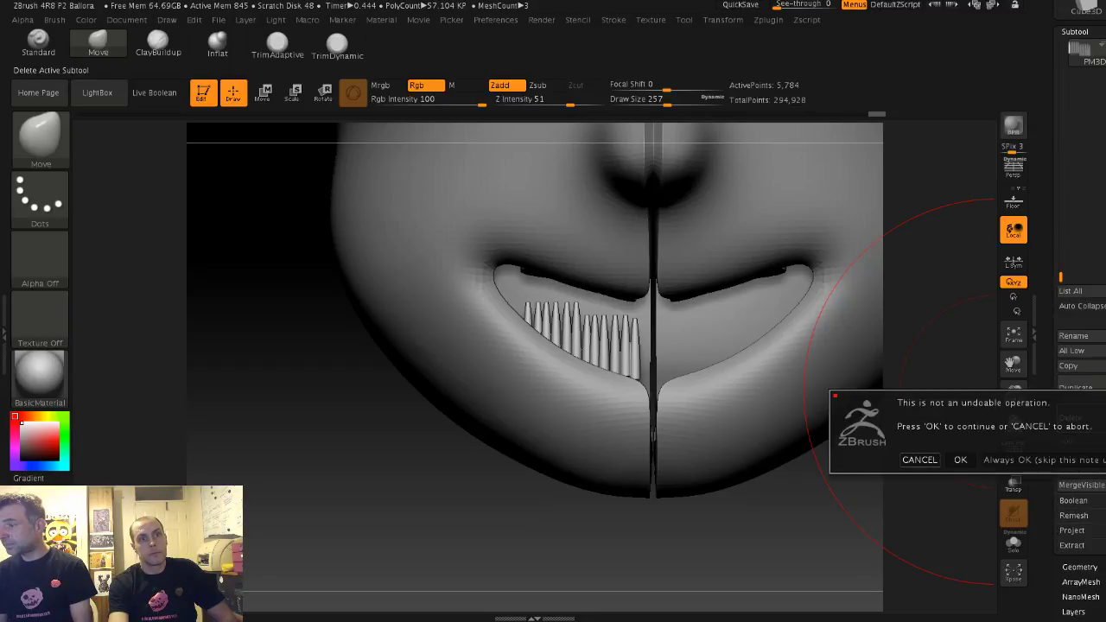
click(920, 460)
click(1069, 441)
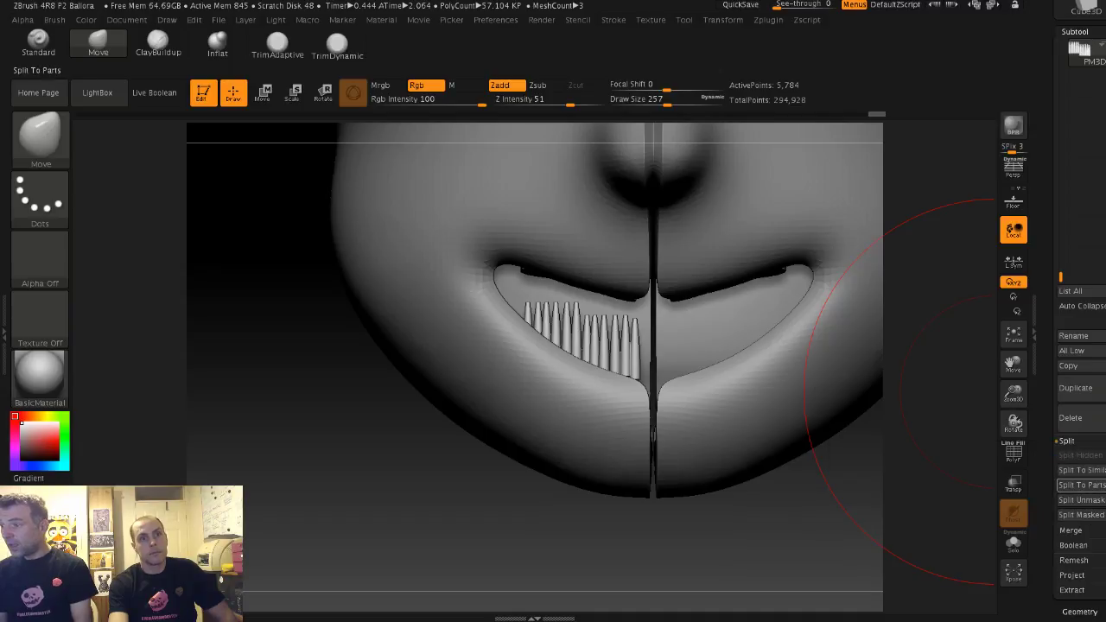
click(1081, 484)
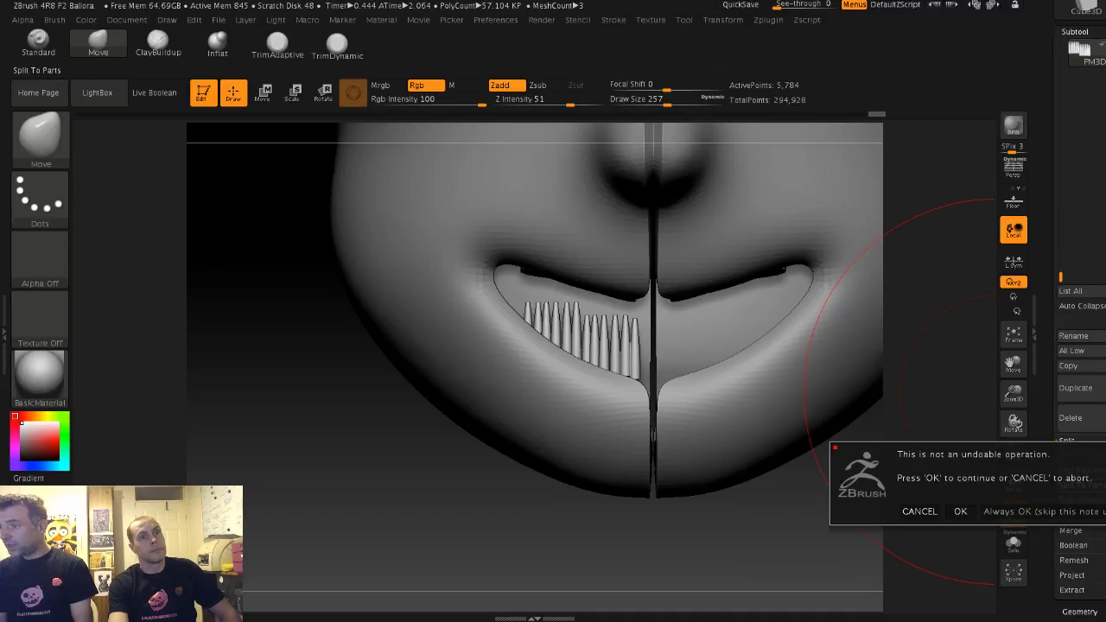
click(960, 511)
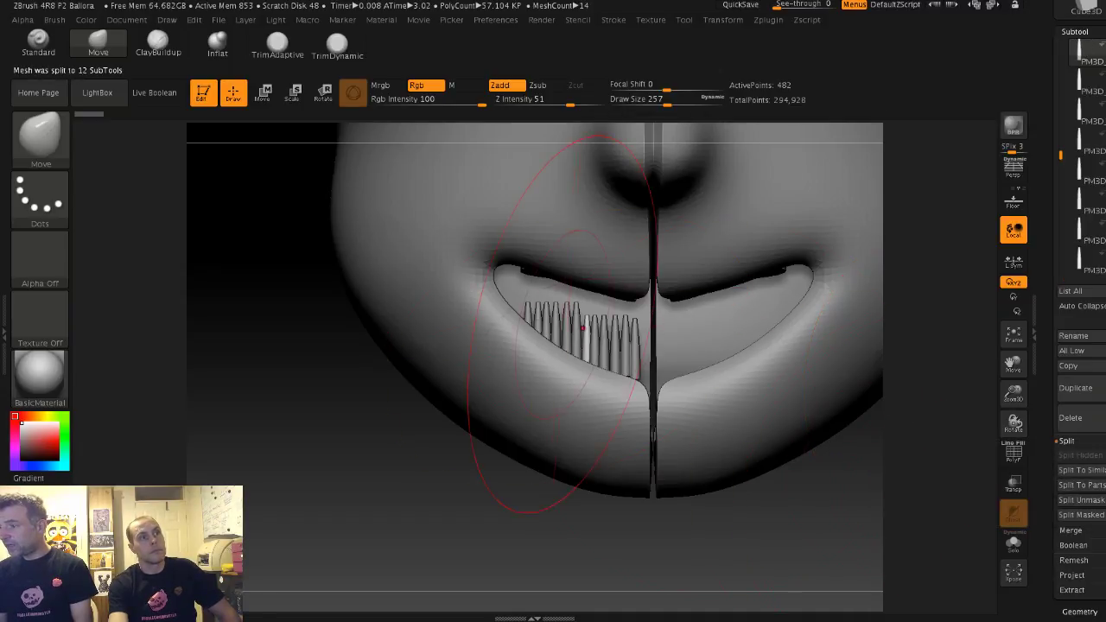
Step: Select the innermost tooth of the raised outer group and lower it slightly toward the lip
alt+click(543, 349)
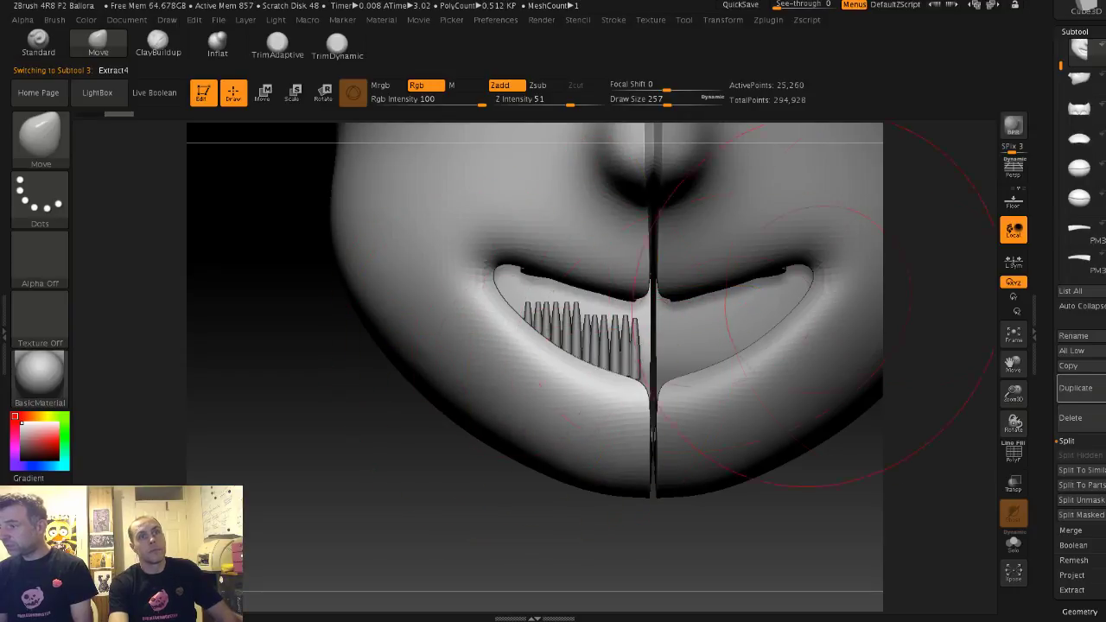
drag(1061, 65, 1061, 194)
click(1086, 202)
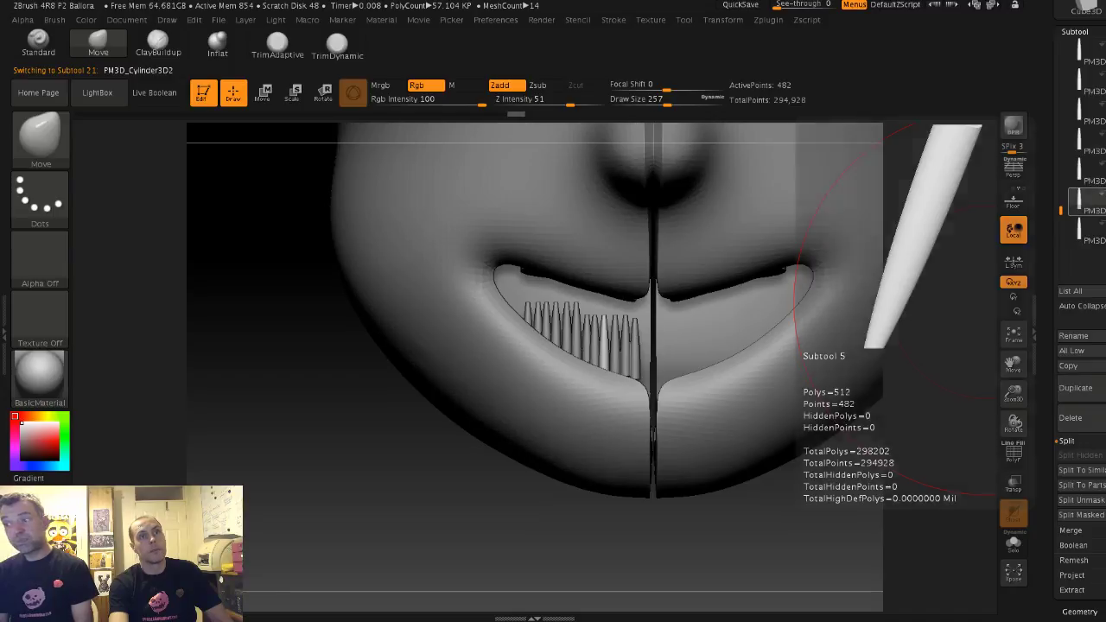
click(1086, 141)
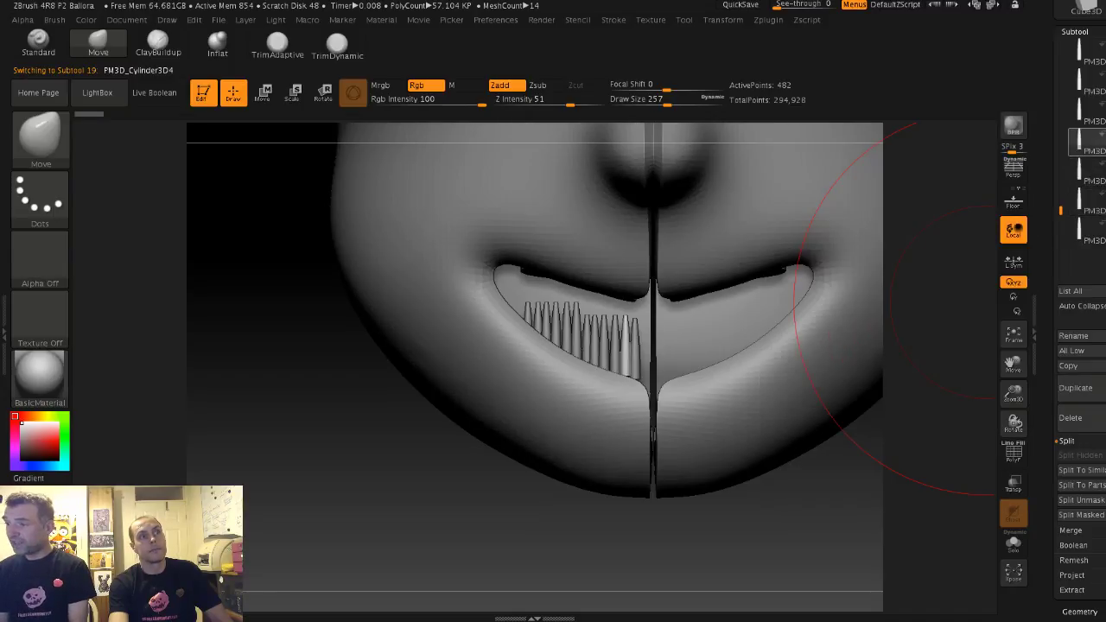
click(1086, 111)
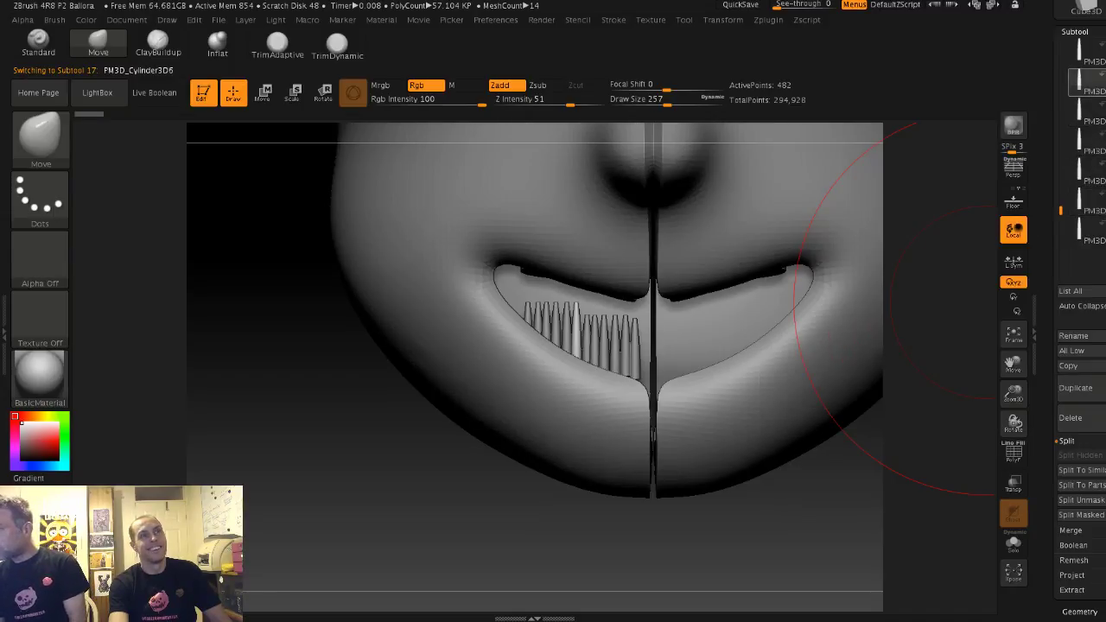
click(261, 92)
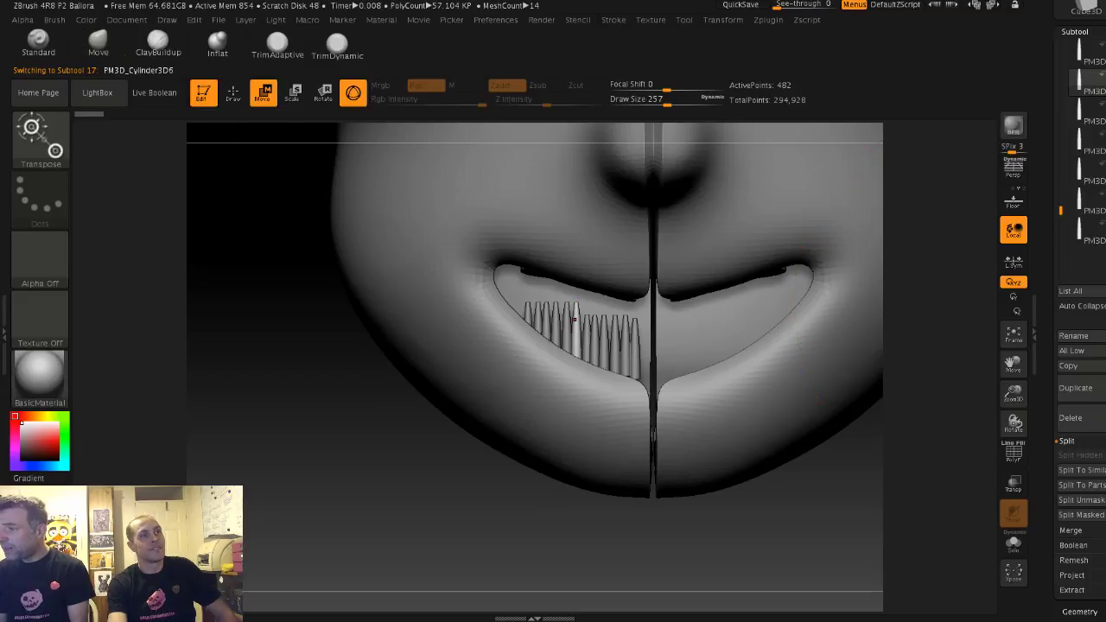
alt+right_drag(562, 432, 572, 327)
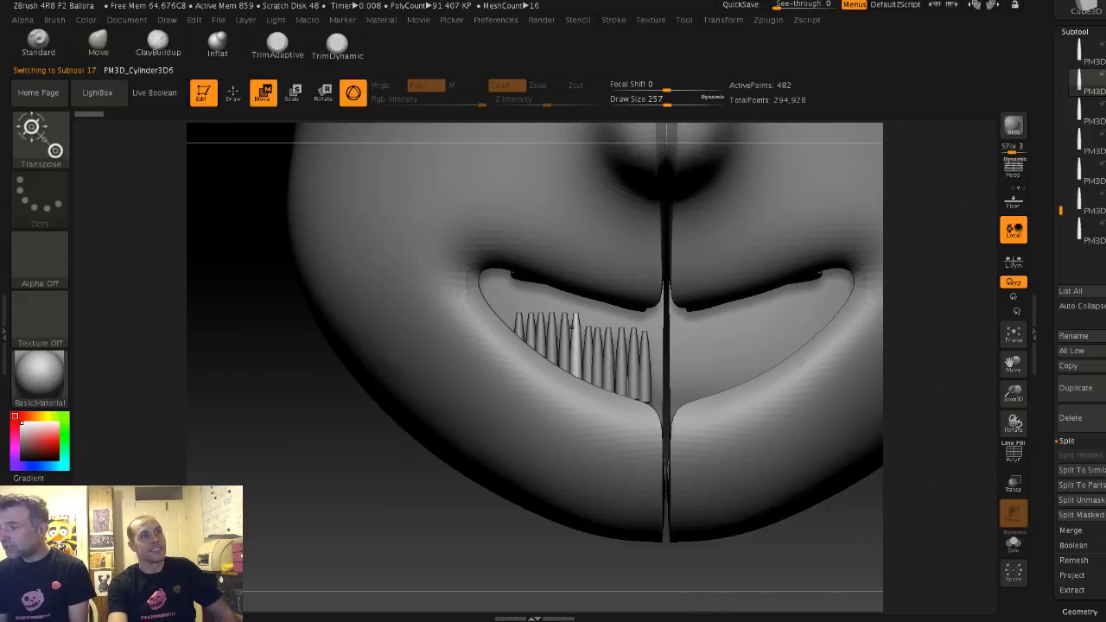
alt+right_drag(562, 484, 511, 491)
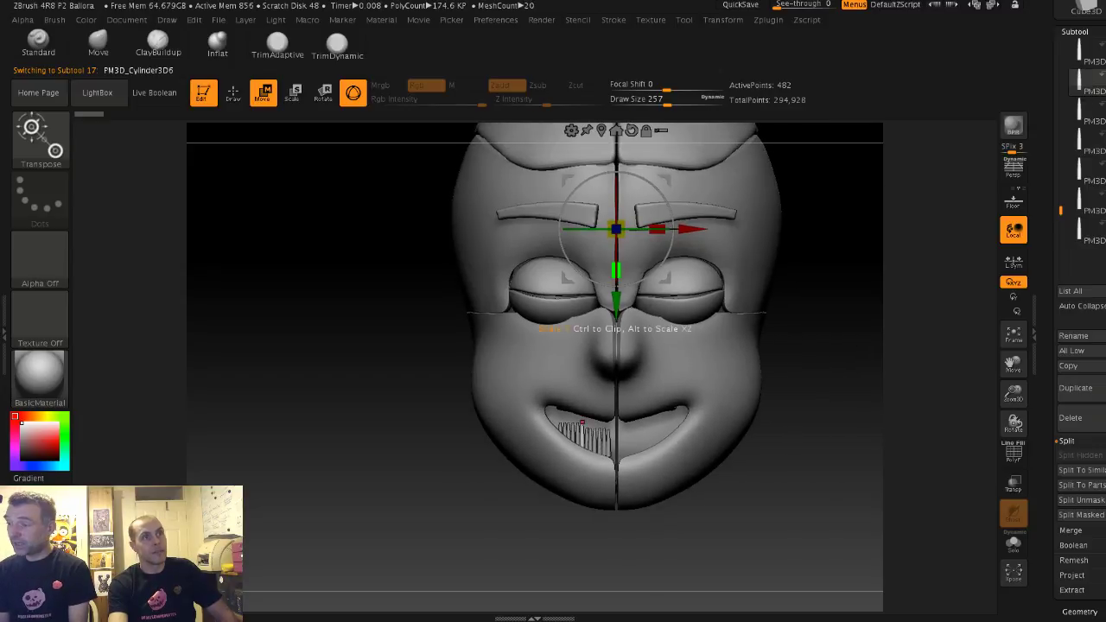
drag(617, 306, 616, 310)
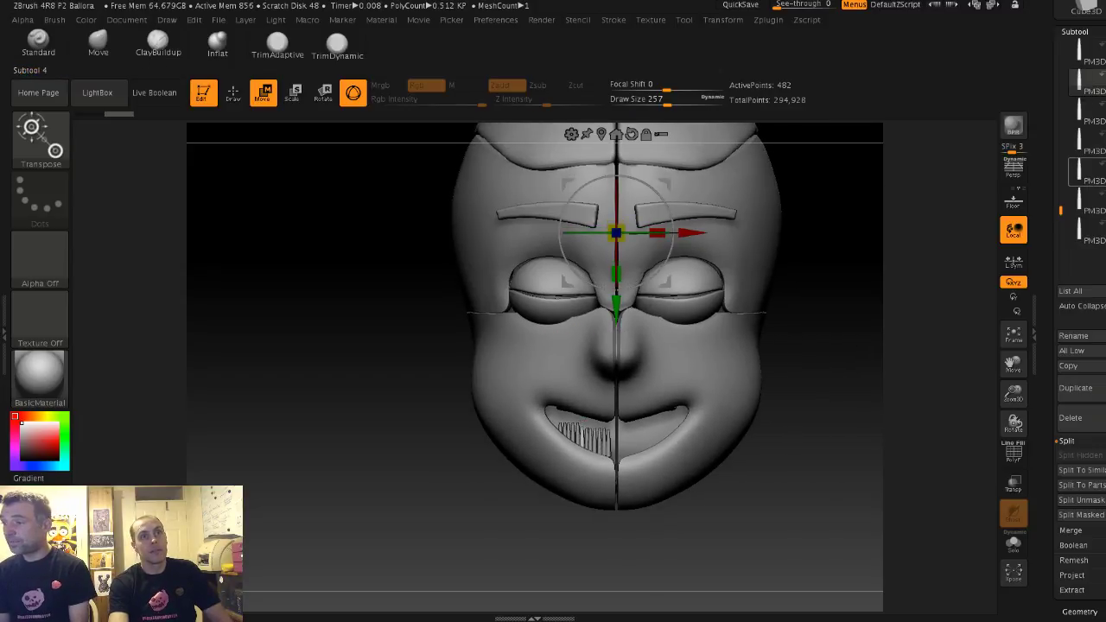
Step: Lower the remaining raised outer teeth one by one to even out the row along the lip
drag(1061, 210, 1061, 166)
click(1086, 172)
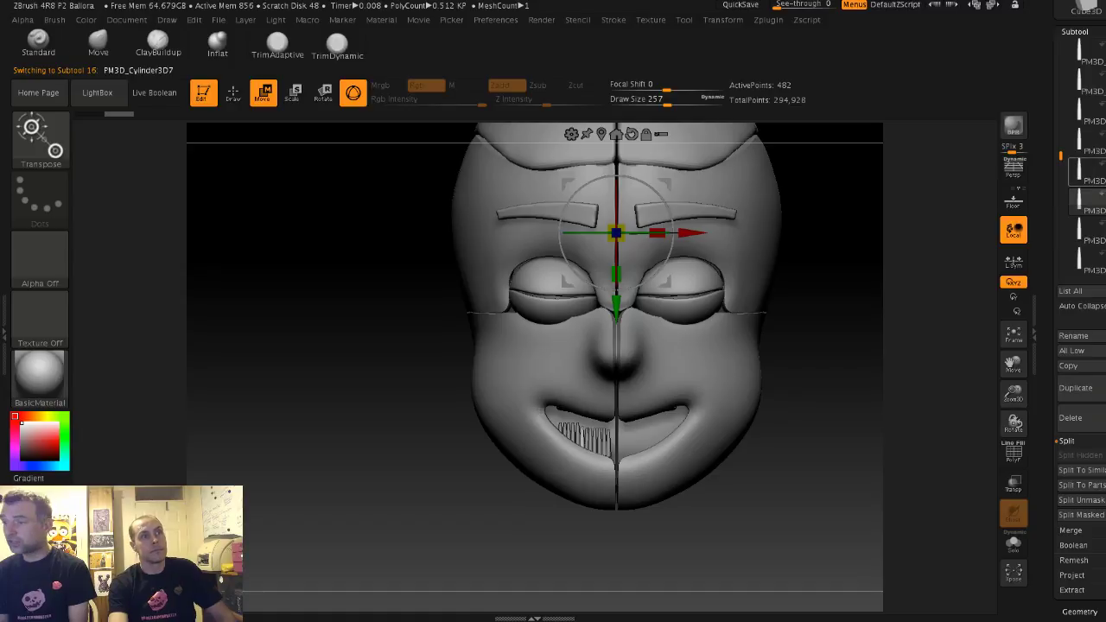
drag(616, 306, 616, 307)
click(1086, 143)
alt+click(568, 423)
alt+click(564, 424)
Step: Merge the separate tooth subtools back down into a single half row
click(1071, 531)
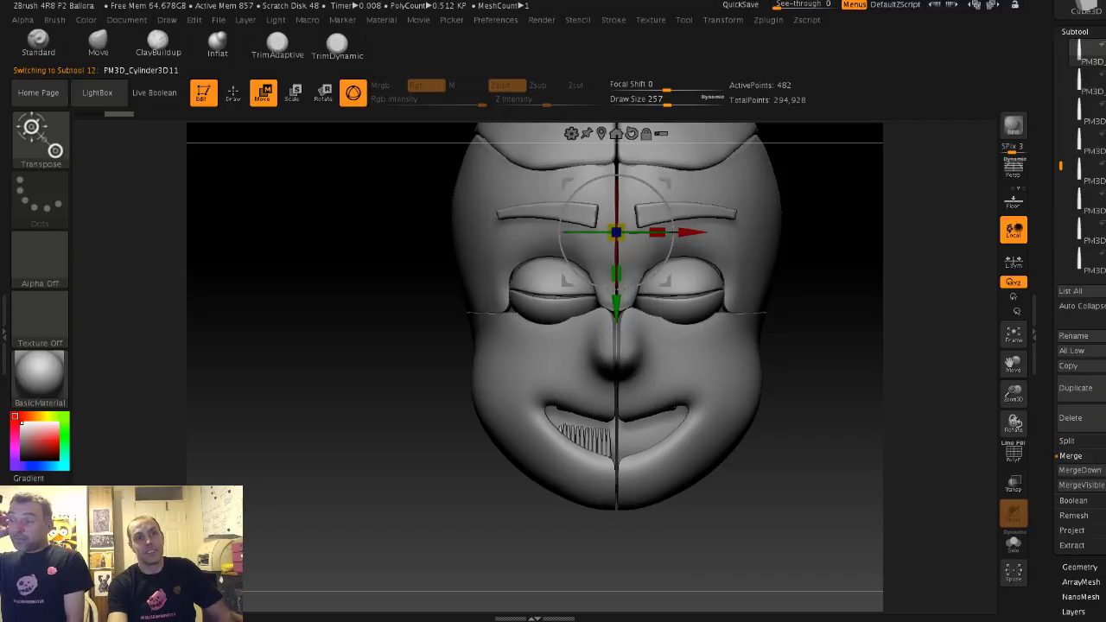
click(1081, 470)
click(891, 493)
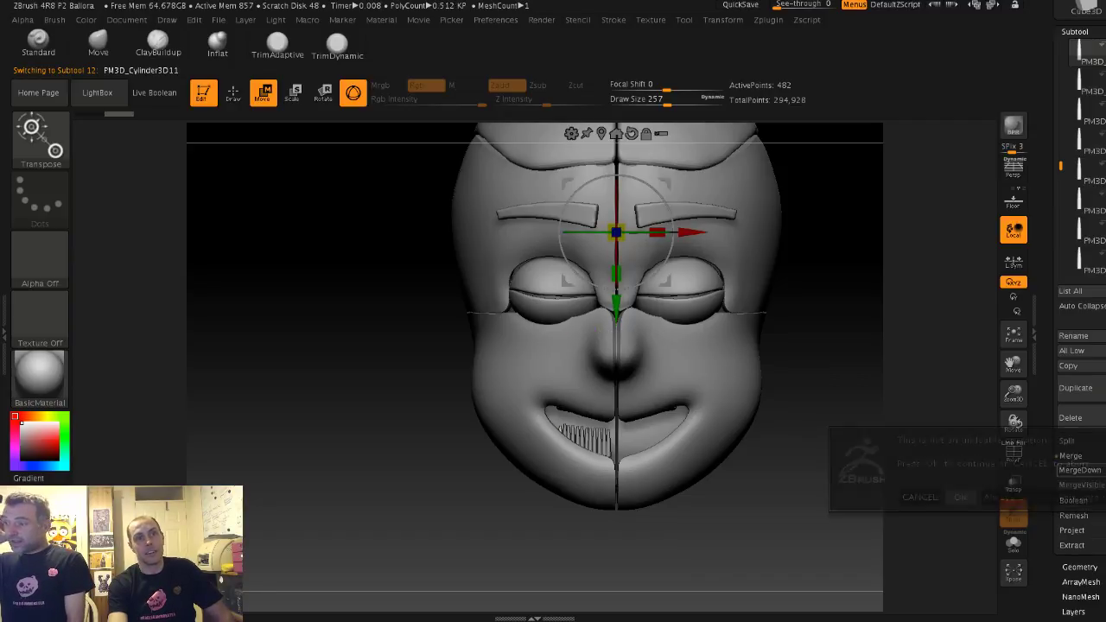
click(1080, 470)
click(956, 493)
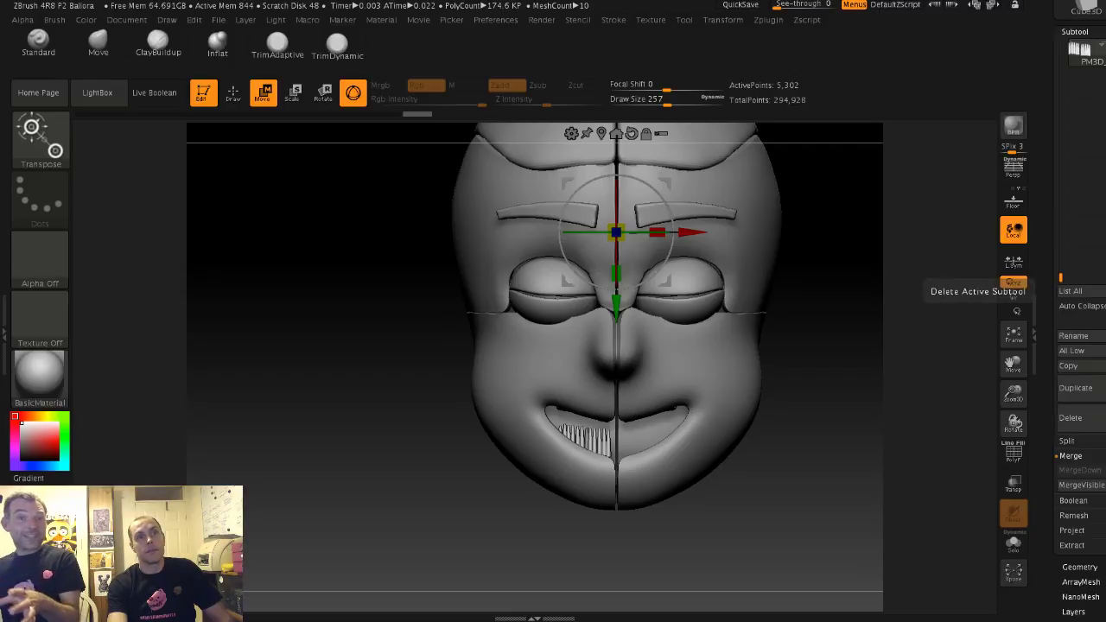
click(1080, 389)
drag(1099, 449, 1099, 271)
scroll(1080, 346, down, 1)
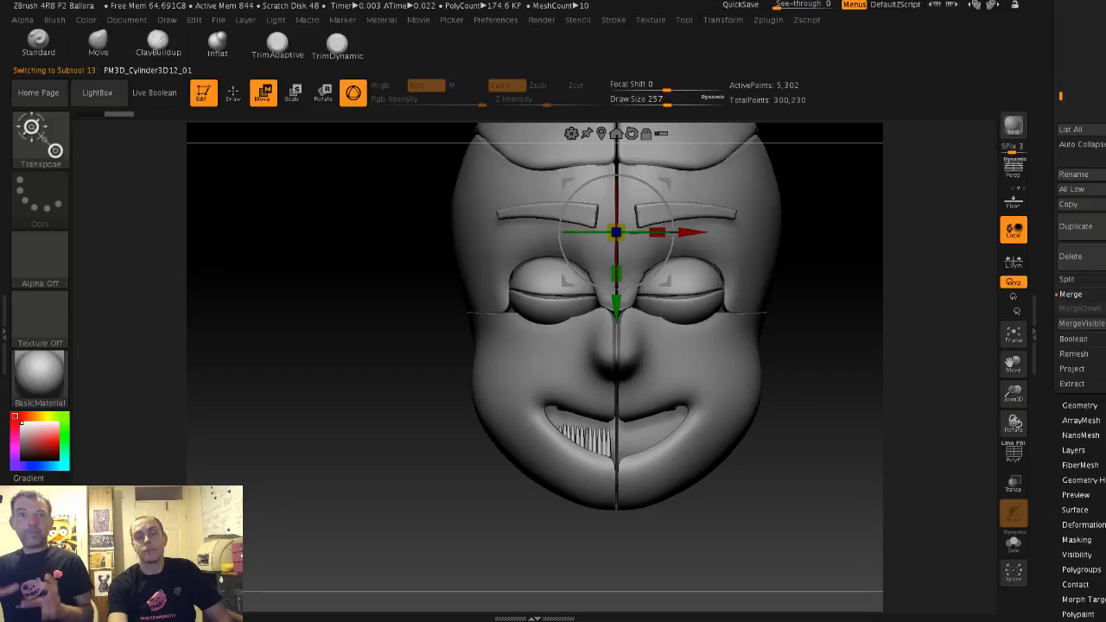
drag(1058, 279, 1058, 394)
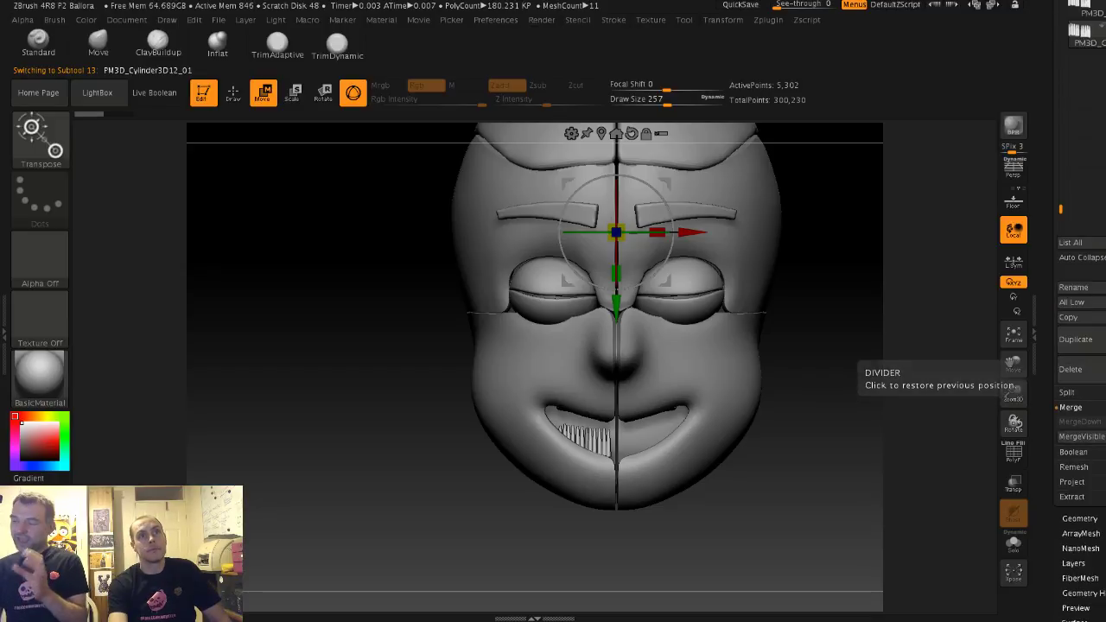
drag(1058, 269, 1058, 379)
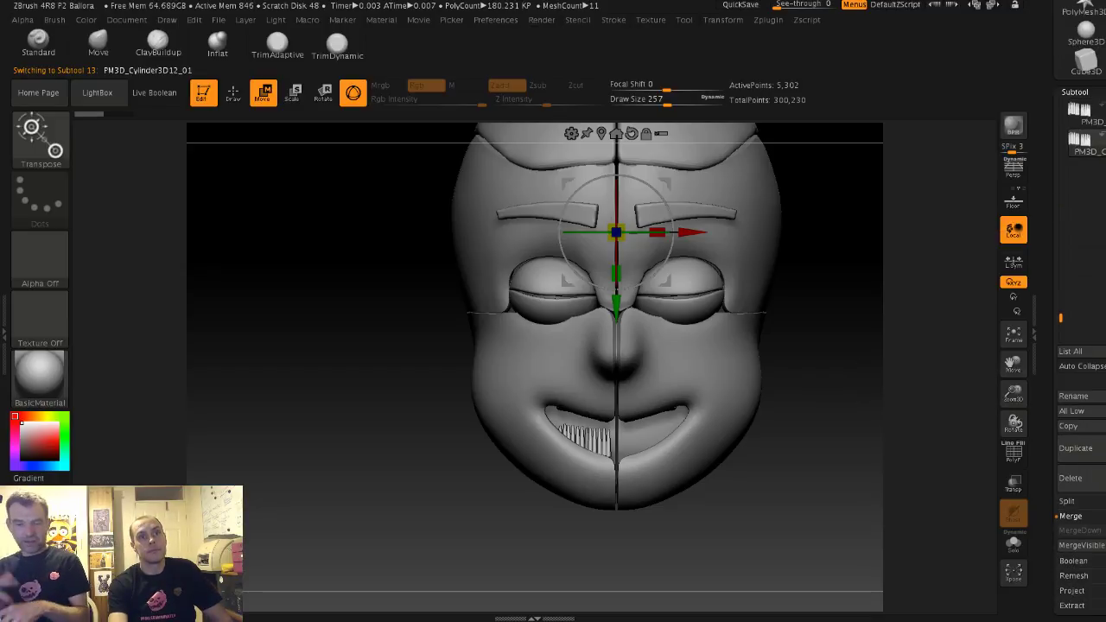
click(1080, 478)
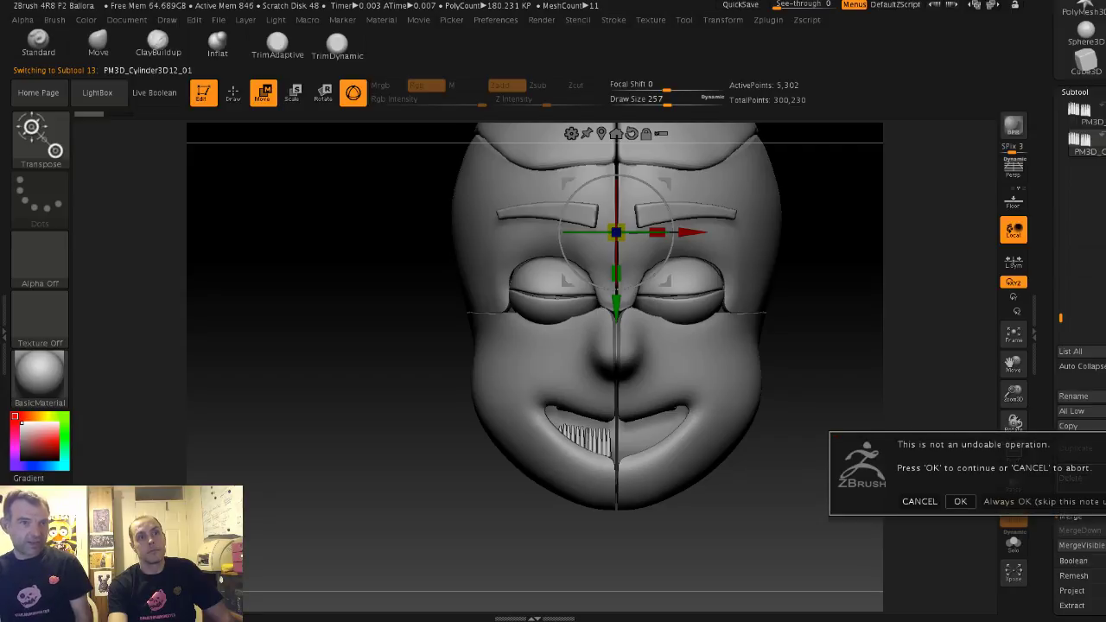
click(960, 501)
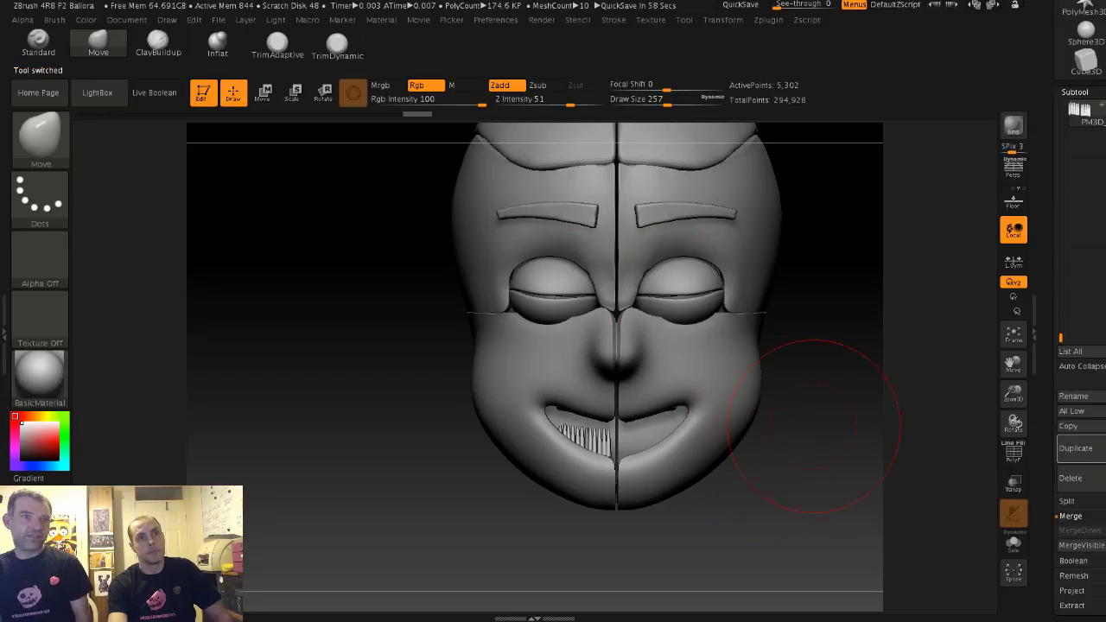
Step: Move the merged half row of teeth slightly toward the centre seam and down behind the lip
click(264, 93)
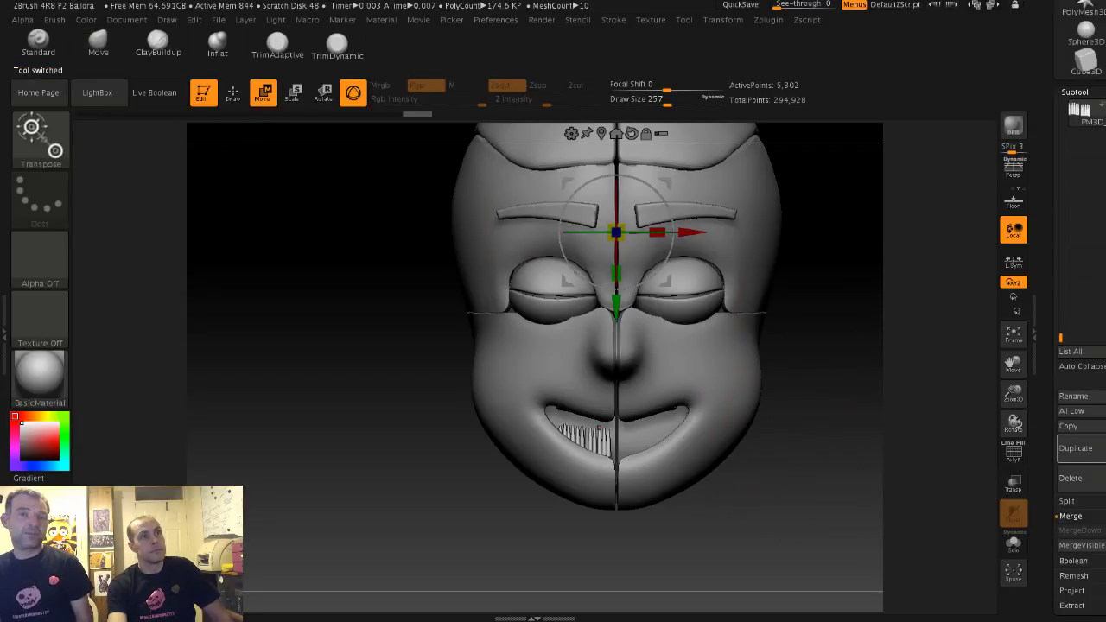
drag(691, 231, 697, 231)
drag(622, 308, 621, 310)
Step: Duplicate the half row of teeth and mirror the copy to the other side of the mouth
click(1076, 447)
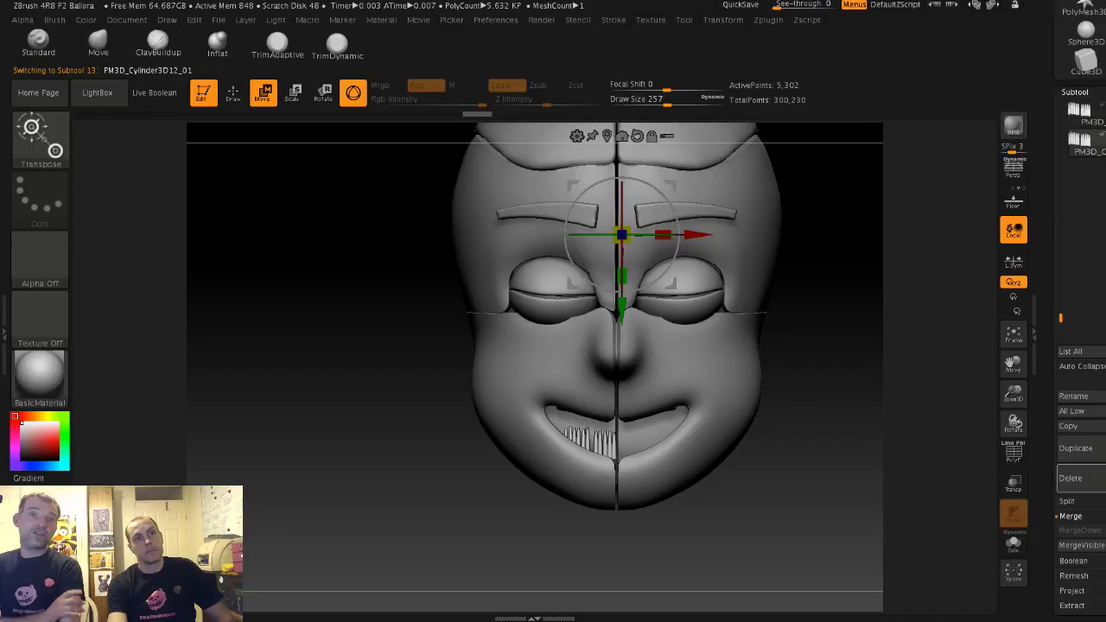
drag(1098, 501, 1098, 148)
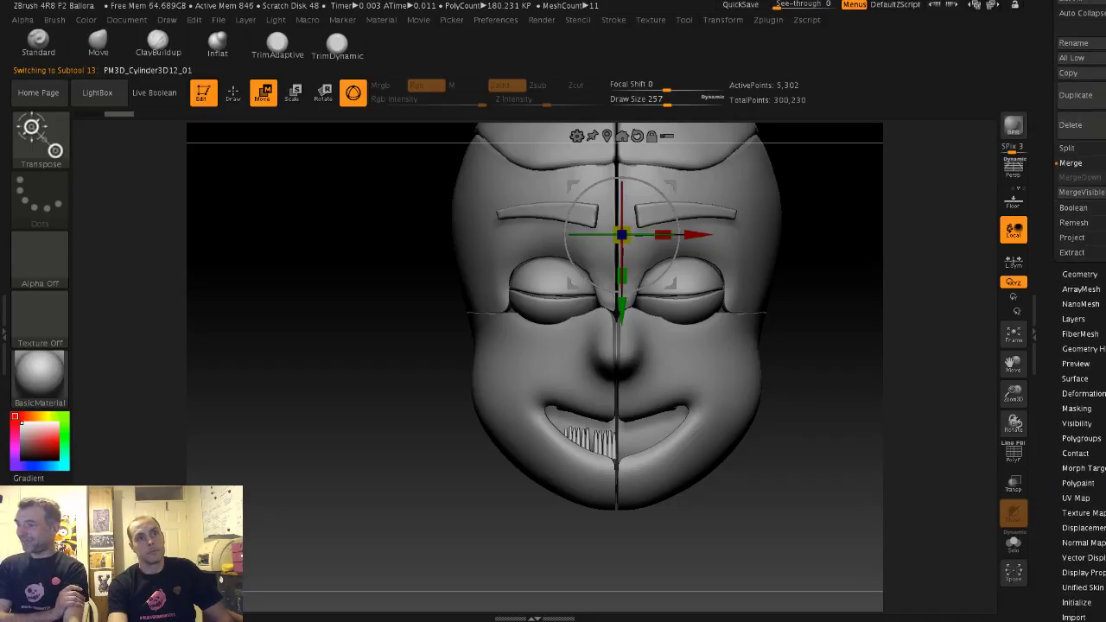
click(1084, 394)
drag(1097, 605, 1097, 393)
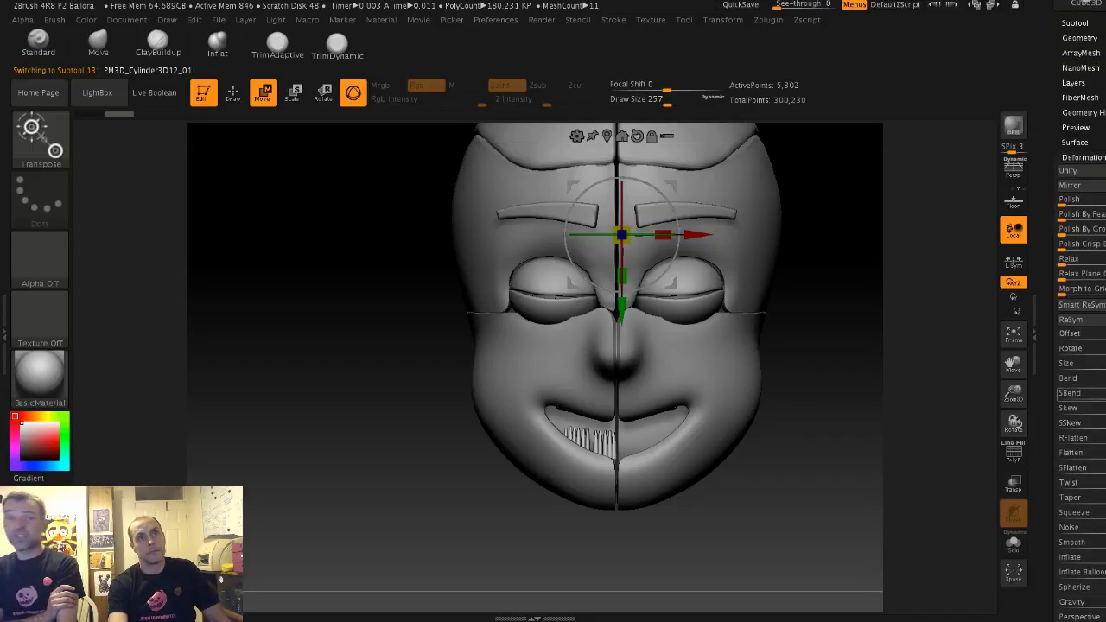
click(1072, 186)
Step: Select the original half row and merge it down with the mirrored half into one full lower row
drag(1097, 223, 1097, 485)
click(1075, 285)
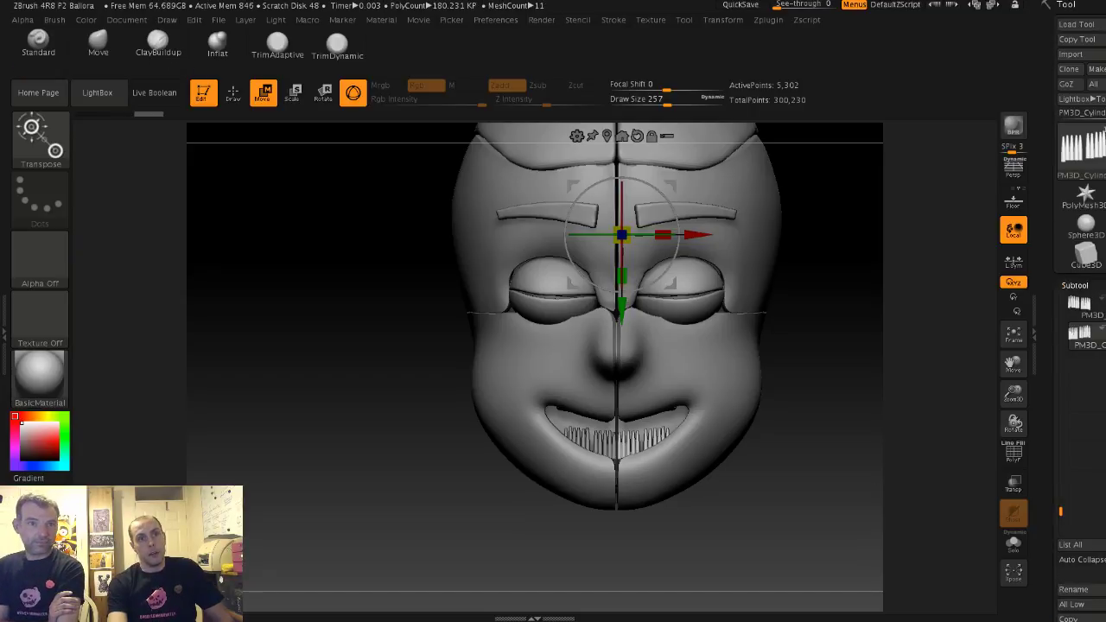
click(1086, 305)
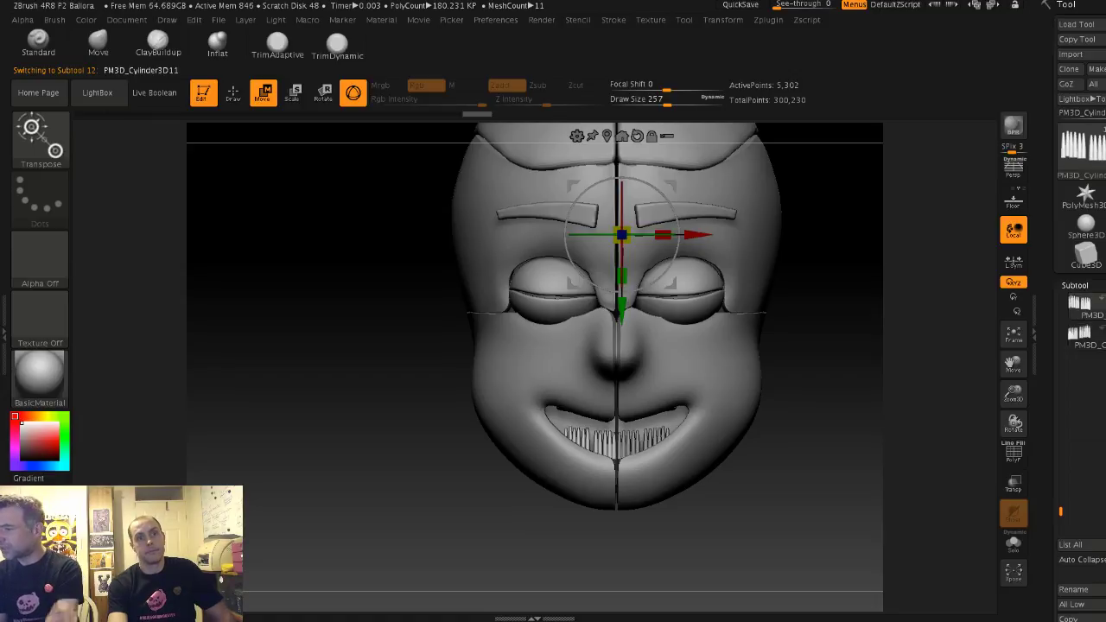
drag(1080, 575, 1080, 401)
click(1081, 551)
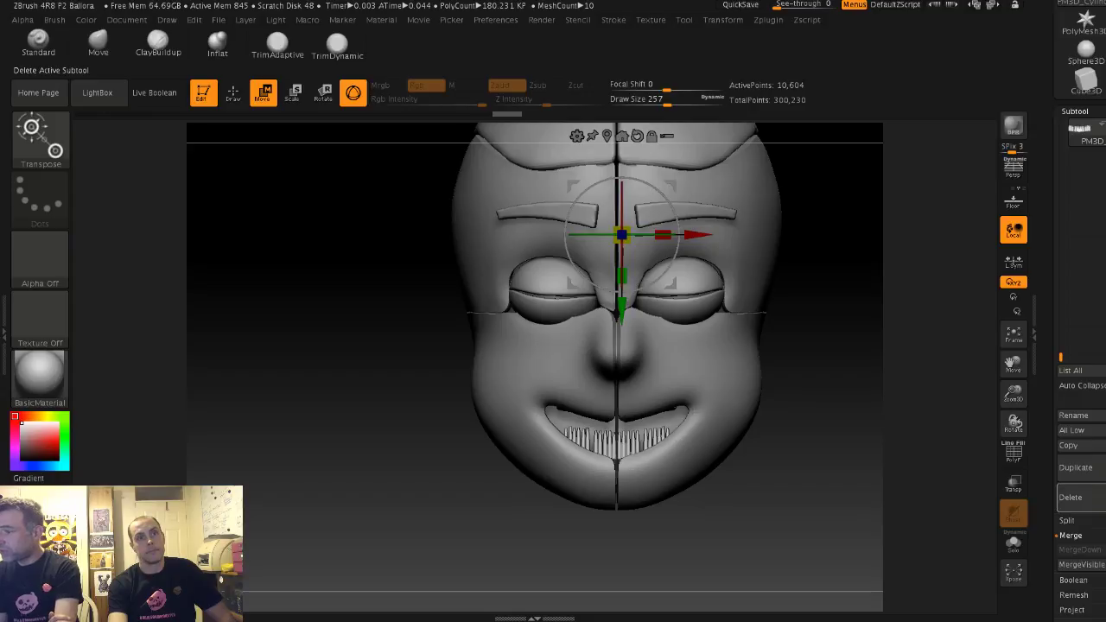
Step: Duplicate the full lower row of teeth, turn the copy upside down and raise it above the head
click(1076, 466)
scroll(1063, 518, down, 8)
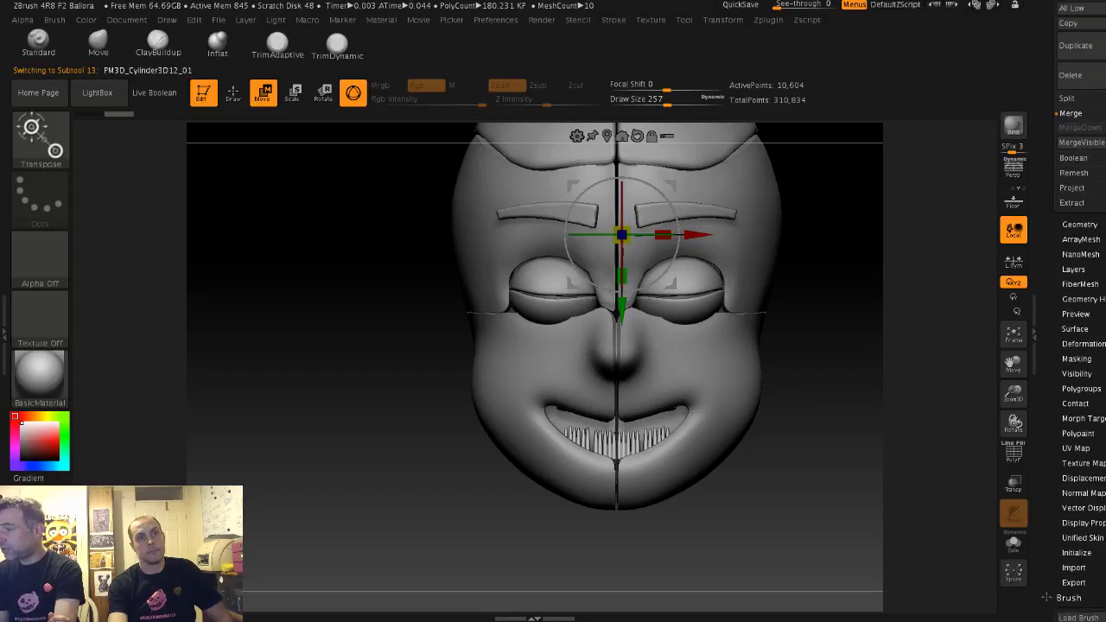
click(1083, 352)
scroll(1080, 346, down, 5)
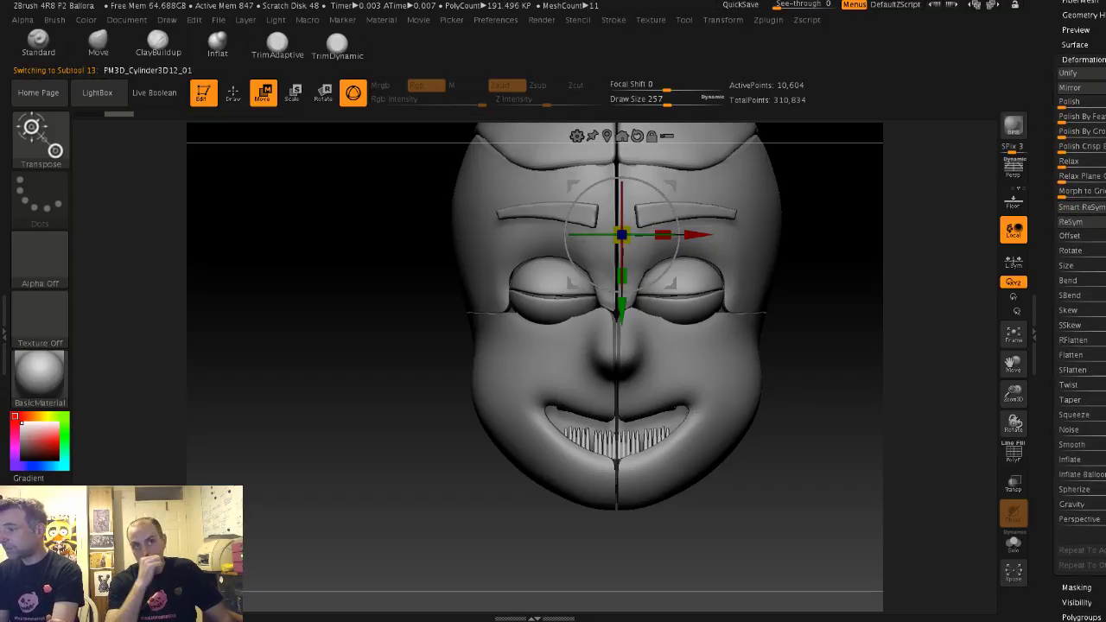
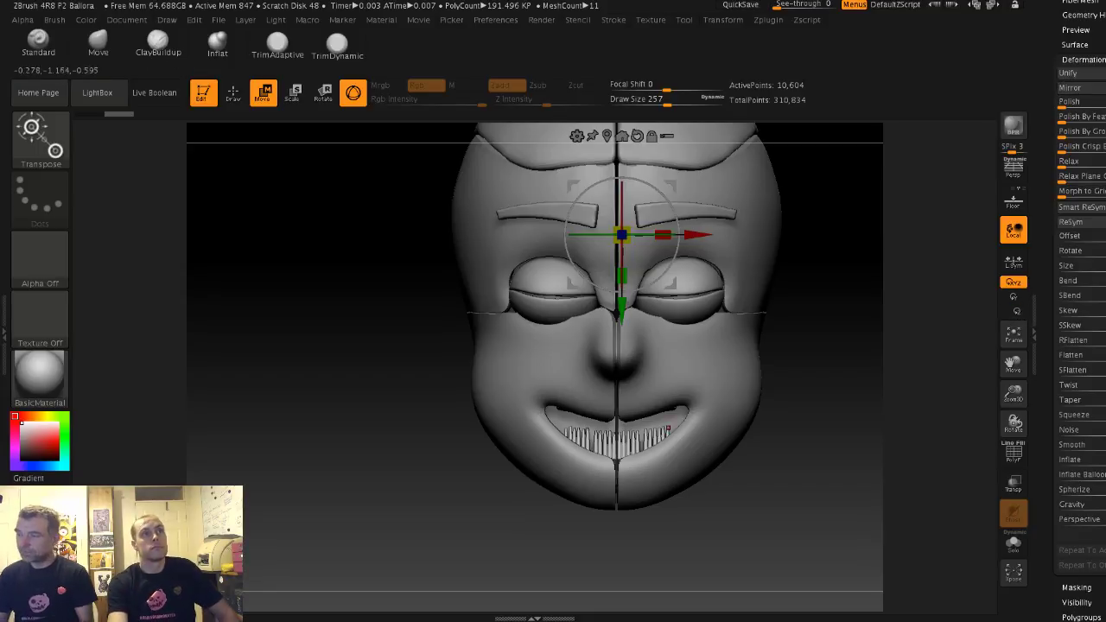
alt+drag(821, 389, 821, 337)
drag(621, 308, 600, 164)
alt+drag(778, 216, 833, 321)
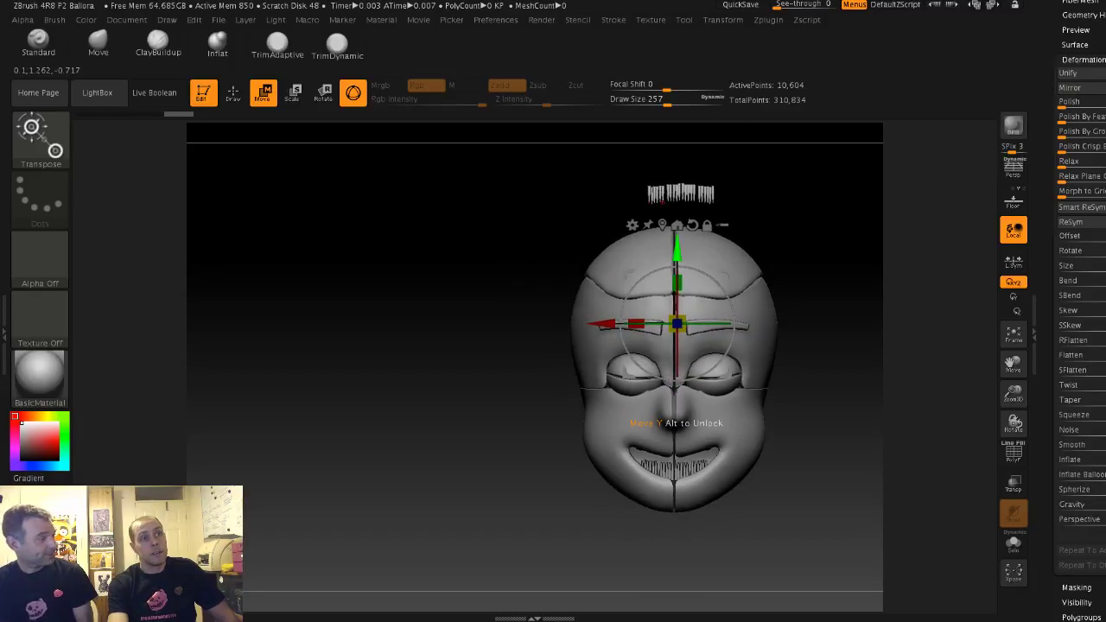
Step: Lower the flipped row into the upper part of the mouth and centre it above the lower teeth
drag(677, 251, 676, 508)
alt+drag(804, 484, 743, 401)
drag(542, 532, 531, 532)
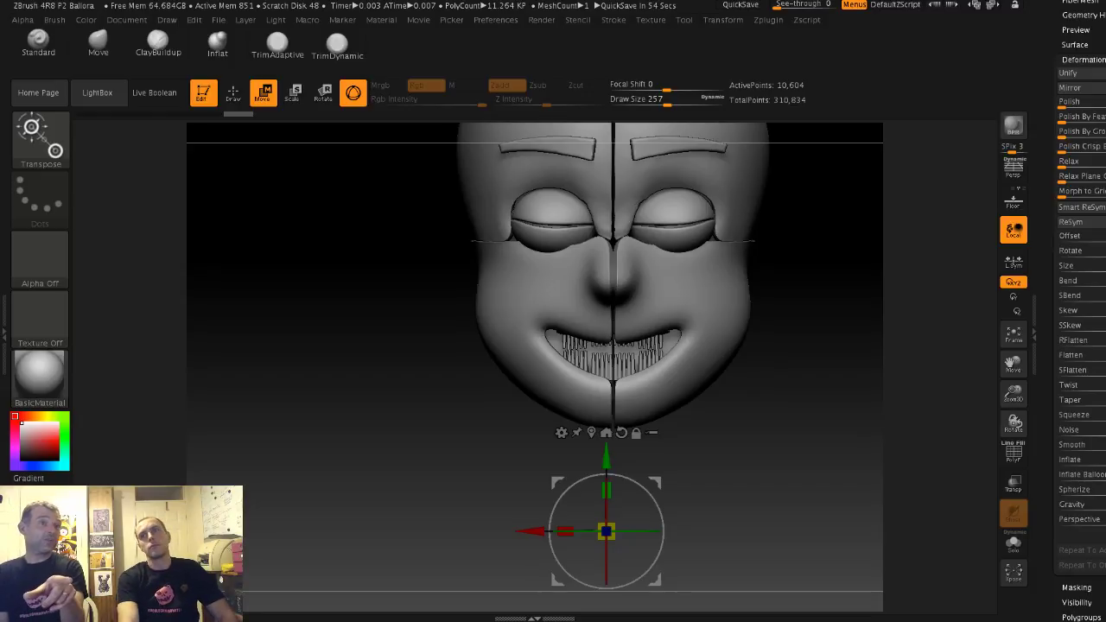
mouse_move(803, 484)
mouse_down()
mouse_move(752, 492)
mouse_move(752, 414)
mouse_move(766, 491)
mouse_move(788, 477)
mouse_up()
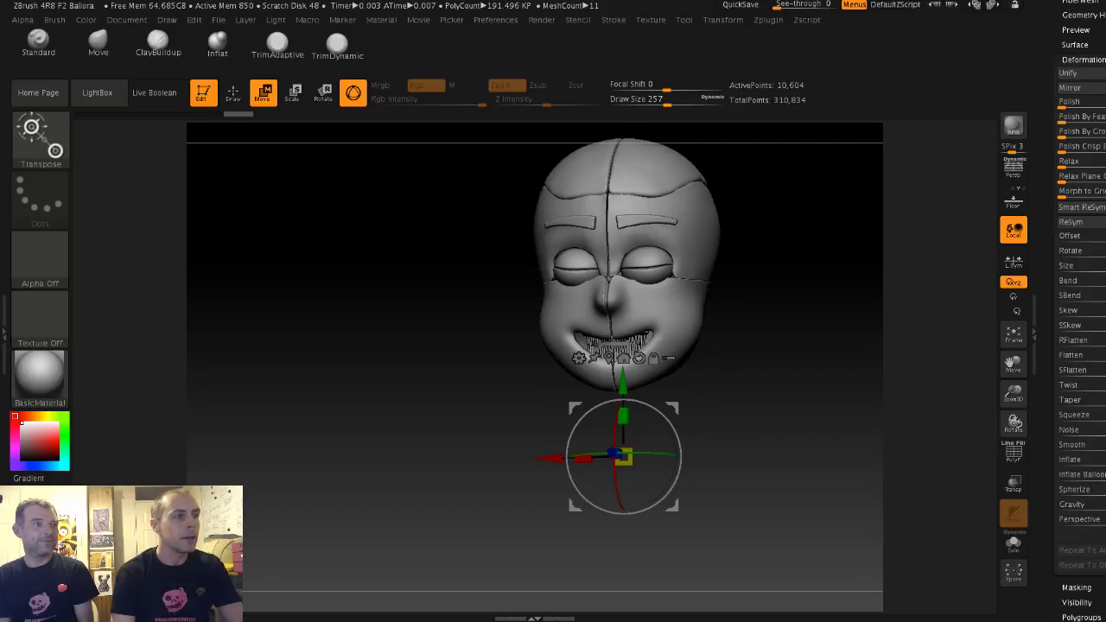
drag(778, 484, 736, 487)
drag(790, 350, 801, 350)
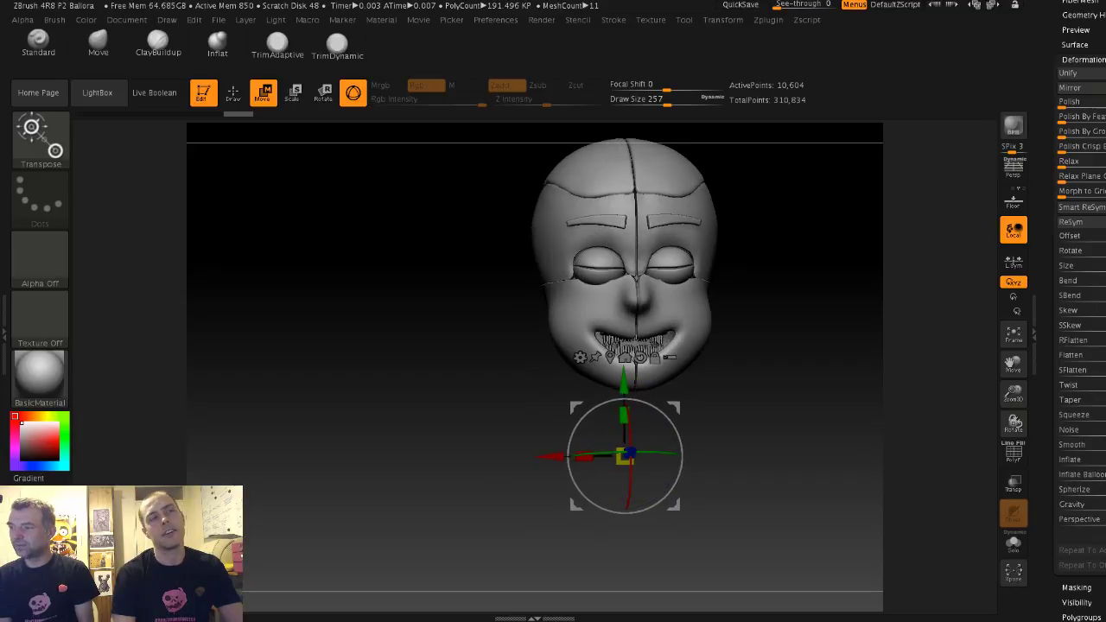